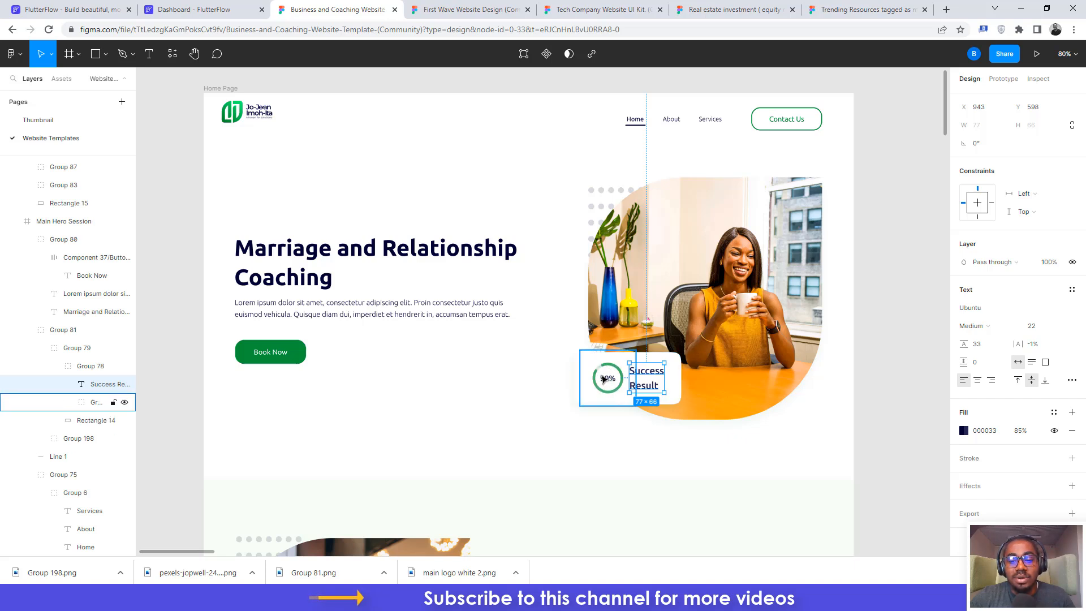
# Step: In FlutterFlow, add a Row inside the white container over the hero image and place a ProgressBar in it
pyautogui.click(611, 376)
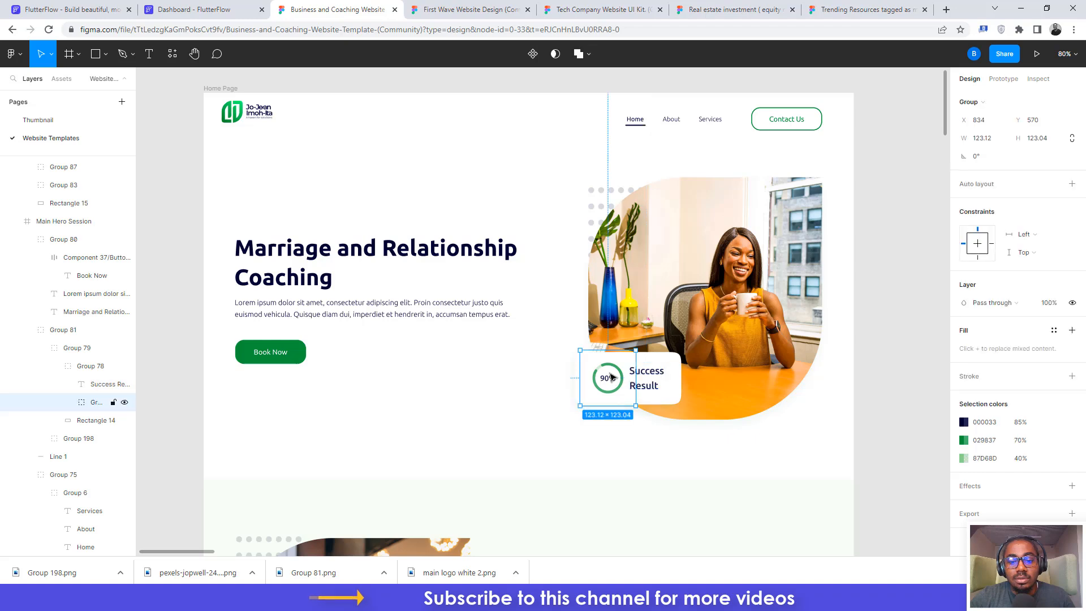
pyautogui.click(611, 377)
pyautogui.click(187, 10)
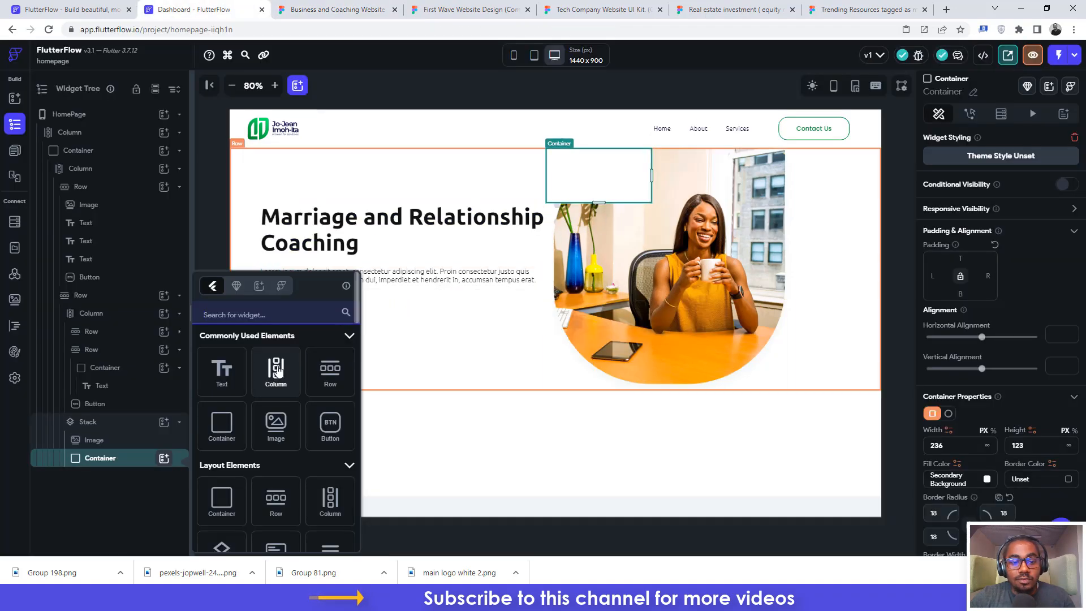
pyautogui.click(331, 370)
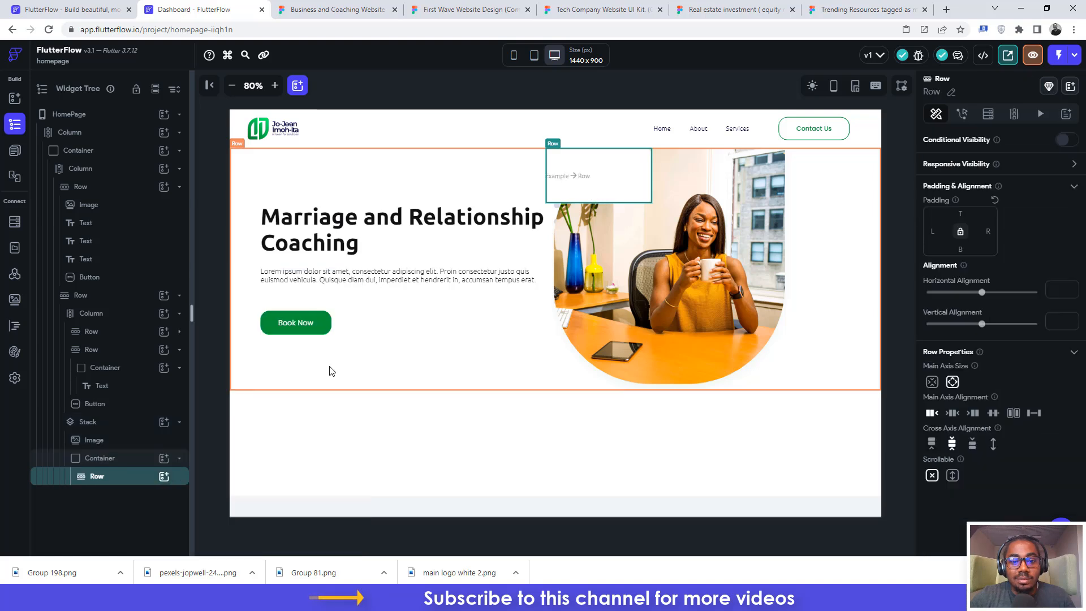
pyautogui.click(164, 477)
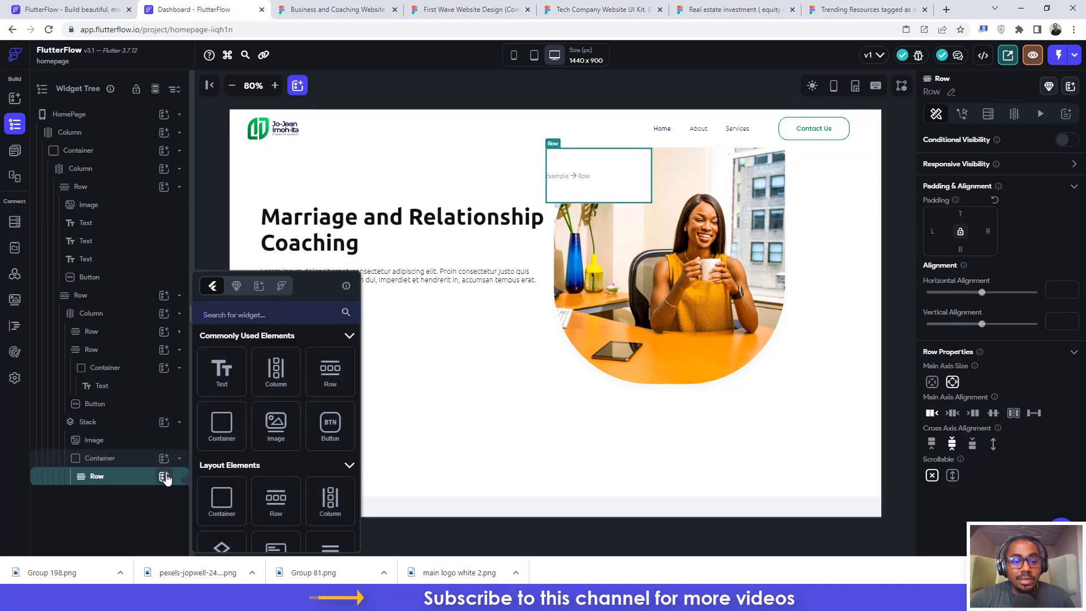
pyautogui.write('progre')
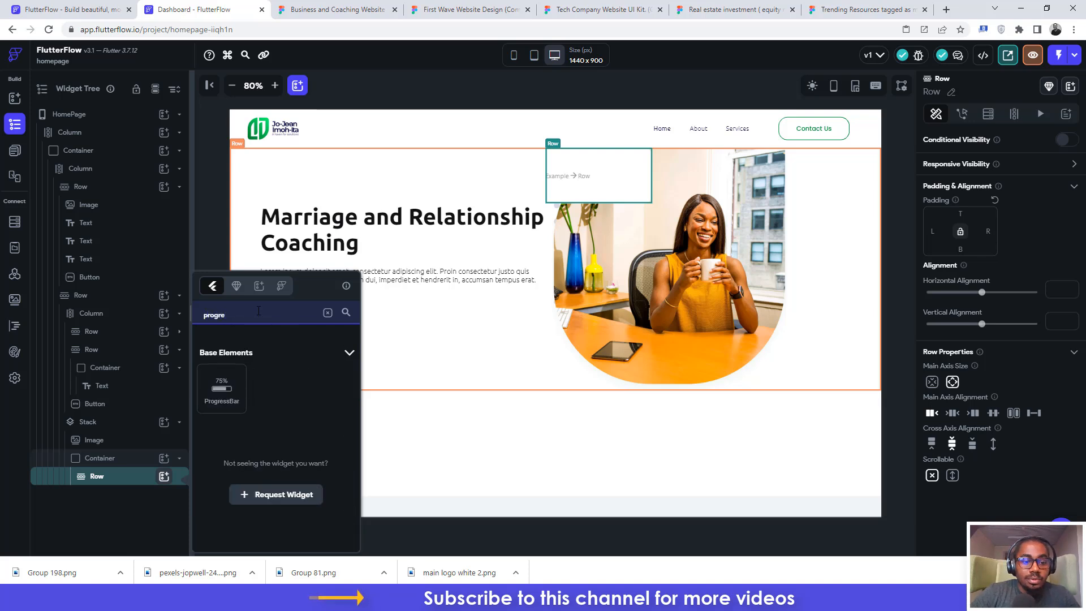
pyautogui.click(219, 392)
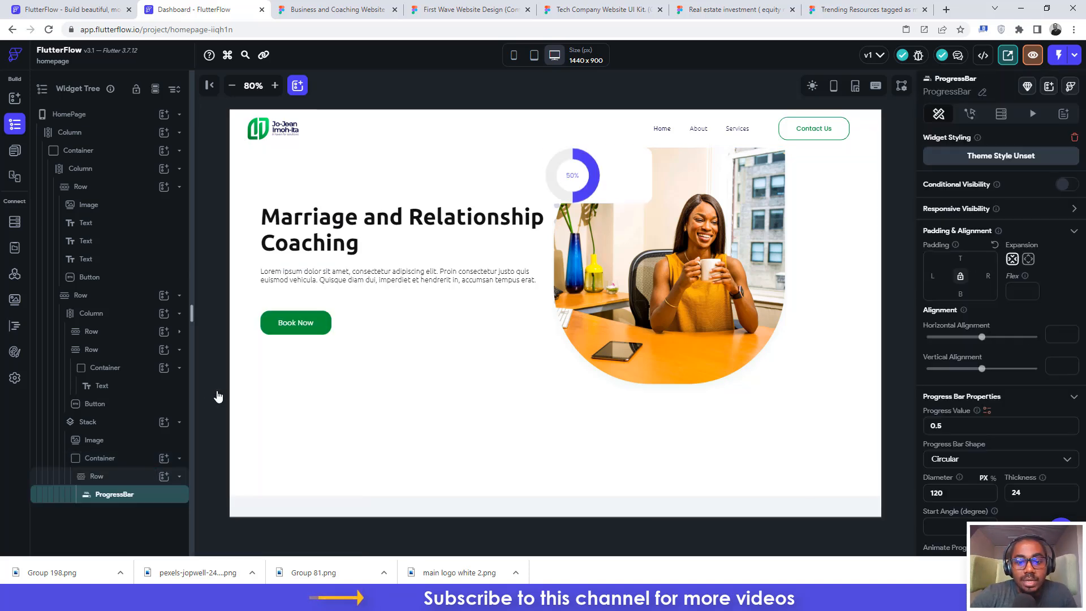
# Step: Examine the 90% label and the green ring ellipse of the Success Result card in the Figma design for their dimensions
pyautogui.click(310, 8)
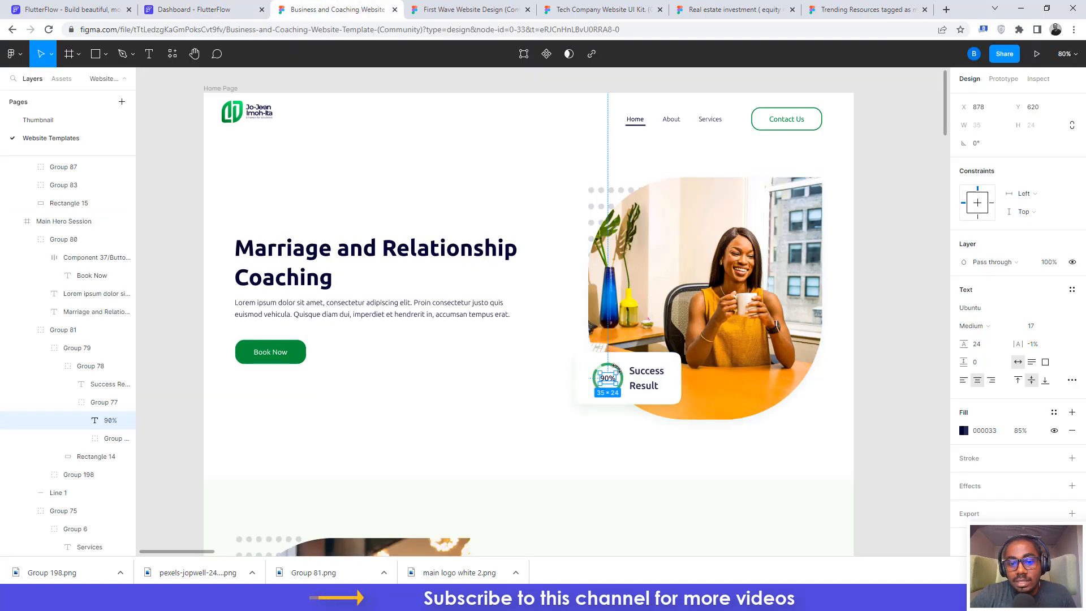
pyautogui.click(212, 9)
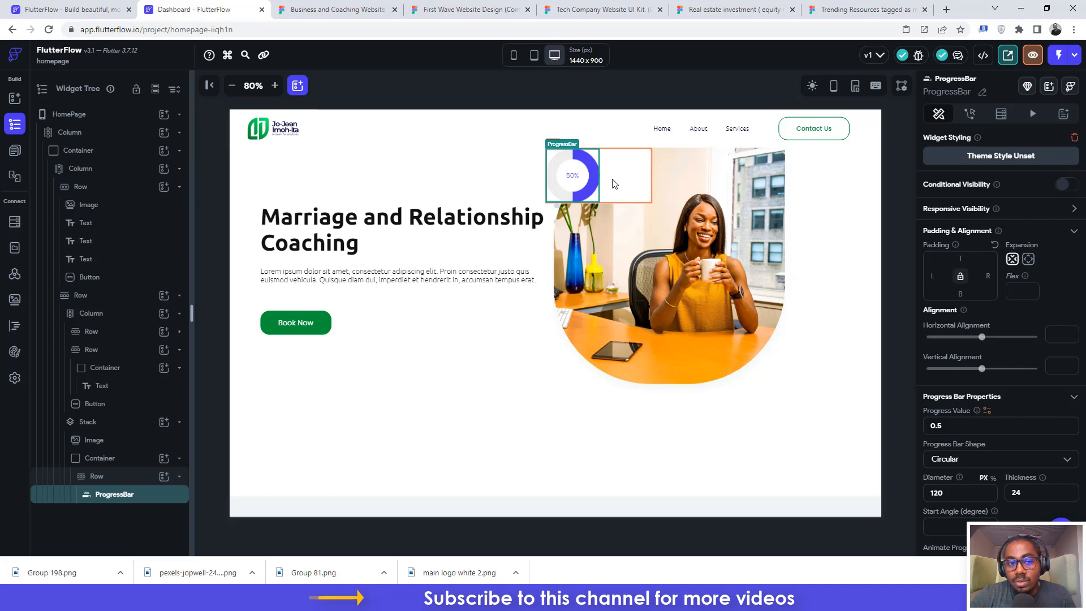
pyautogui.click(316, 9)
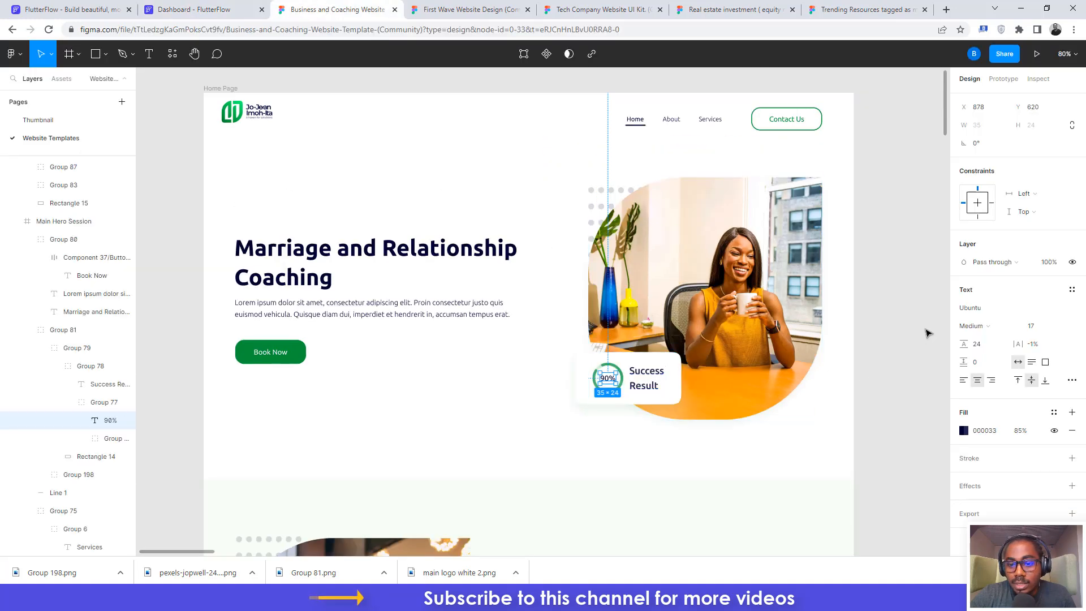
pyautogui.click(904, 336)
pyautogui.click(614, 370)
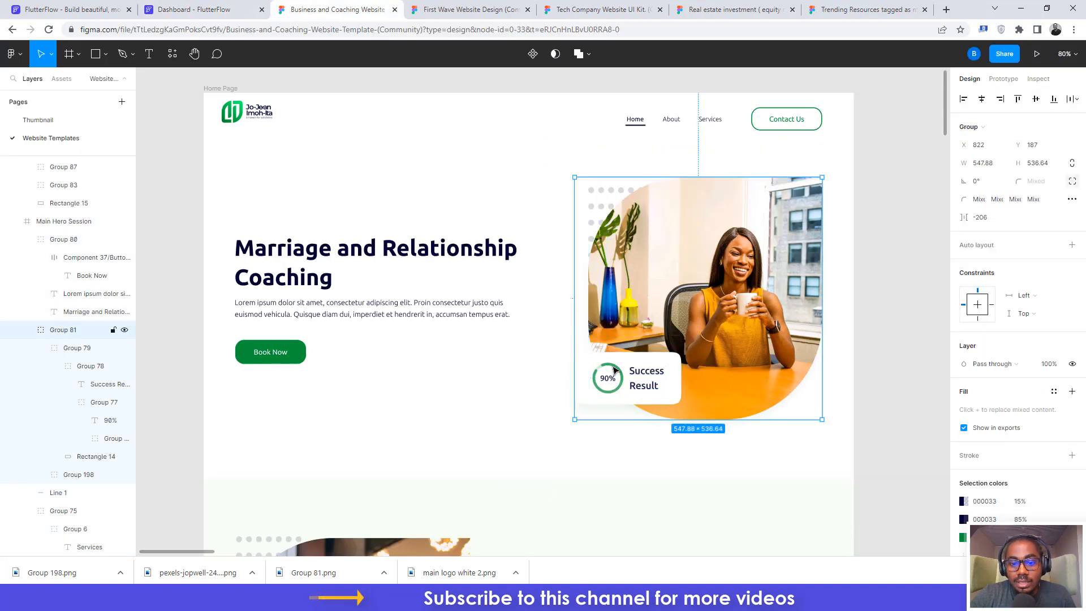
pyautogui.doubleClick(615, 370)
pyautogui.doubleClick(614, 369)
pyautogui.doubleClick(615, 368)
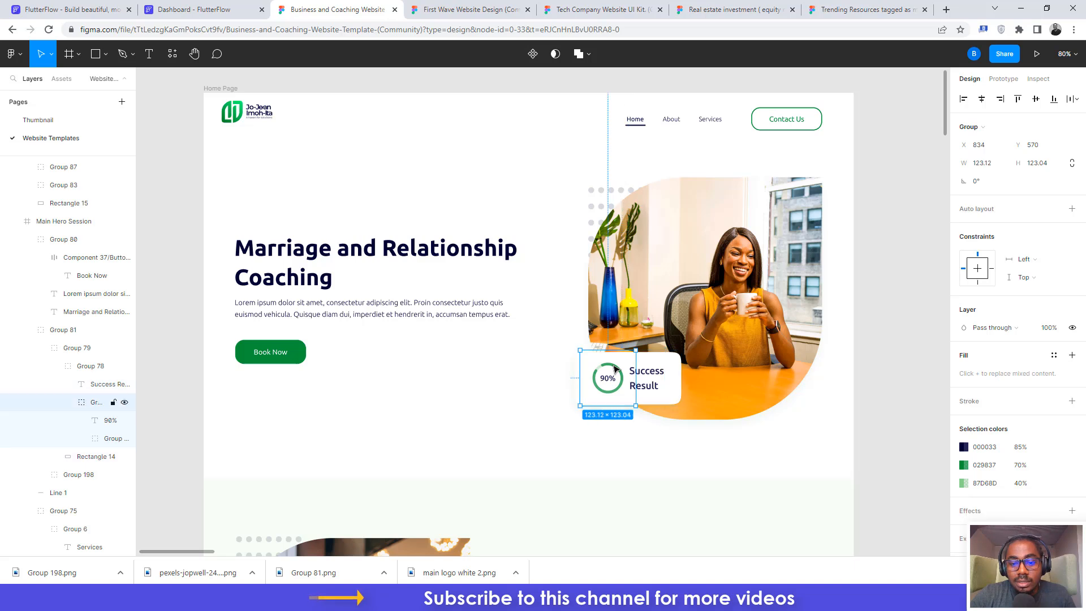
pyautogui.doubleClick(614, 369)
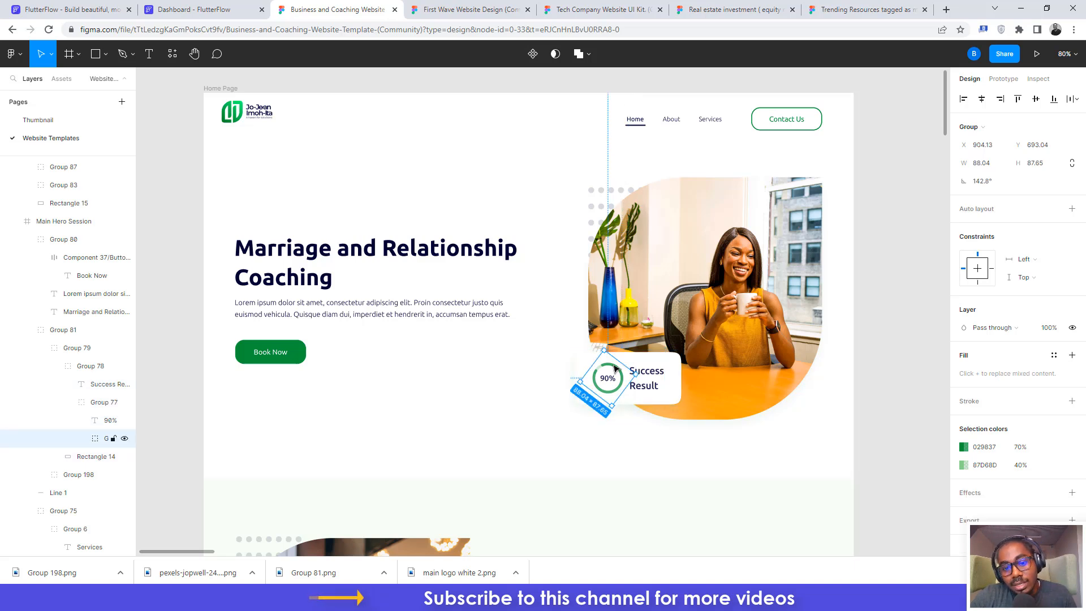
pyautogui.doubleClick(617, 368)
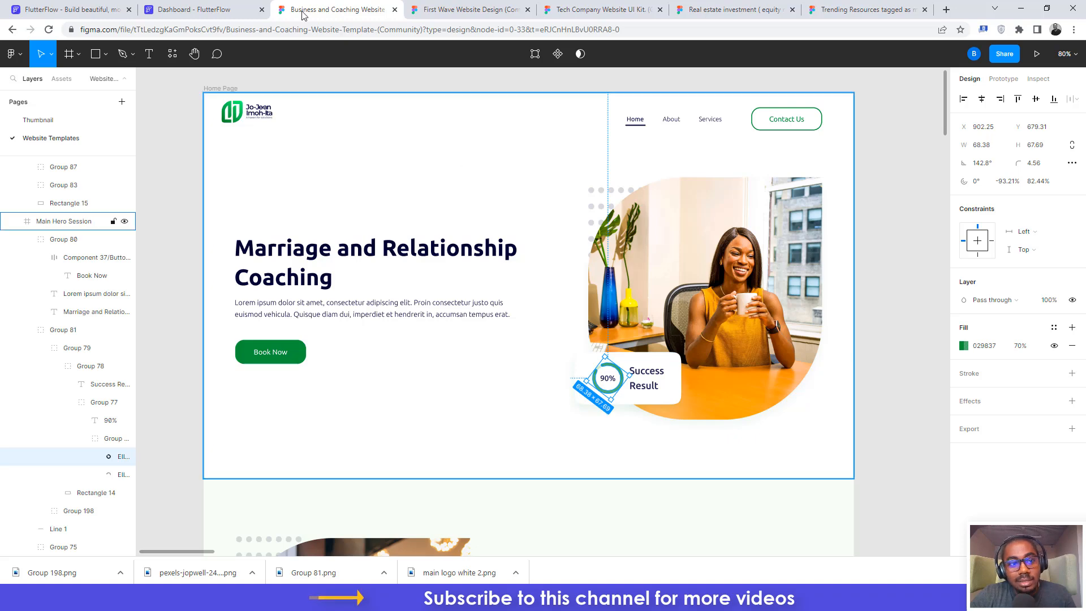
# Step: Back in FlutterFlow, set the circular progress bar's diameter to 68 px and its thickness to 10
pyautogui.click(226, 9)
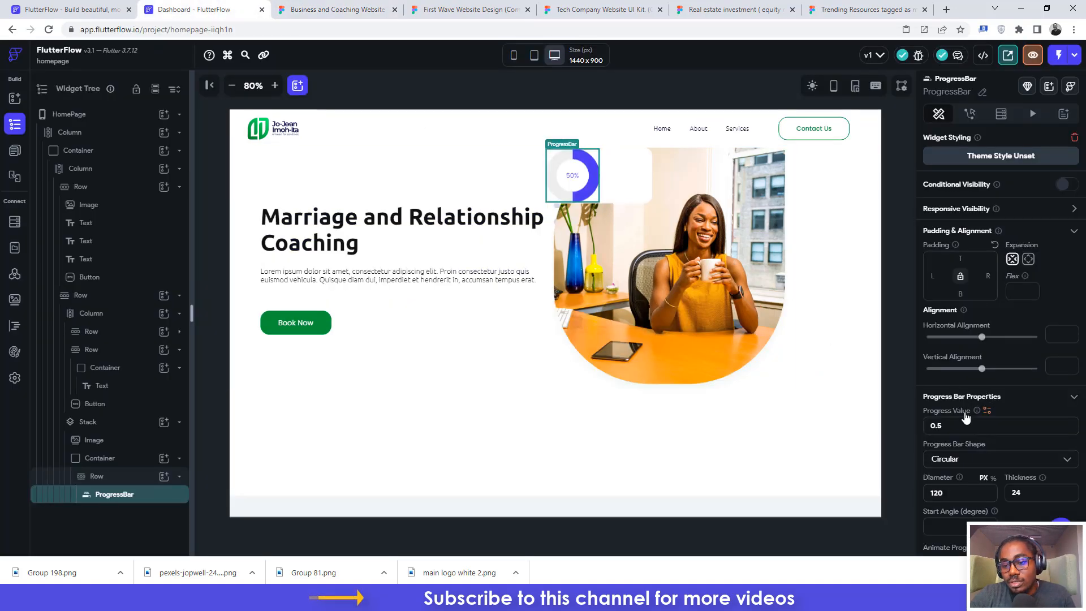
pyautogui.scroll(-2, 967, 416)
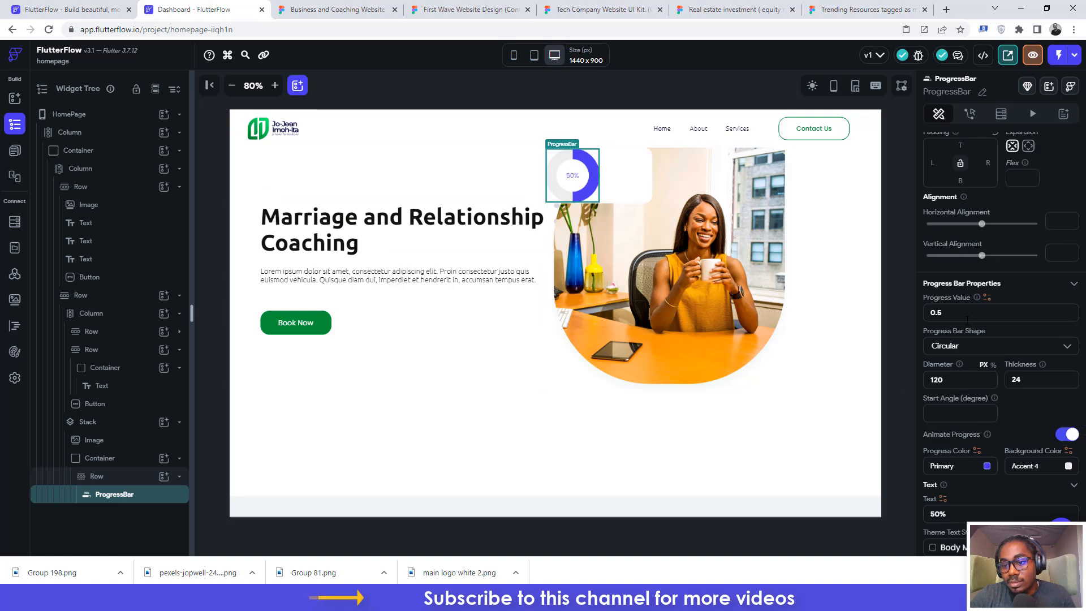
pyautogui.moveTo(955, 379); pyautogui.dragTo(925, 380)
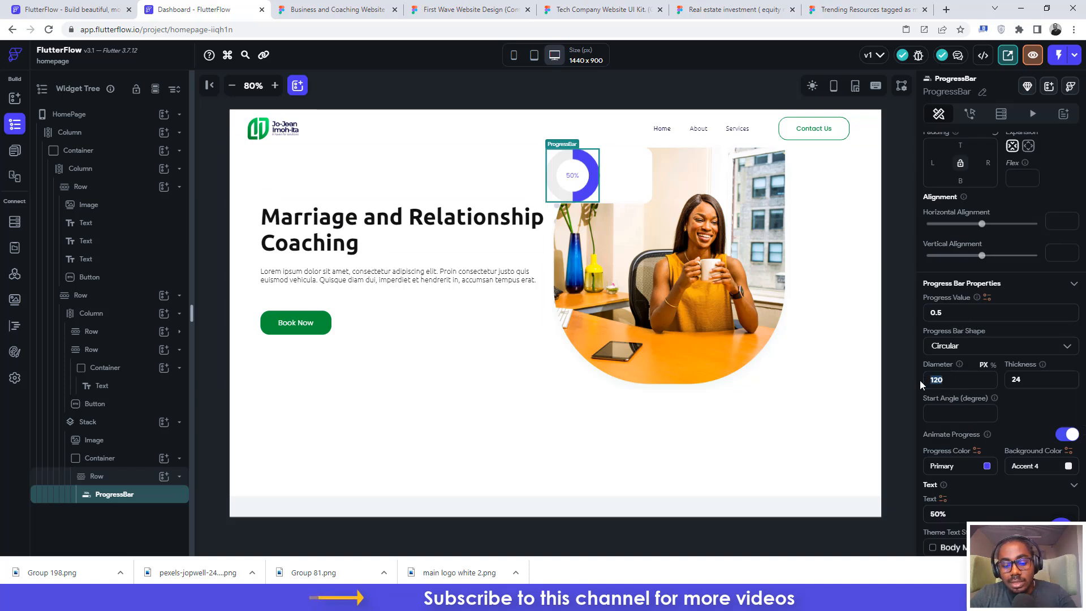
pyautogui.write('68')
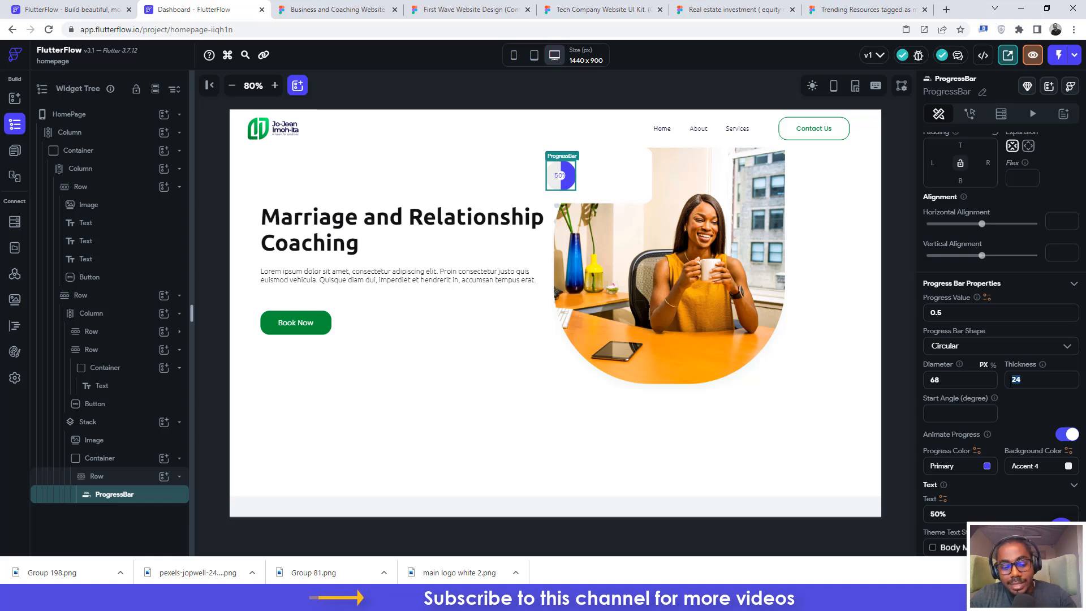
pyautogui.write('10')
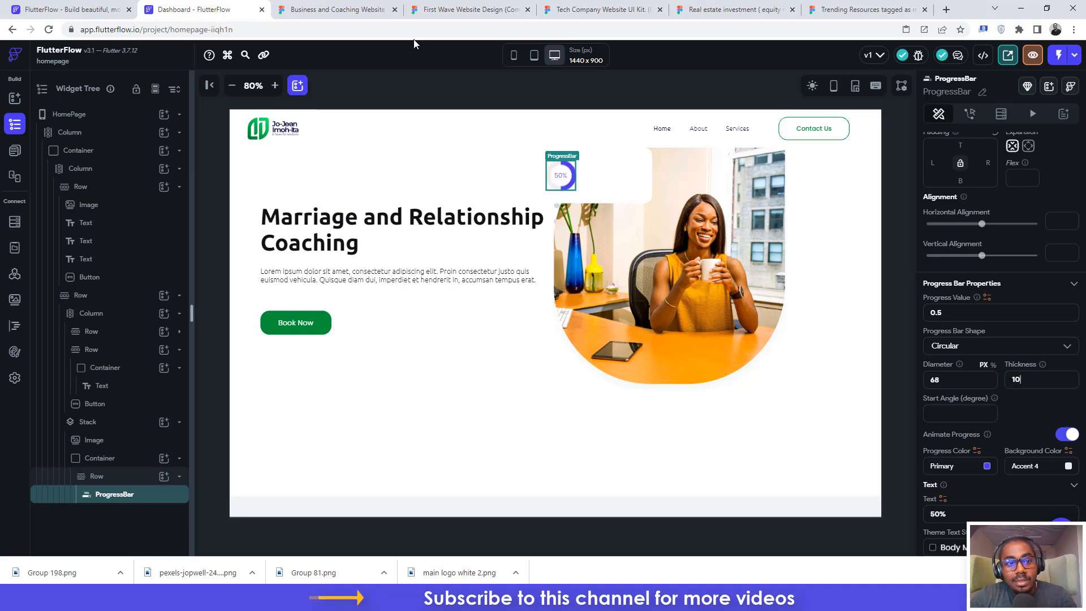
# Step: Take the ring's green fill from the Figma design and set the FlutterFlow progress bar's progress color to #029837
pyautogui.click(350, 7)
pyautogui.click(226, 9)
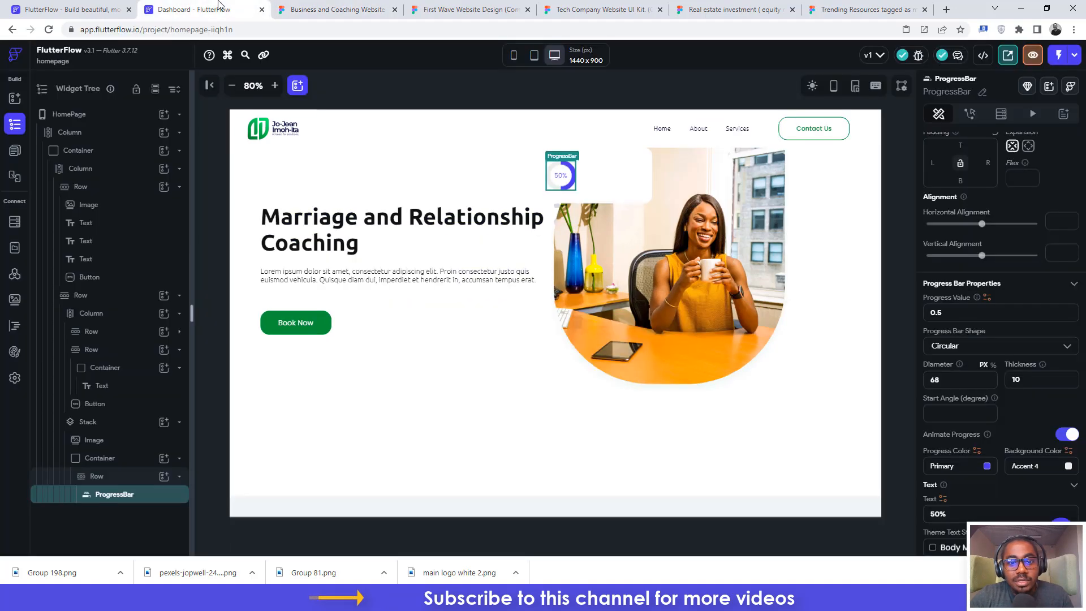
pyautogui.click(347, 4)
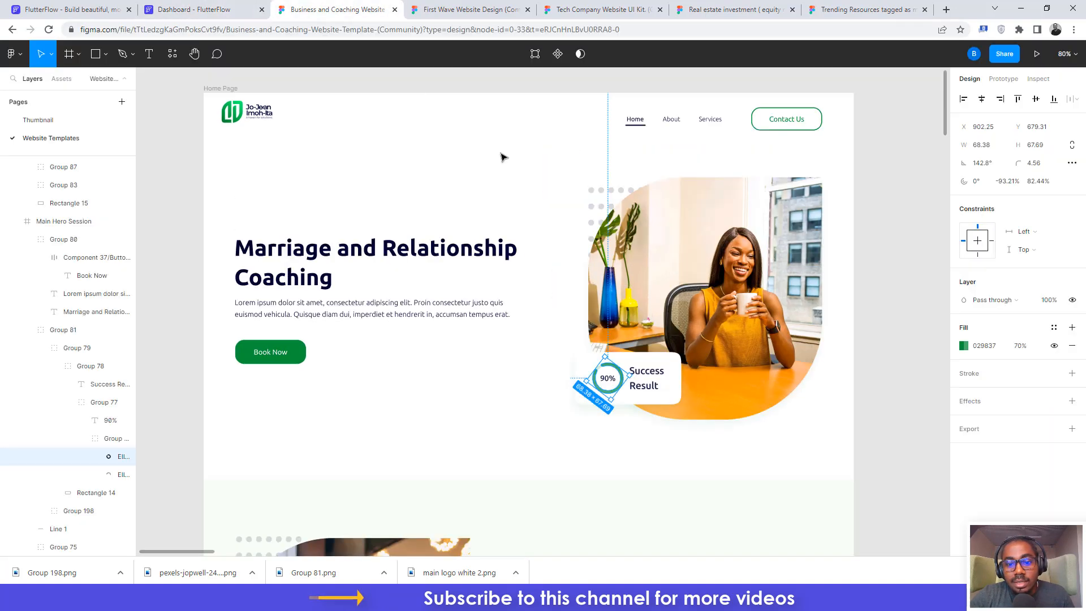
pyautogui.click(988, 347)
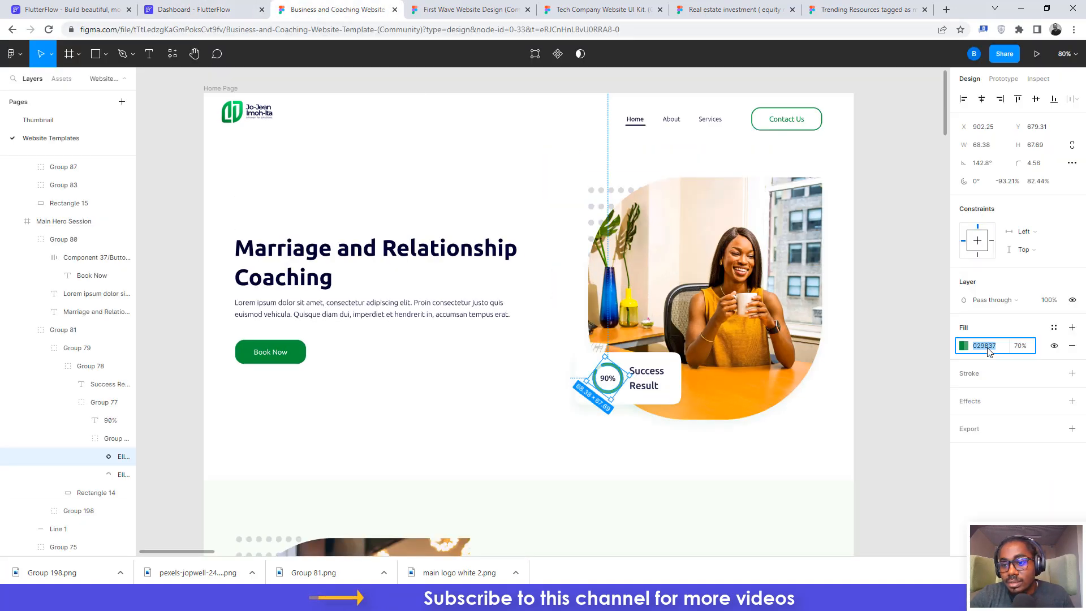
pyautogui.click(198, 9)
pyautogui.click(953, 466)
pyautogui.write('#029837')
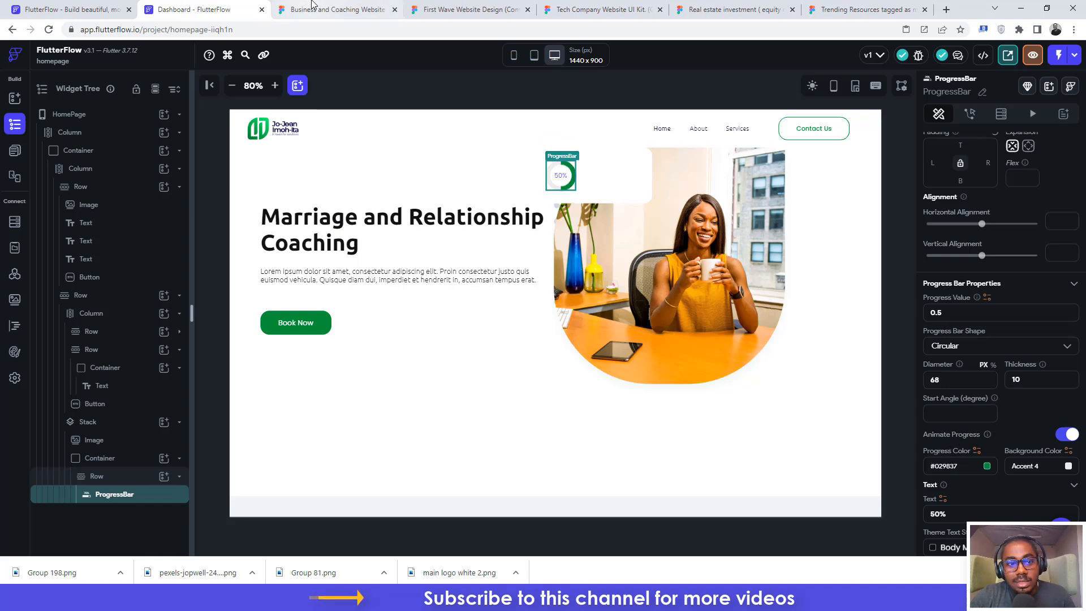
# Step: Set the progress bar's progress value to 0.9 and its text to 90%, matching the Figma design
pyautogui.click(334, 9)
pyautogui.click(209, 10)
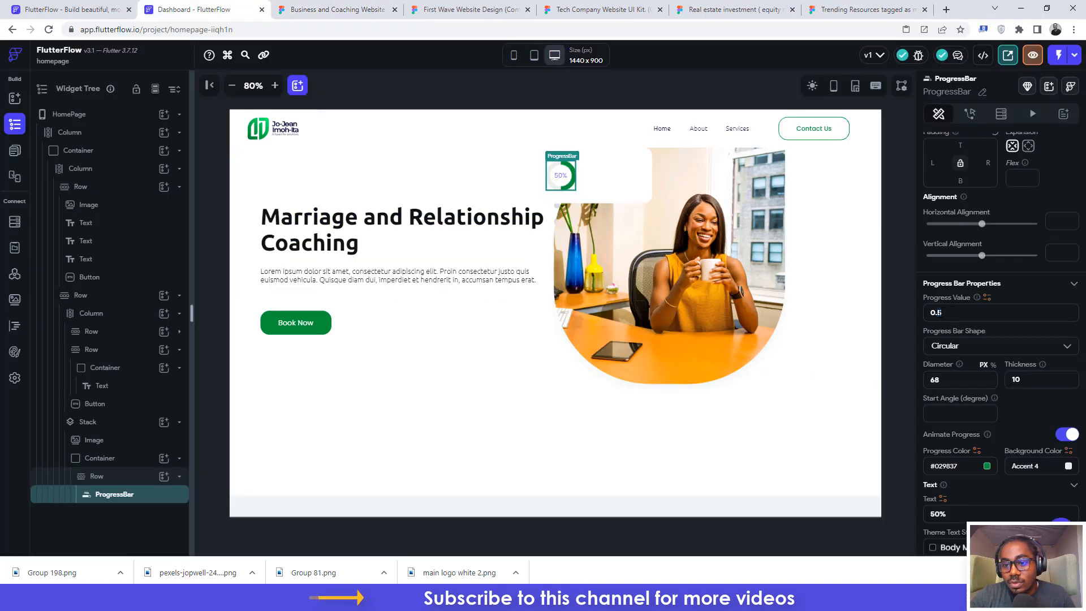
pyautogui.press('BackSpace')
pyautogui.write('9')
pyautogui.click(331, 9)
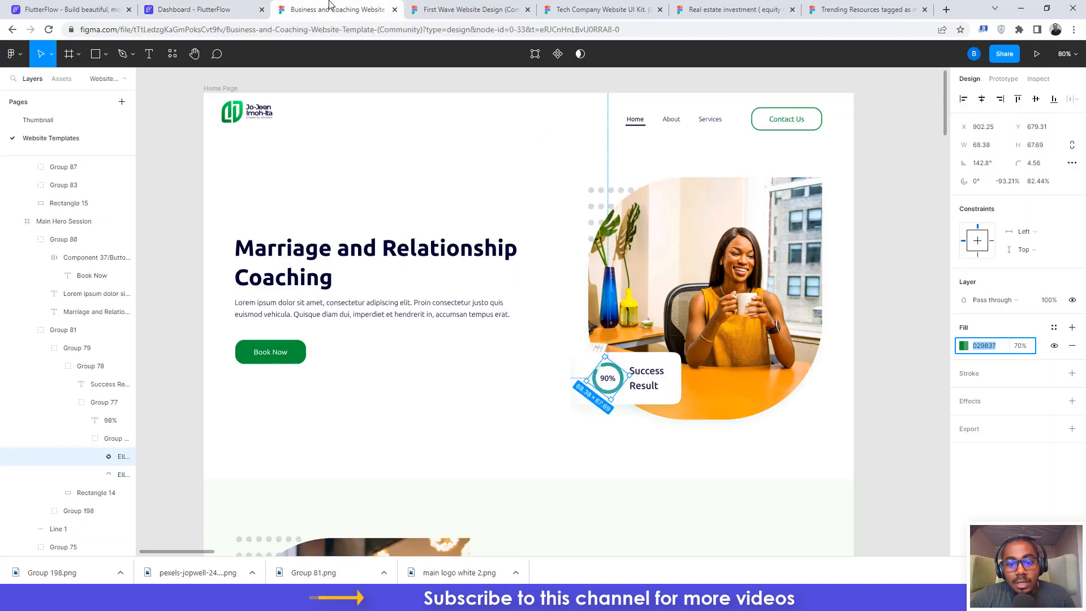
pyautogui.click(244, 12)
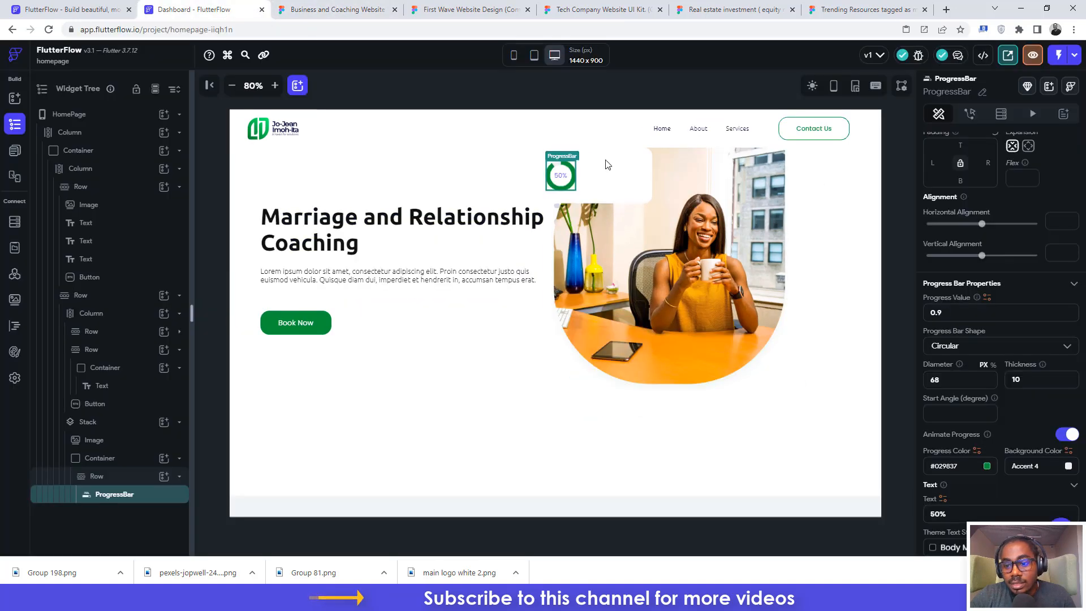
pyautogui.scroll(-1, 1029, 388)
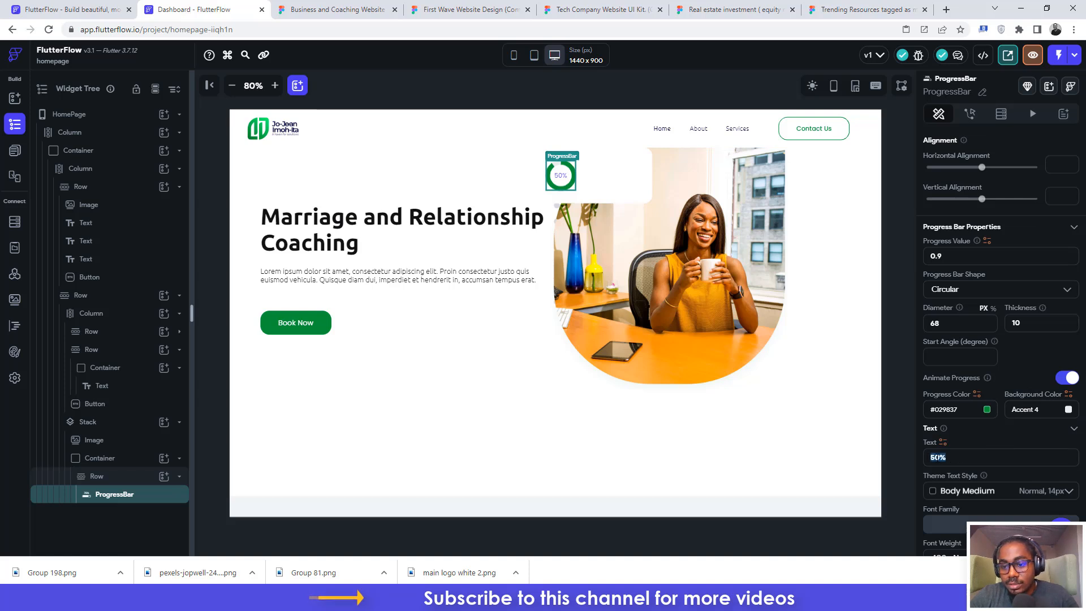
pyautogui.write('90')
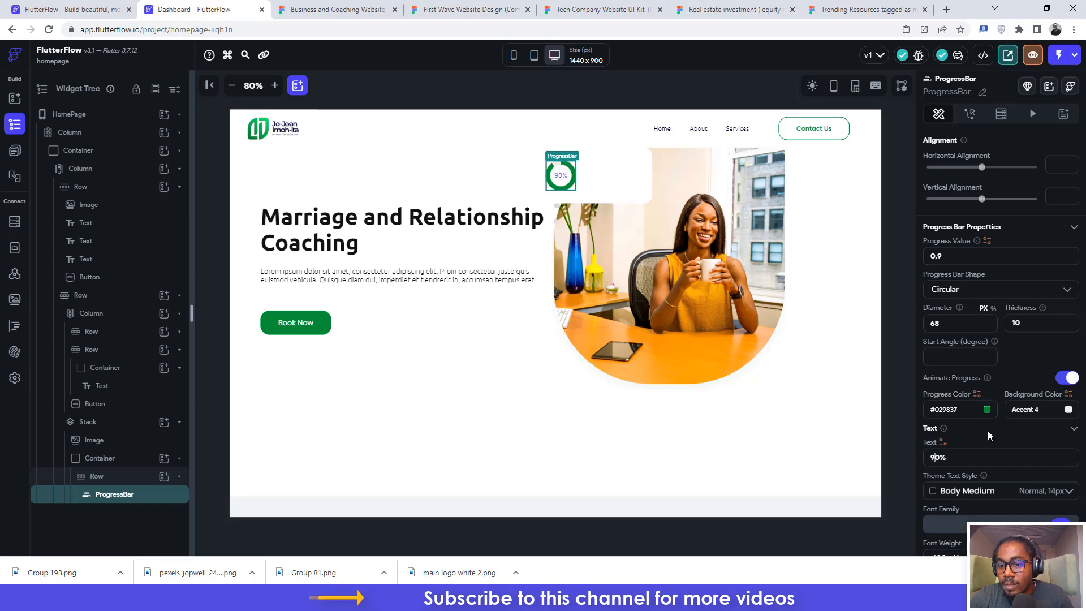
# Step: Examine the green ring's spacing from the edges of the Success Result card in the Figma design
pyautogui.scroll(-3, 988, 429)
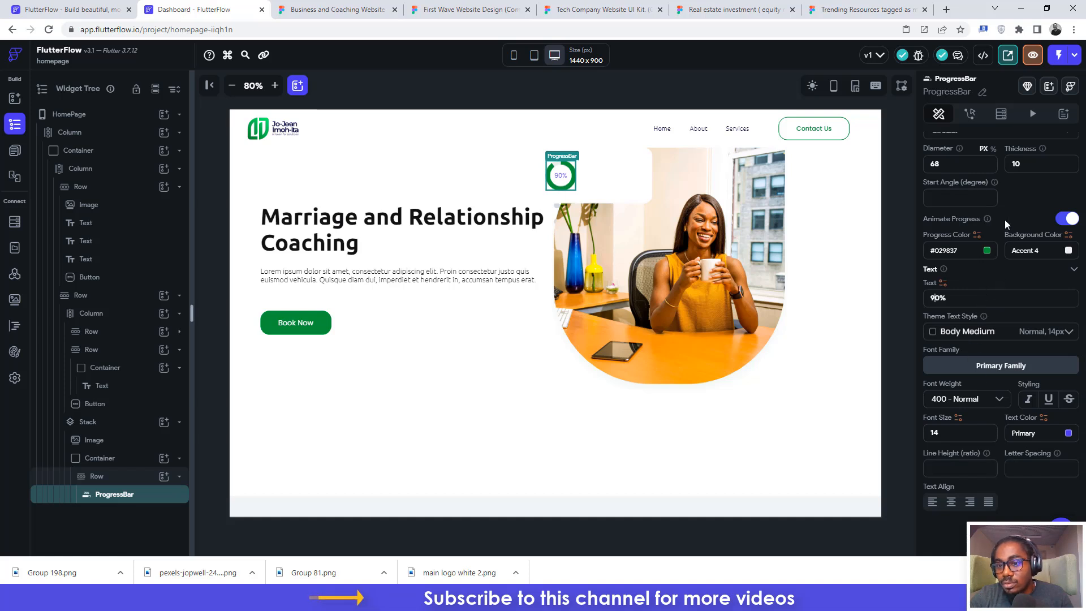
pyautogui.scroll(1, 1006, 222)
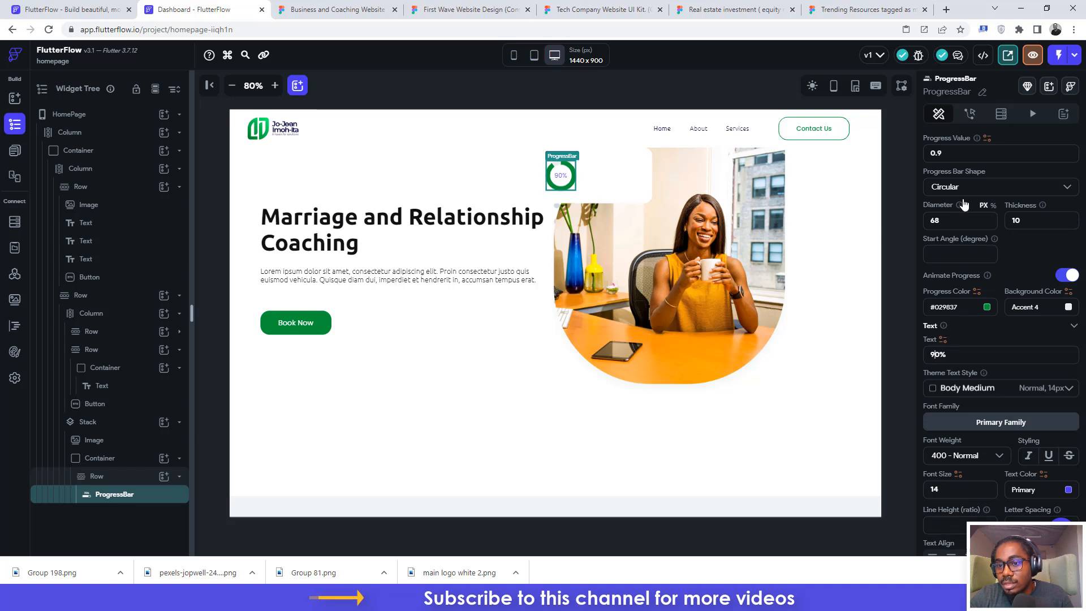
pyautogui.scroll(2, 967, 162)
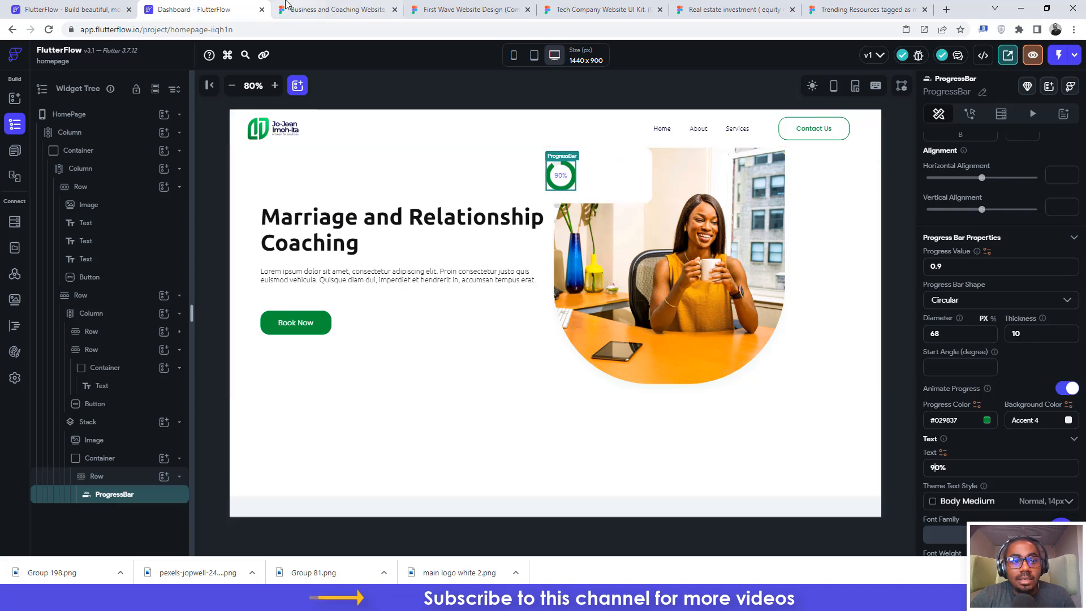
pyautogui.click(334, 10)
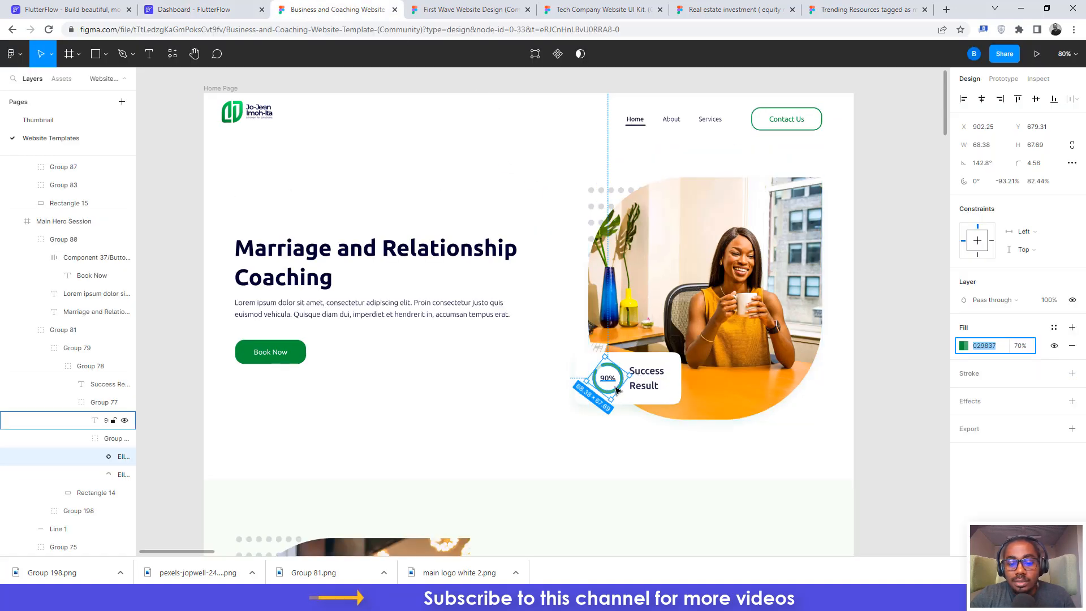
pyautogui.click(580, 433)
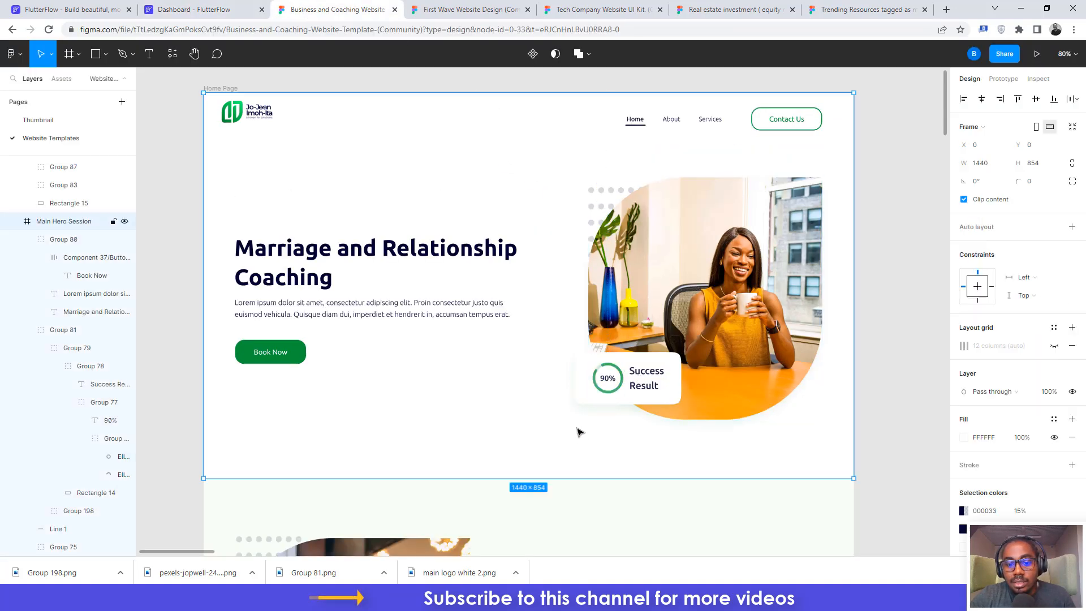
pyautogui.click(596, 378)
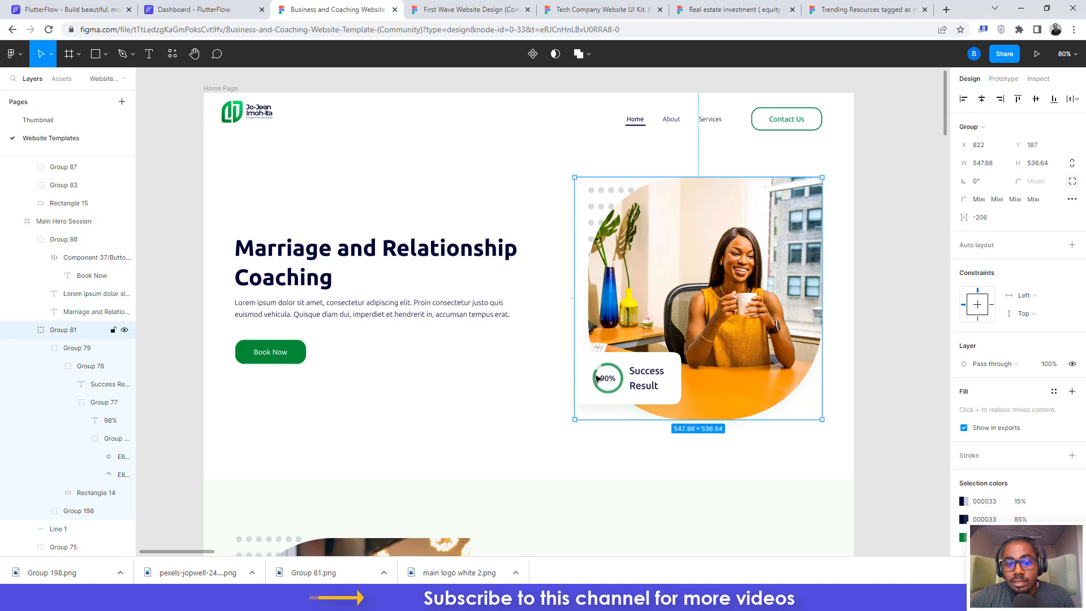
pyautogui.doubleClick(596, 378)
pyautogui.doubleClick(596, 378)
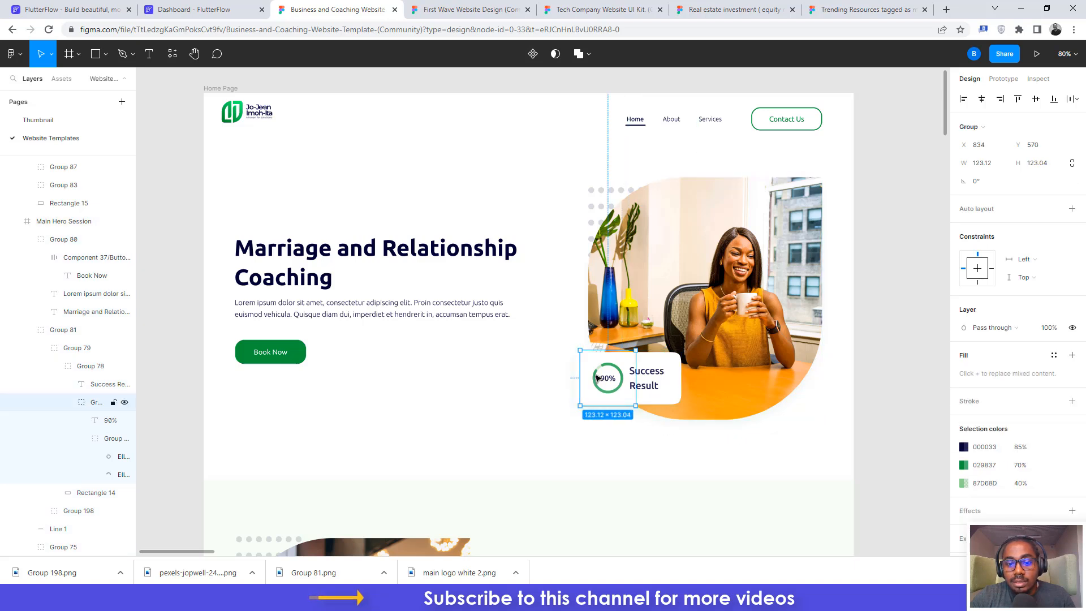
pyautogui.doubleClick(596, 378)
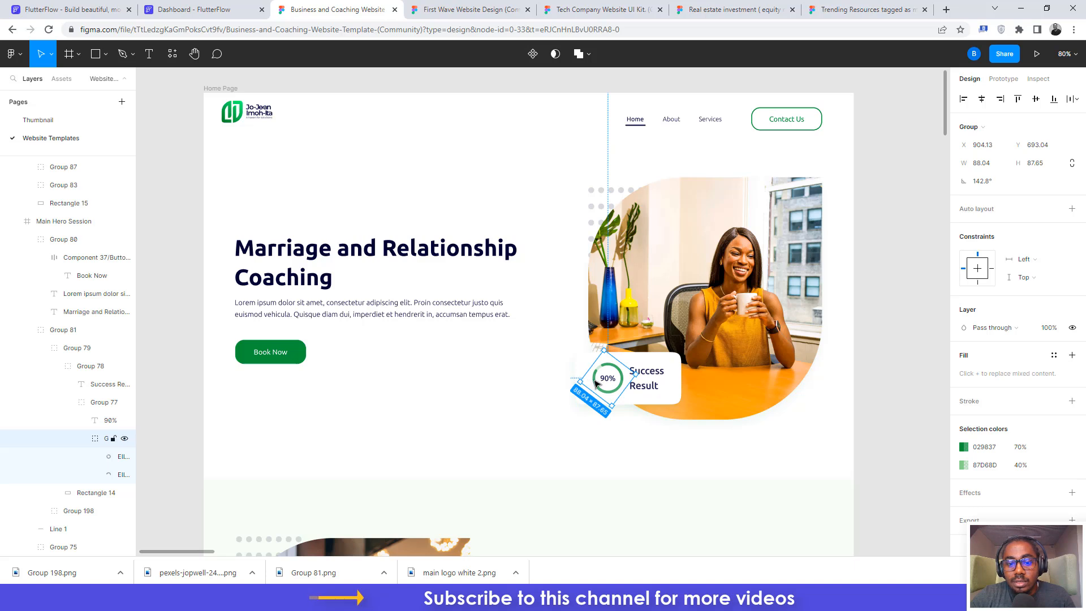
pyautogui.doubleClick(597, 384)
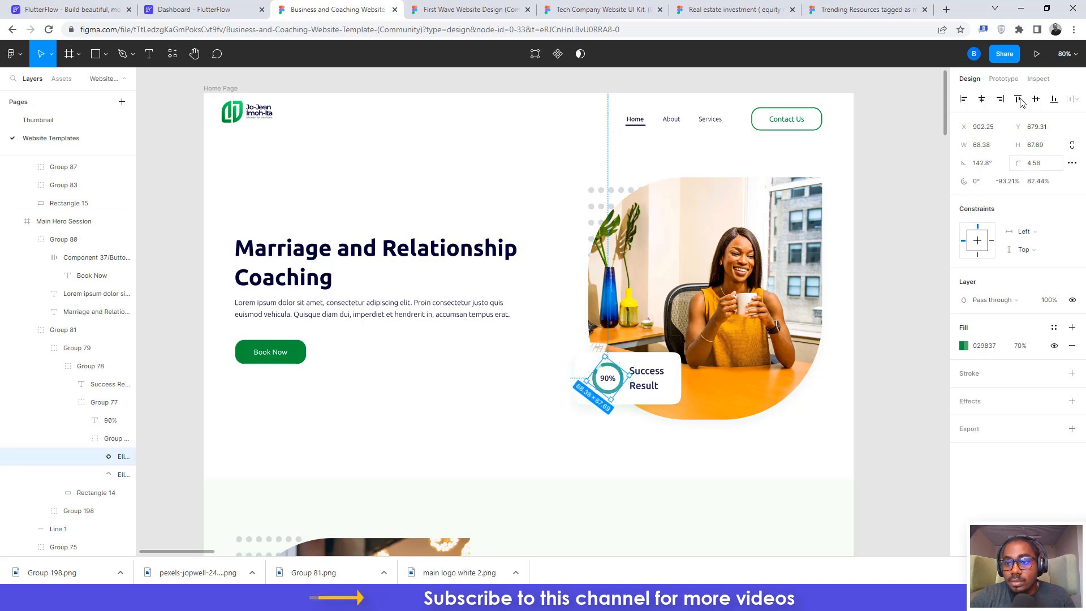
pyautogui.click(1037, 79)
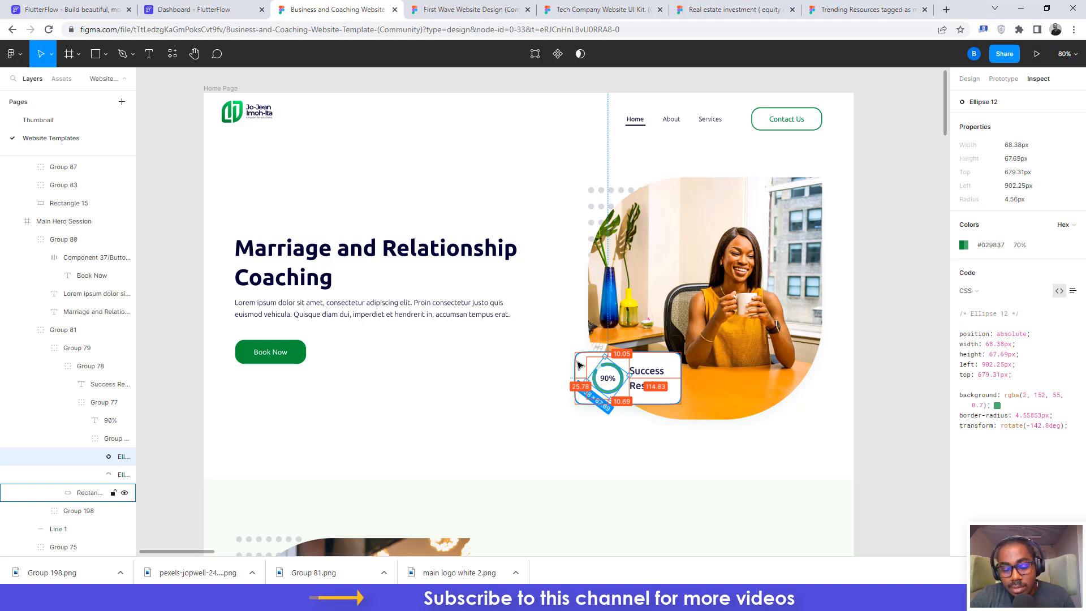
# Step: Back in FlutterFlow, give the circular progress bar a left padding of 26
pyautogui.click(209, 6)
pyautogui.scroll(3, 971, 249)
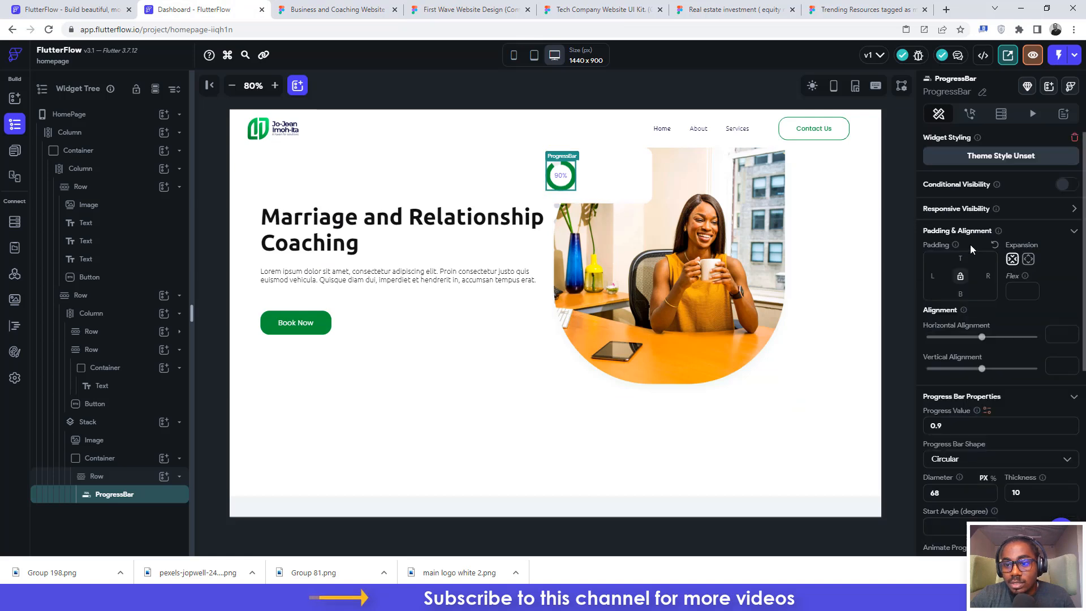
pyautogui.click(933, 276)
pyautogui.write('24')
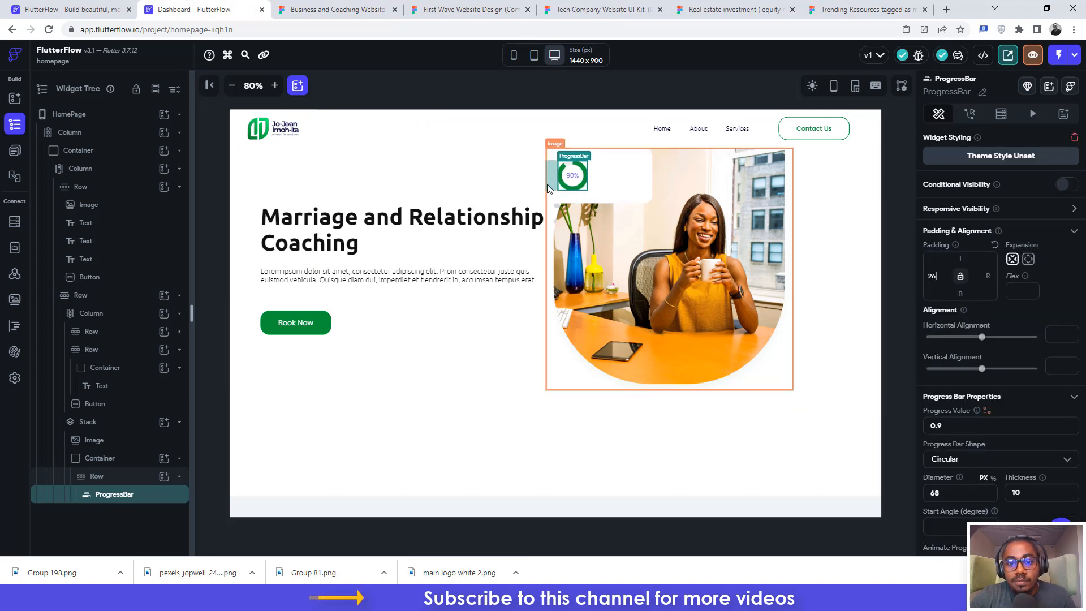
pyautogui.click(625, 175)
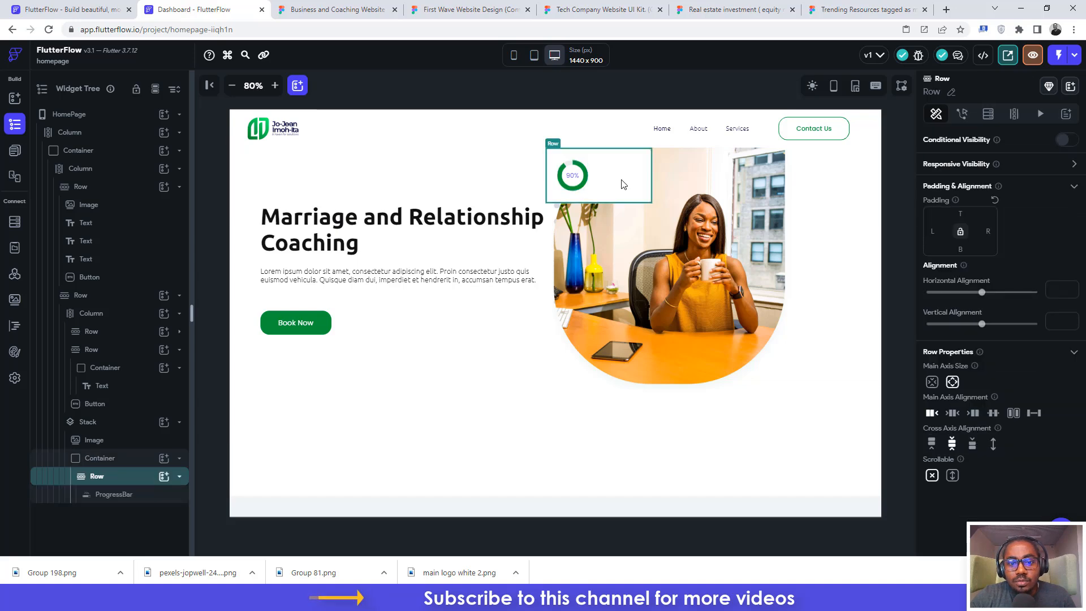
pyautogui.click(328, 9)
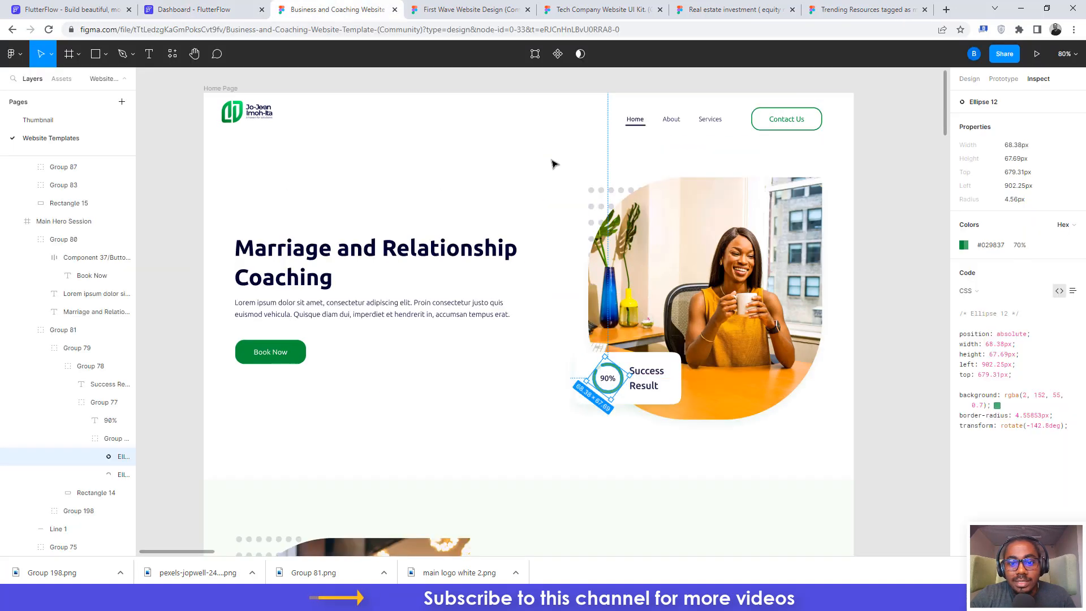
pyautogui.click(1006, 245)
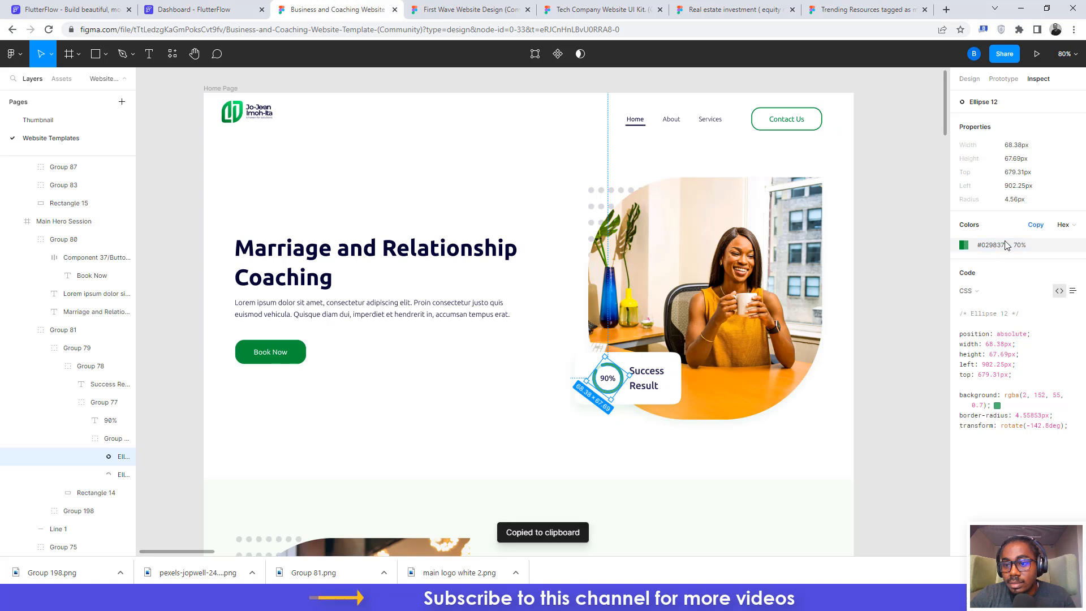
pyautogui.moveTo(1006, 245); pyautogui.dragTo(987, 249)
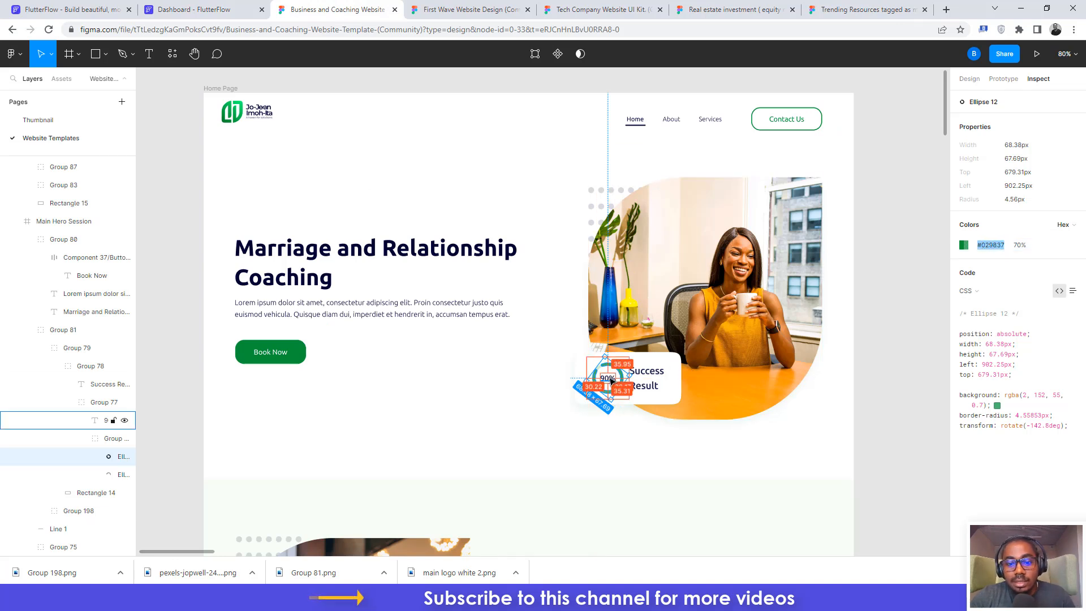
pyautogui.click(193, 9)
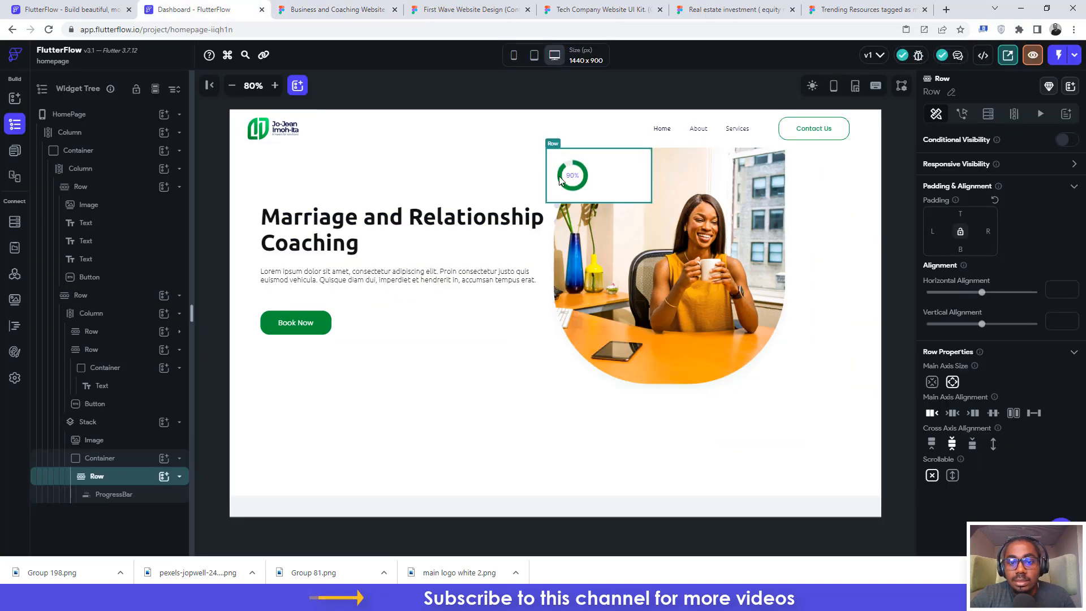
# Step: Copy the 90% label's color from the Figma design and set the FlutterFlow progress bar's text color to #000033
pyautogui.click(294, 6)
pyautogui.click(606, 379)
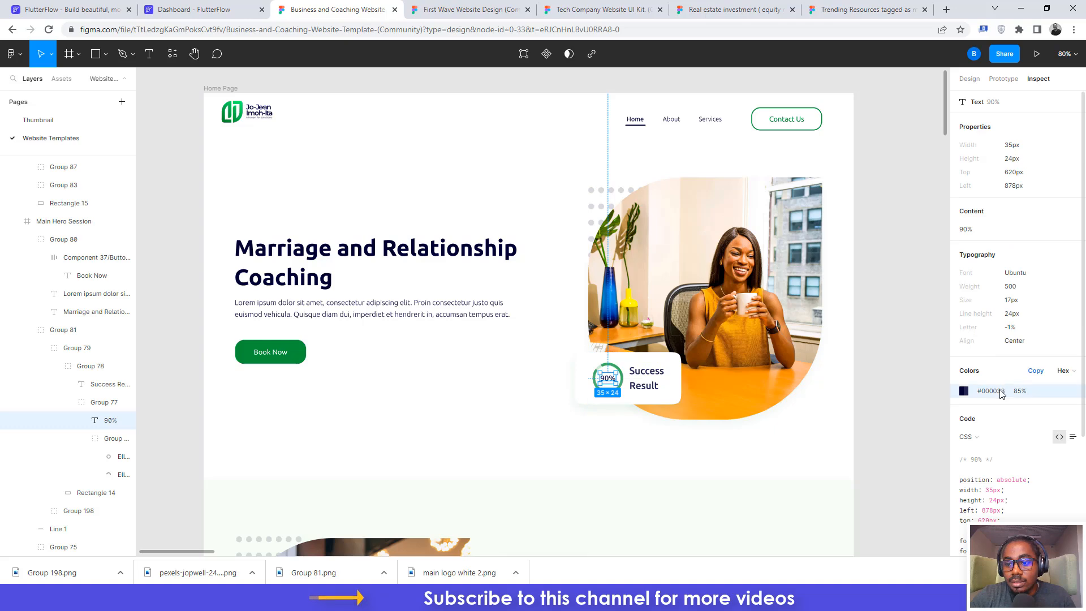
pyautogui.click(999, 394)
pyautogui.click(172, 9)
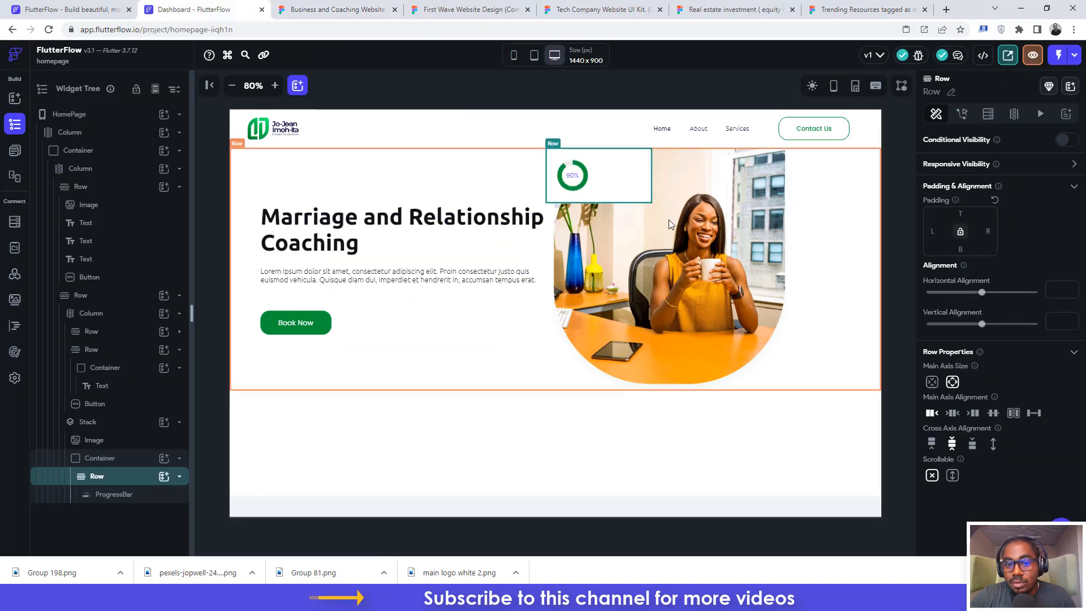
pyautogui.click(581, 179)
pyautogui.scroll(-5, 981, 370)
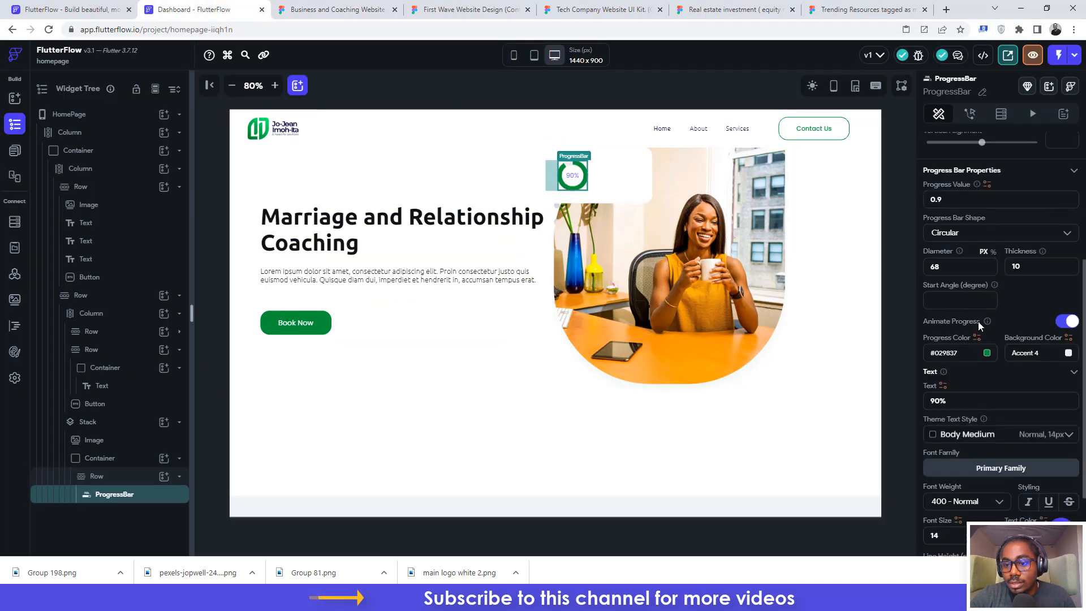
pyautogui.scroll(-3, 981, 370)
pyautogui.click(1028, 434)
pyautogui.hotkey('ctrl', 'v')
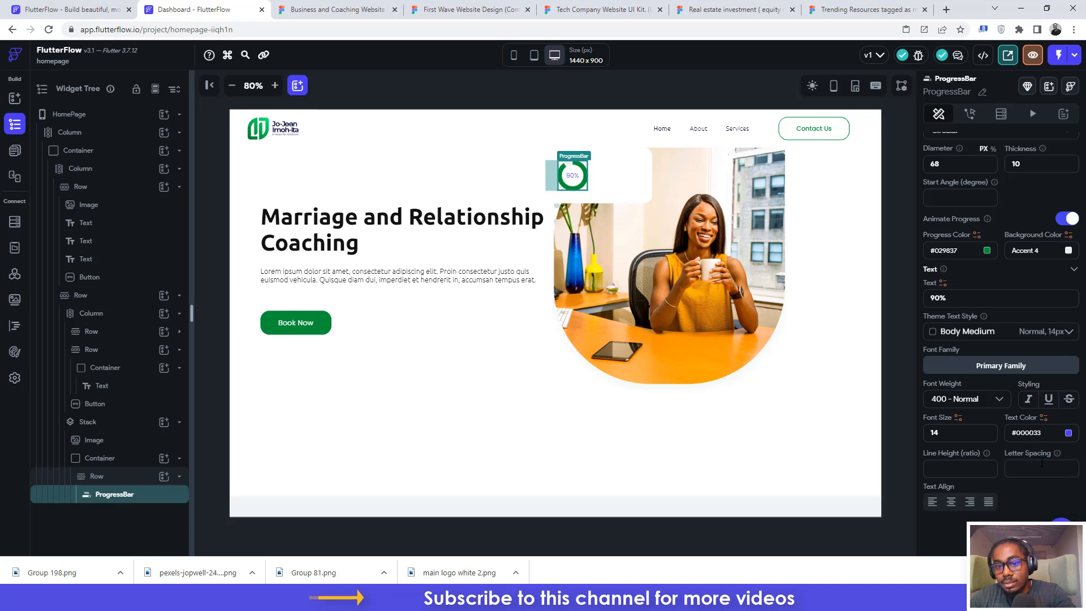
# Step: Match the progress bar's text to the Figma label with font weight 500 - Medium and font size 17
pyautogui.click(316, 8)
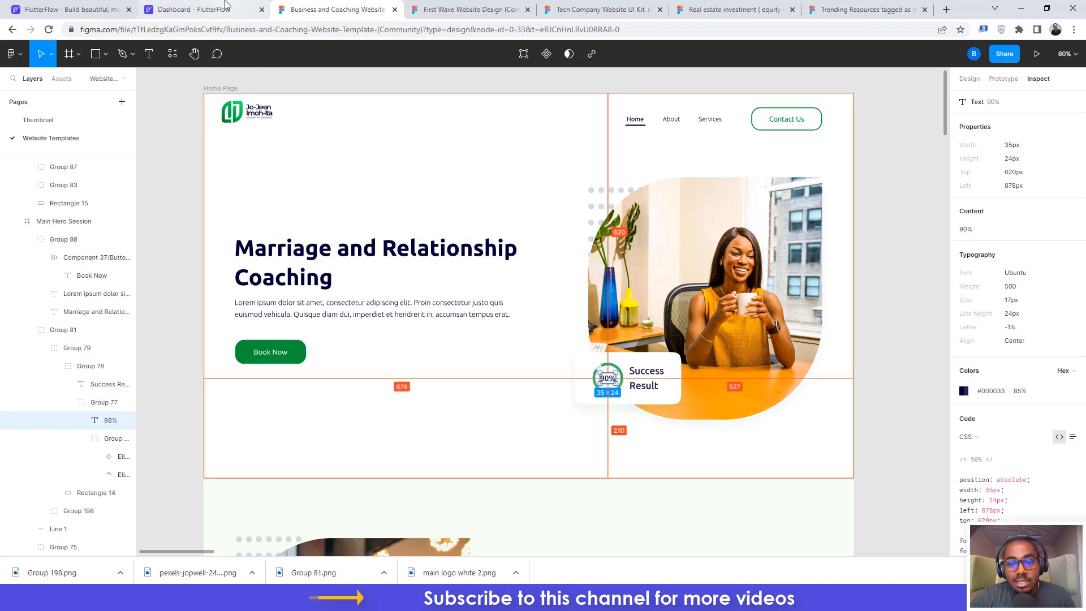
pyautogui.click(198, 9)
pyautogui.click(948, 406)
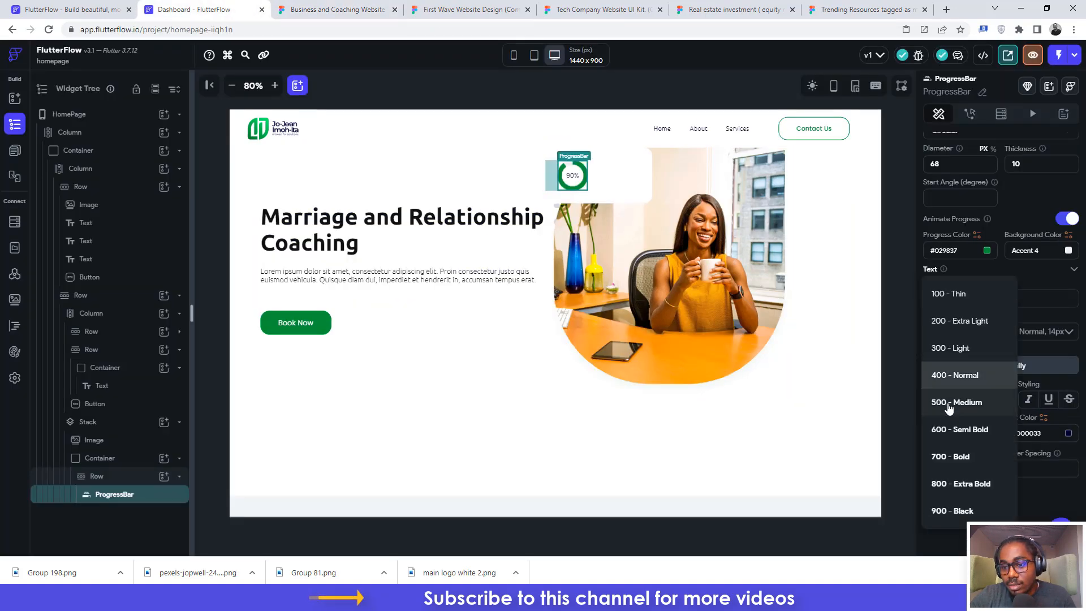
pyautogui.click(945, 401)
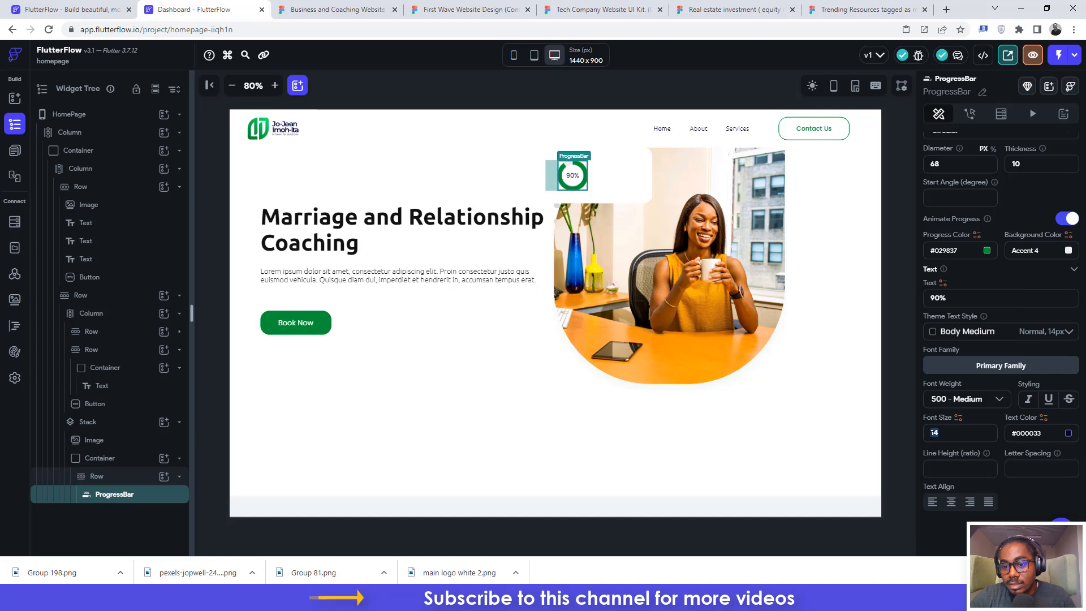
pyautogui.write('17')
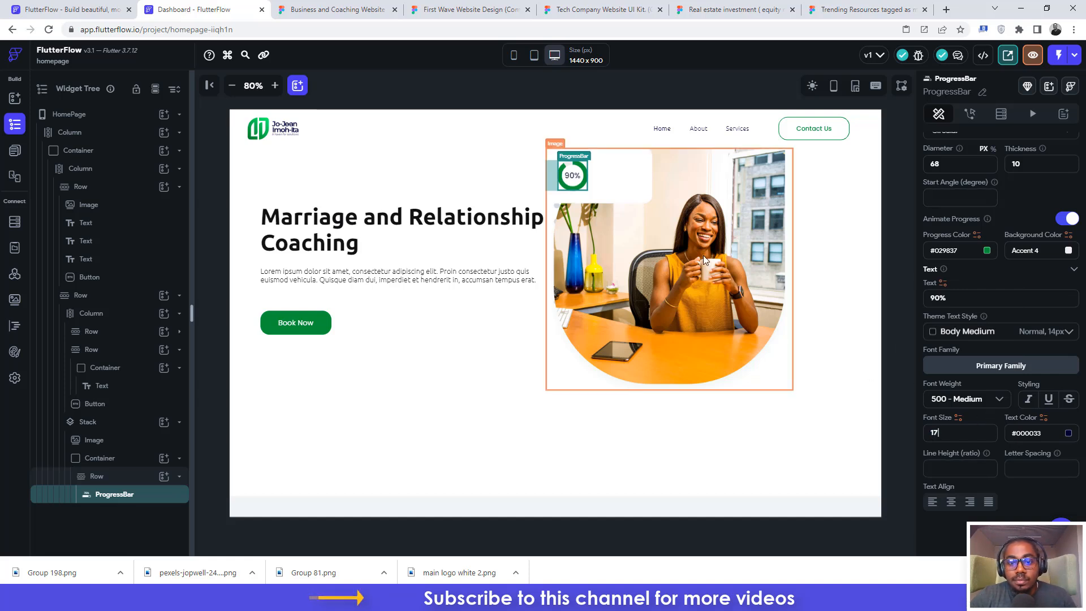
pyautogui.click(626, 173)
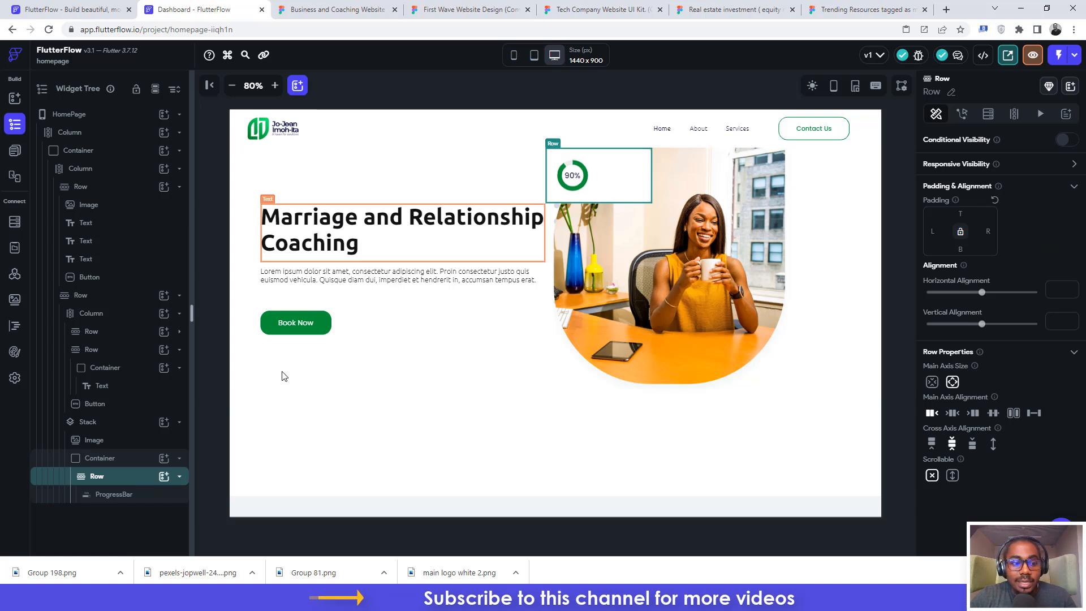
# Step: Add a Text widget to the card's row beside the progress bar, with the wording "Success Result" copied from the Figma design
pyautogui.click(163, 478)
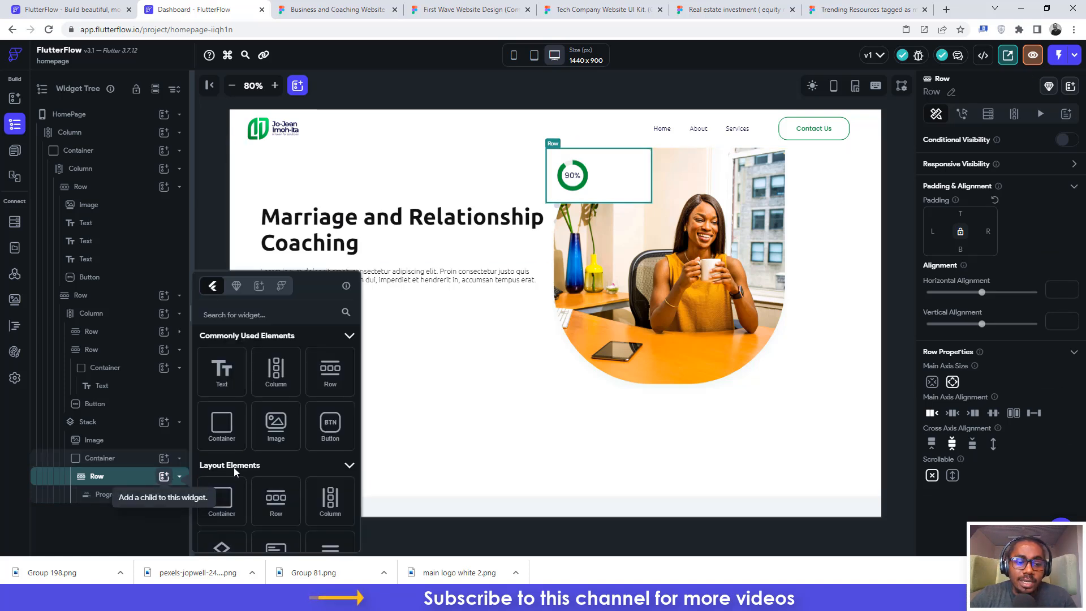
pyautogui.click(230, 370)
pyautogui.click(334, 10)
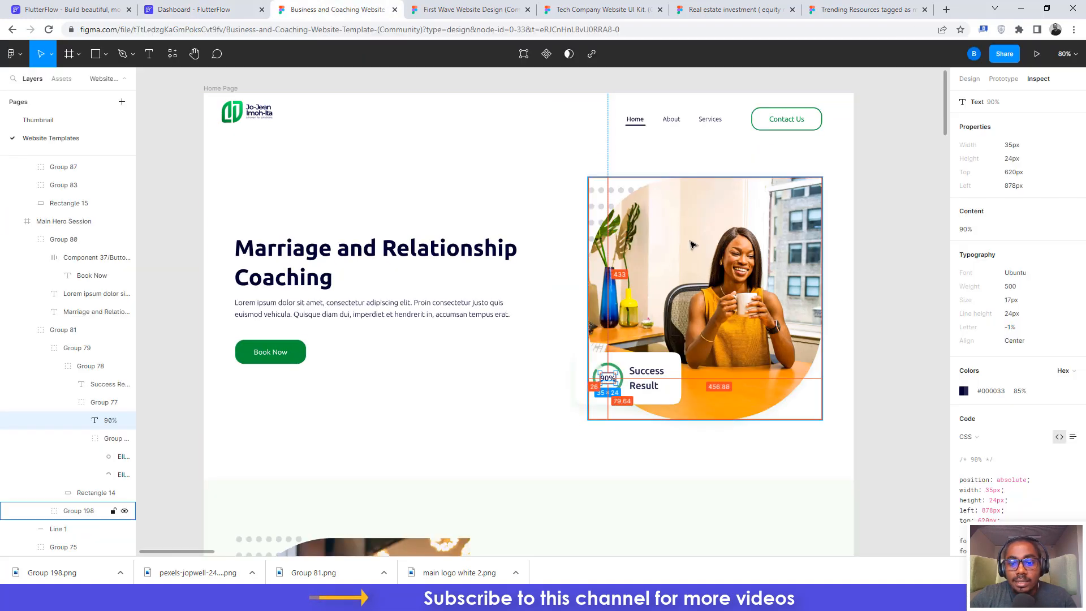
pyautogui.click(648, 380)
pyautogui.hotkey('ctrl', 'a')
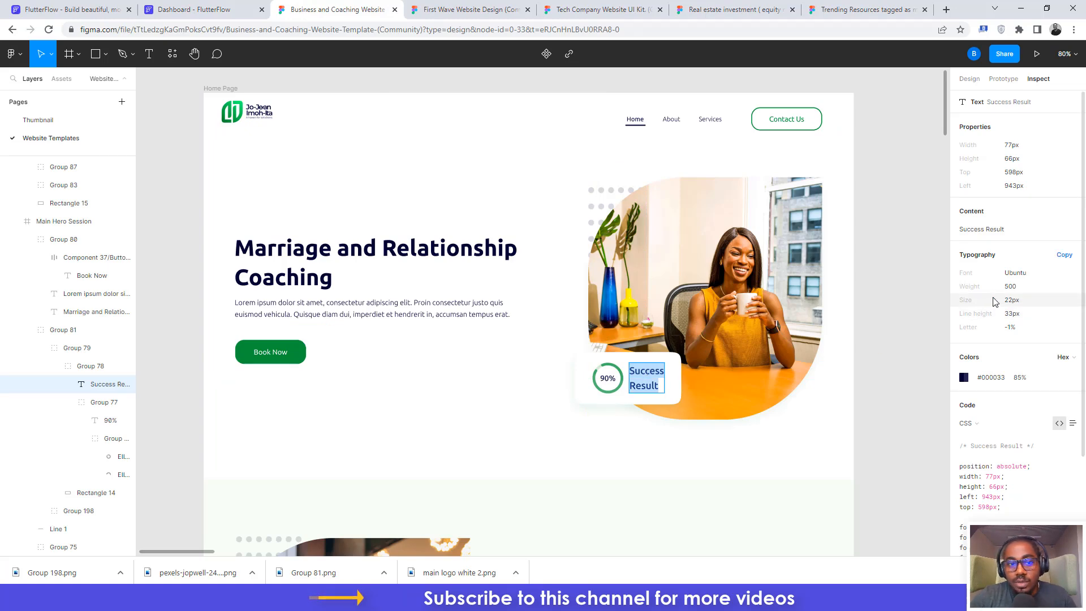
pyautogui.click(217, 9)
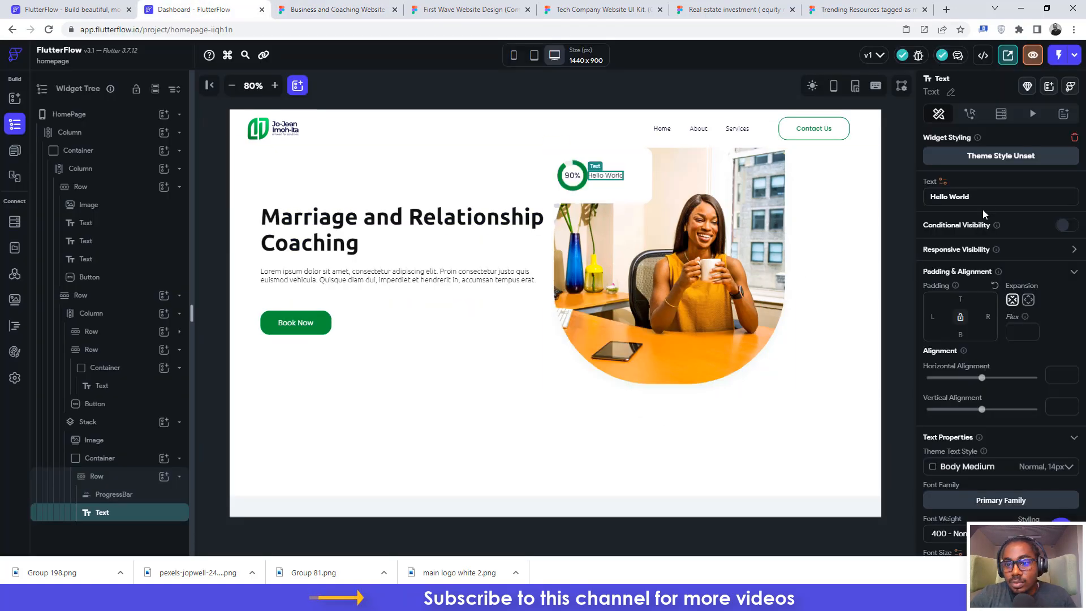
pyautogui.moveTo(984, 199); pyautogui.dragTo(938, 196)
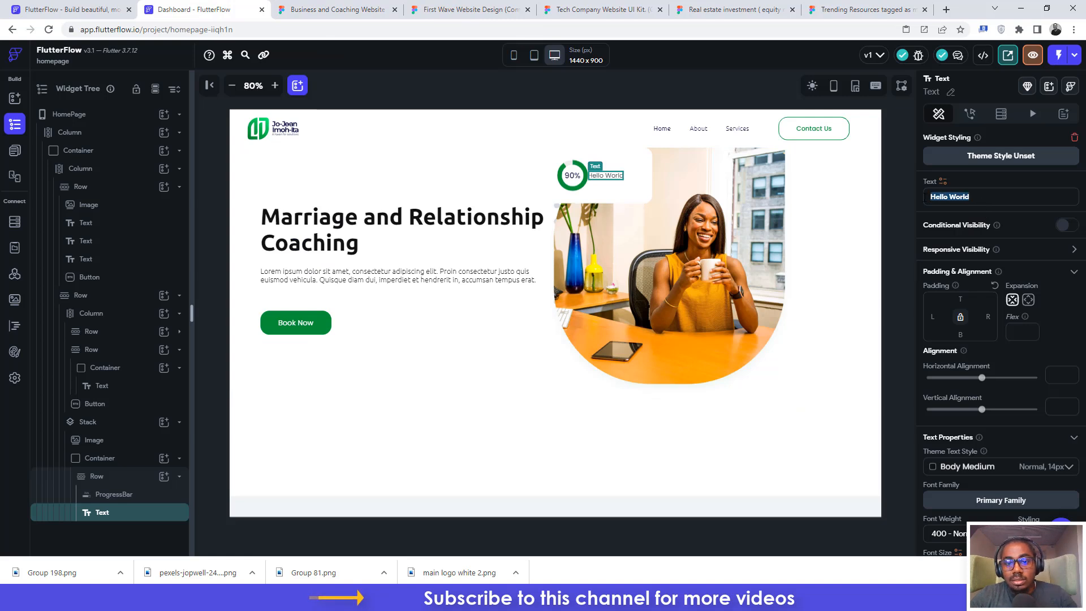
pyautogui.hotkey('ctrl', 'v')
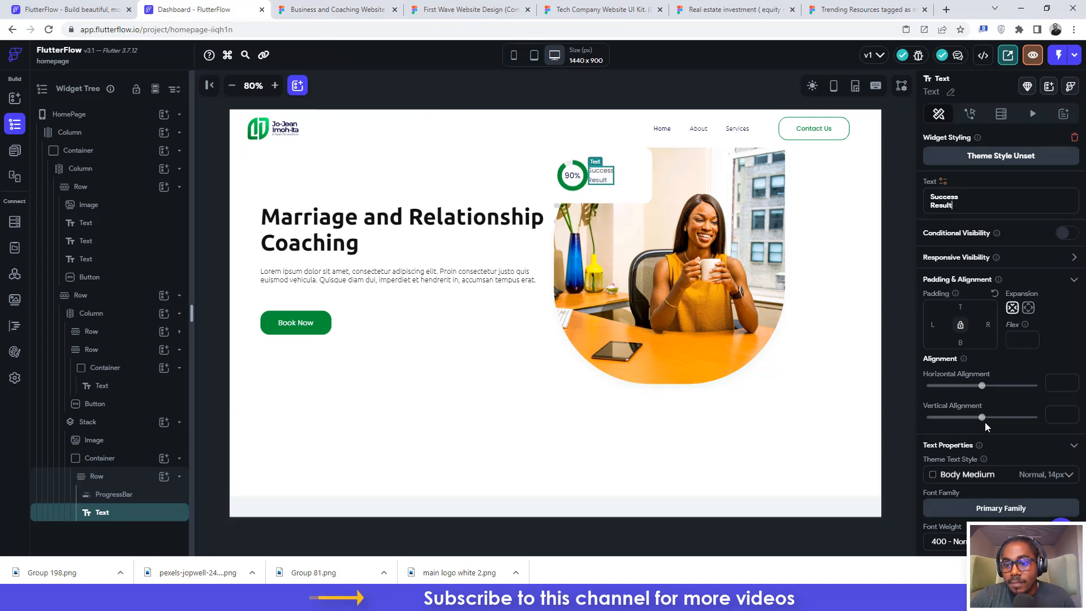
# Step: Set the Success Result text's font weight to 500 - Medium and its font size to 22
pyautogui.scroll(-3, 985, 422)
pyautogui.click(959, 371)
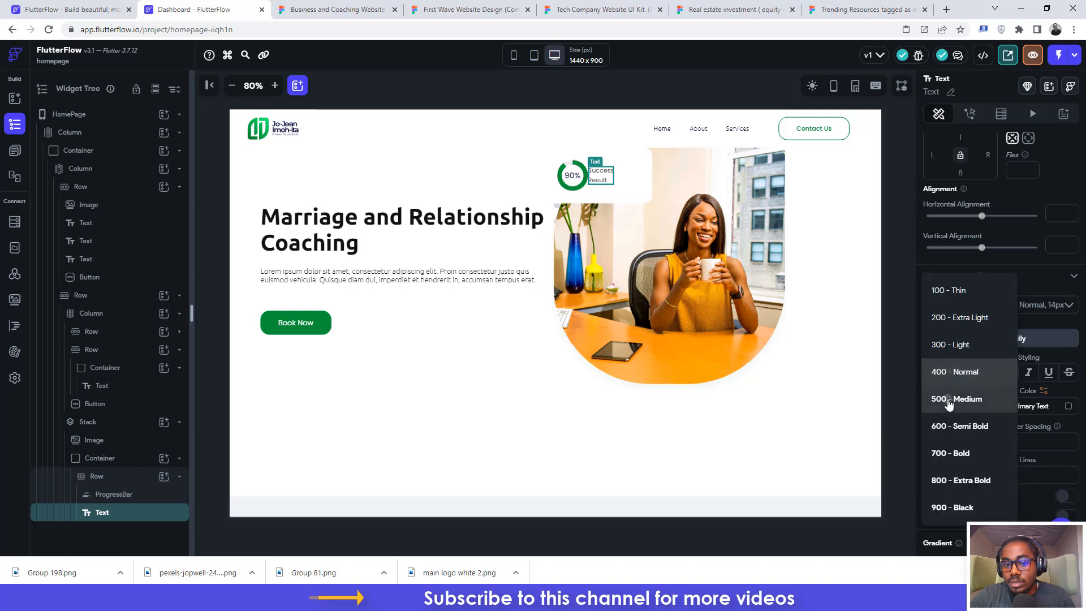
pyautogui.click(951, 399)
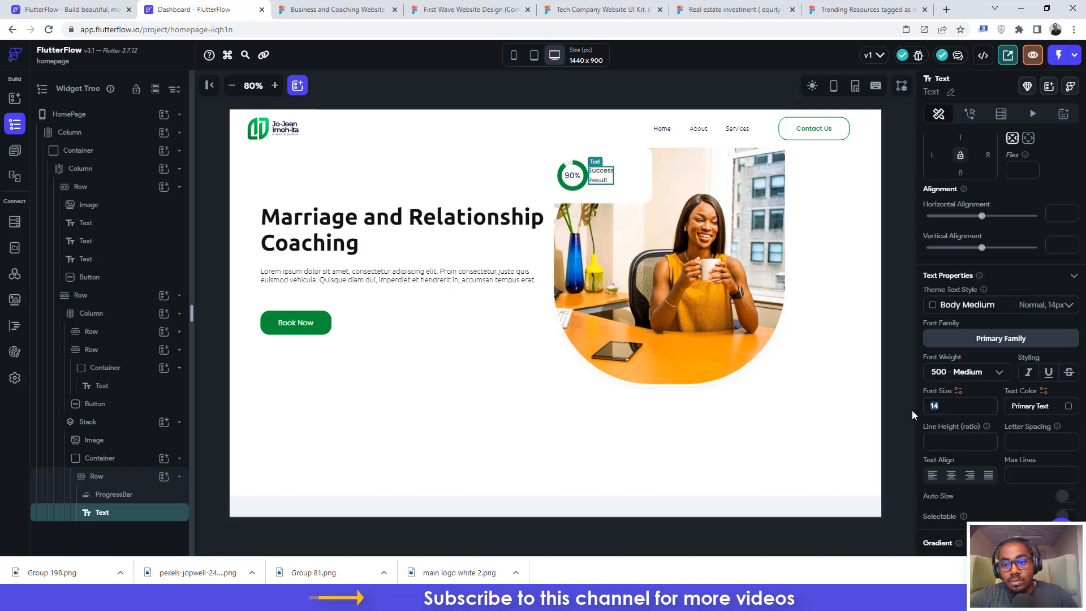
pyautogui.write('22')
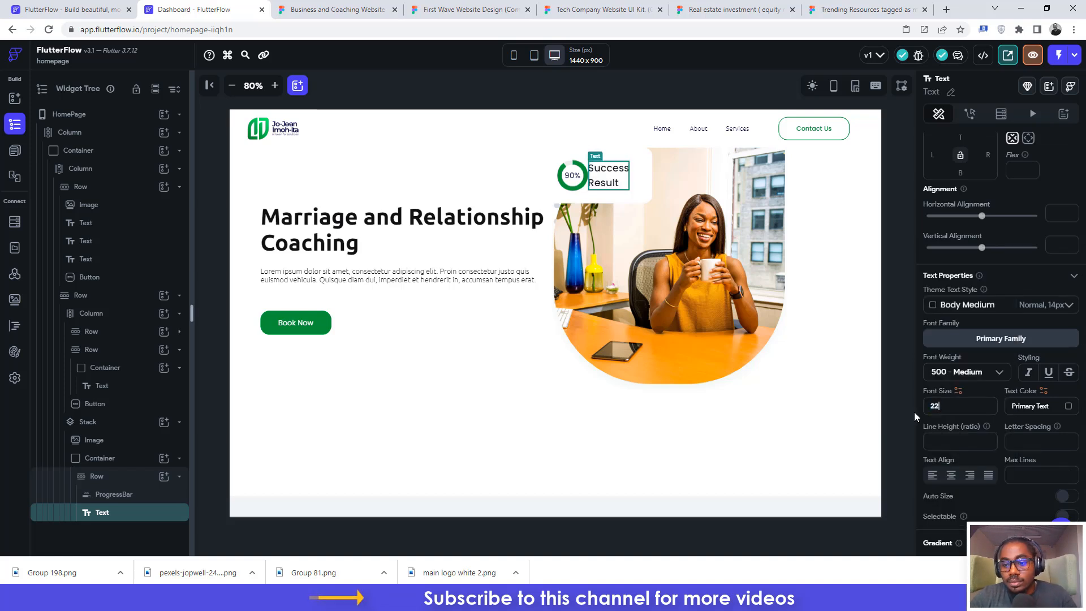
# Step: Check the gap between the progress ring and label in the Figma design, and set the Success Result text's left padding to 24 in FlutterFlow
pyautogui.click(322, 9)
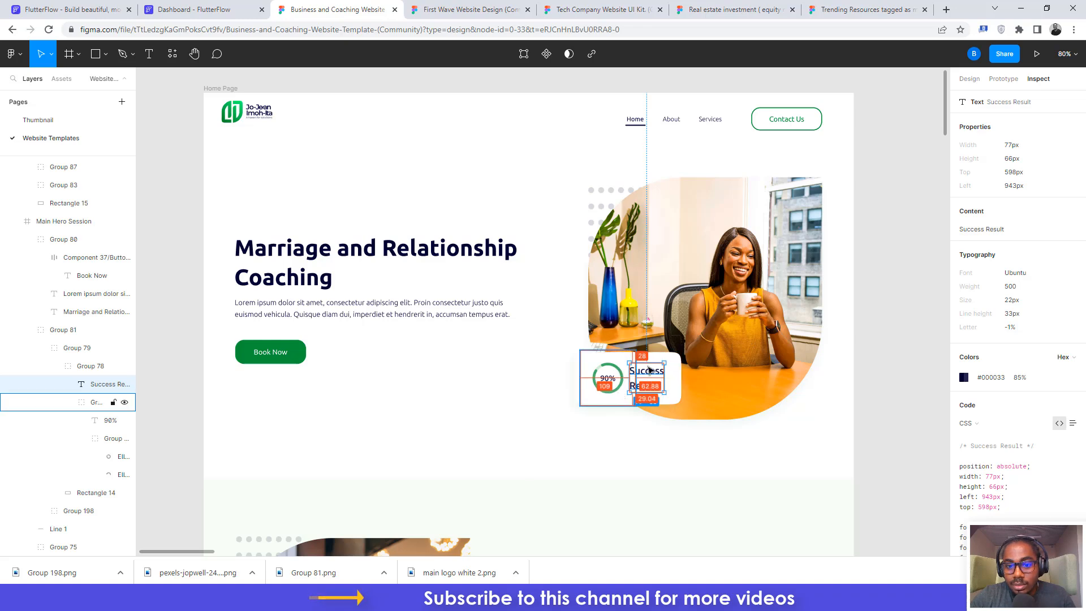
pyautogui.scroll(10, 632, 373)
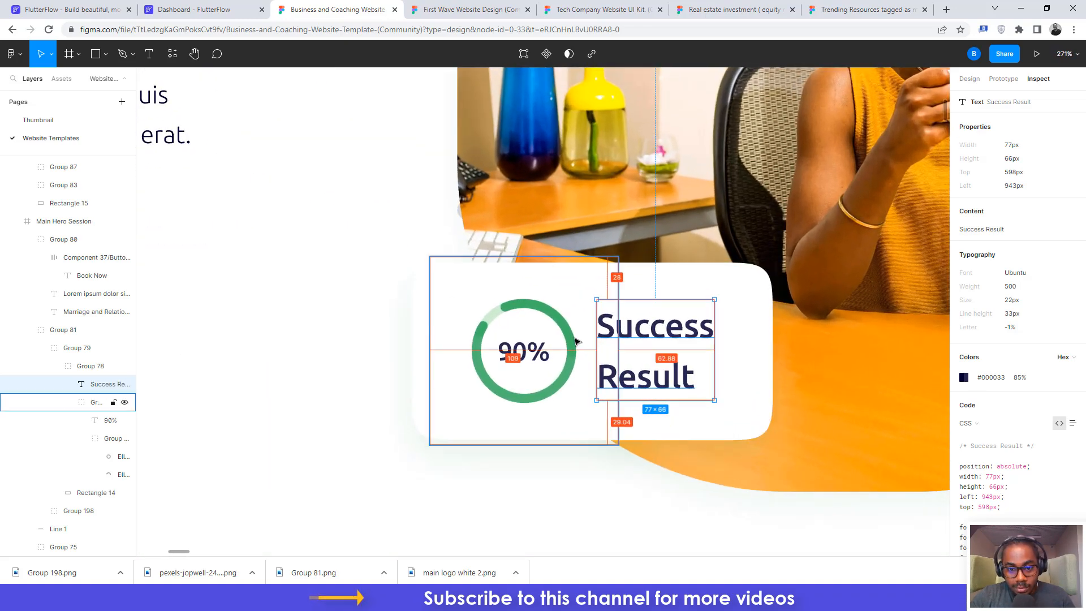
pyautogui.doubleClick(612, 332)
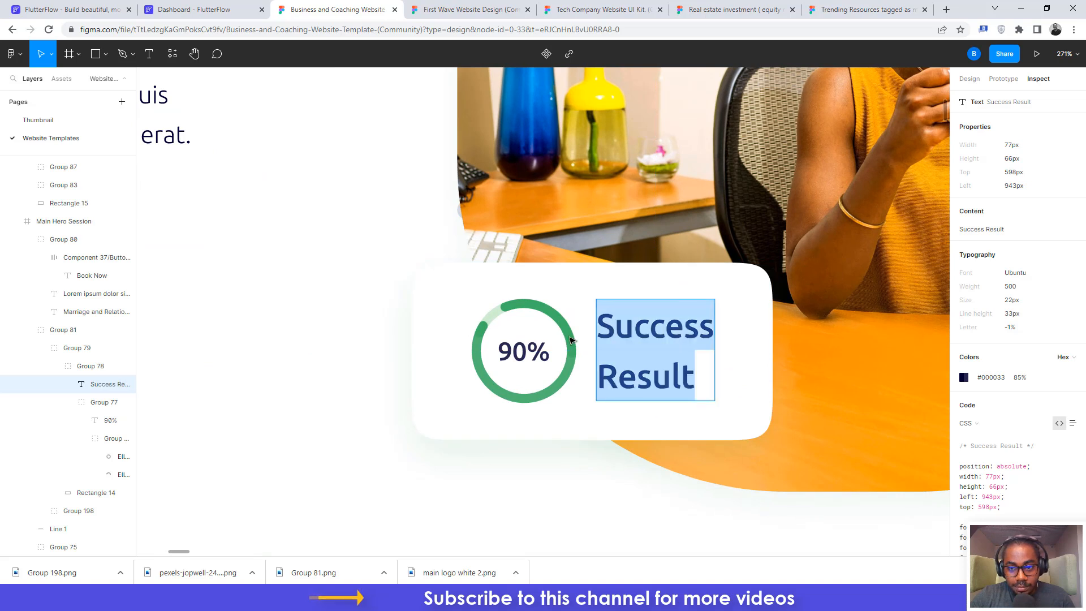
pyautogui.press('Escape')
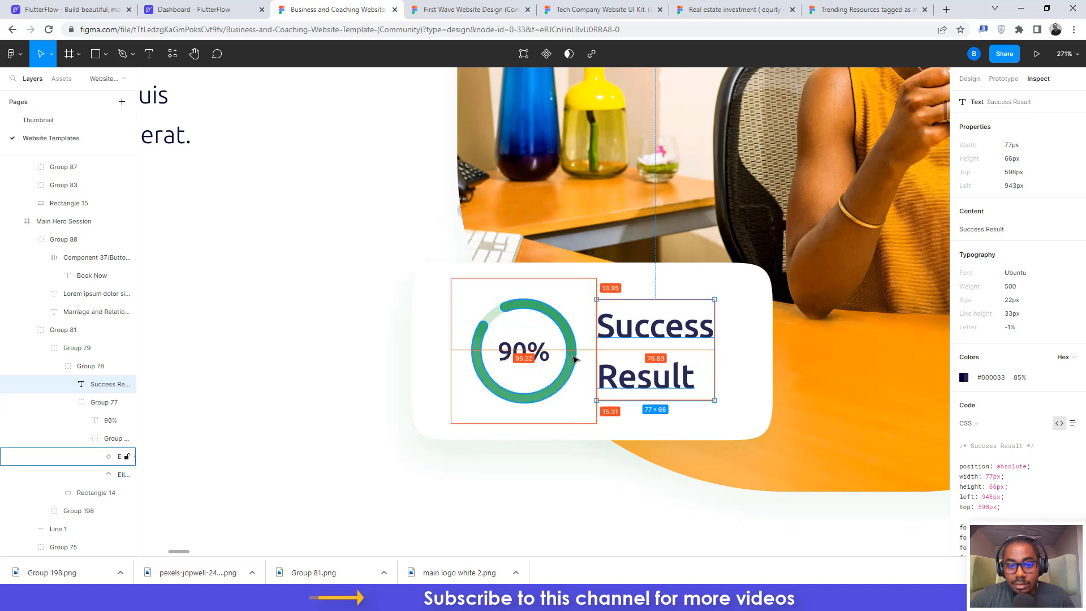
pyautogui.click(226, 9)
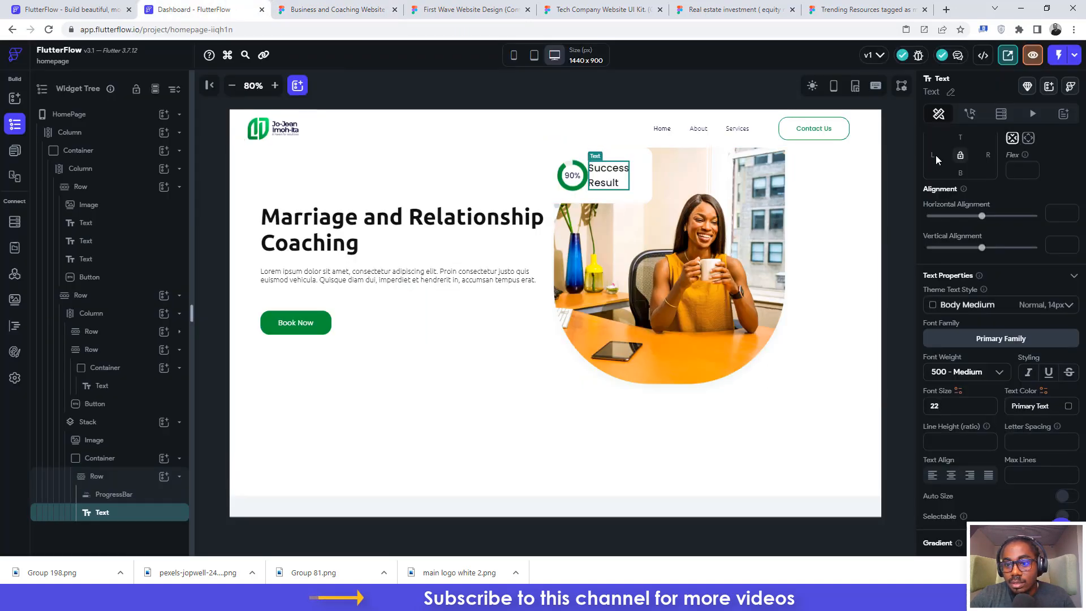
pyautogui.write('24')
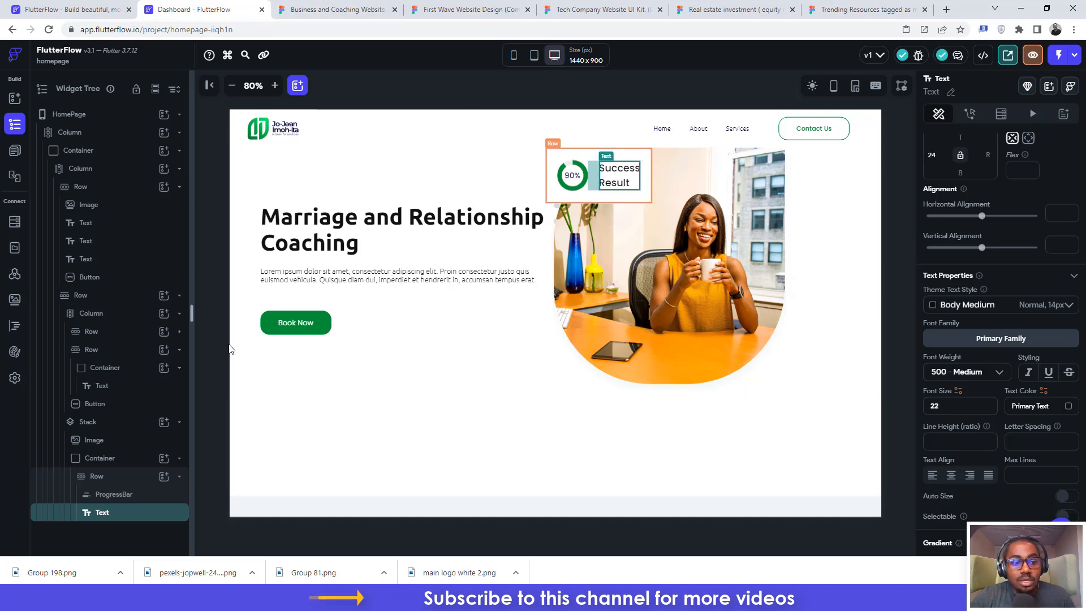
# Step: Measure the card's offset from the hero image's top edge in Figma and set the FlutterFlow card container's top padding to 387
pyautogui.click(102, 478)
pyautogui.click(103, 459)
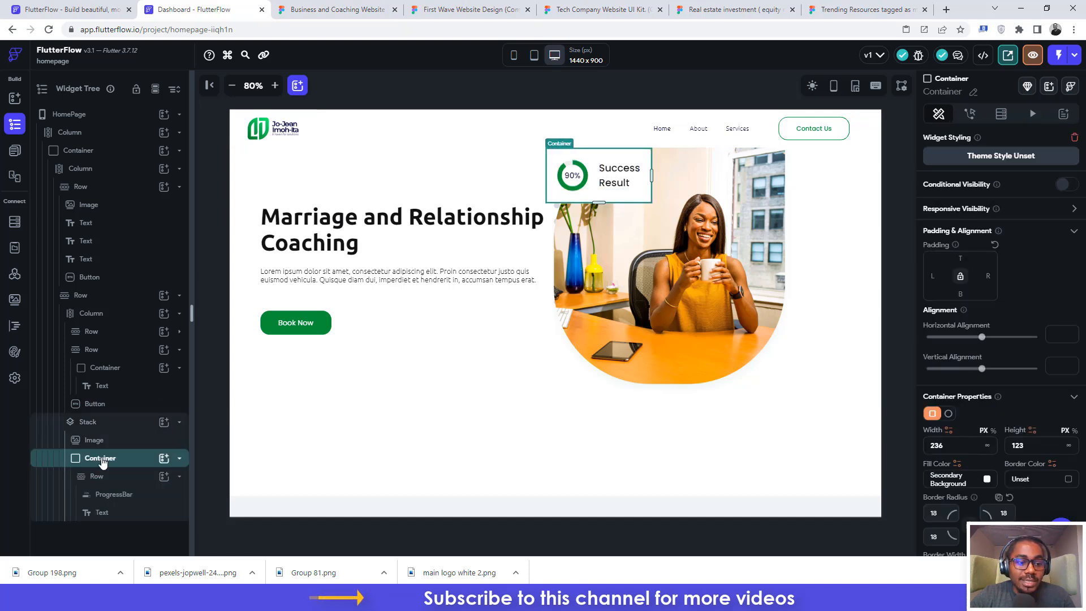
pyautogui.click(365, 3)
pyautogui.scroll(-5, 698, 315)
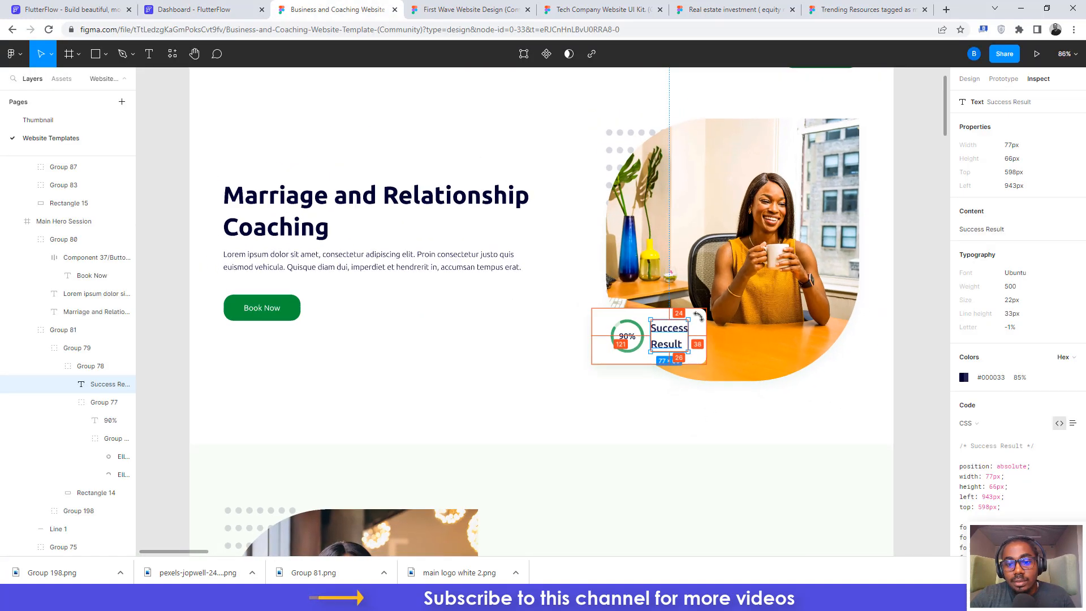
pyautogui.click(701, 318)
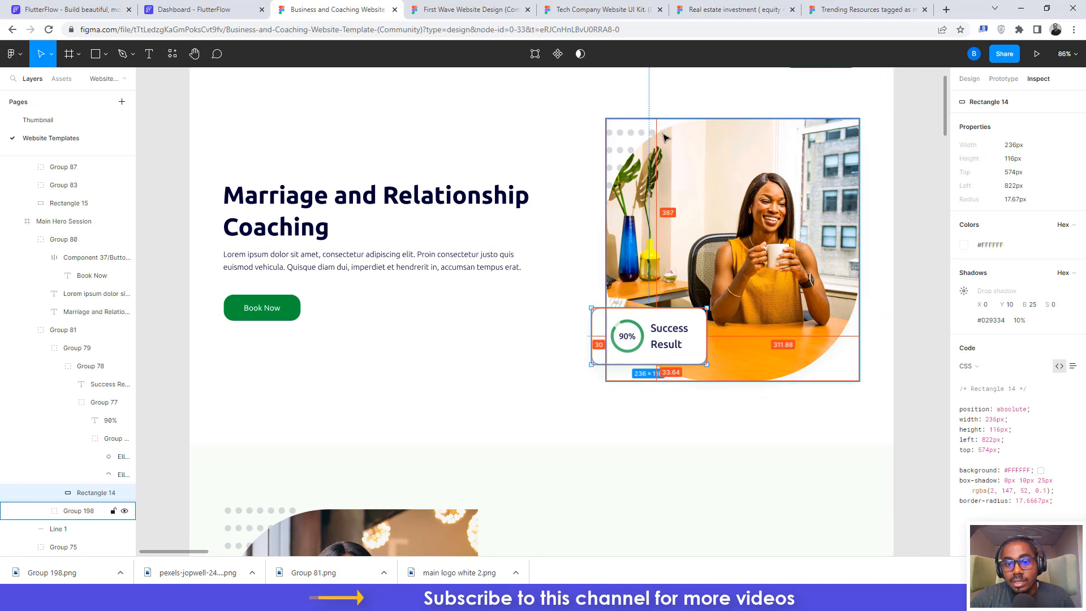
pyautogui.click(195, 10)
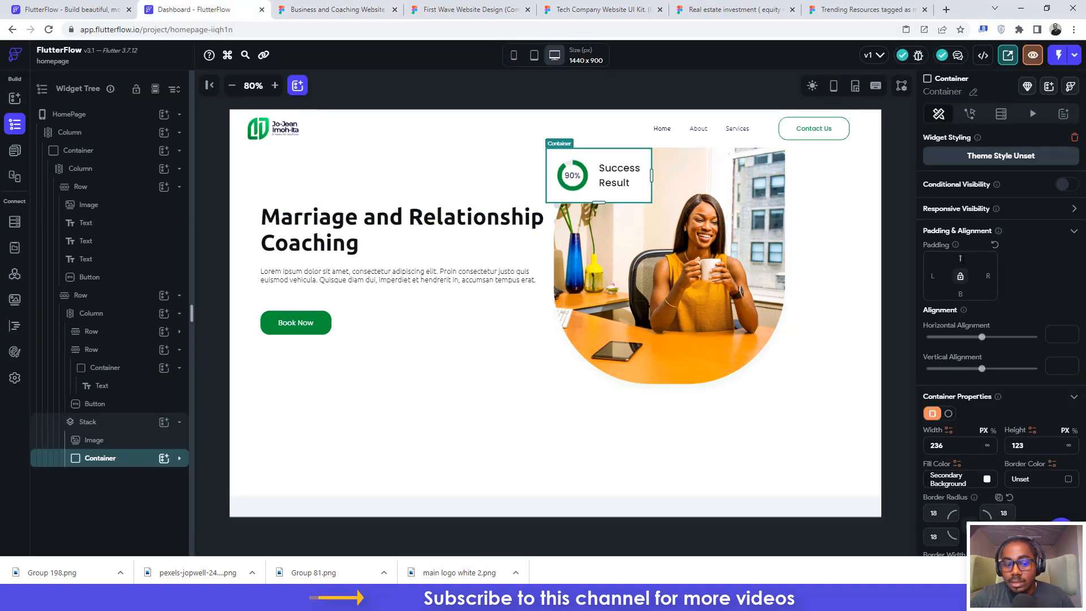
pyautogui.write('387')
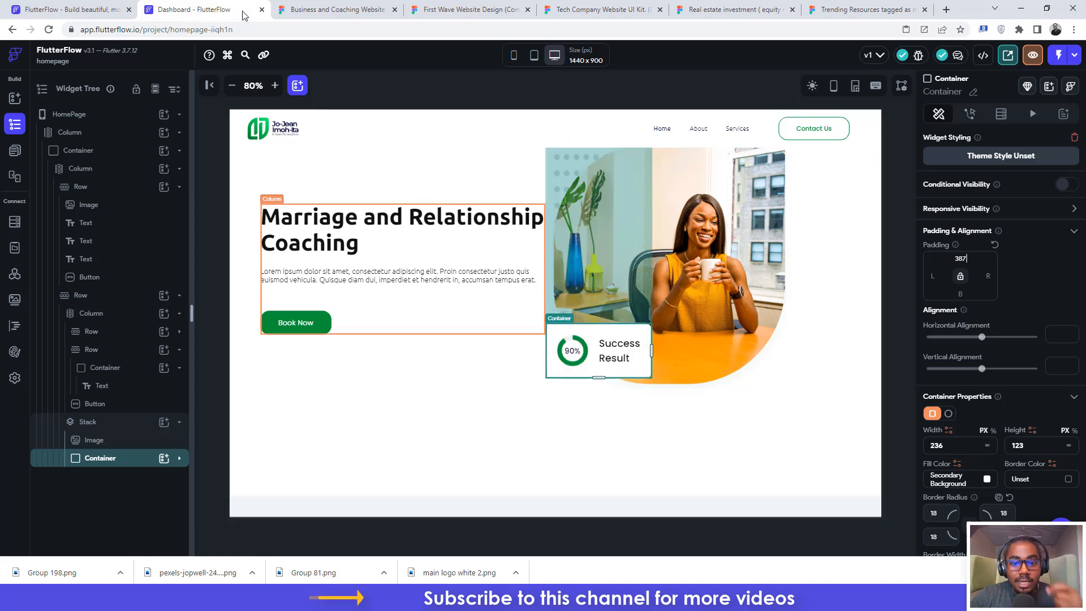
pyautogui.click(326, 7)
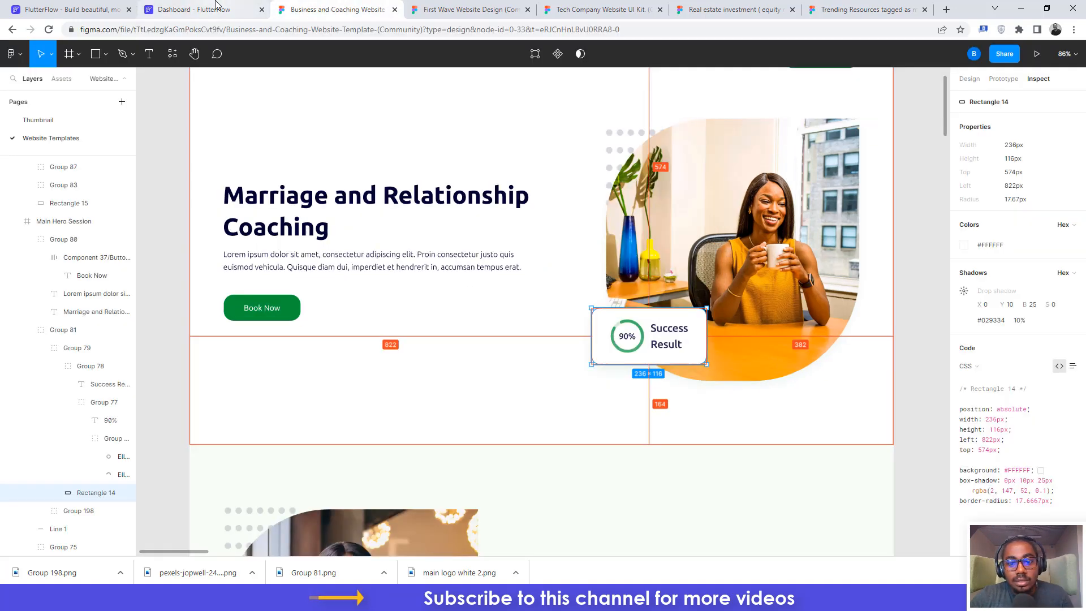
pyautogui.click(195, 10)
pyautogui.click(892, 215)
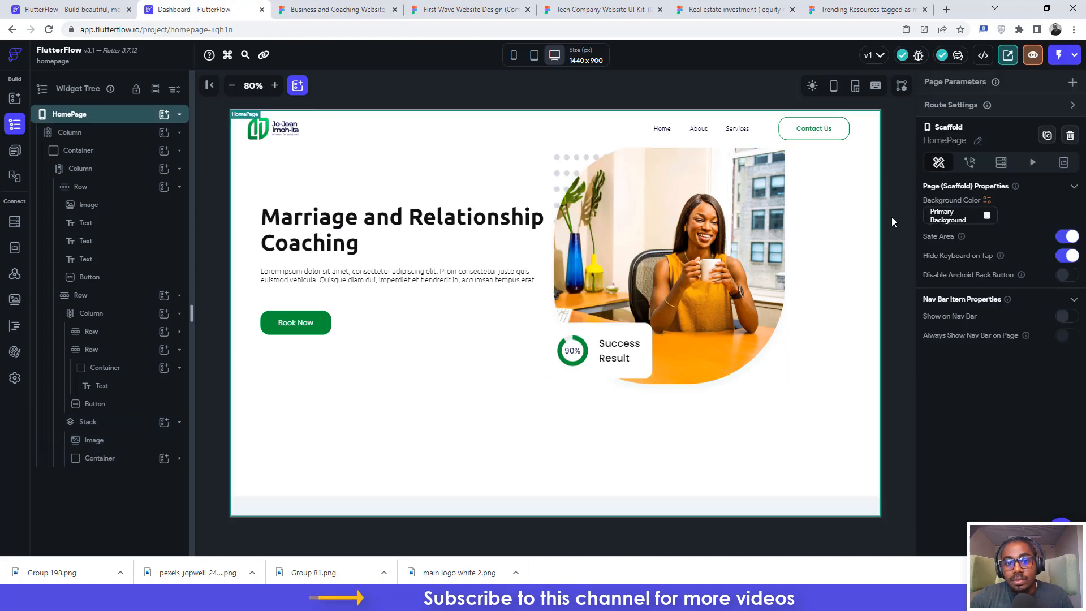
# Step: Measure the gap between the navigation bar and hero image in Figma, and set the FlutterFlow hero row's top padding to 104
pyautogui.click(293, 6)
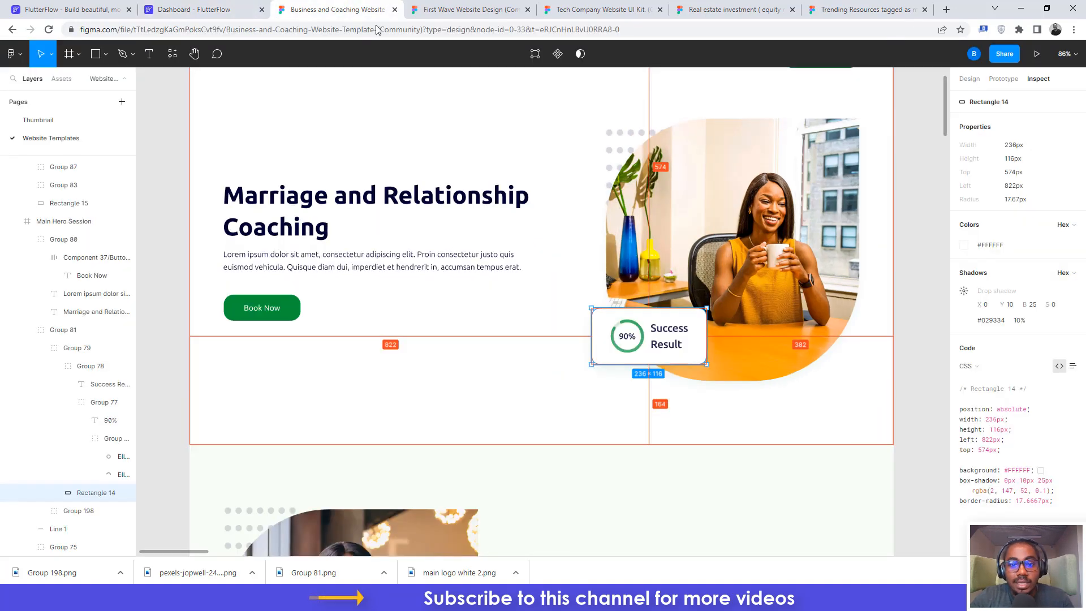
pyautogui.scroll(3, 735, 255)
pyautogui.click(686, 283)
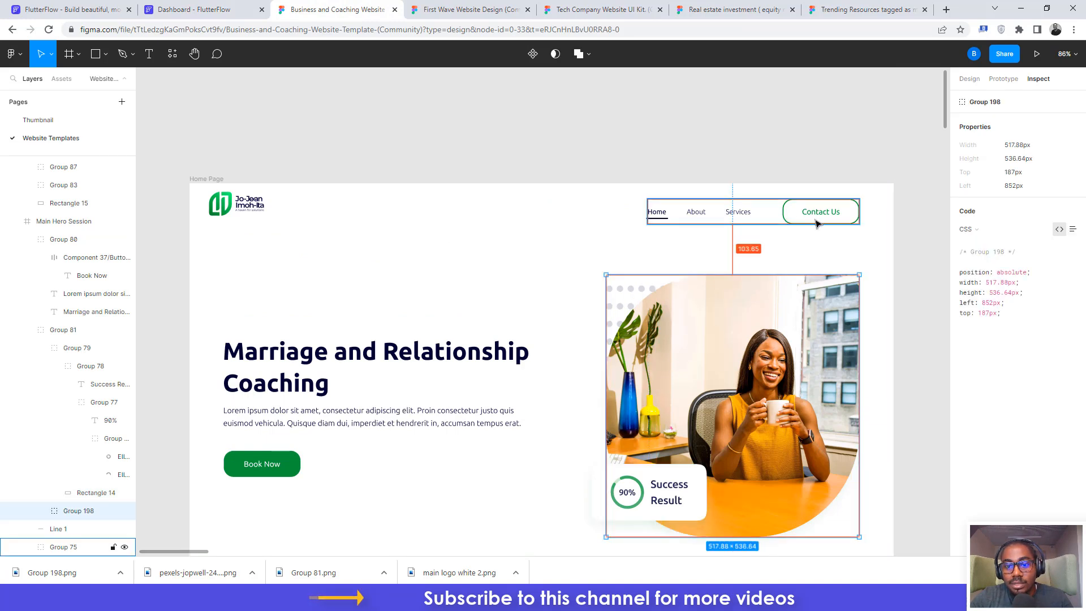
pyautogui.click(226, 9)
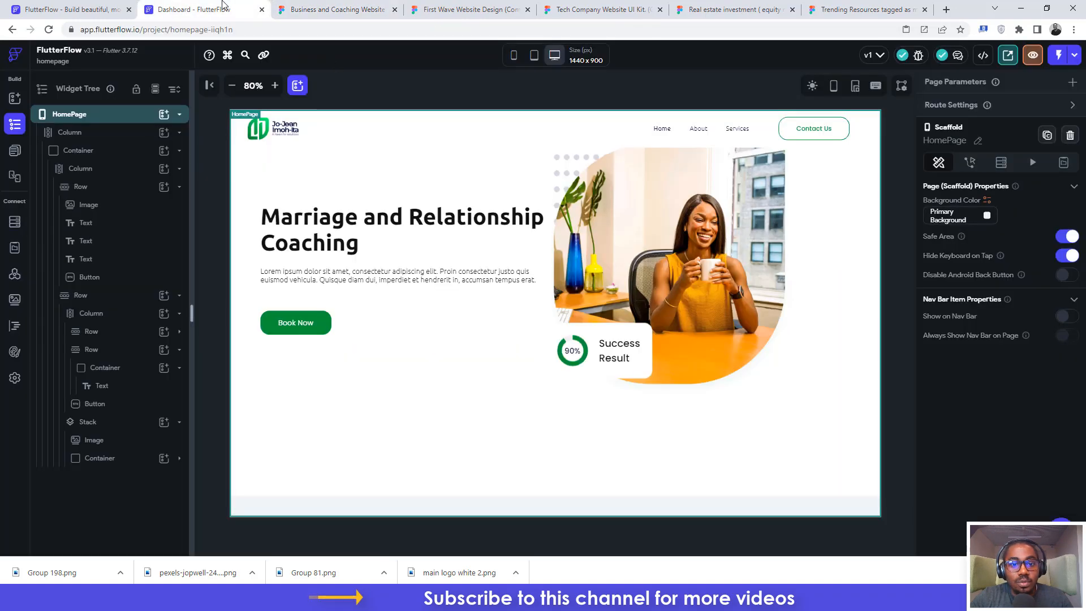
pyautogui.click(824, 202)
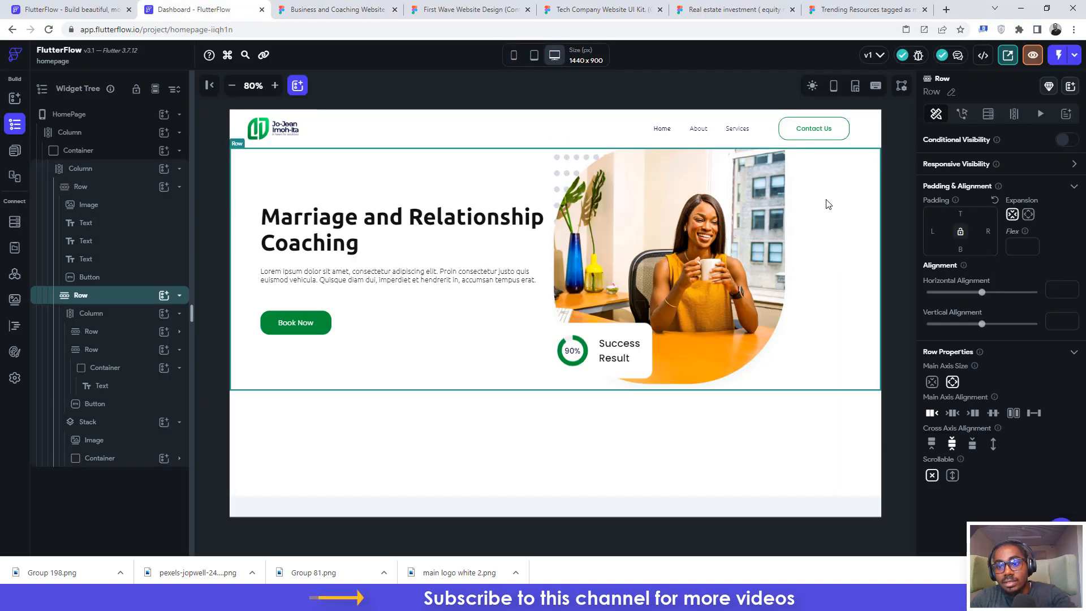
pyautogui.click(346, 9)
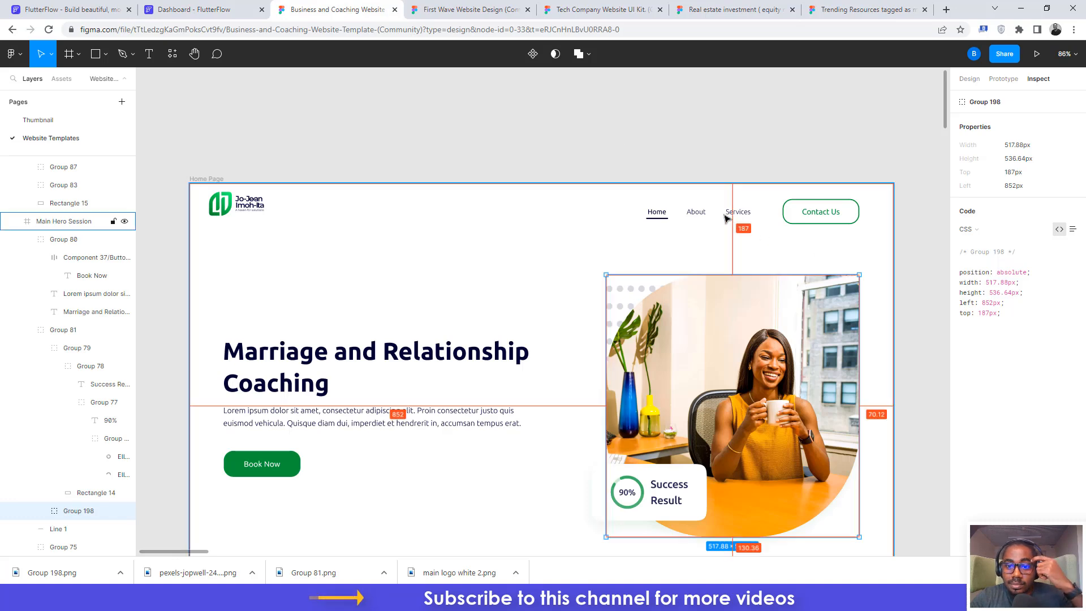
pyautogui.click(228, 6)
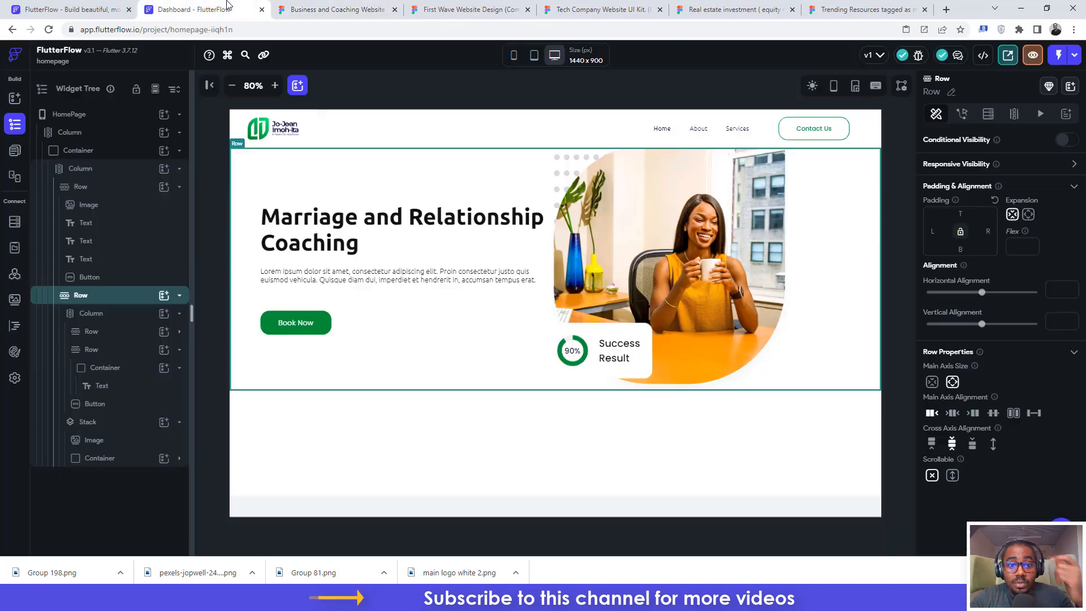
pyautogui.click(959, 213)
pyautogui.write('104')
pyautogui.click(896, 229)
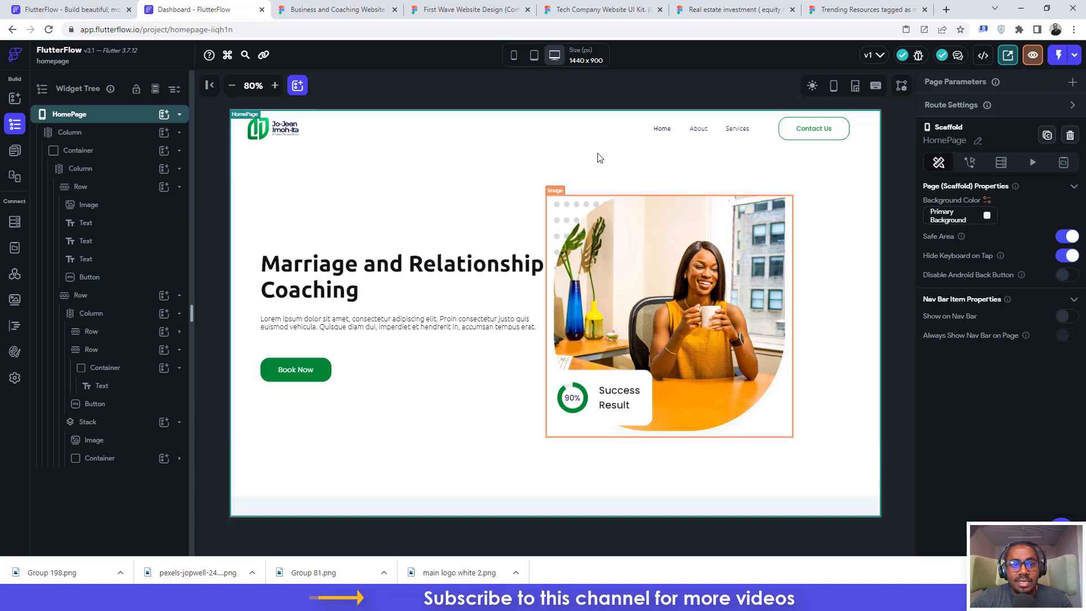
# Step: Measure the gap between the heading block and hero image in Figma, and set the FlutterFlow Stack's left padding to 154
pyautogui.click(346, 4)
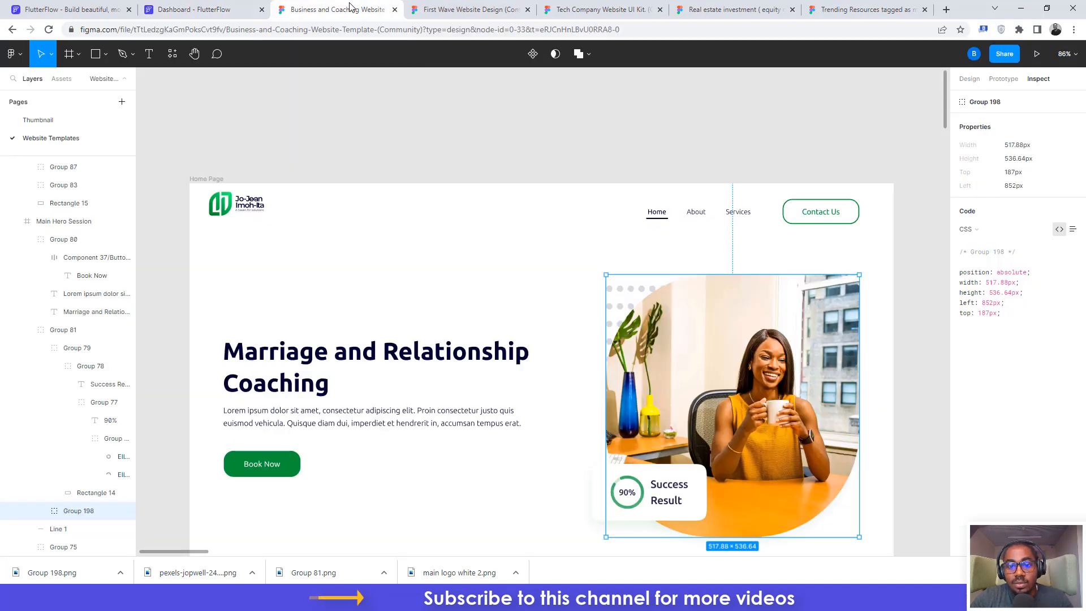
pyautogui.click(244, 8)
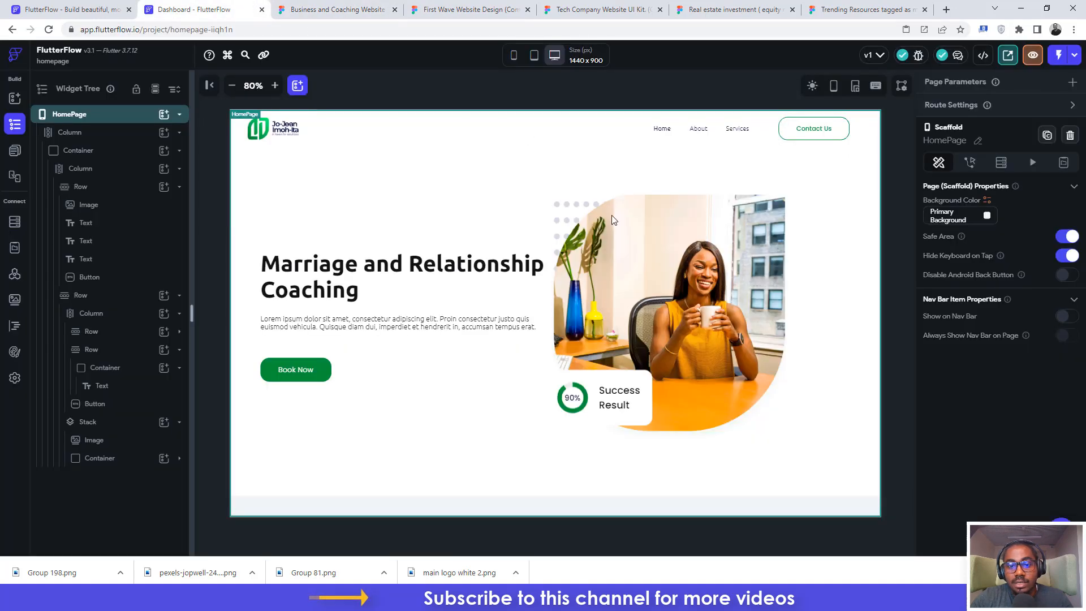
pyautogui.click(688, 335)
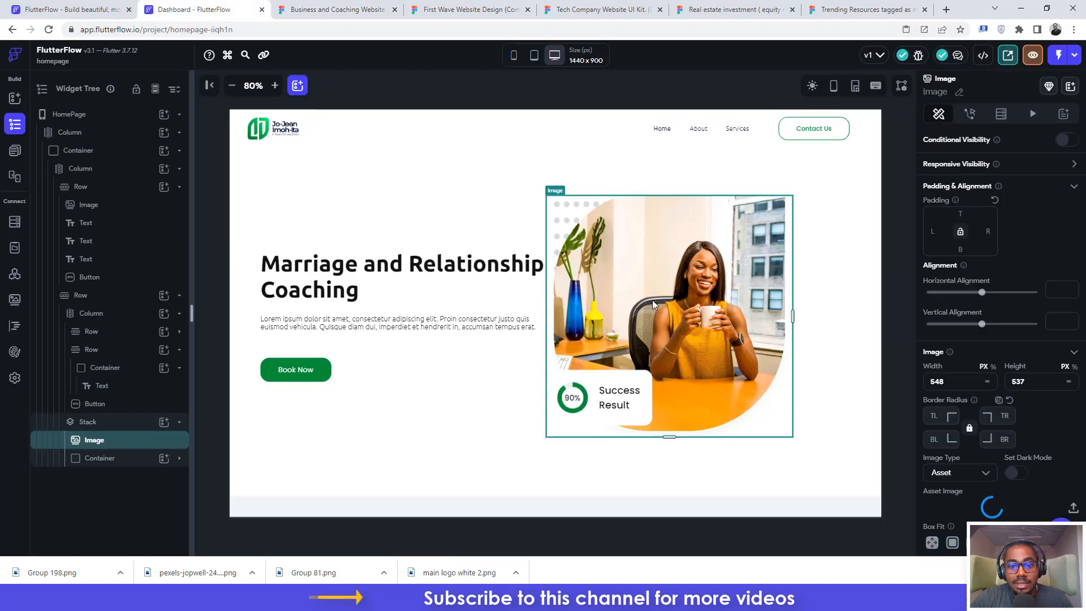
pyautogui.click(90, 422)
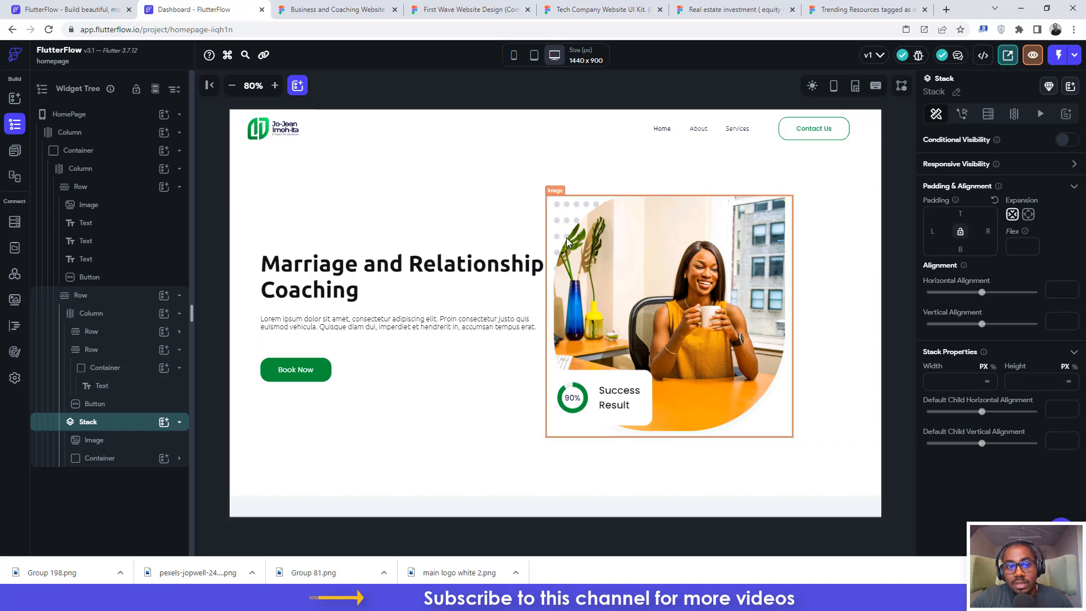
pyautogui.click(338, 10)
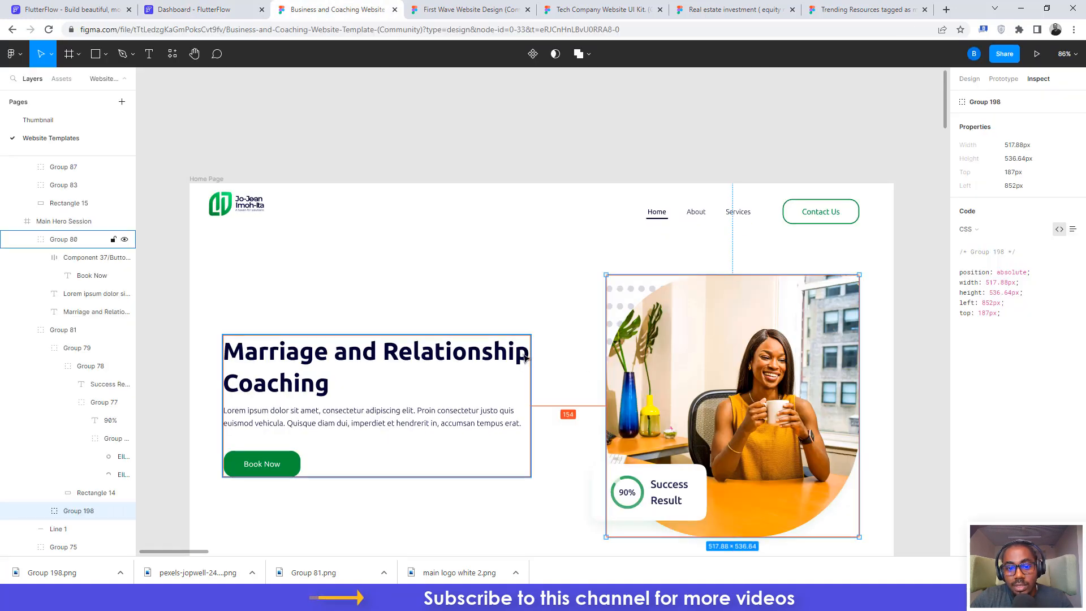
pyautogui.click(253, 9)
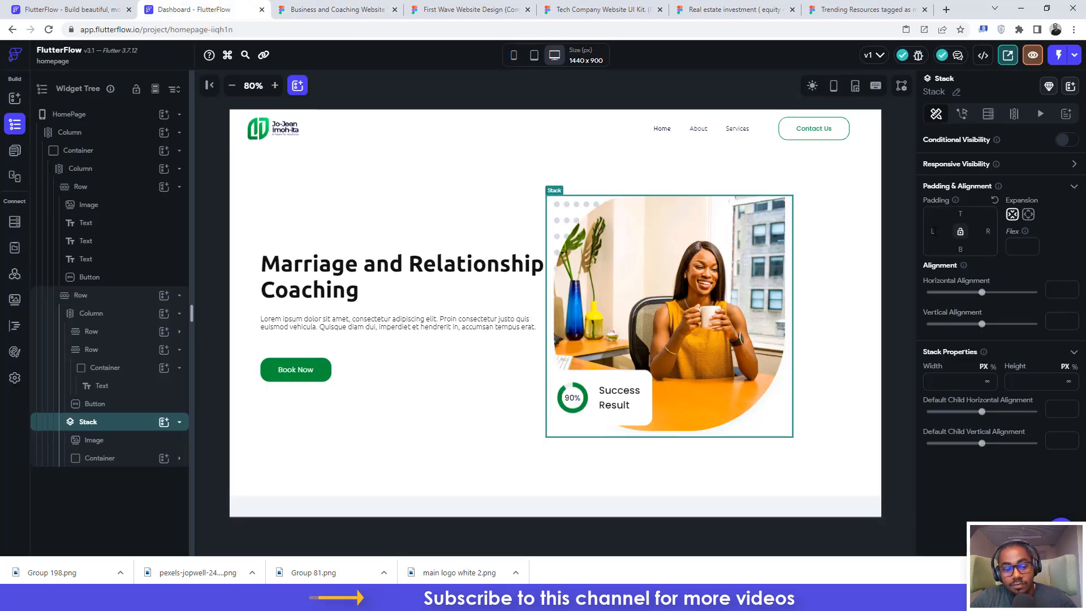
pyautogui.write('154')
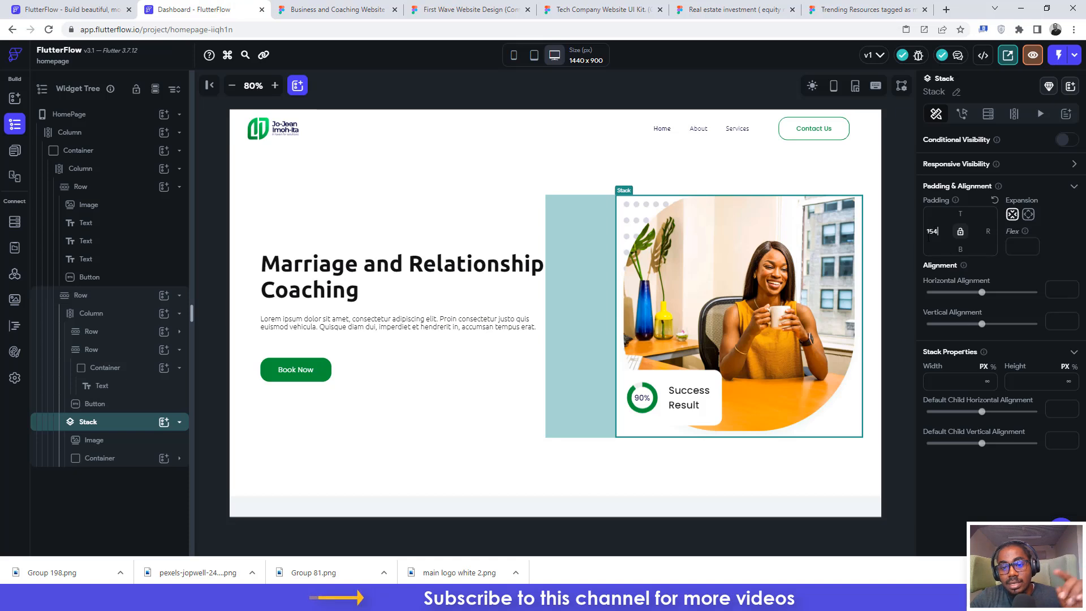
pyautogui.click(893, 232)
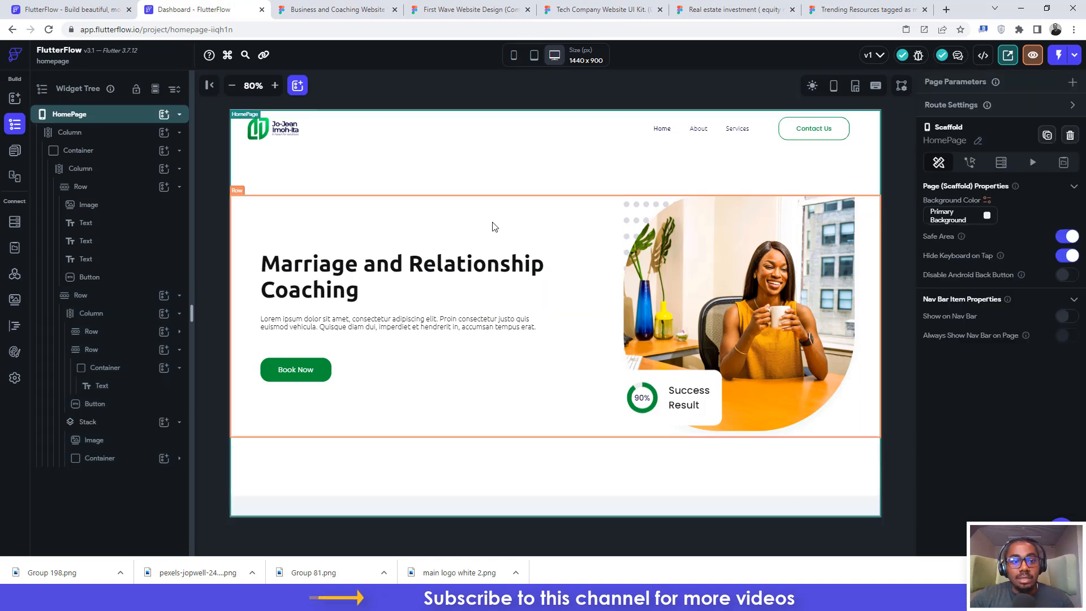
# Step: Compare the FlutterFlow hero section's layout with the Figma design and examine the "We offer the best services" section below it
pyautogui.click(320, 9)
pyautogui.scroll(-8, 637, 249)
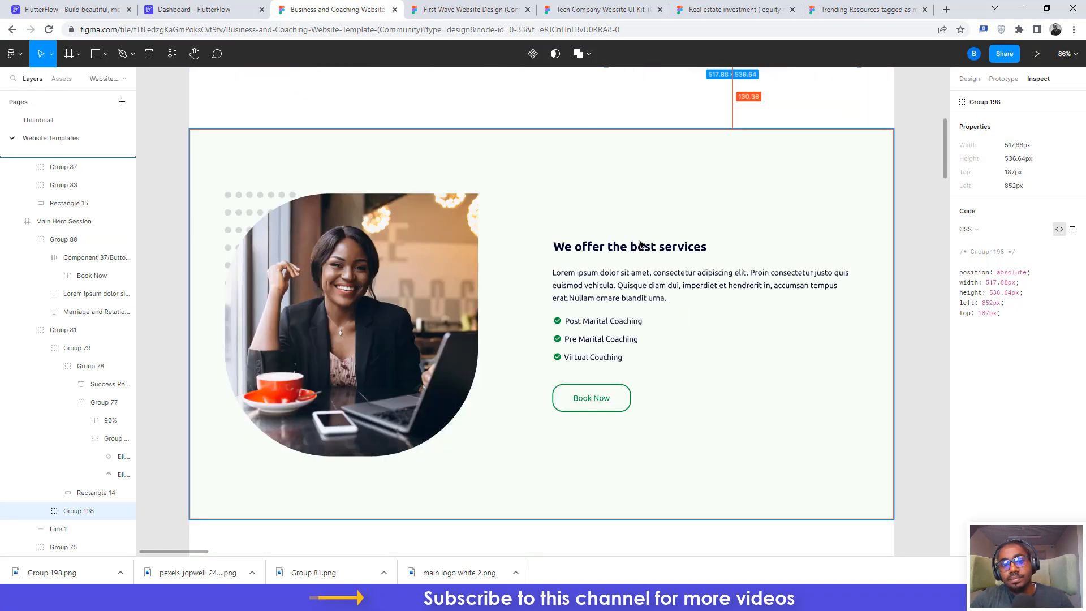
pyautogui.scroll(8, 776, 319)
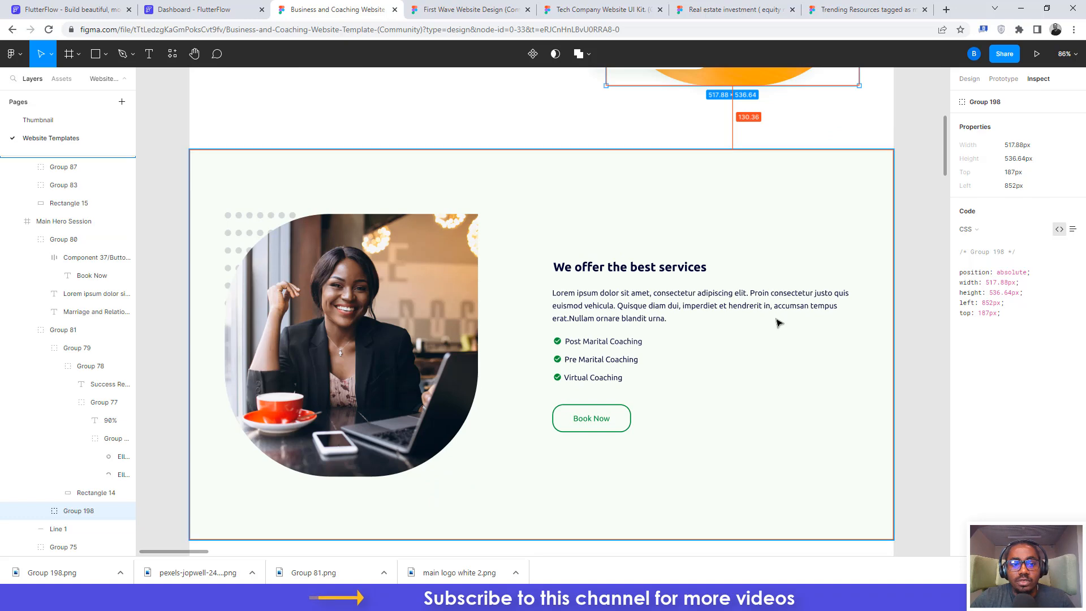
pyautogui.moveTo(881, 252)
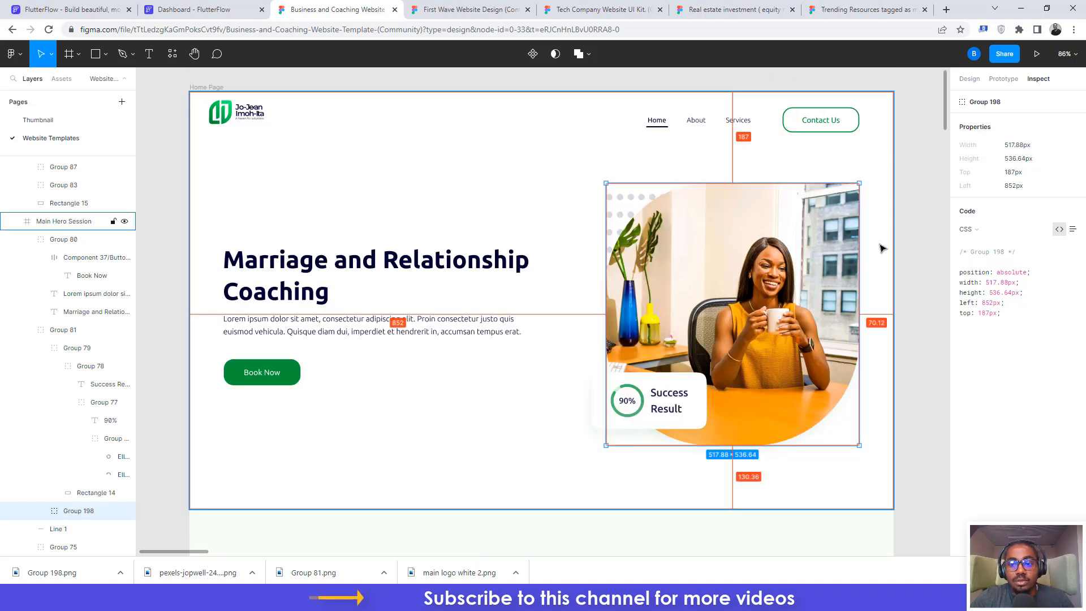
pyautogui.click(223, 9)
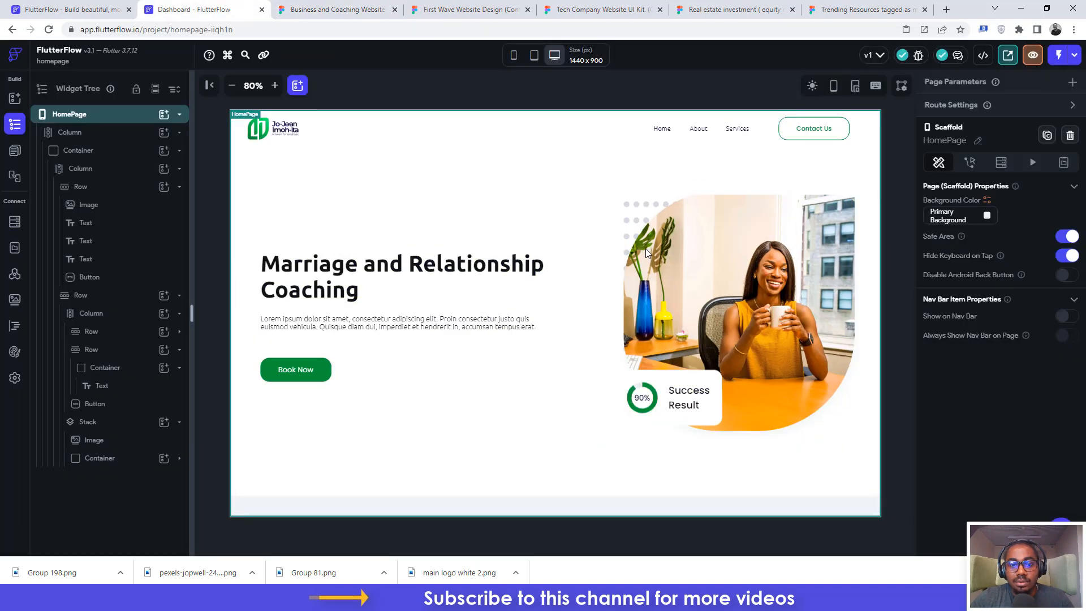
pyautogui.click(339, 9)
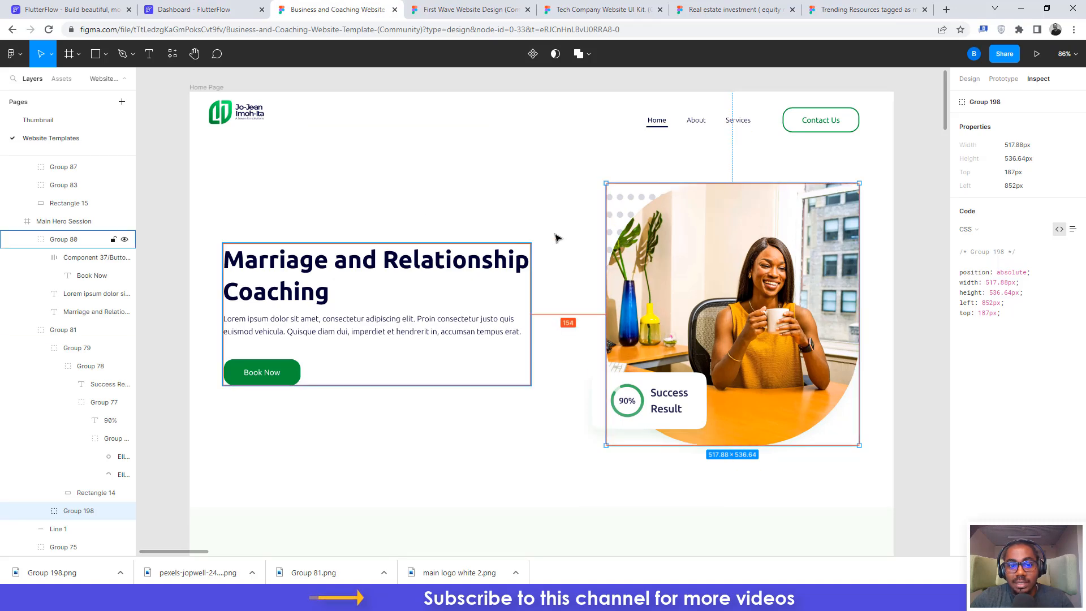
pyautogui.click(214, 9)
pyautogui.click(556, 224)
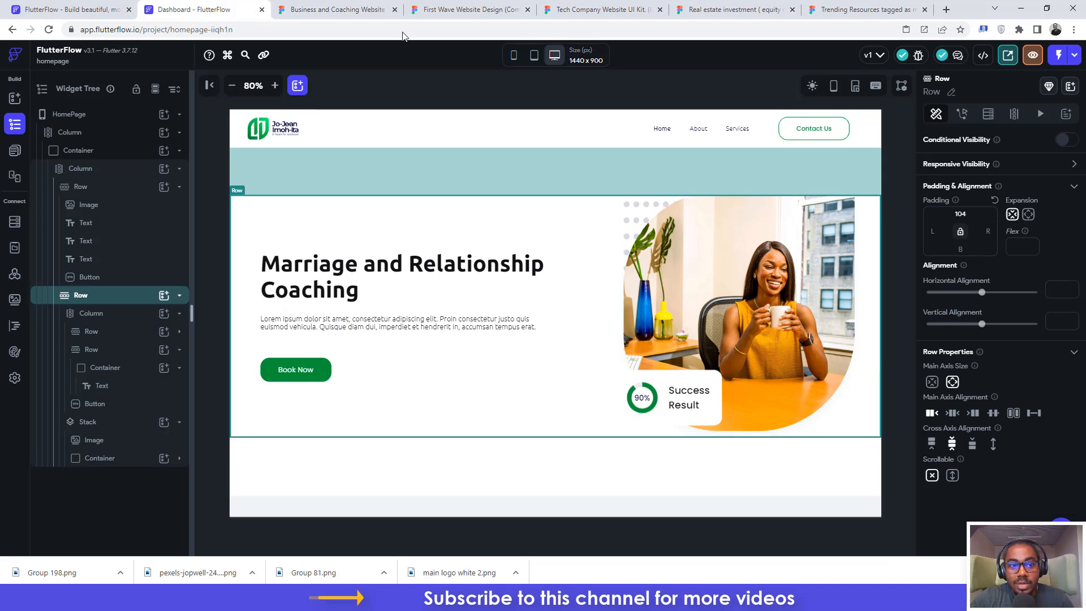
pyautogui.click(333, 9)
pyautogui.scroll(-8, 565, 334)
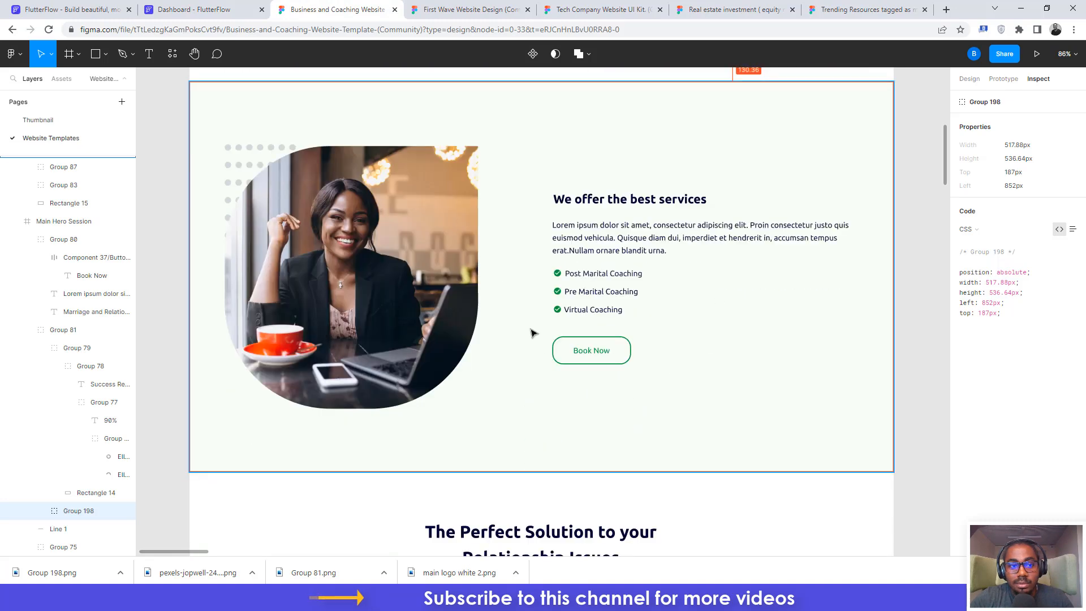
# Step: Switch to FlutterFlow, duplicate the hero row, and make the page's outer column and the column inside its container scrollable
pyautogui.click(218, 10)
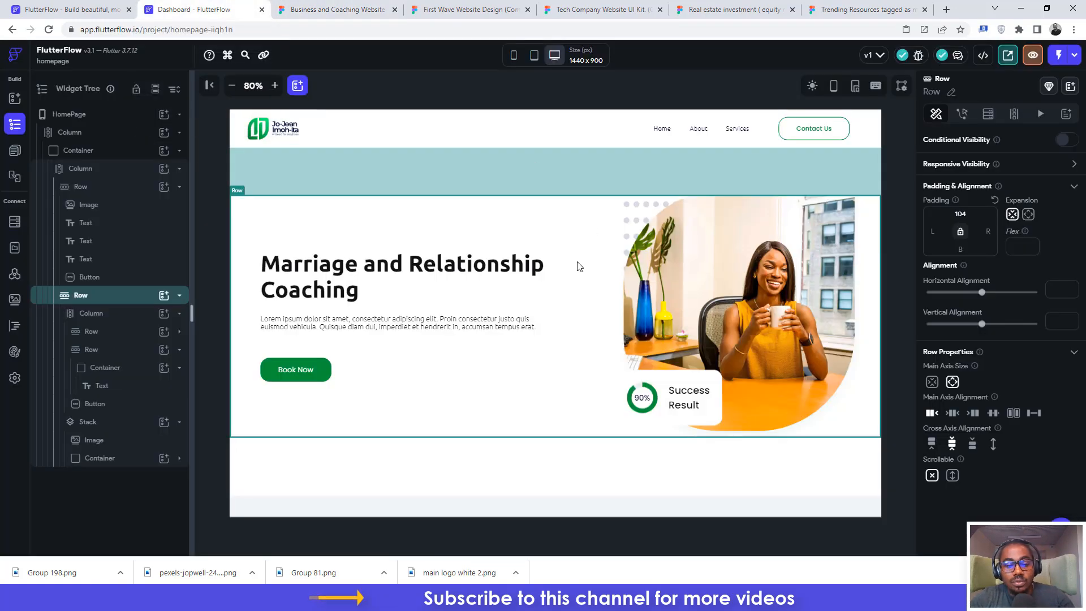
pyautogui.hotkey('ctrl', 'd')
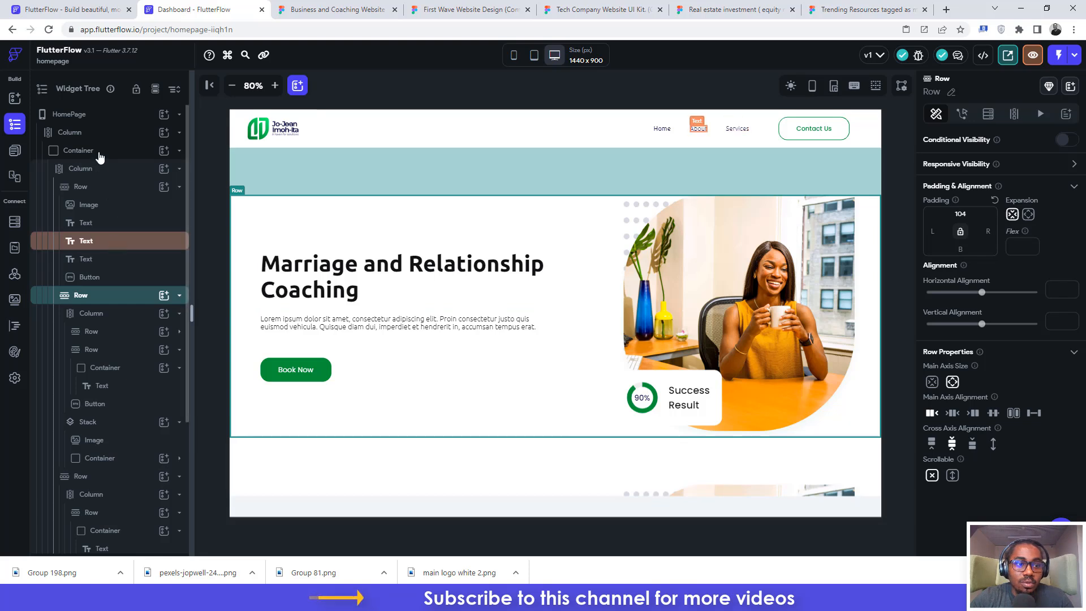
pyautogui.click(70, 133)
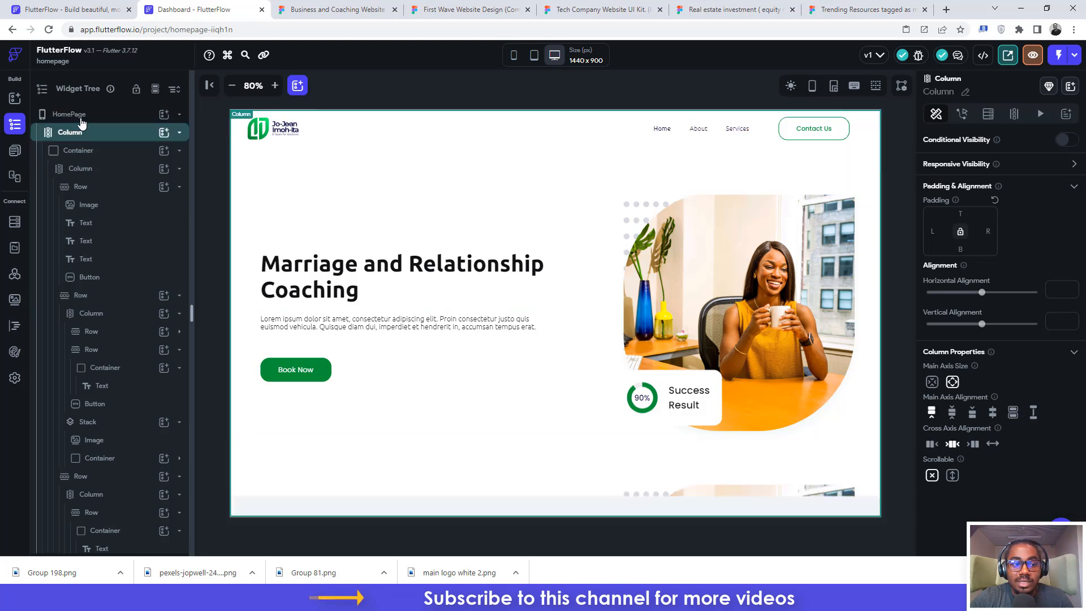
pyautogui.click(952, 475)
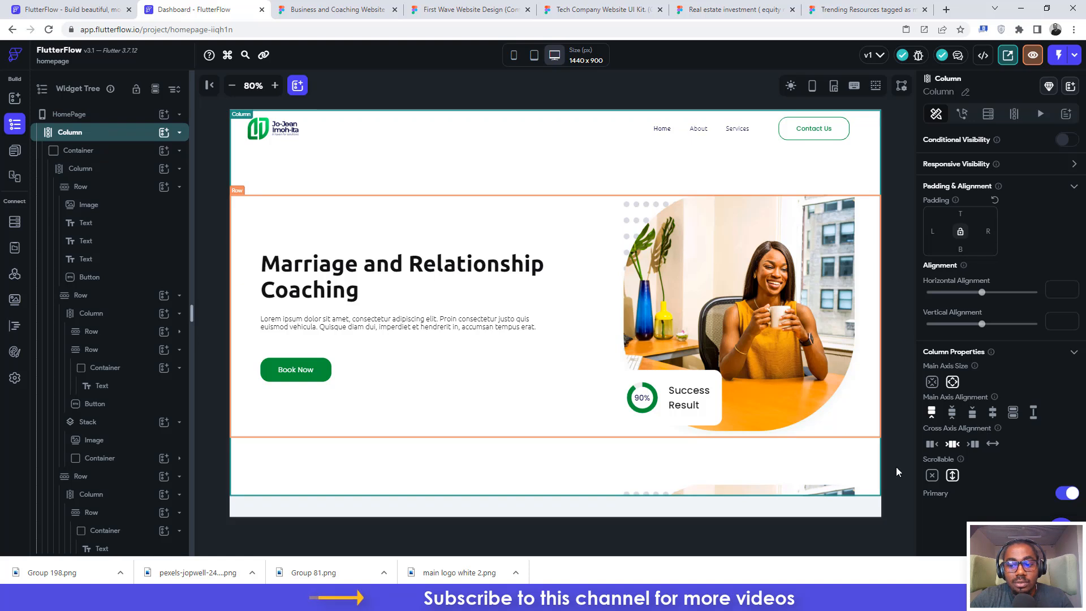
pyautogui.click(83, 170)
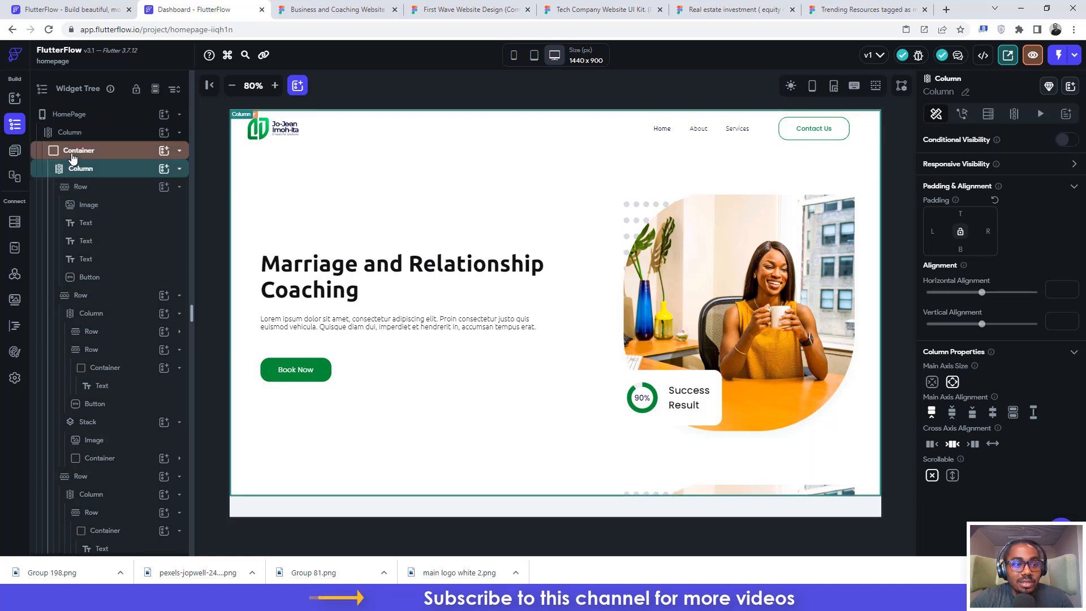
pyautogui.click(952, 475)
pyautogui.scroll(-5, 498, 317)
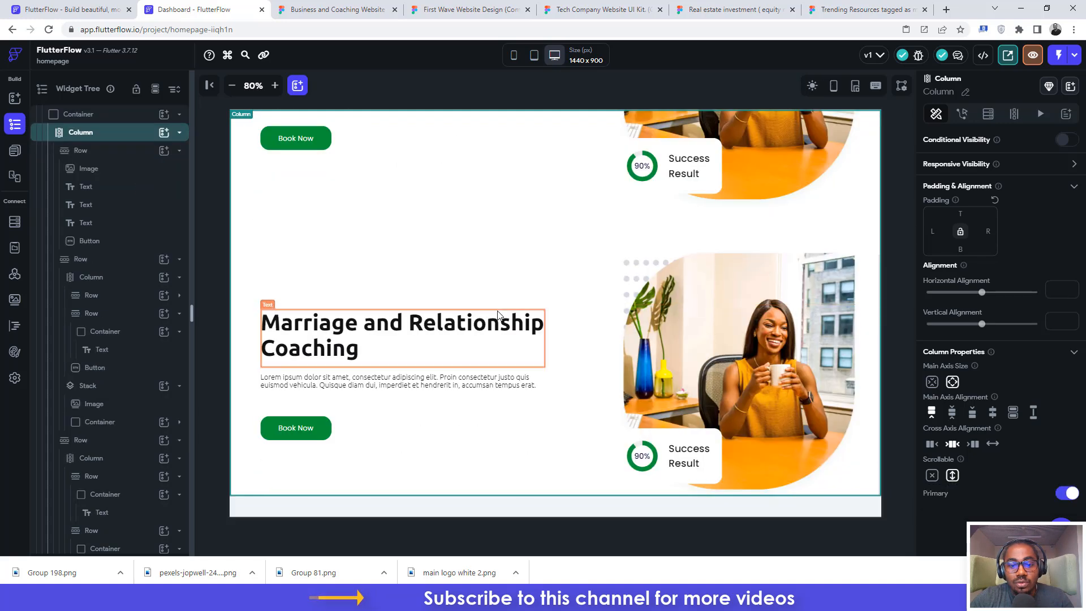
# Step: Reorder the duplicated hero row so that its image Stack comes before its text Column
pyautogui.click(605, 280)
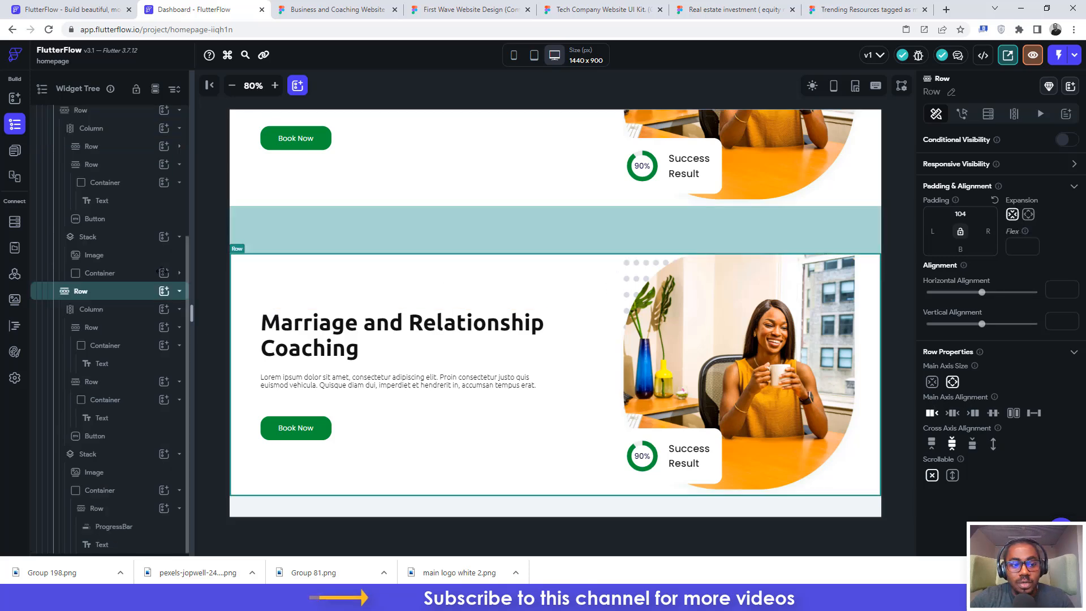
pyautogui.click(87, 311)
pyautogui.click(87, 312)
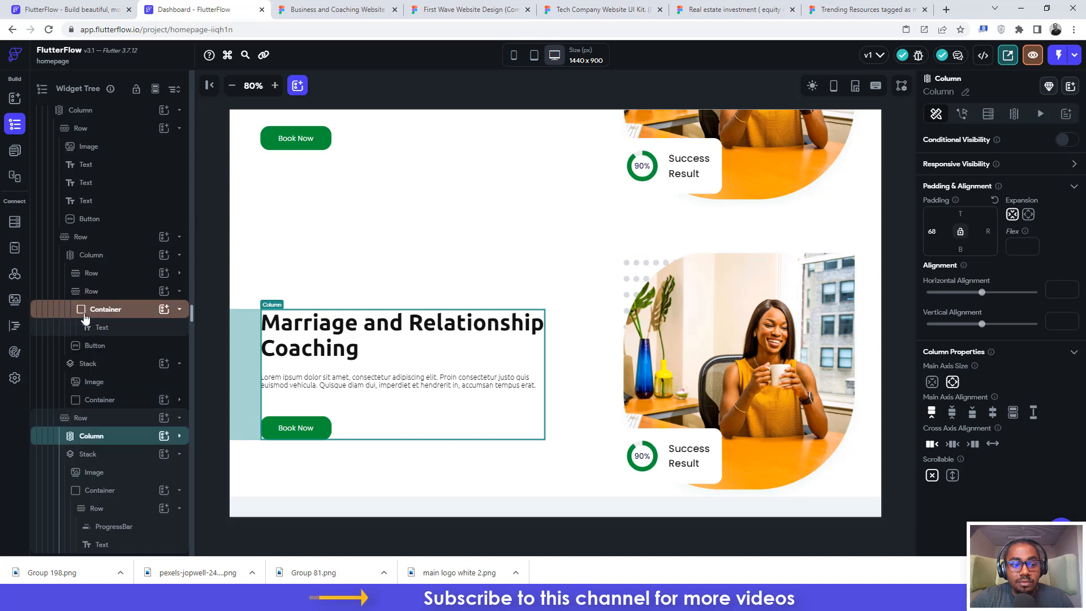
pyautogui.click(86, 454)
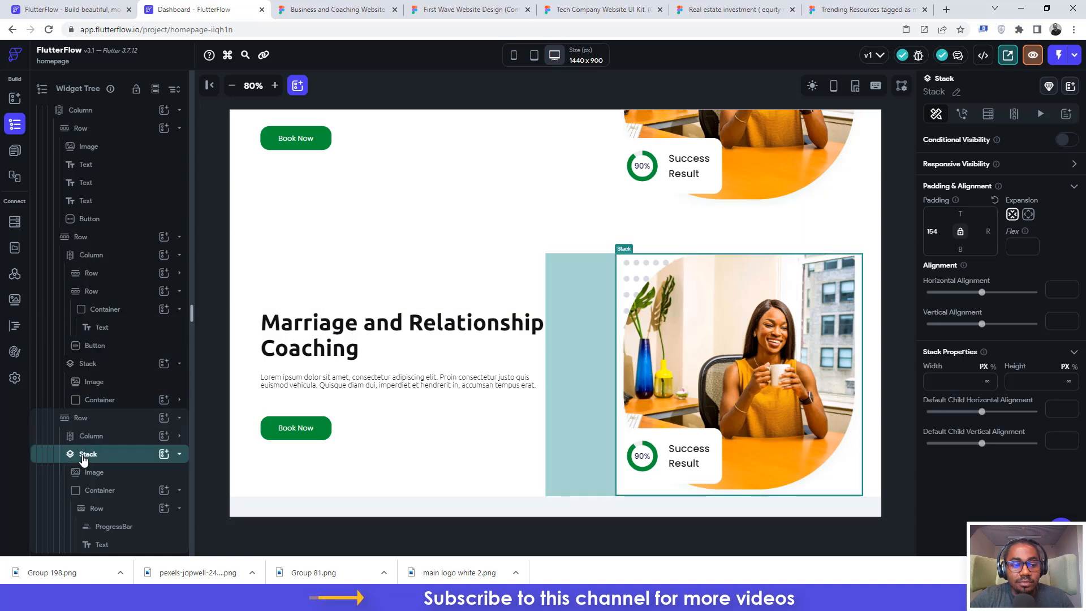
pyautogui.click(85, 455)
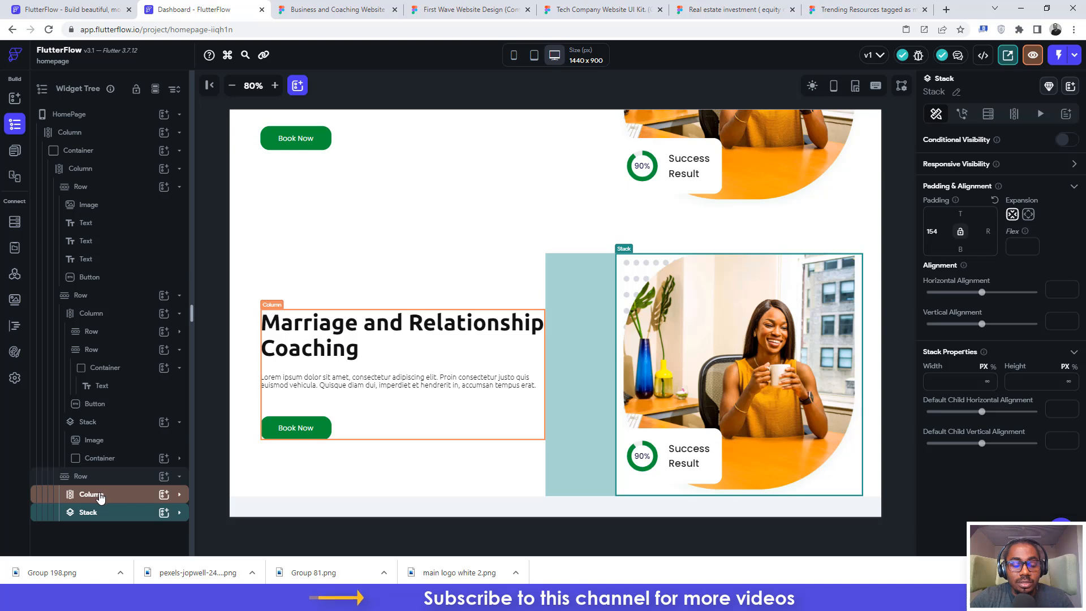
pyautogui.moveTo(99, 495); pyautogui.dragTo(96, 516)
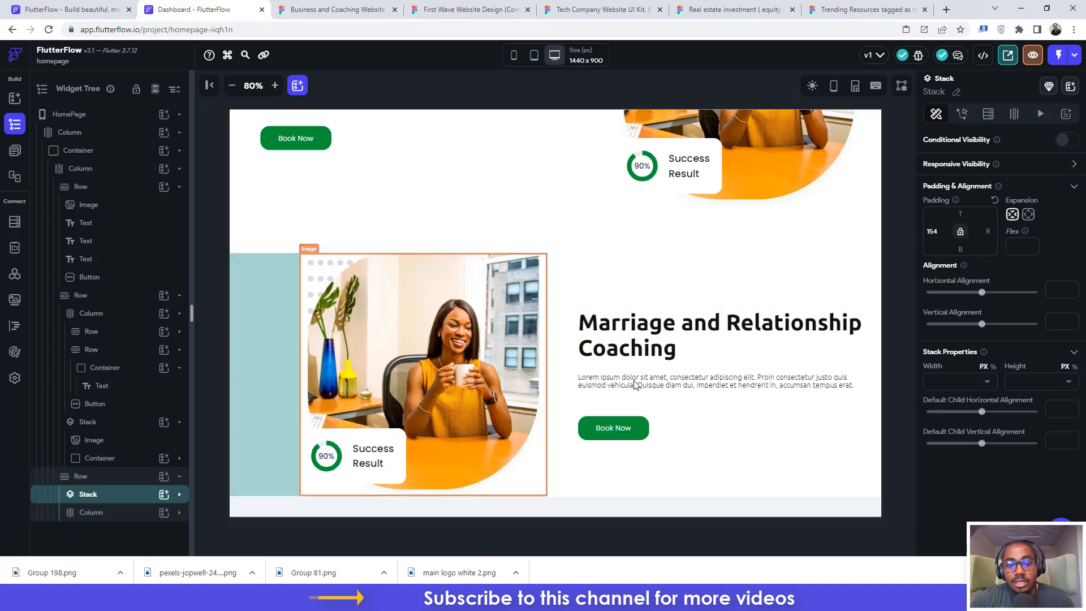
# Step: Switch to Figma and export the services section's image, Group 83, as a 1x PNG
pyautogui.click(328, 9)
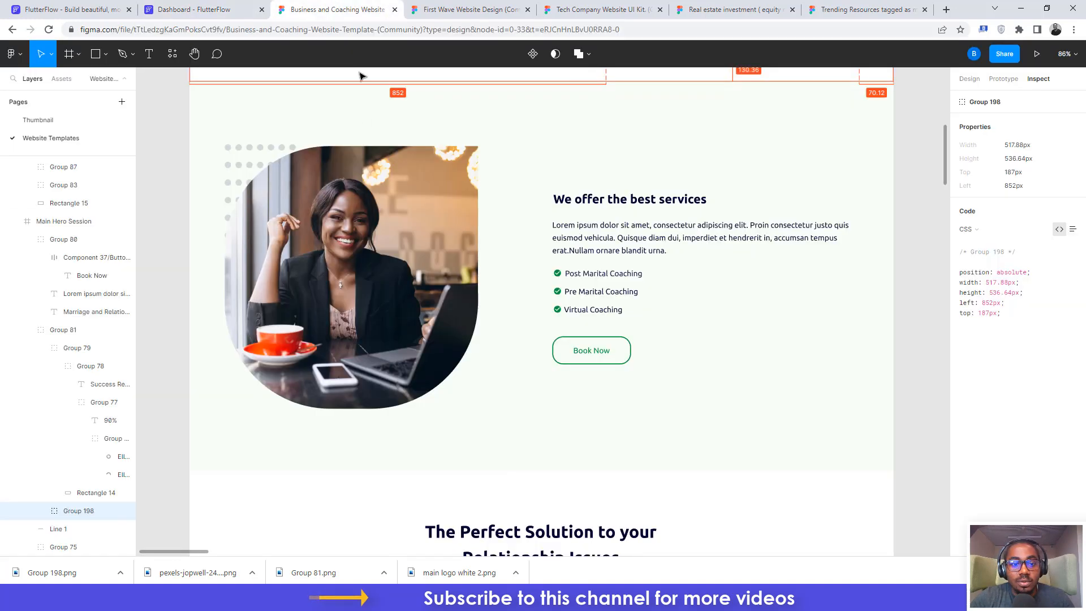
pyautogui.click(365, 187)
pyautogui.click(362, 187)
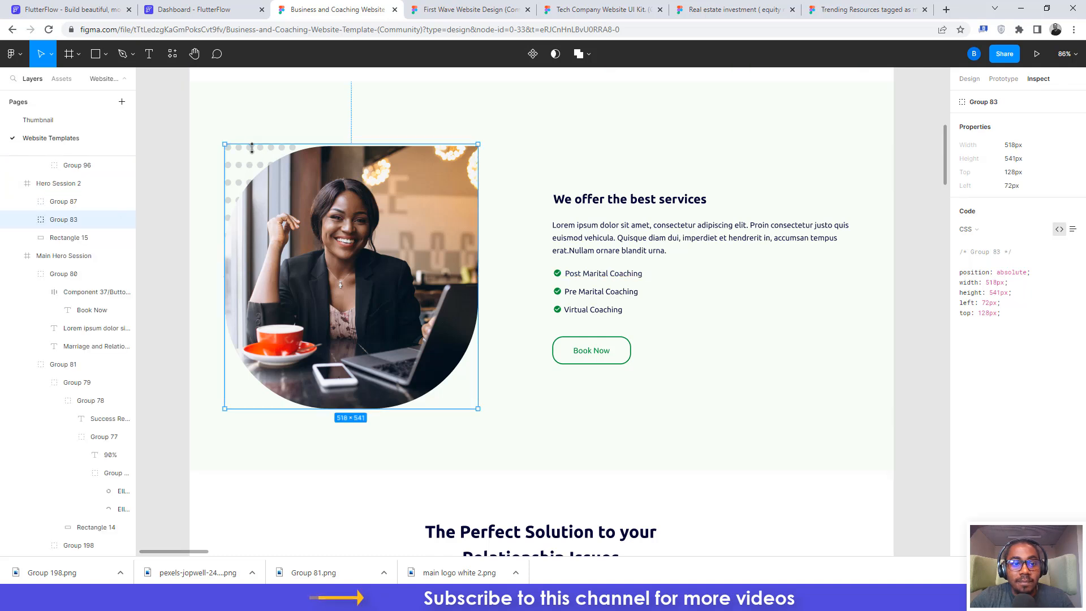
pyautogui.moveTo(327, 198); pyautogui.dragTo(372, 187)
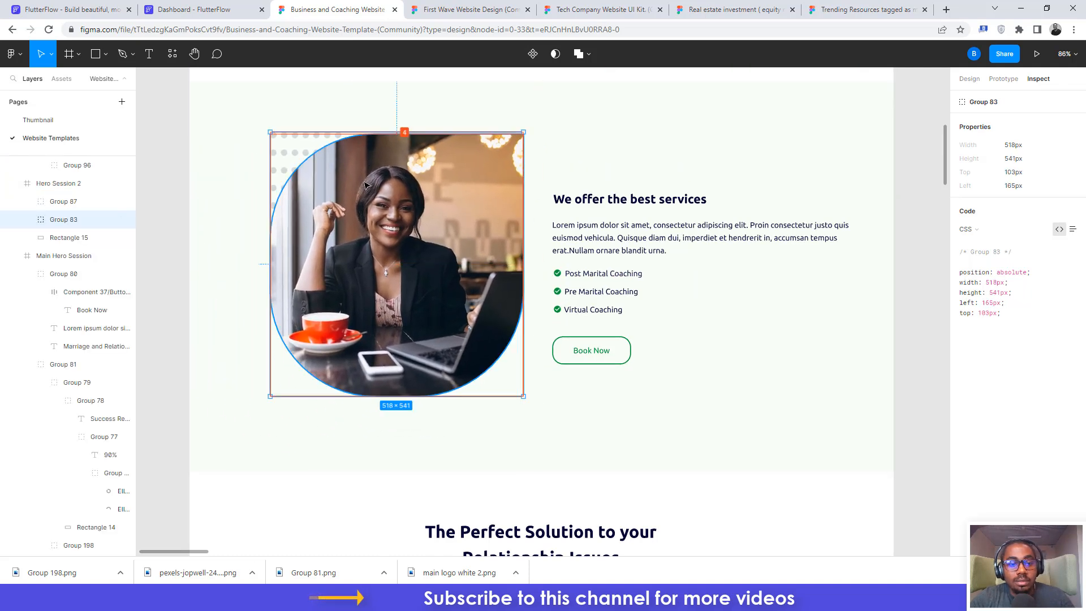
pyautogui.hotkey('ctrl', 'z')
pyautogui.press('alt')
pyautogui.press('alt')
pyautogui.click(968, 78)
pyautogui.scroll(-1, 1044, 358)
pyautogui.click(1072, 514)
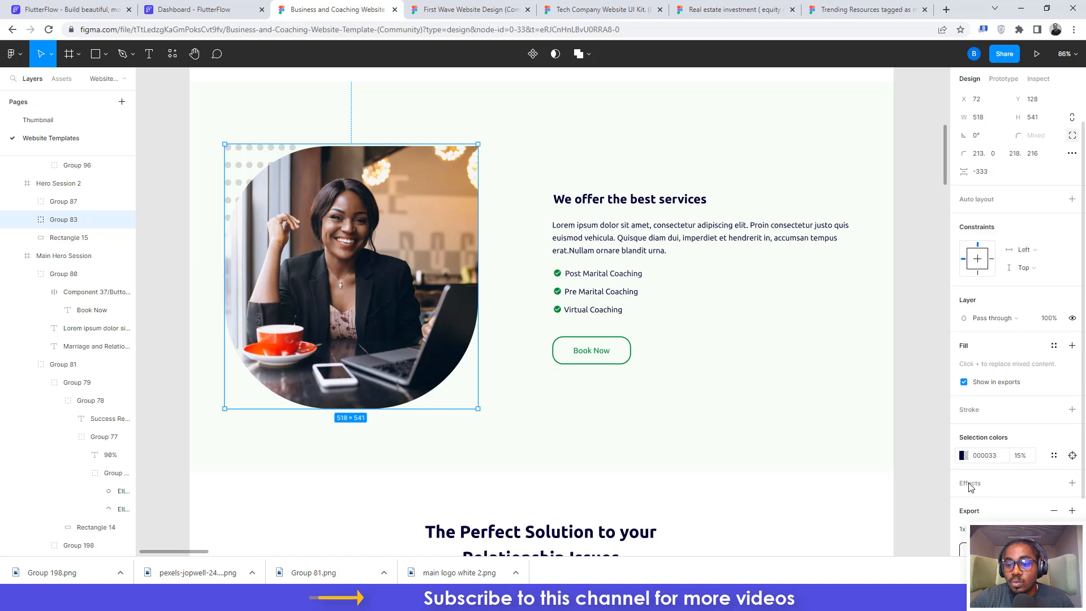
pyautogui.click(1017, 491)
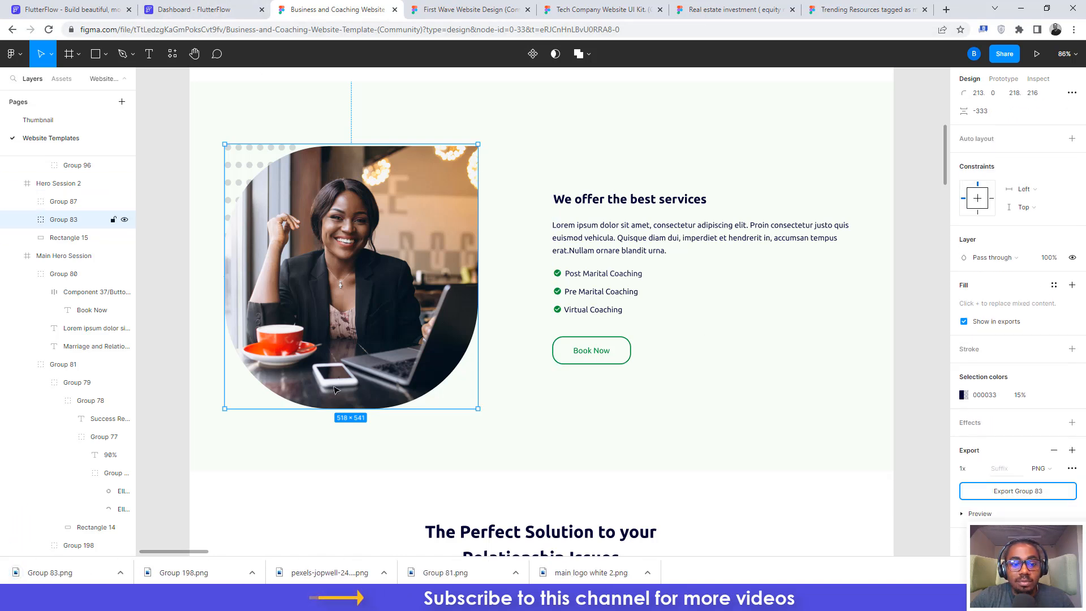
# Step: Switch to FlutterFlow and set the duplicated row's image to 518 px wide and 541 px high
pyautogui.click(209, 9)
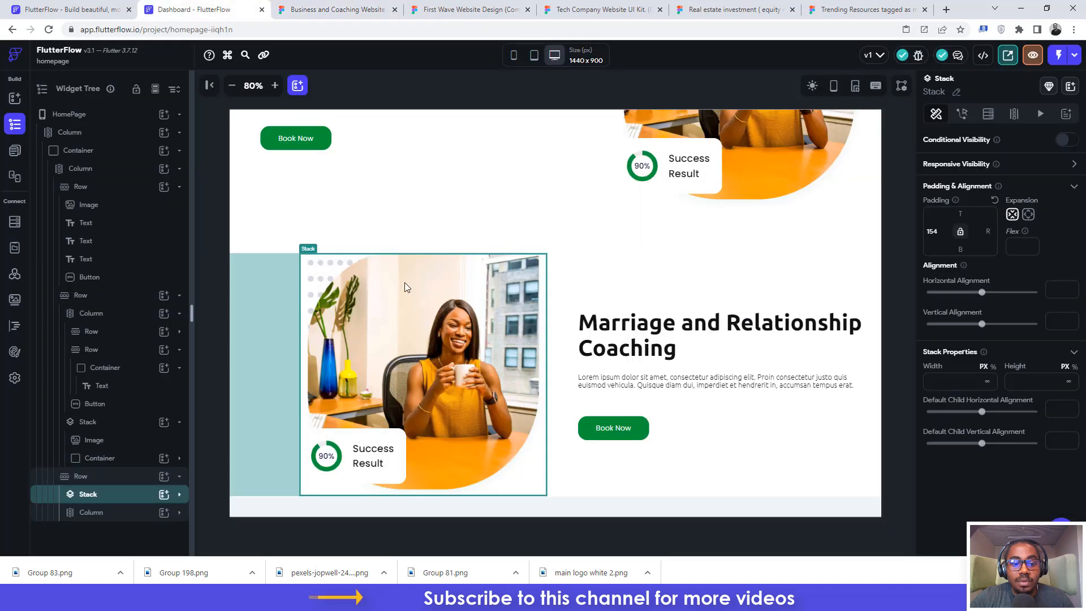
pyautogui.click(433, 290)
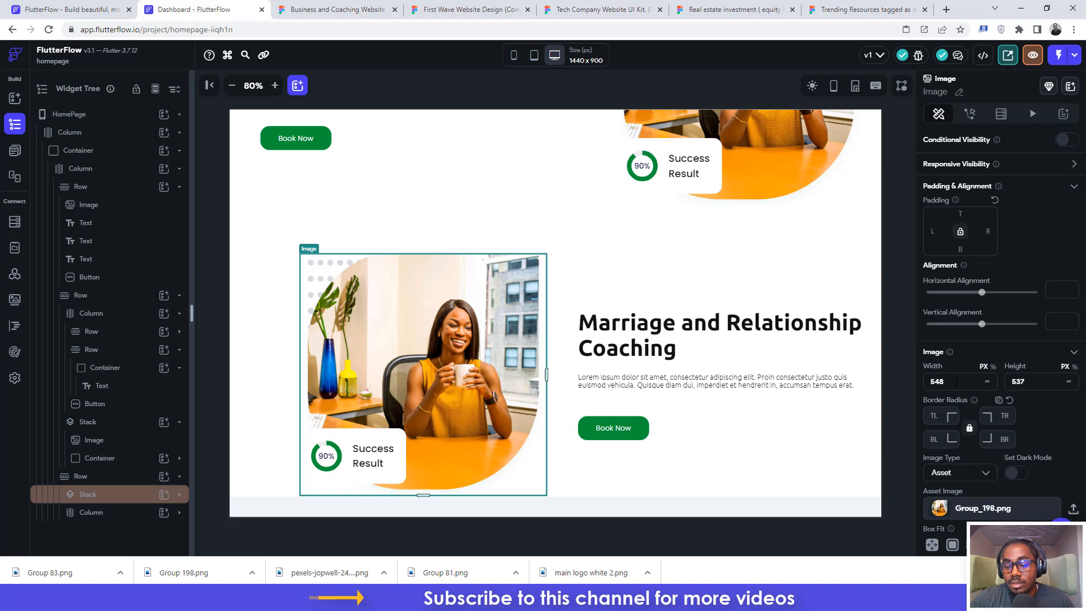
pyautogui.write('518')
pyautogui.press('Tab')
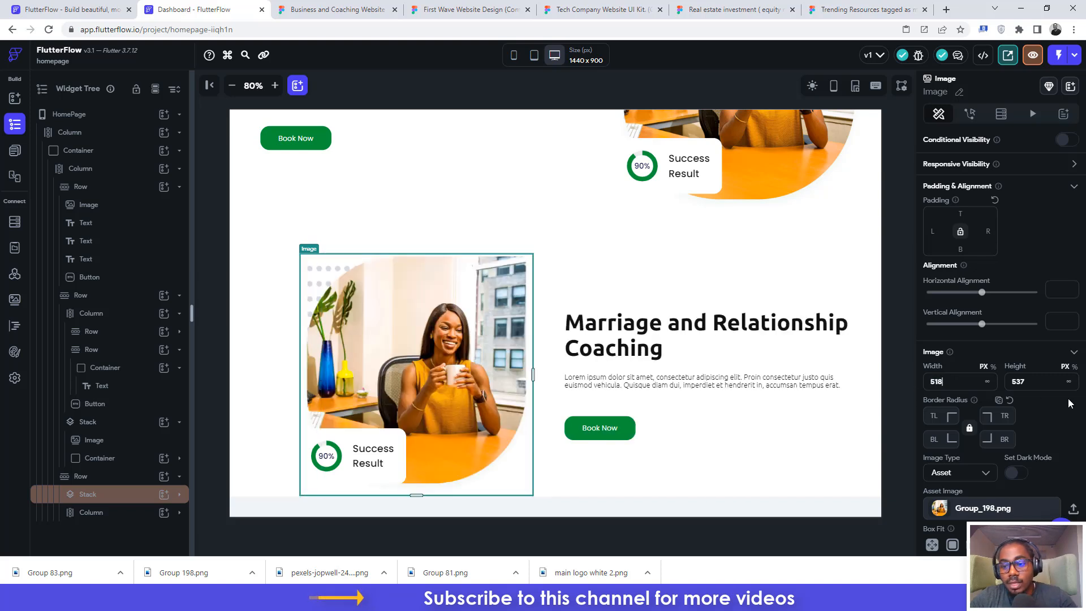
pyautogui.write('541')
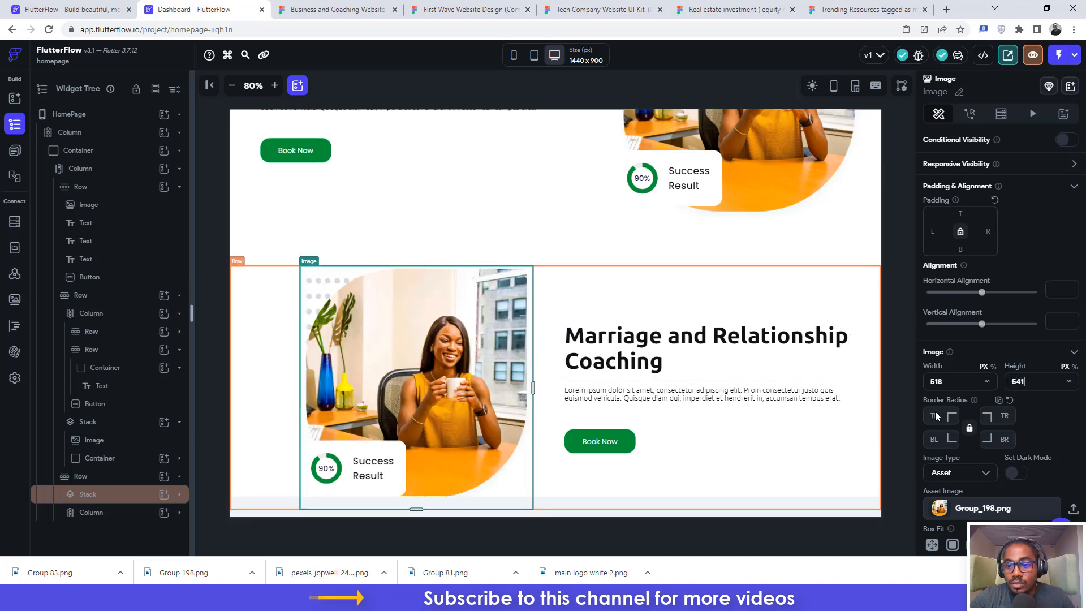
# Step: Replace the duplicated row's image by uploading Group 83.png from the Downloads folder
pyautogui.scroll(-1, 1021, 419)
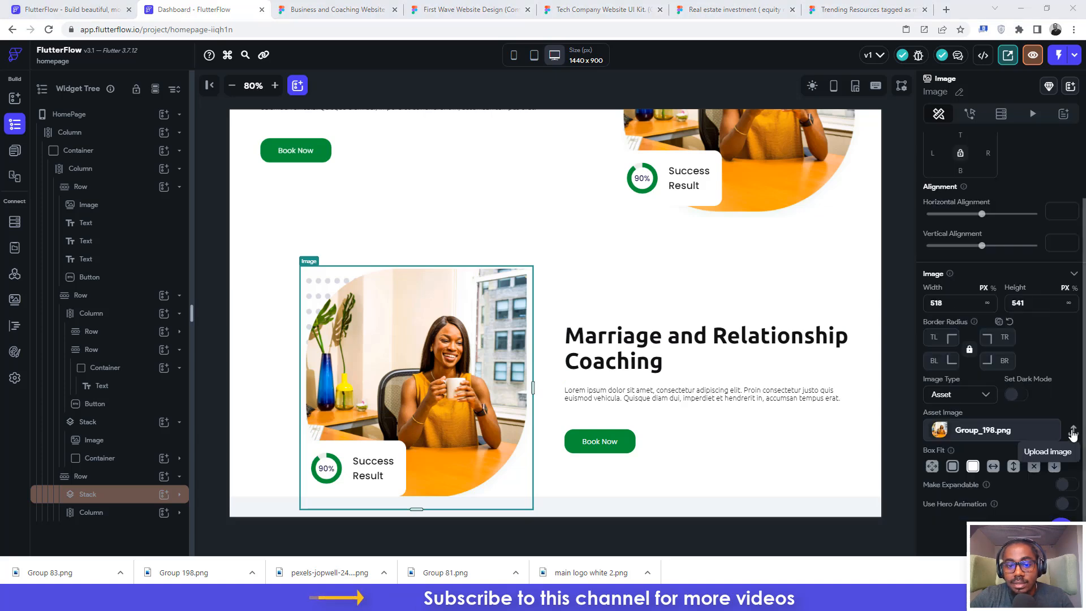
pyautogui.click(1072, 432)
pyautogui.click(134, 117)
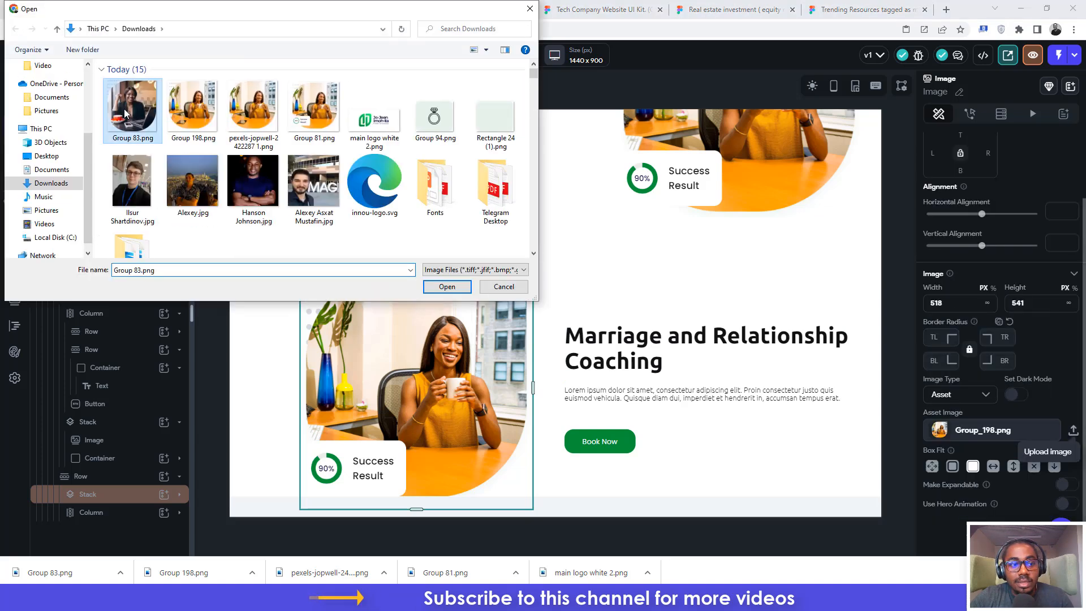
pyautogui.click(435, 286)
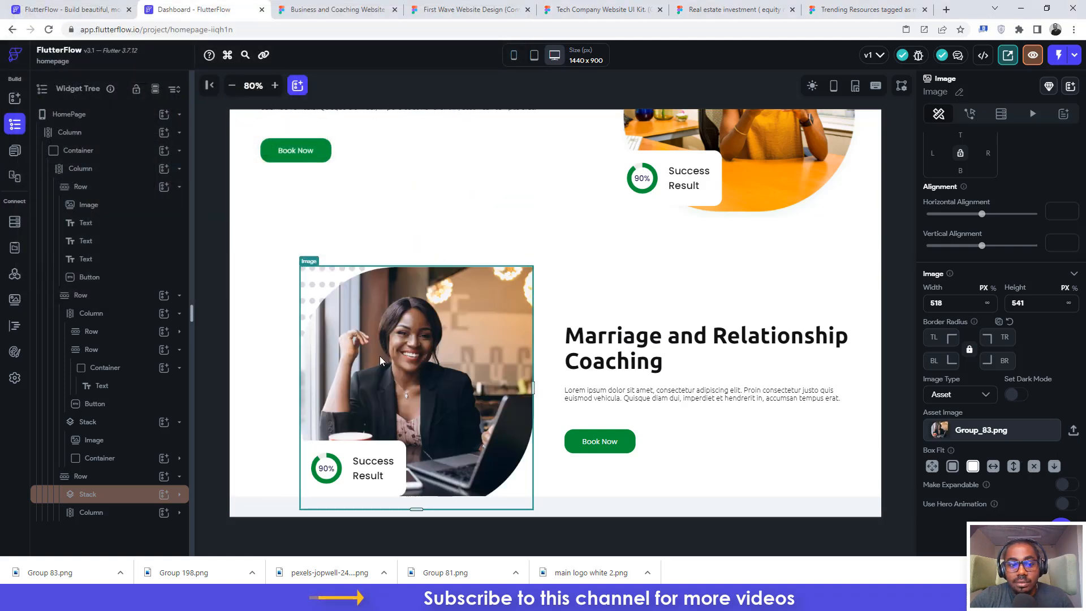
# Step: Delete the Success Result card container from the duplicated row's Stack
pyautogui.click(398, 447)
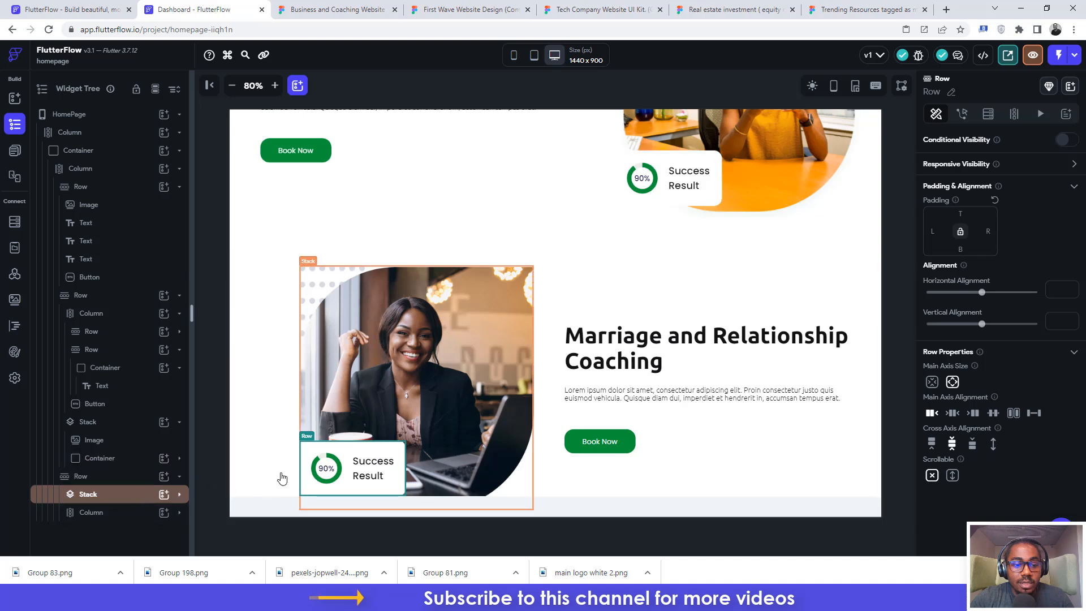
pyautogui.click(107, 495)
pyautogui.scroll(-1, 107, 495)
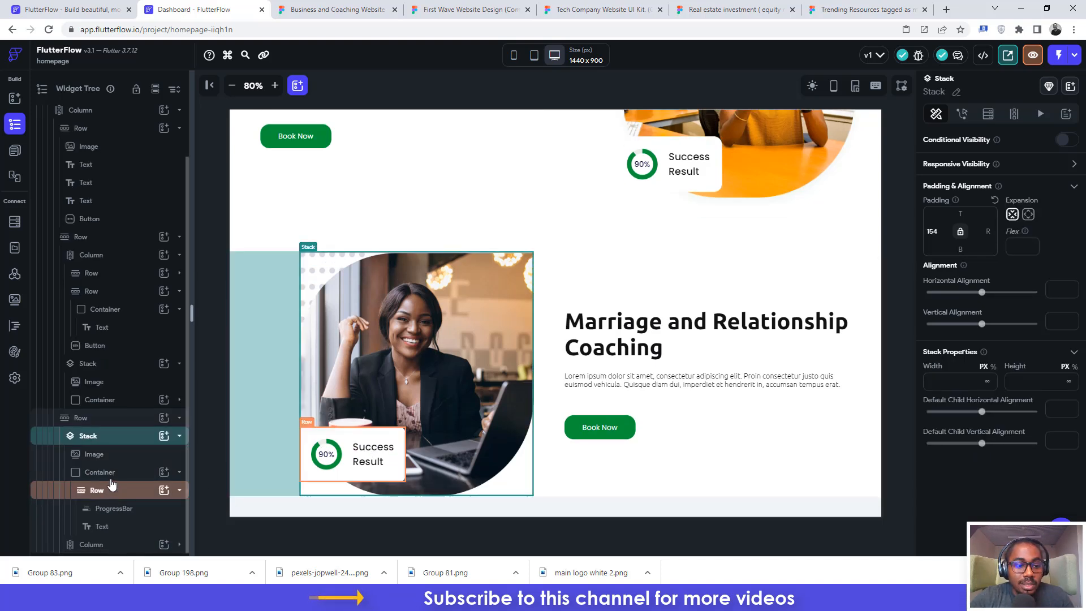
pyautogui.click(96, 475)
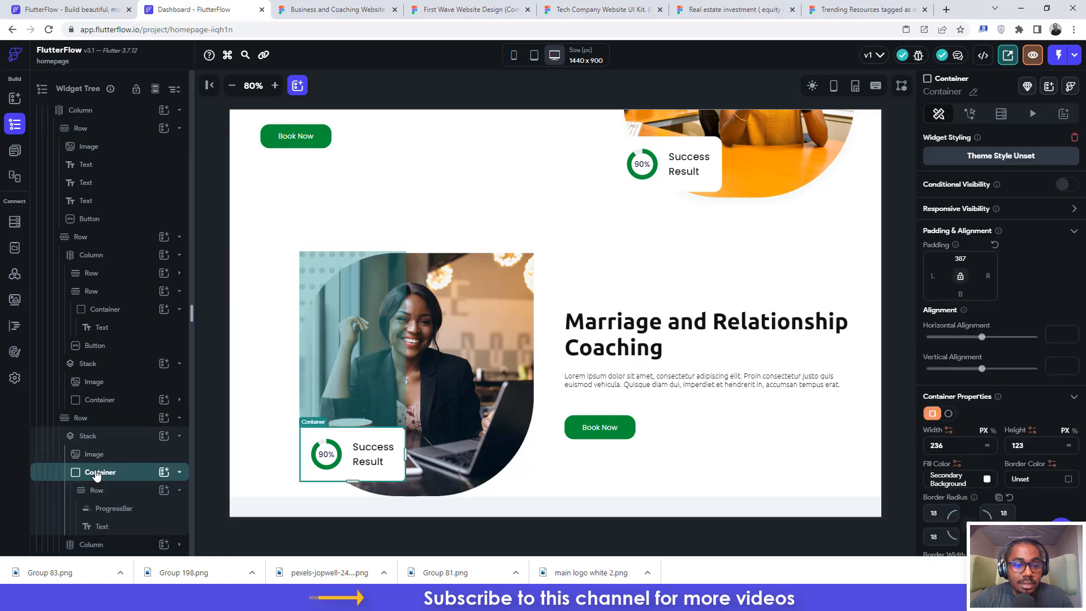
pyautogui.click(87, 435)
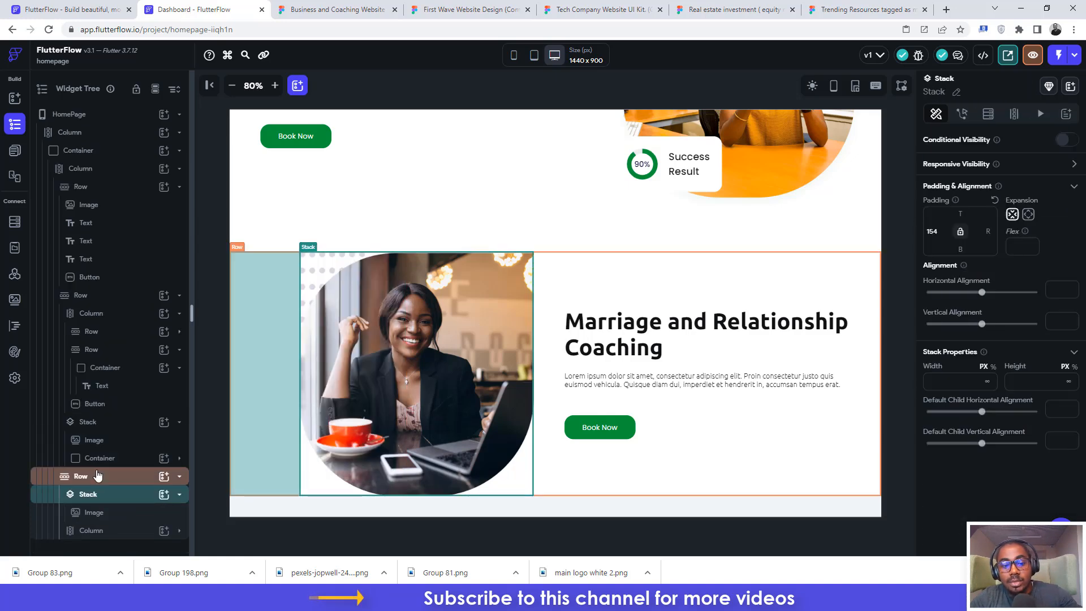
# Step: Switch to Figma, copy the "We offer the best services" heading text, and inspect its typography
pyautogui.click(304, 4)
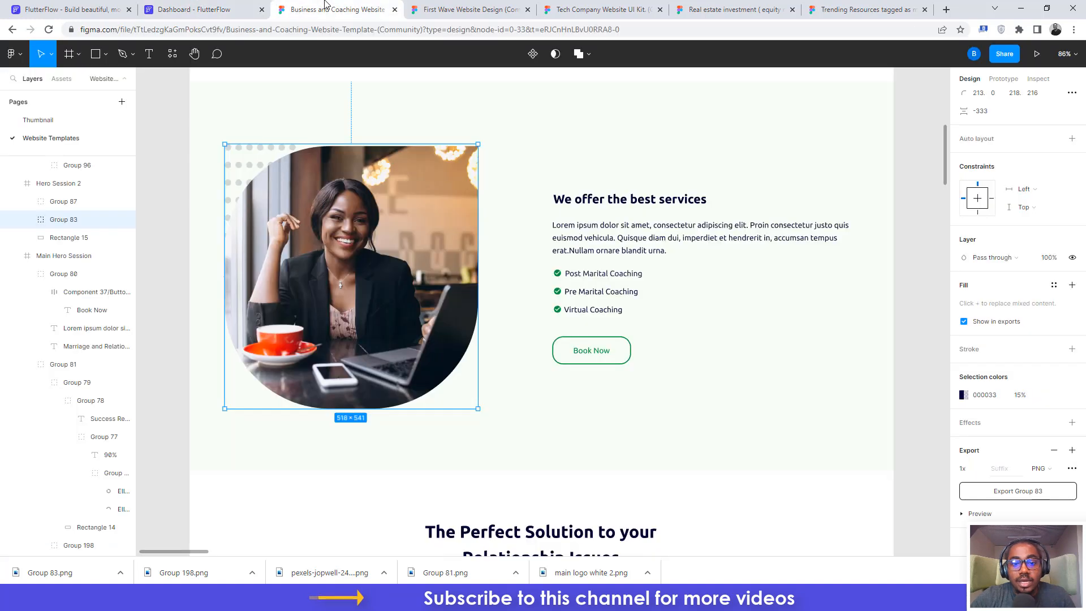
pyautogui.doubleClick(588, 204)
pyautogui.press('Return')
pyautogui.hotkey('ctrl', 'c')
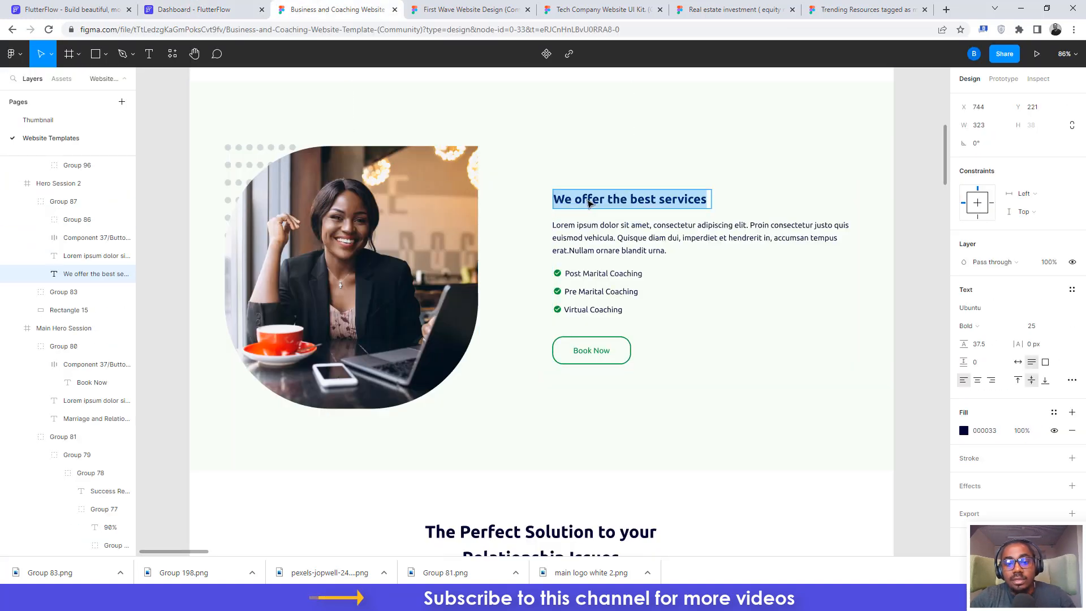
pyautogui.click(1039, 79)
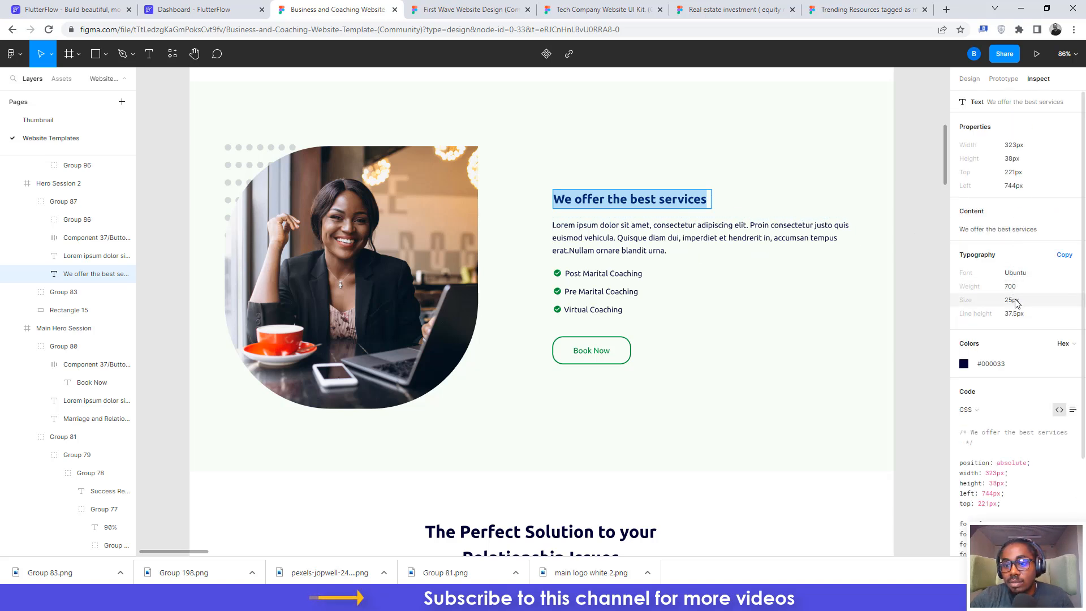
# Step: Switch to FlutterFlow, replace the duplicated row's heading with "We offer the best services", and set its font size to 25
pyautogui.click(236, 8)
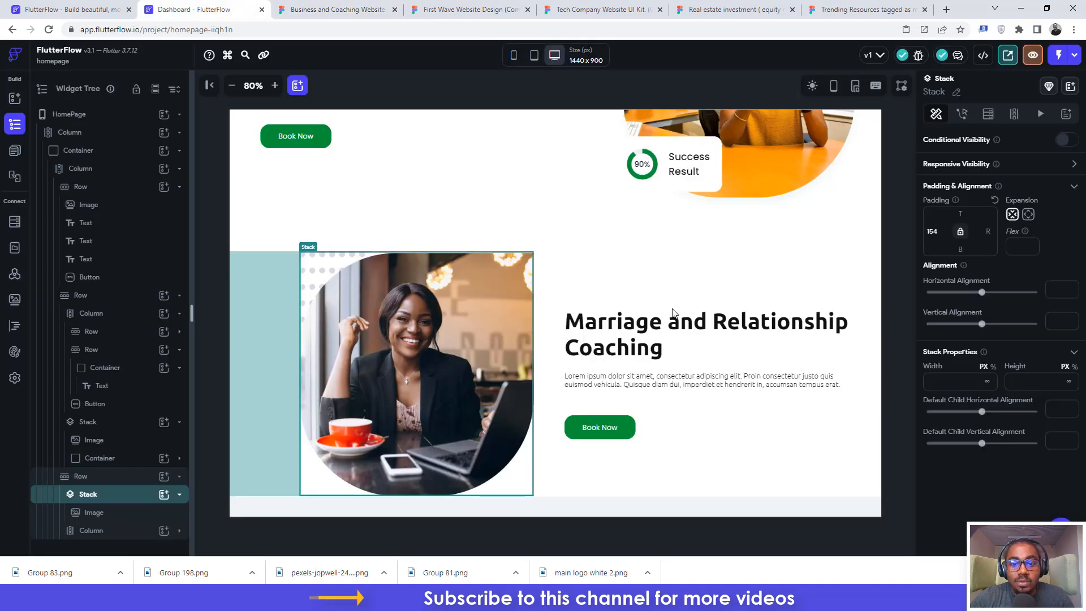
pyautogui.click(637, 324)
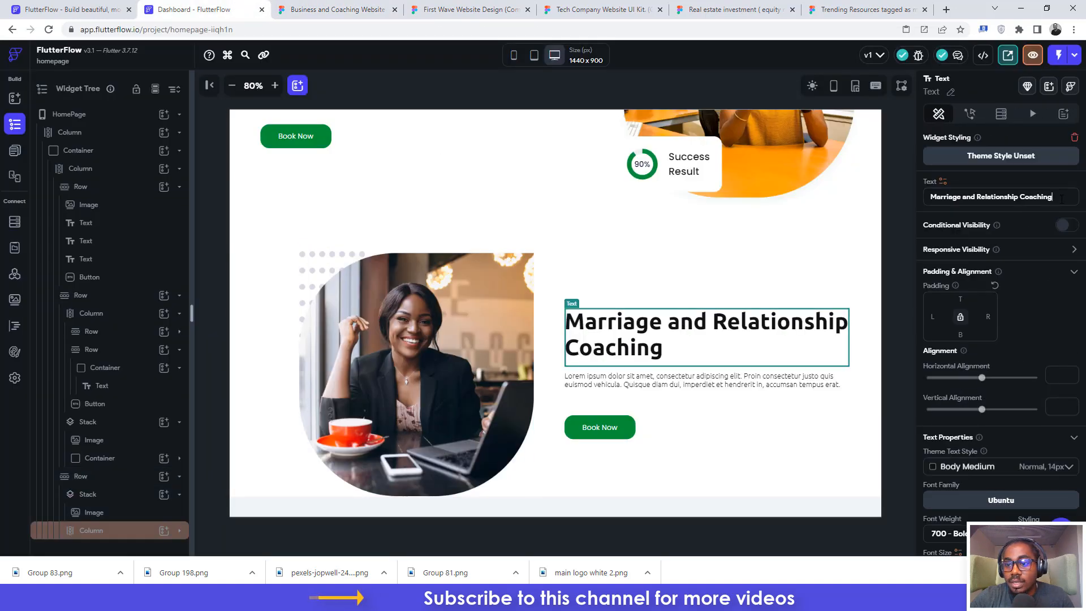
pyautogui.moveTo(1061, 199); pyautogui.dragTo(916, 206)
pyautogui.hotkey('ctrl', 'v')
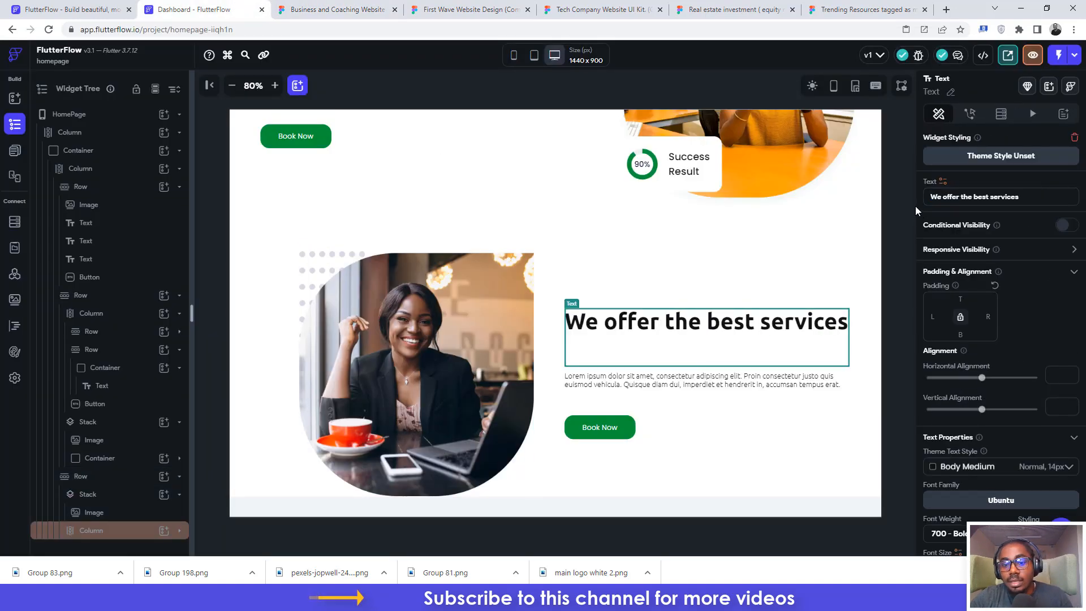
pyautogui.scroll(-4, 962, 396)
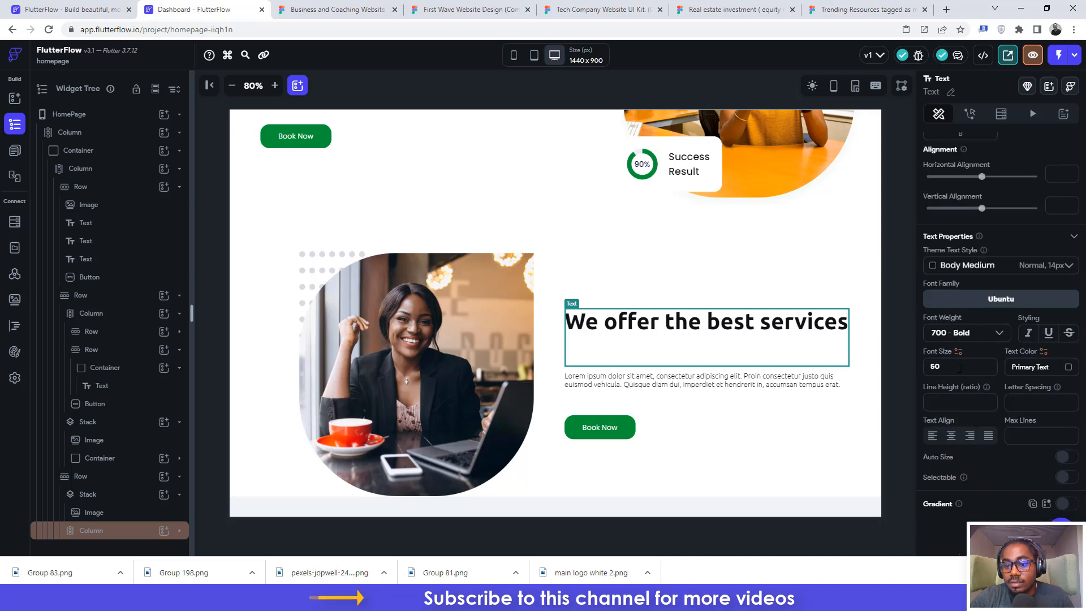
pyautogui.write('25')
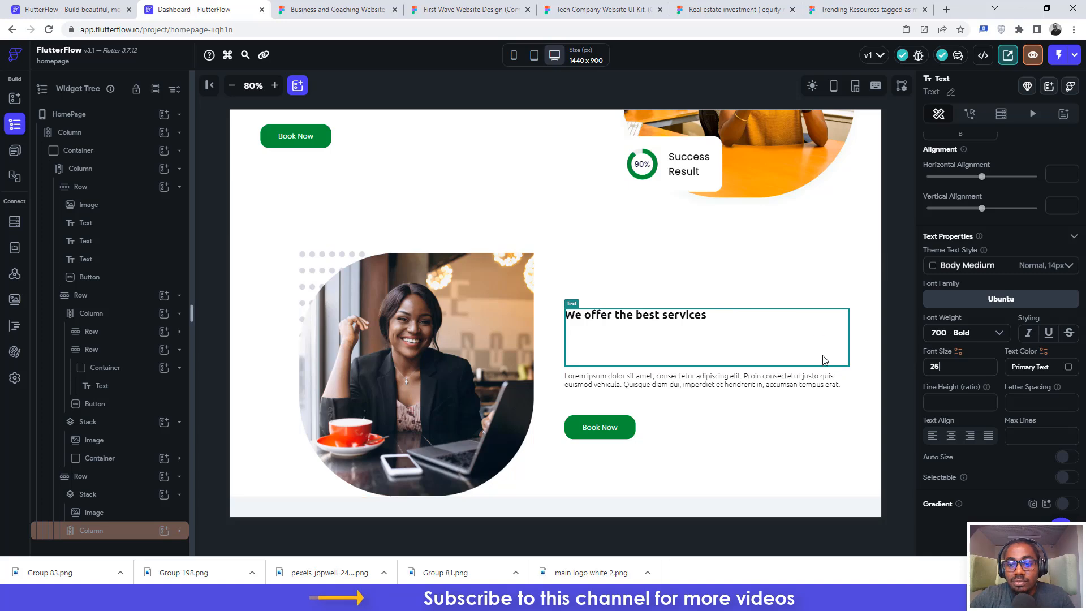
# Step: Compare the heading with the Figma design, then in FlutterFlow move the "We offer the best services" text directly into its Row and delete its Container
pyautogui.click(347, 5)
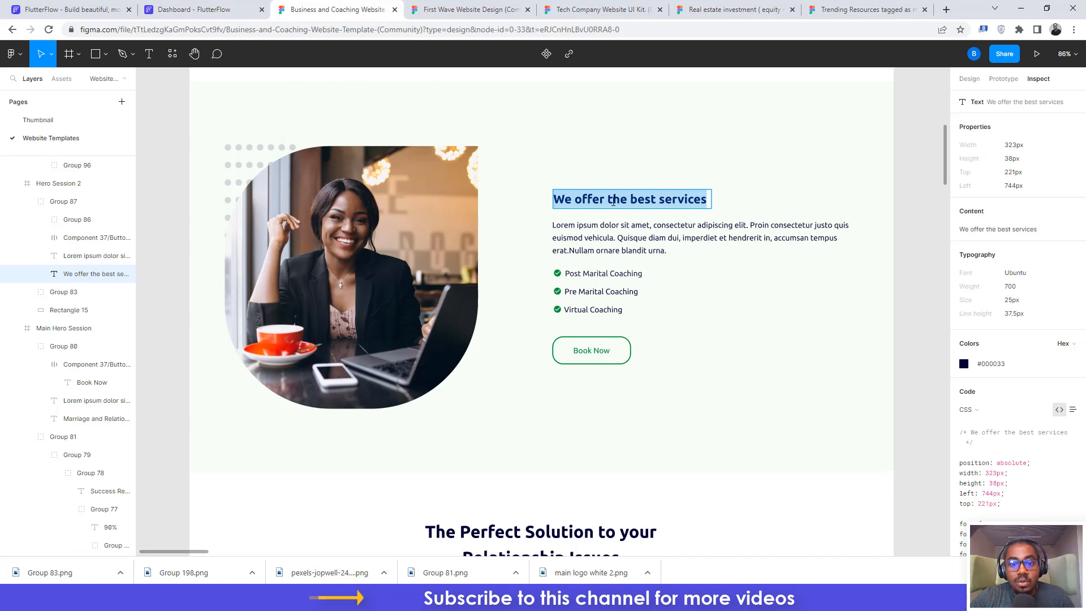
pyautogui.click(201, 7)
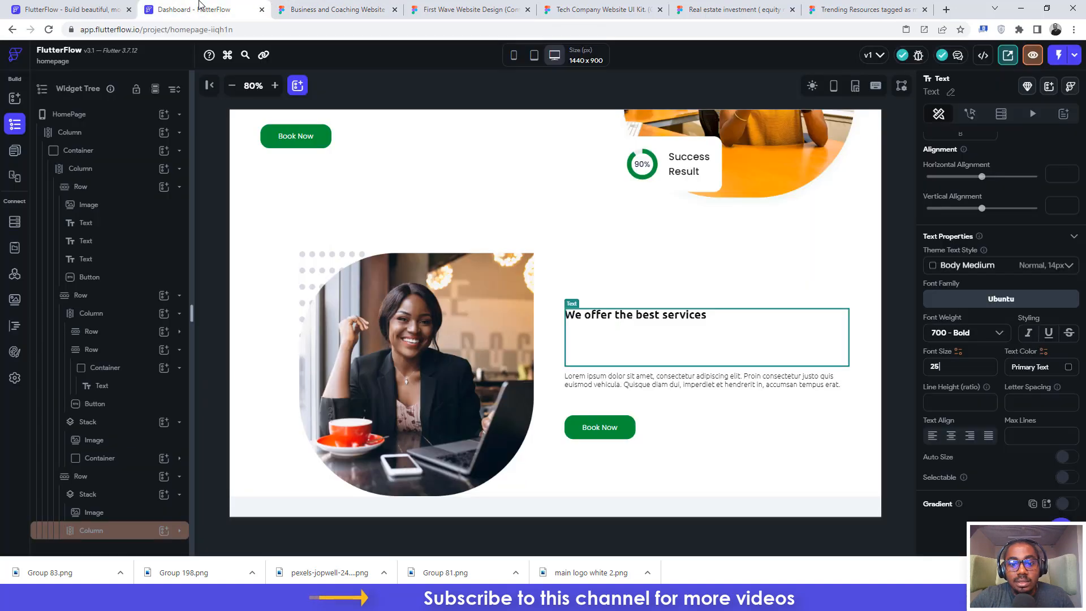
pyautogui.click(301, 5)
pyautogui.click(203, 9)
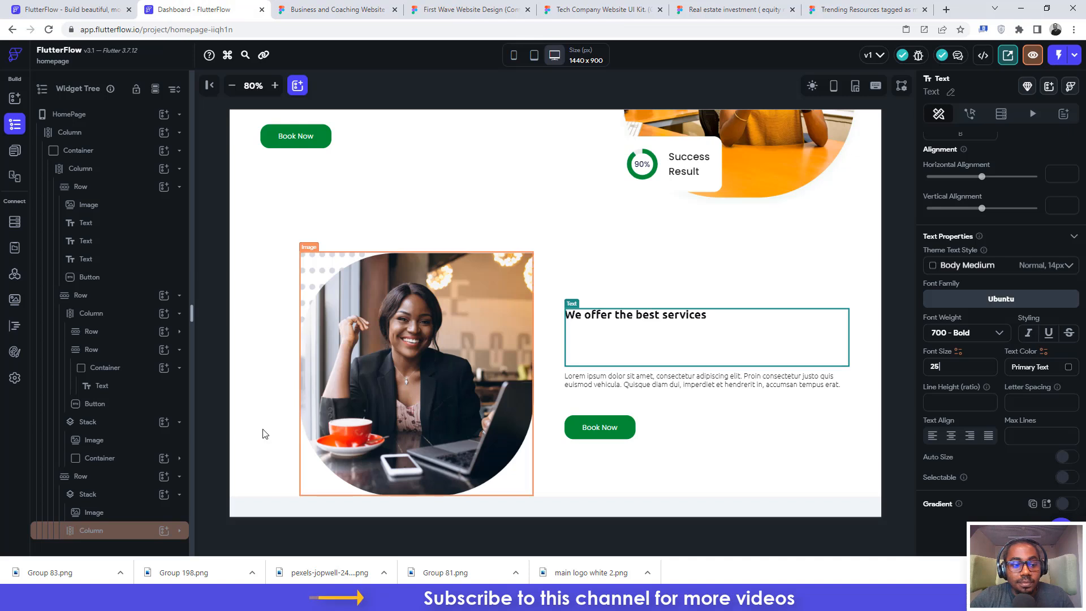
pyautogui.click(127, 530)
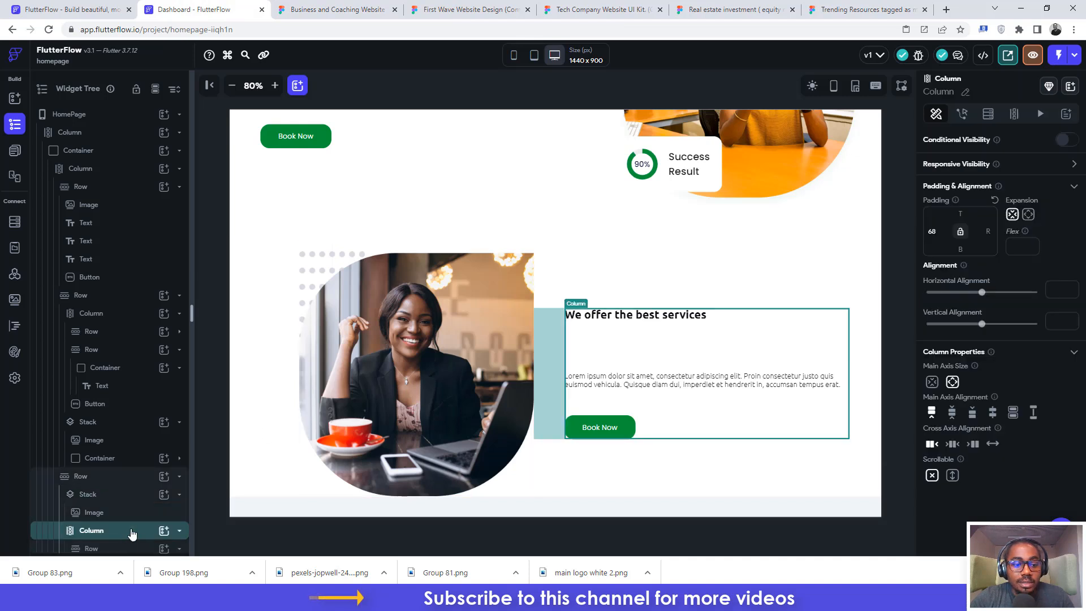
pyautogui.scroll(-2, 130, 531)
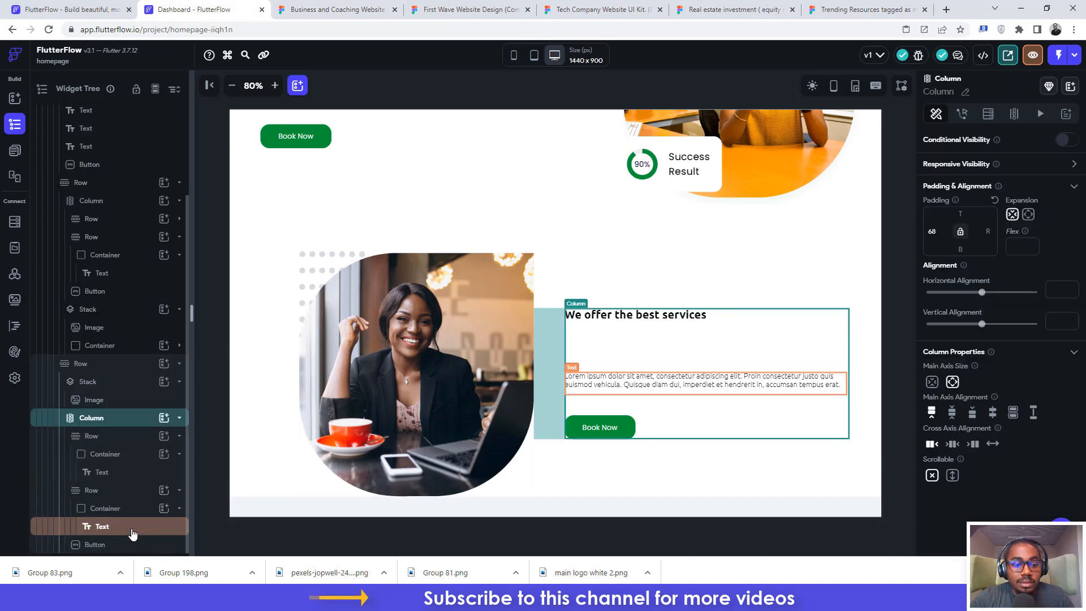
pyautogui.click(118, 456)
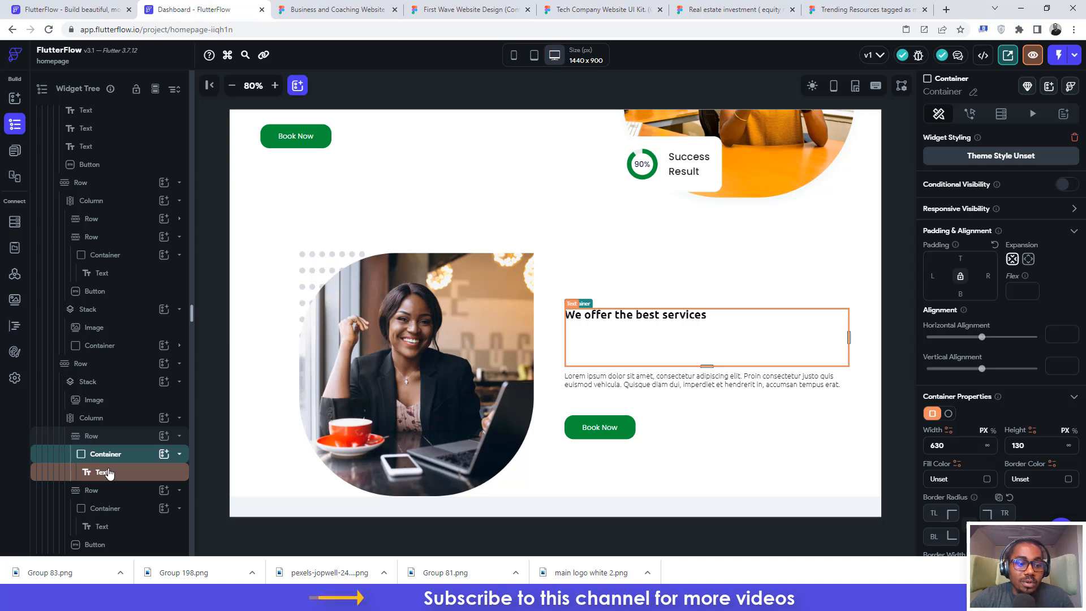
pyautogui.click(109, 473)
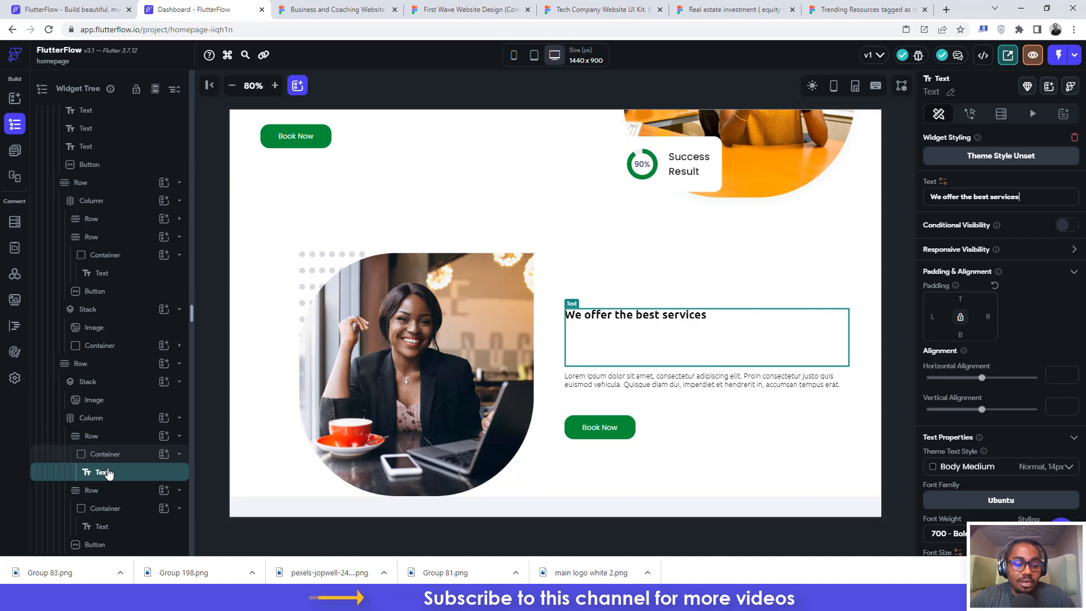
pyautogui.hotkey('ctrl', 'x')
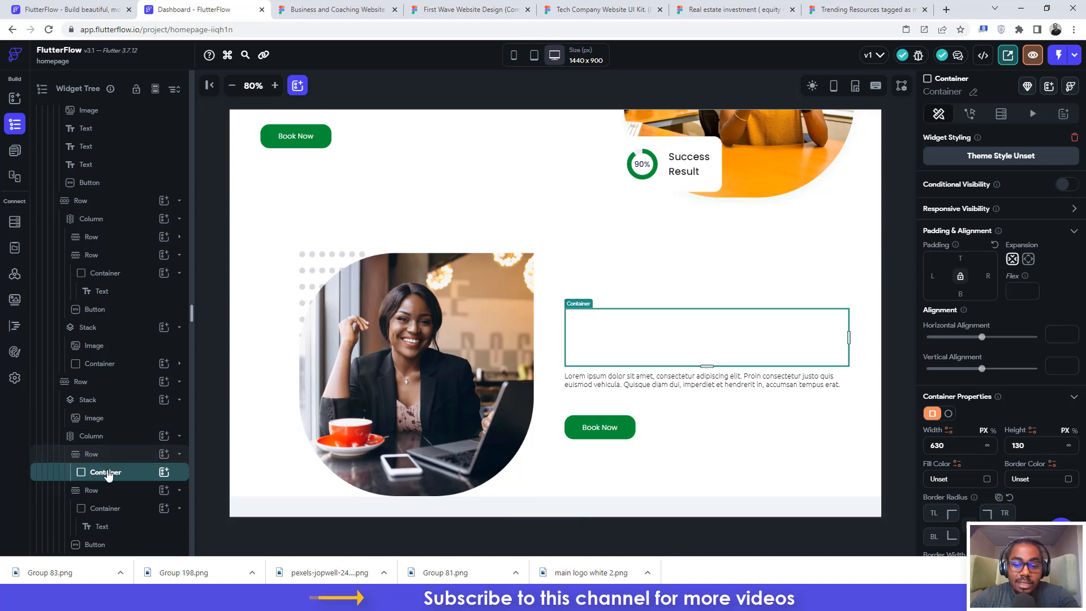
pyautogui.press('Delete')
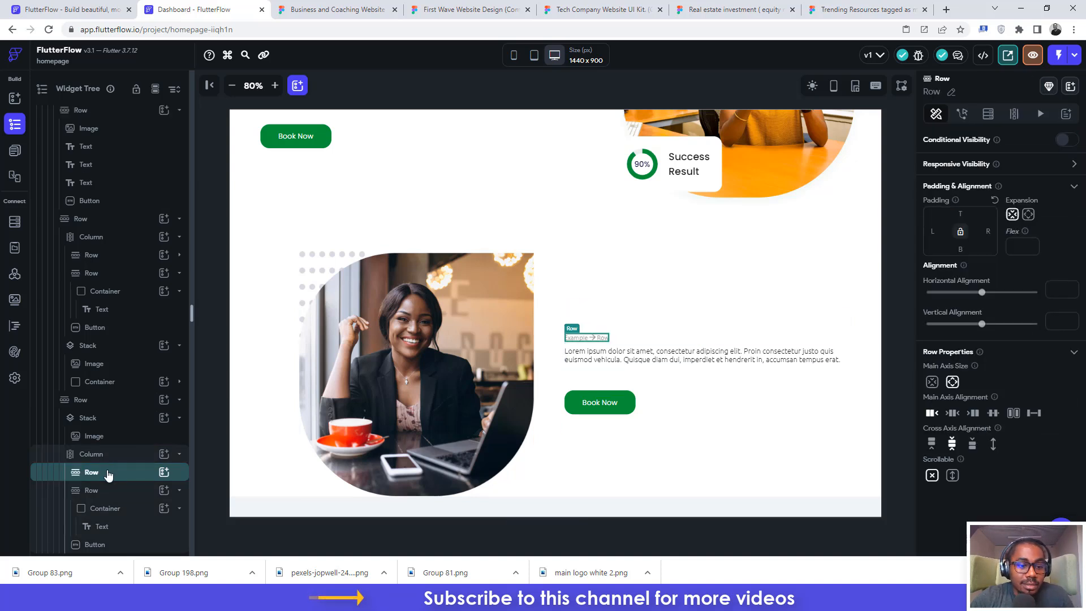
pyautogui.hotkey('ctrl', 'v')
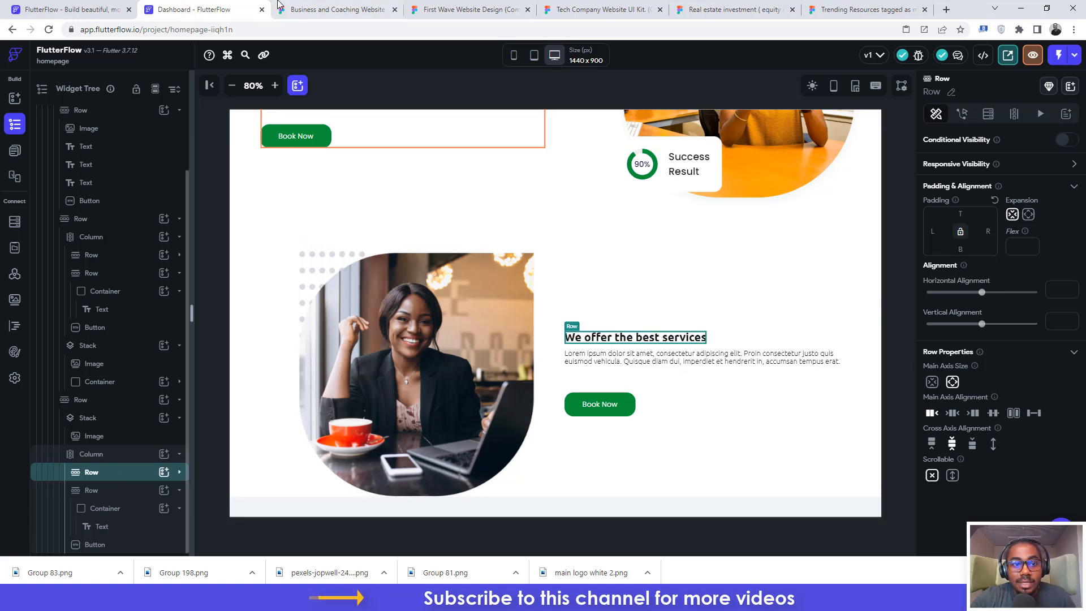
# Step: Switch to Figma, copy the full Lorem ipsum paragraph under the heading, and replace the duplicated row's paragraph text with it in FlutterFlow
pyautogui.click(325, 9)
pyautogui.click(594, 227)
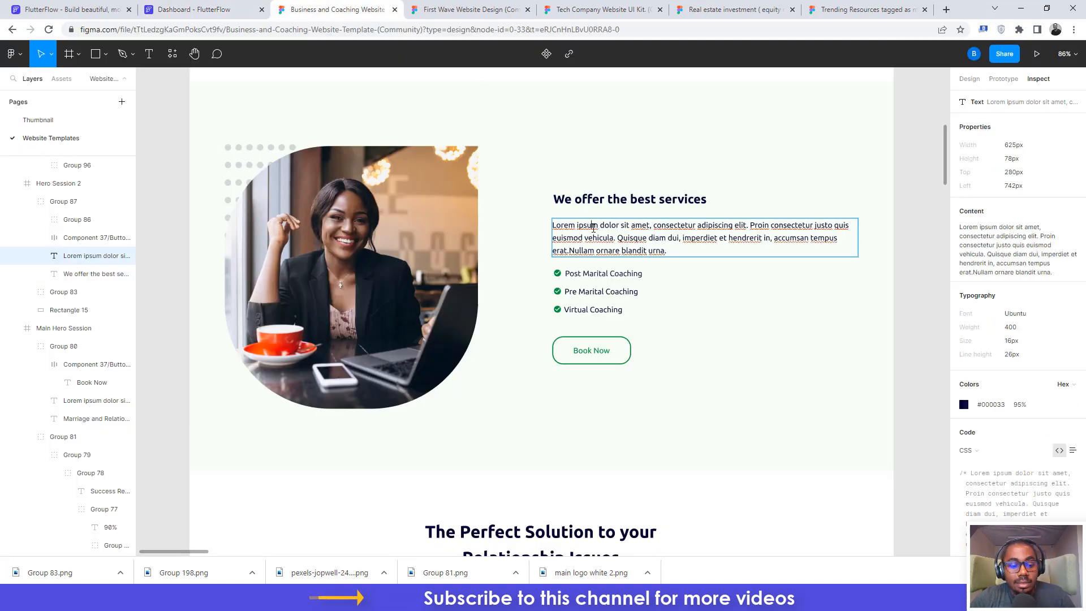
pyautogui.click(206, 8)
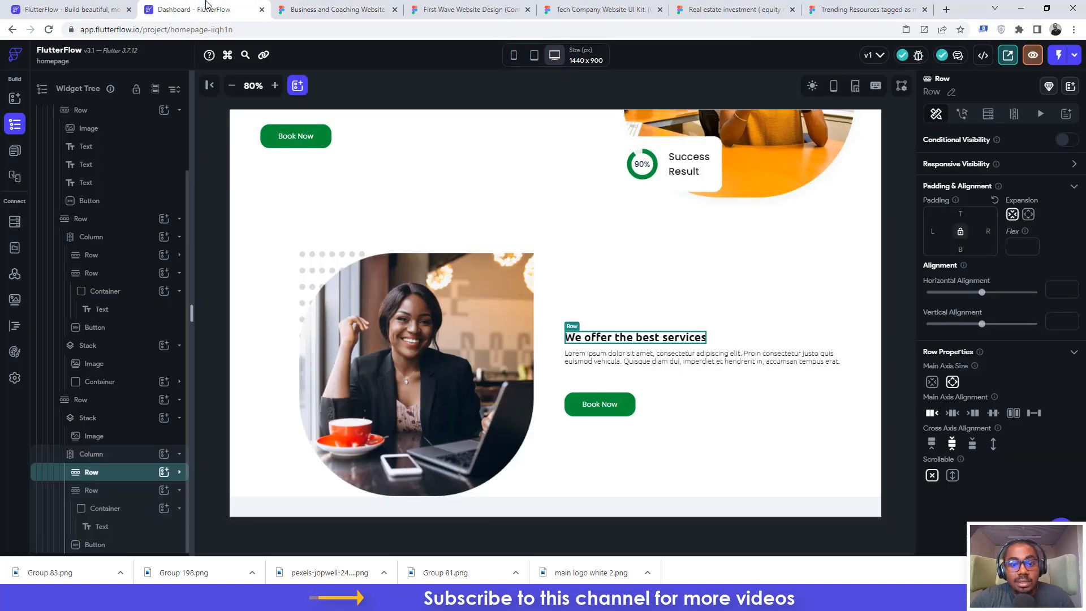
pyautogui.click(571, 356)
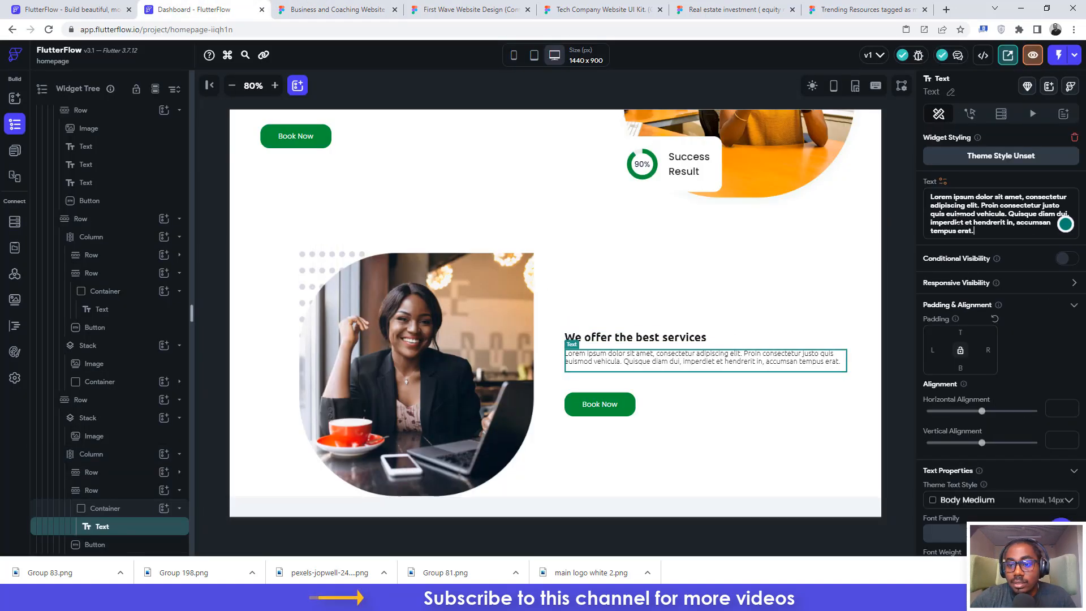
pyautogui.moveTo(975, 231); pyautogui.dragTo(931, 196)
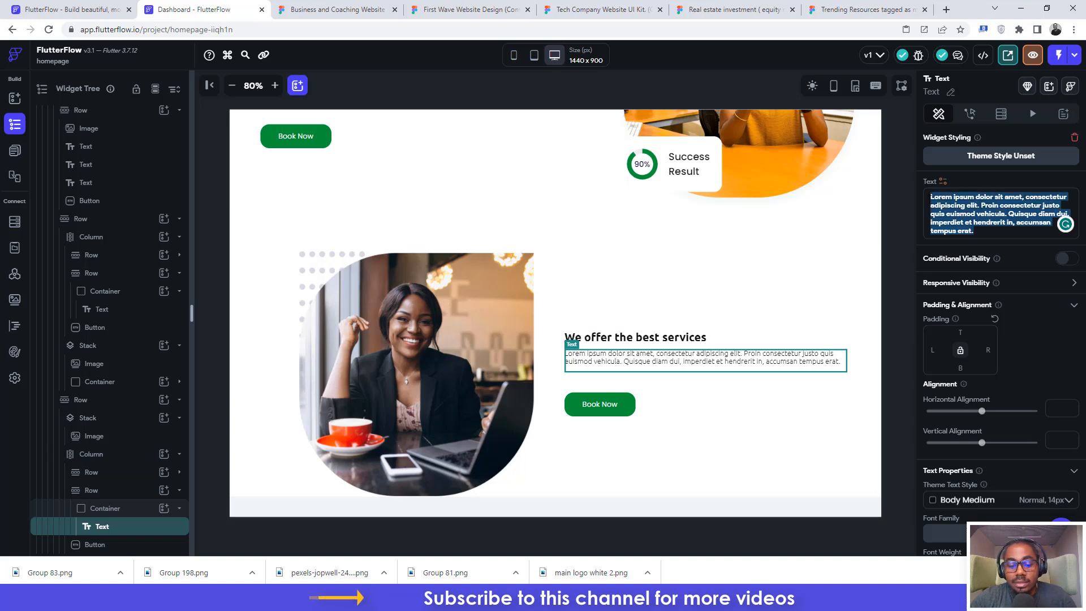
pyautogui.hotkey('ctrl', 'v')
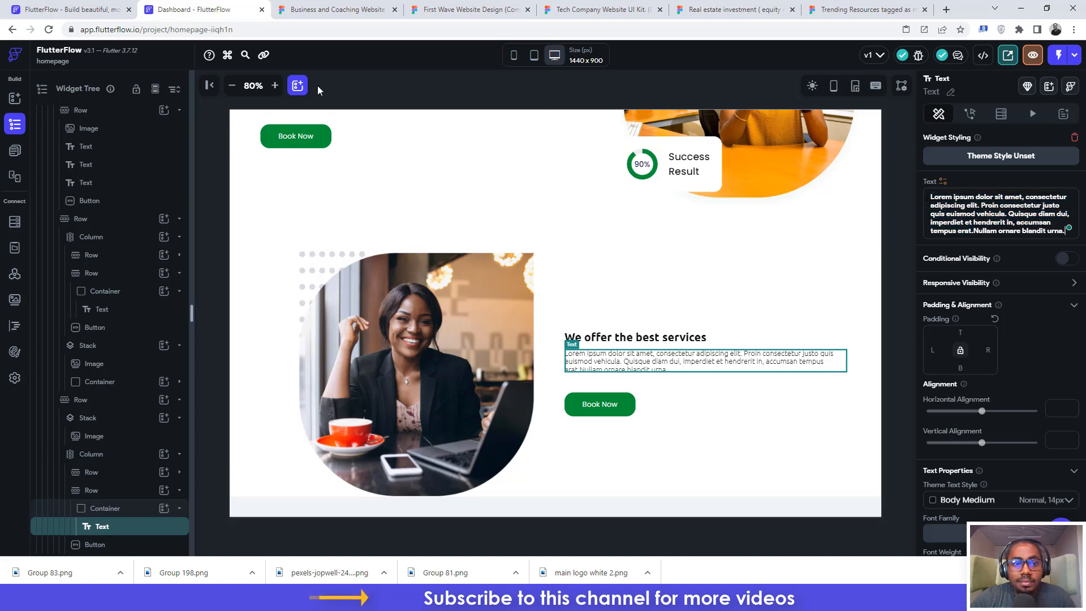
# Step: Check the paragraph's dimensions in Figma, then set the height of its Container in FlutterFlow to 78 px
pyautogui.click(331, 8)
pyautogui.press('Escape')
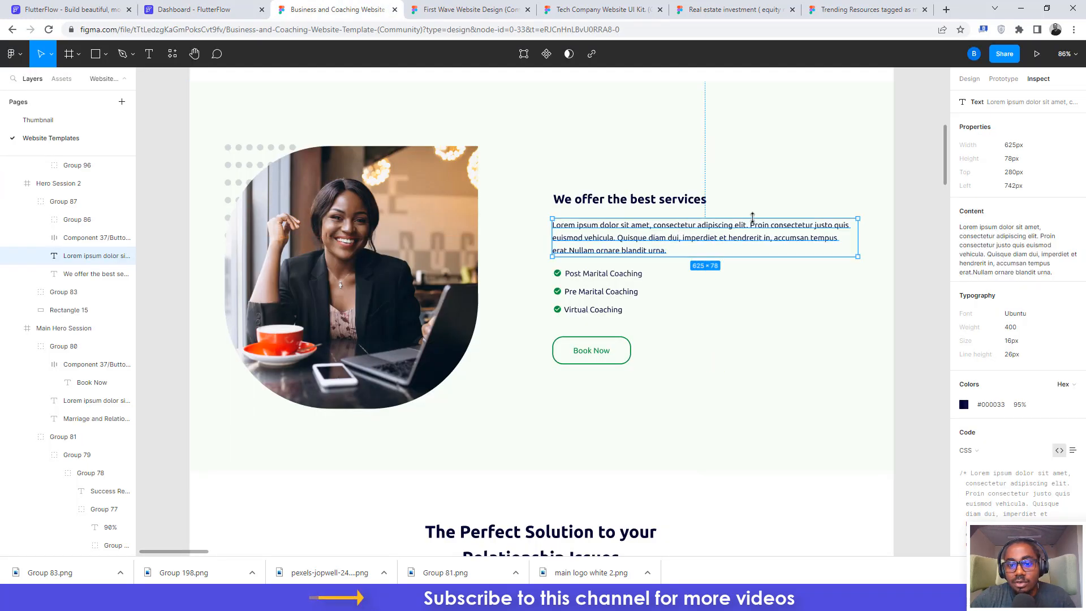
pyautogui.click(210, 9)
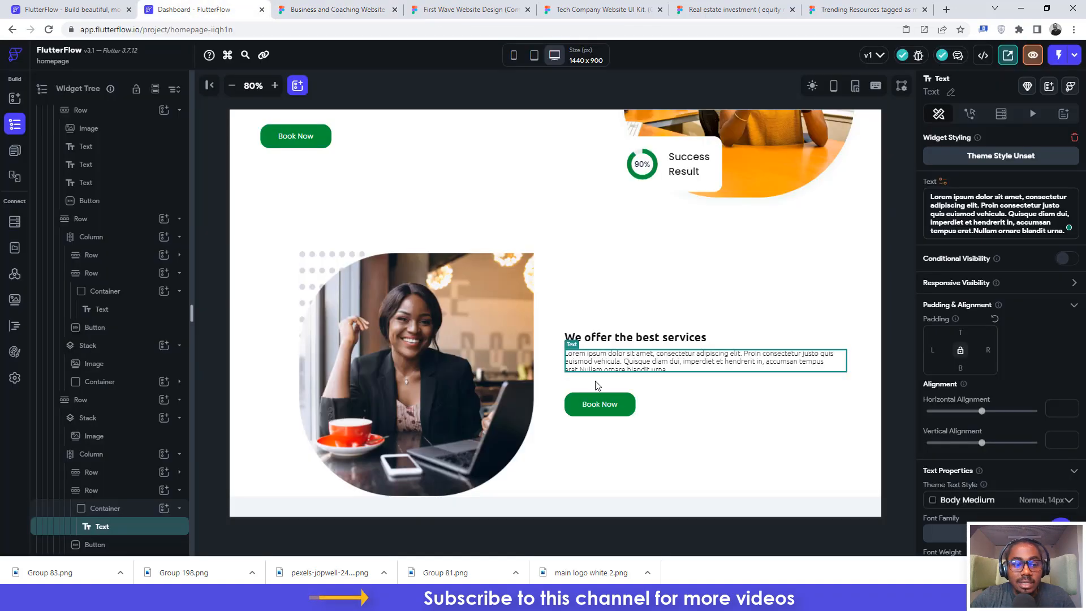
pyautogui.click(105, 509)
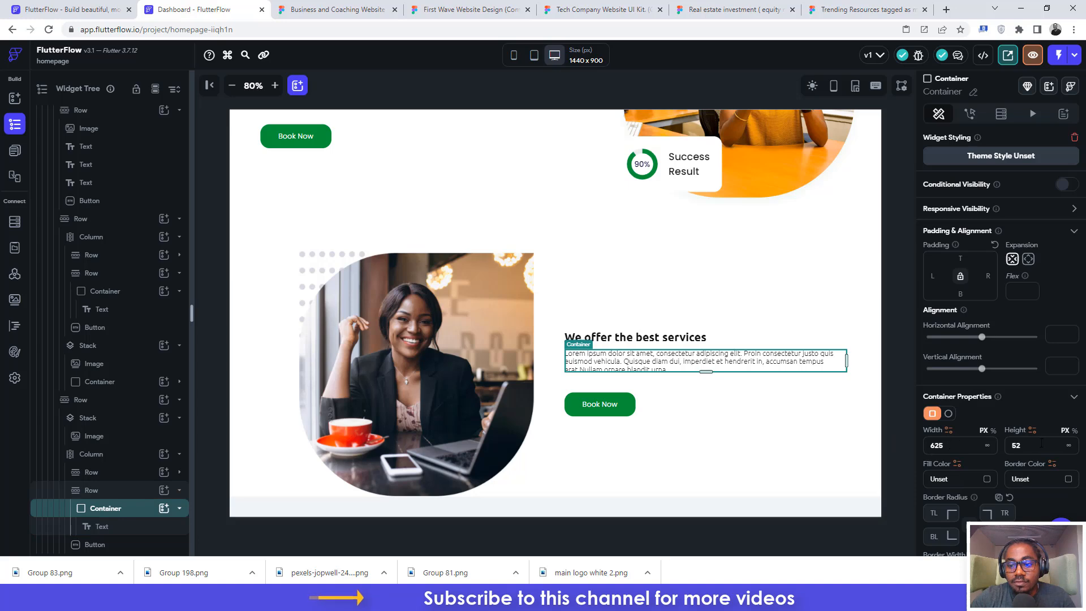
pyautogui.moveTo(1020, 445); pyautogui.dragTo(1005, 448)
pyautogui.write('78')
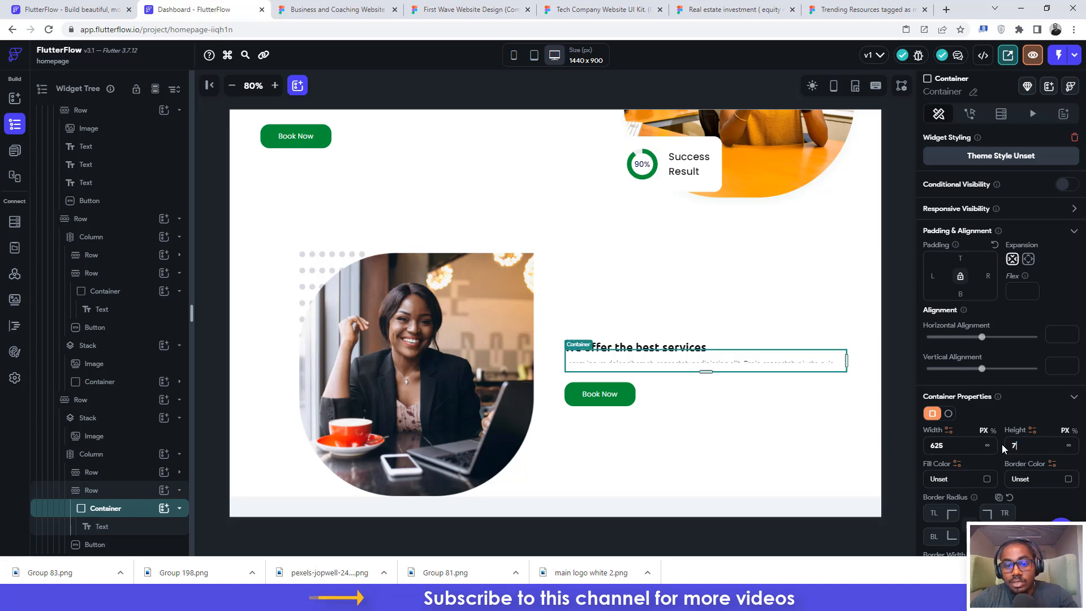
# Step: Check the paragraph's typography in Figma, set its font weight in FlutterFlow to 400 - Normal, and return to Figma
pyautogui.click(307, 7)
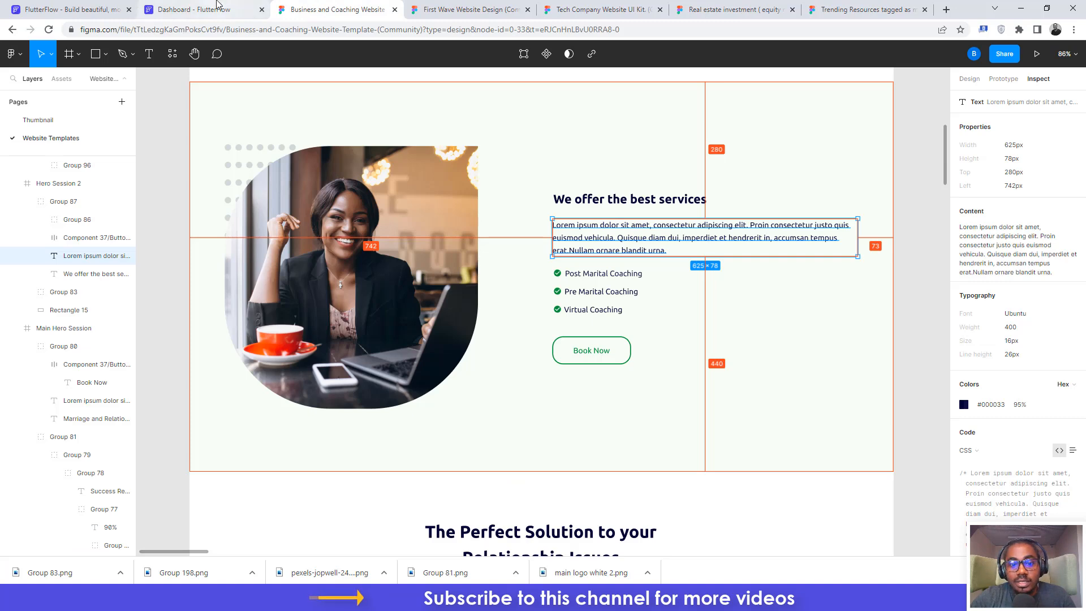
pyautogui.click(198, 9)
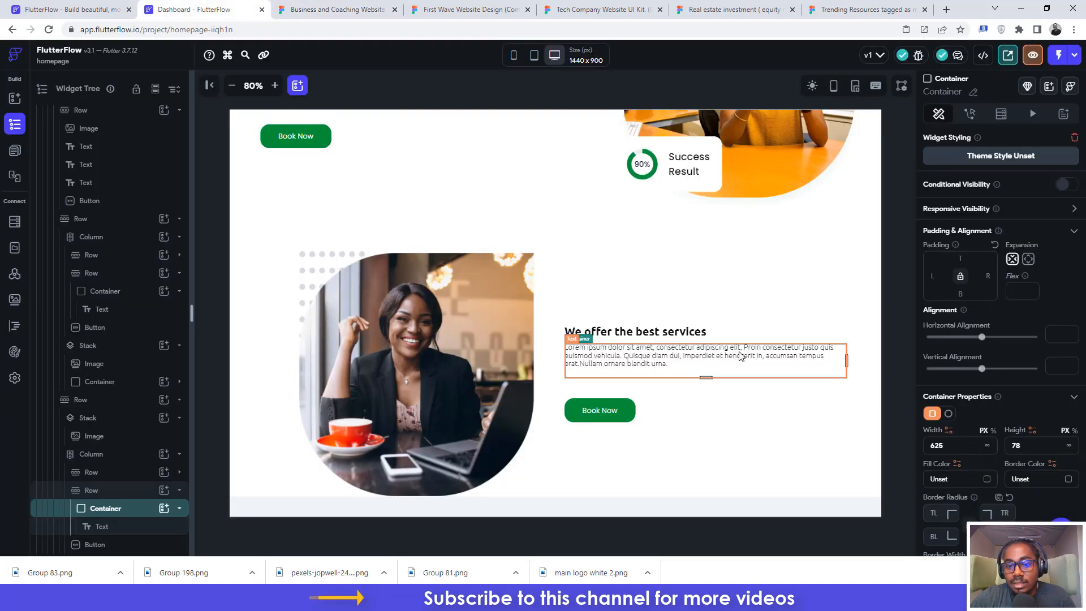
pyautogui.click(801, 376)
pyautogui.scroll(-4, 969, 415)
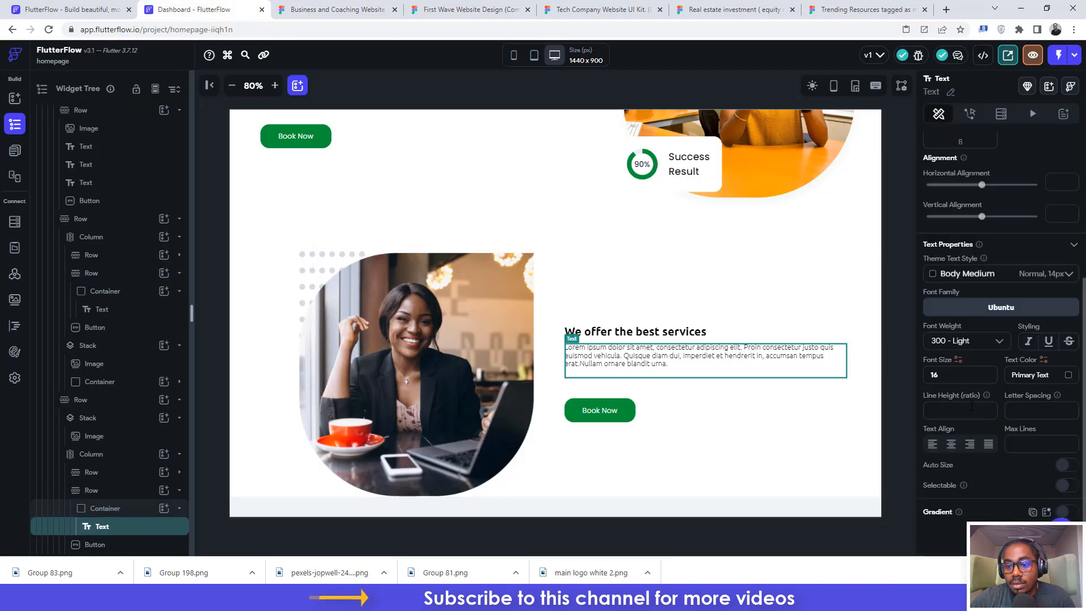
pyautogui.click(956, 341)
pyautogui.click(954, 369)
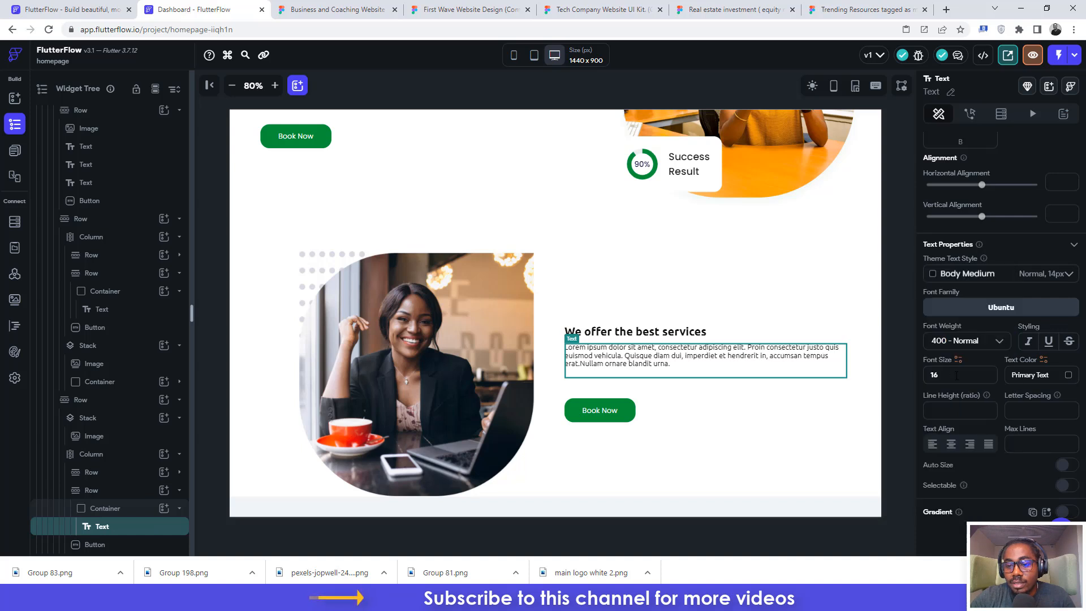
pyautogui.click(337, 9)
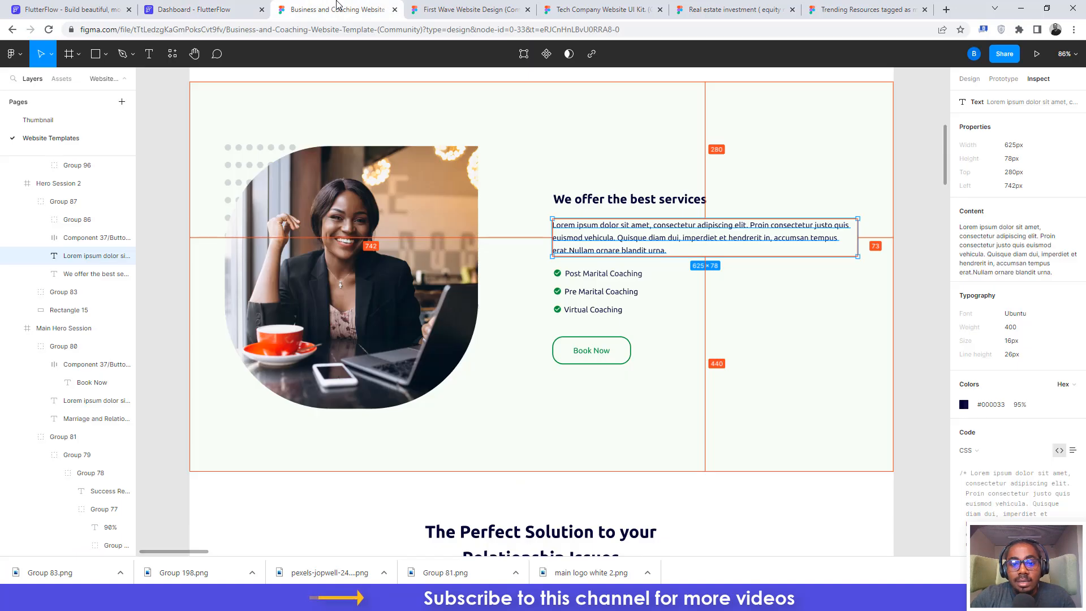
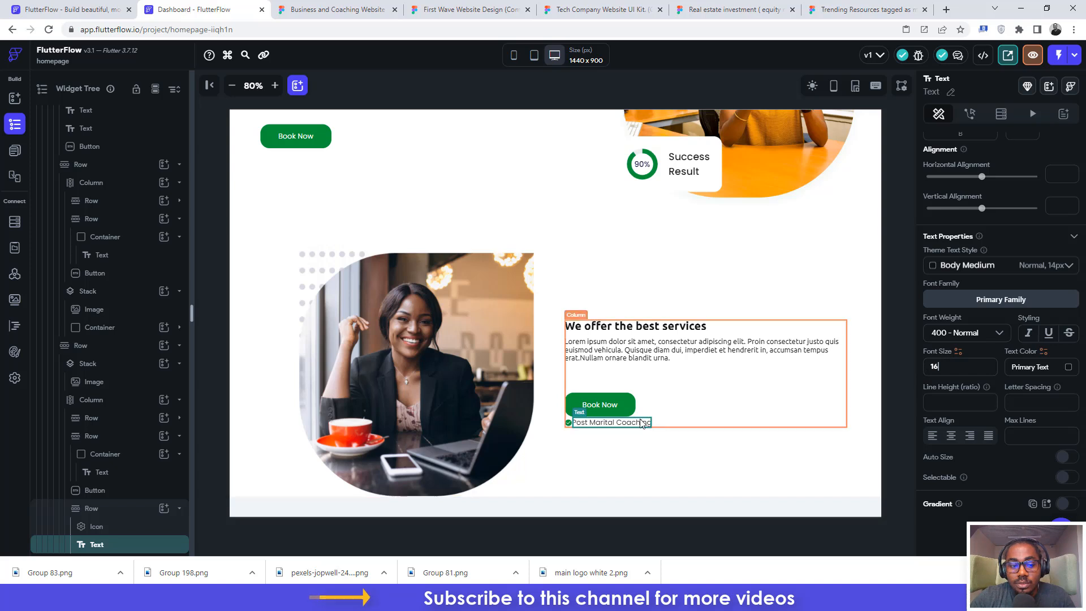
# Step: Move the Book Now button below the "Post Marital Coaching" row in the services column
pyautogui.click(108, 515)
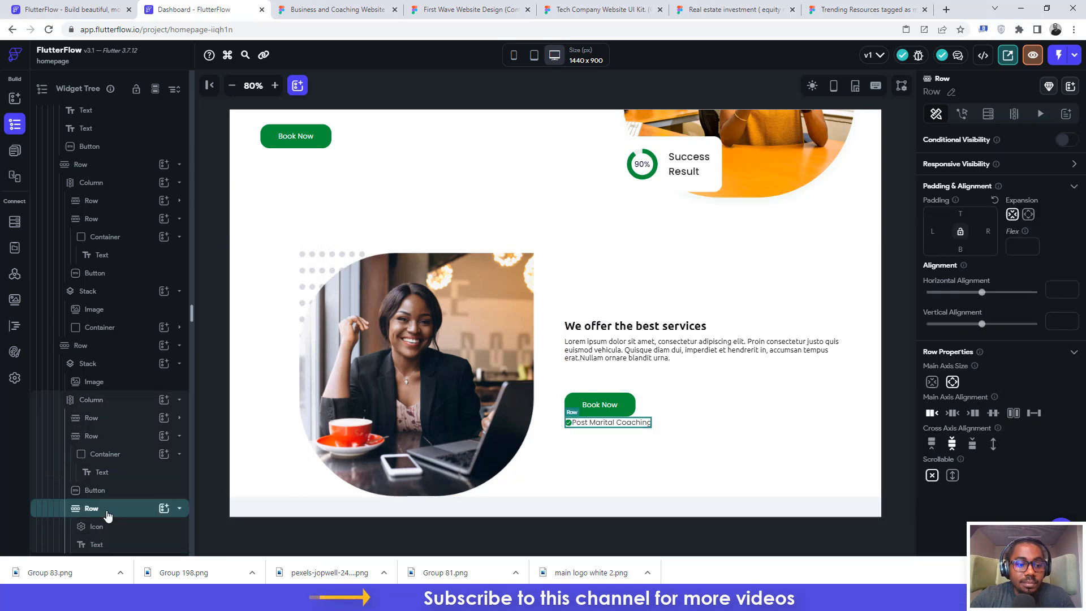
pyautogui.click(107, 515)
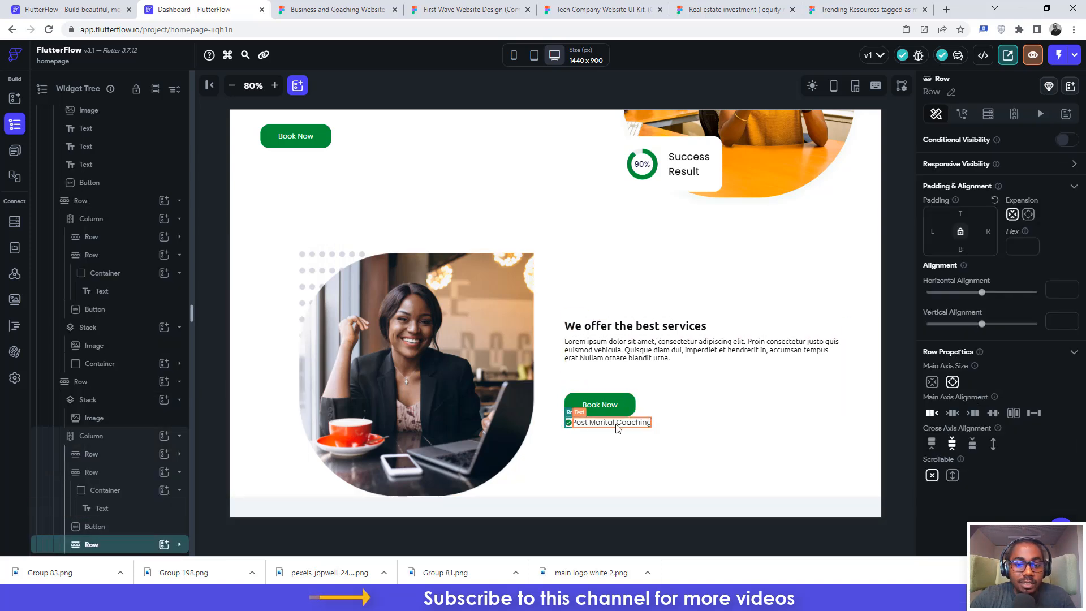
pyautogui.click(95, 528)
pyautogui.moveTo(97, 528); pyautogui.dragTo(95, 549)
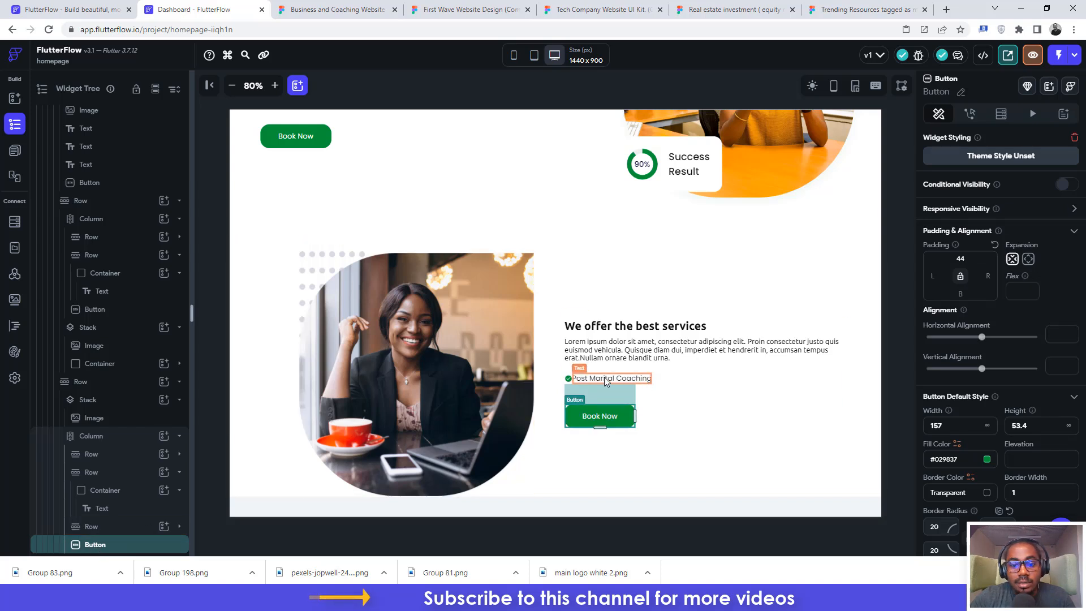
# Step: Duplicate the "Post Marital Coaching" row twice to make three checklist rows
pyautogui.click(91, 527)
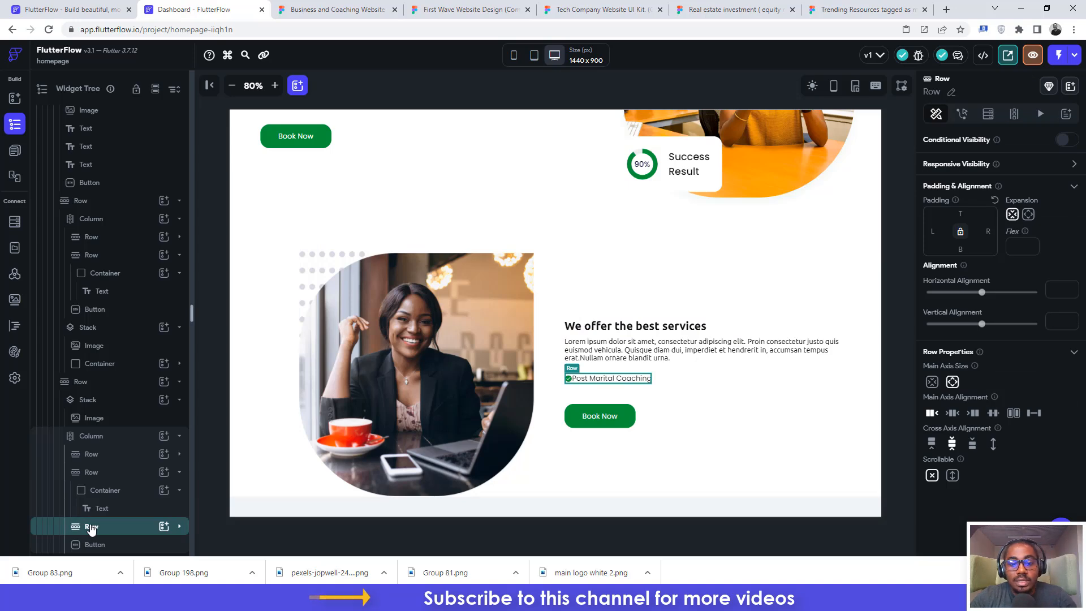
pyautogui.hotkey('ctrl', 'd')
pyautogui.hotkey('ctrl', 'd')
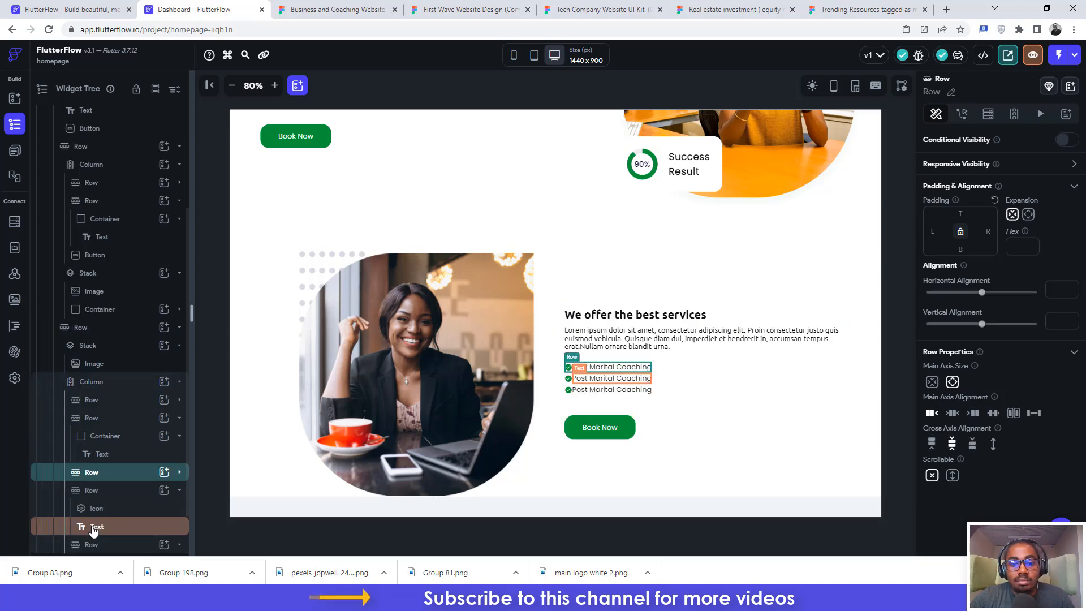
# Step: Copy the "Virtual Coaching" label from Figma and use it to replace the third checklist row's text in FlutterFlow
pyautogui.click(302, 6)
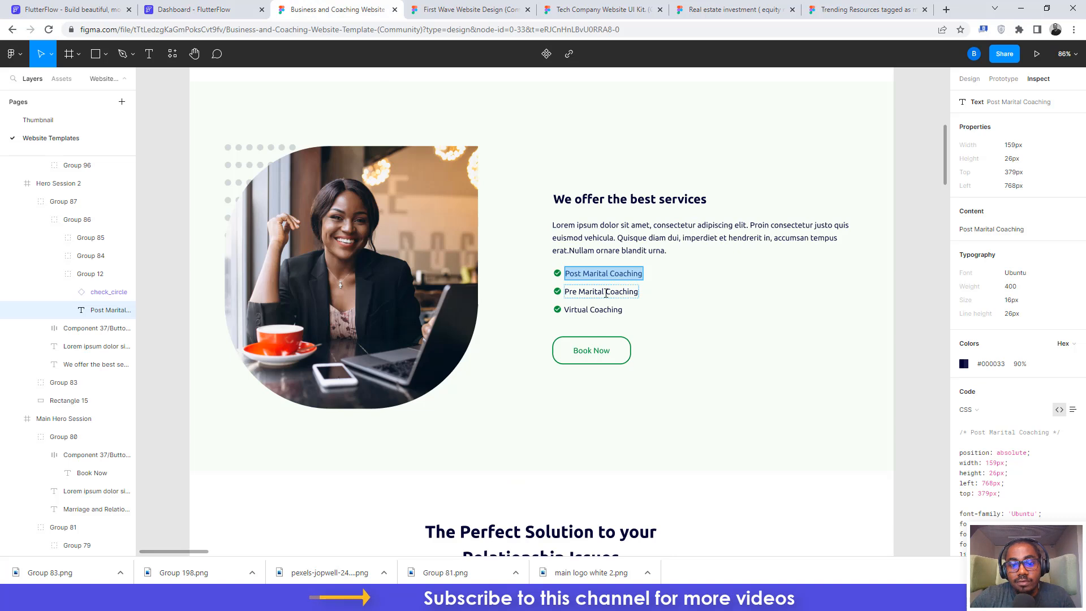
pyautogui.click(598, 292)
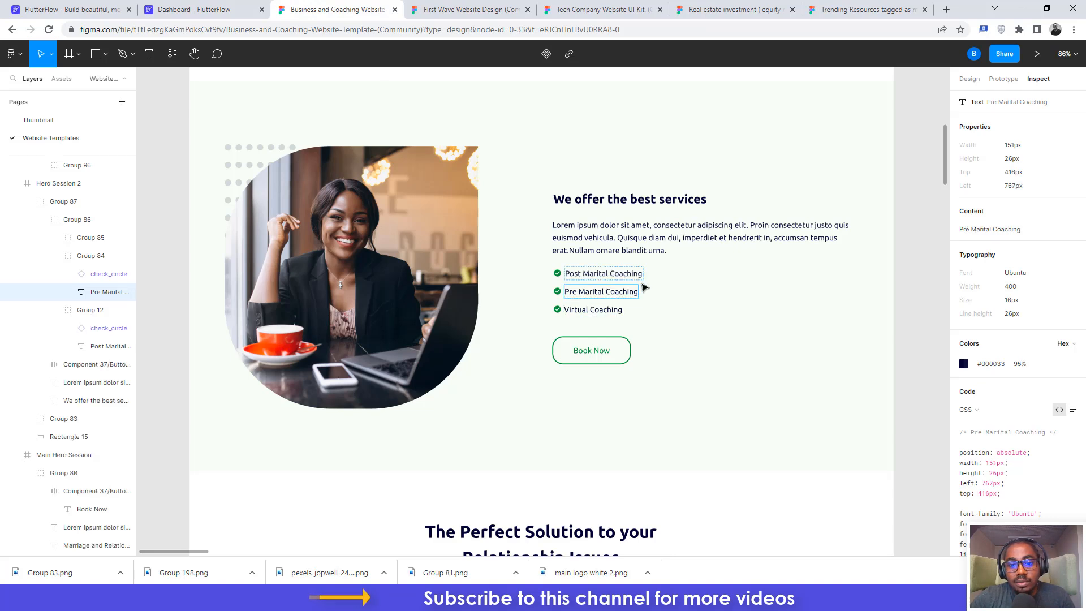
pyautogui.click(578, 311)
pyautogui.doubleClick(573, 309)
pyautogui.hotkey('ctrl', 'c')
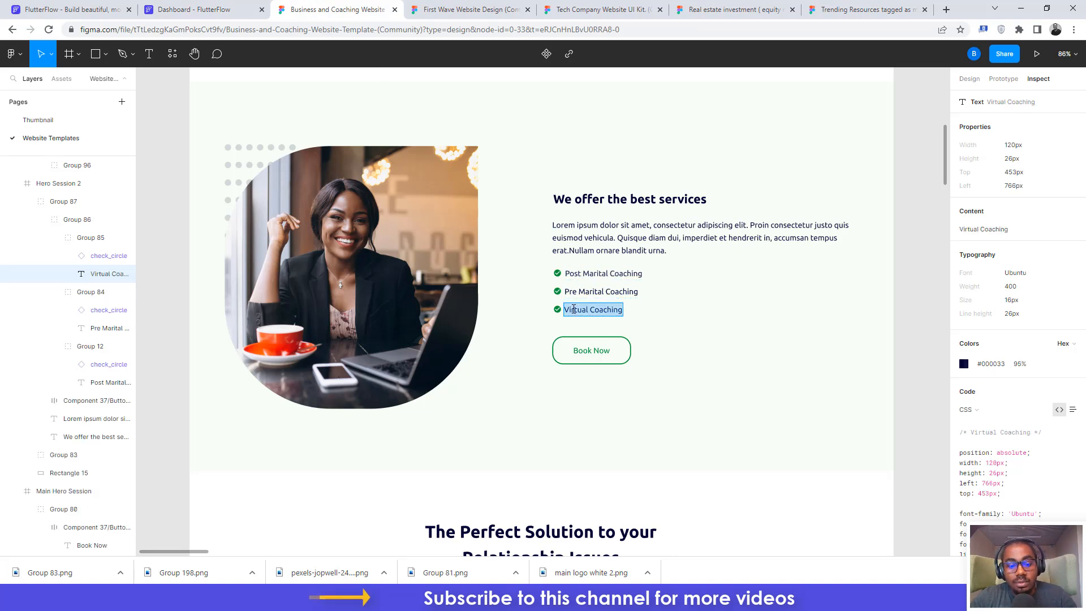
pyautogui.click(192, 9)
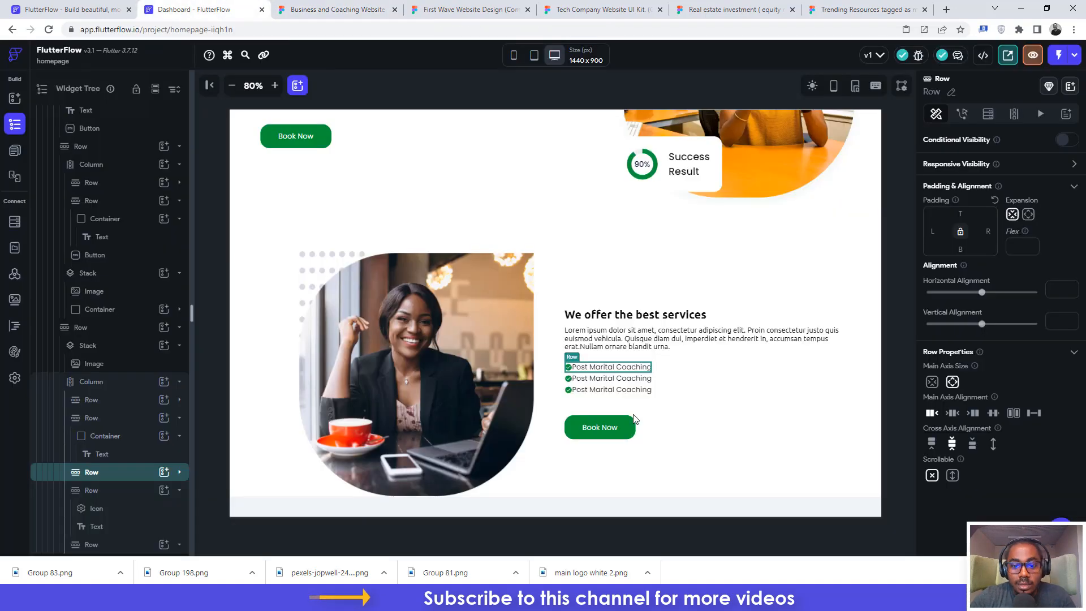
pyautogui.click(610, 389)
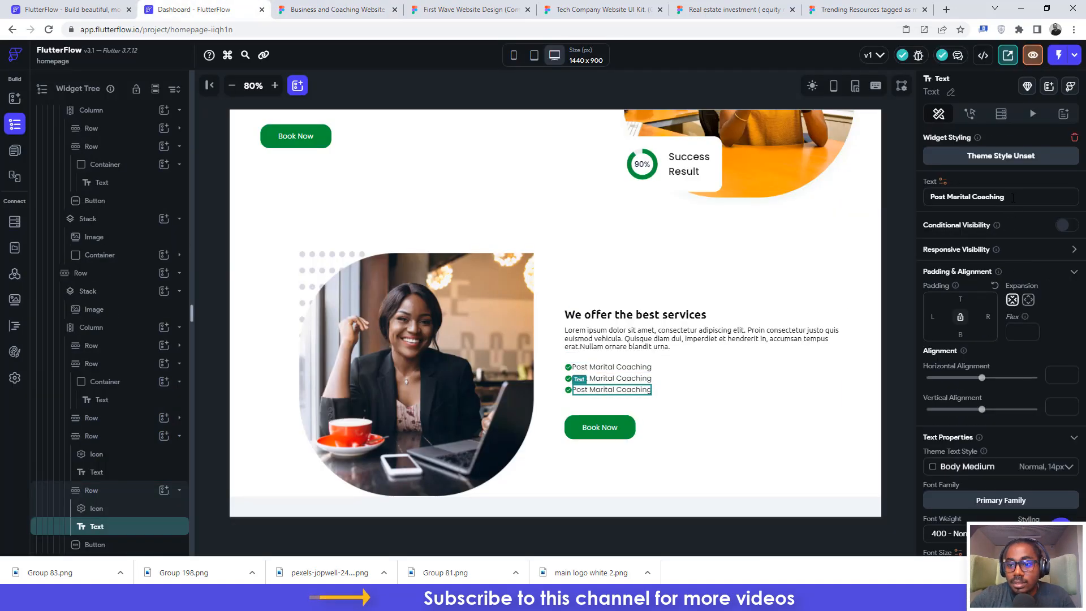
pyautogui.moveTo(1006, 197); pyautogui.dragTo(929, 196)
pyautogui.hotkey('ctrl', 'v')
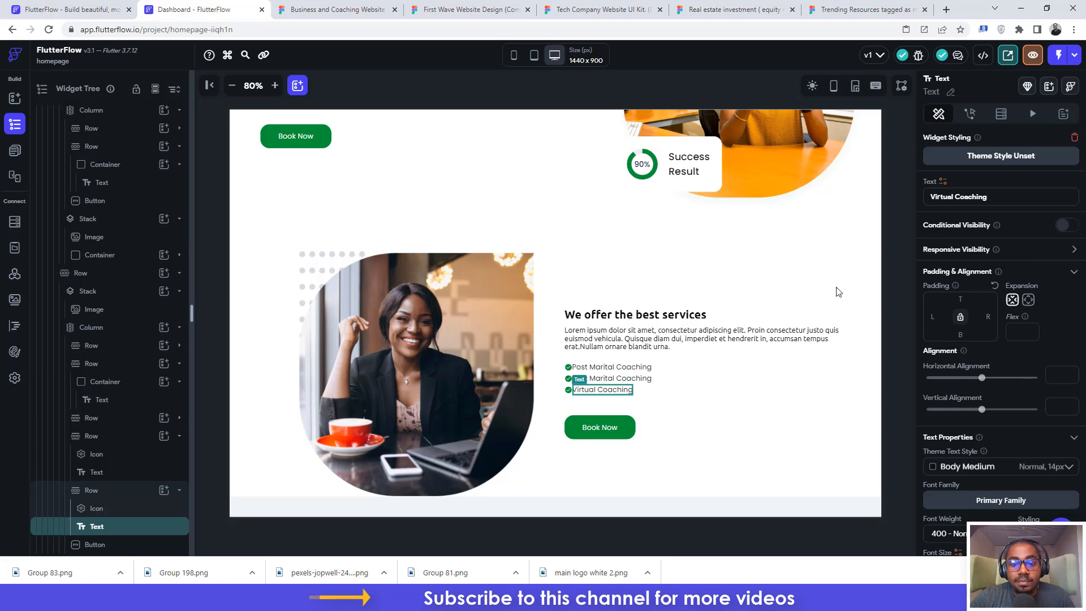
# Step: Measure the gap between checklist items in Figma, then set the top padding of the third and second checklist rows in FlutterFlow to 11
pyautogui.click(352, 11)
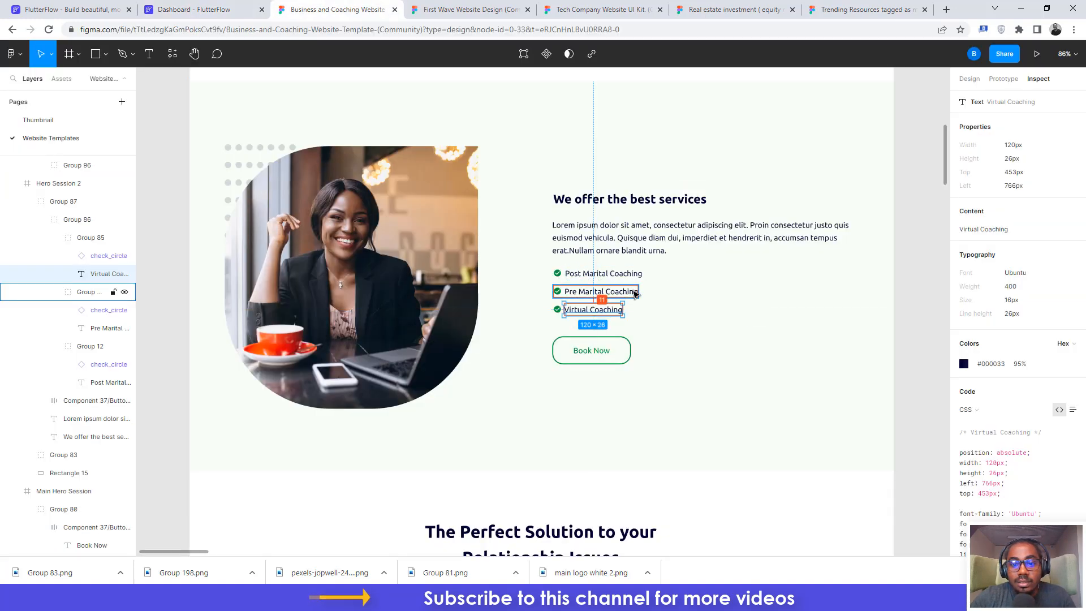
pyautogui.click(633, 292)
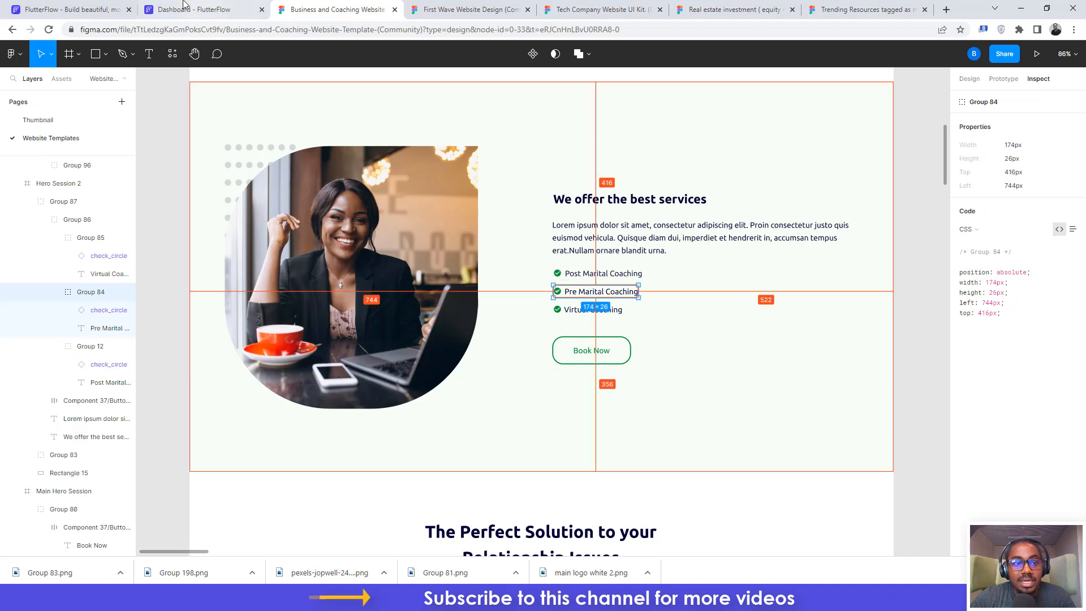
pyautogui.click(190, 10)
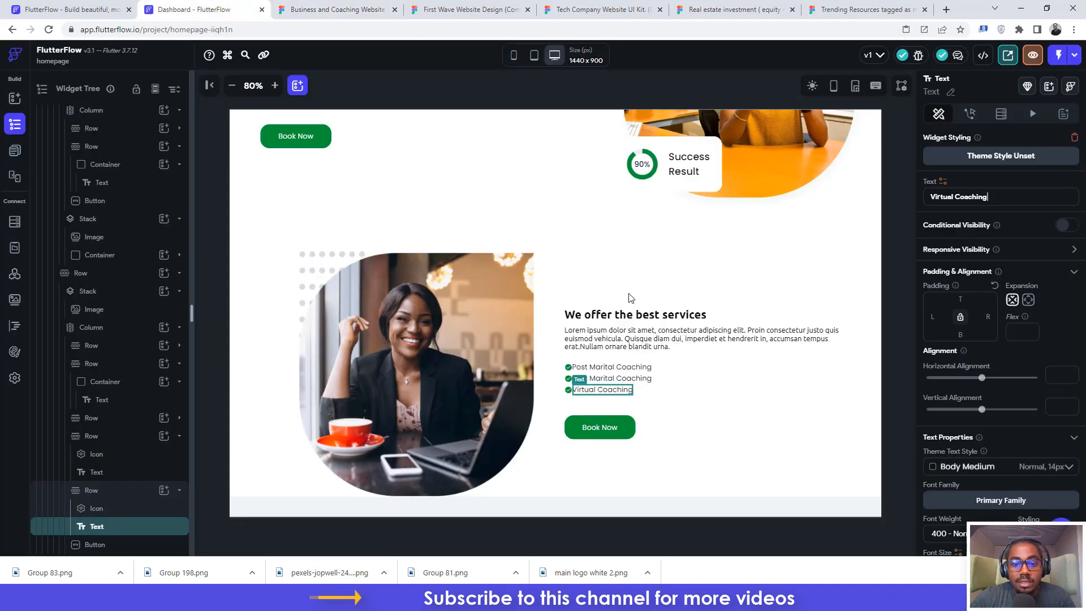
pyautogui.click(102, 496)
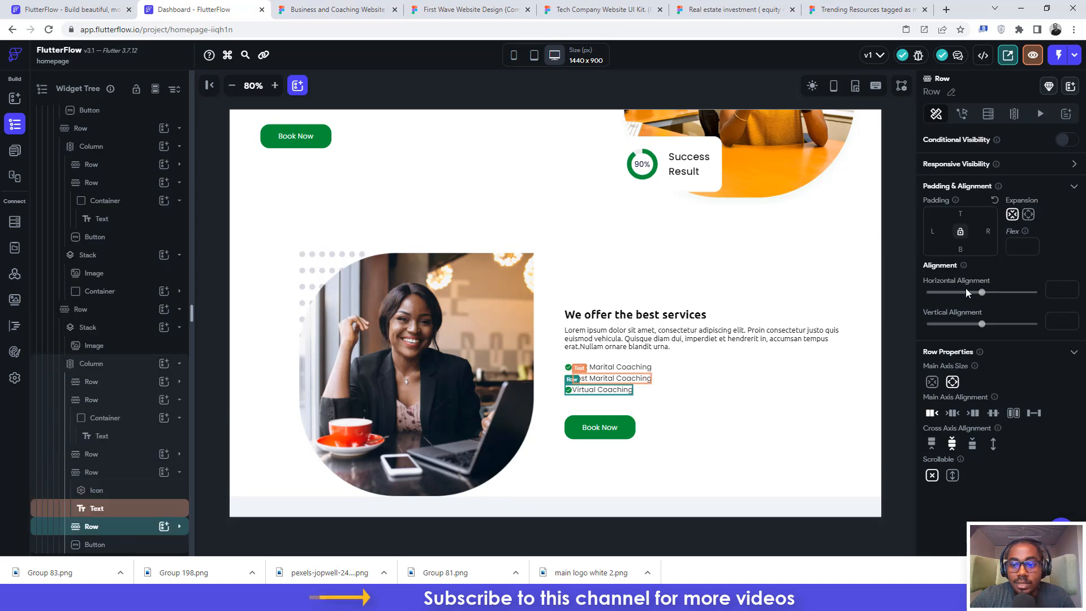
pyautogui.click(960, 213)
pyautogui.write('11')
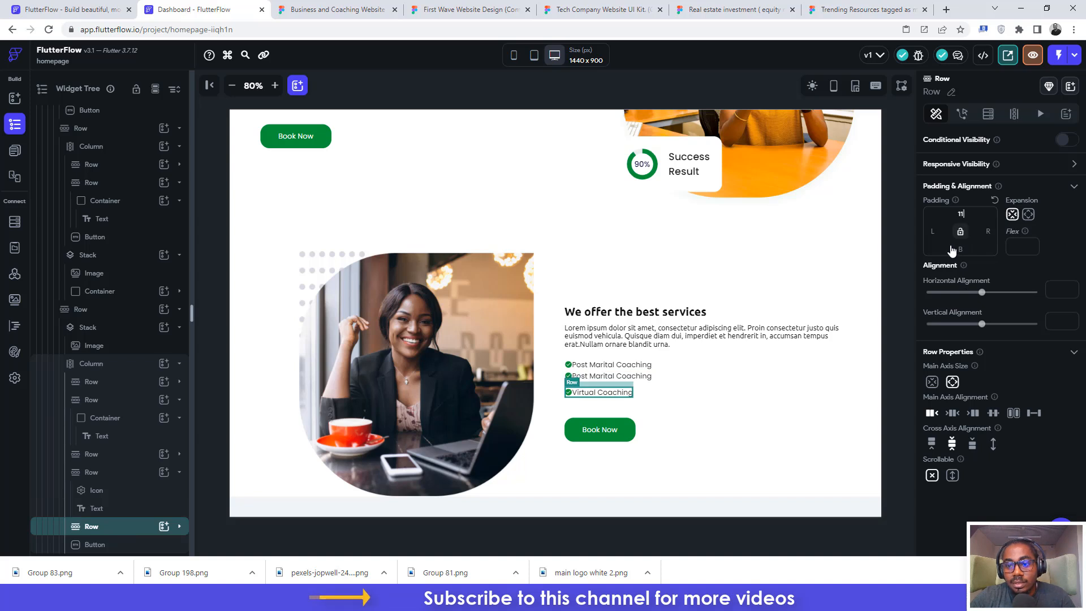
pyautogui.click(91, 474)
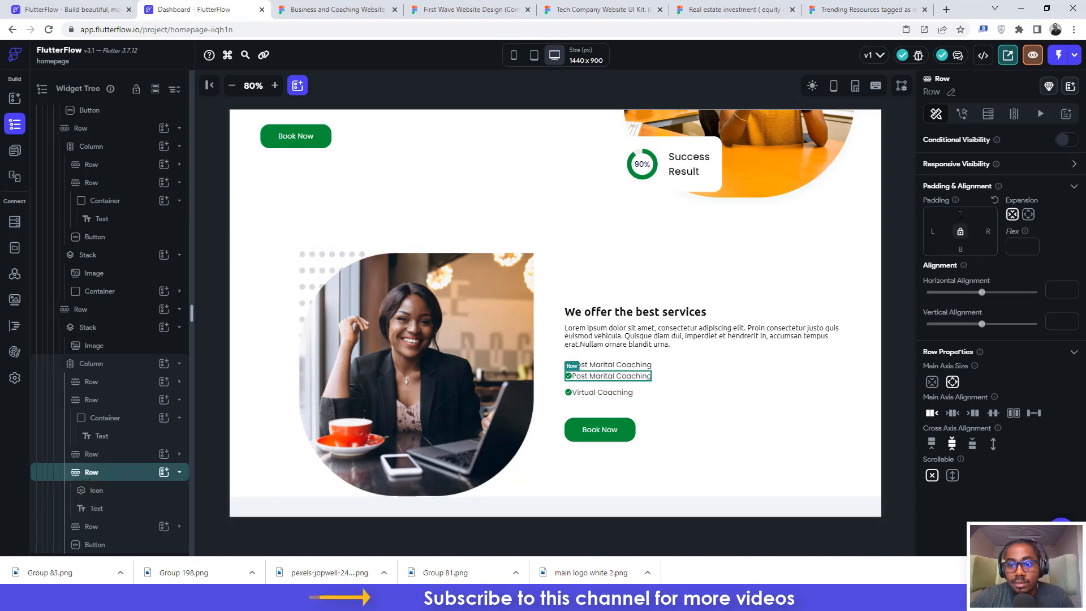
# Step: Measure the gap between the paragraph and first checklist item in Figma, then set the first checklist row's top padding in FlutterFlow to 21
pyautogui.click(338, 9)
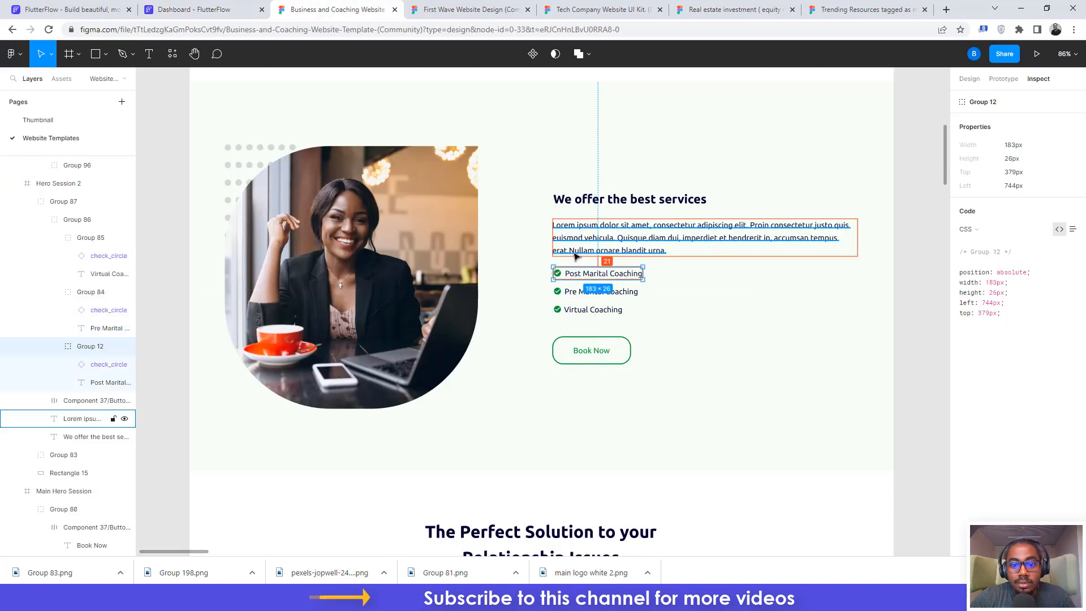
pyautogui.click(204, 9)
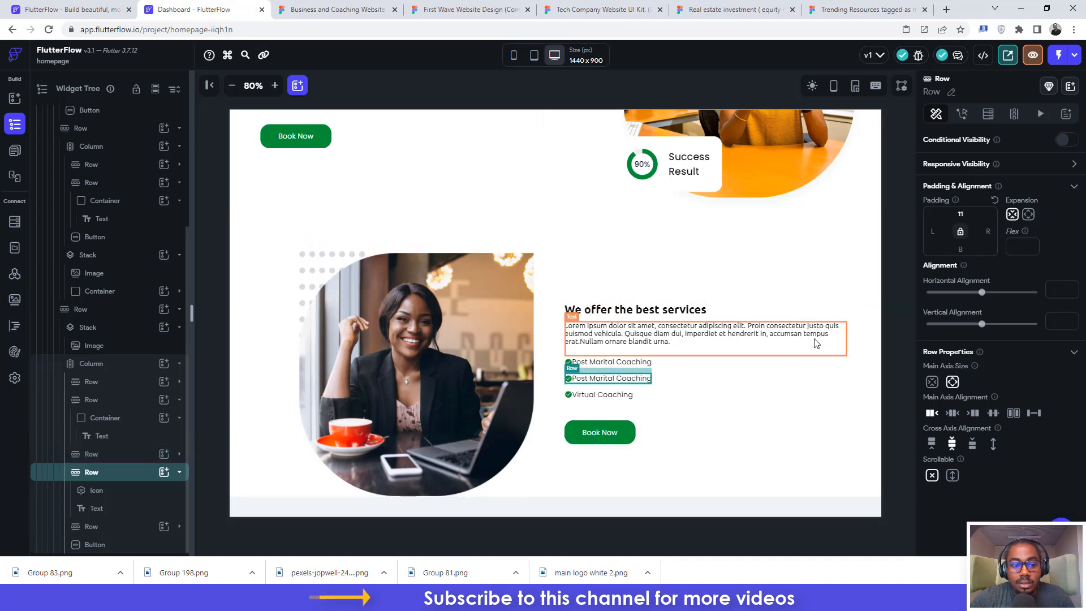
pyautogui.click(80, 456)
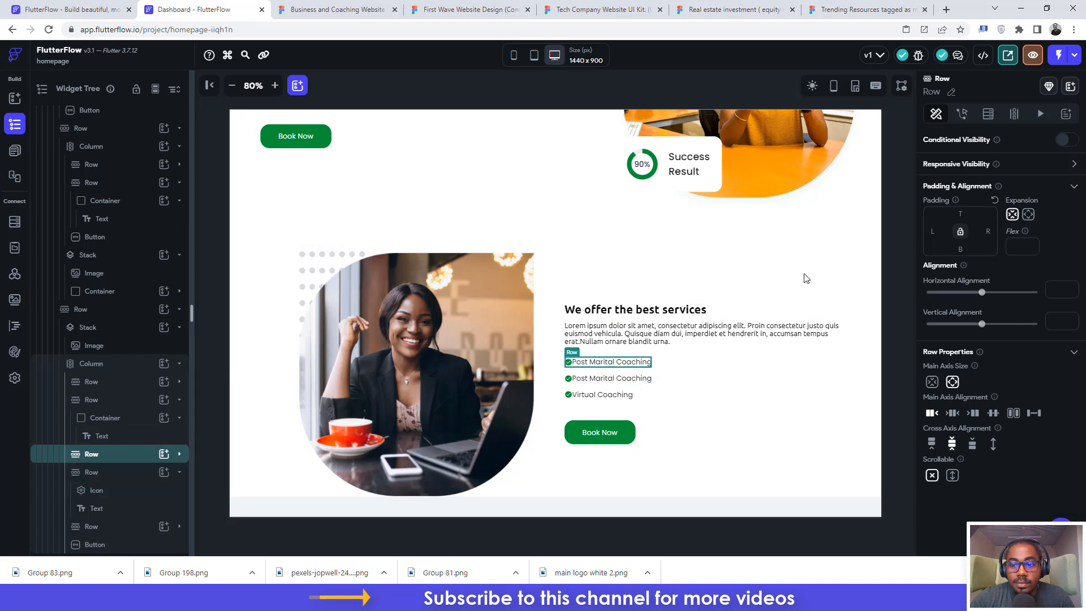
pyautogui.click(960, 214)
pyautogui.write('21')
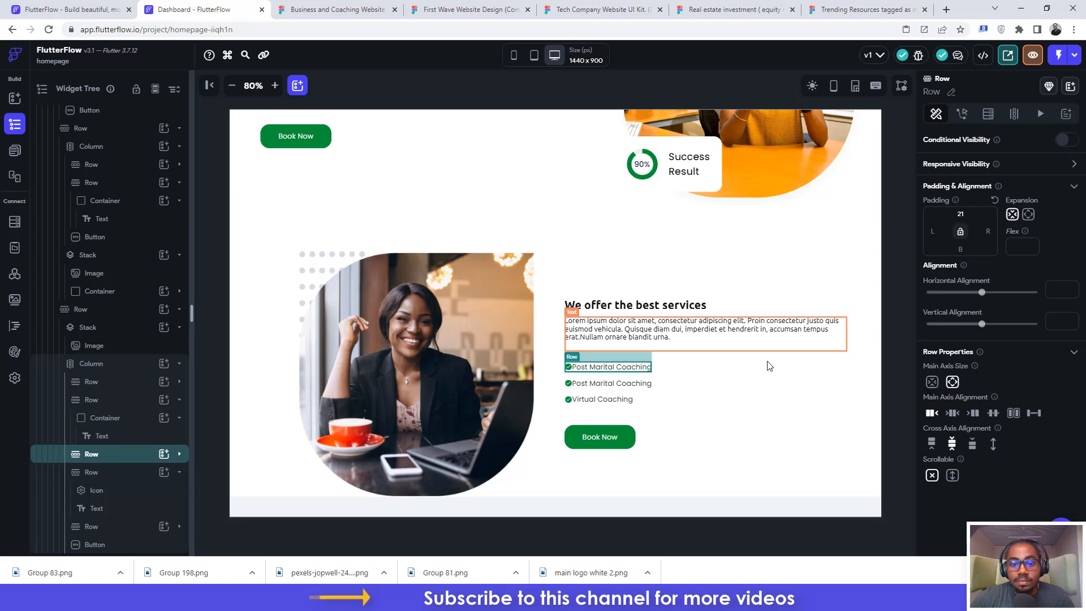
# Step: Check the spacing between the heading and paragraph in Figma, then set the paragraph row's top padding in FlutterFlow to 21
pyautogui.click(345, 4)
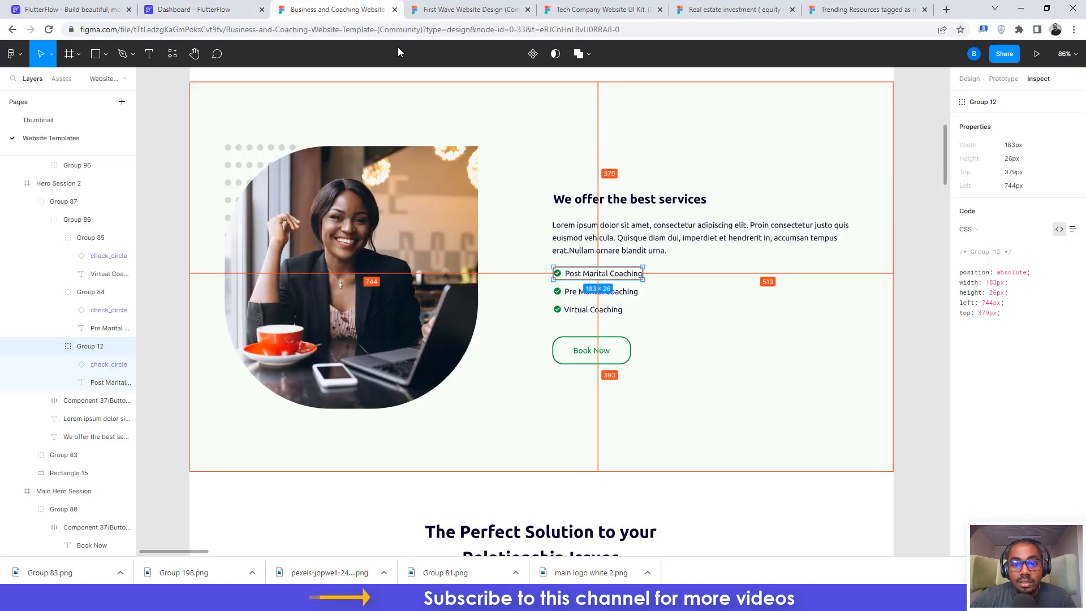
pyautogui.click(595, 230)
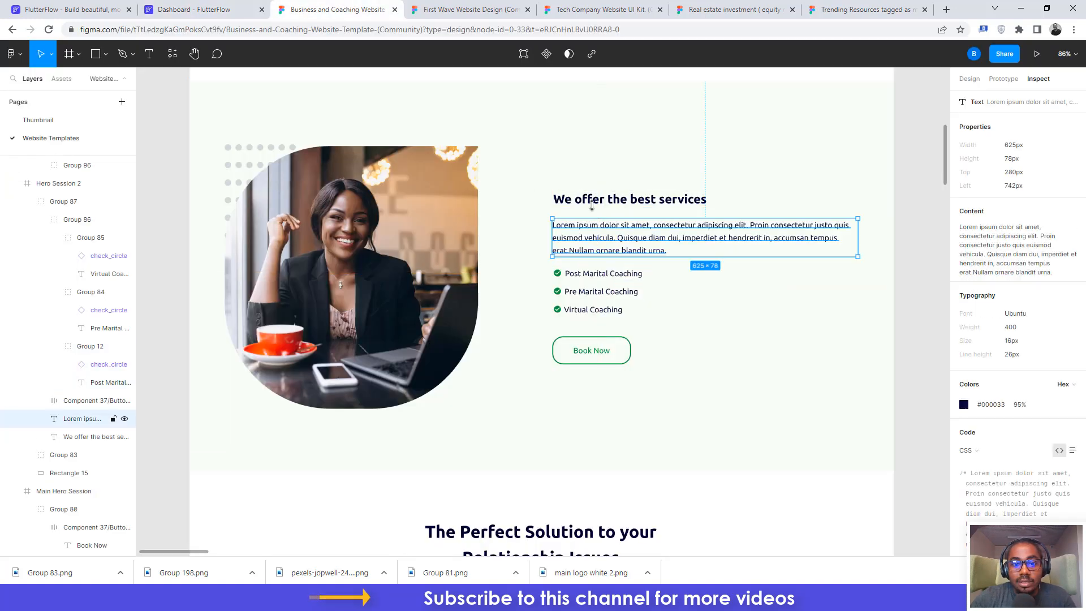
pyautogui.click(215, 5)
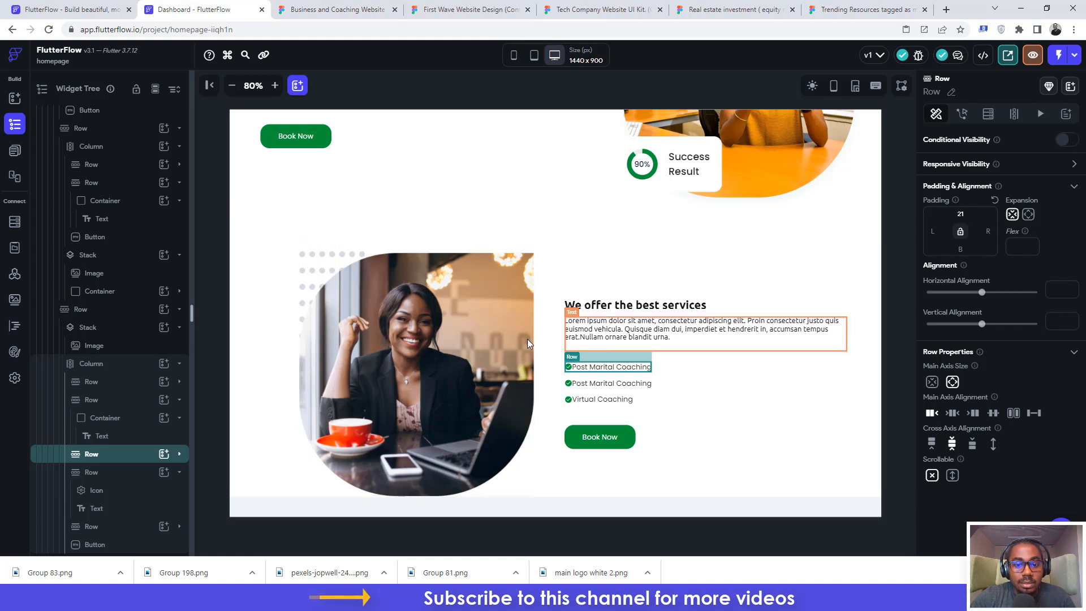
pyautogui.click(101, 433)
pyautogui.click(93, 402)
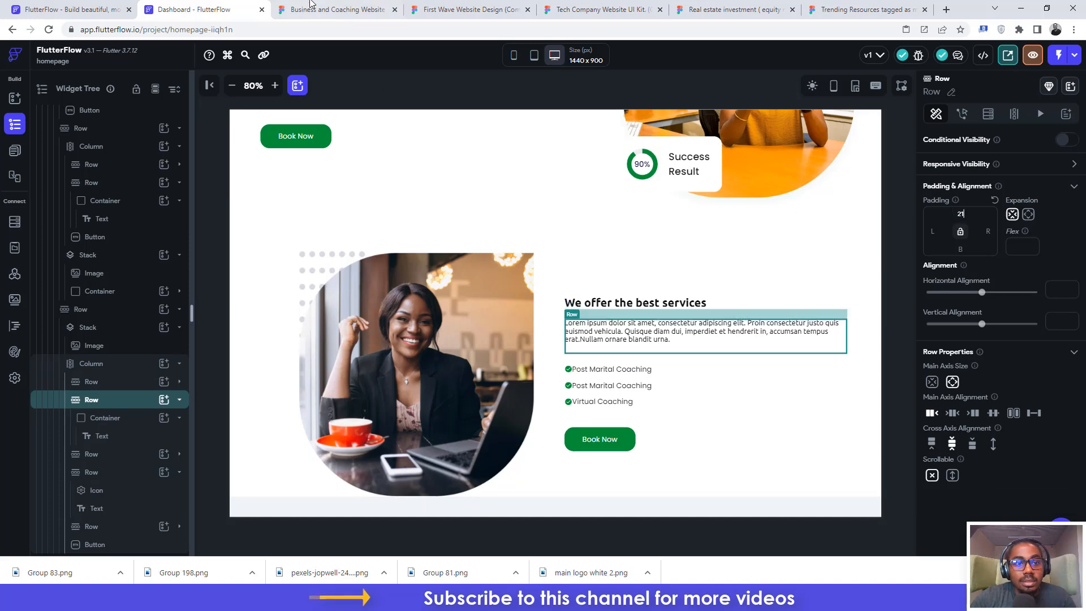
pyautogui.click(334, 9)
pyautogui.hotkey('ctrl', 'shift', 'Tab')
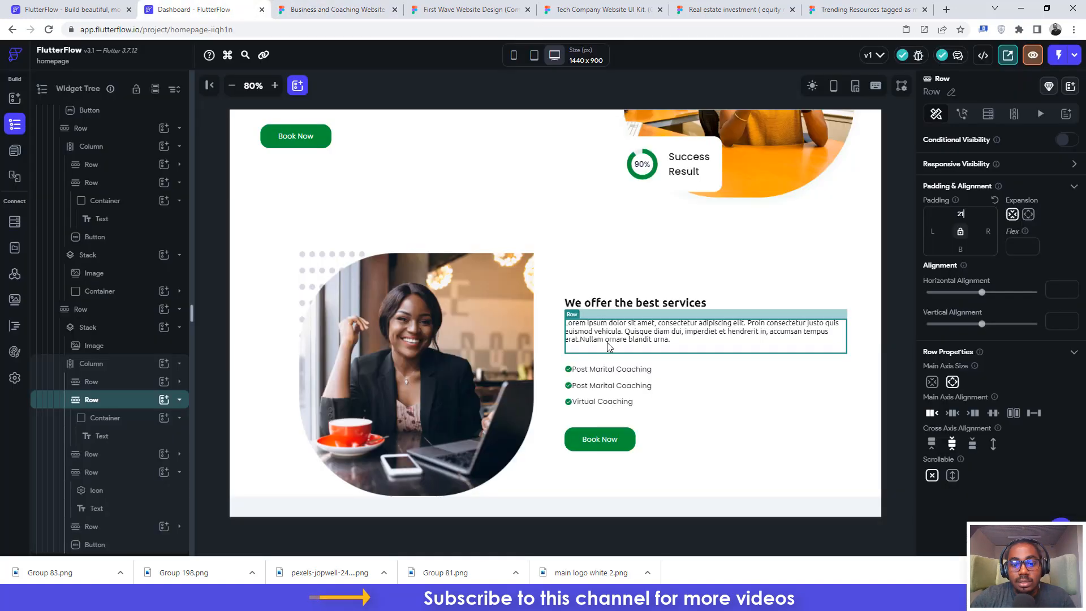
# Step: Copy the Book Now button's green #029837 from Figma, then set the FlutterFlow button's fill color to Secondary Background
pyautogui.click(624, 445)
pyautogui.hotkey('ctrl', 'Tab')
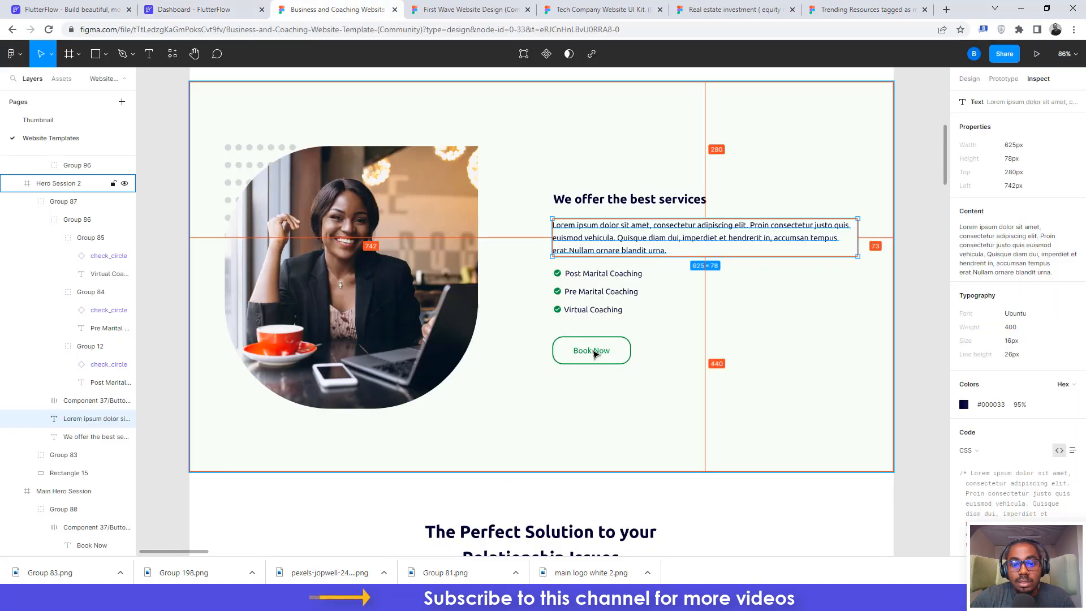
pyautogui.click(615, 349)
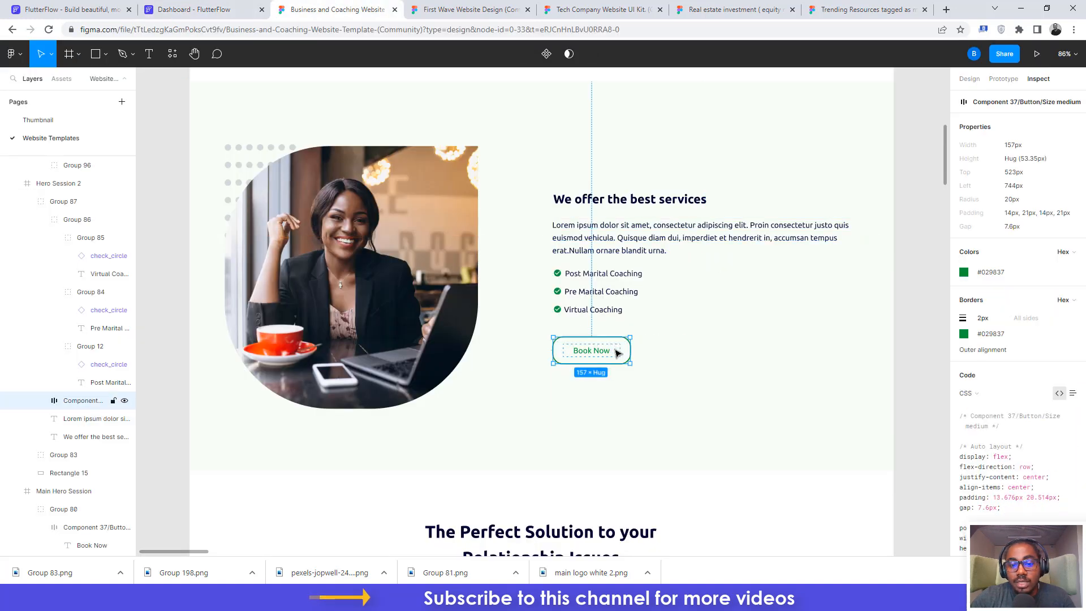
pyautogui.click(991, 273)
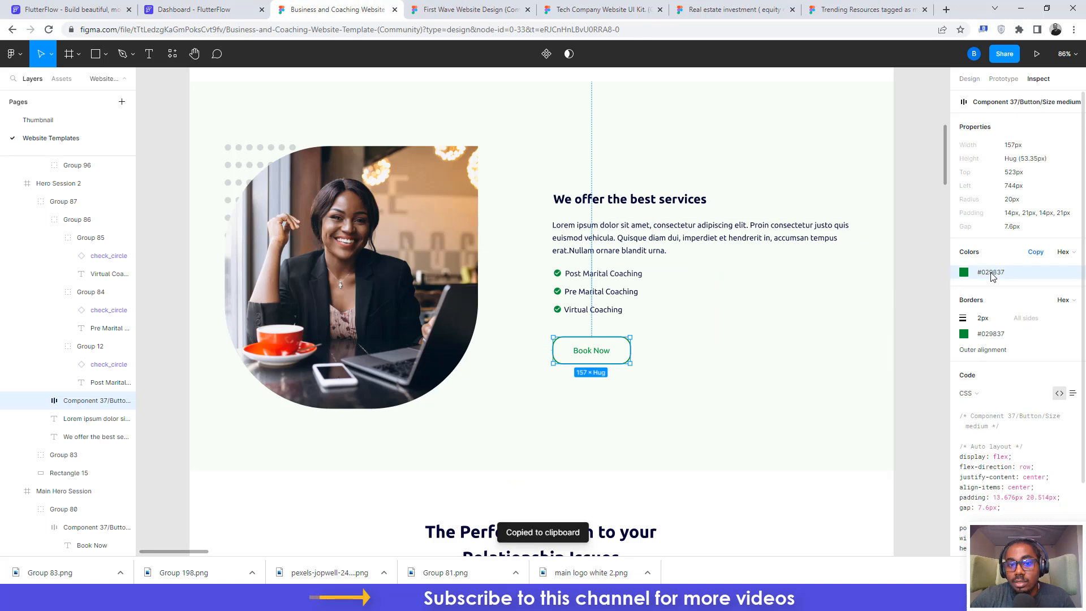
pyautogui.click(248, 10)
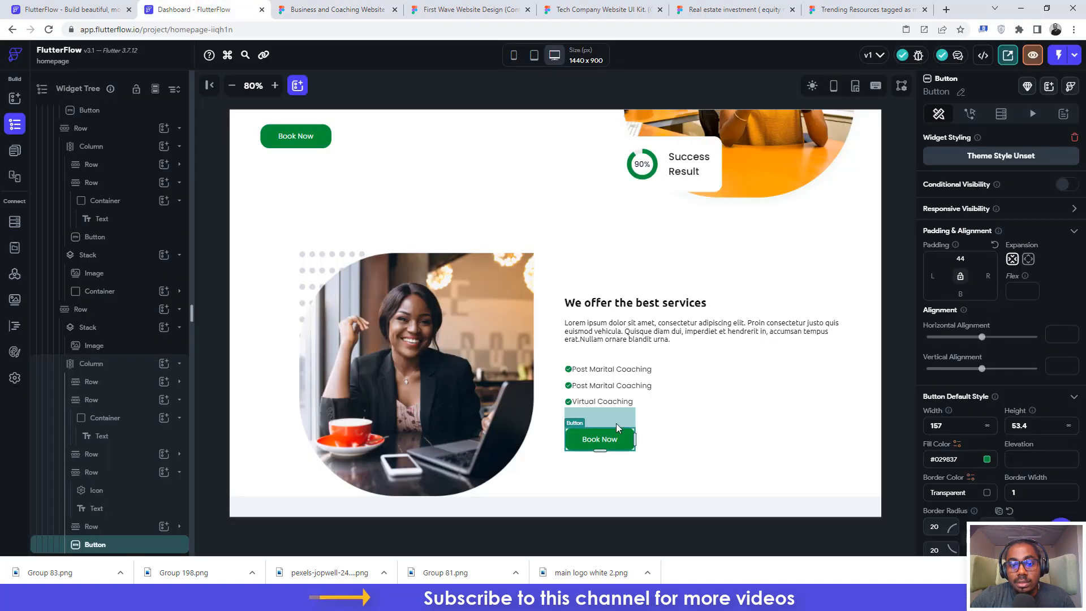
pyautogui.click(986, 459)
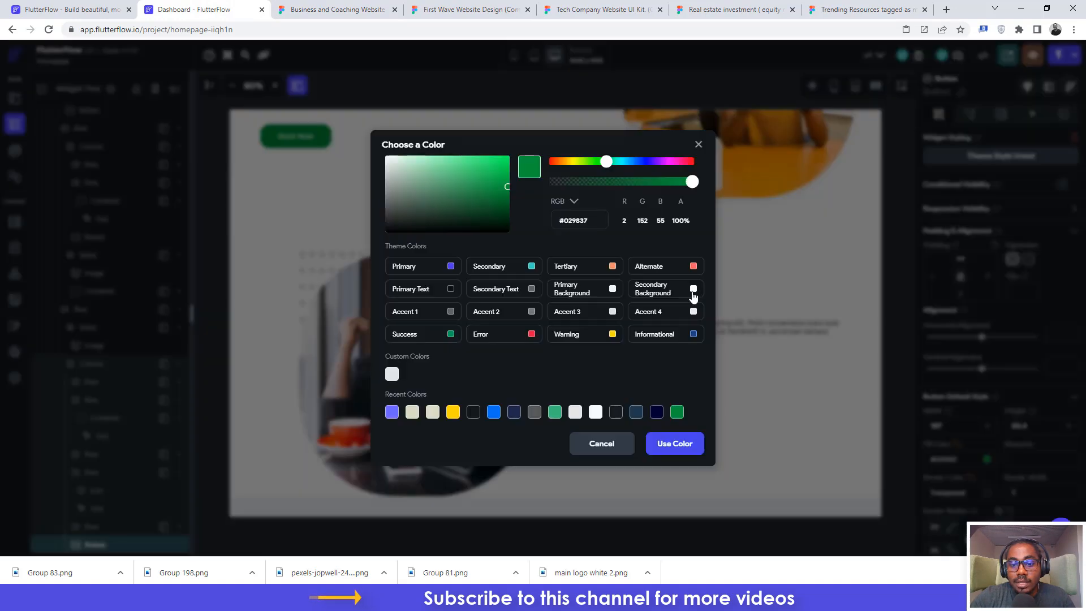
pyautogui.click(694, 290)
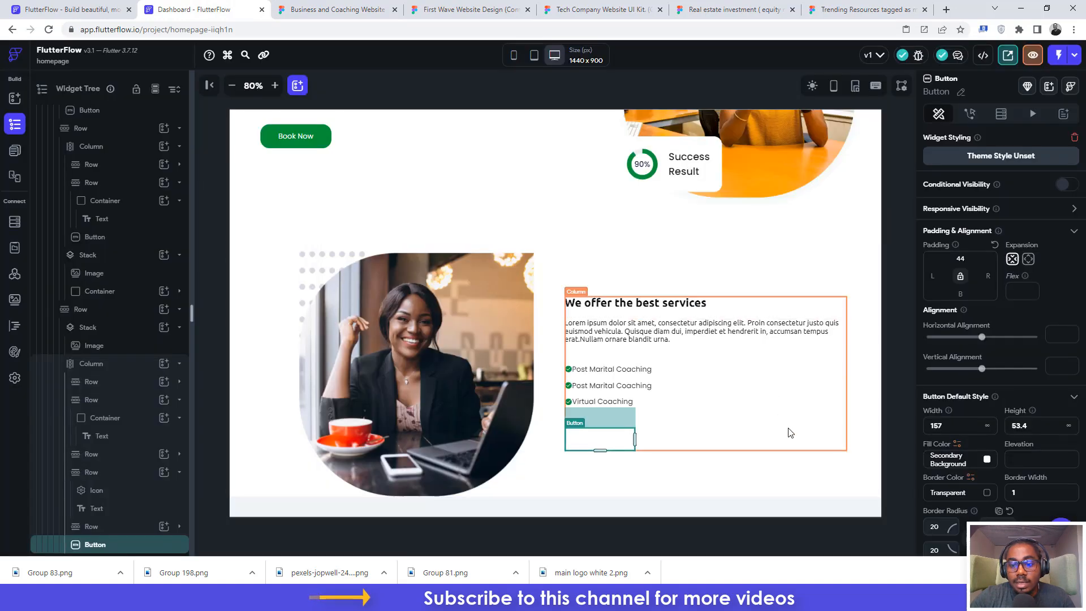
# Step: Set the services section's Book Now button border color and text color to #029837, and return to Figma to compare the design
pyautogui.scroll(-3, 965, 444)
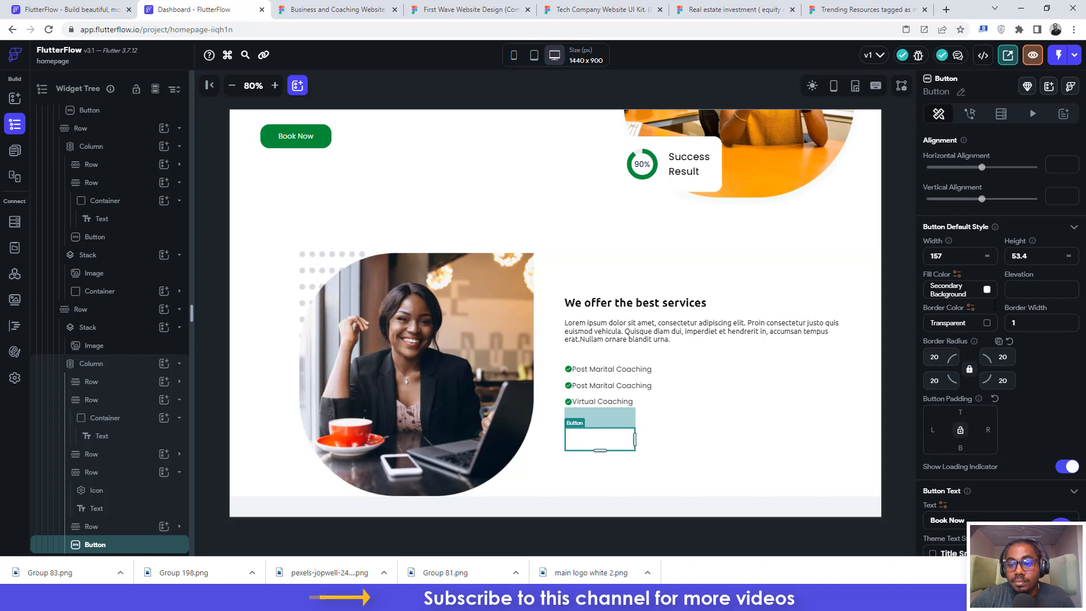
pyautogui.click(945, 323)
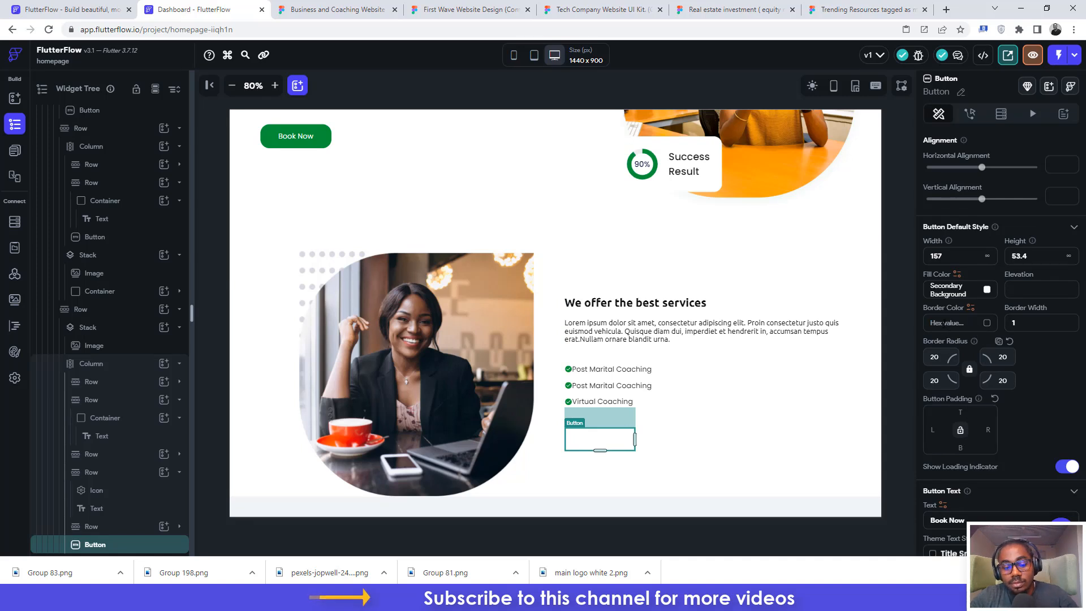
pyautogui.hotkey('ctrl', 'v')
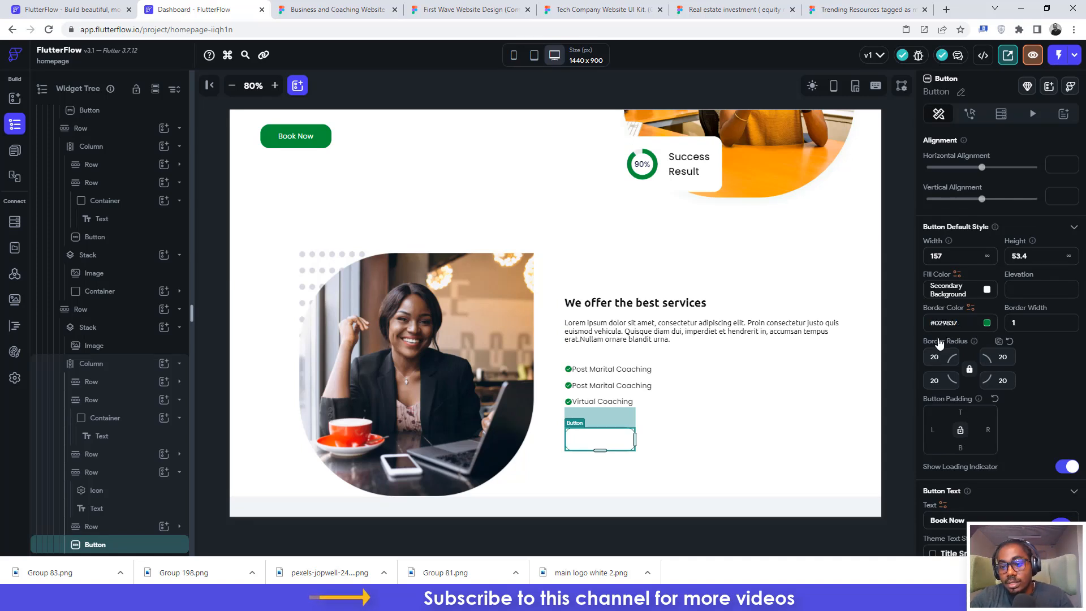
pyautogui.scroll(-6, 949, 380)
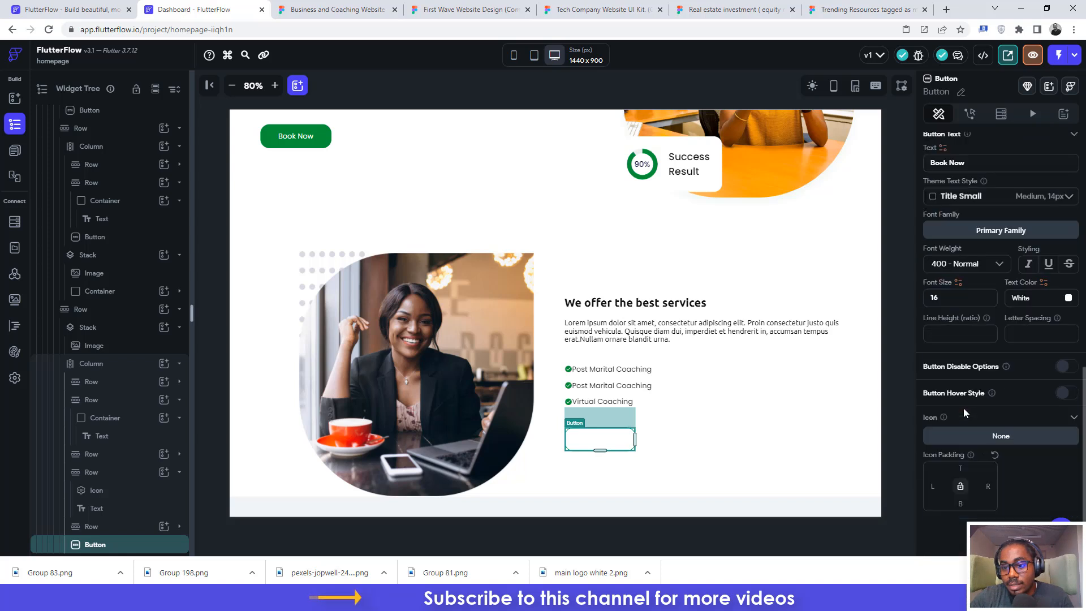
pyautogui.click(1026, 297)
pyautogui.hotkey('ctrl', 'v')
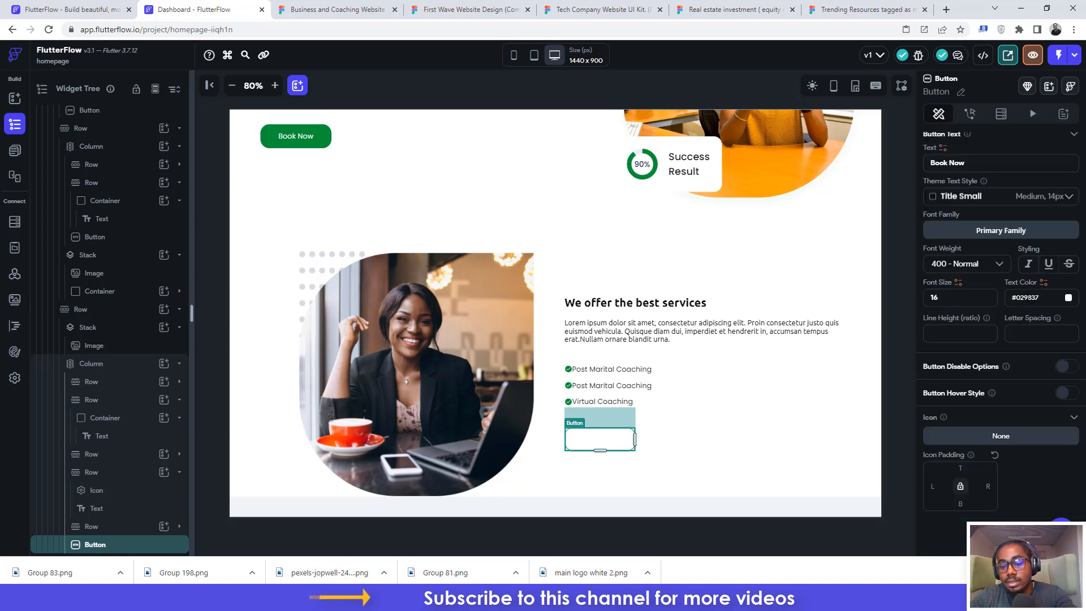
pyautogui.click(317, 9)
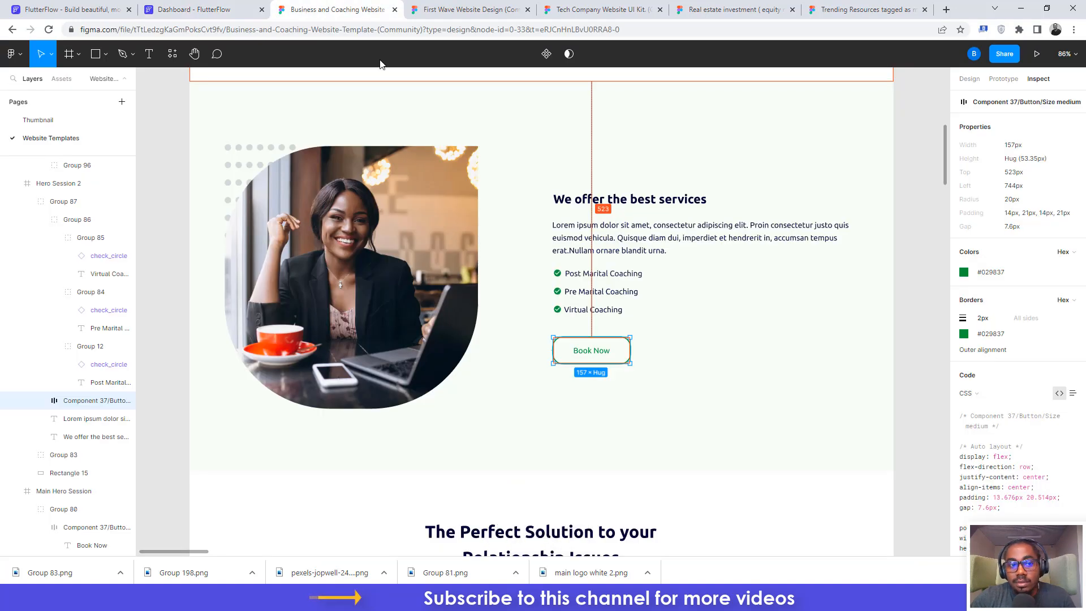
pyautogui.click(221, 9)
pyautogui.click(693, 411)
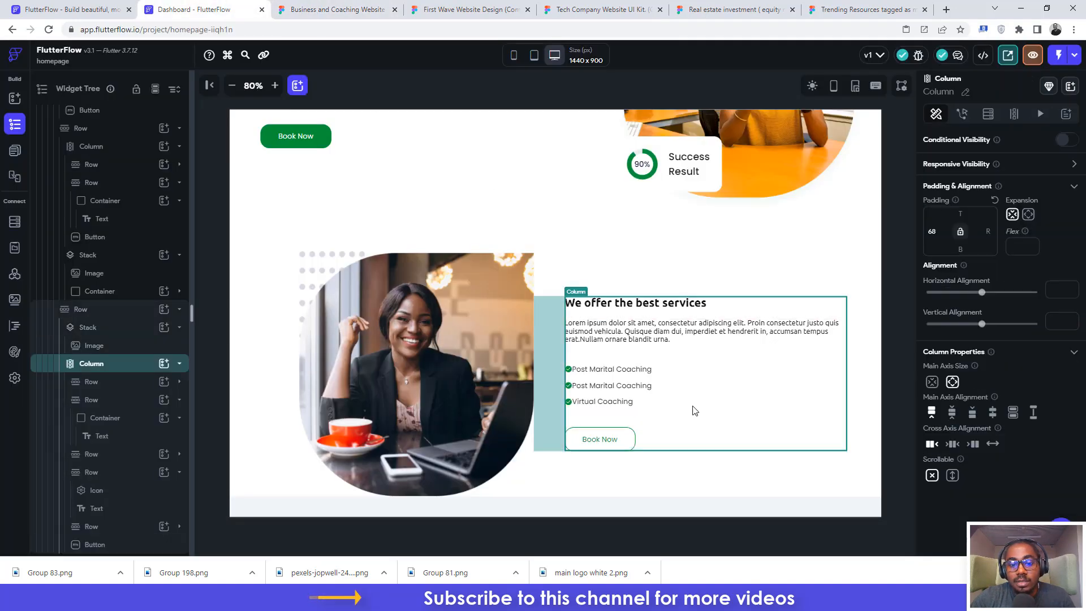
pyautogui.click(725, 467)
pyautogui.click(346, 5)
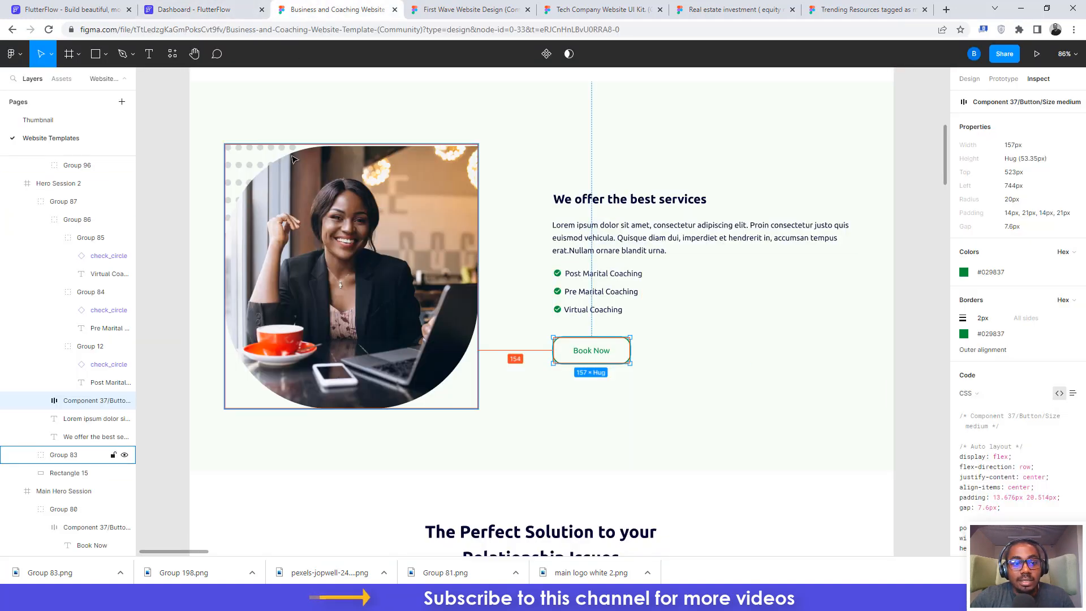
# Step: Measure the photo's distance from the services section's left edge in Figma, then set the image stack's left padding in FlutterFlow to 72
pyautogui.click(273, 159)
pyautogui.click(257, 154)
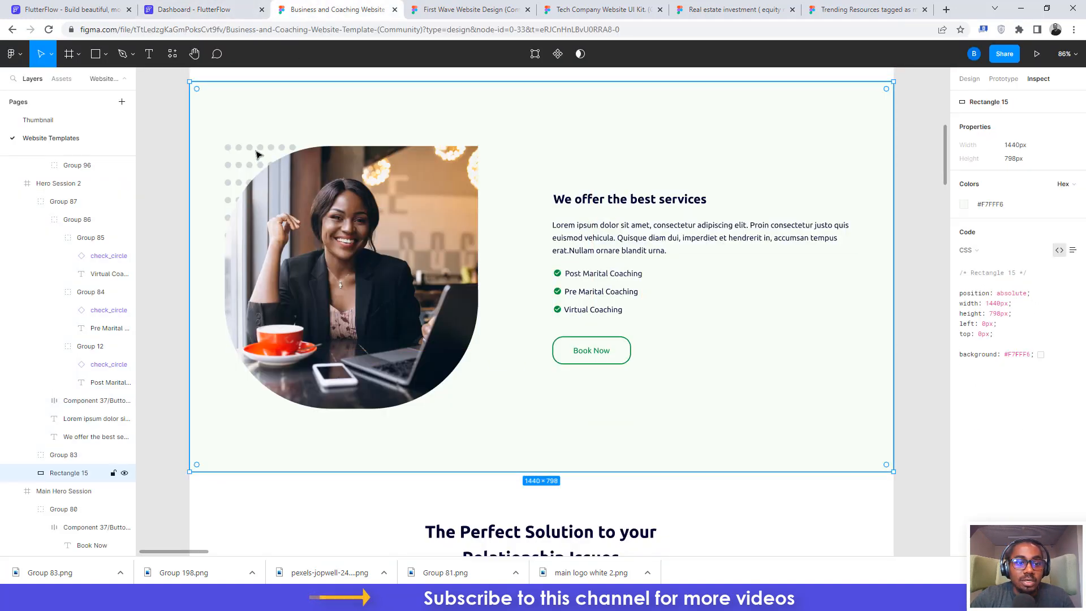
pyautogui.doubleClick(258, 154)
pyautogui.doubleClick(151, 141)
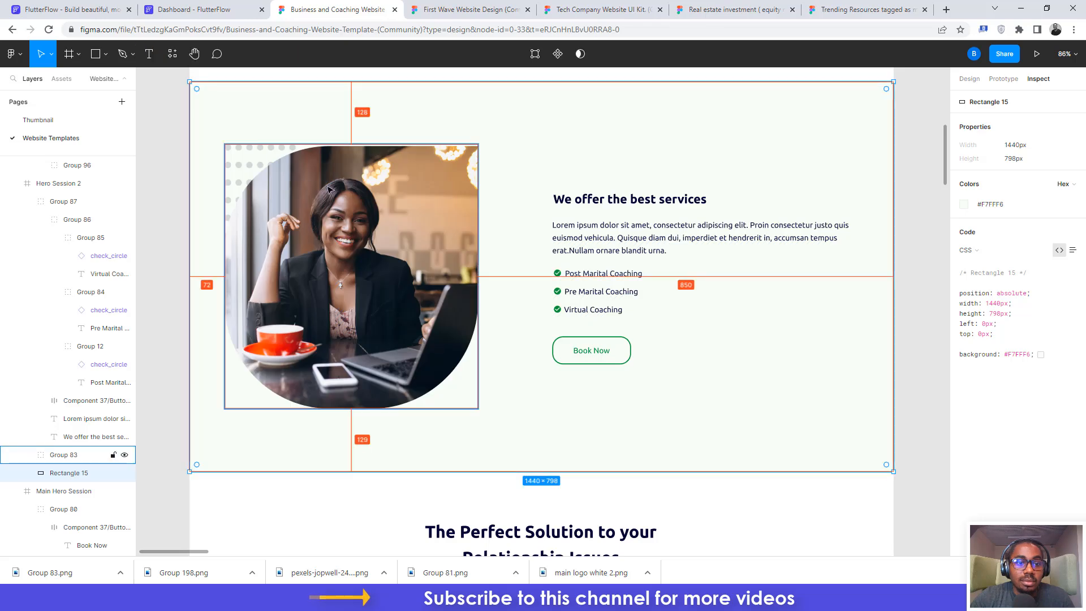
pyautogui.click(328, 187)
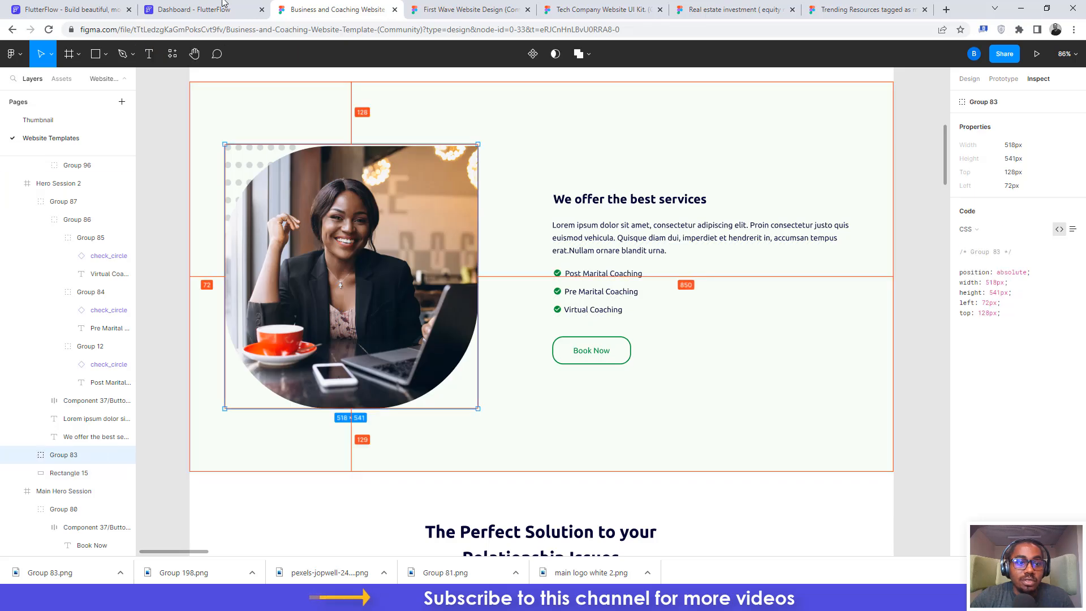
pyautogui.click(195, 10)
pyautogui.click(335, 307)
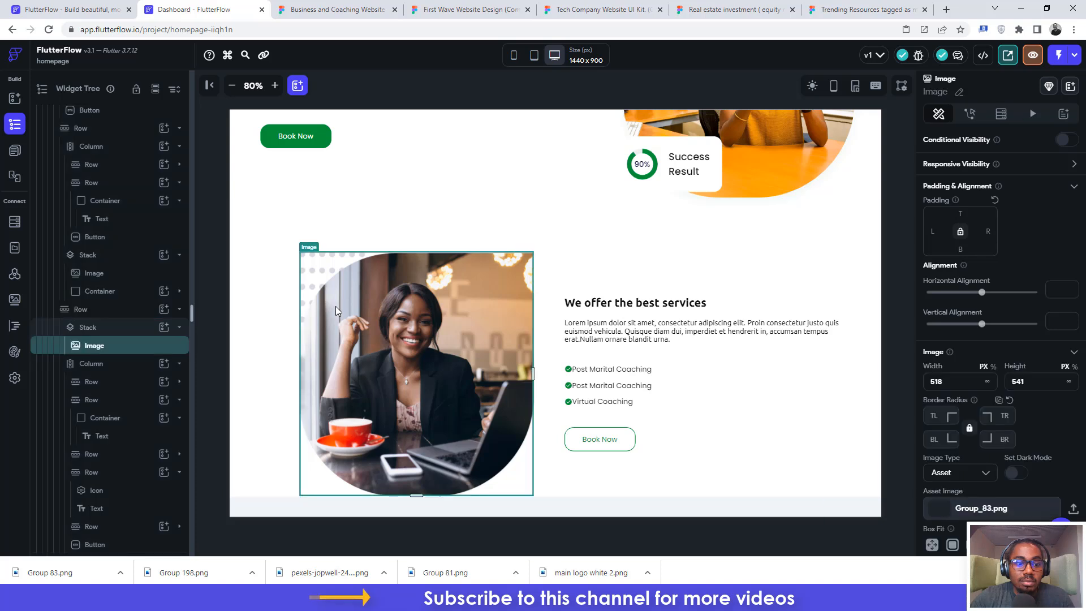
pyautogui.click(84, 330)
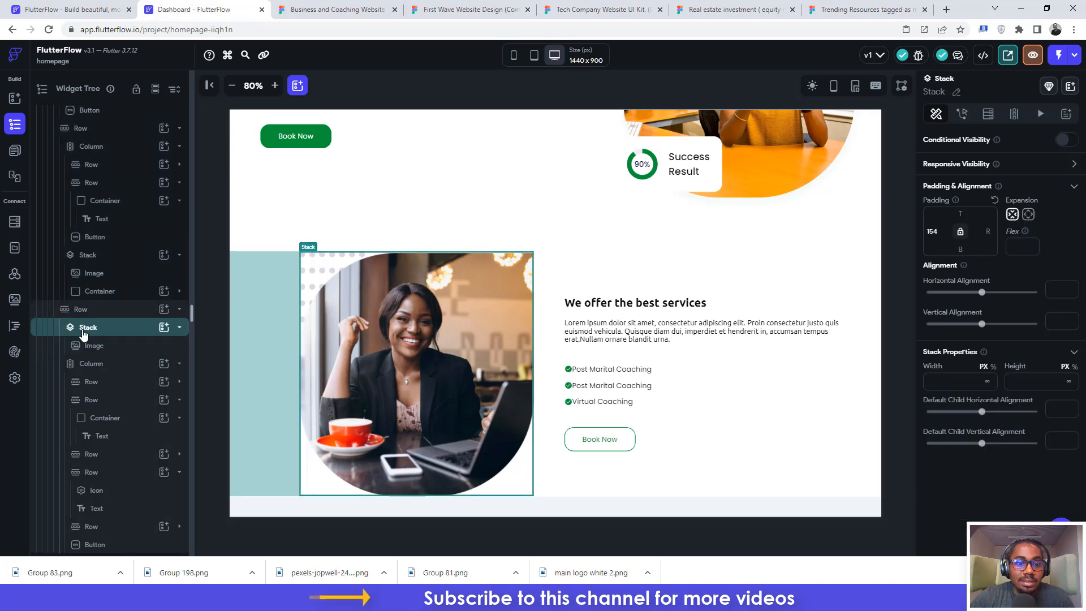
pyautogui.moveTo(938, 232); pyautogui.dragTo(921, 231)
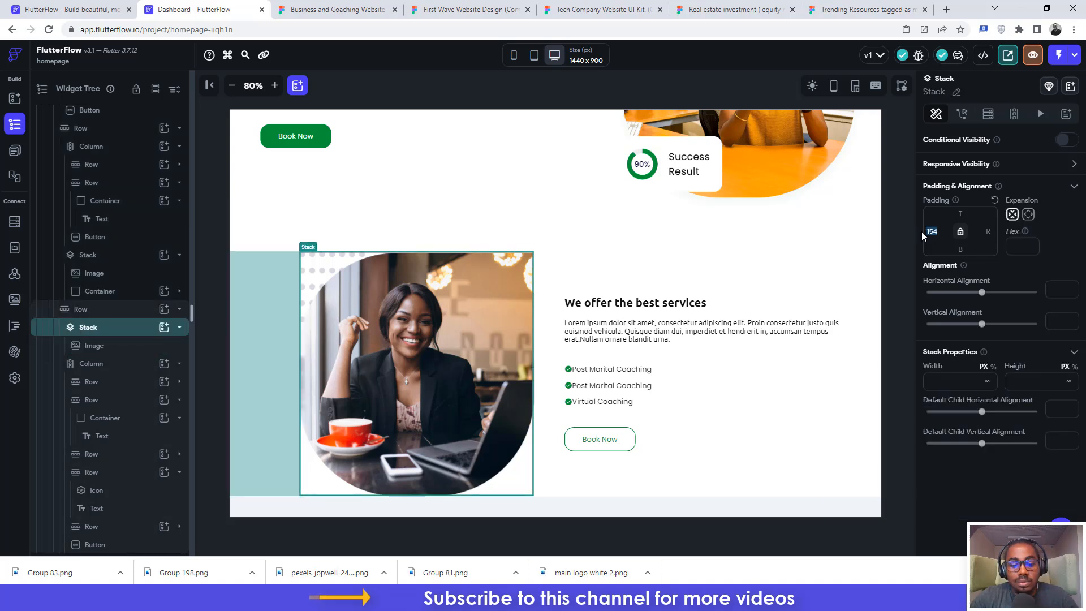
pyautogui.write('72')
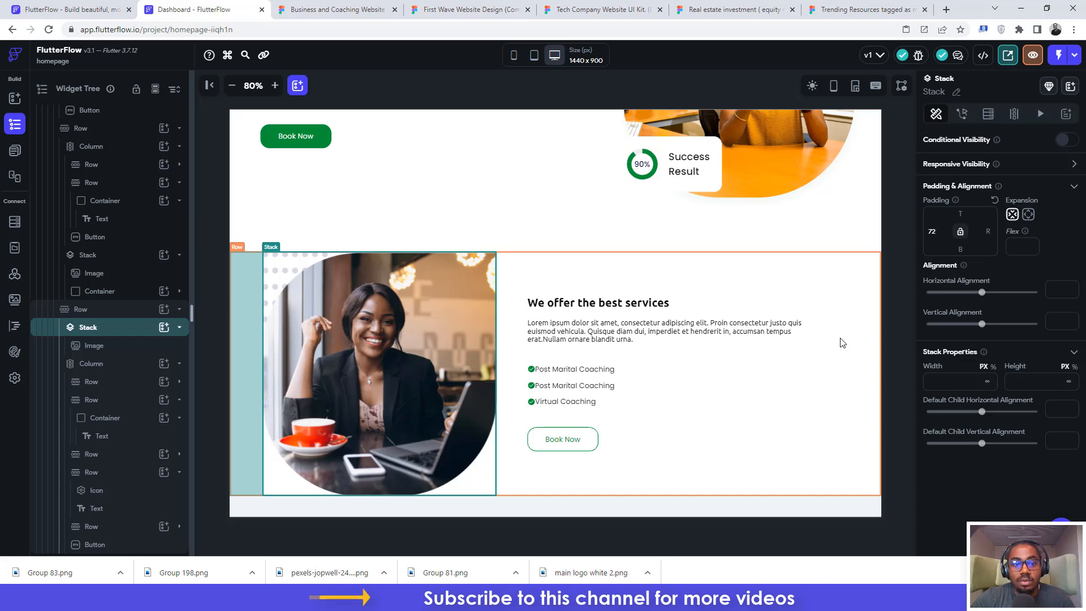
# Step: Check the services text group's position in Figma, then set the matching column's left padding in FlutterFlow to 152
pyautogui.click(334, 6)
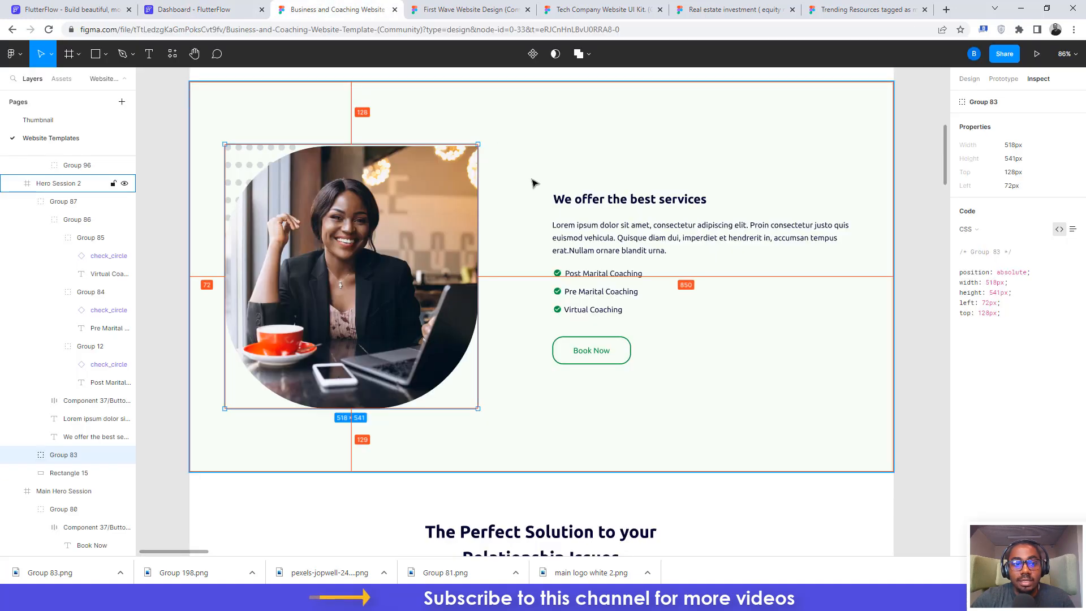
pyautogui.click(195, 5)
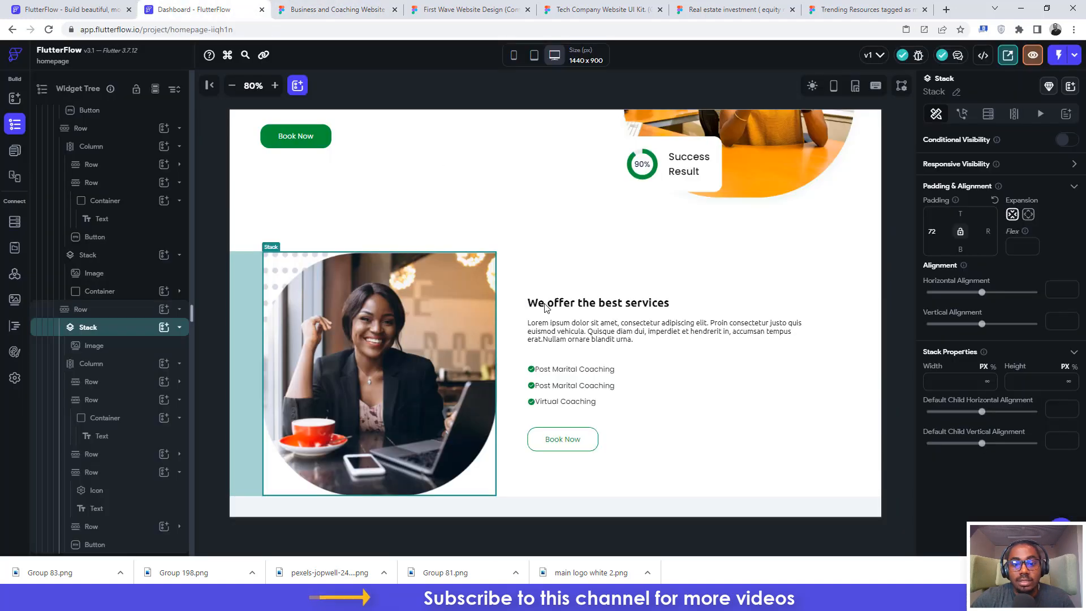
pyautogui.click(639, 405)
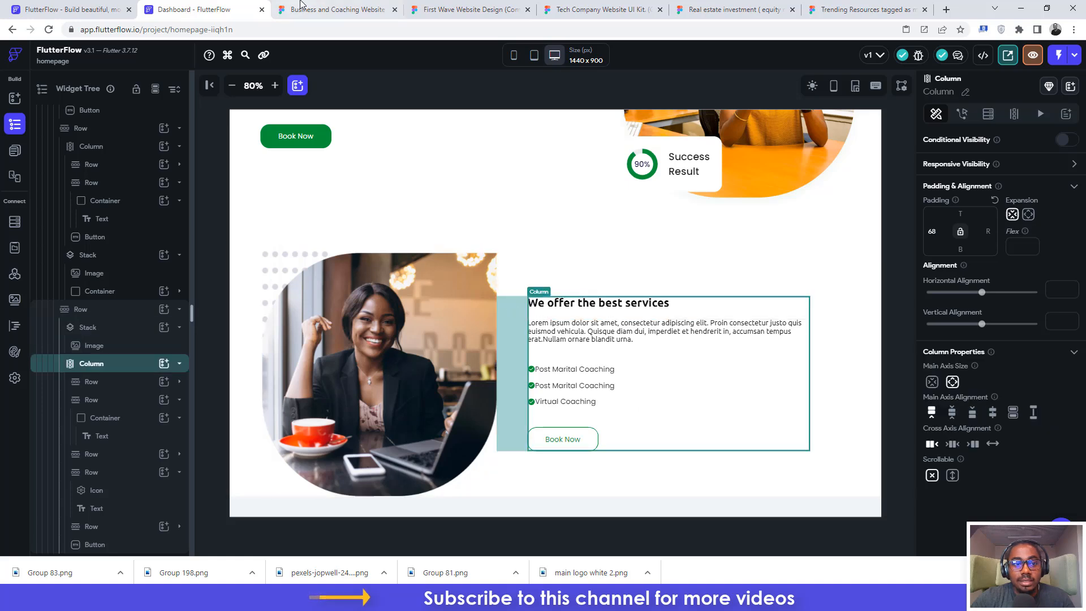
pyautogui.click(330, 9)
pyautogui.click(563, 203)
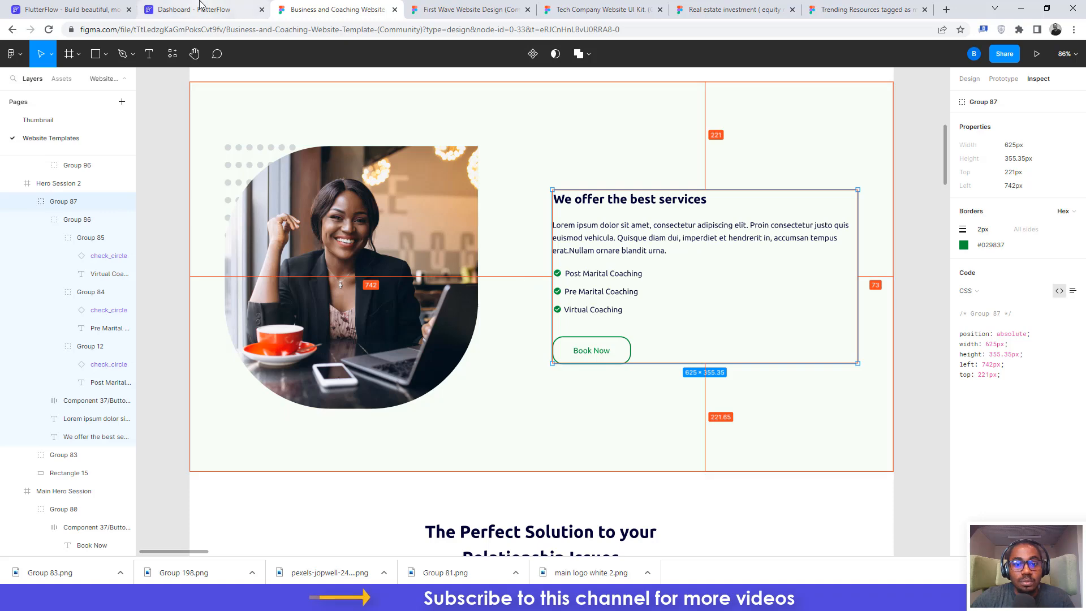
pyautogui.click(248, 6)
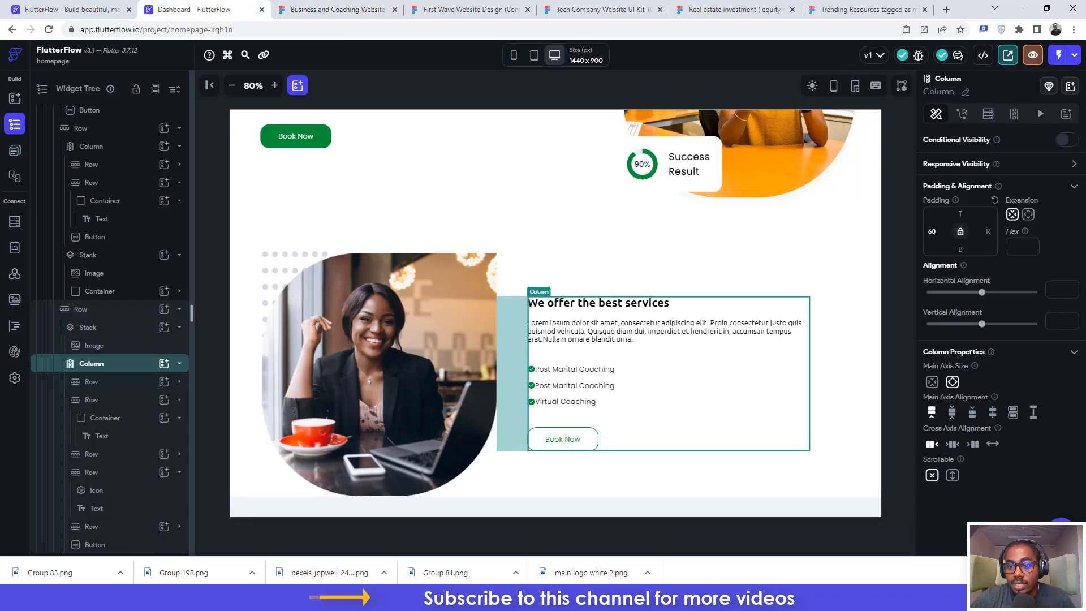
pyautogui.doubleClick(936, 230)
pyautogui.write('152')
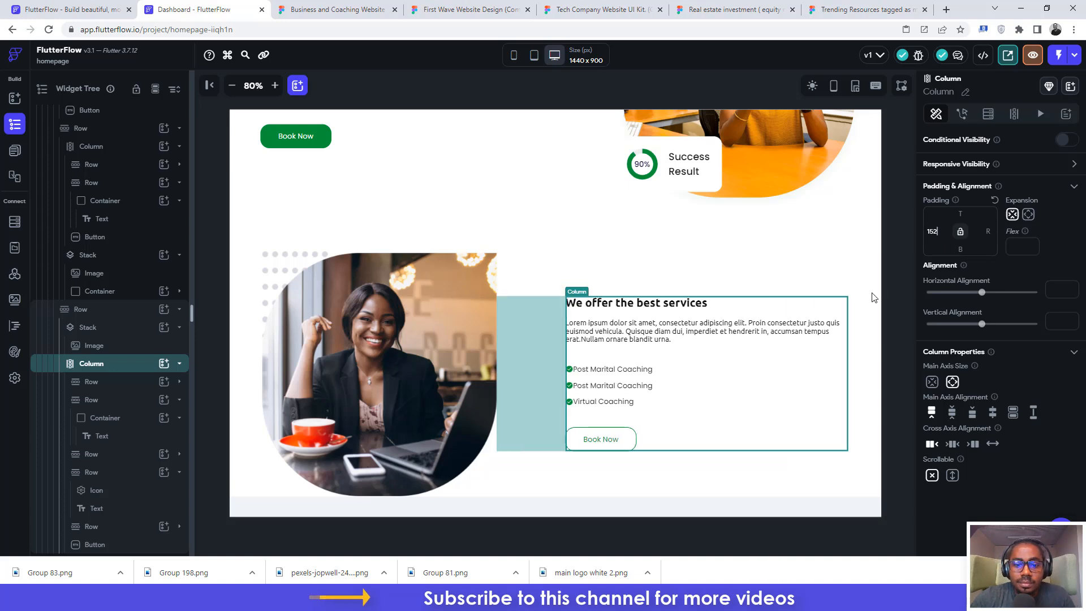
pyautogui.click(722, 252)
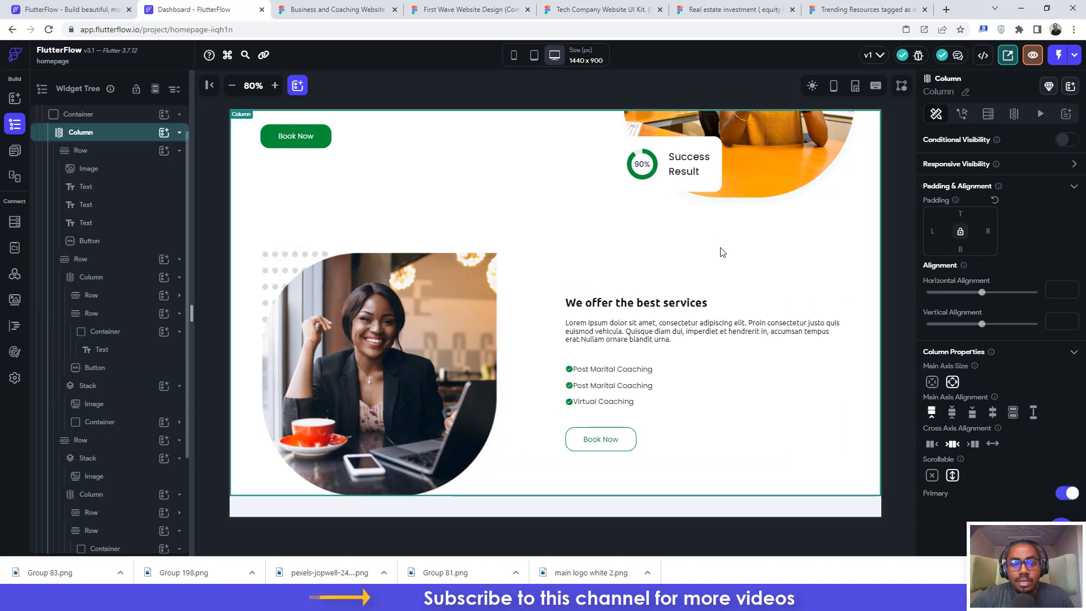
# Step: Compare the section with the Figma design and copy the services background rectangle's color #F7FFF6
pyautogui.click(332, 10)
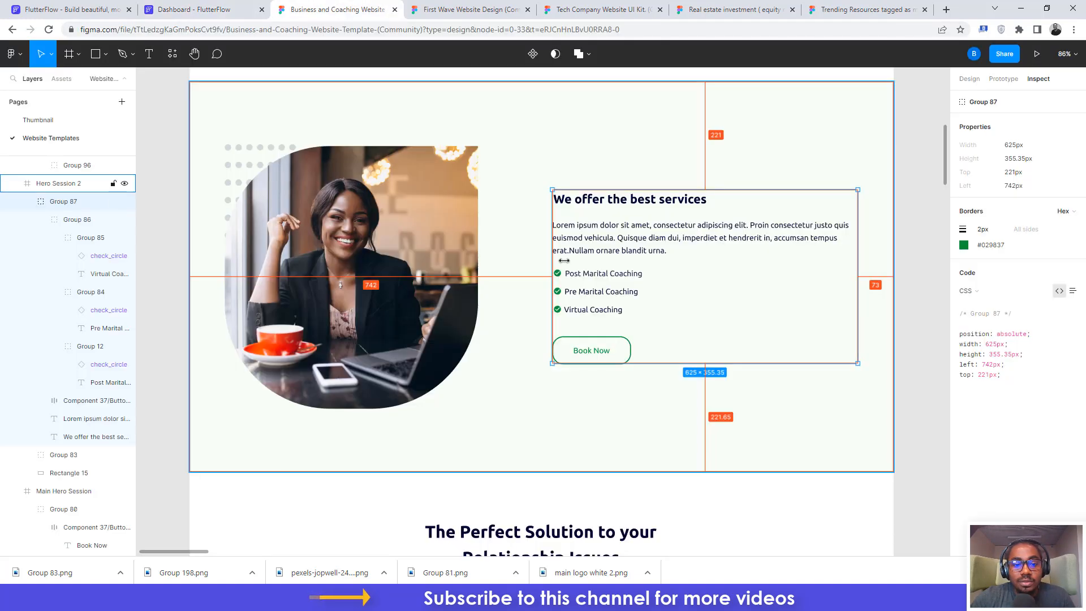
pyautogui.click(225, 8)
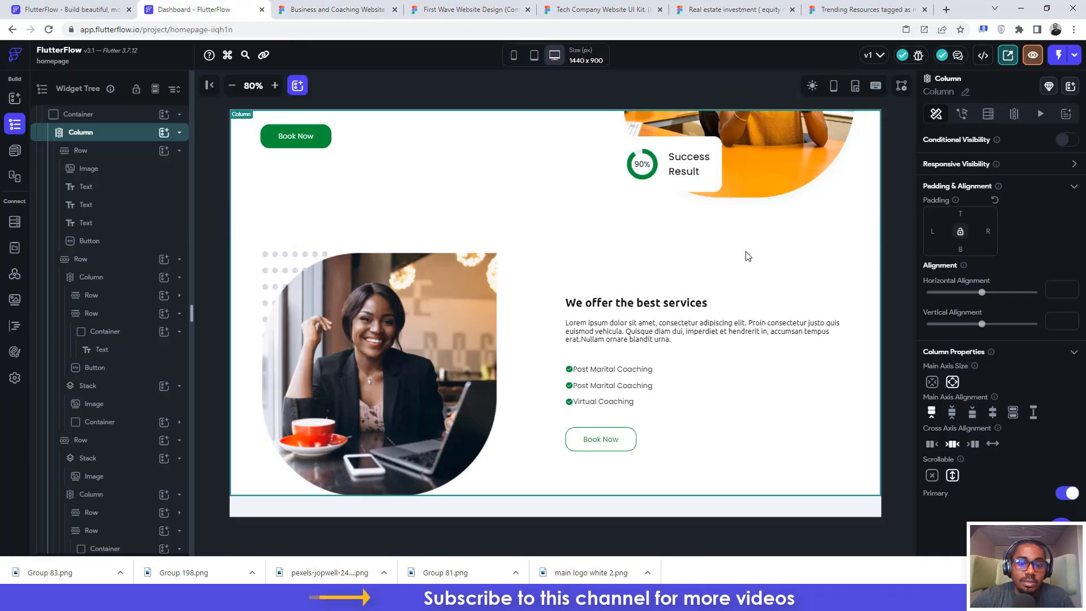
pyautogui.click(314, 6)
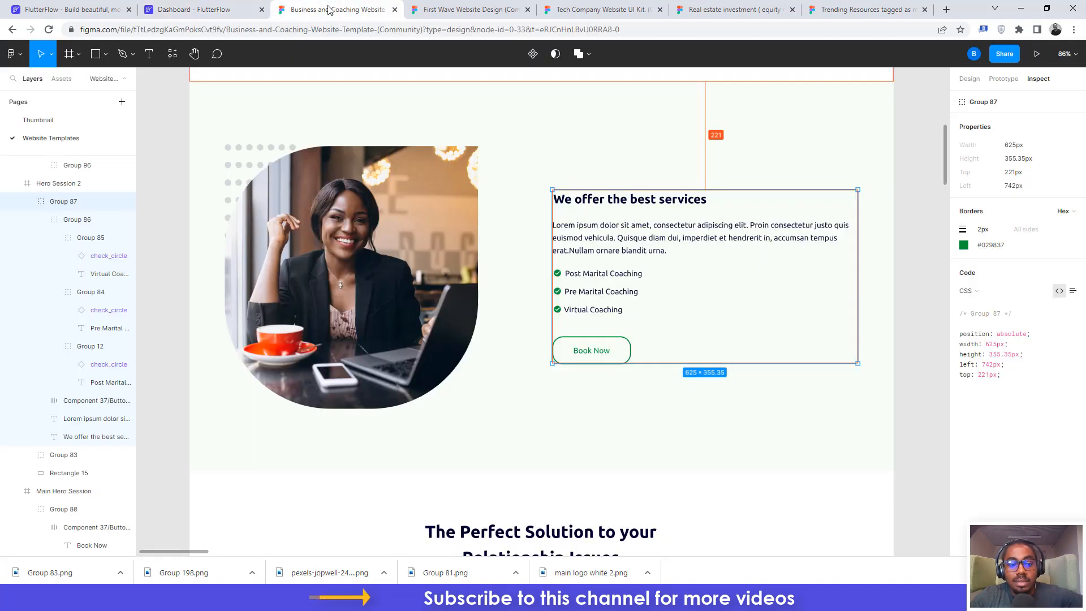
pyautogui.click(570, 432)
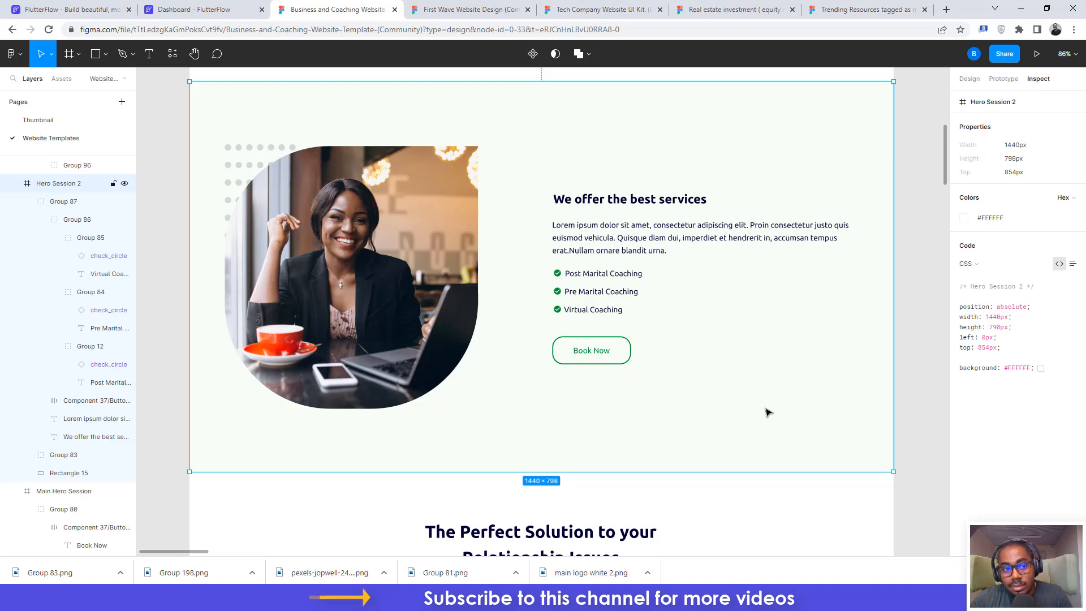
pyautogui.doubleClick(750, 131)
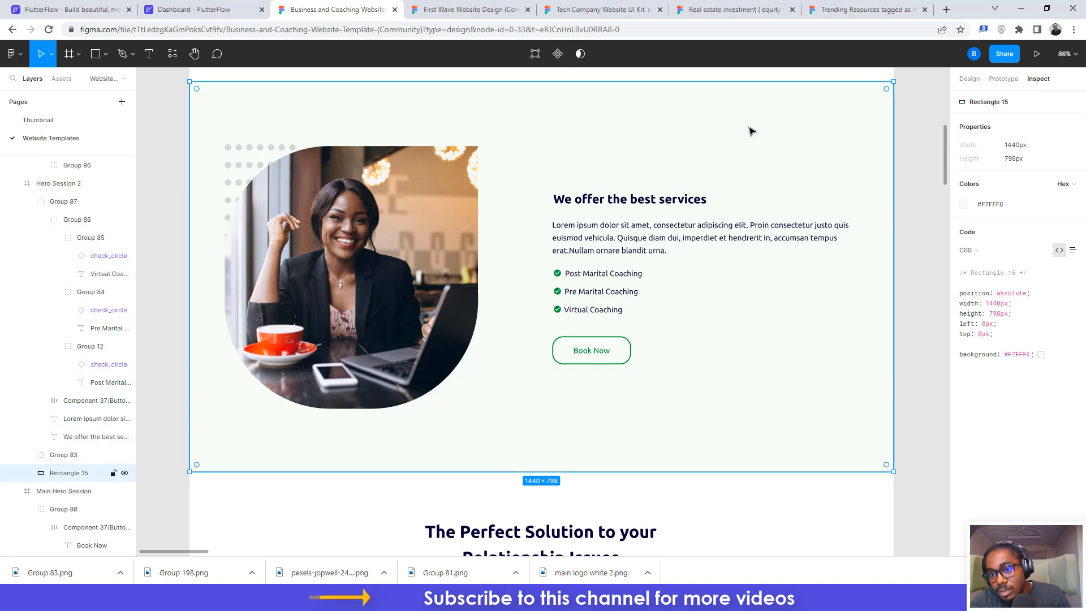
pyautogui.doubleClick(751, 131)
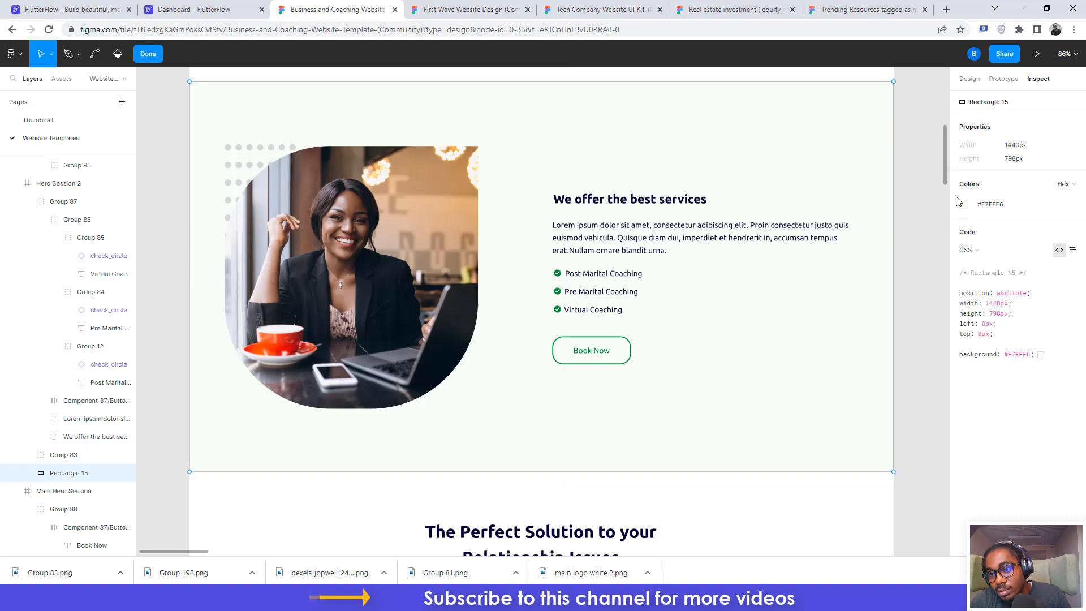
pyautogui.click(997, 208)
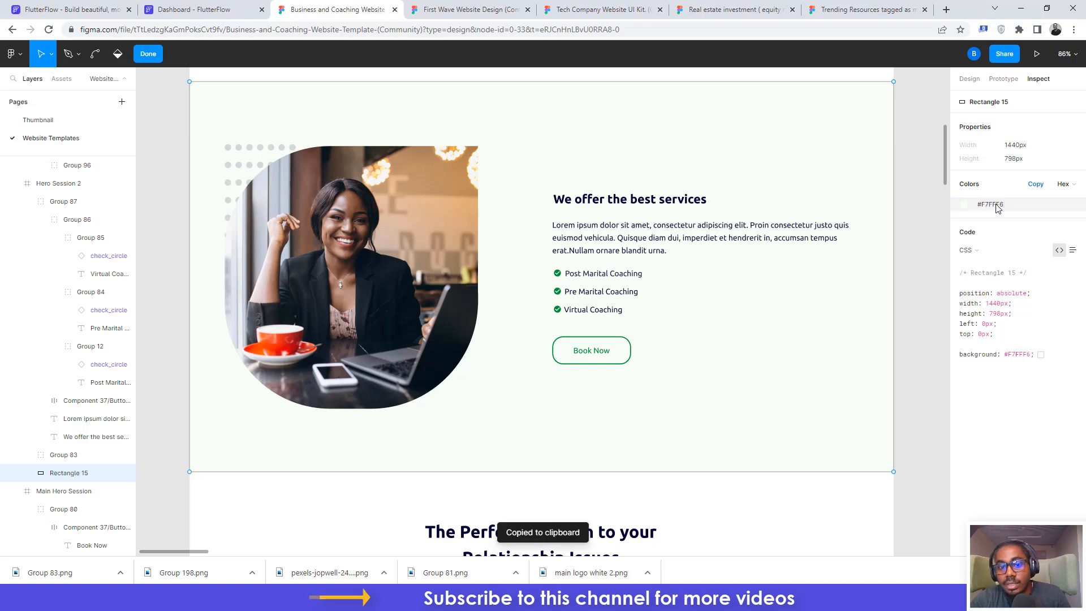
# Step: Return to FlutterFlow and wrap the services section's row in a Container
pyautogui.click(207, 9)
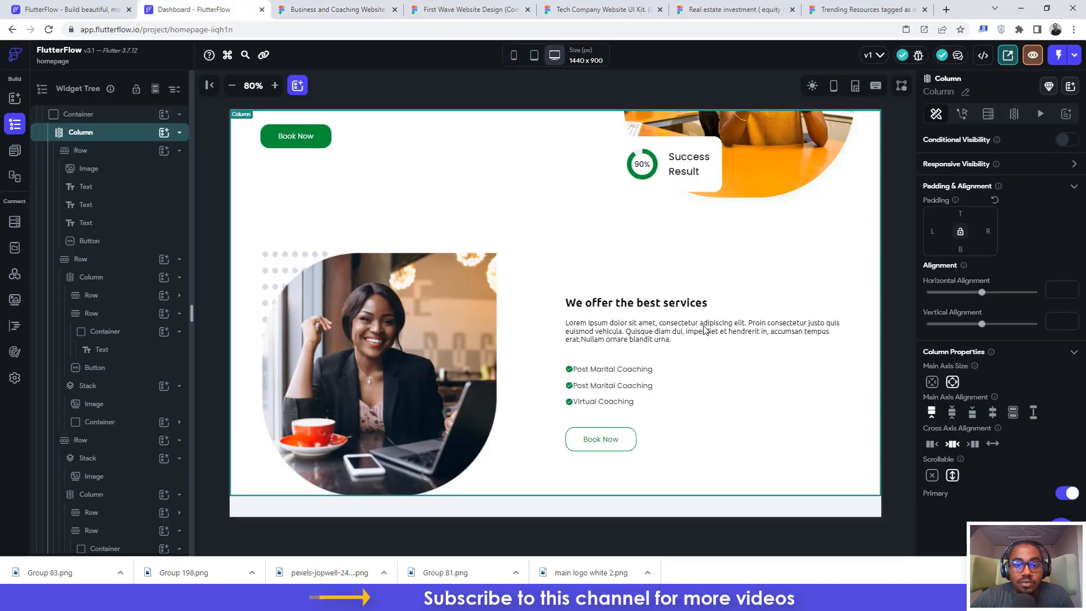
pyautogui.click(828, 279)
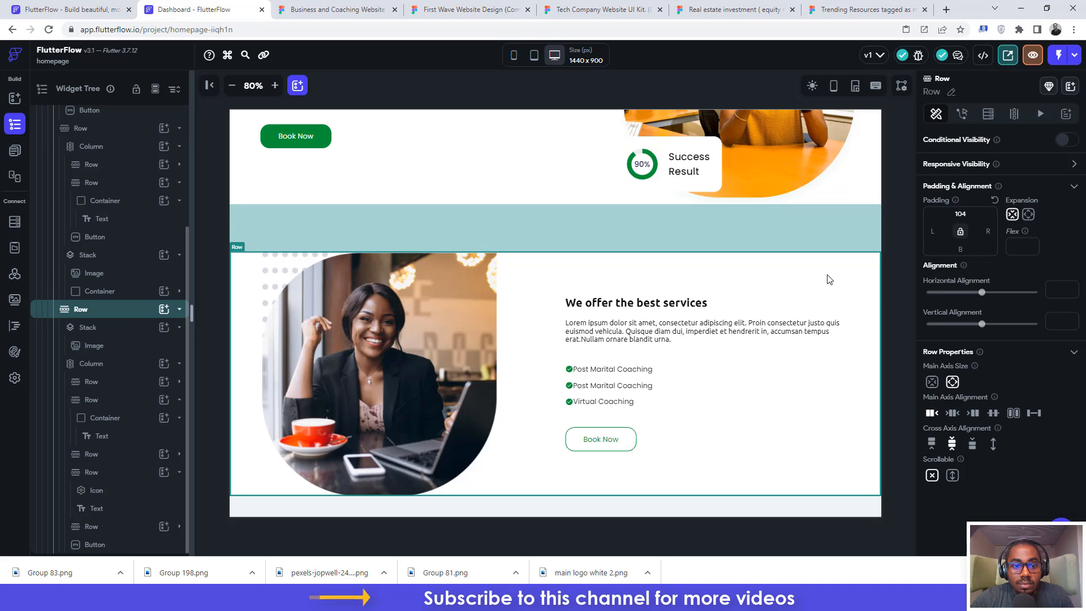
pyautogui.rightClick(104, 314)
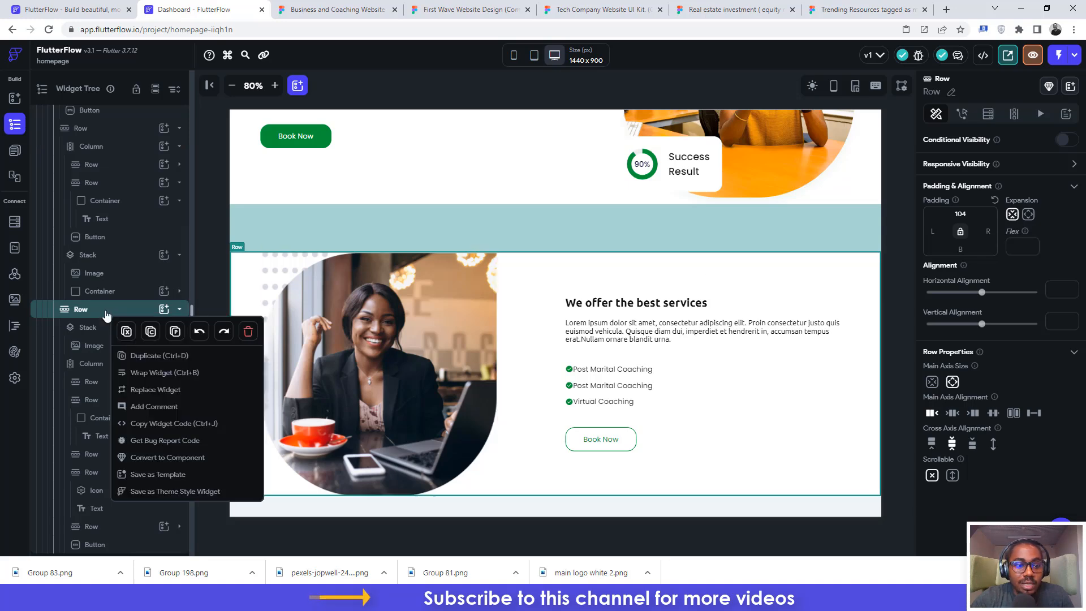
pyautogui.click(136, 370)
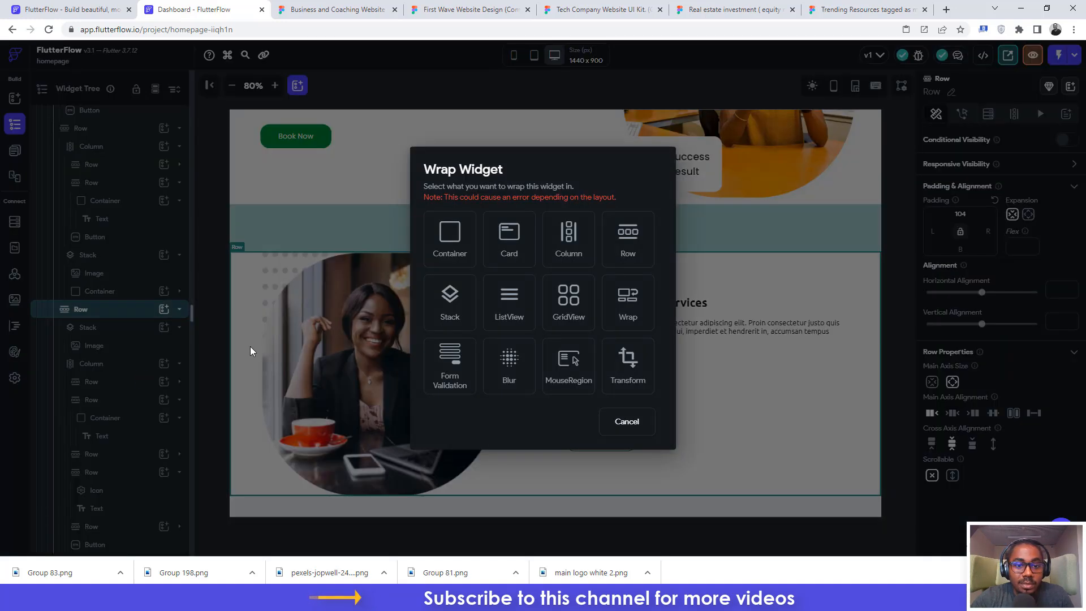
pyautogui.click(440, 237)
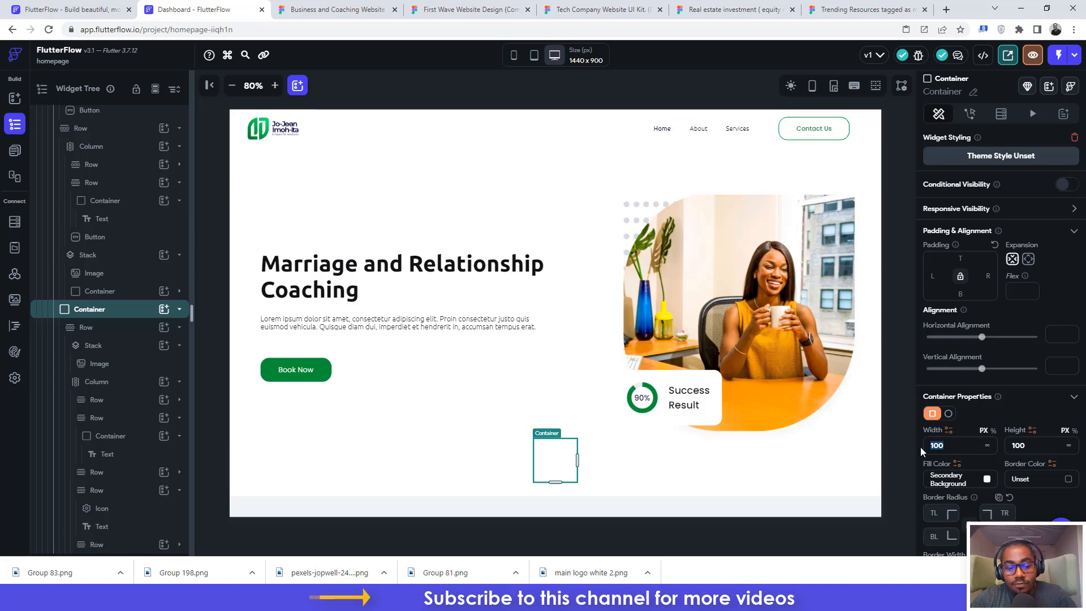
# Step: Set the new container's width to 1440 and, after checking the background rectangle in Figma, its height to 798
pyautogui.write('1440')
pyautogui.press('Return')
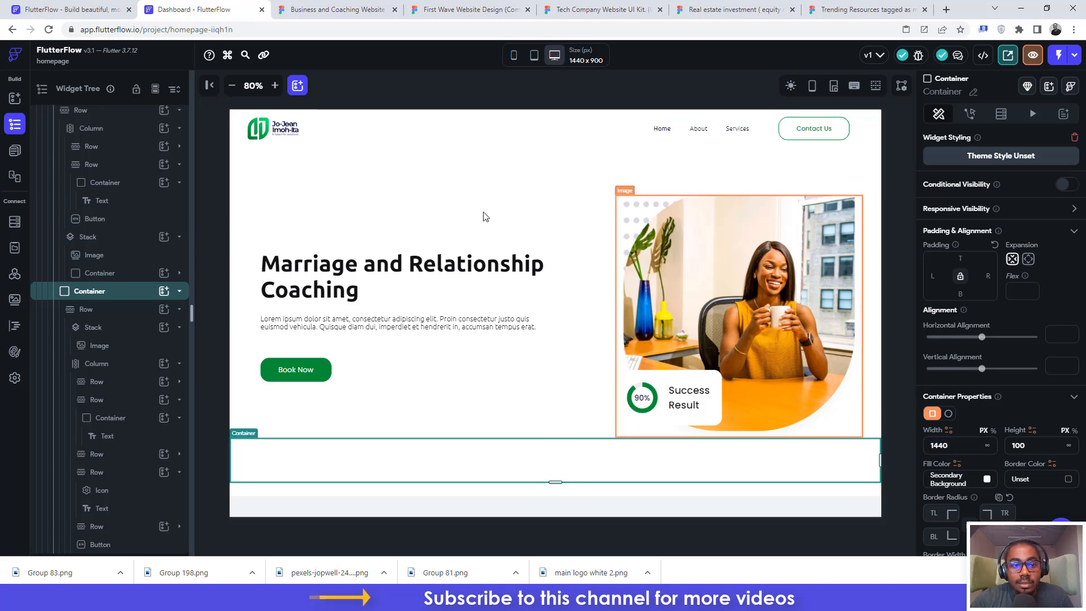
pyautogui.click(337, 9)
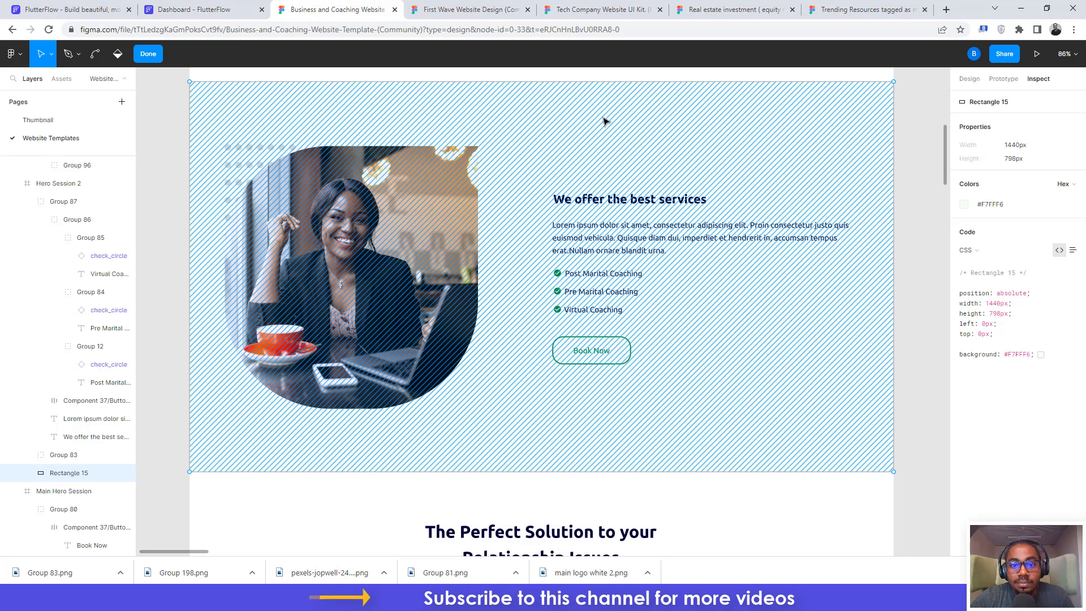
pyautogui.press('Escape')
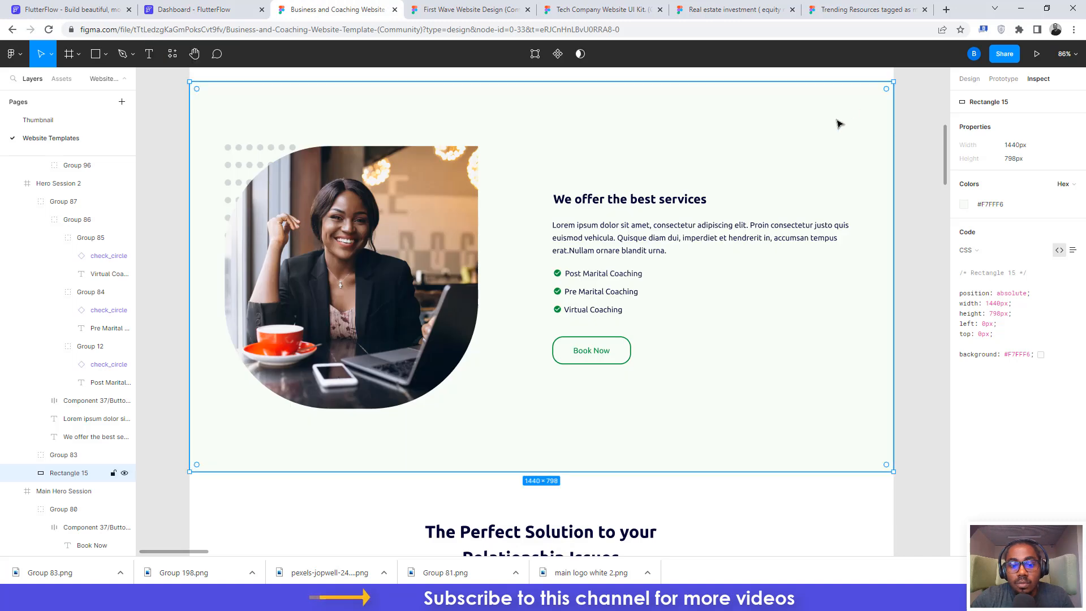
pyautogui.click(210, 8)
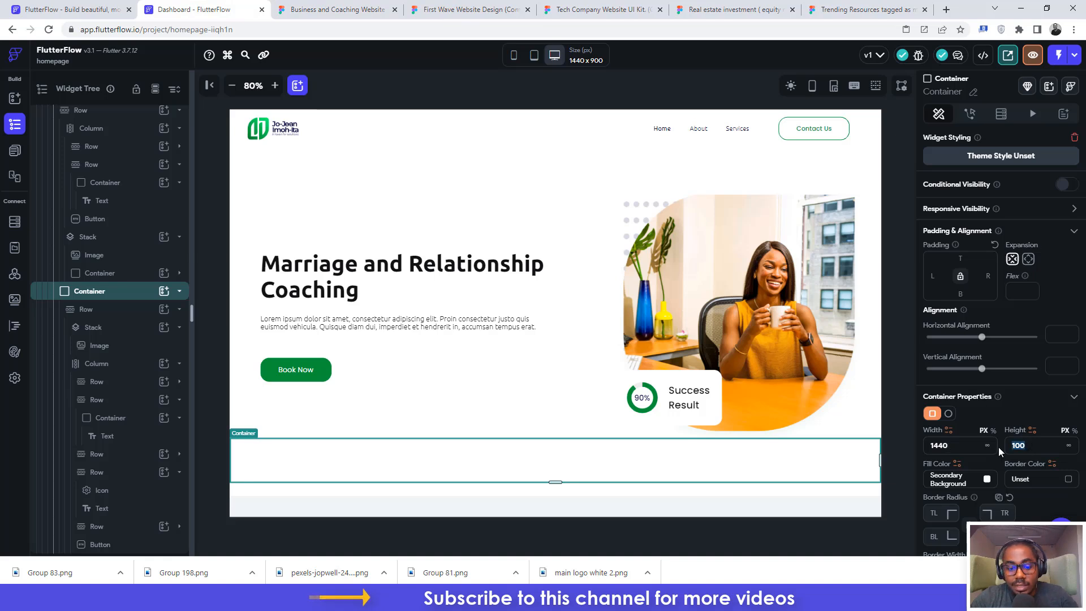
pyautogui.write('798')
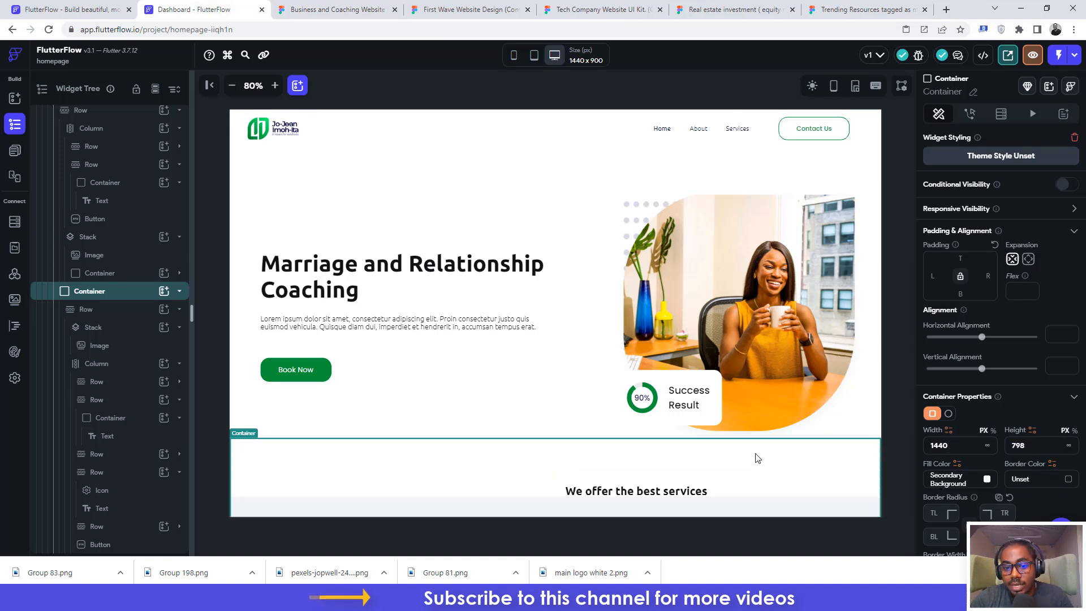
# Step: Set the services container's fill color to the copied #F7FFF6 and deselect the container
pyautogui.scroll(-4, 758, 458)
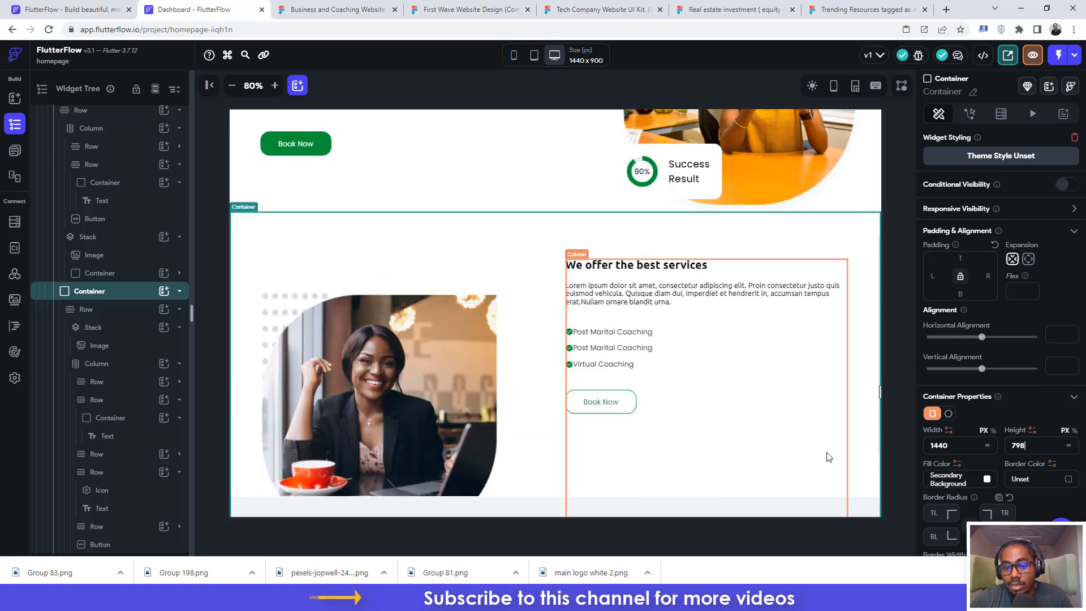
pyautogui.click(946, 479)
pyautogui.hotkey('ctrl', 'v')
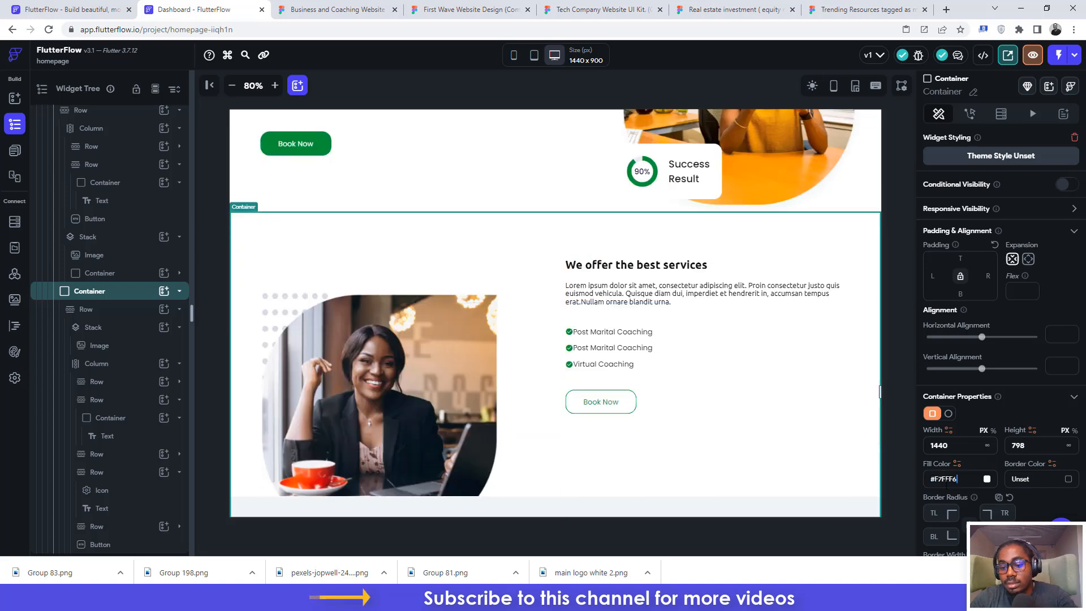
pyautogui.press('Return')
pyautogui.scroll(-1, 722, 392)
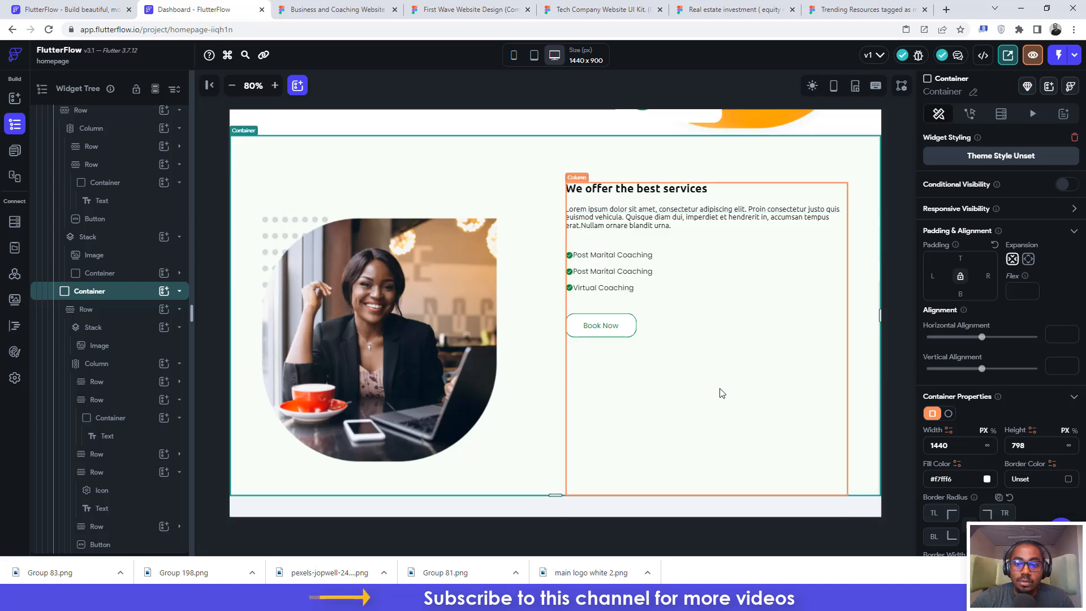
pyautogui.click(900, 317)
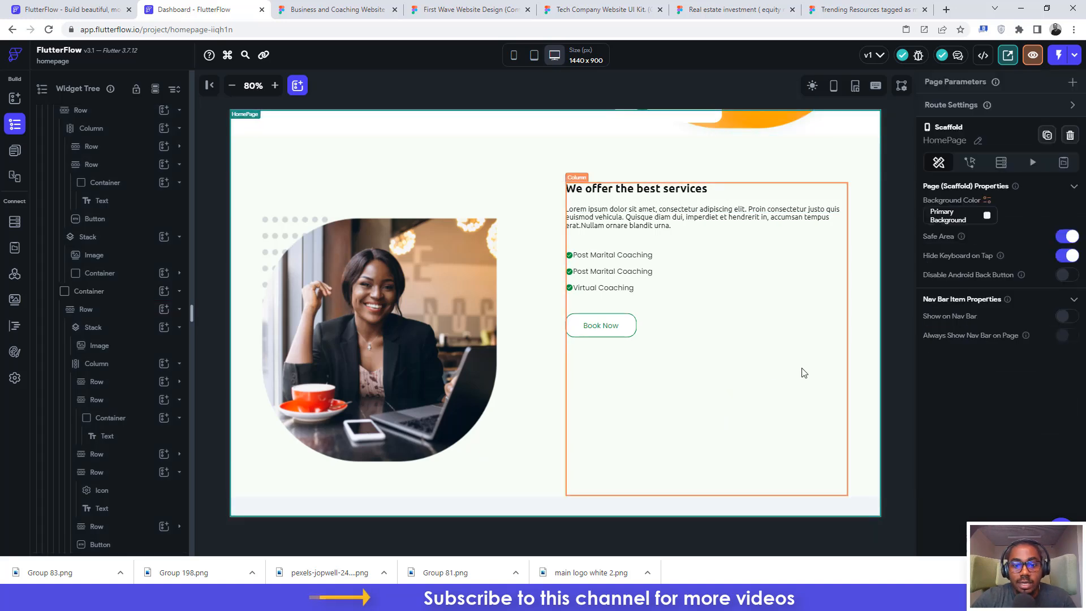
# Step: Compare the services section with the Figma design and center the services text column's main axis alignment in FlutterFlow
pyautogui.hotkey('ctrl', 'Tab')
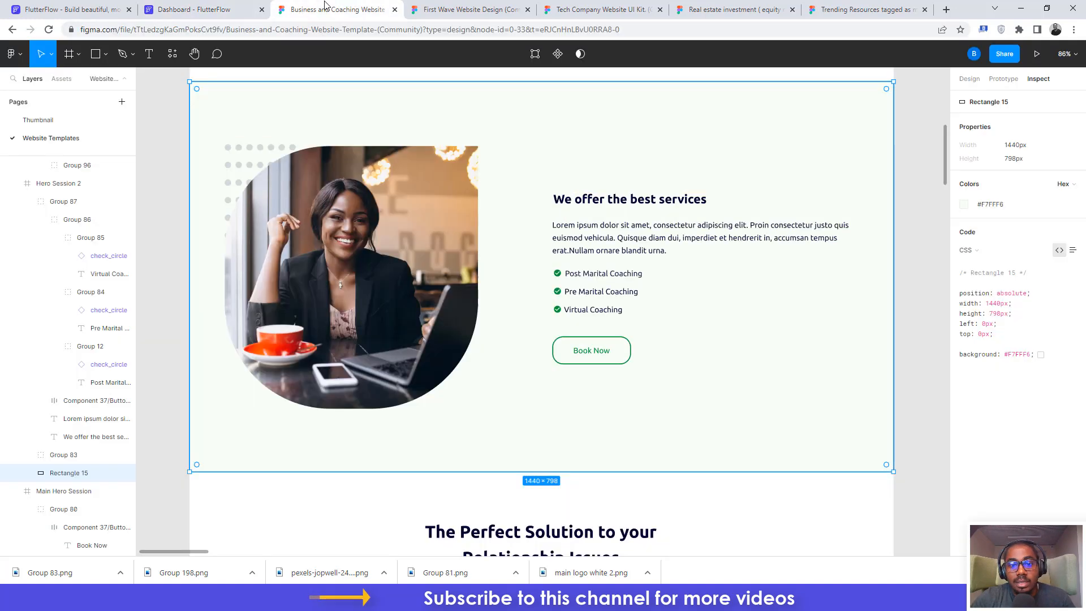
pyautogui.press('alt')
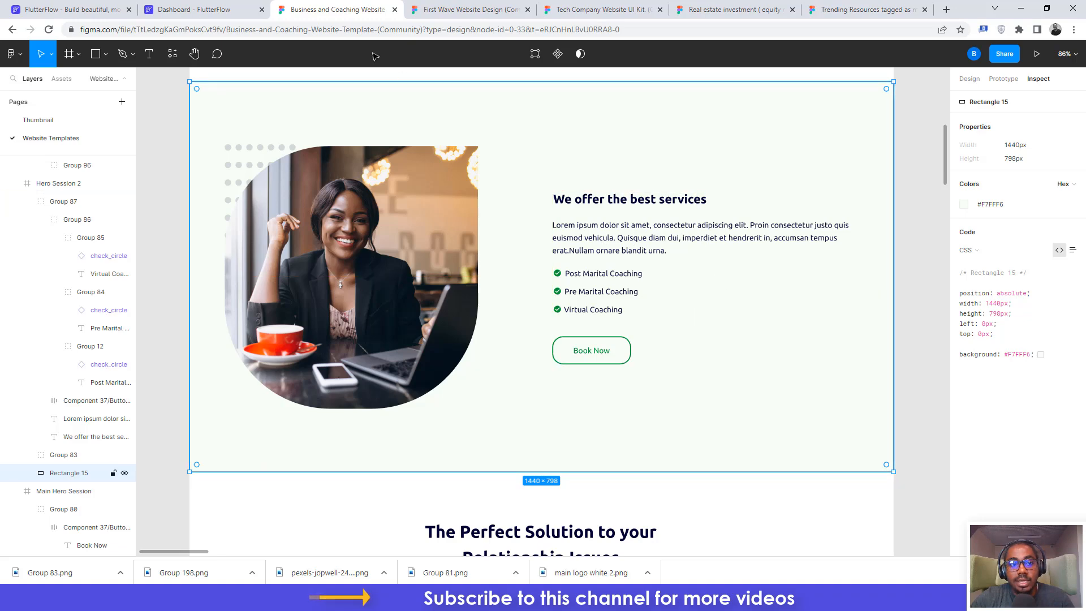
pyautogui.click(232, 8)
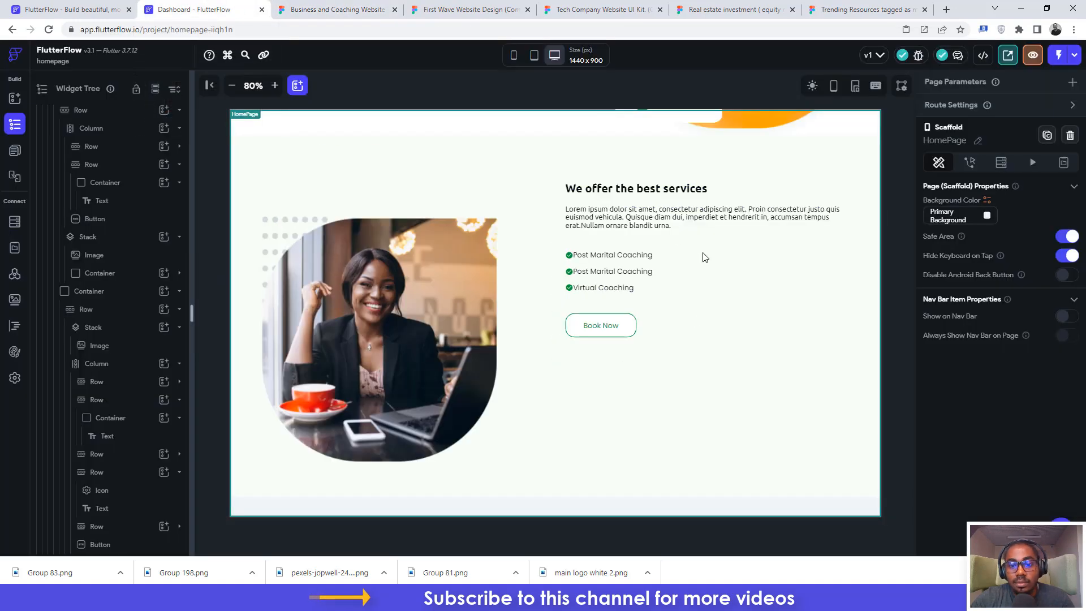
pyautogui.click(656, 328)
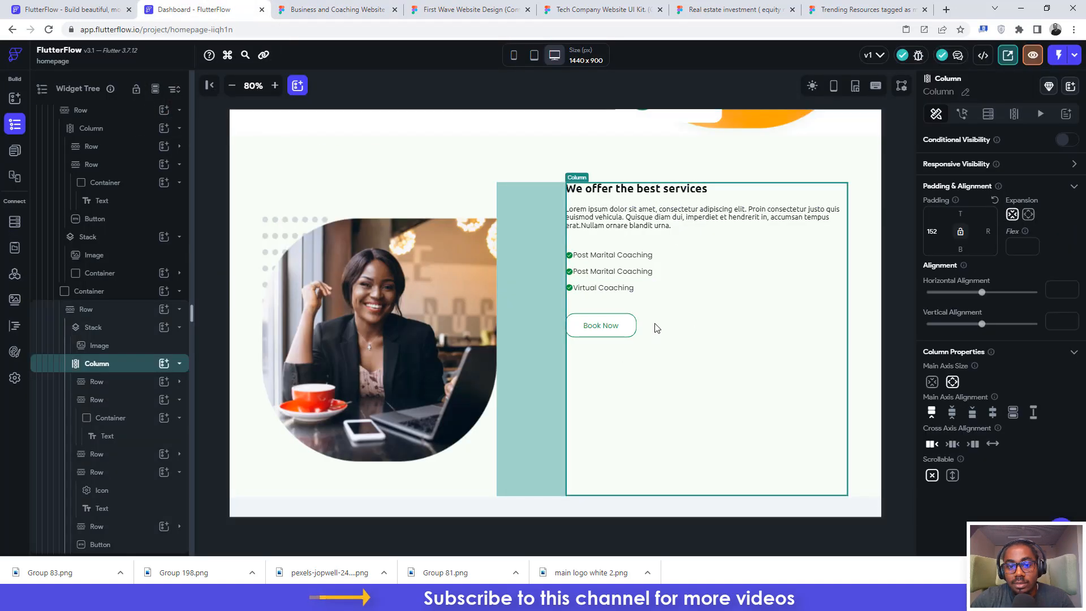
pyautogui.click(952, 416)
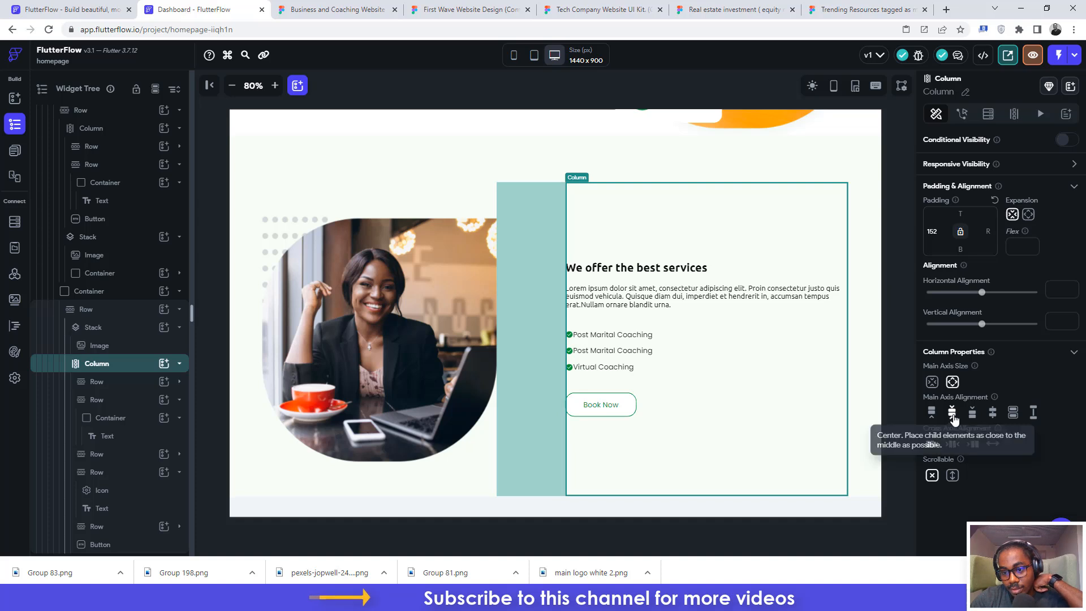
pyautogui.click(883, 294)
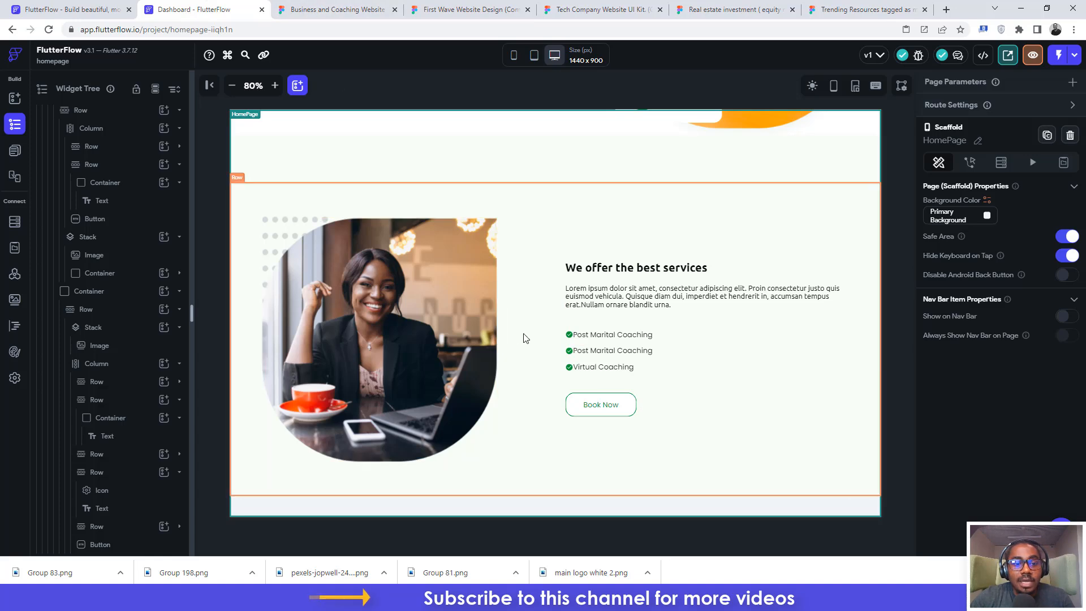
# Step: Review the Perfect Solution section in Figma, and in FlutterFlow add a Container below the services section in the page's inner Column
pyautogui.click(334, 9)
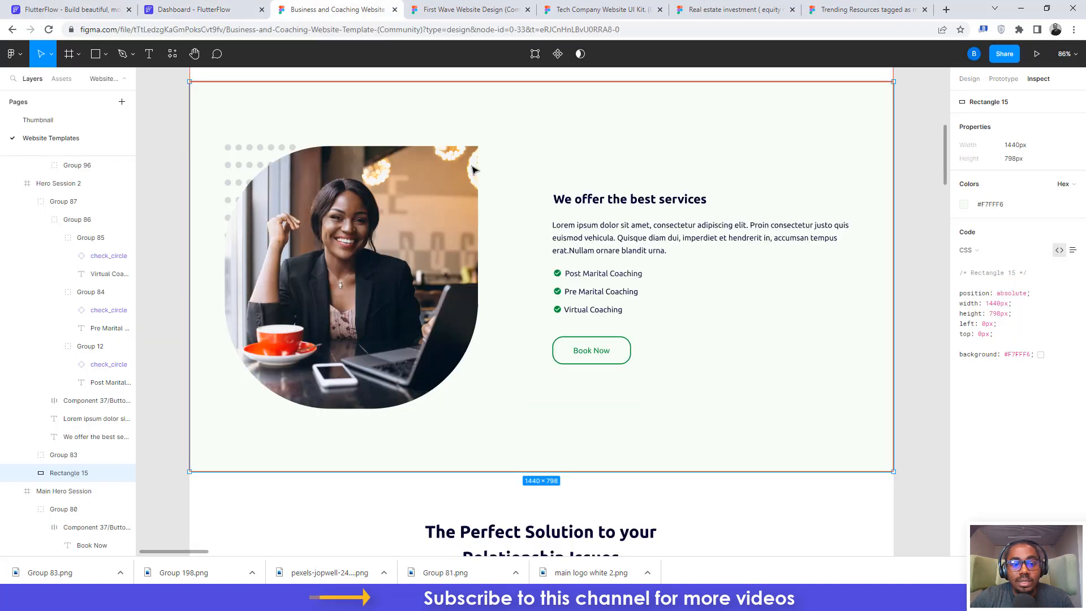
pyautogui.scroll(-5, 534, 240)
pyautogui.scroll(-3, 535, 241)
pyautogui.scroll(2, 484, 240)
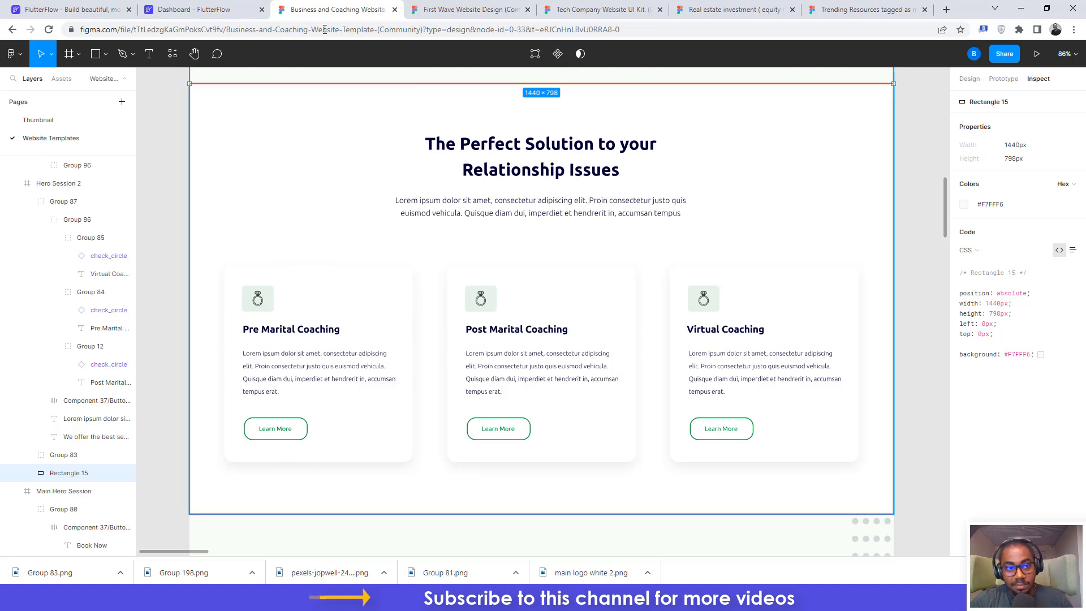
pyautogui.click(246, 7)
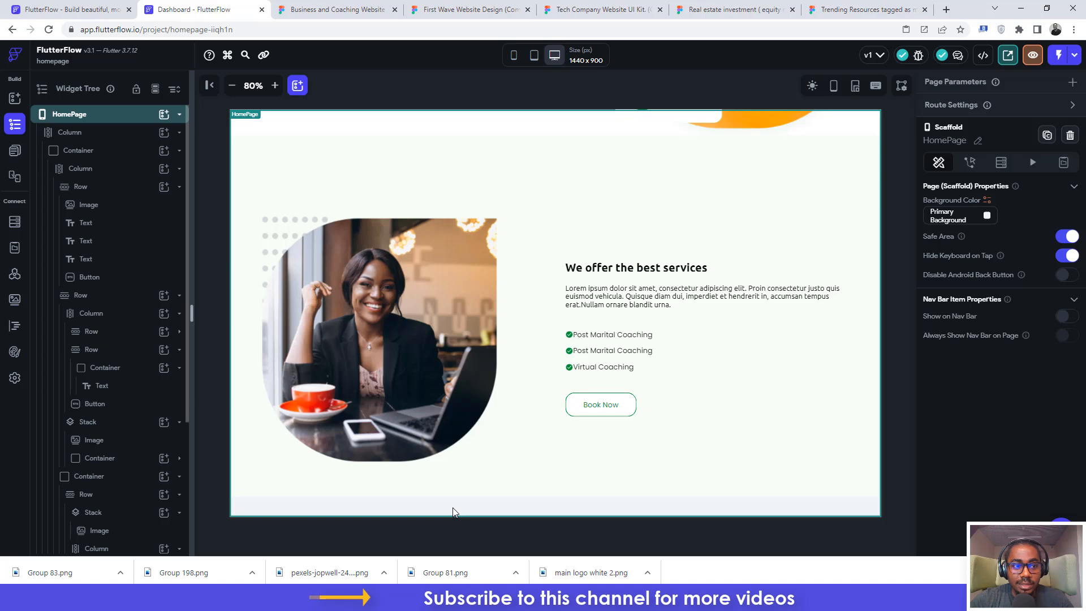
pyautogui.click(80, 136)
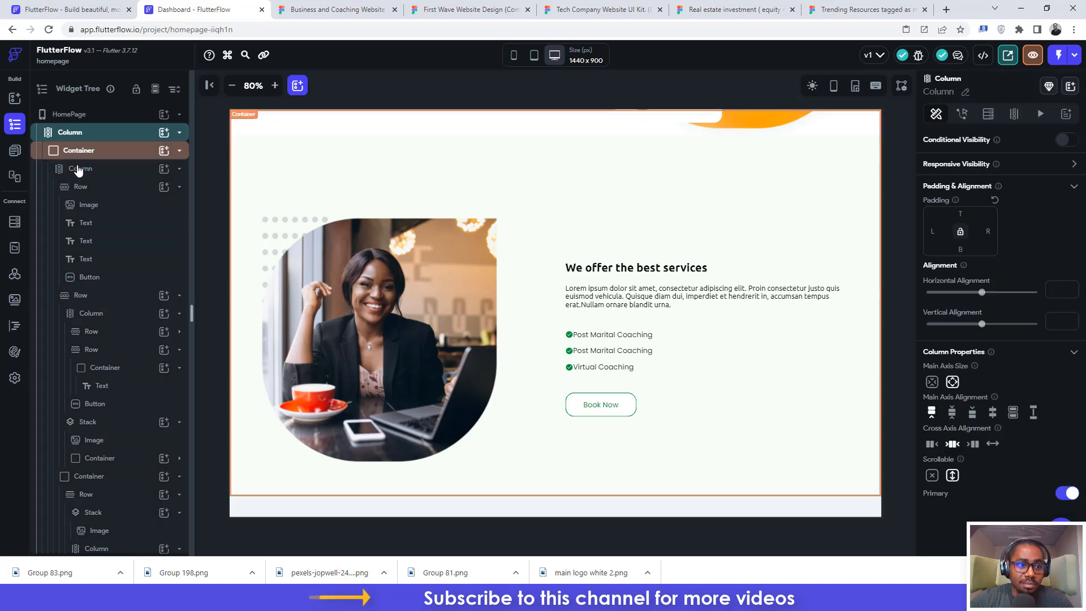
pyautogui.click(80, 168)
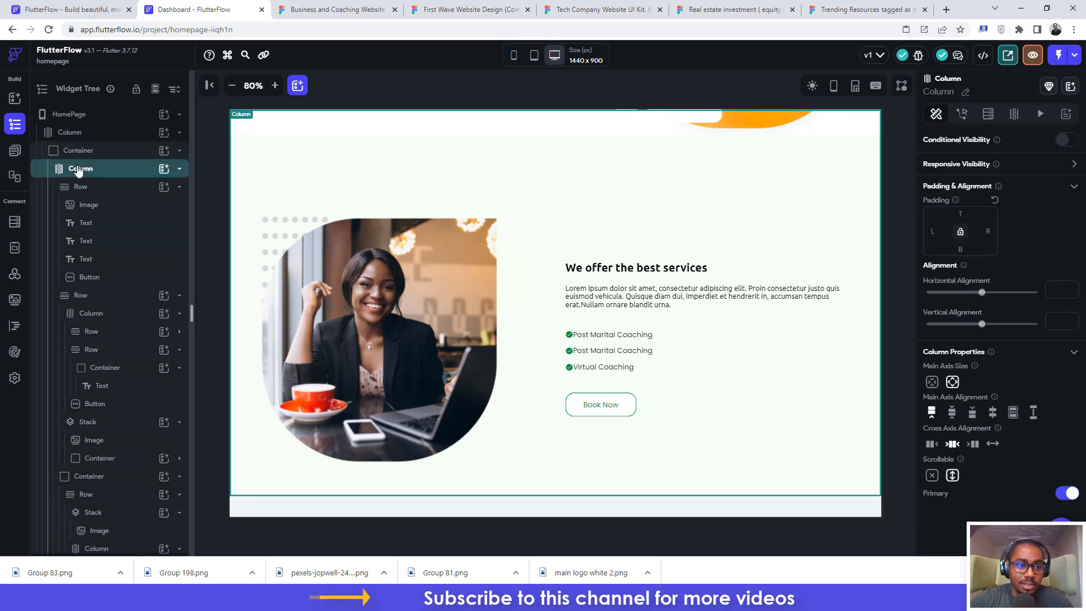
pyautogui.click(159, 171)
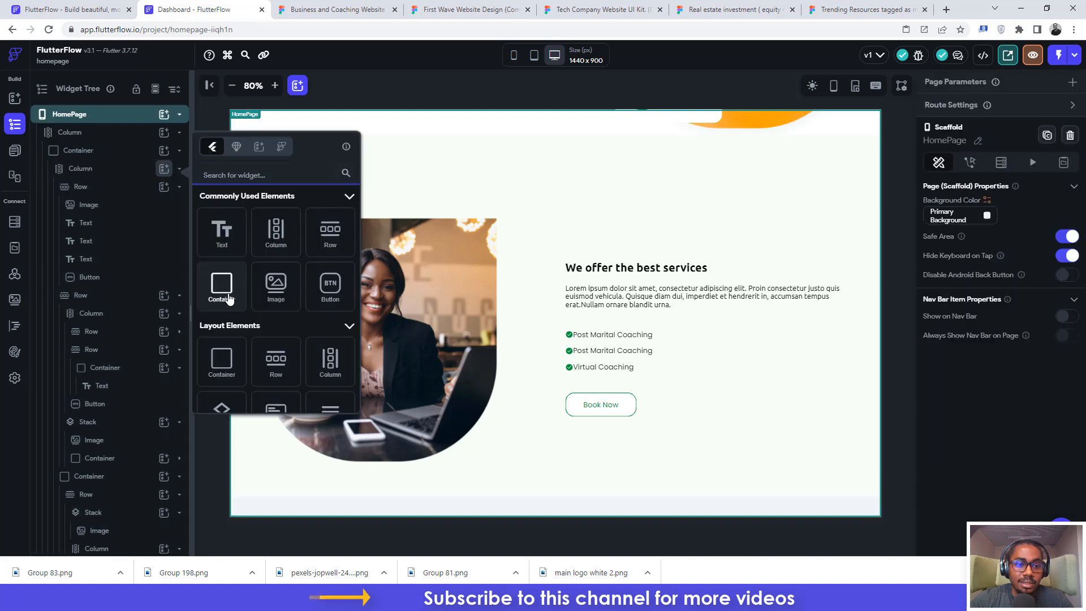
pyautogui.click(222, 285)
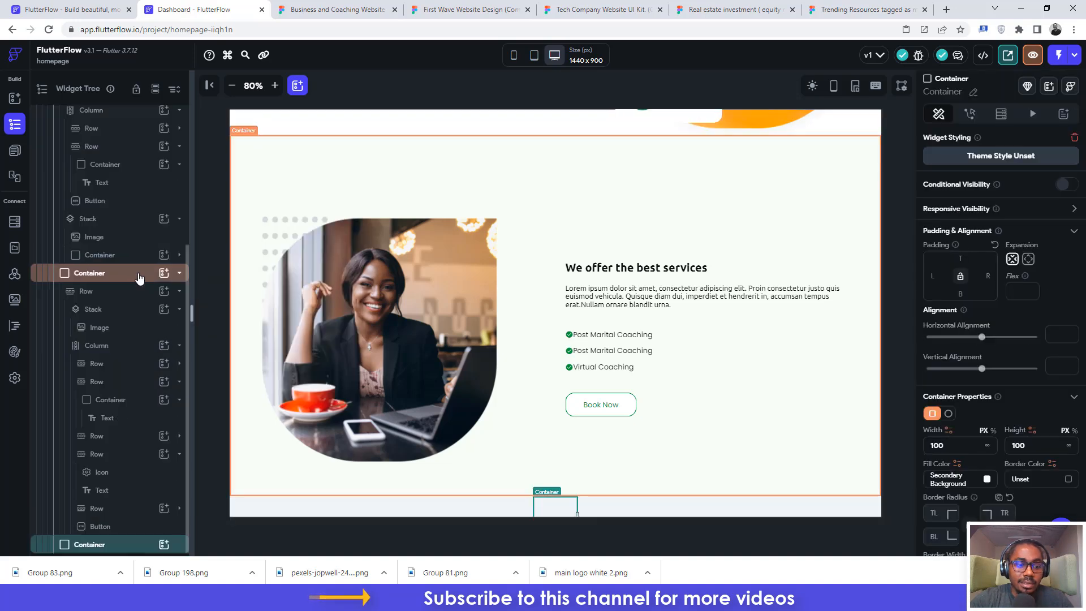
# Step: Add a Column inside the new container after checking the Perfect Solution section's layout in Figma
pyautogui.click(164, 544)
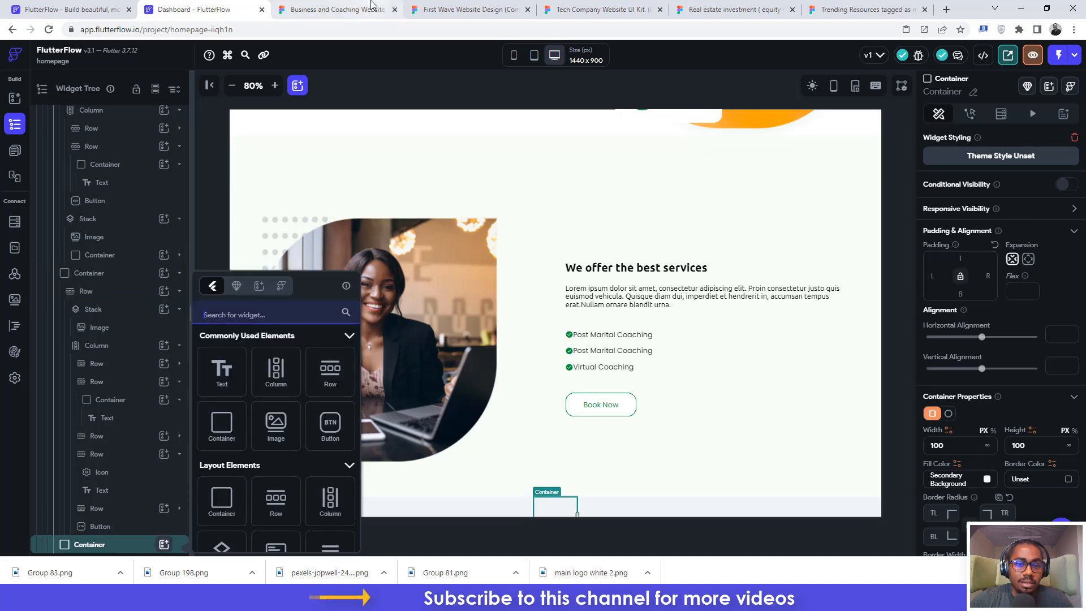
pyautogui.click(334, 10)
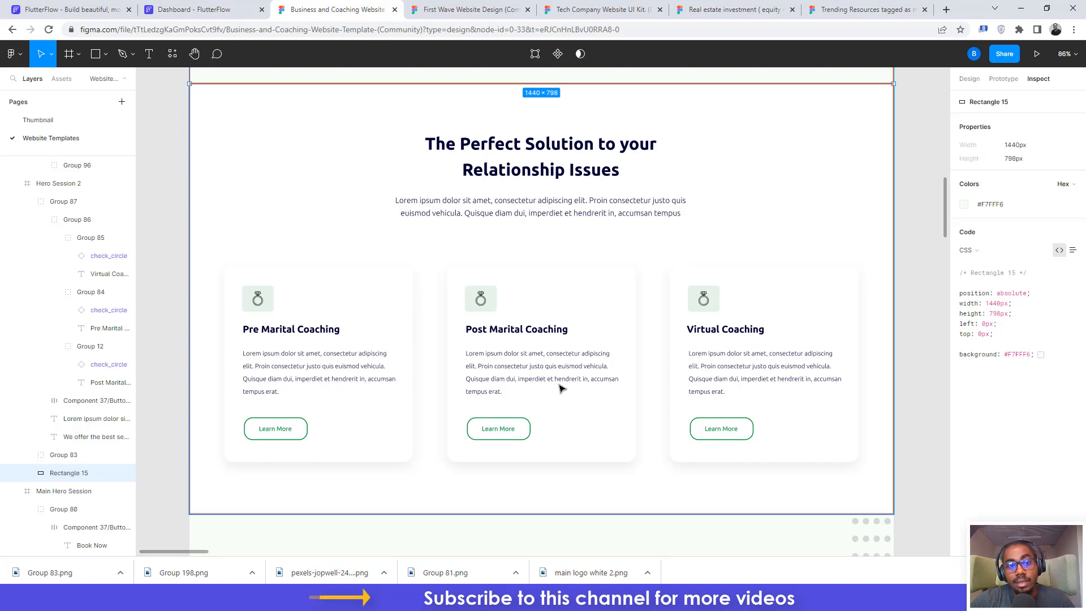
pyautogui.click(219, 7)
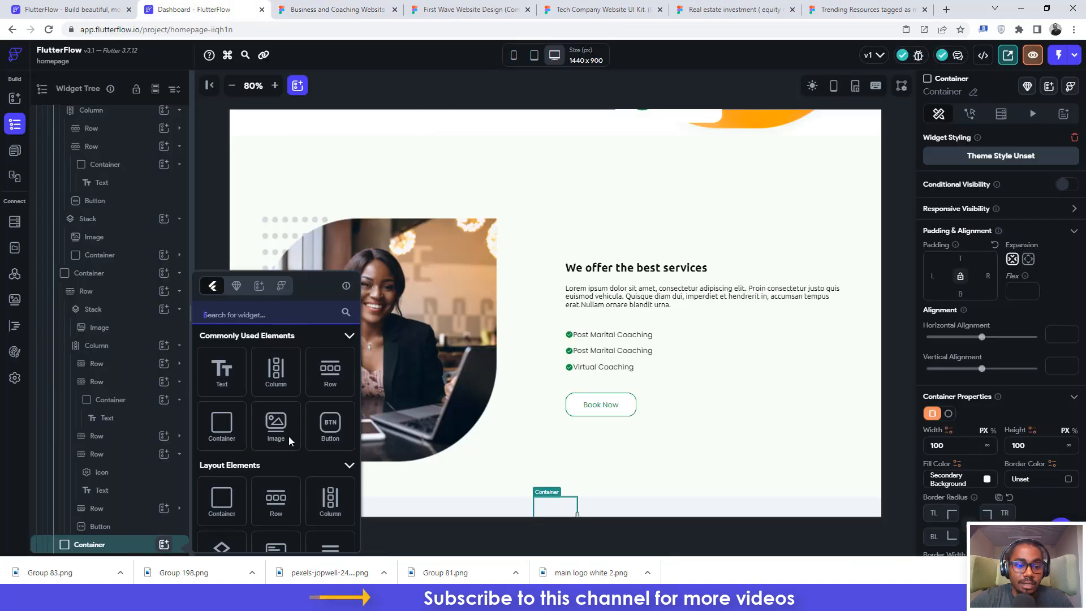
pyautogui.click(275, 380)
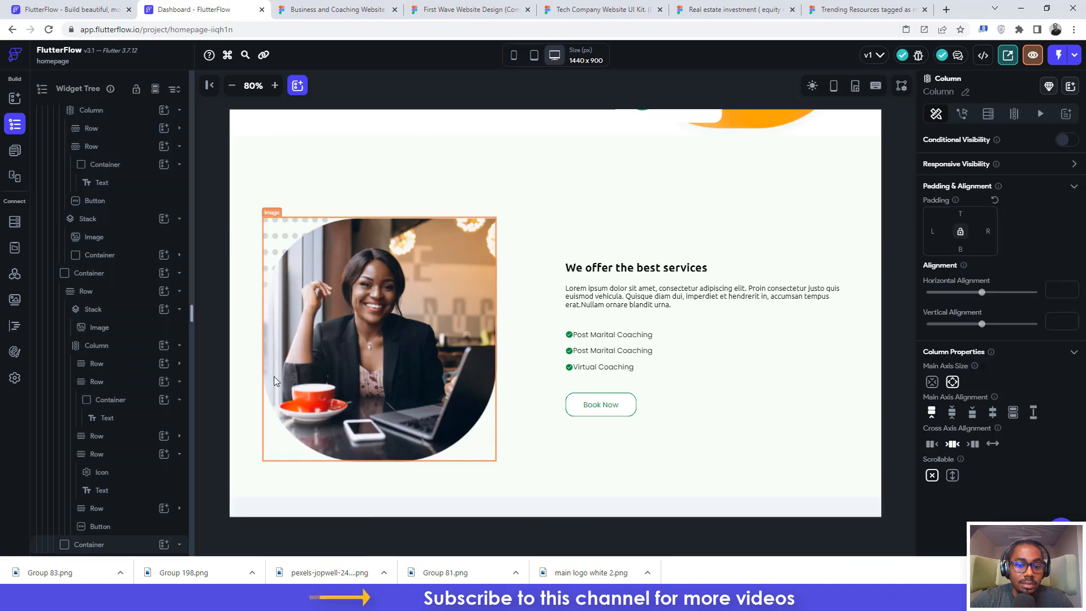
pyautogui.scroll(-1, 511, 404)
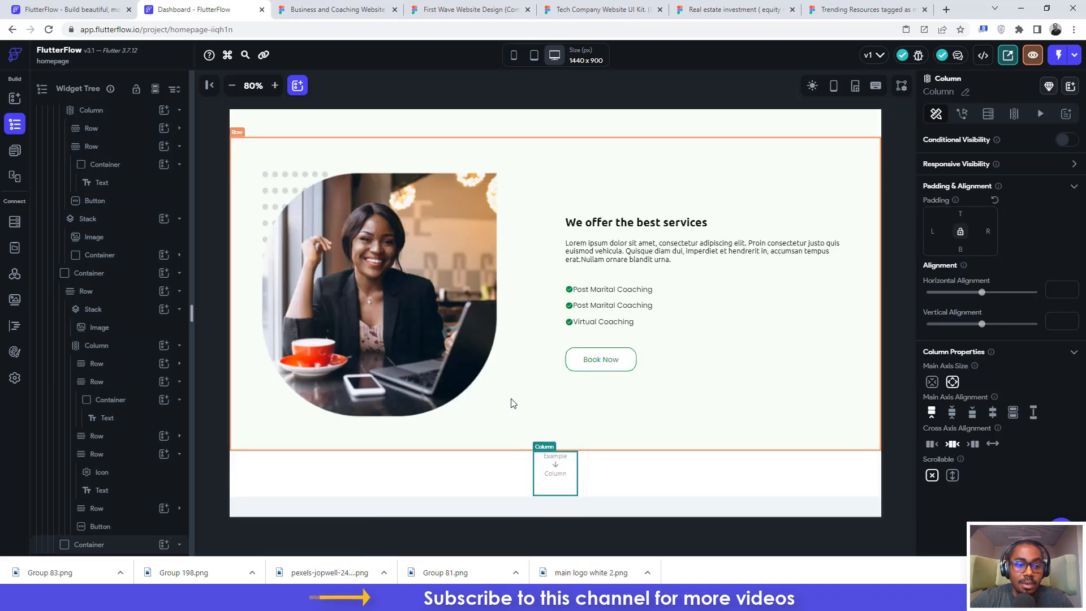
# Step: Check the Why Choose Us frame's size in Figma and set the new container's width to 1440 and height to 880
pyautogui.click(100, 546)
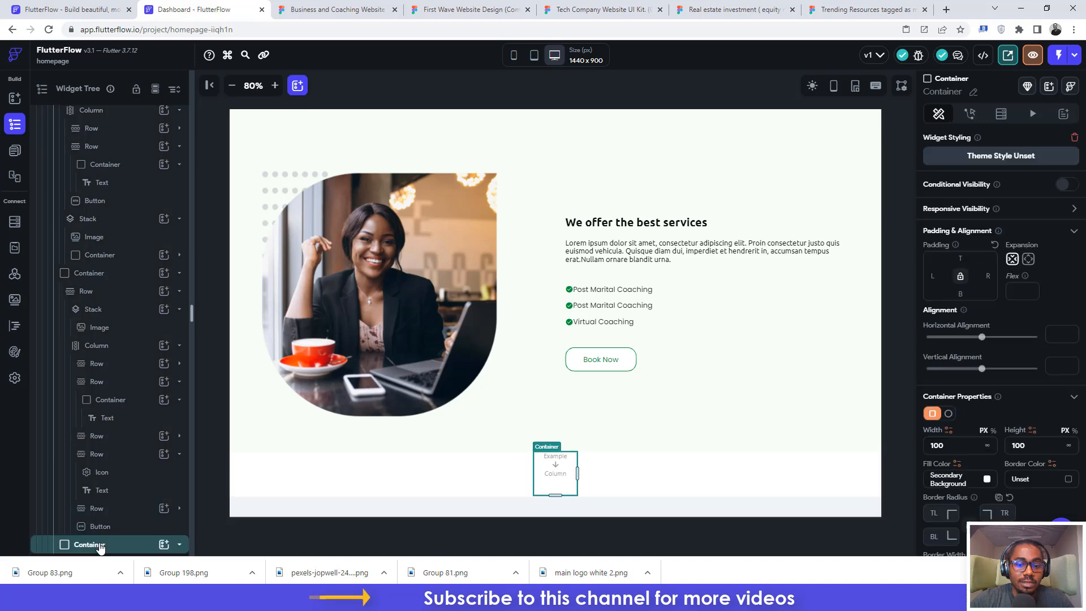
pyautogui.click(336, 9)
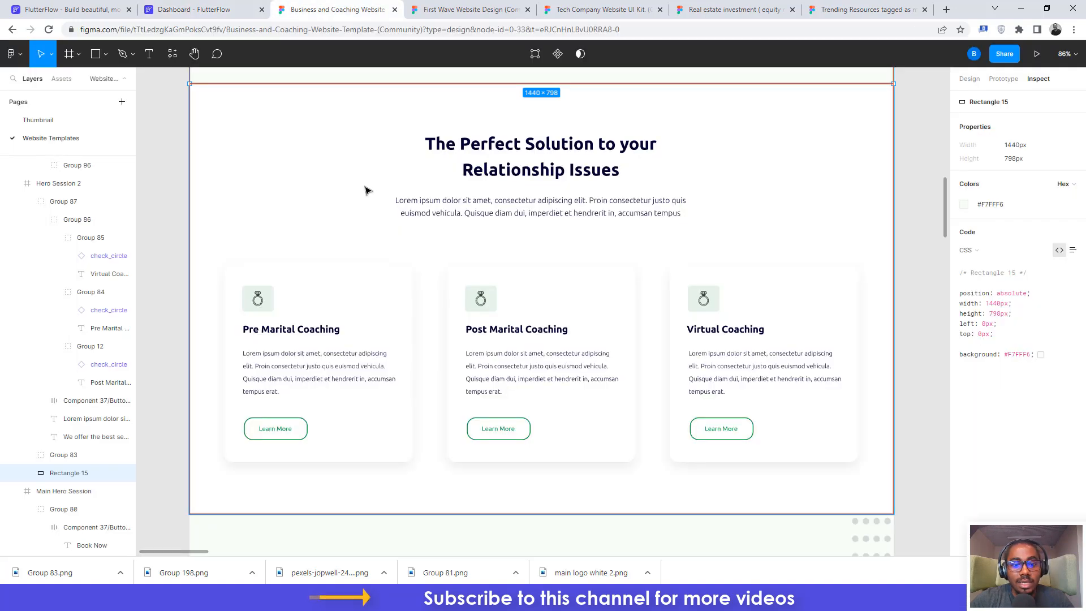
pyautogui.click(332, 175)
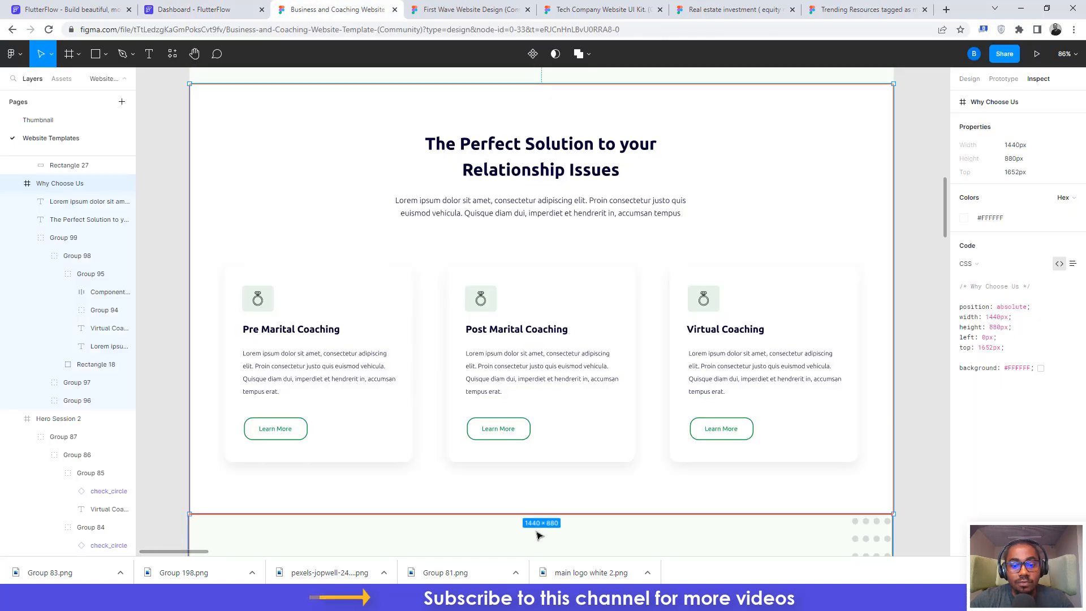
pyautogui.click(232, 9)
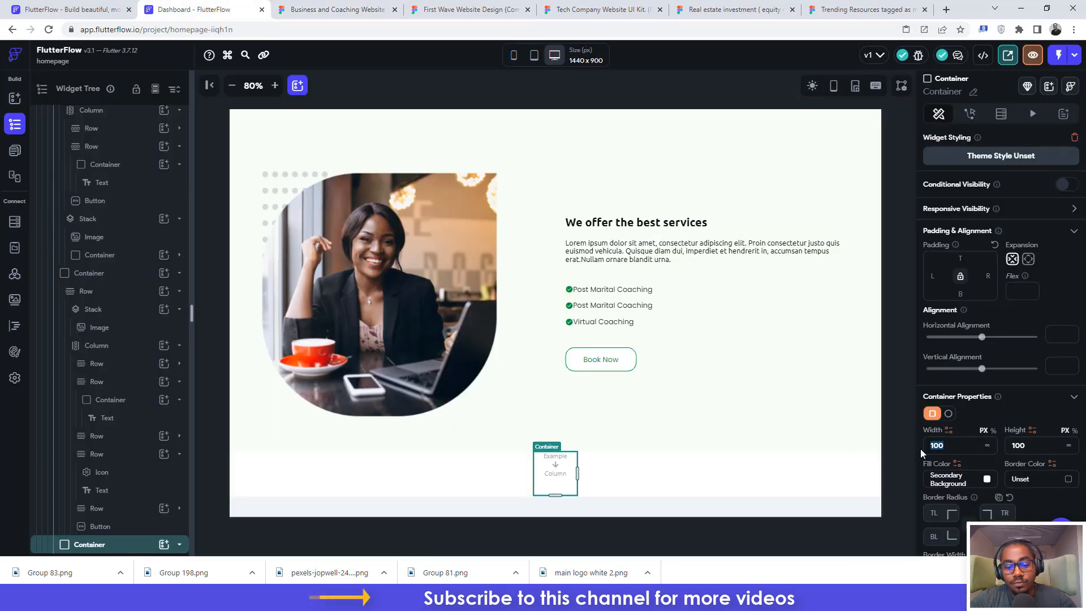
pyautogui.write('1440')
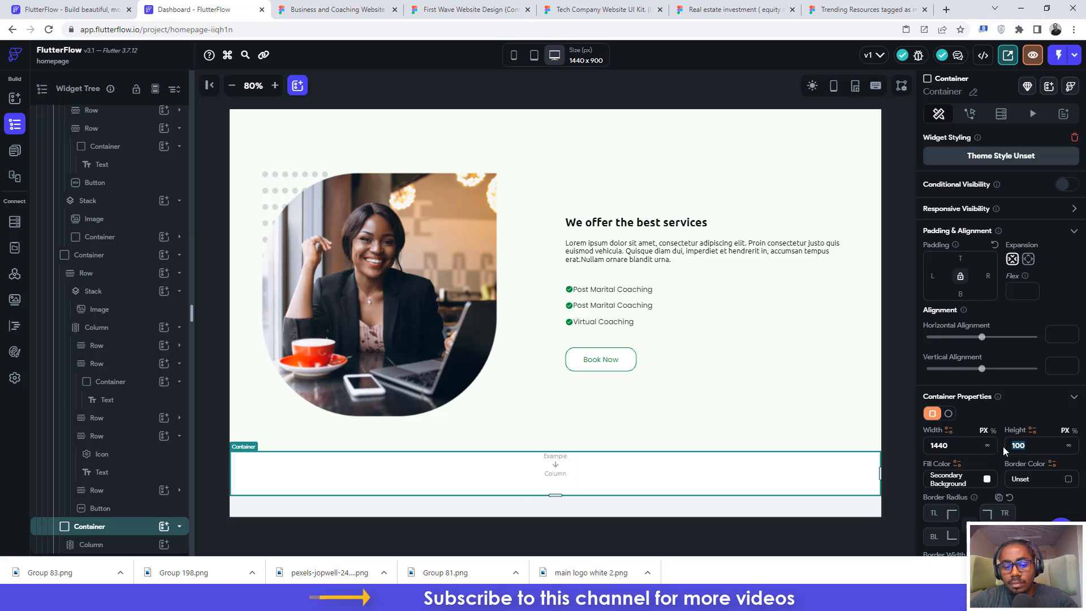
pyautogui.write('880')
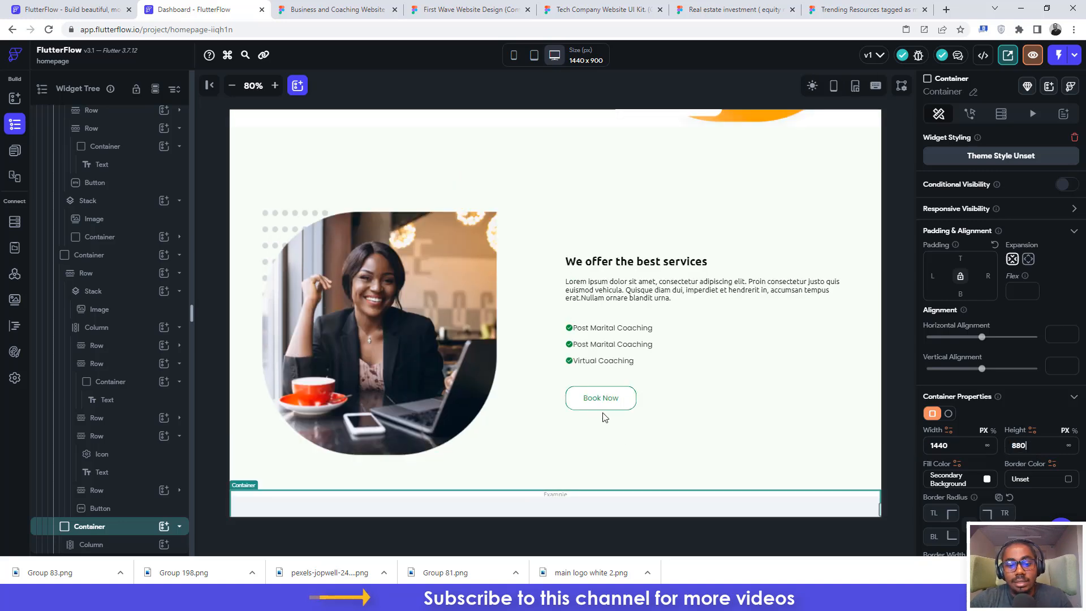
pyautogui.scroll(-5, 605, 413)
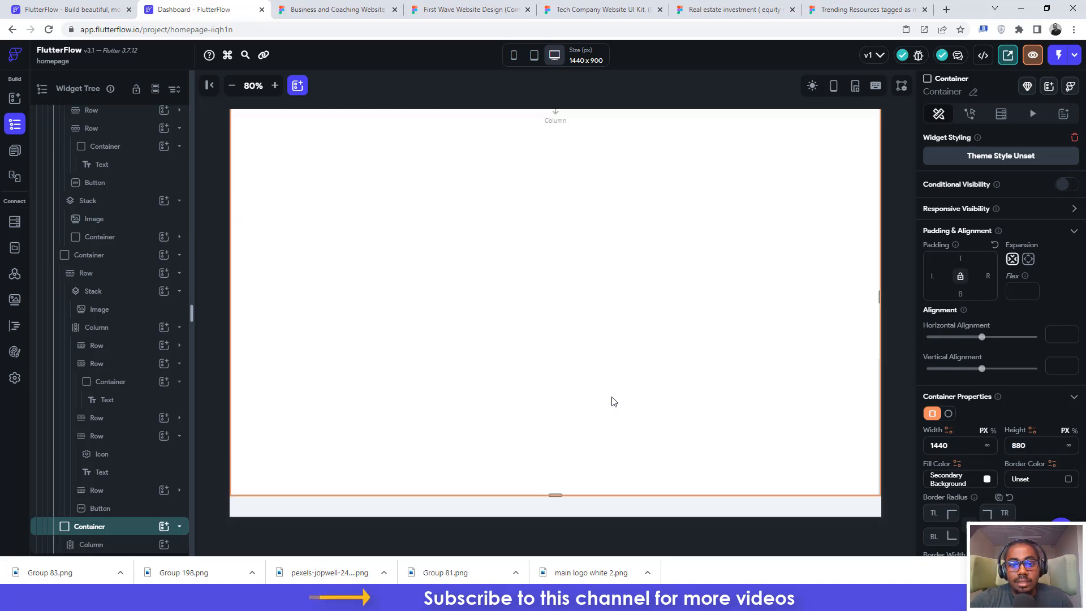
pyautogui.scroll(1, 621, 400)
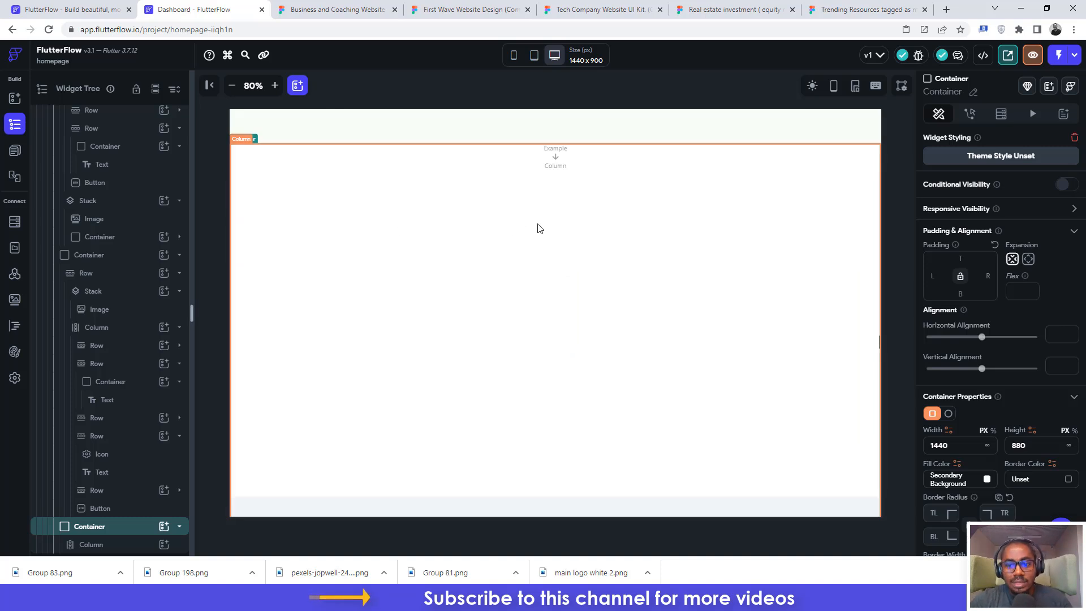
pyautogui.scroll(-1, 542, 228)
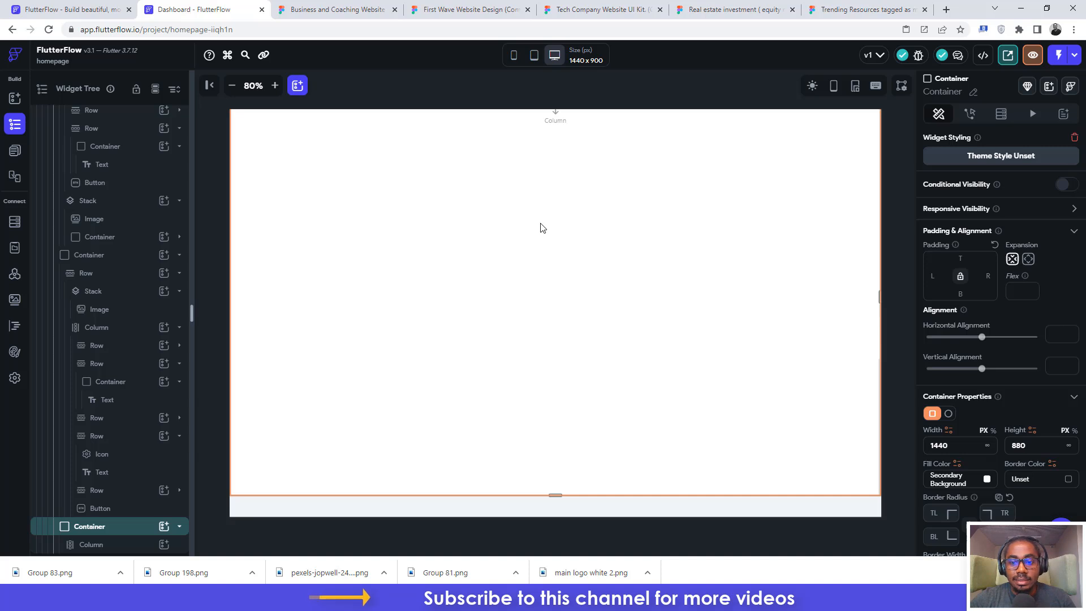
pyautogui.scroll(1, 542, 227)
# Step: Add a Row inside the new container's Column, checking the layout in Figma, and place a Text widget in that Row
pyautogui.click(536, 185)
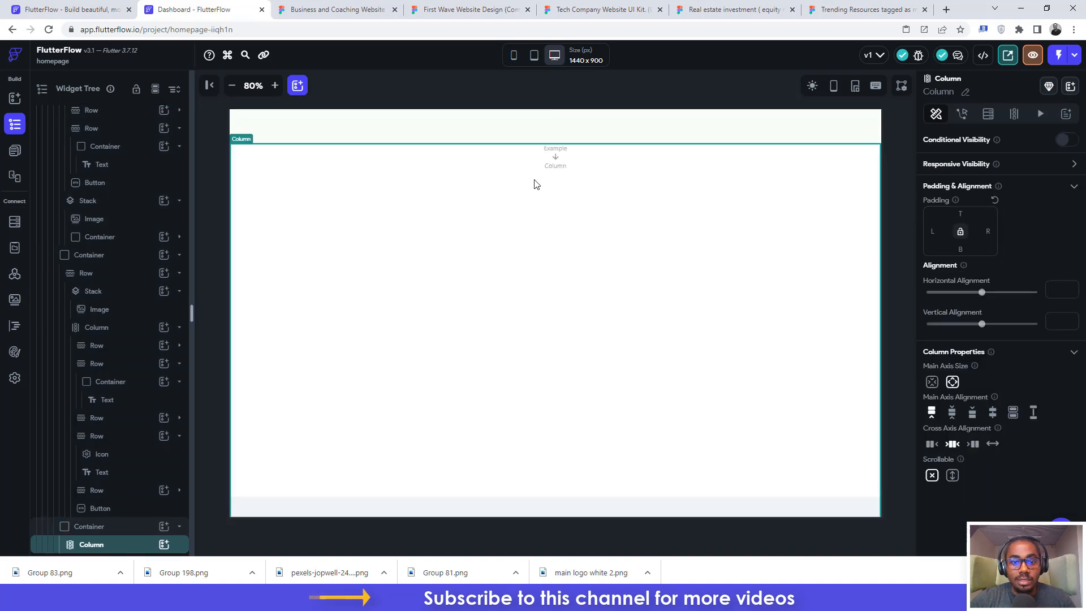
pyautogui.click(312, 8)
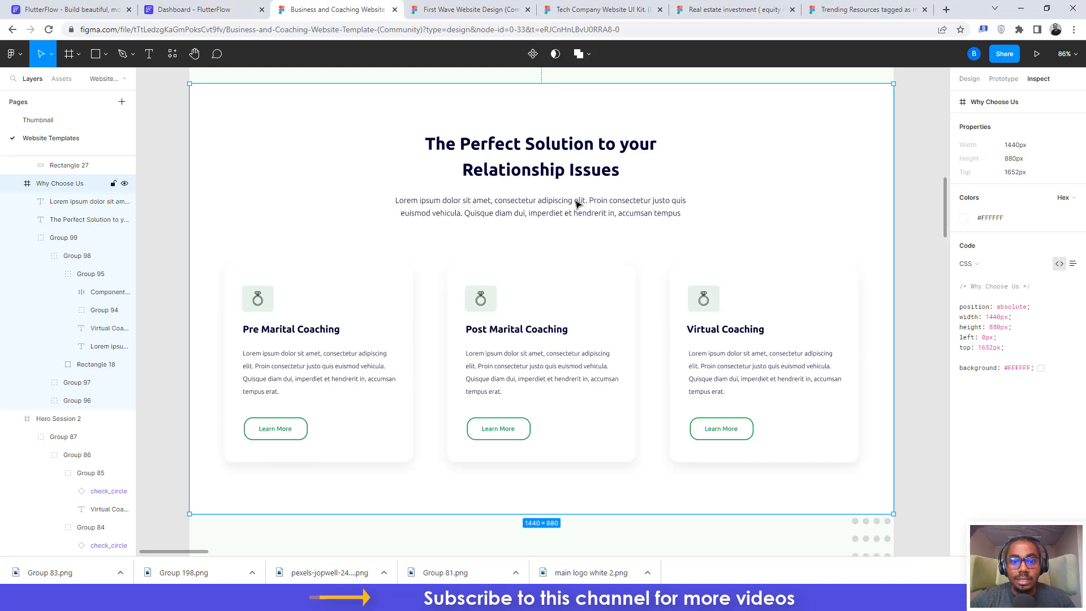
pyautogui.click(229, 9)
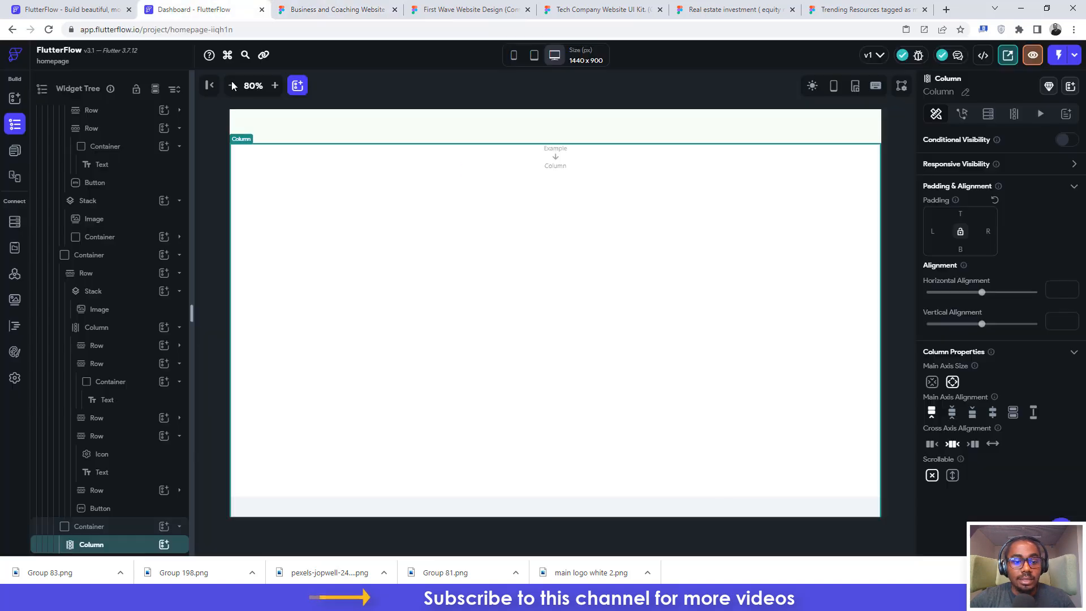
pyautogui.click(163, 546)
pyautogui.click(328, 378)
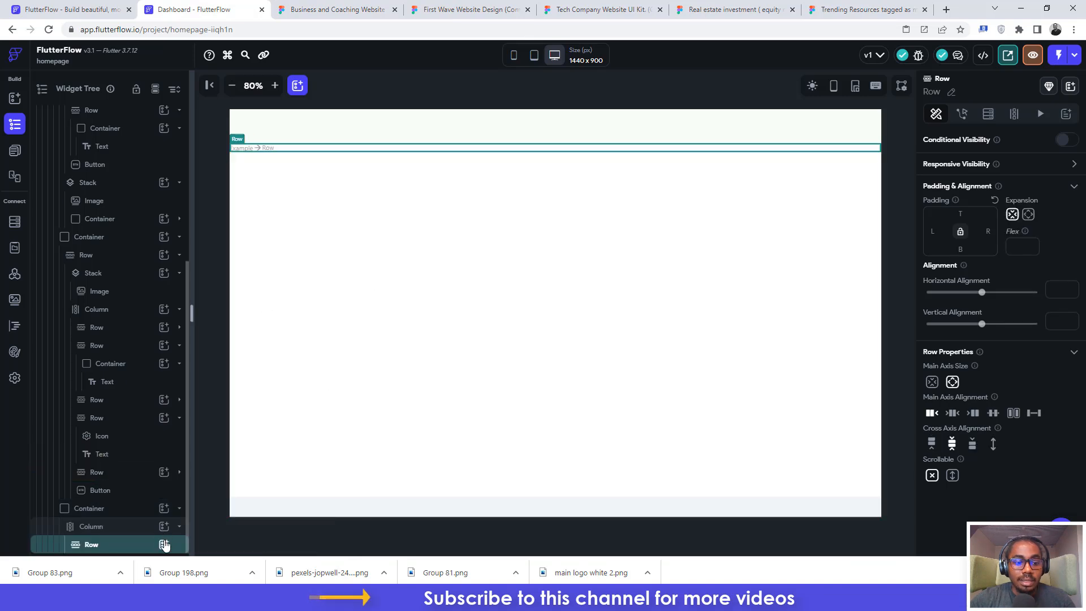
pyautogui.click(163, 544)
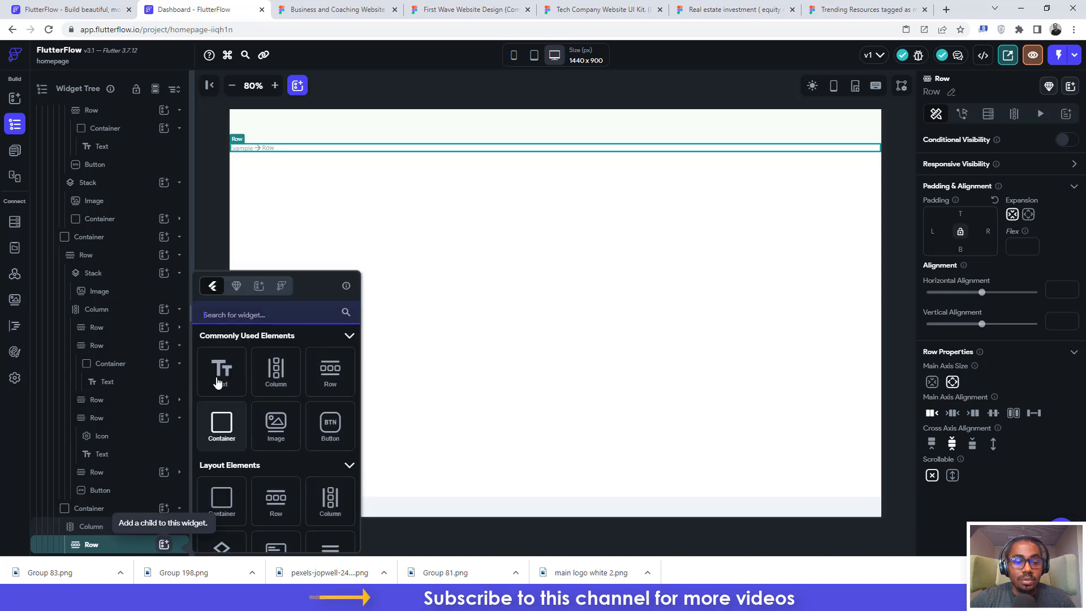
pyautogui.click(220, 372)
# Step: Copy the heading "The Perfect Solution to your Relationship Issues" in Figma, check its typography and return to FlutterFlow
pyautogui.click(337, 9)
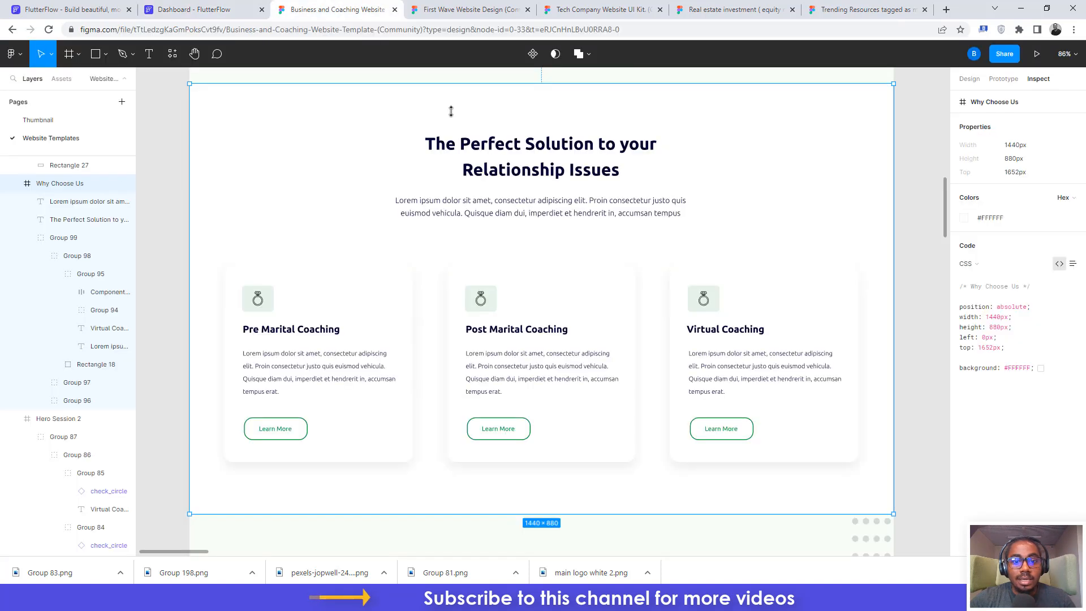
pyautogui.click(455, 147)
pyautogui.doubleClick(450, 148)
pyautogui.hotkey('ctrl', 'c')
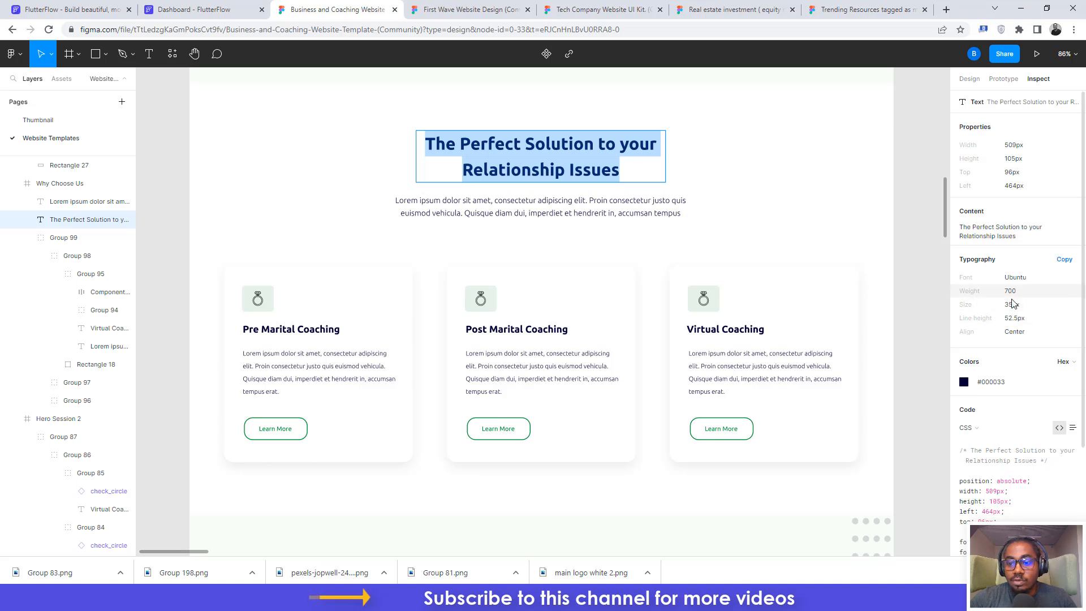
pyautogui.click(237, 10)
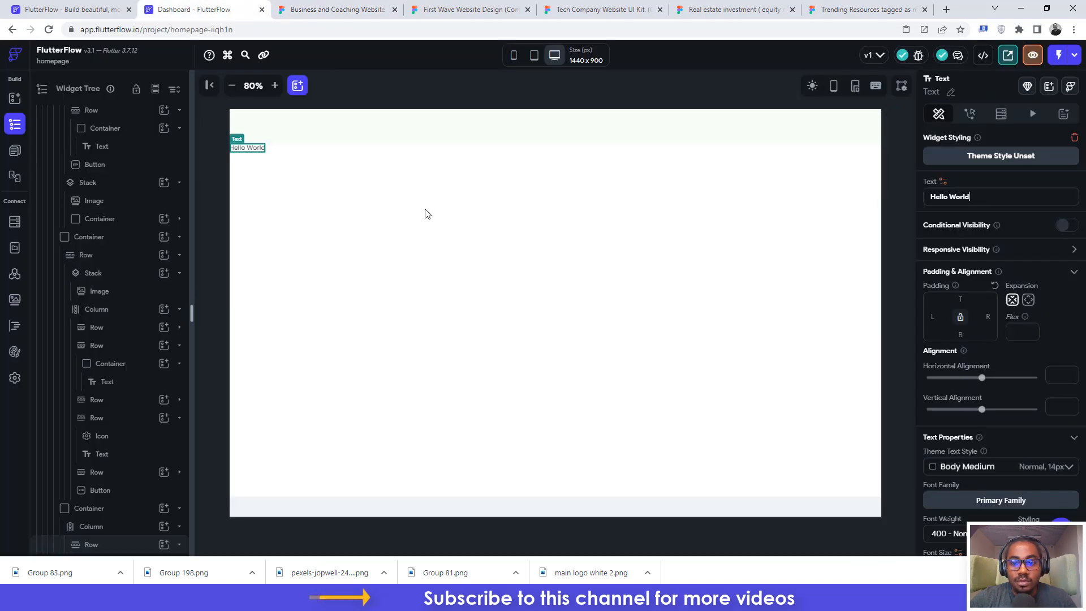
# Step: Replace the new Text's content with the copied heading "The Perfect Solution to your Relationship Issues", with font weight 700 - Bold and size 35
pyautogui.hotkey('ctrl', 'a')
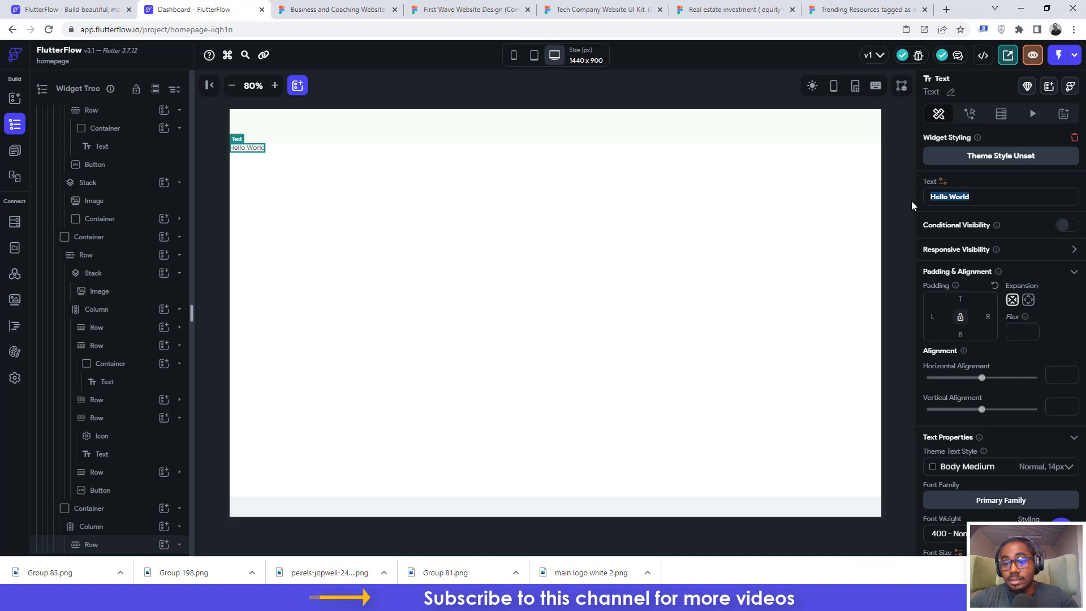
pyautogui.hotkey('ctrl', 'v')
pyautogui.scroll(-2, 970, 459)
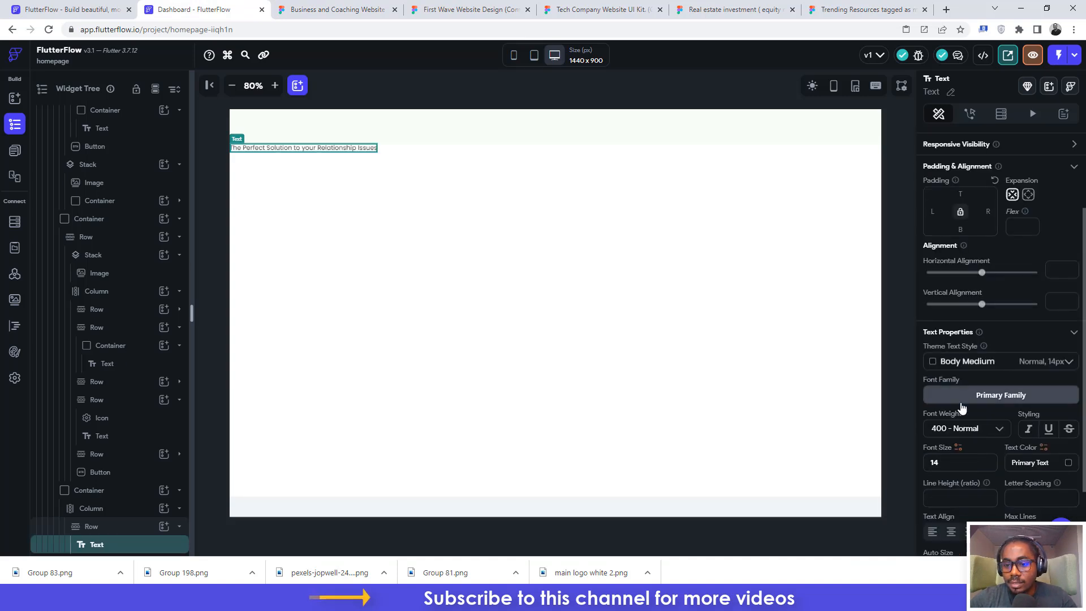
pyautogui.click(953, 429)
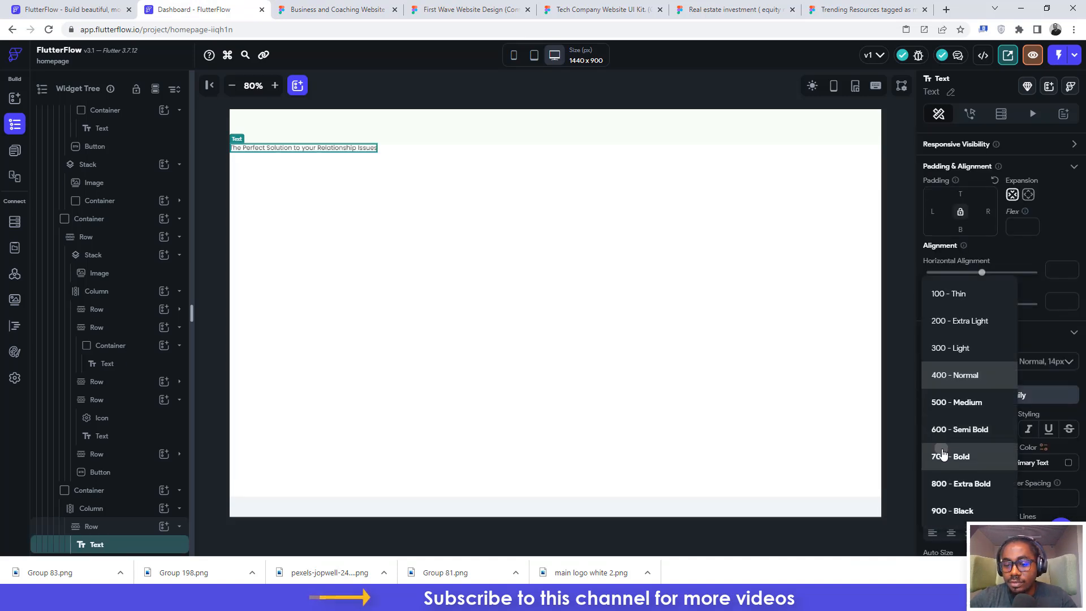
pyautogui.click(941, 453)
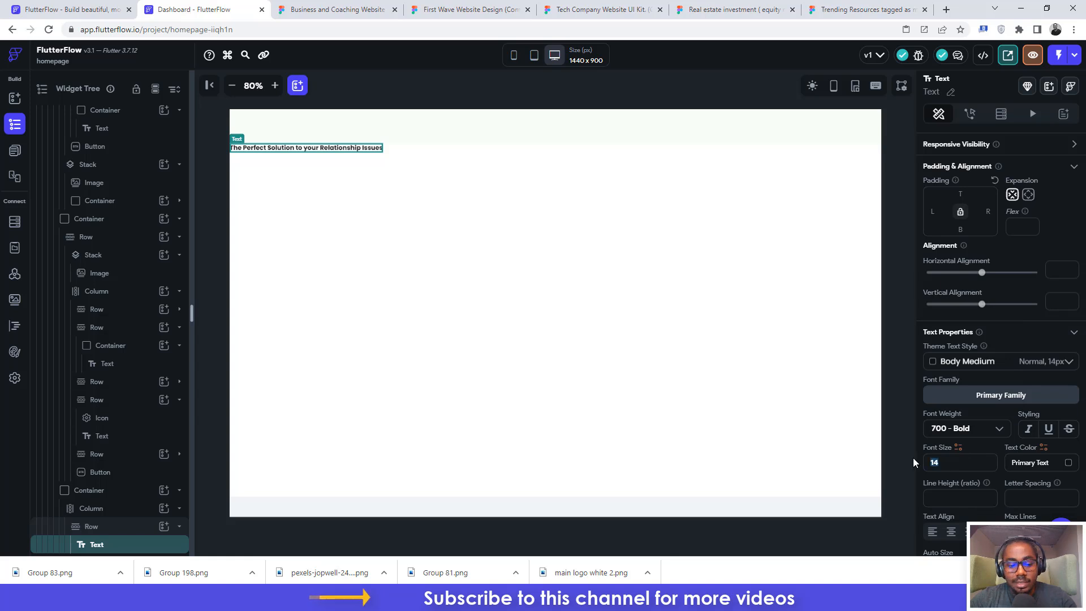
pyautogui.write('35')
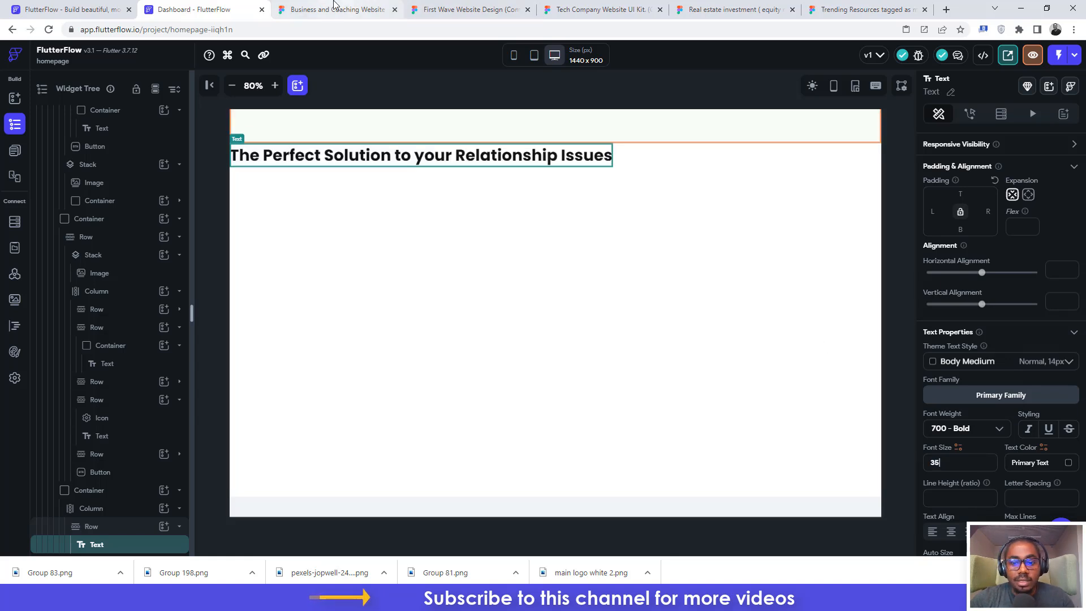
# Step: Copy the heading color #000033 from Figma and apply it as the heading Text's color in FlutterFlow
pyautogui.click(334, 8)
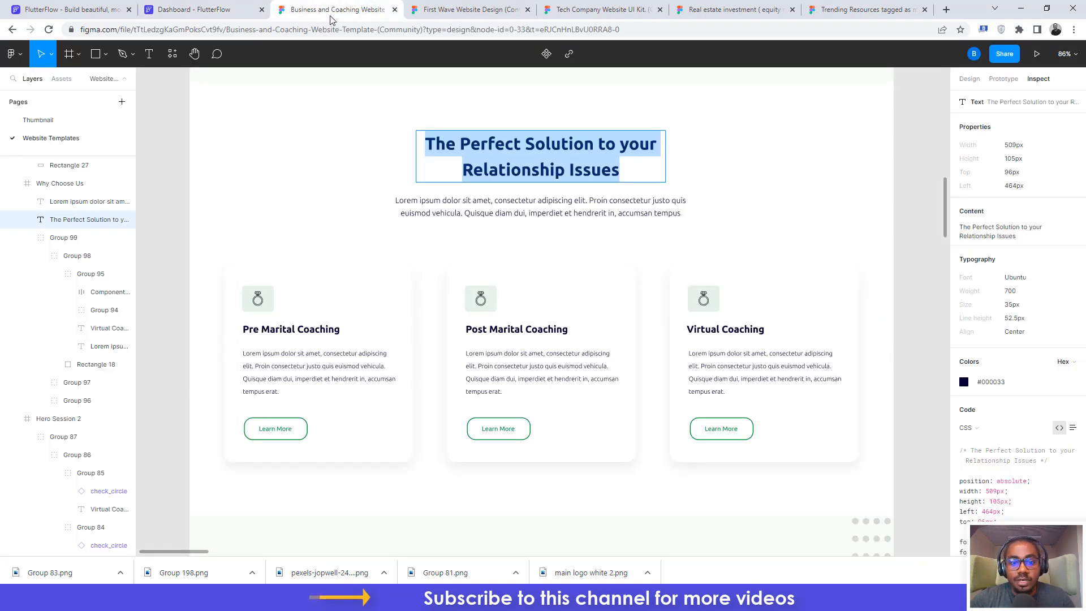
pyautogui.click(990, 382)
pyautogui.click(208, 7)
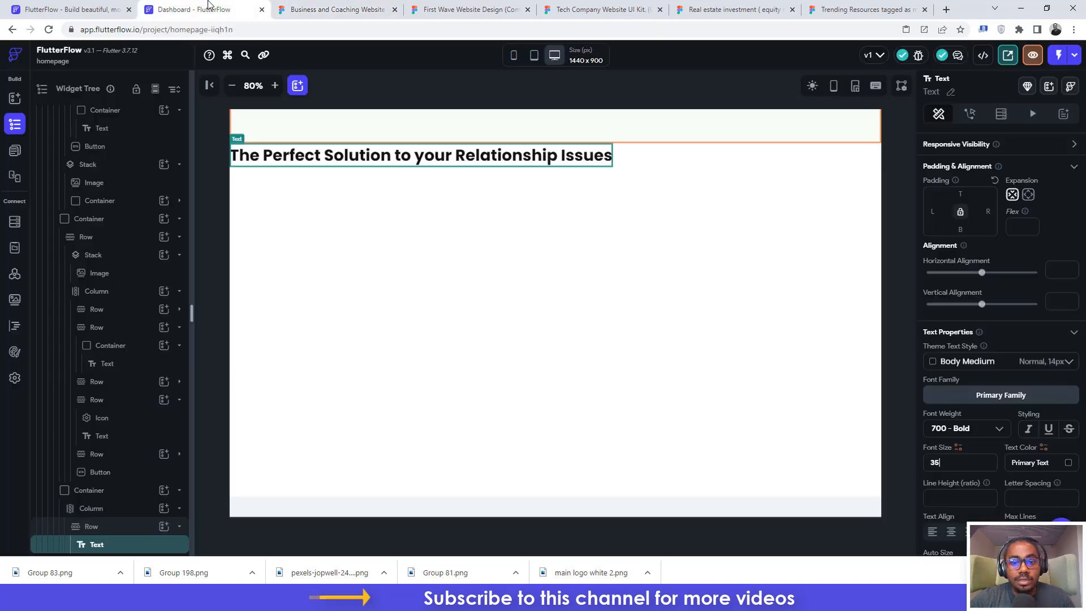
pyautogui.click(1016, 460)
pyautogui.hotkey('ctrl', 'v')
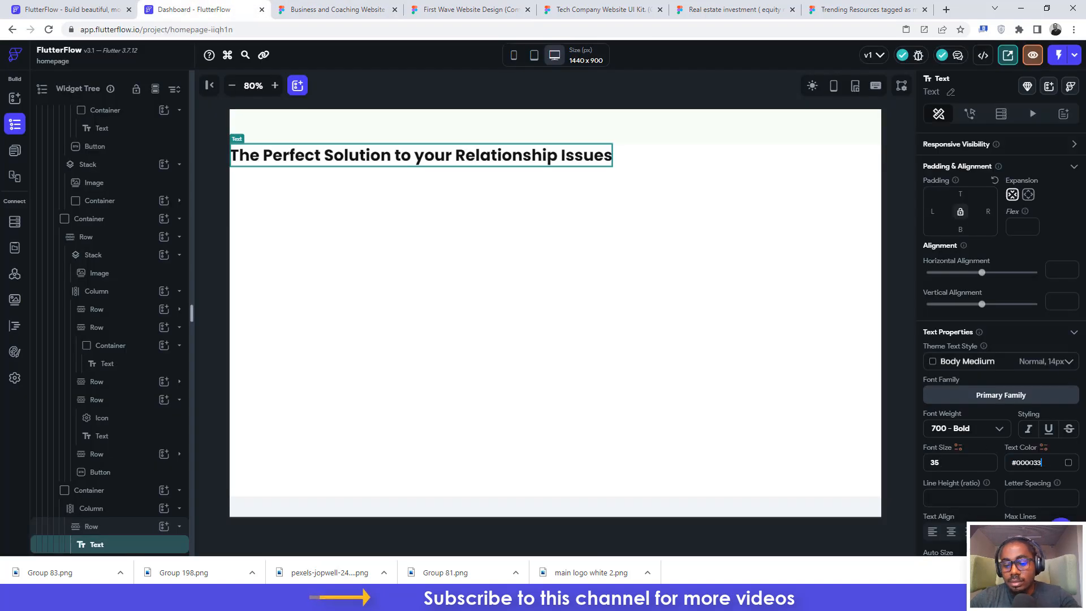
pyautogui.press('Return')
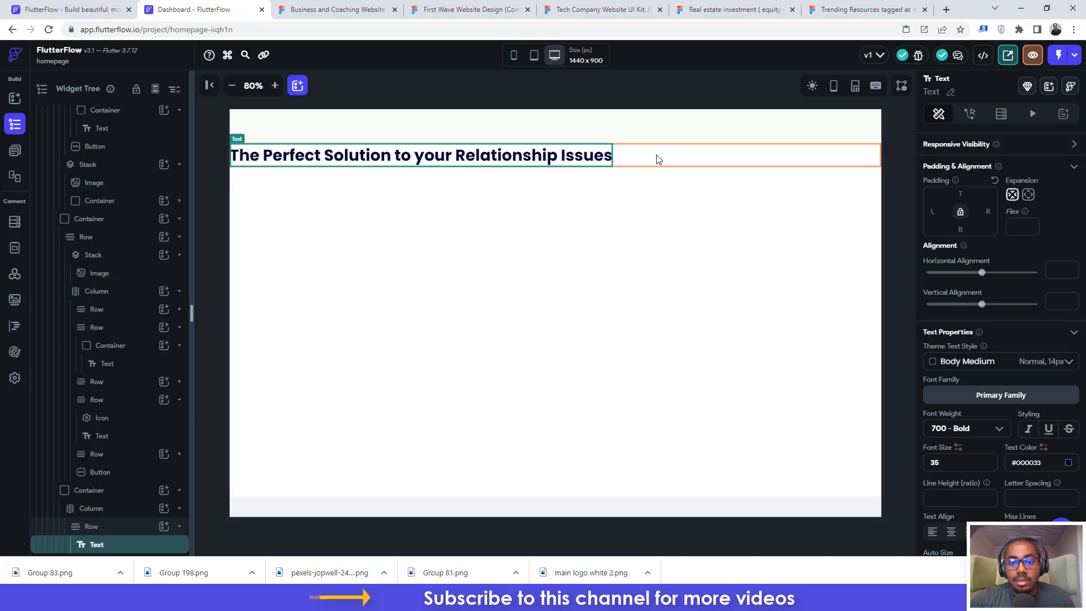
# Step: Center the heading Row's contents along its main axis, and check the heading's size and spacing in Figma
pyautogui.click(656, 159)
pyautogui.click(953, 415)
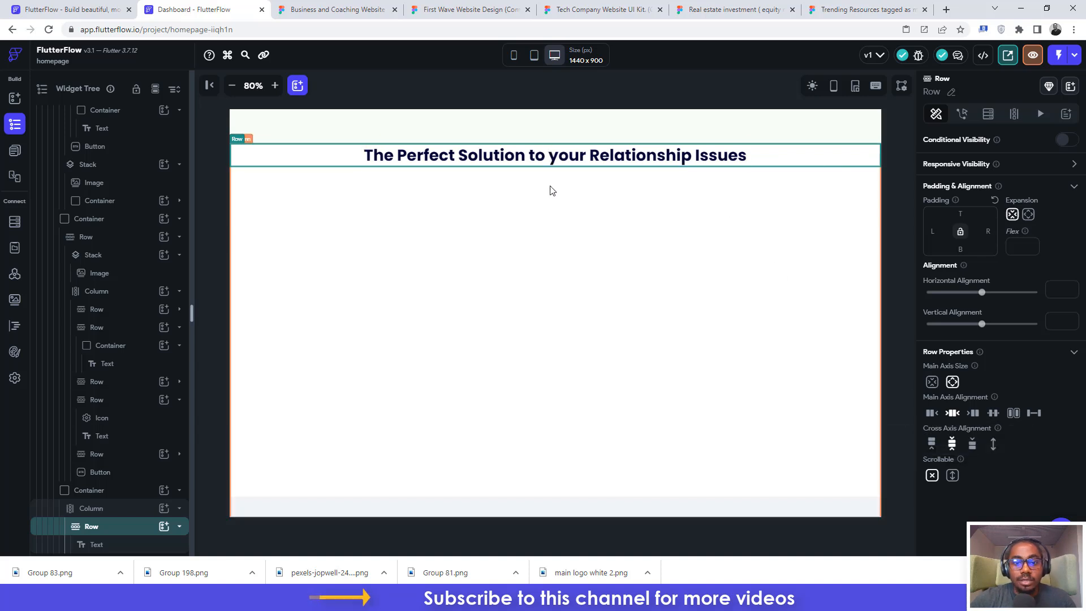
pyautogui.click(324, 11)
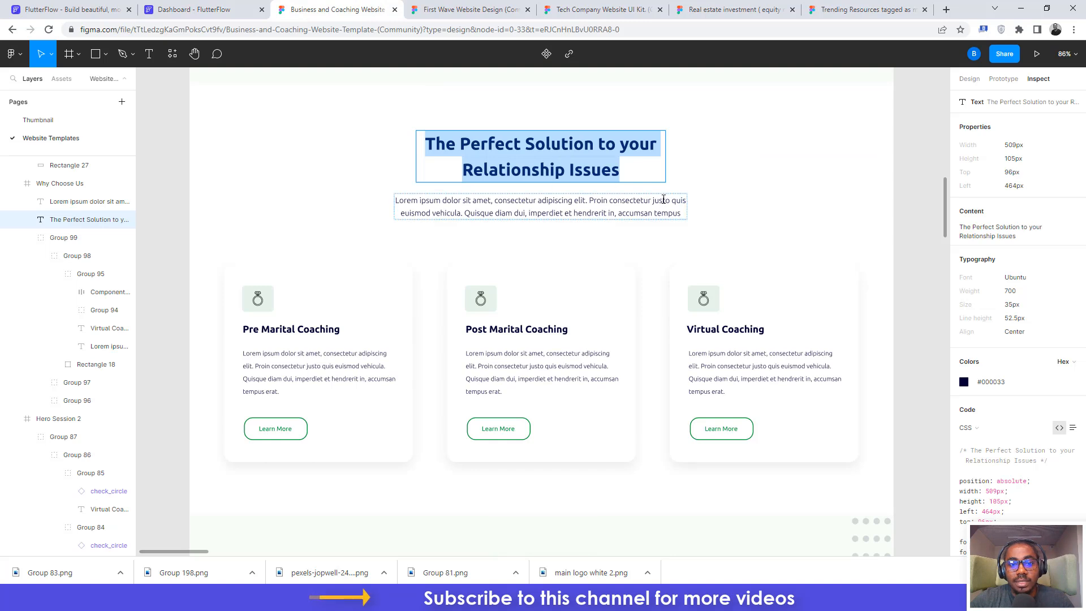
pyautogui.press('Escape')
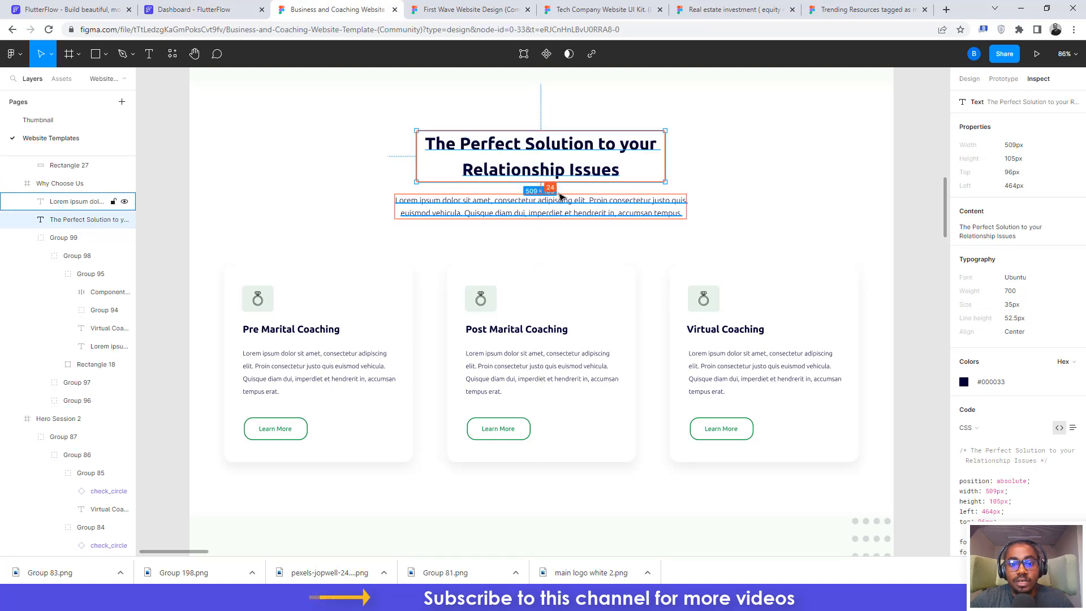
pyautogui.hotkey('ctrl', 'shift', 'Tab')
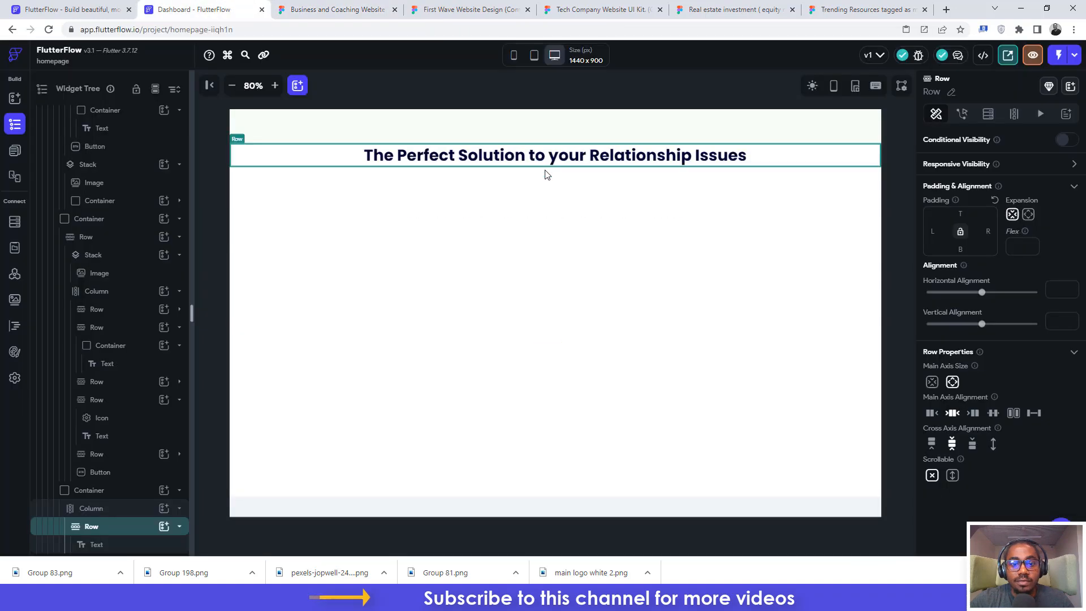
# Step: Wrap the heading Text in a Container
pyautogui.click(538, 163)
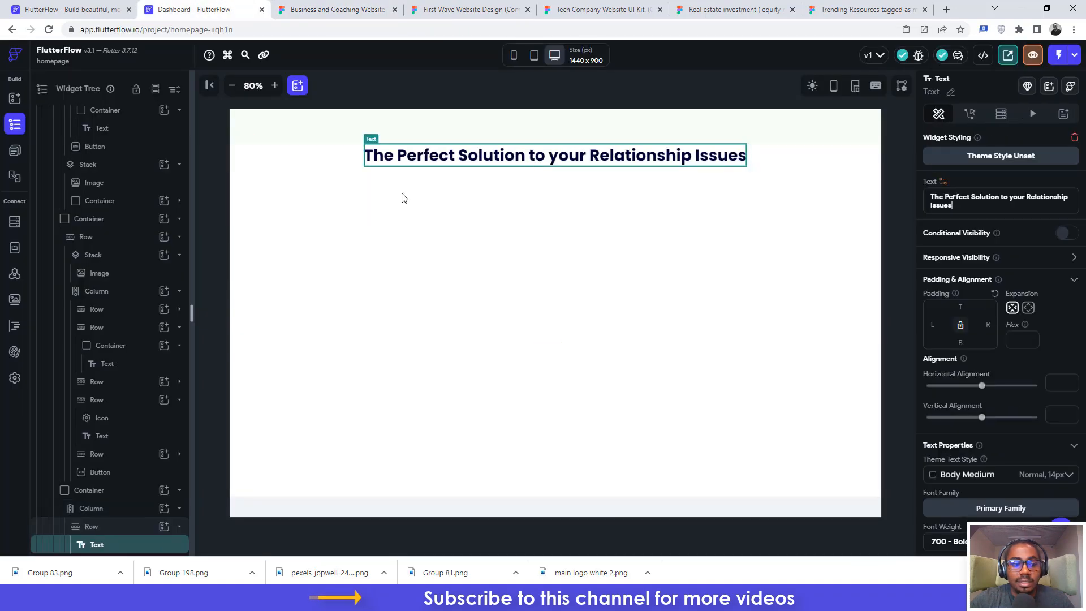
pyautogui.rightClick(124, 545)
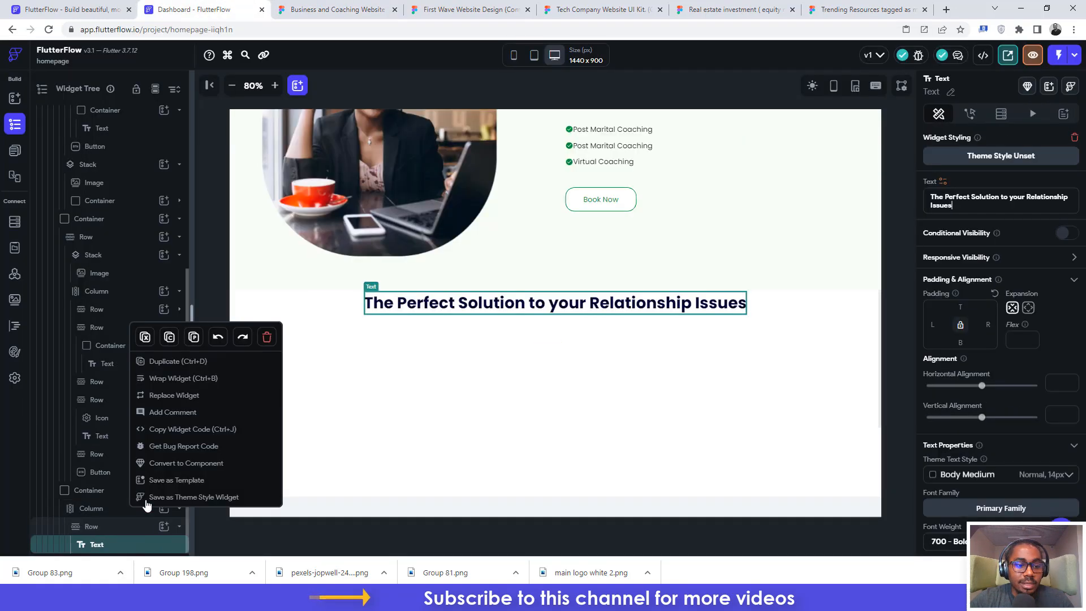
pyautogui.click(161, 378)
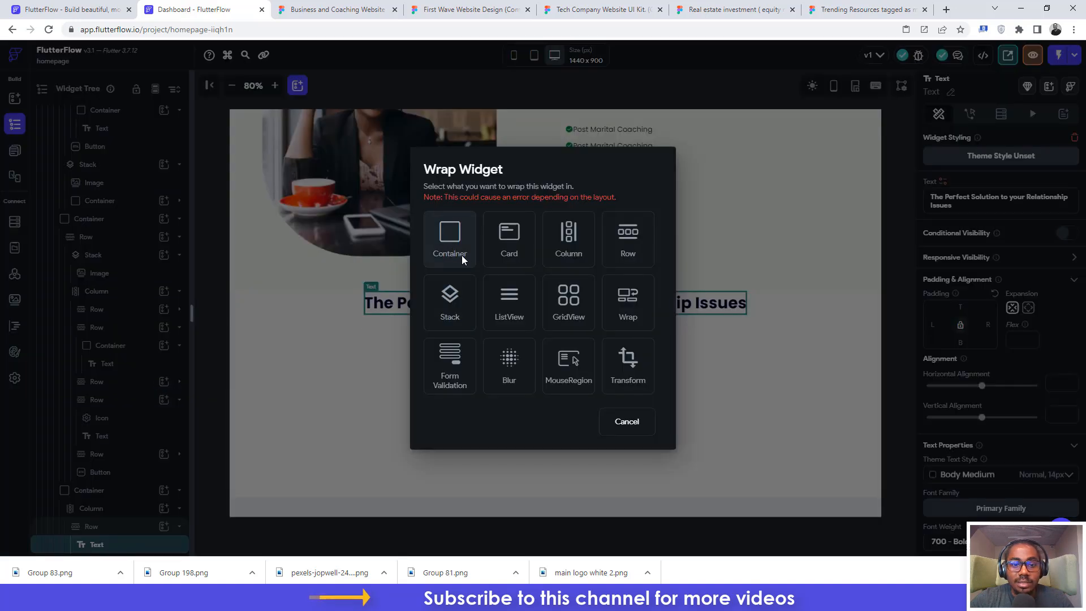
pyautogui.click(450, 243)
# Step: Check the heading's dimensions in Figma and set its Container's width to 509 and height to 105
pyautogui.click(338, 9)
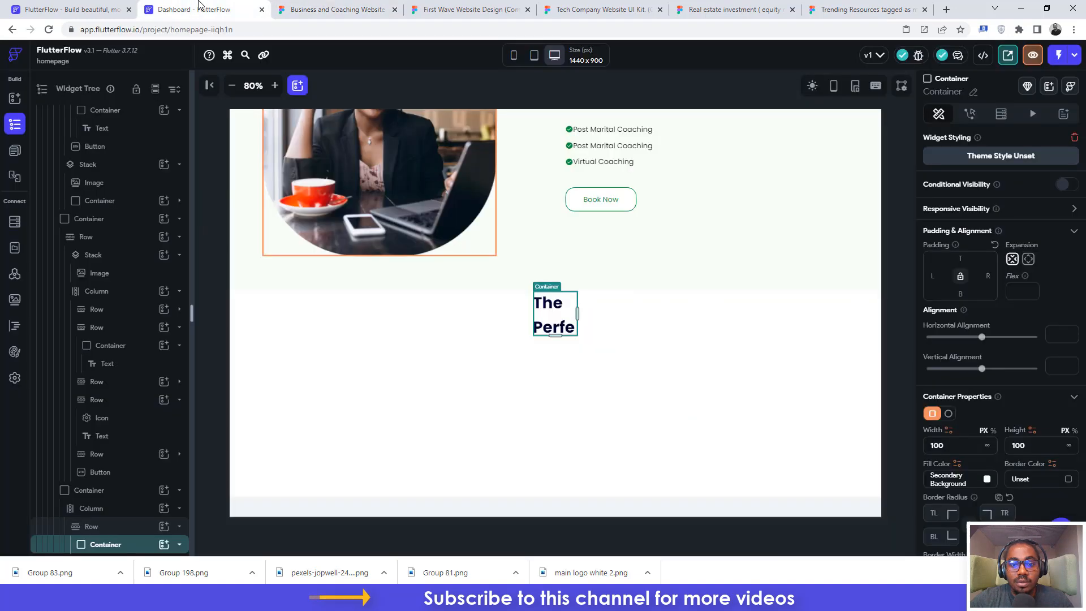
pyautogui.click(201, 8)
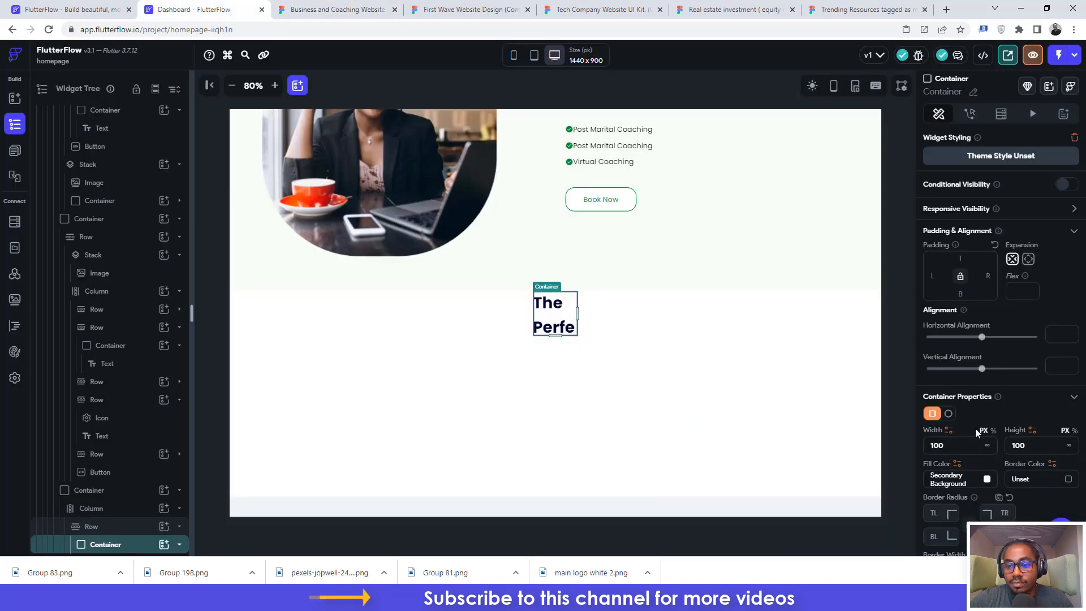
pyautogui.doubleClick(967, 444)
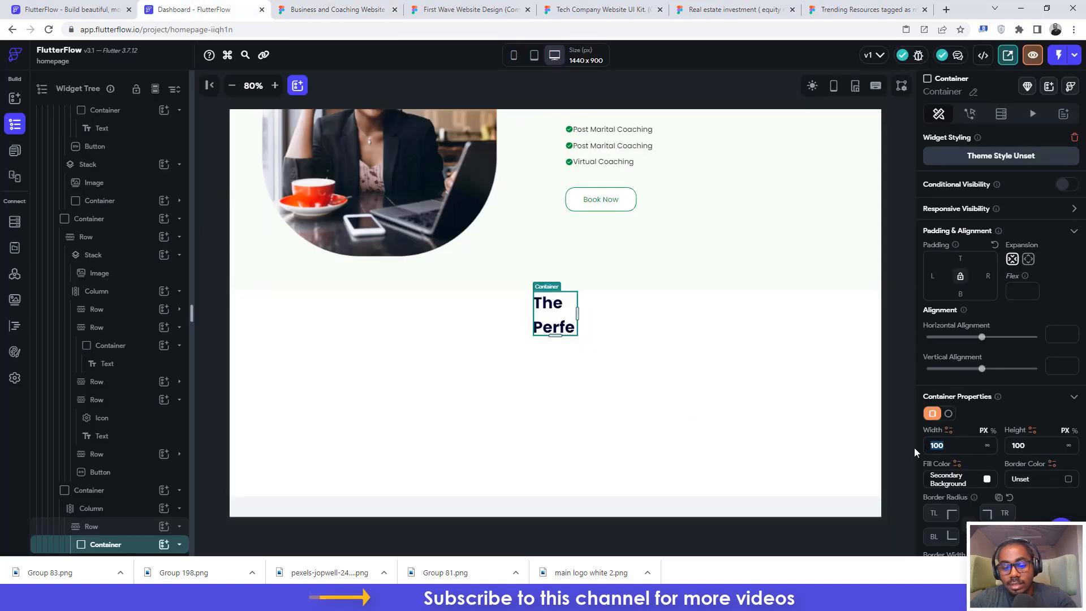
pyautogui.write('509')
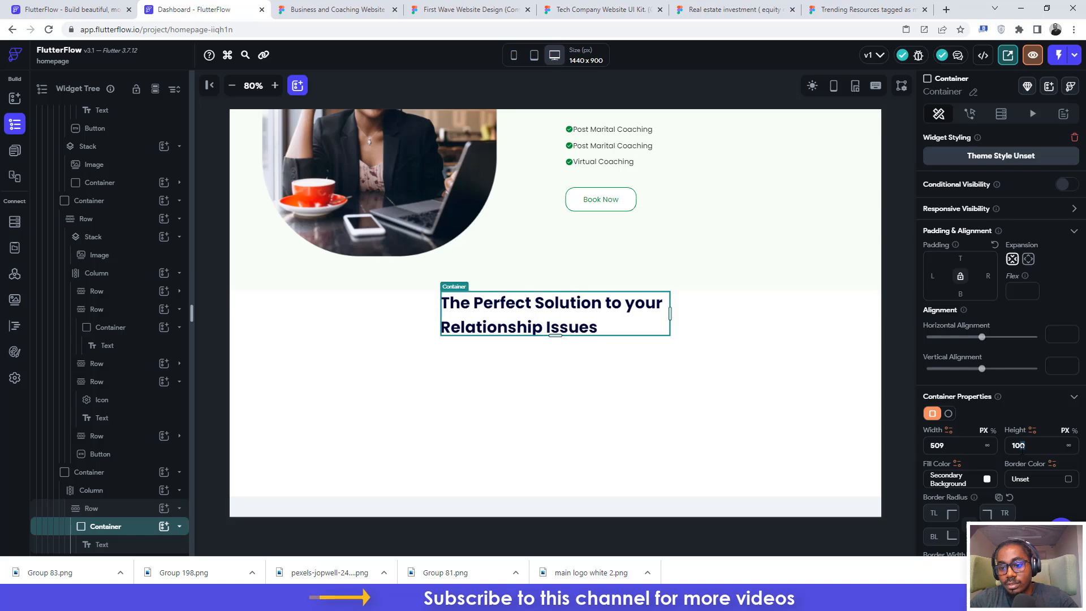
pyautogui.click(1021, 446)
pyautogui.press('BackSpace')
pyautogui.write('5')
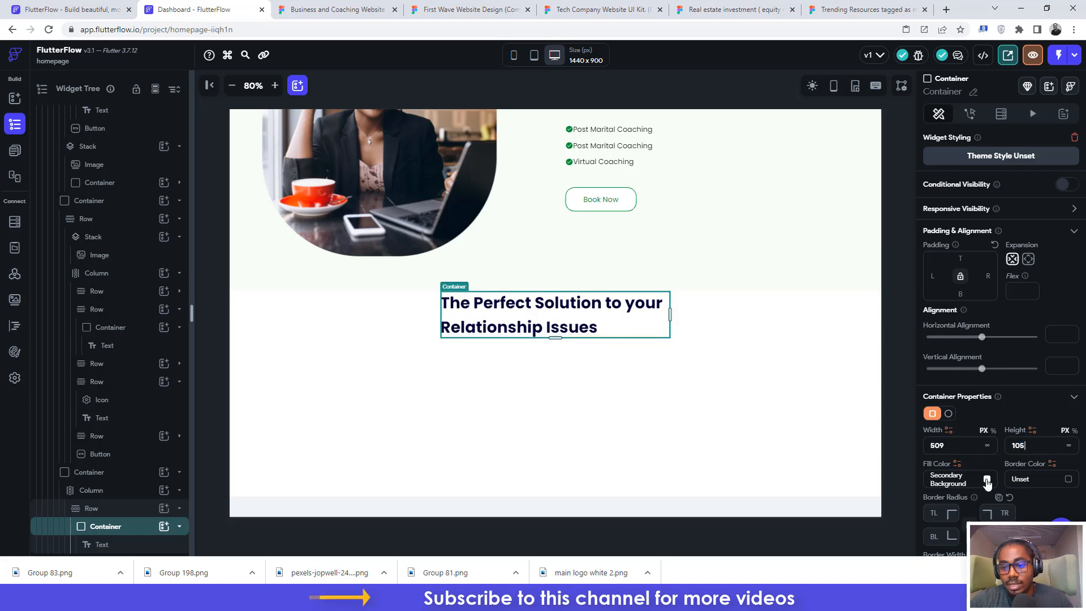
# Step: Clear the heading Container's fill color and bring up the heading Text's alignment options
pyautogui.click(979, 484)
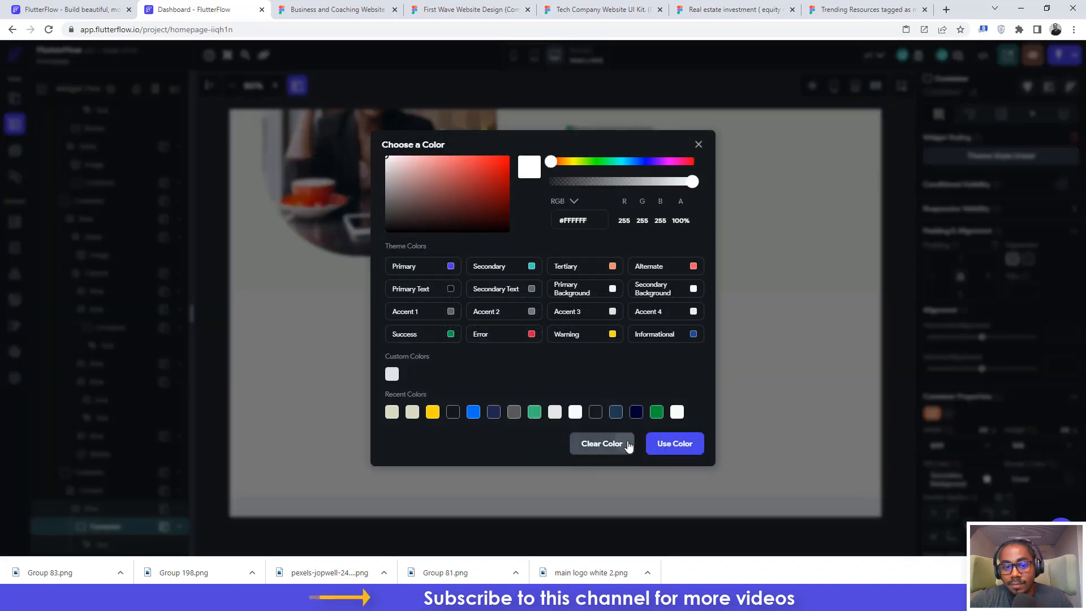
pyautogui.click(601, 443)
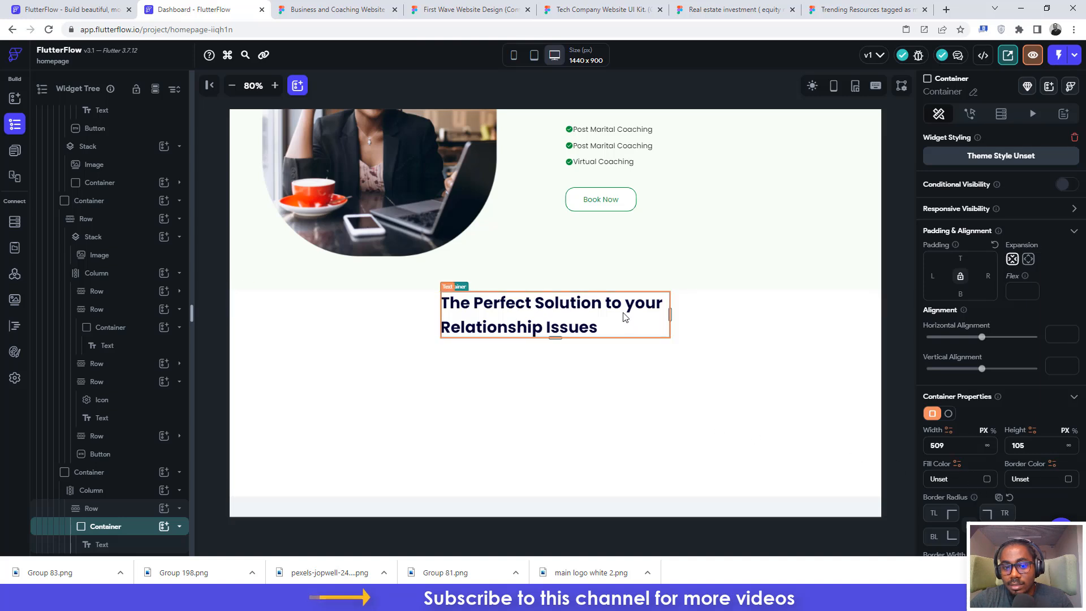
pyautogui.click(624, 316)
pyautogui.scroll(-3, 964, 429)
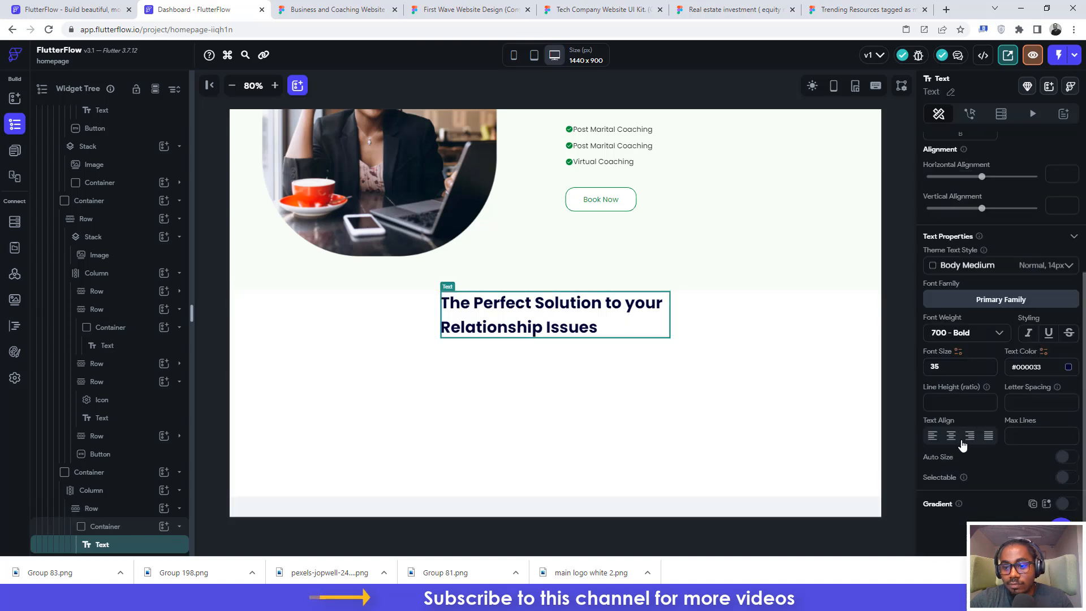
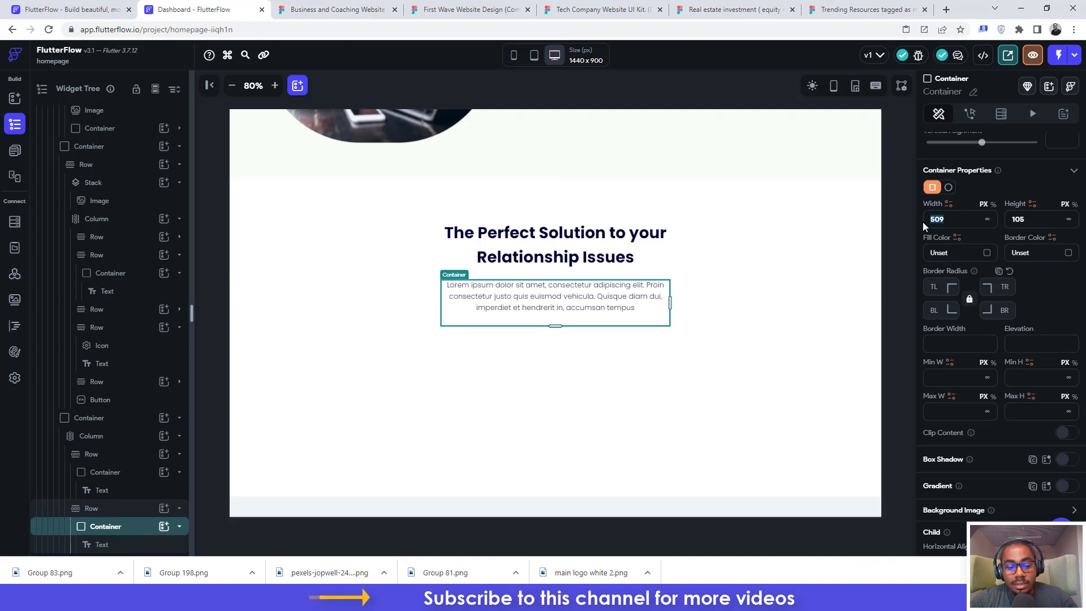
# Step: Set the lorem ipsum paragraph Container's width to 598 and height to 52, matching the dimensions in Figma
pyautogui.write('59')
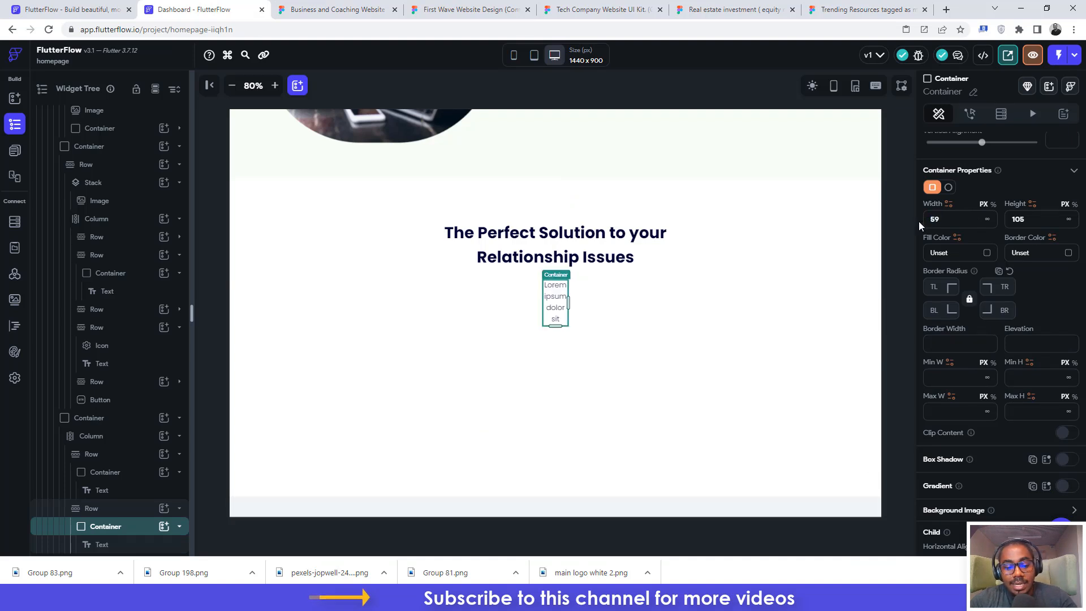
pyautogui.write('8')
pyautogui.click(326, 9)
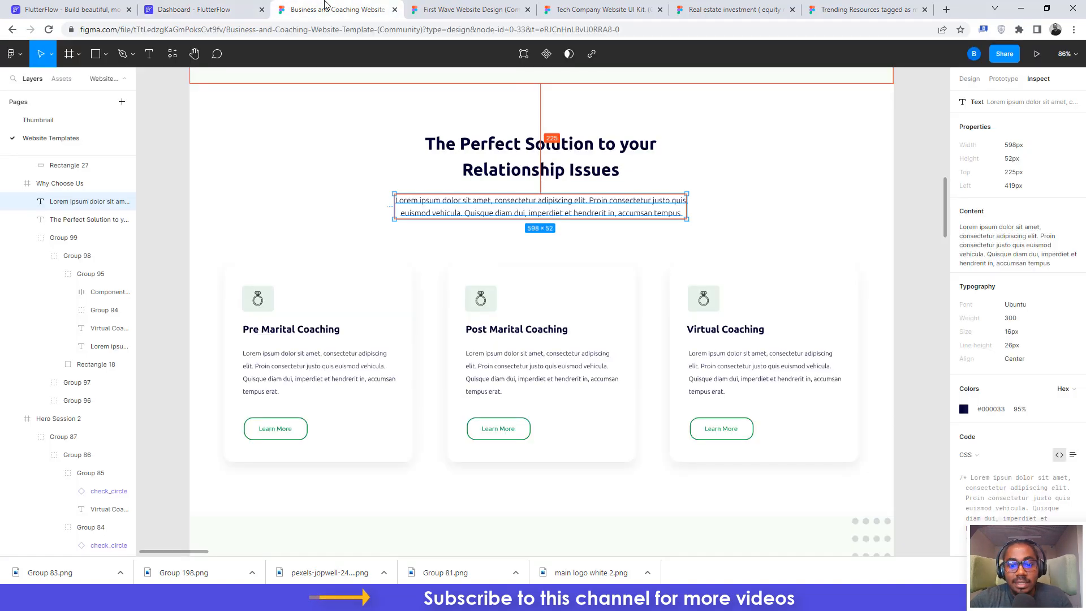
pyautogui.click(192, 9)
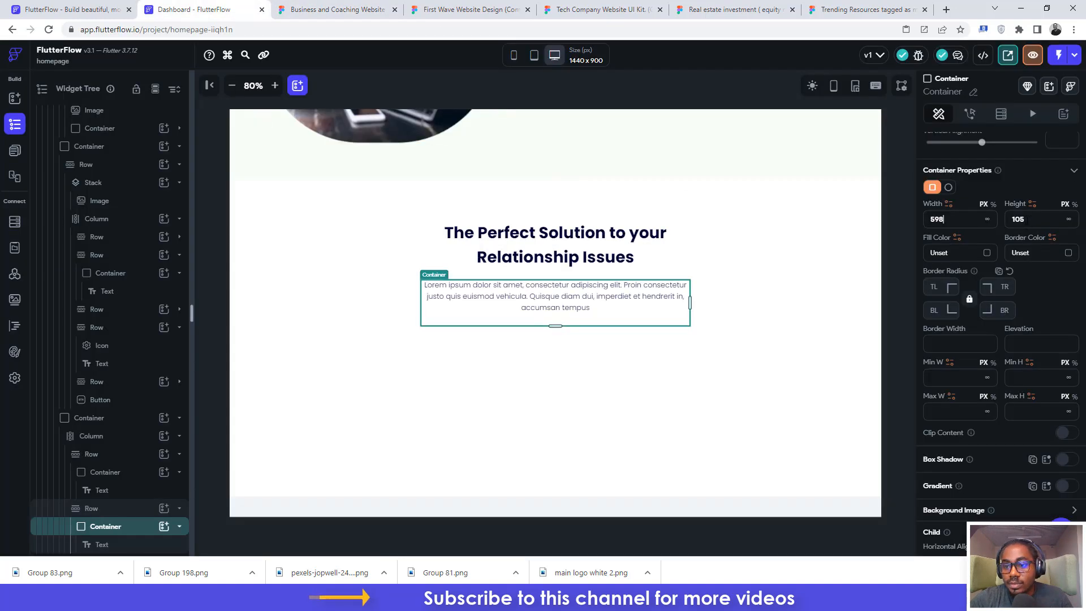
pyautogui.press('Tab')
pyautogui.write('52')
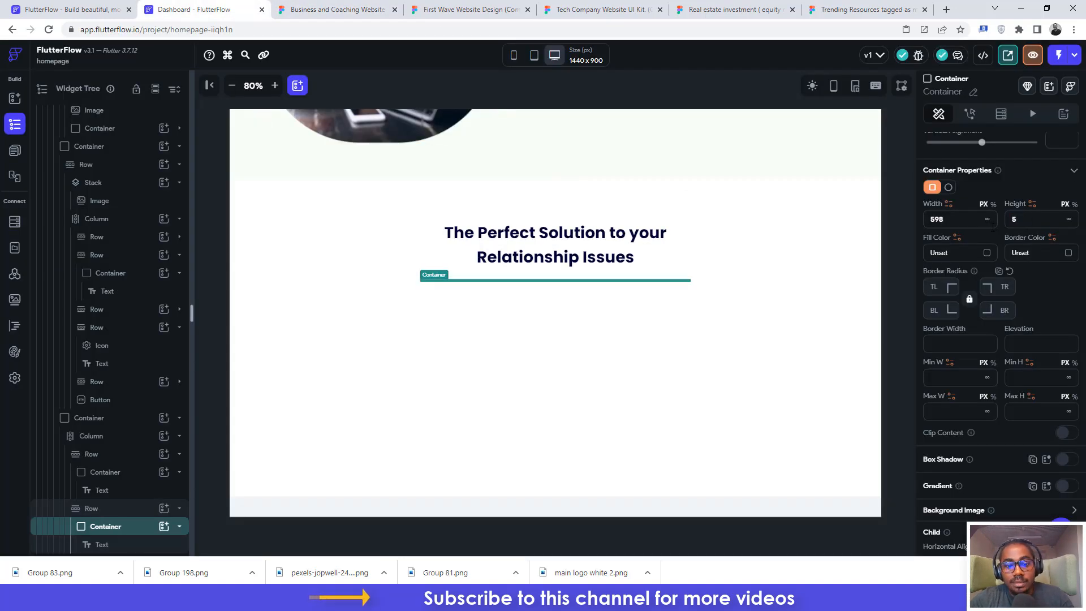
# Step: Compare the paragraph Text's size, weight and line height in FlutterFlow with its dimensions and typography in Figma
pyautogui.click(329, 6)
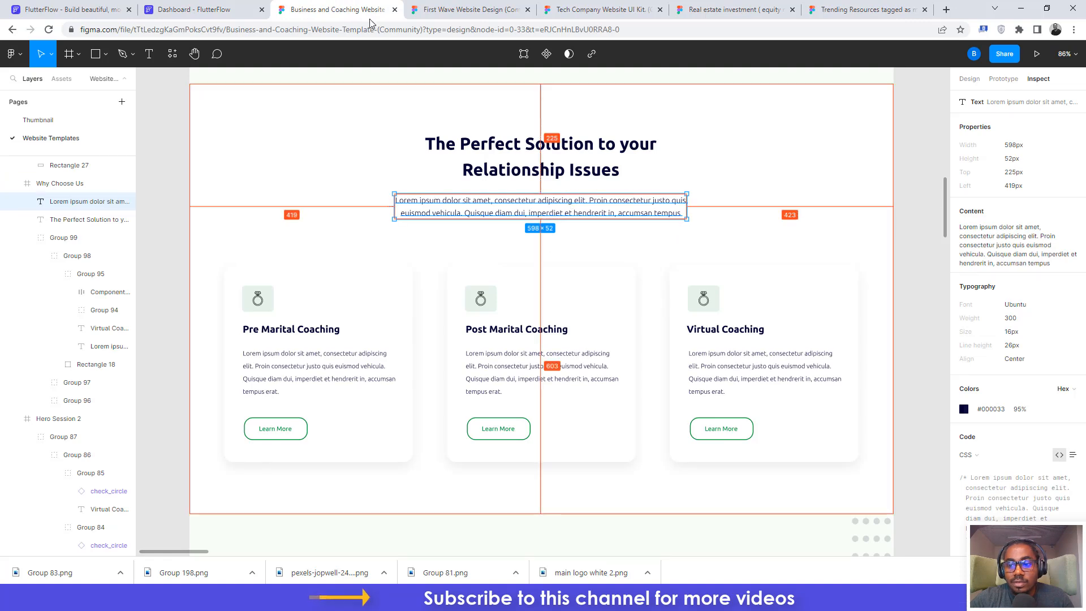
pyautogui.click(232, 9)
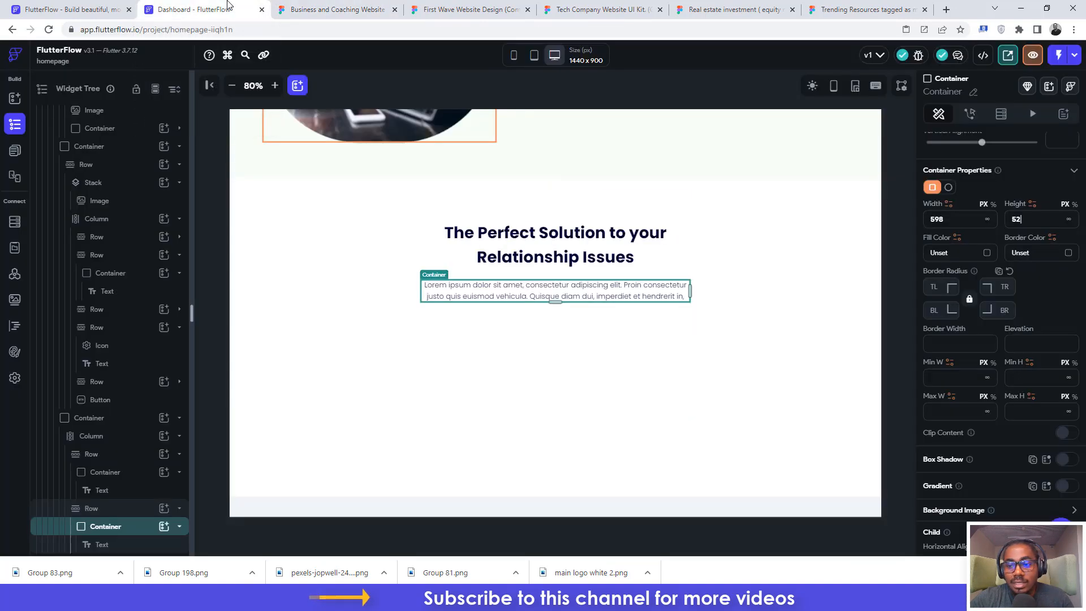
pyautogui.click(624, 289)
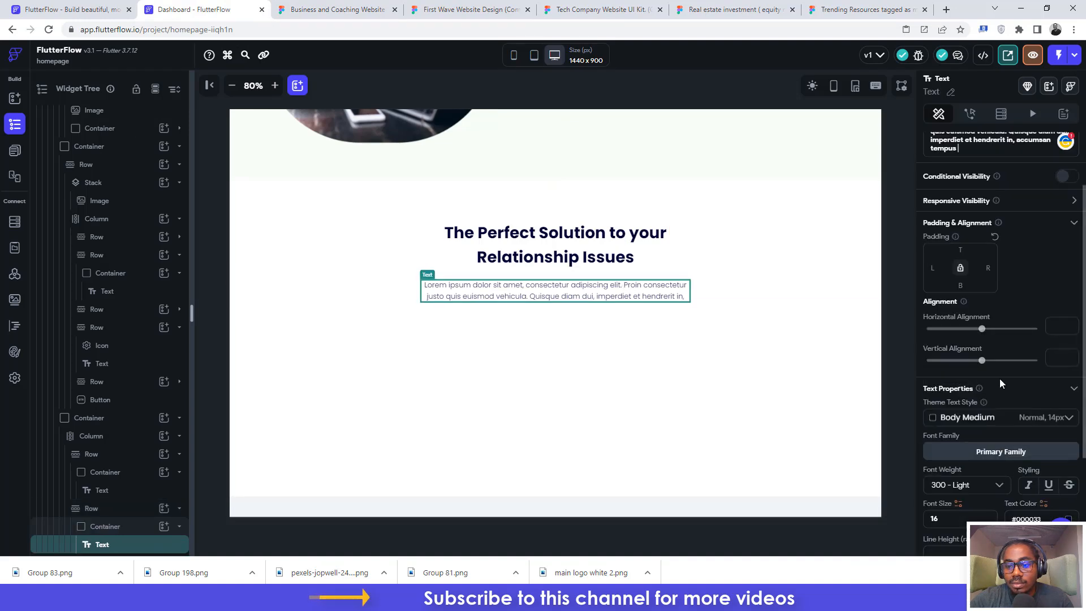
pyautogui.scroll(-2, 999, 378)
pyautogui.click(379, 6)
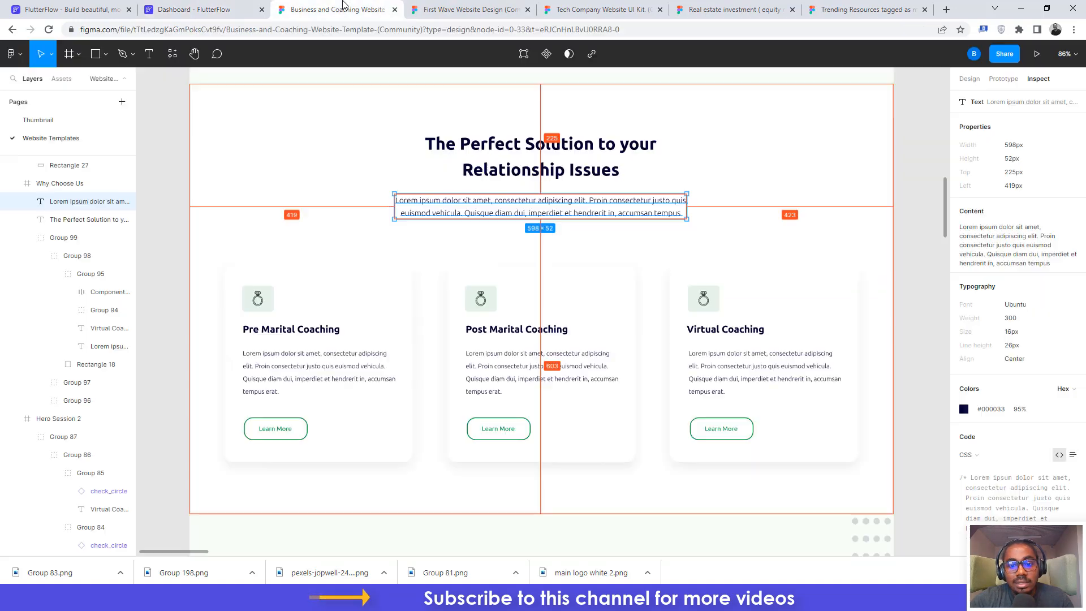
pyautogui.click(217, 7)
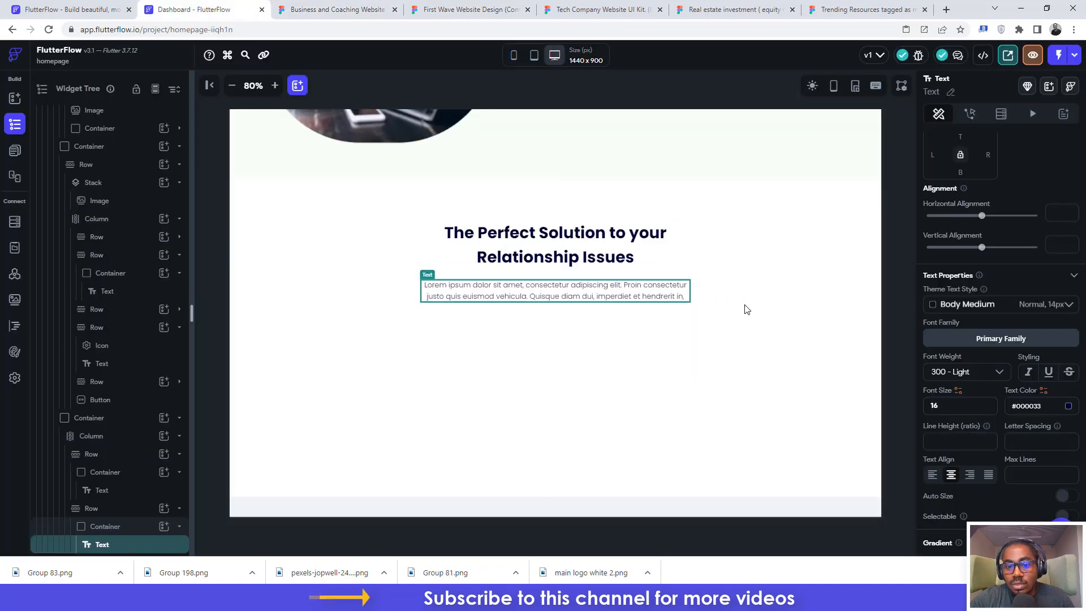
pyautogui.click(330, 8)
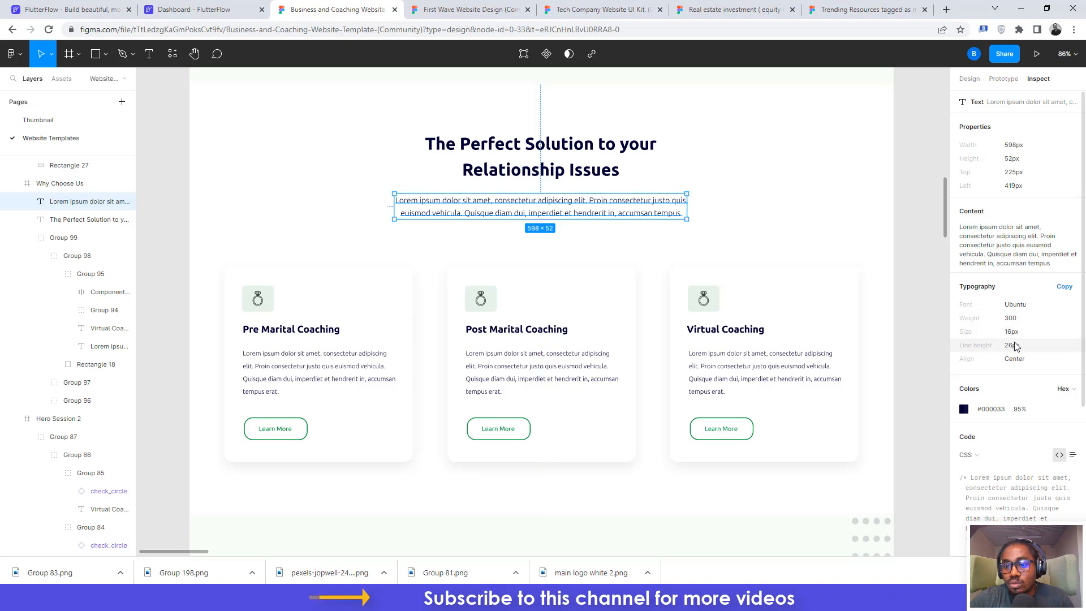
# Step: Widen the lorem ipsum paragraph's Container to about 677 px so its line breaks match the Figma design
pyautogui.click(192, 9)
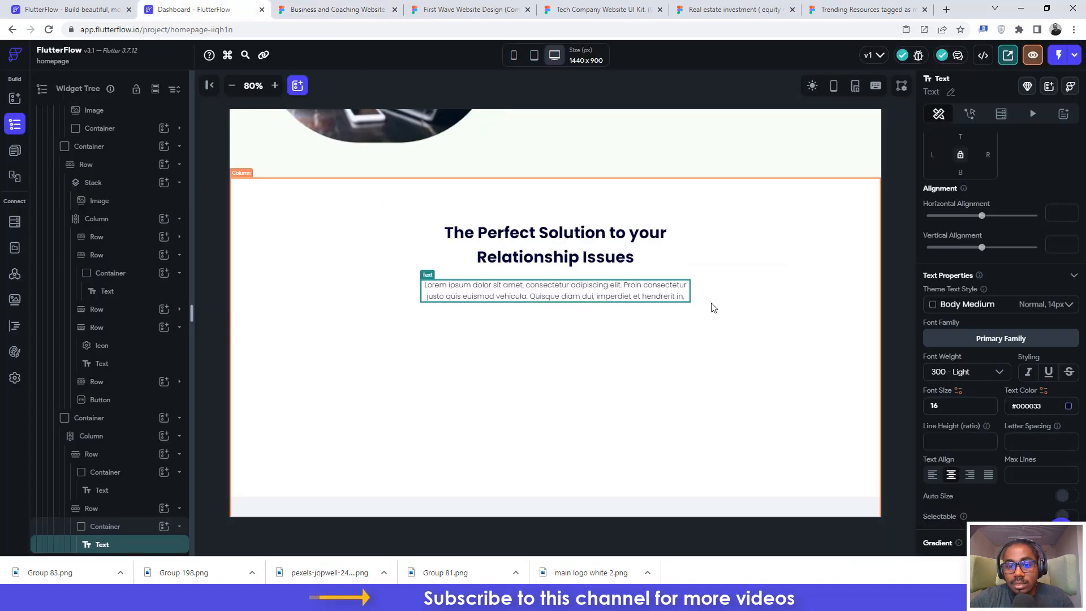
pyautogui.click(126, 526)
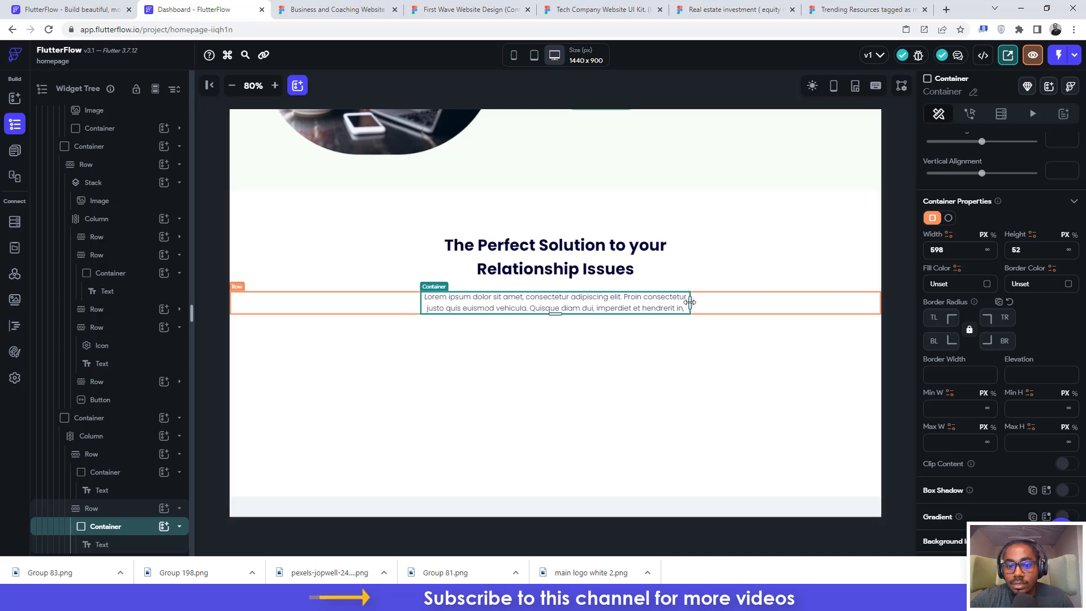
pyautogui.moveTo(689, 302); pyautogui.dragTo(708, 301)
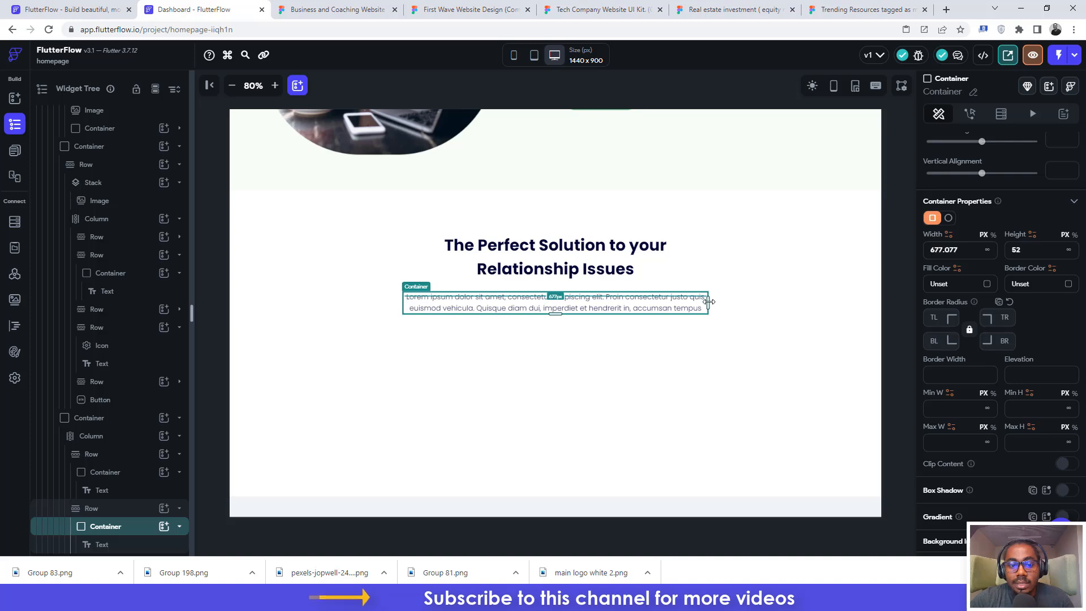
pyautogui.click(337, 9)
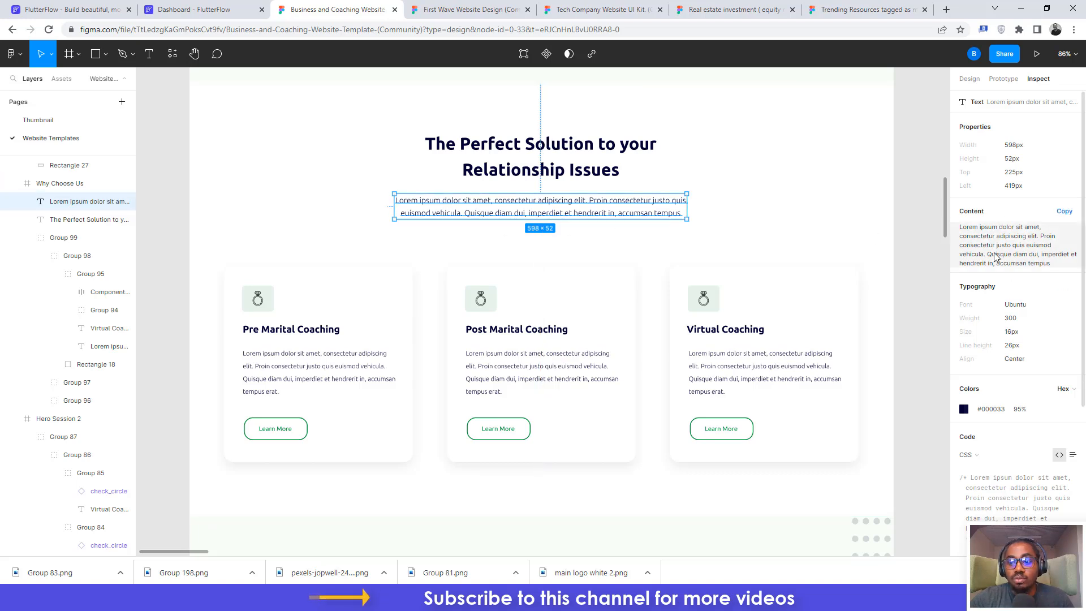
pyautogui.click(192, 10)
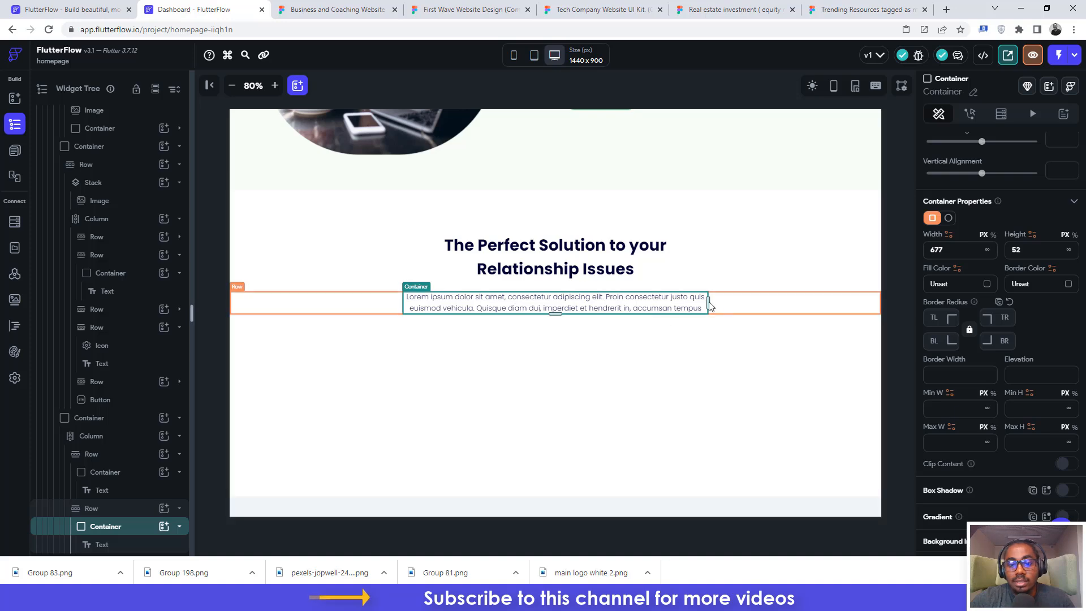
pyautogui.click(331, 10)
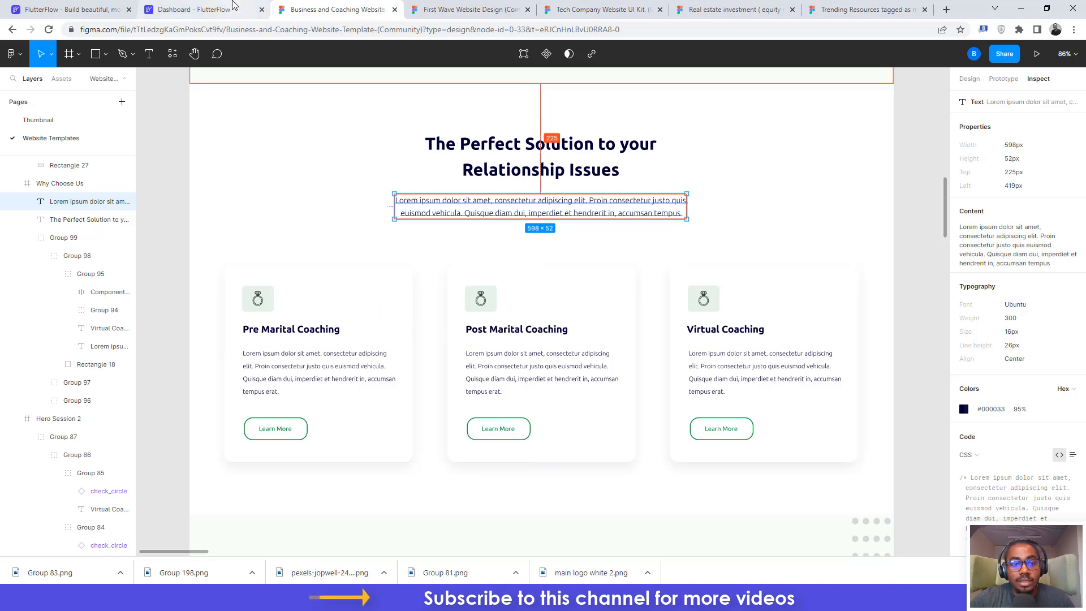
pyautogui.click(194, 9)
# Step: Add a Row below the paragraph in the section's Column and insert a Container in it for the first Figma card
pyautogui.click(462, 370)
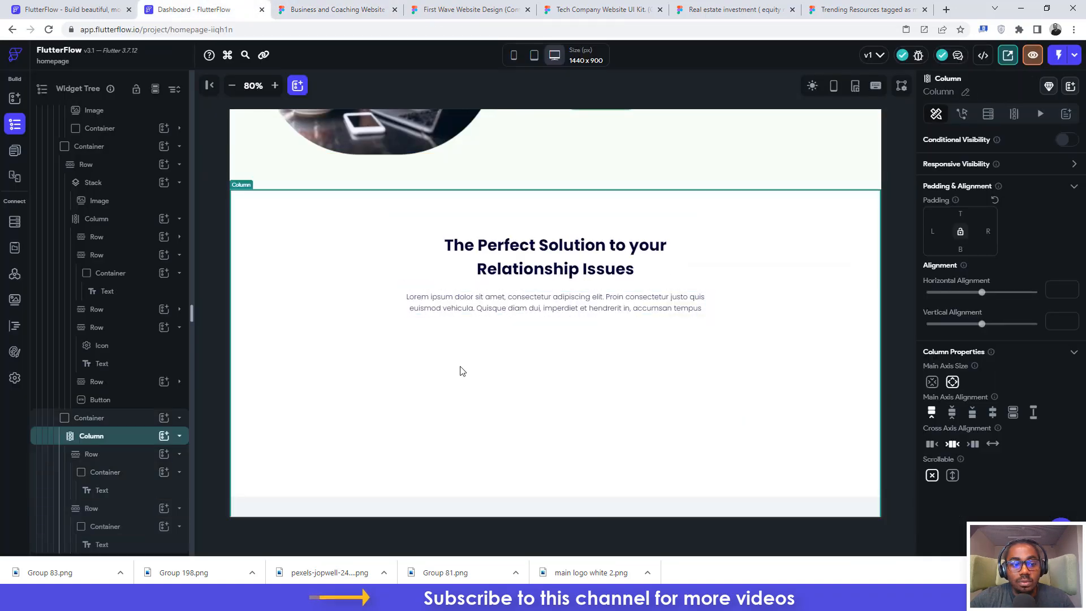
pyautogui.click(164, 436)
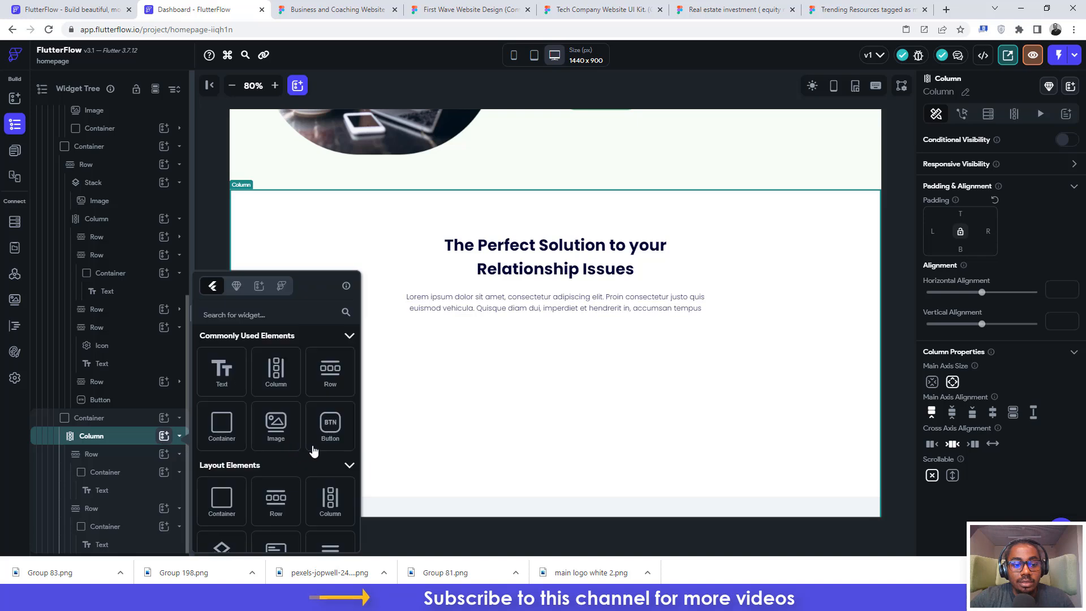
pyautogui.click(332, 377)
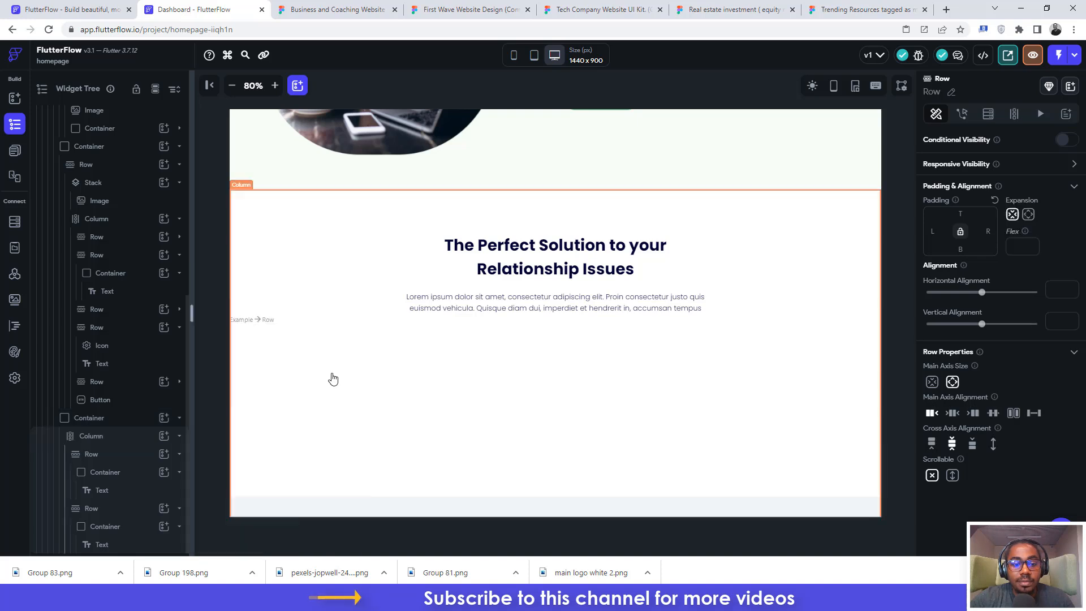
pyautogui.click(333, 10)
pyautogui.doubleClick(356, 287)
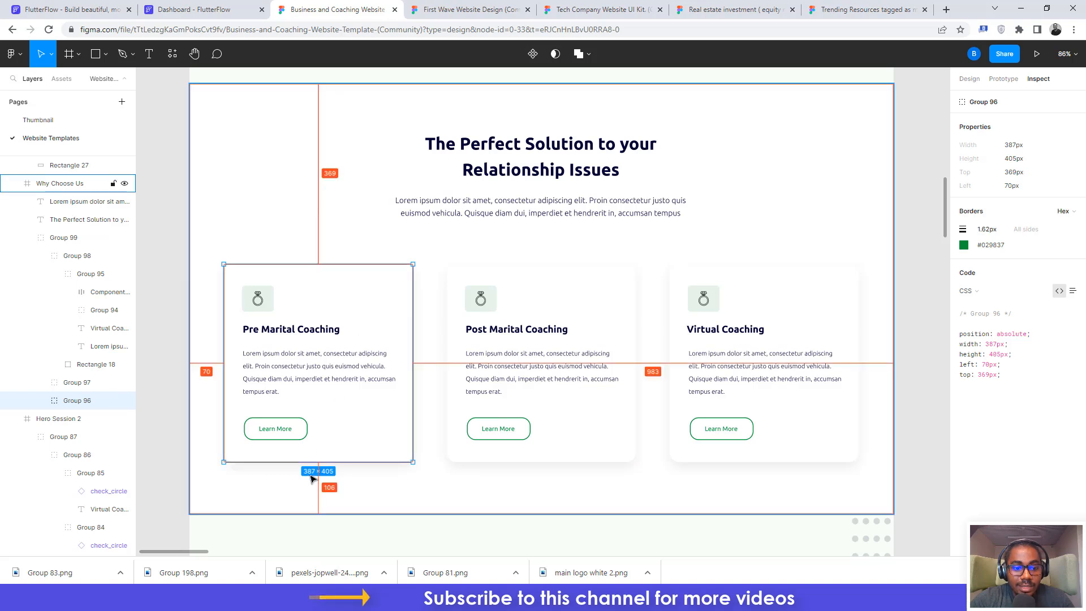
pyautogui.click(234, 7)
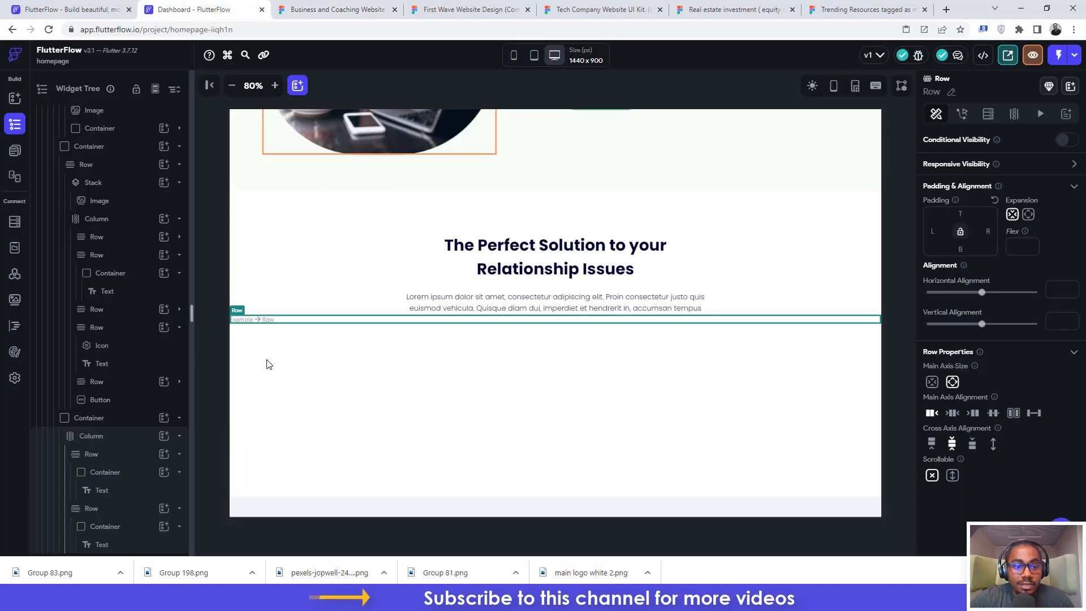
pyautogui.scroll(-1, 150, 424)
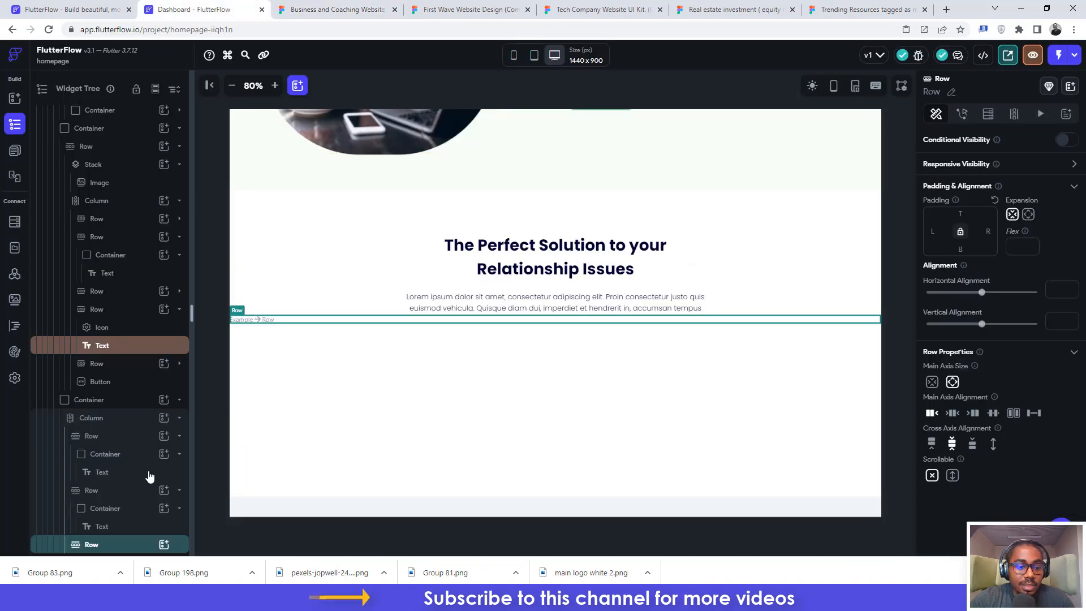
pyautogui.click(164, 544)
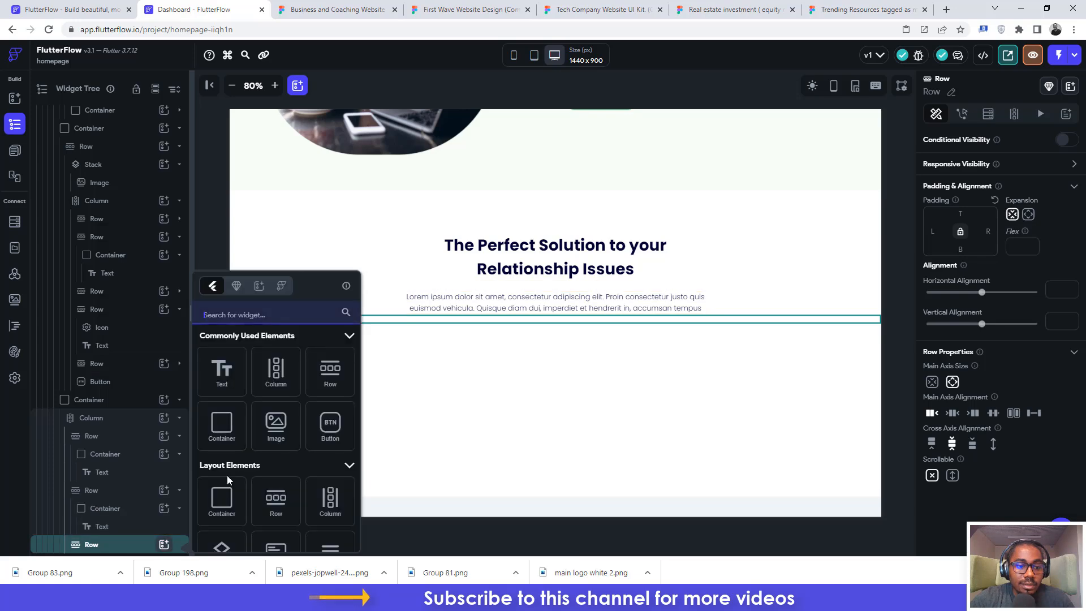
pyautogui.click(234, 431)
# Step: Set the new card Container's width to 387 and height to 405, matching the Pre Marital Coaching card in Figma
pyautogui.click(317, 6)
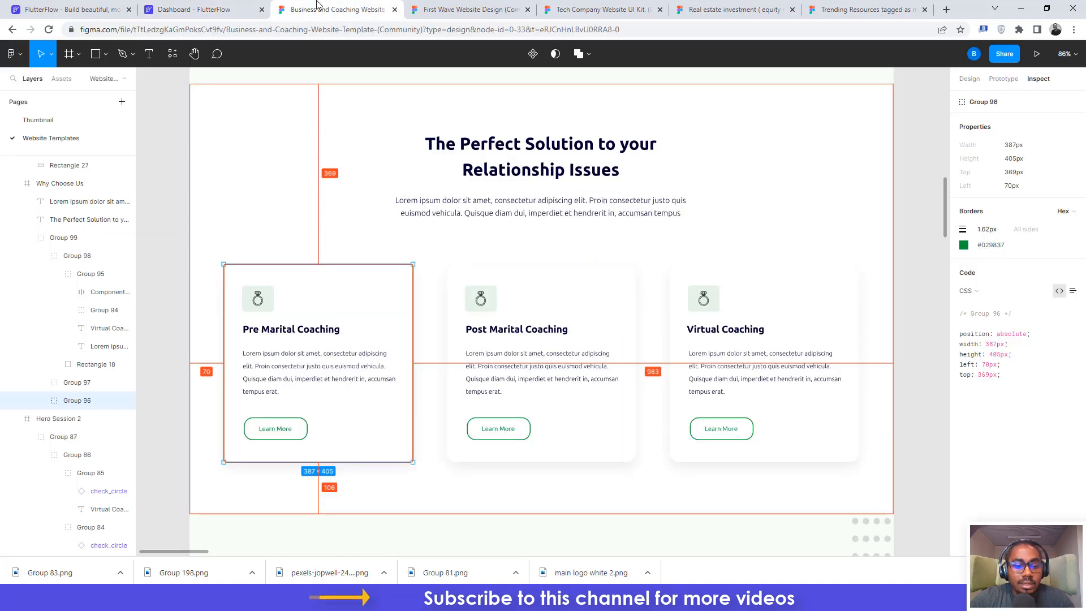
pyautogui.click(210, 9)
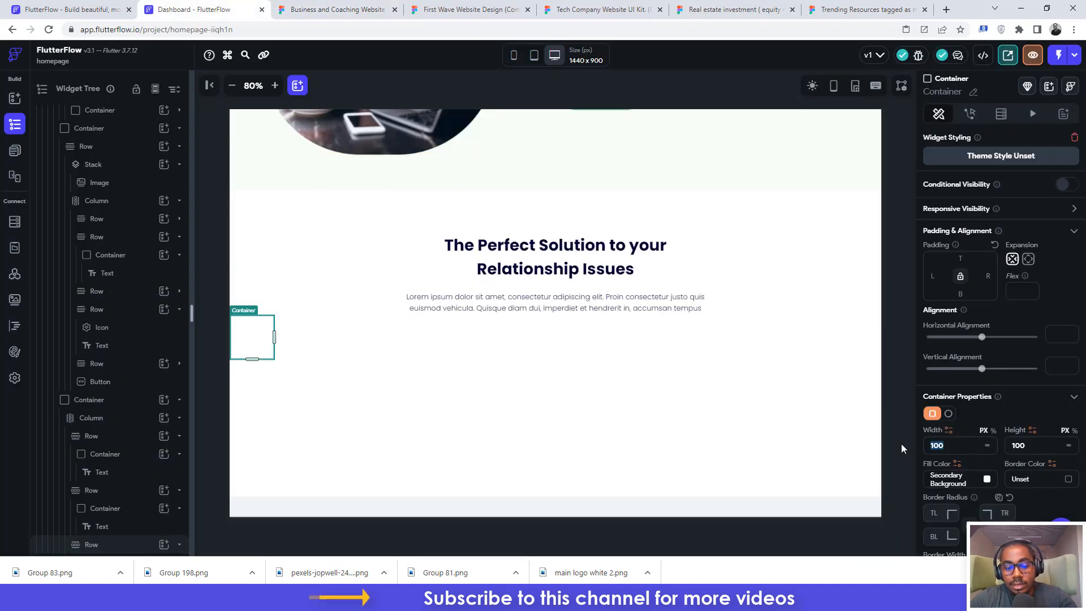
pyautogui.write('387')
pyautogui.press('Return')
pyautogui.click(325, 8)
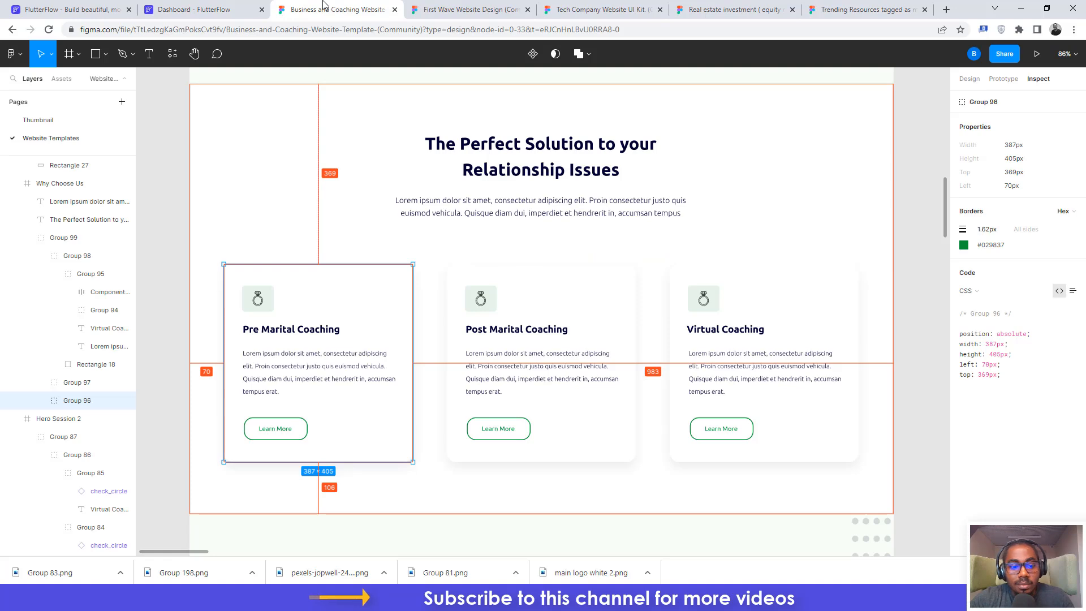
pyautogui.click(192, 9)
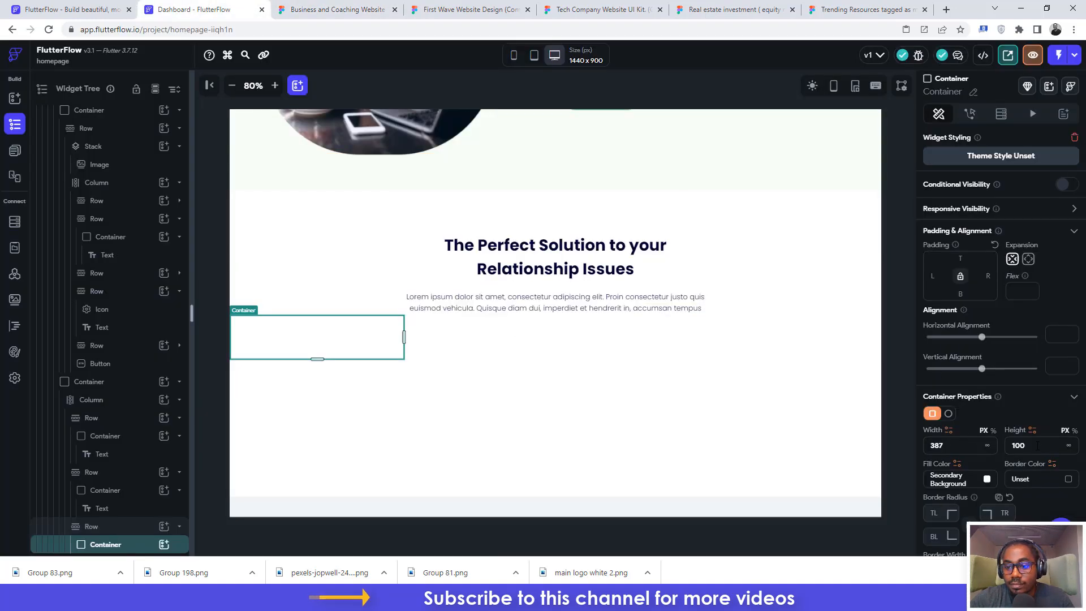
pyautogui.write('4')
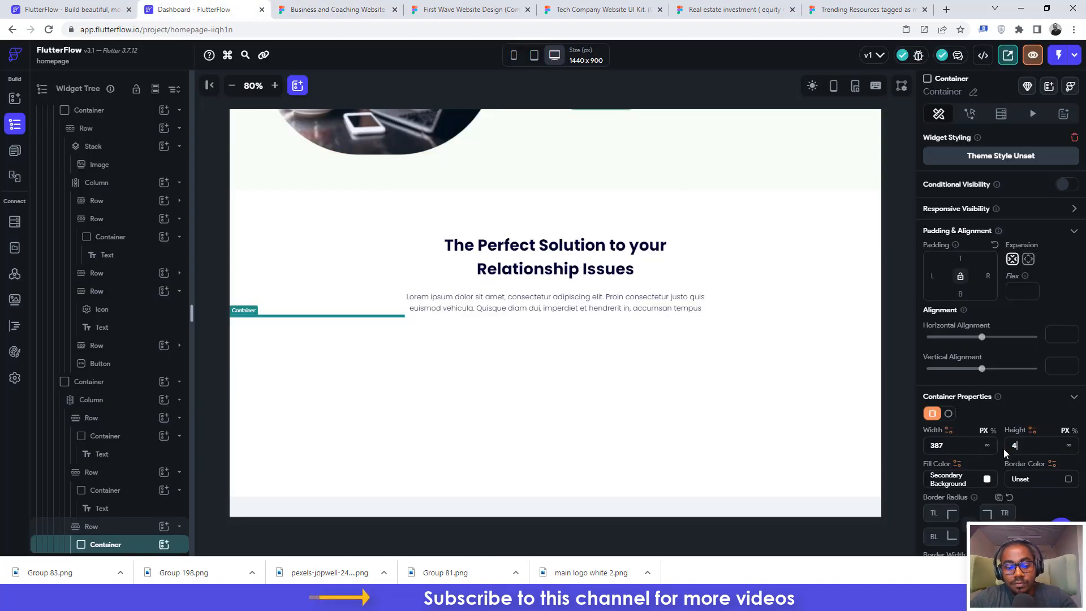
pyautogui.write('05')
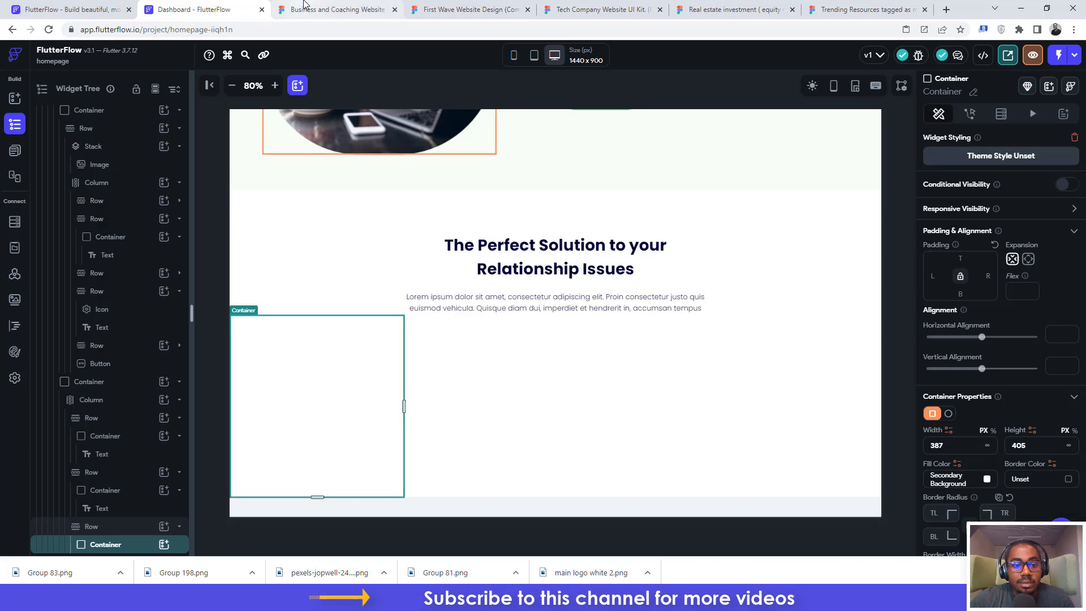
# Step: Look up the card rectangle's corner radius in Figma and set the card Container's border radius to 20 on all corners
pyautogui.click(304, 5)
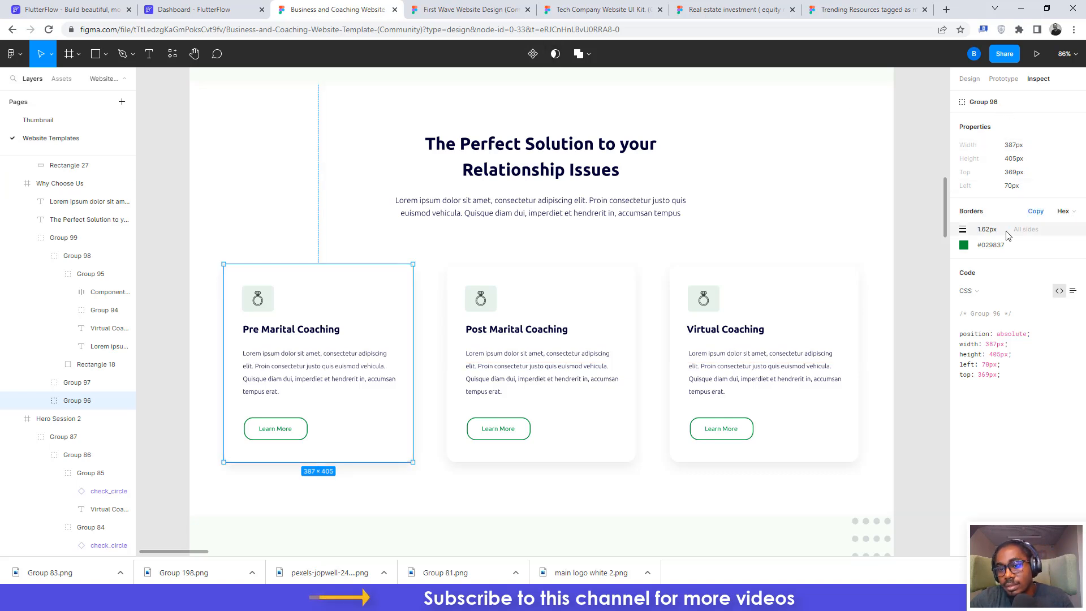
pyautogui.click(970, 59)
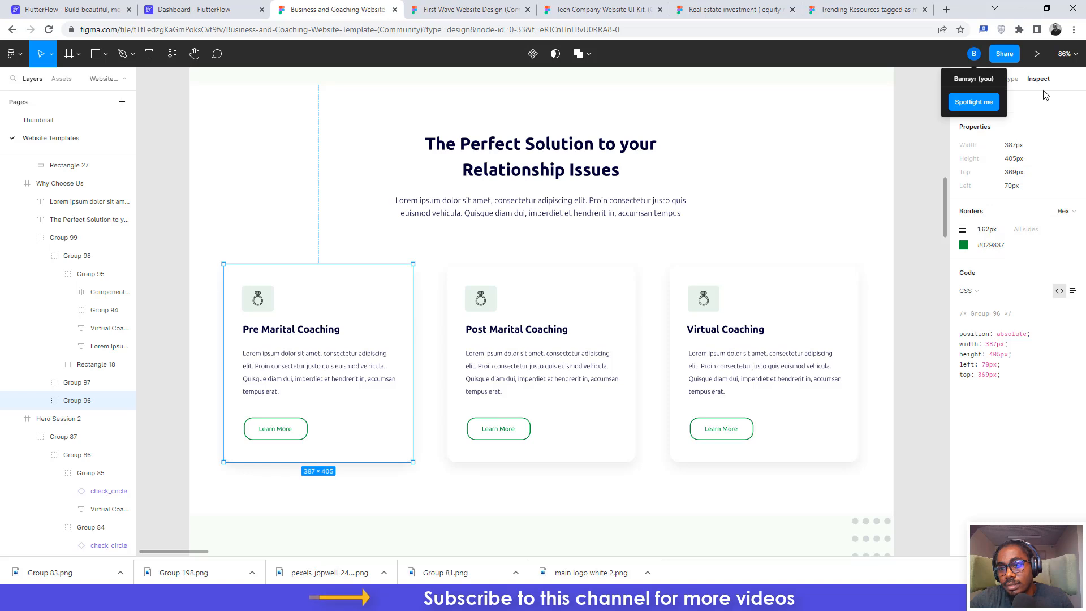
pyautogui.click(969, 75)
pyautogui.click(968, 78)
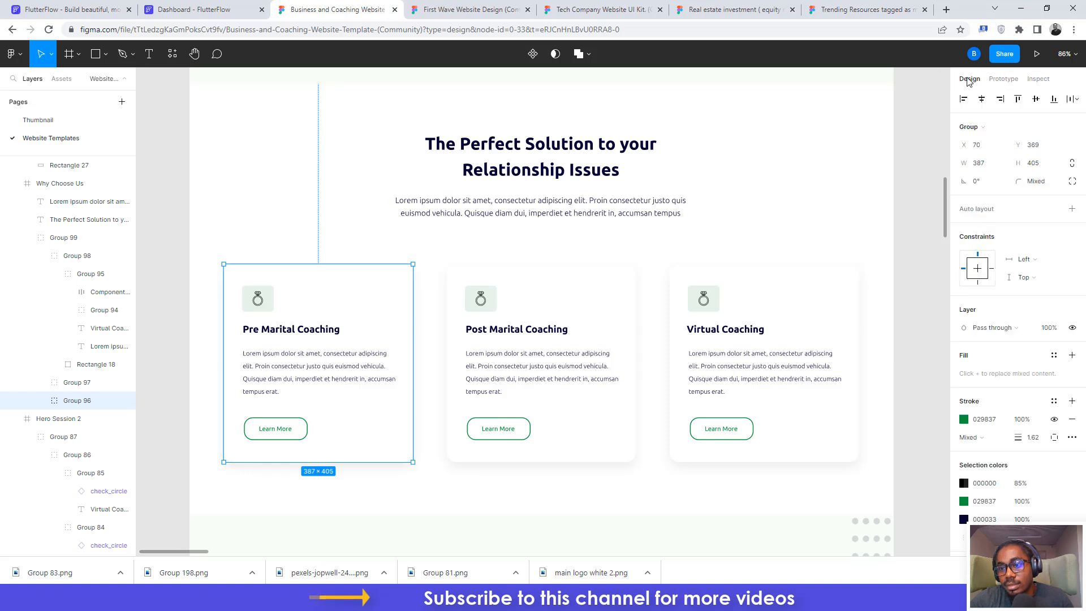
pyautogui.doubleClick(399, 279)
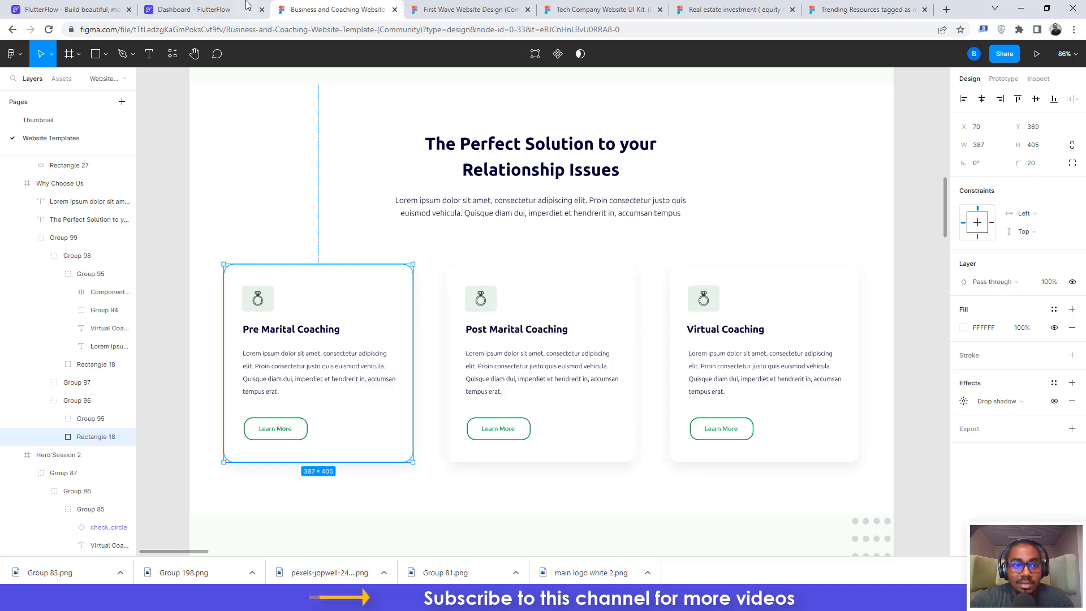
pyautogui.click(192, 10)
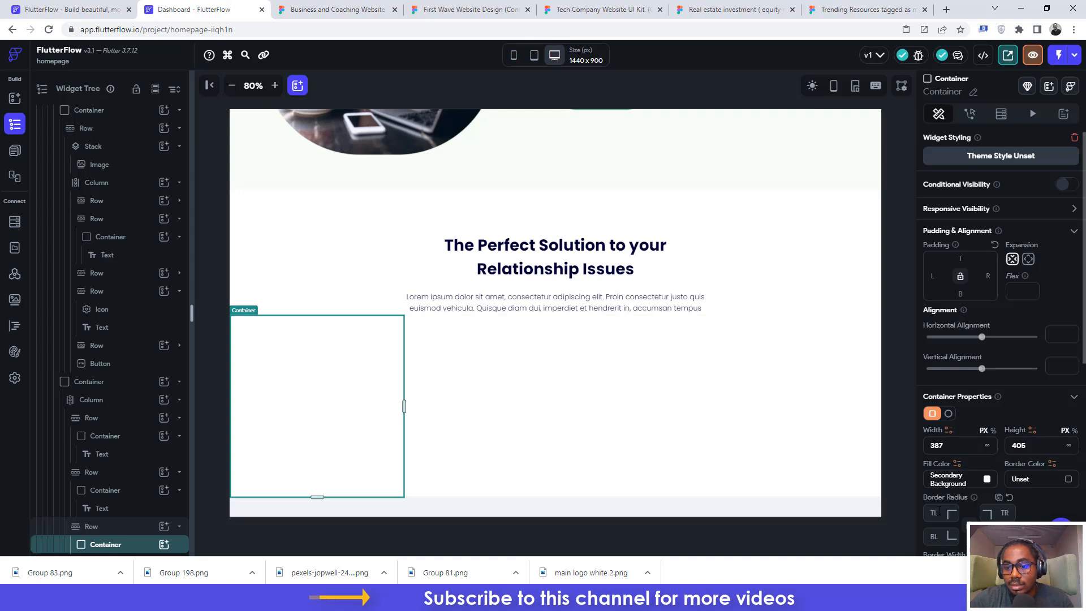
pyautogui.write('2')
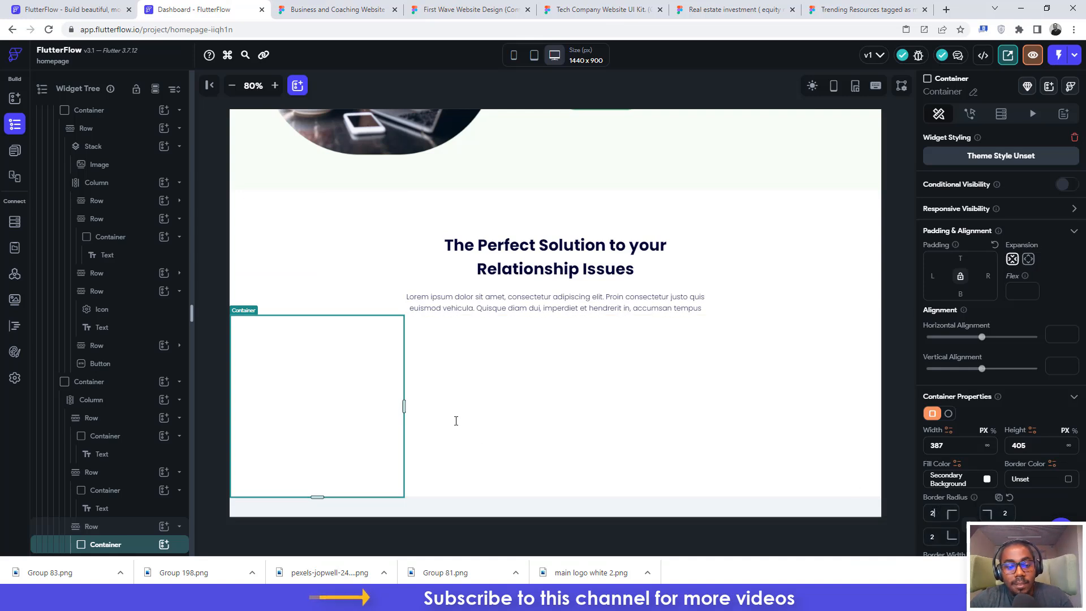
pyautogui.write('0')
# Step: Turn on the card Container's box shadow and compare it with the card in Figma
pyautogui.scroll(-5, 1050, 385)
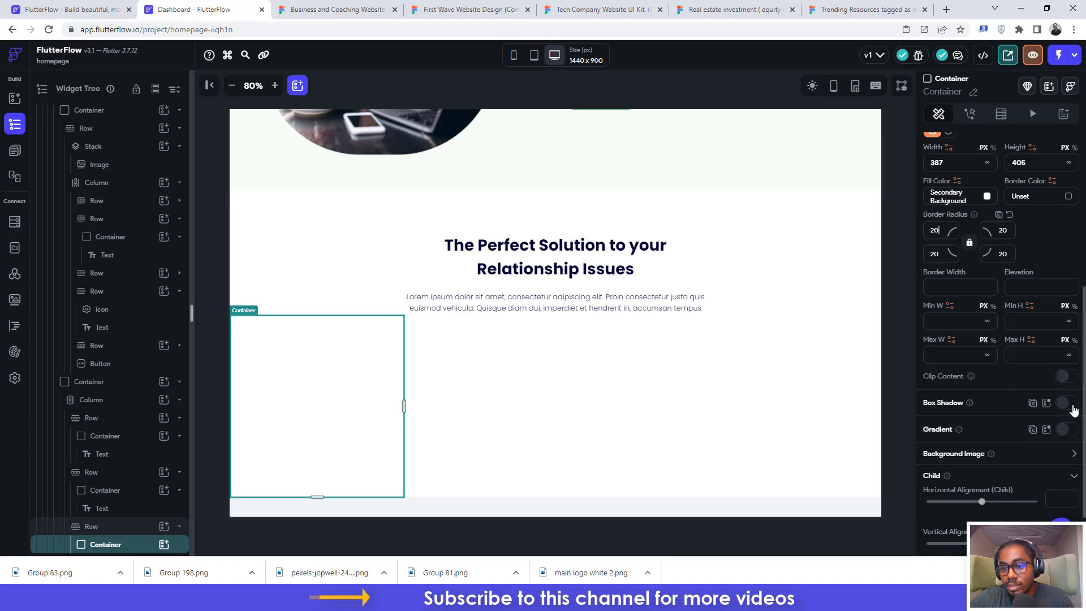
pyautogui.click(1067, 403)
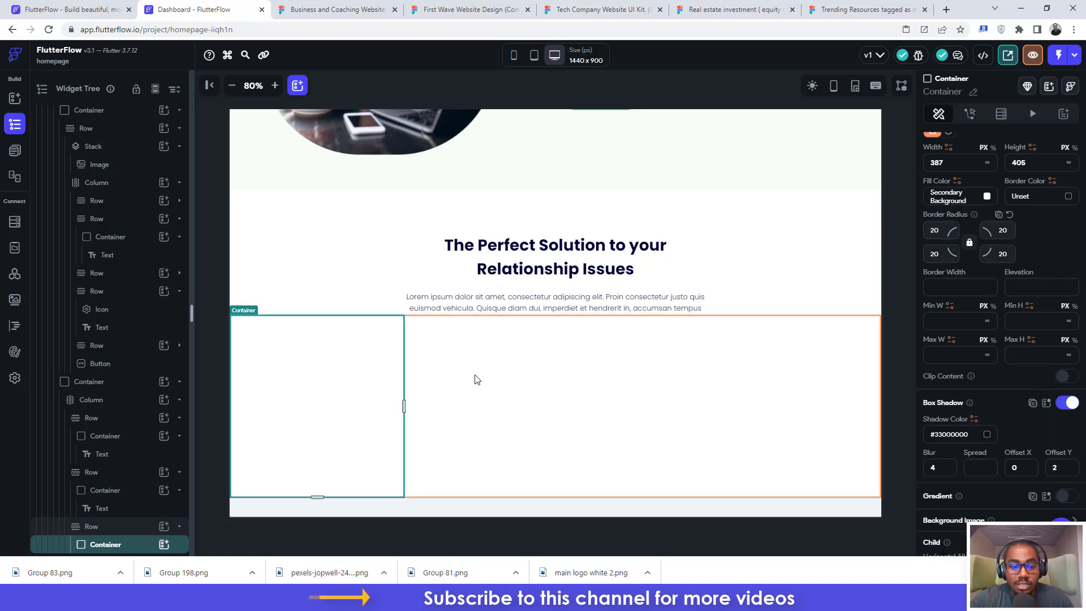
pyautogui.click(331, 6)
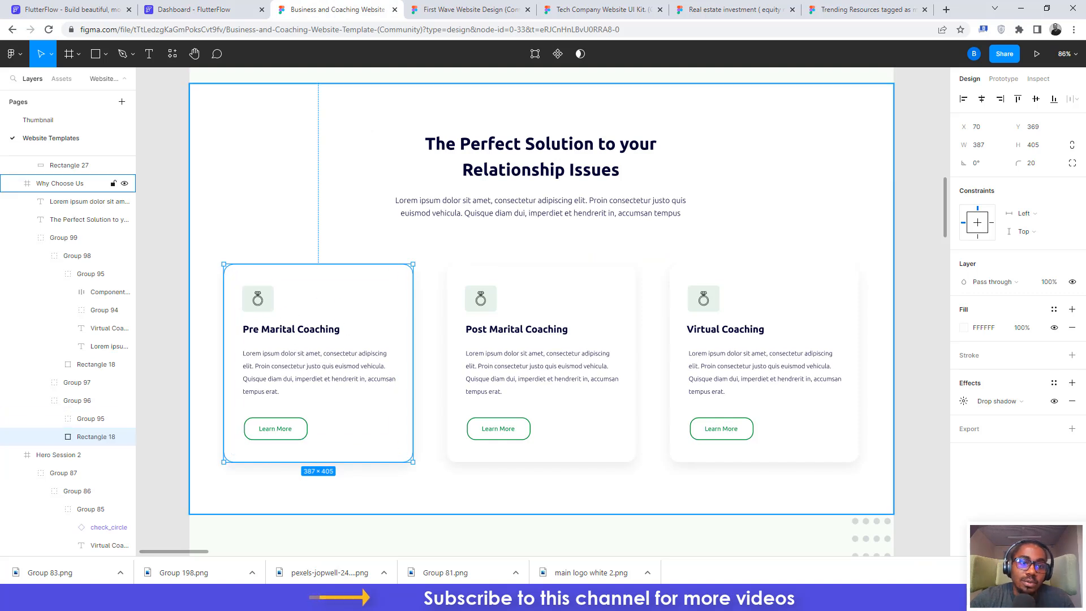
pyautogui.click(240, 10)
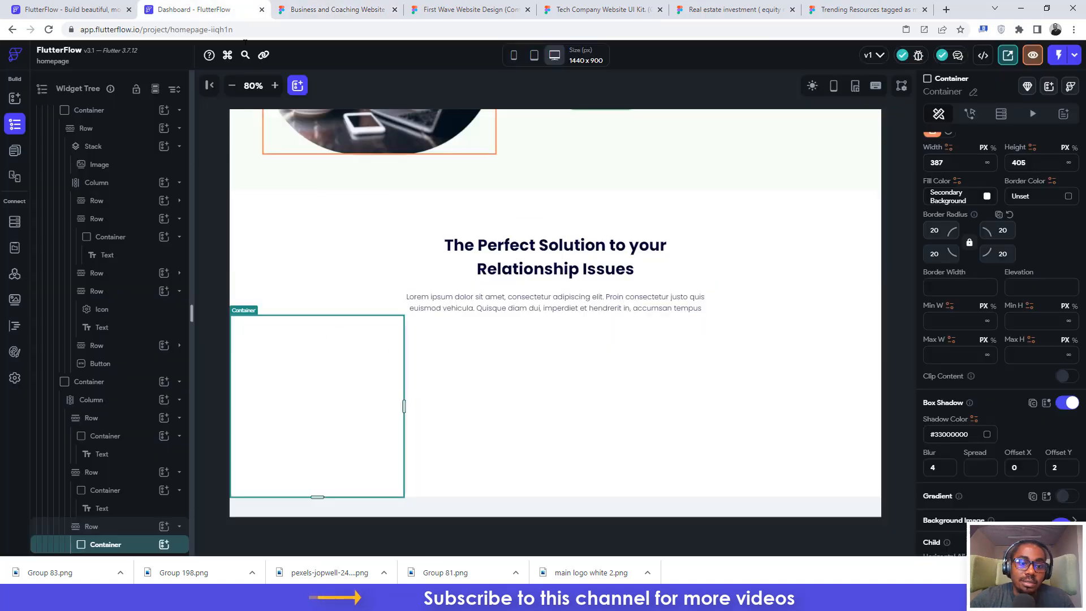
# Step: Add a Column inside the card Container and insert an Image in it, following the card's layout in Figma
pyautogui.click(164, 545)
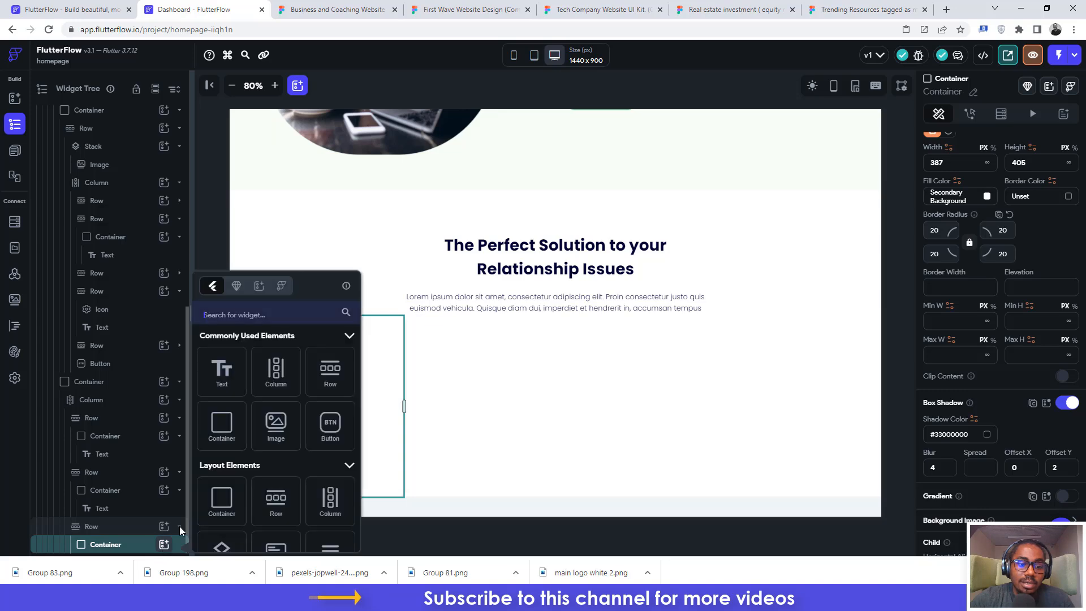
pyautogui.click(276, 380)
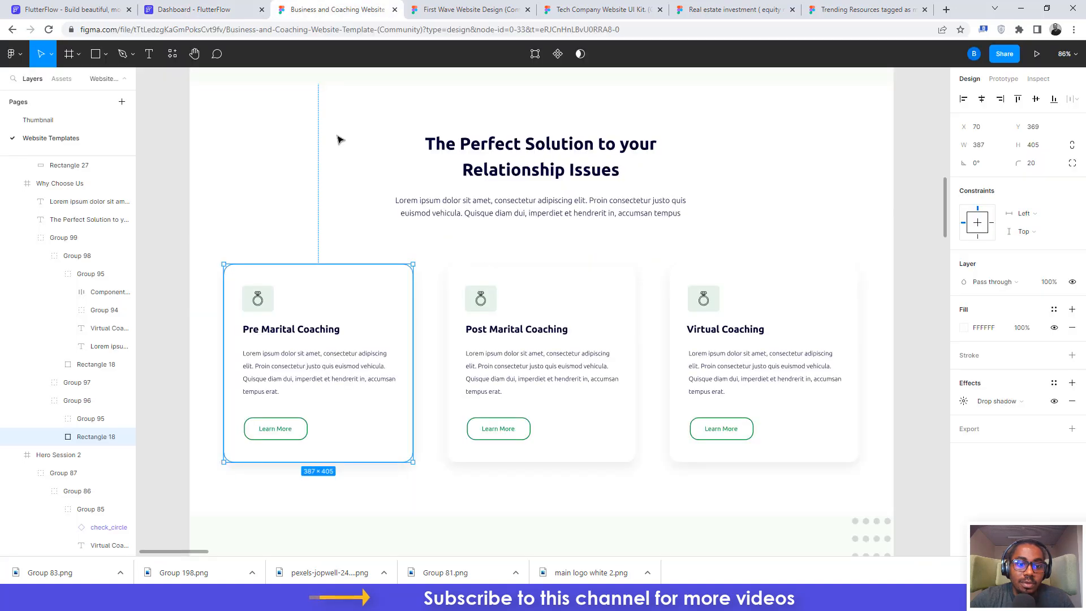
pyautogui.click(337, 9)
pyautogui.click(224, 5)
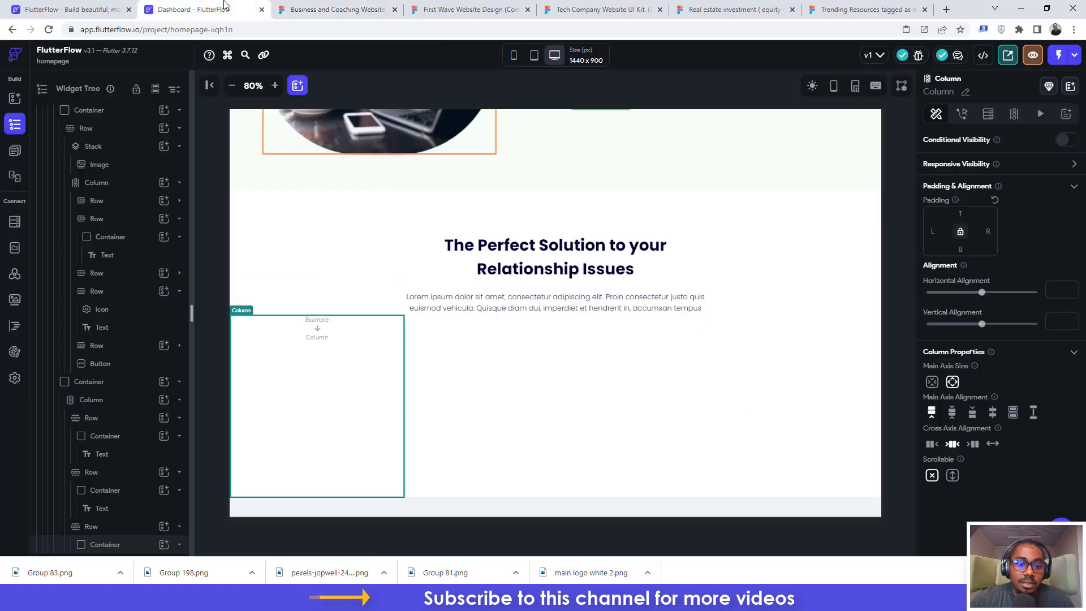
pyautogui.scroll(-2, 172, 508)
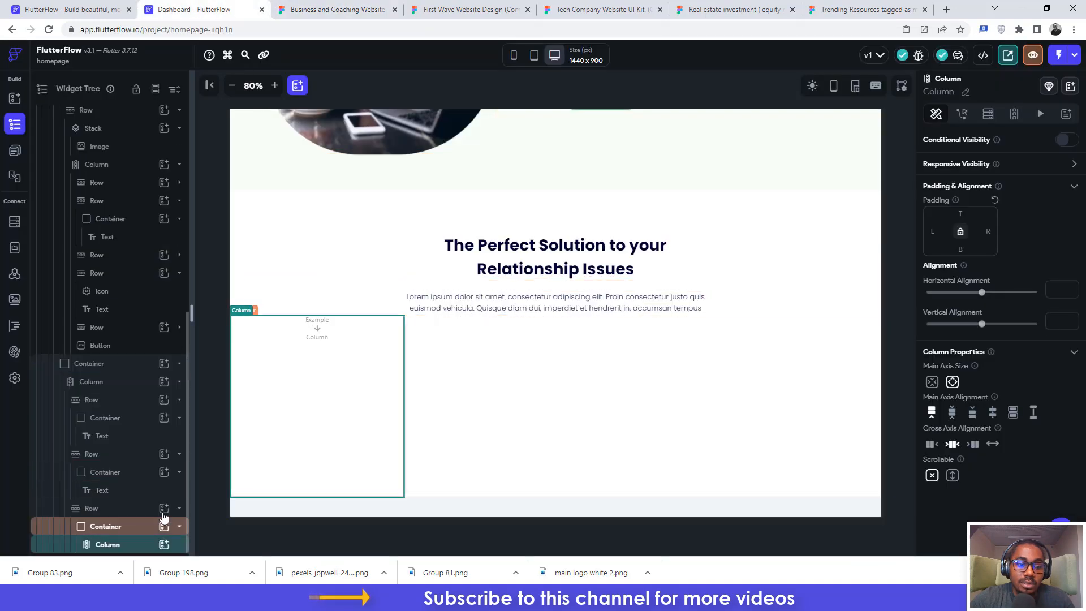
pyautogui.click(164, 544)
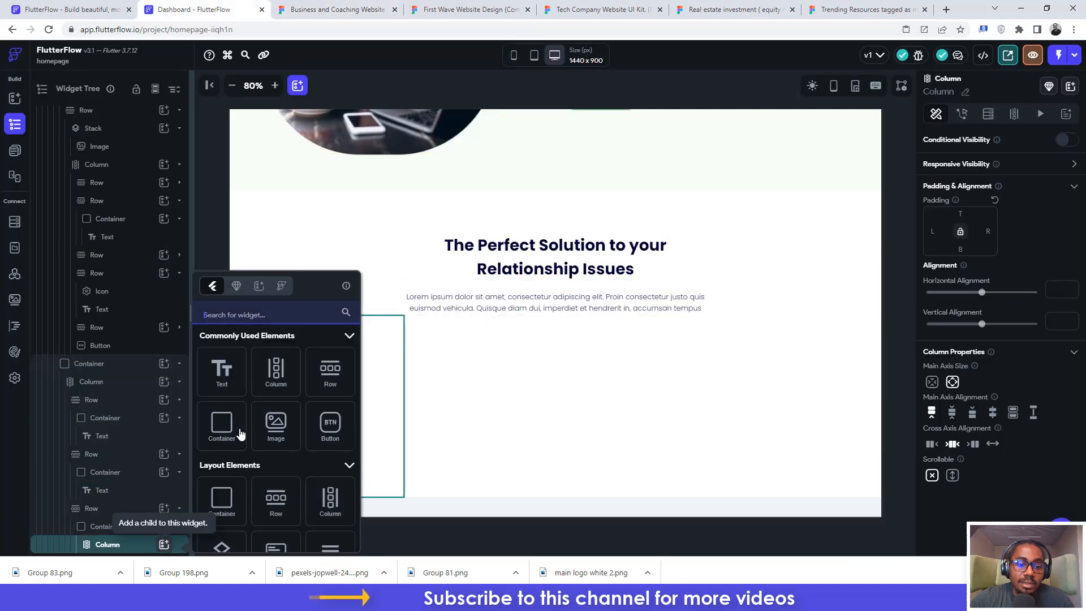
pyautogui.click(279, 414)
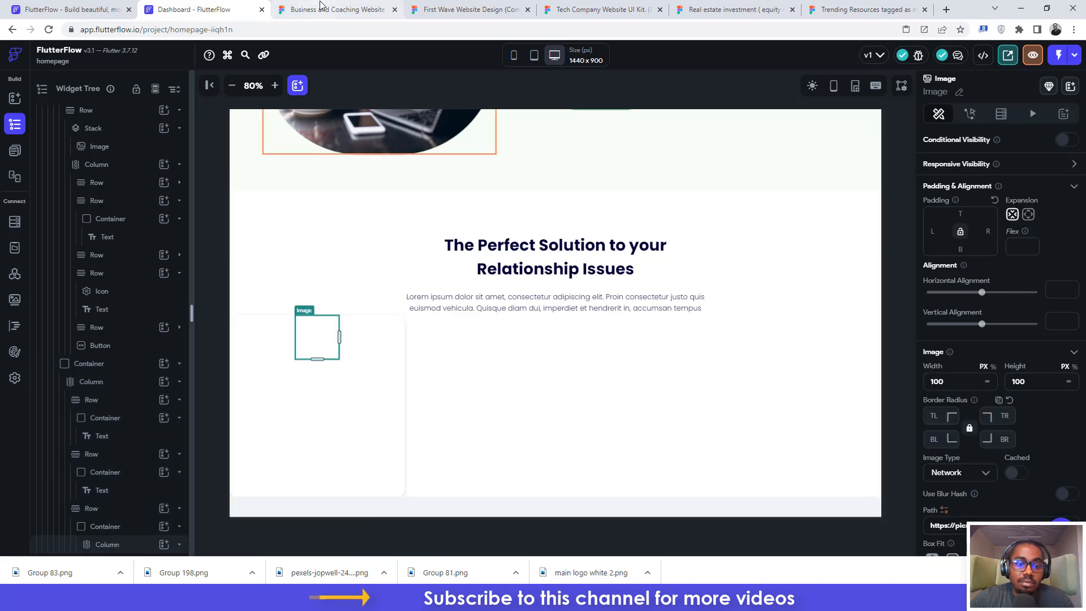
# Step: Switch to the Figma design and export the Pre Marital Coaching card's ring icon group at 1x as a PNG
pyautogui.click(337, 10)
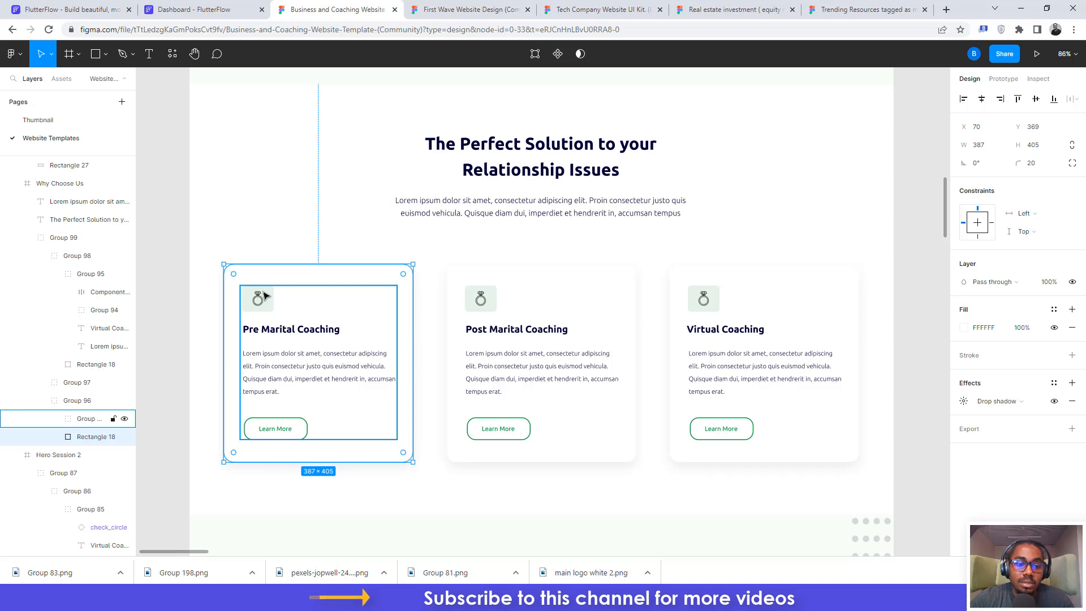
pyautogui.click(266, 297)
pyautogui.doubleClick(273, 299)
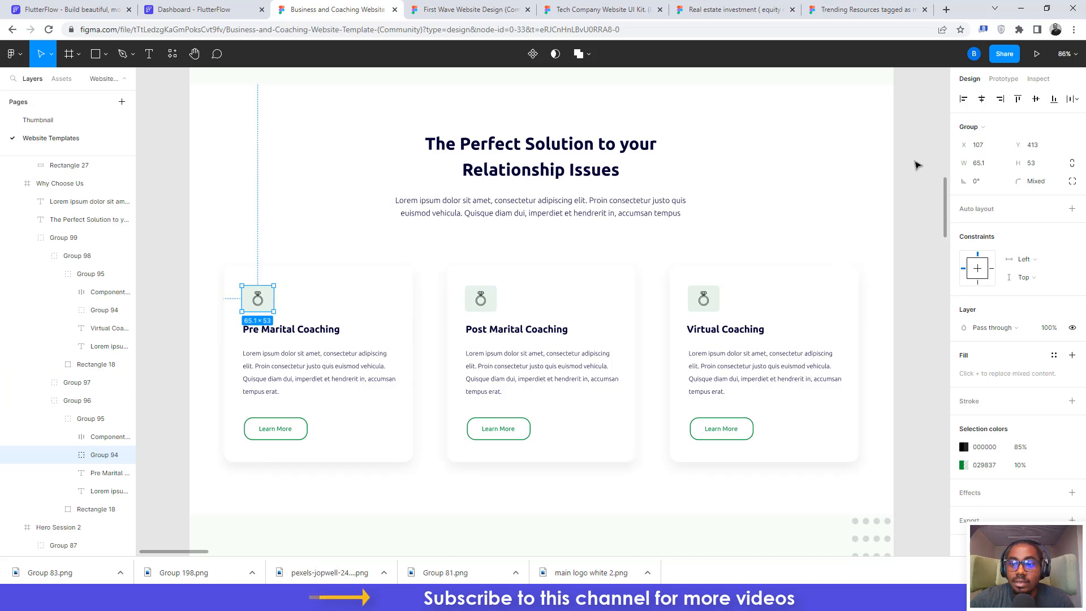
pyautogui.scroll(-1, 1035, 412)
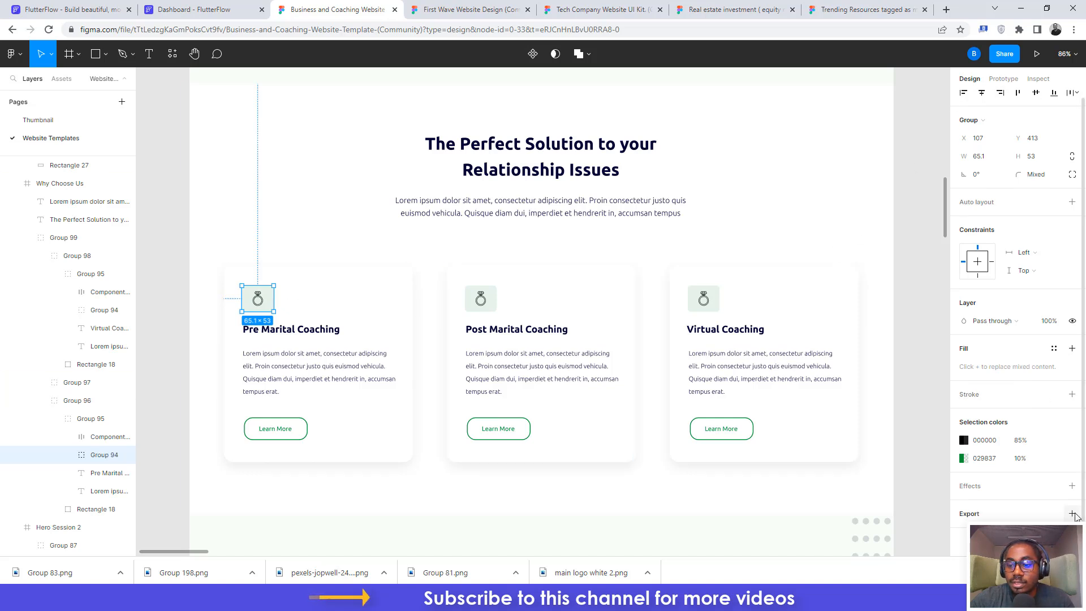
pyautogui.click(1071, 513)
pyautogui.scroll(-3, 1057, 504)
pyautogui.click(1012, 492)
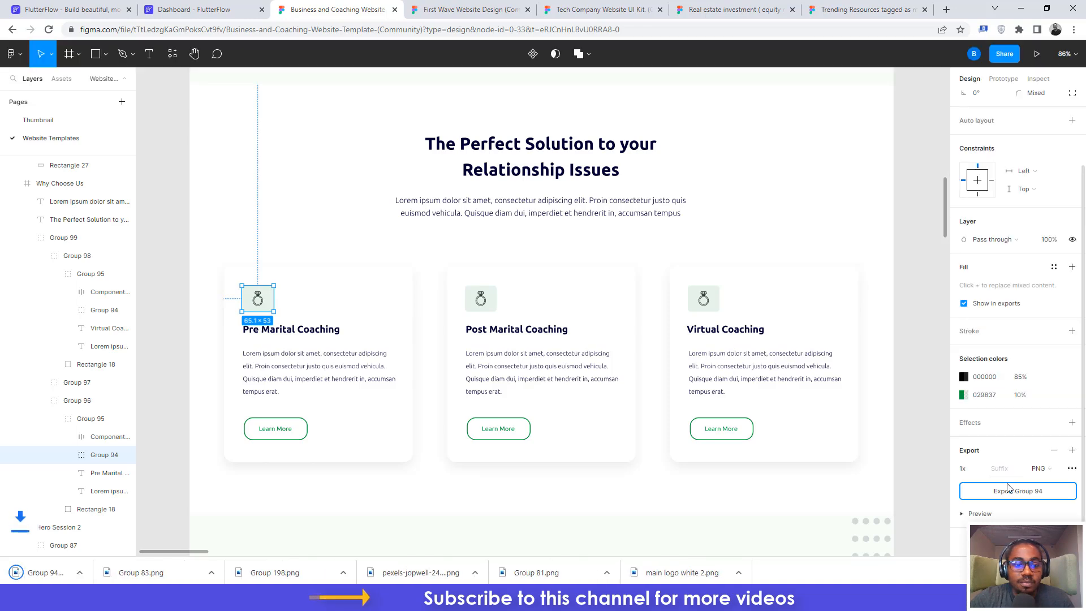
# Step: Back in FlutterFlow, set the card Image's width to 65 and height to 53
pyautogui.click(192, 10)
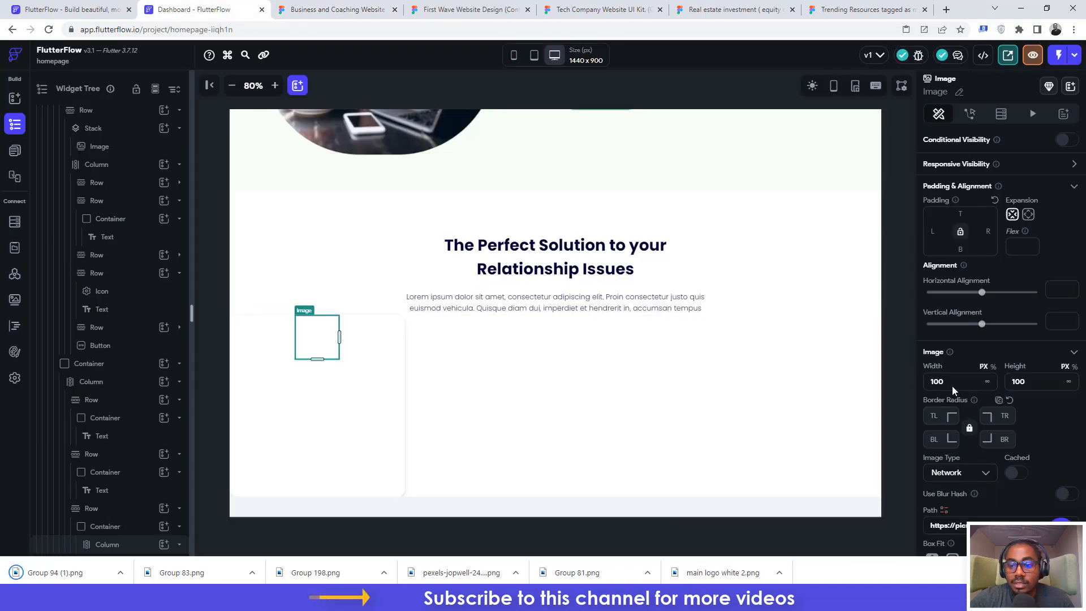
pyautogui.write('65')
pyautogui.press('Tab')
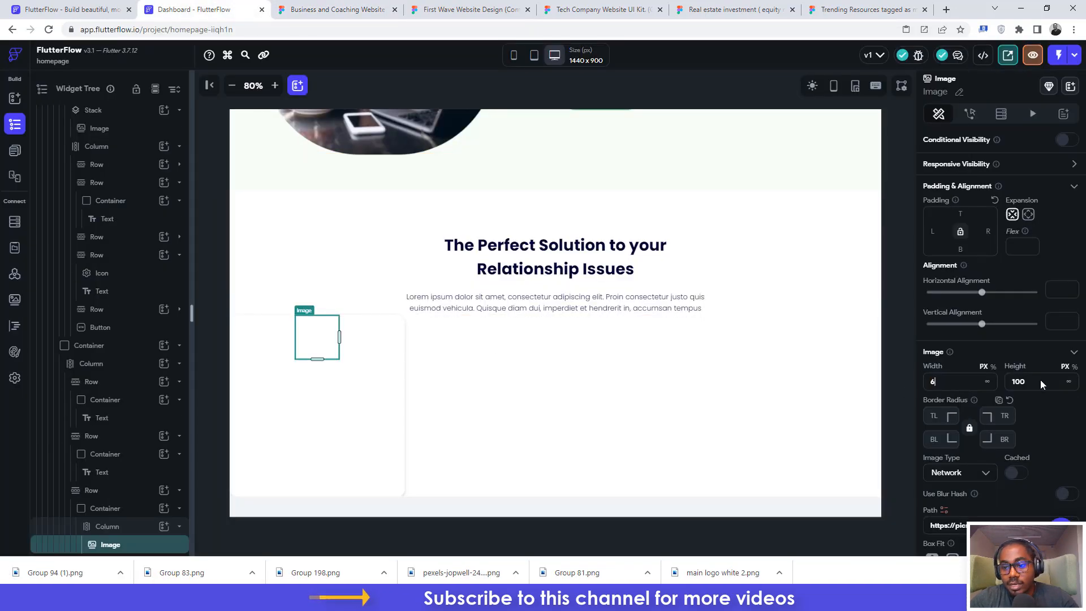
pyautogui.write('5')
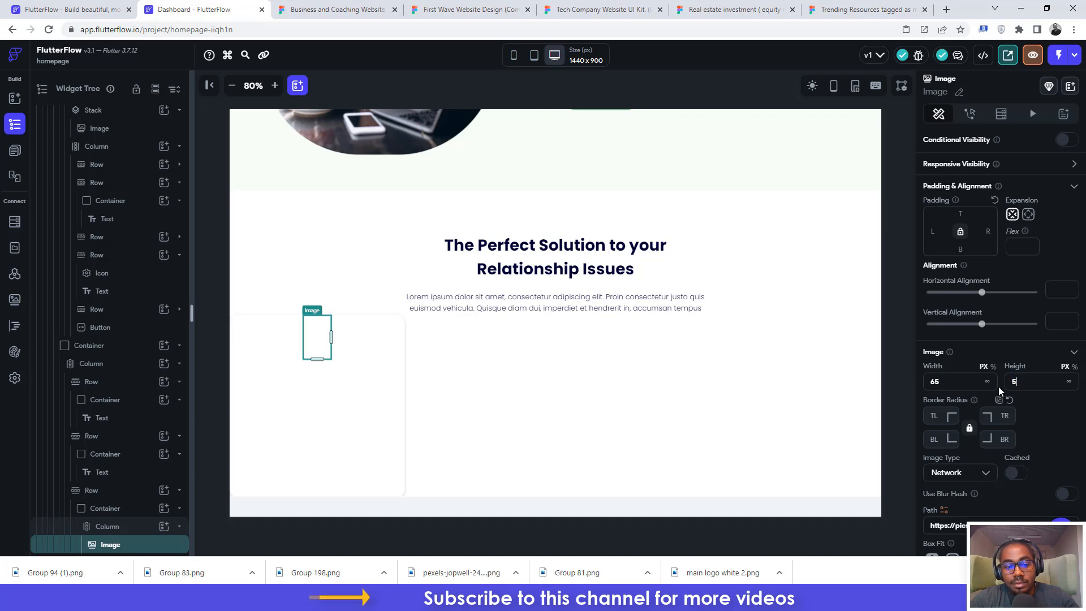
pyautogui.write('3')
# Step: Change the card Image's type to Asset and upload the exported file Group 94 (1).png as its source
pyautogui.scroll(-2, 1014, 456)
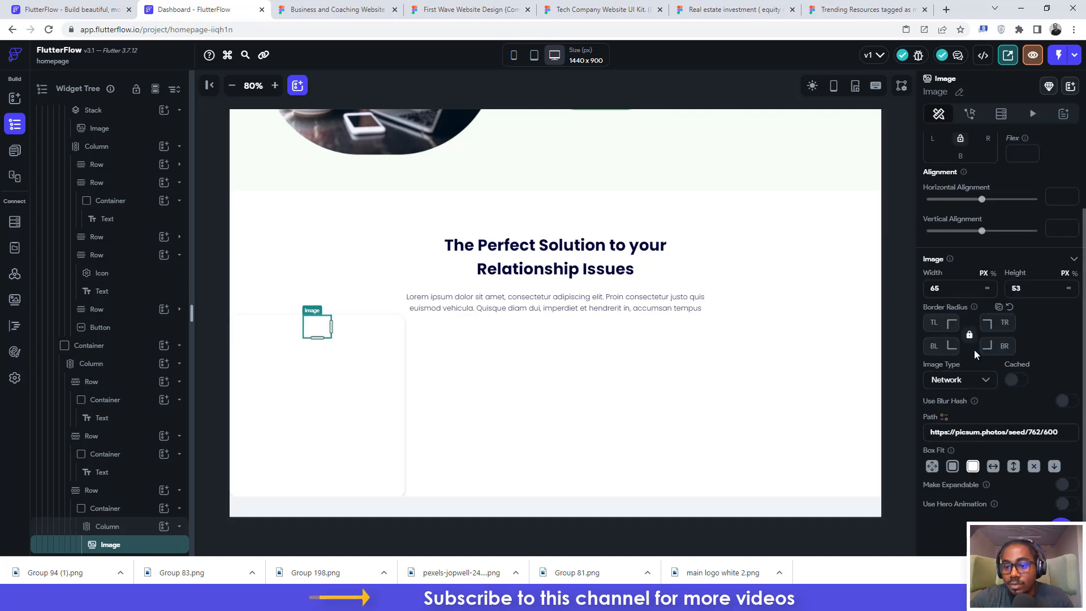
pyautogui.click(958, 380)
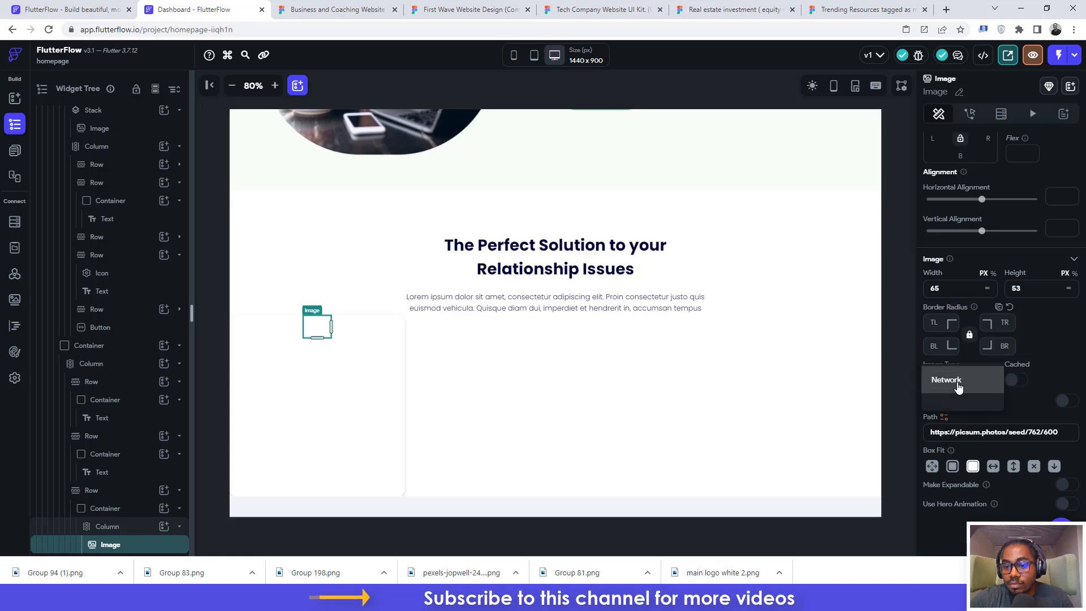
pyautogui.click(947, 410)
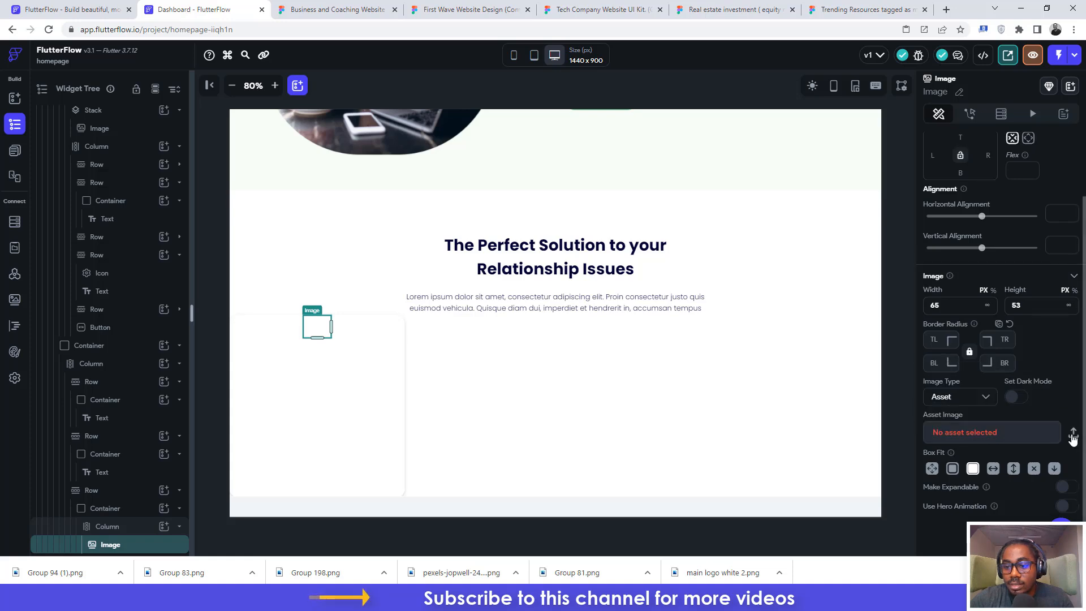
pyautogui.click(1073, 432)
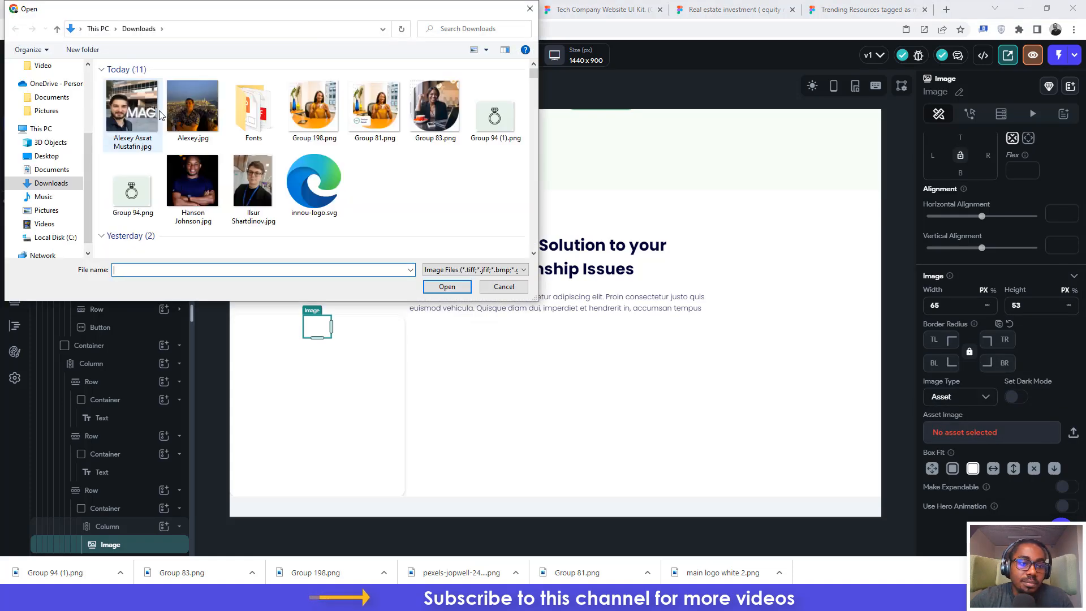
pyautogui.click(127, 116)
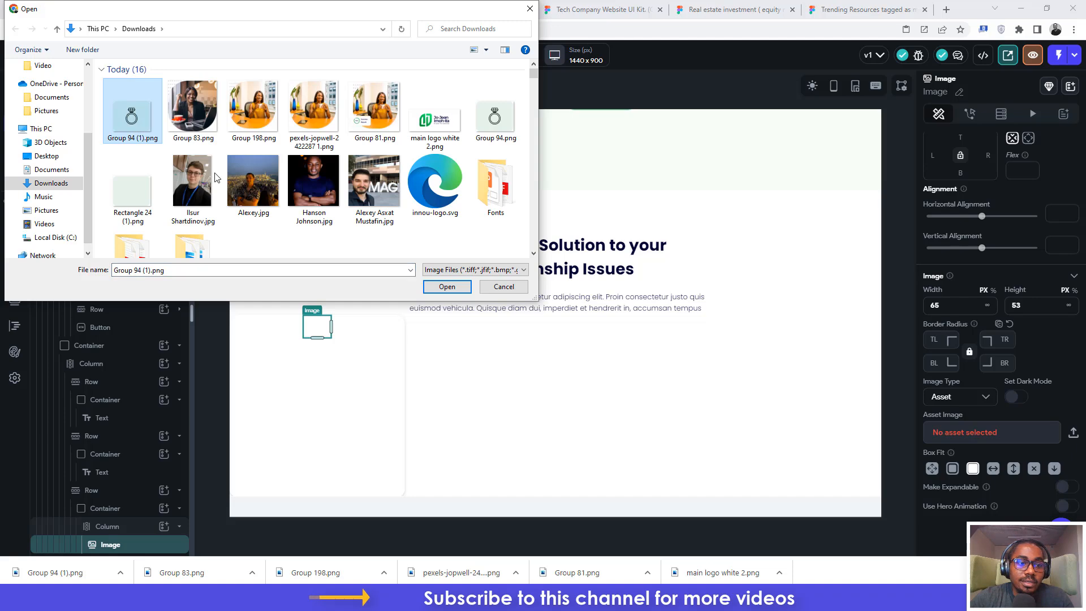
pyautogui.click(447, 286)
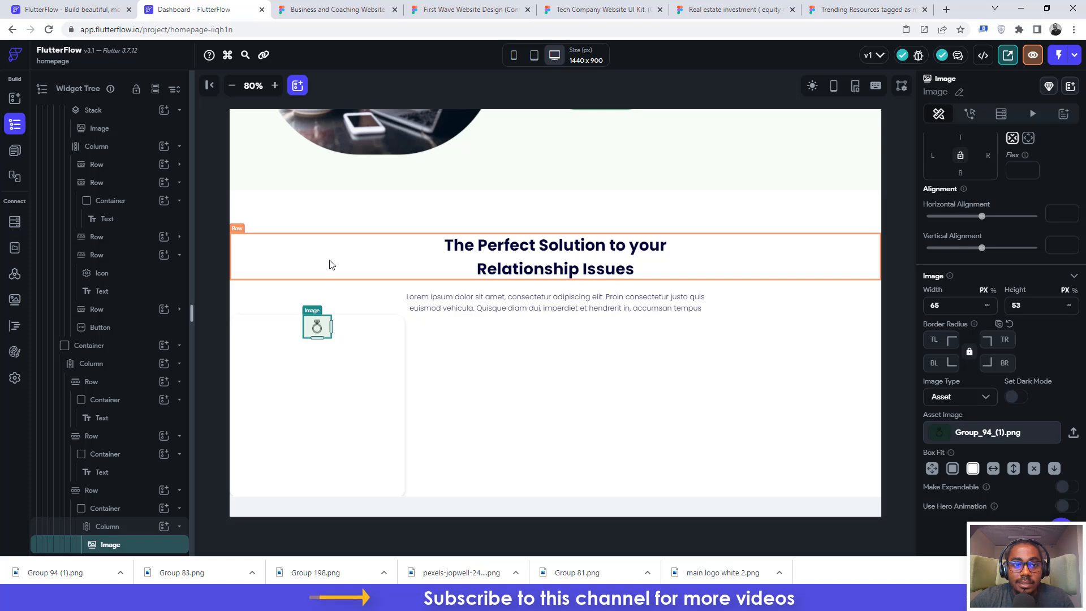
# Step: Check the ring icon's spacing inside its card in Figma and set the Image's top padding to 44 in FlutterFlow
pyautogui.click(326, 8)
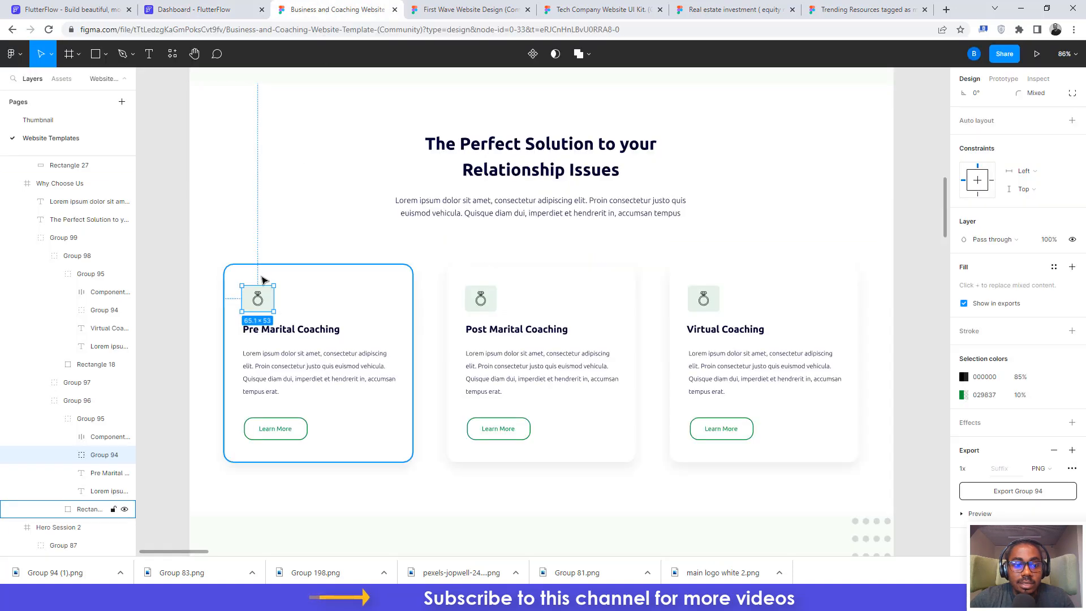
pyautogui.click(1041, 81)
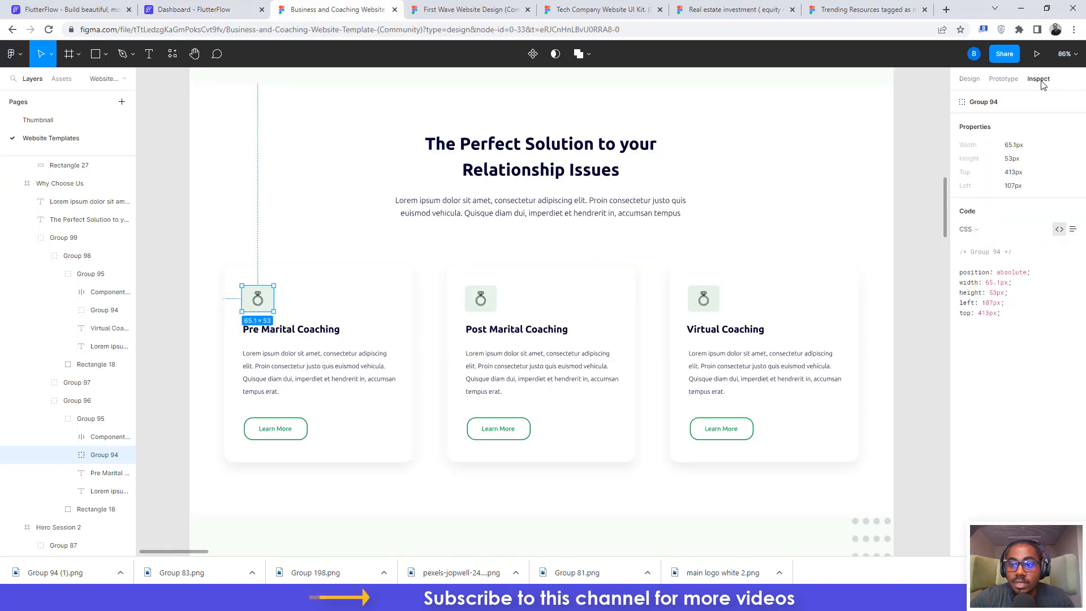
pyautogui.click(192, 9)
pyautogui.scroll(2, 982, 189)
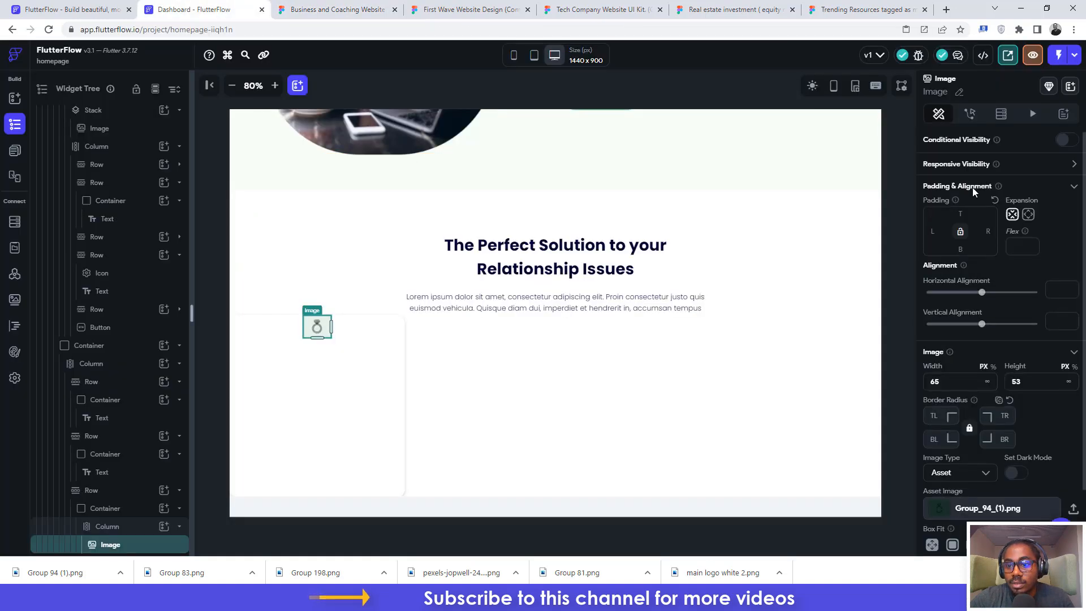
pyautogui.click(959, 213)
pyautogui.write('44')
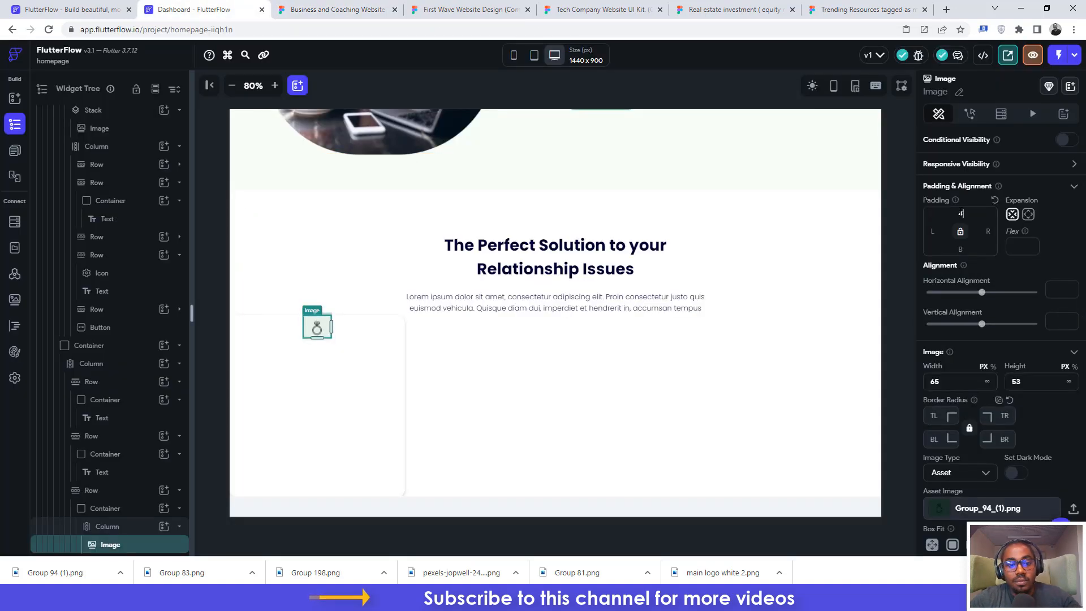
pyautogui.click(481, 370)
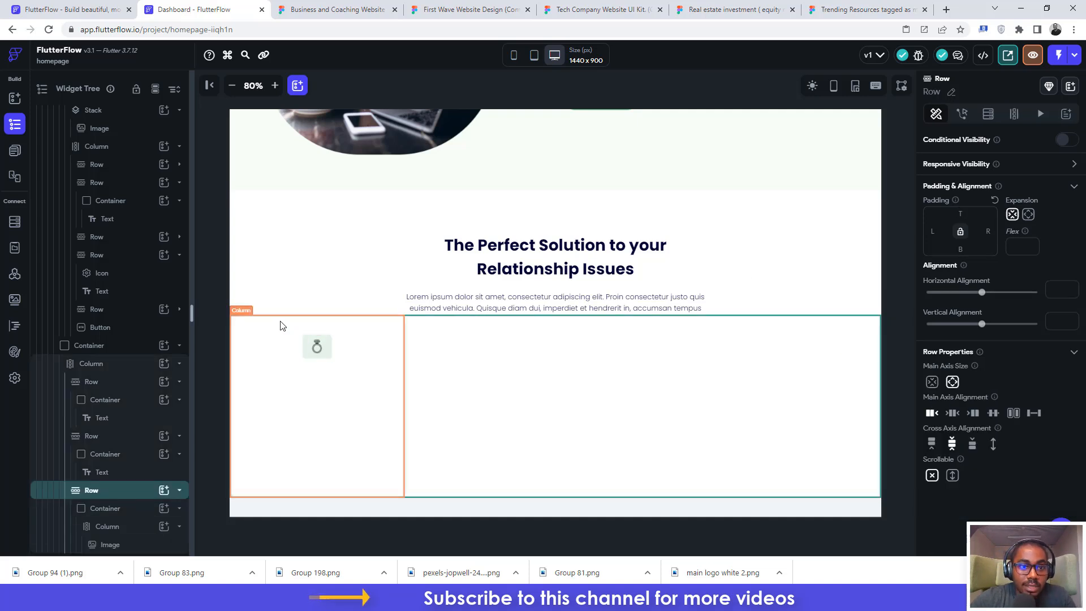
# Step: Compare the icon's placement with Figma and set the card Column's cross axis alignment to Start
pyautogui.click(339, 345)
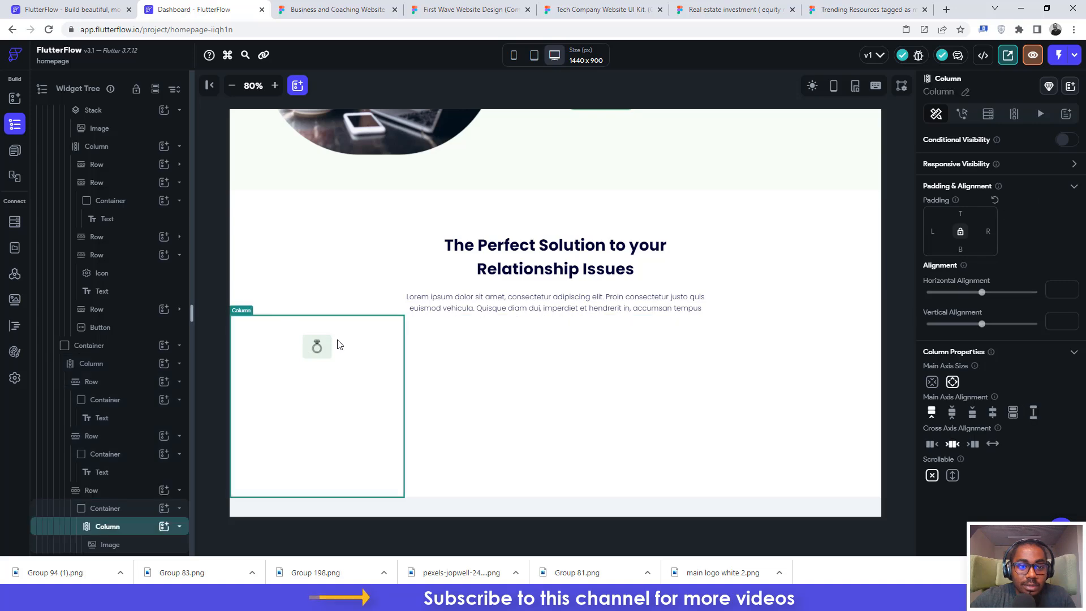
pyautogui.click(321, 8)
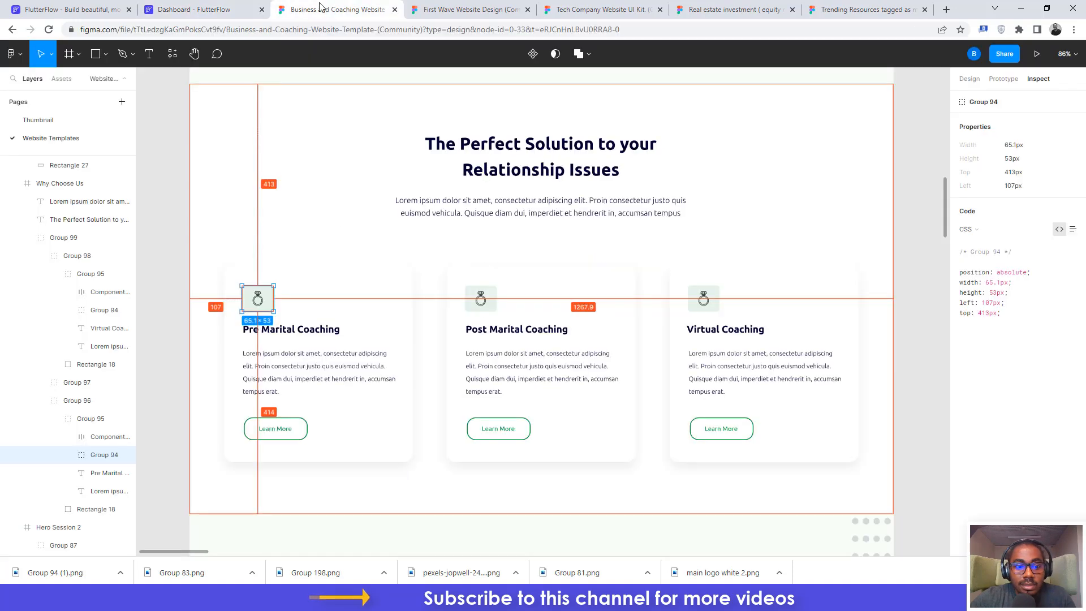
pyautogui.click(223, 9)
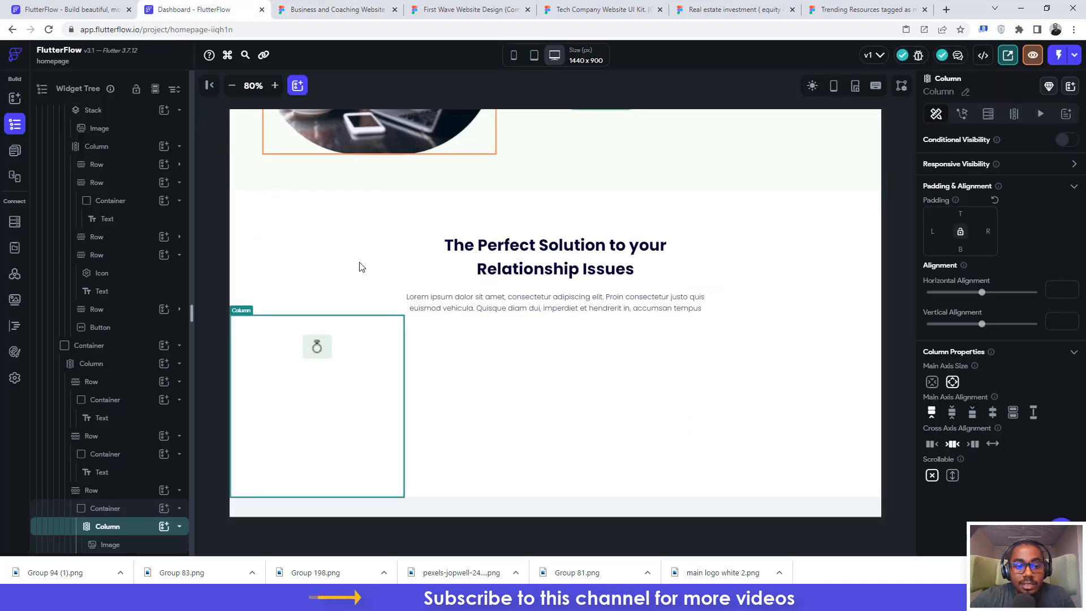
pyautogui.click(931, 445)
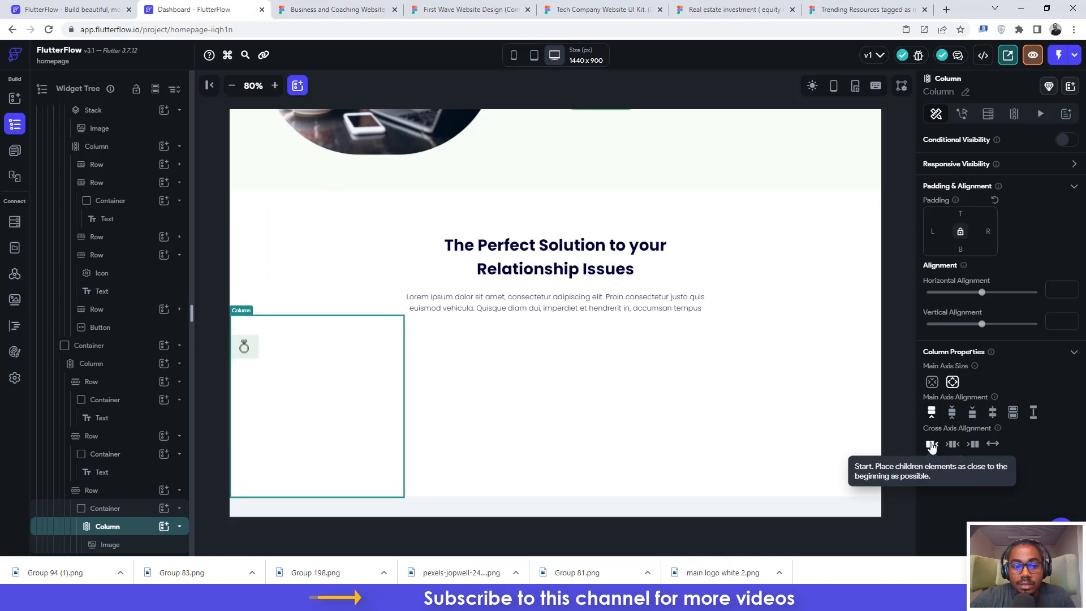
# Step: Measure the ring icon's left offset in the Figma card and set the Image's left padding to 37 in FlutterFlow
pyautogui.click(238, 348)
pyautogui.click(289, 10)
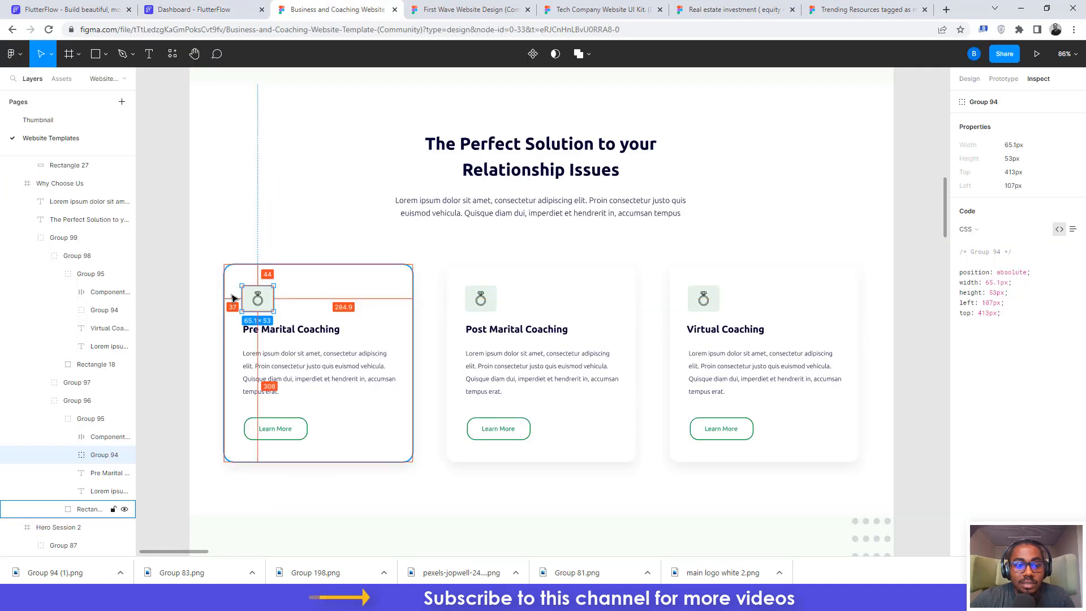
pyautogui.click(194, 10)
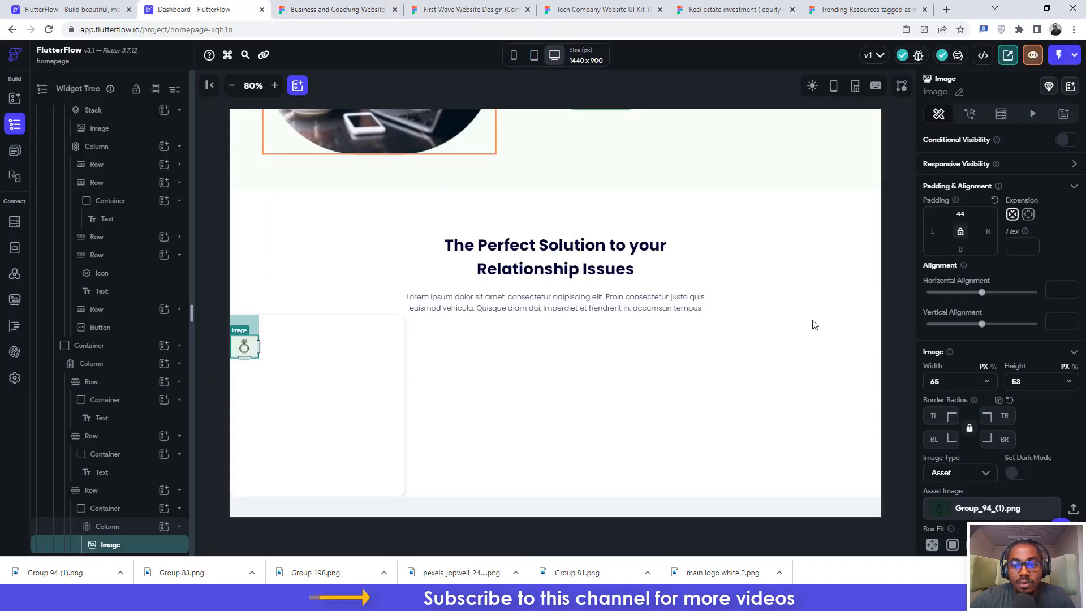
pyautogui.click(934, 233)
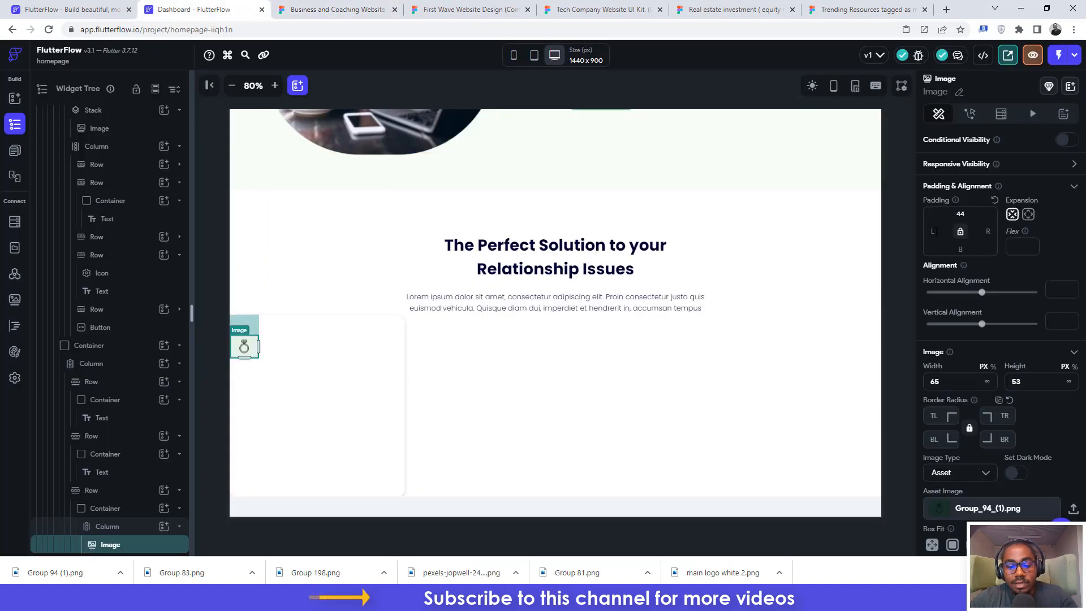
pyautogui.write('37')
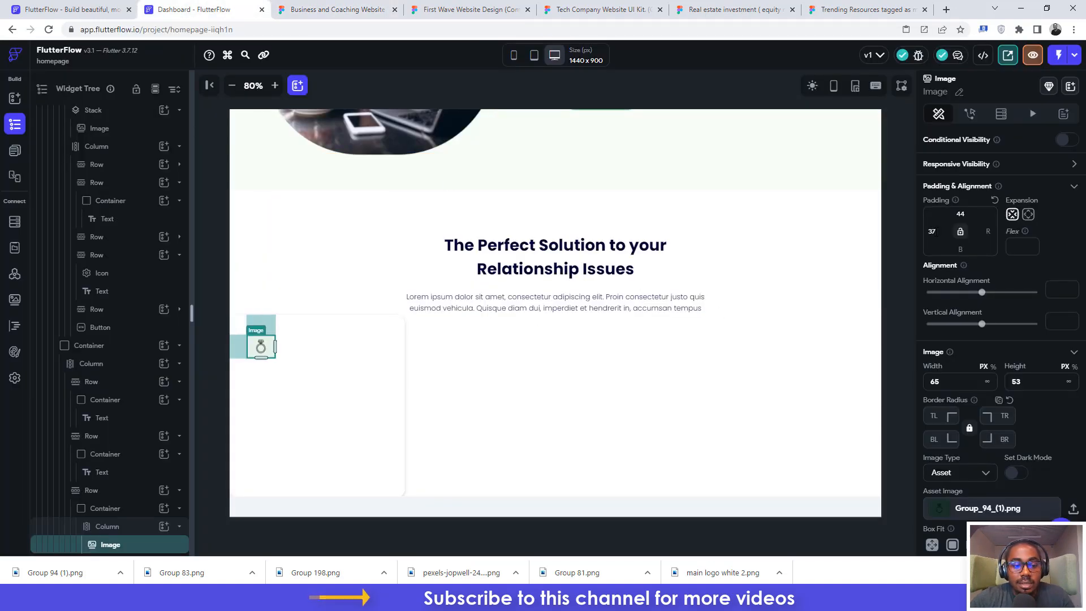
# Step: Inspect the Pre Marital Coaching heading in Figma, and add a Row containing a Text below the Image in FlutterFlow's card Column
pyautogui.click(338, 9)
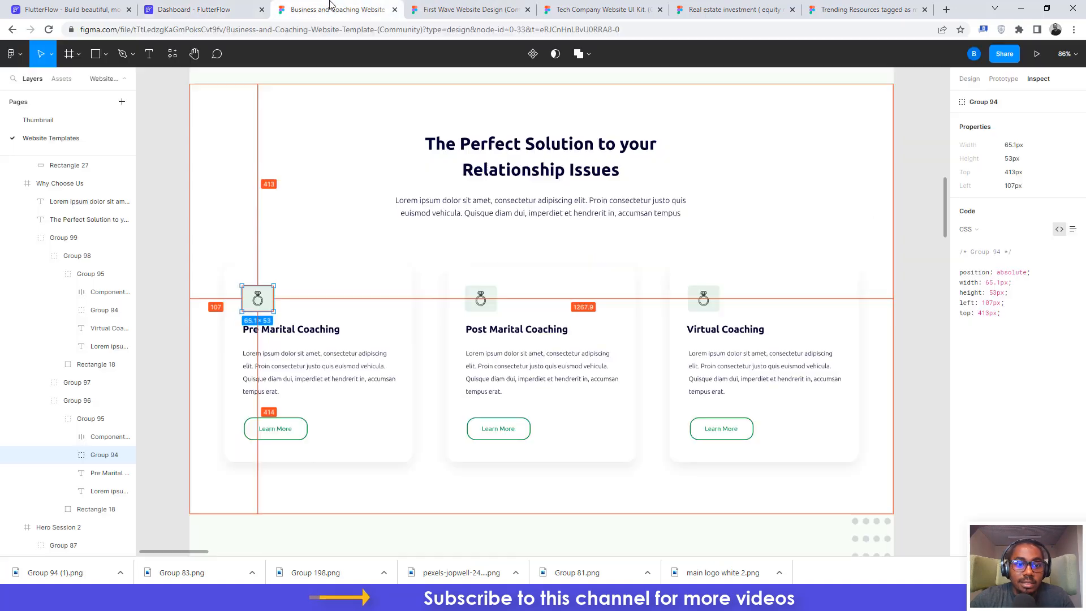
pyautogui.click(294, 333)
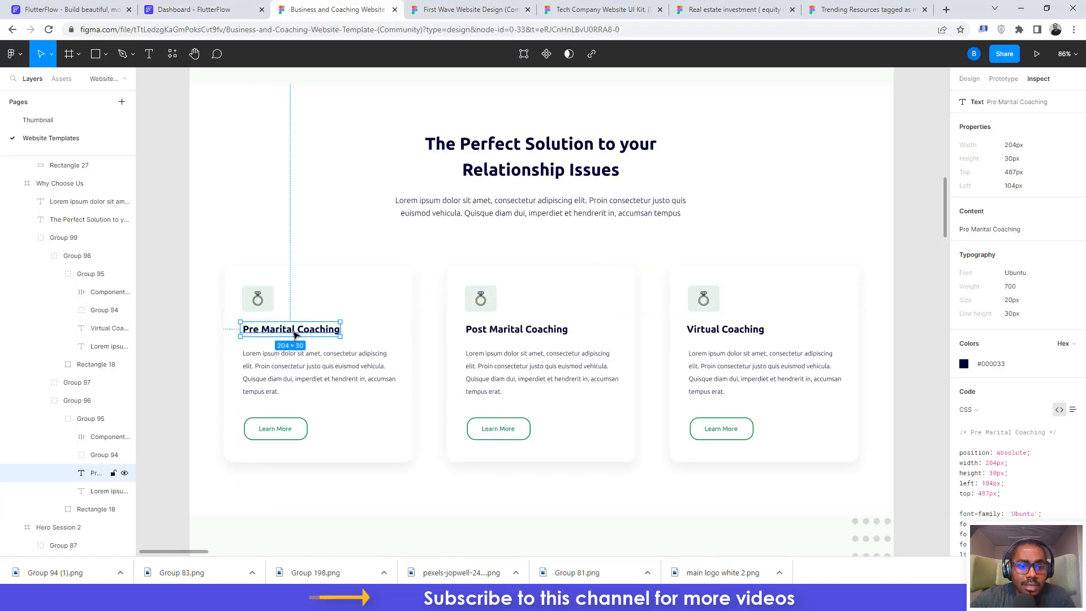
pyautogui.click(215, 9)
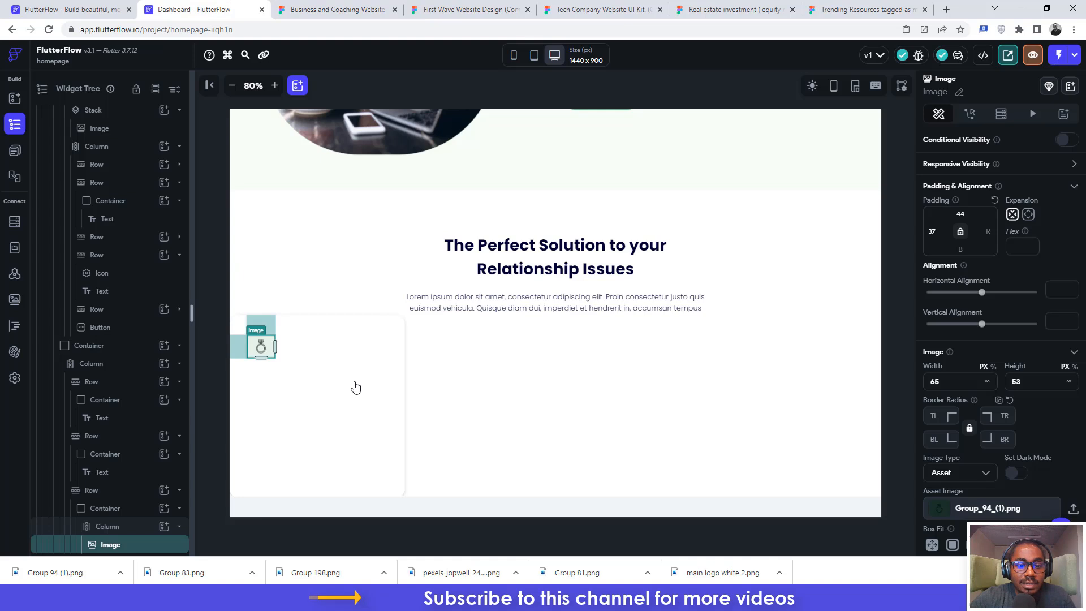
pyautogui.click(336, 346)
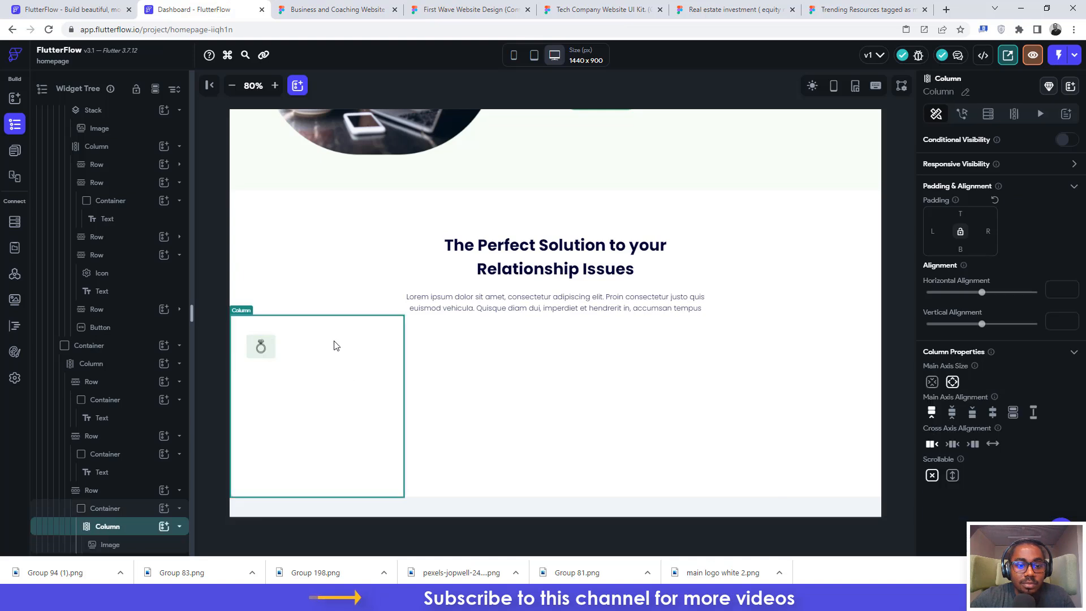
pyautogui.click(164, 526)
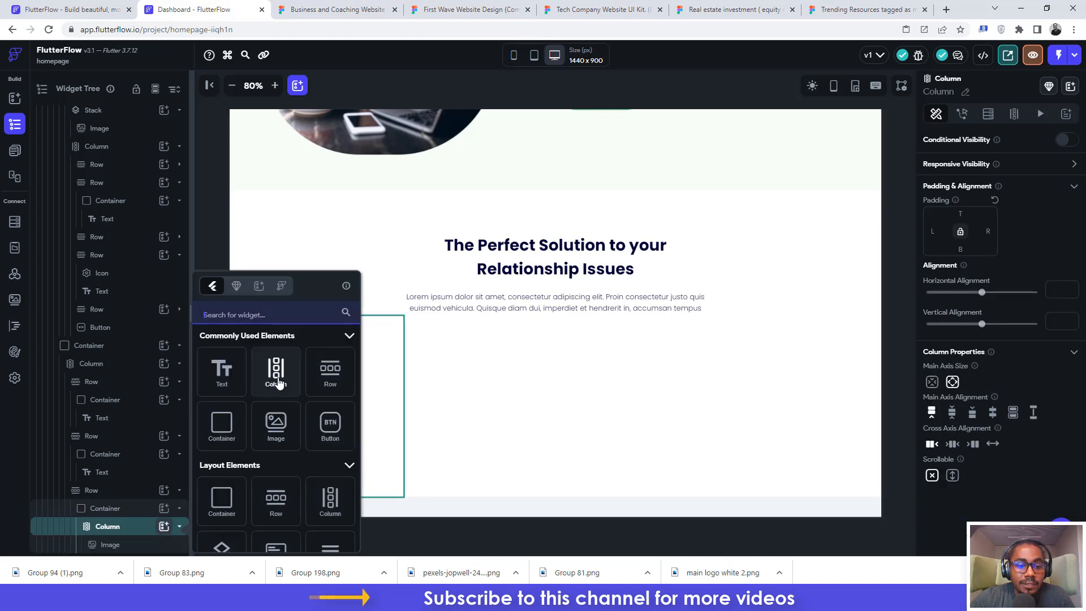
pyautogui.click(333, 372)
pyautogui.click(334, 373)
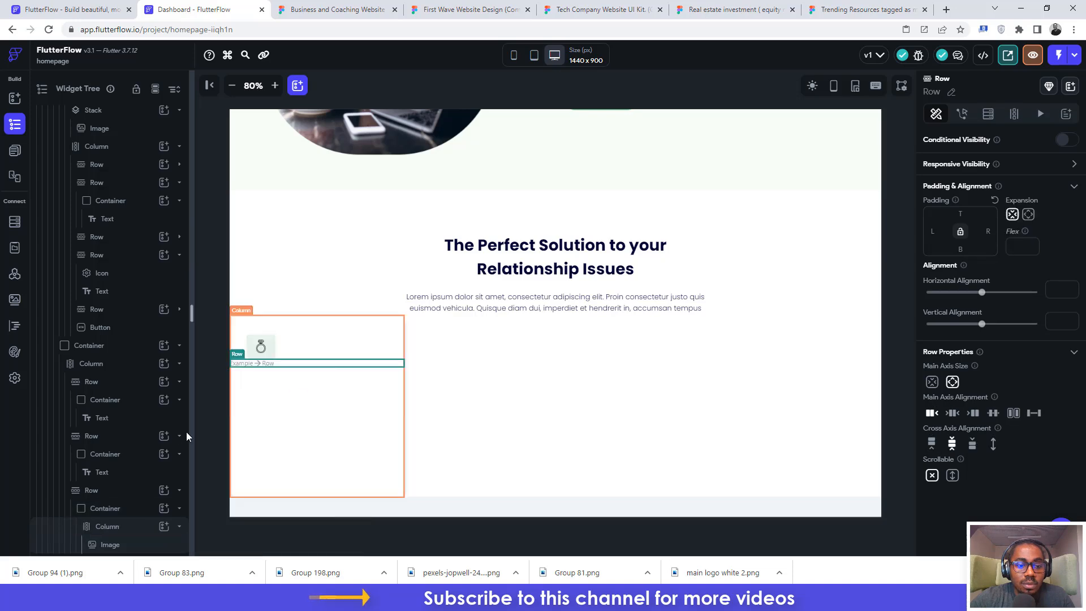
pyautogui.click(164, 544)
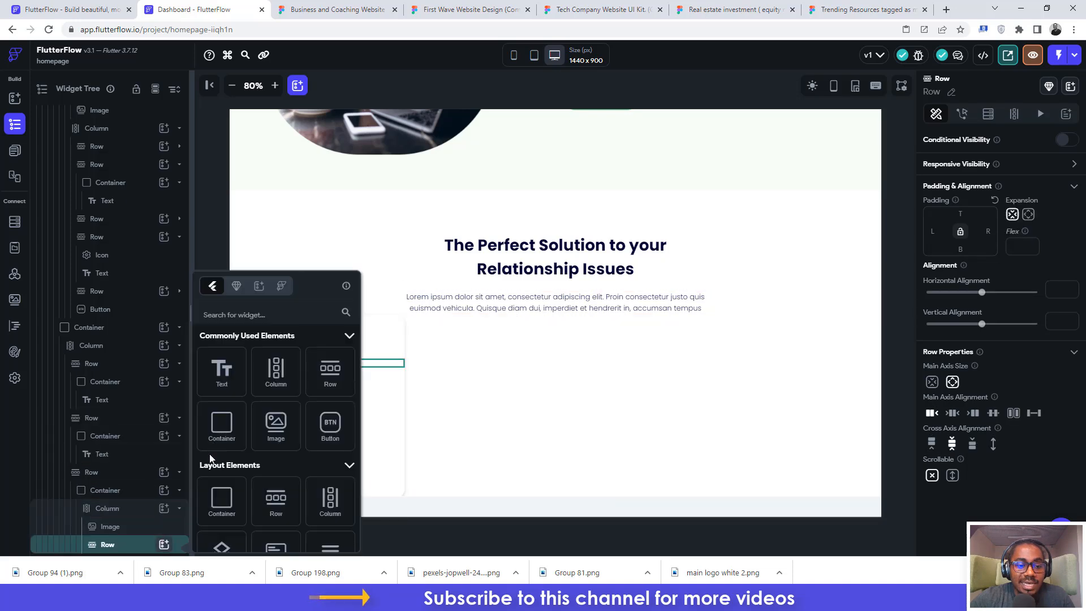
pyautogui.click(219, 379)
pyautogui.click(221, 376)
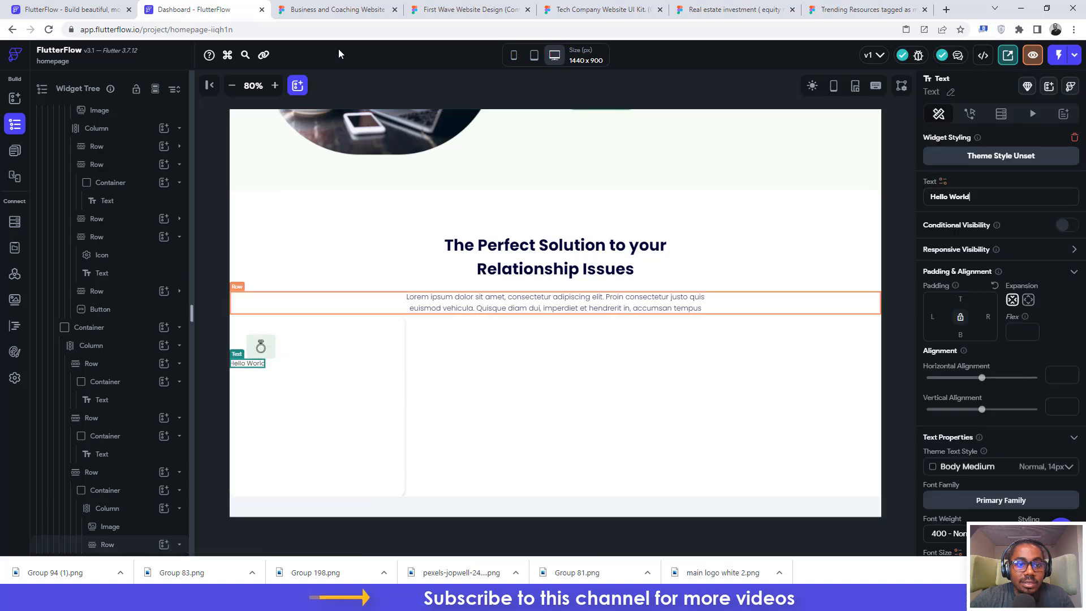
# Step: Copy the first card's heading from Figma and replace the new Text's content with "Pre Marital Coaching" in FlutterFlow
pyautogui.click(338, 10)
pyautogui.doubleClick(319, 331)
pyautogui.hotkey('ctrl', 'c')
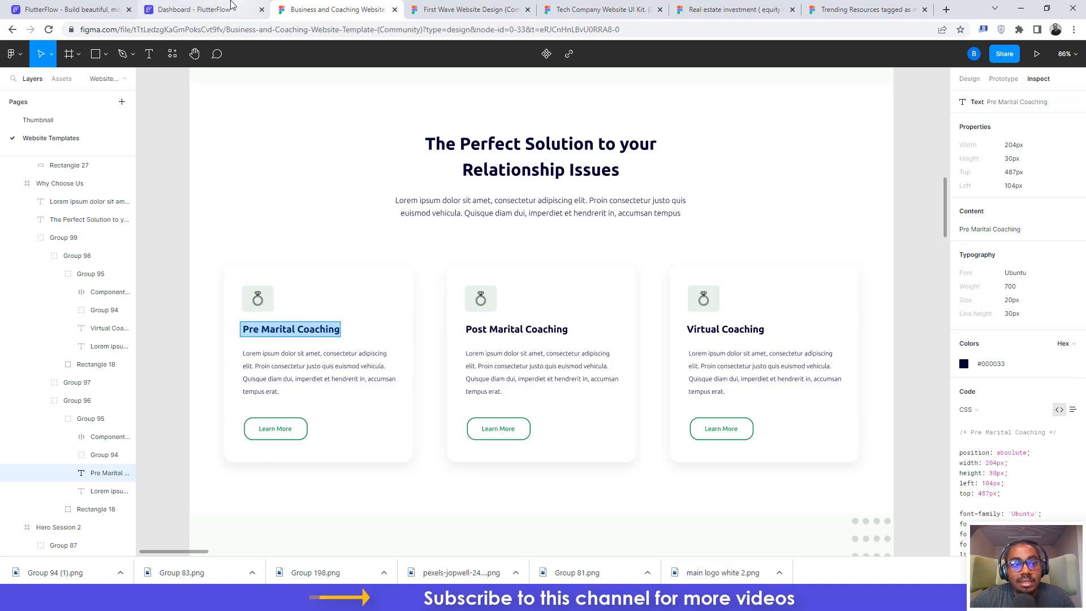
pyautogui.click(192, 10)
pyautogui.click(990, 201)
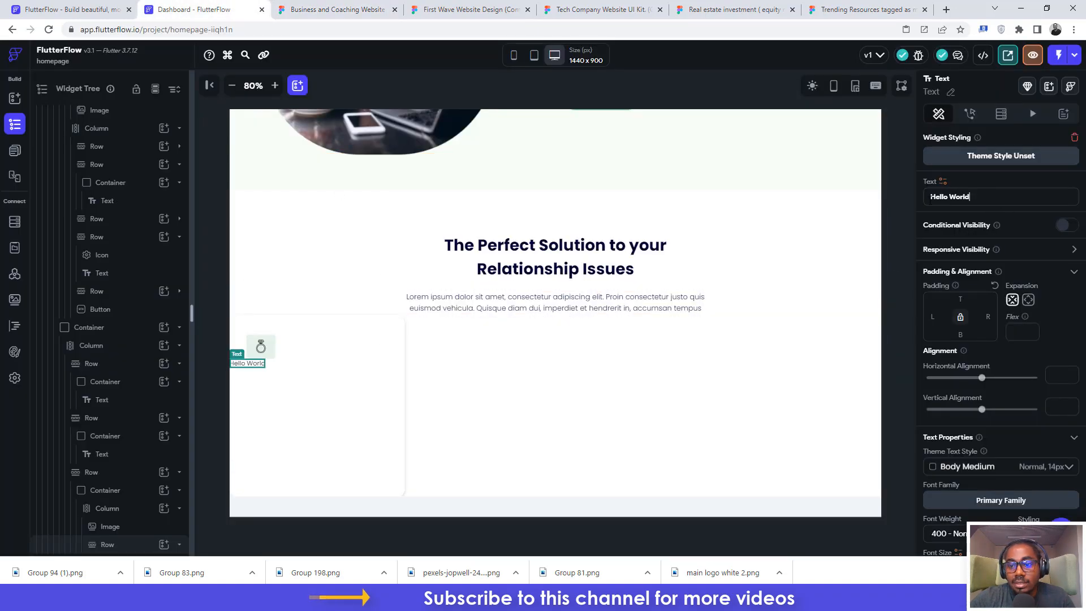
pyautogui.hotkey('ctrl', 'a')
pyautogui.hotkey('ctrl', 'v')
# Step: Set the Pre Marital Coaching text's font weight to 700 - Bold
pyautogui.scroll(-3, 975, 409)
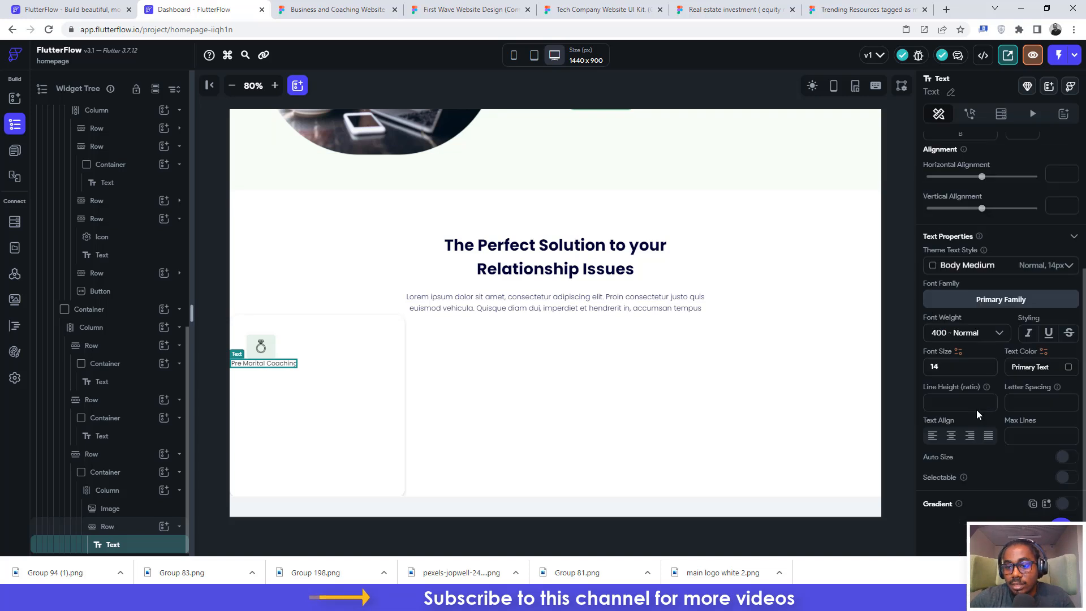
pyautogui.click(958, 333)
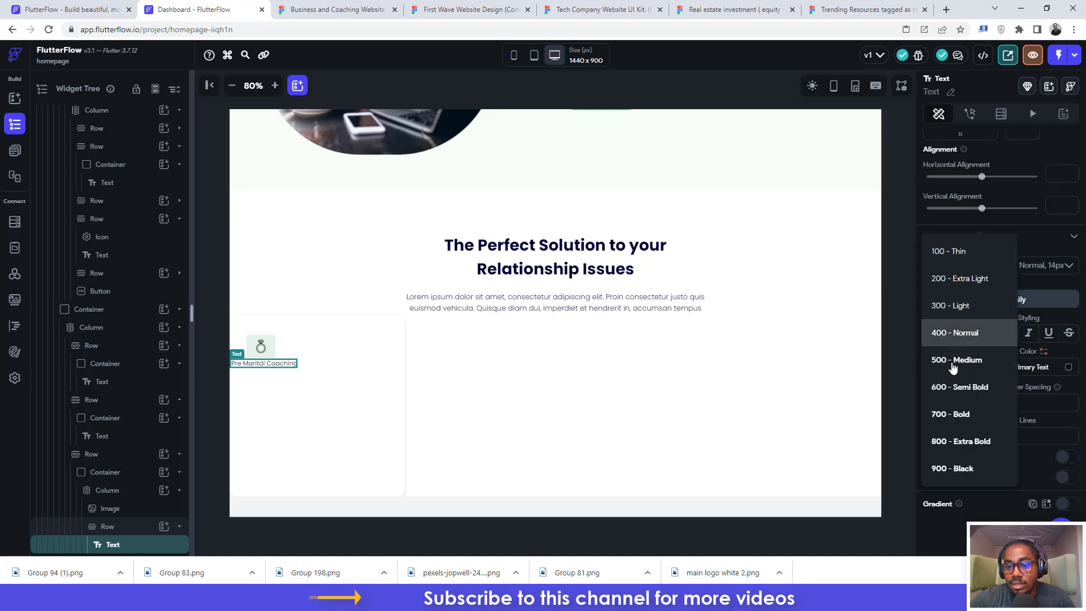
pyautogui.click(947, 415)
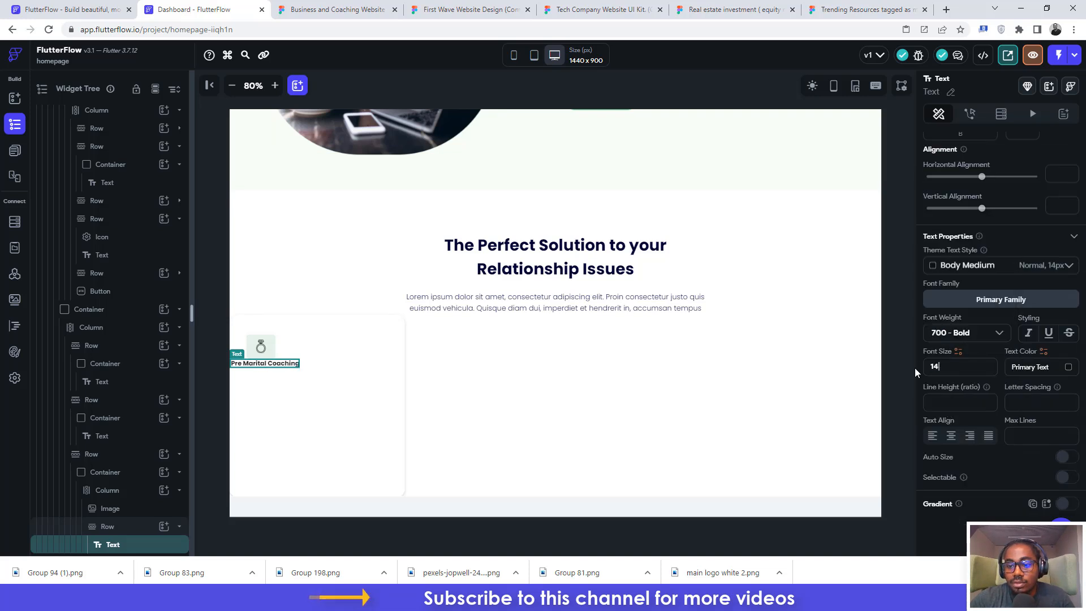
# Step: Set the Pre Marital Coaching heading's font size to 20 and its left padding to 37
pyautogui.write('20')
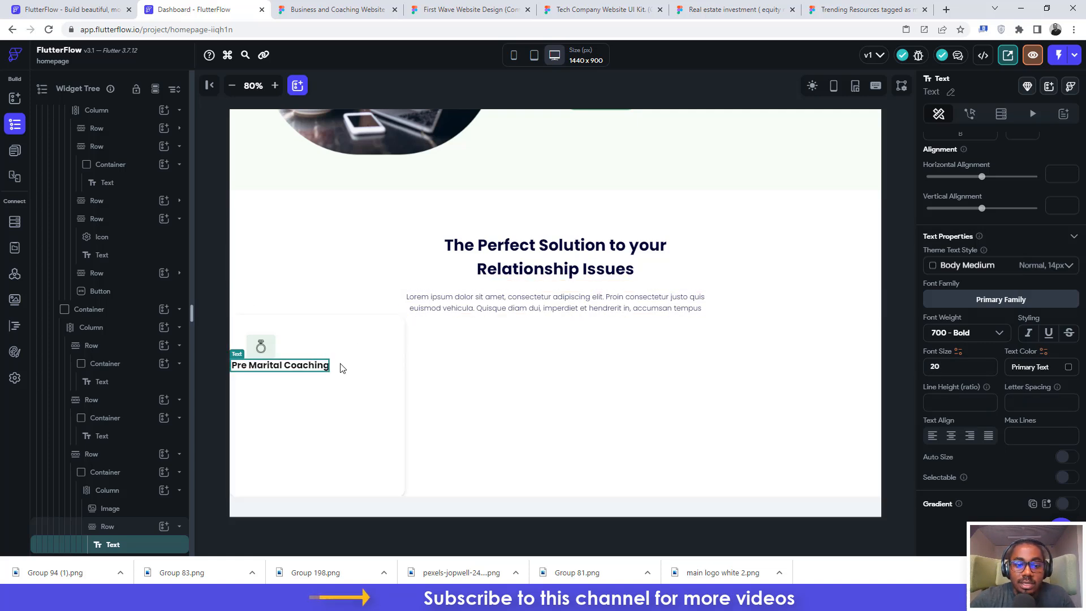
pyautogui.scroll(3, 964, 206)
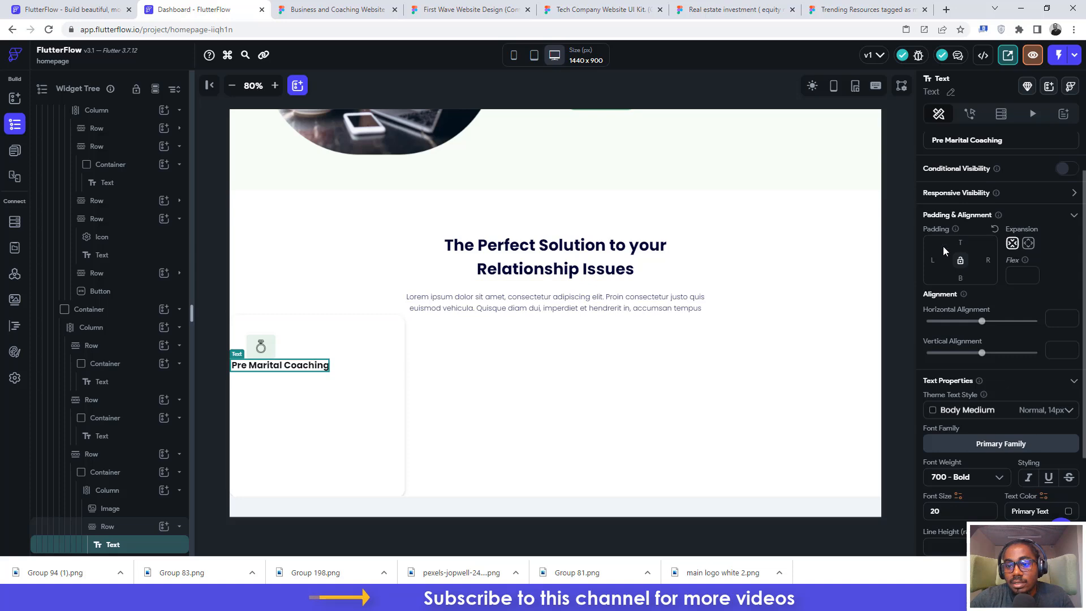
pyautogui.click(935, 260)
pyautogui.write('37')
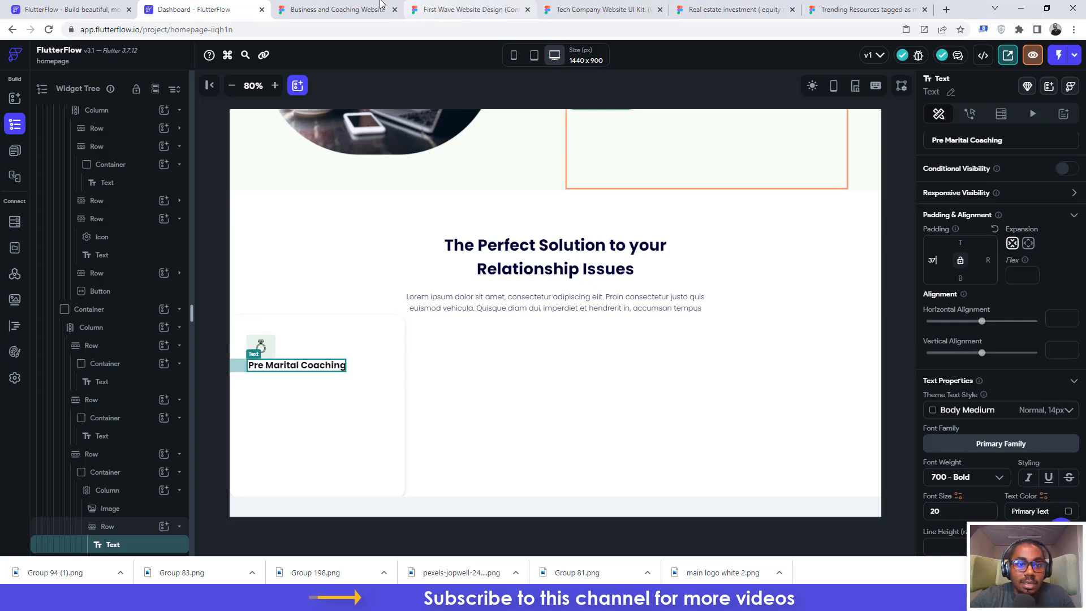
# Step: Check the gap between icon and heading in the Figma design, and set the heading row's top padding to 21
pyautogui.click(338, 9)
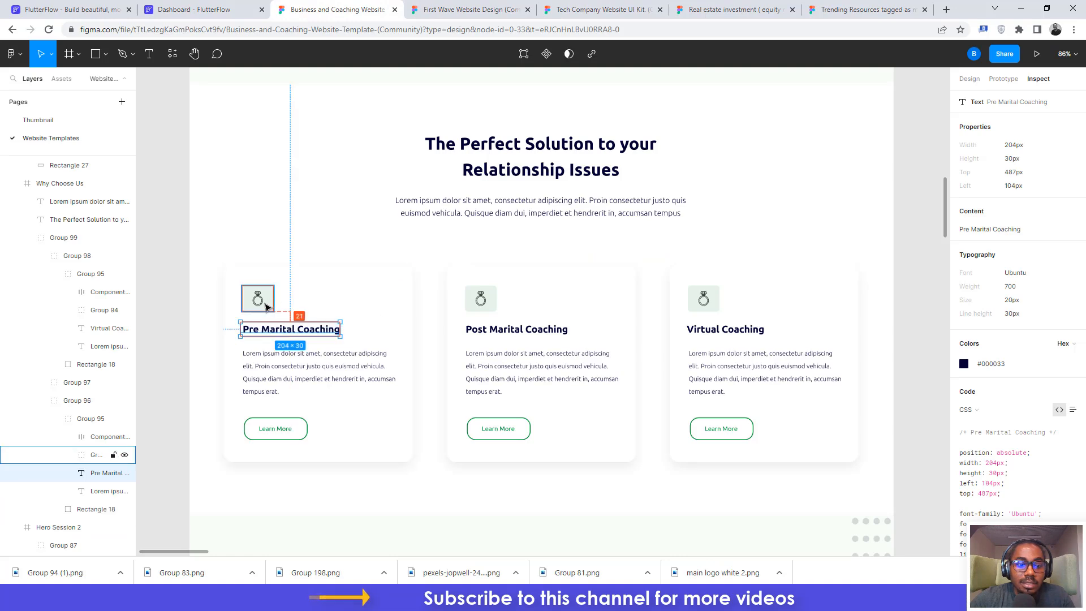
pyautogui.click(194, 9)
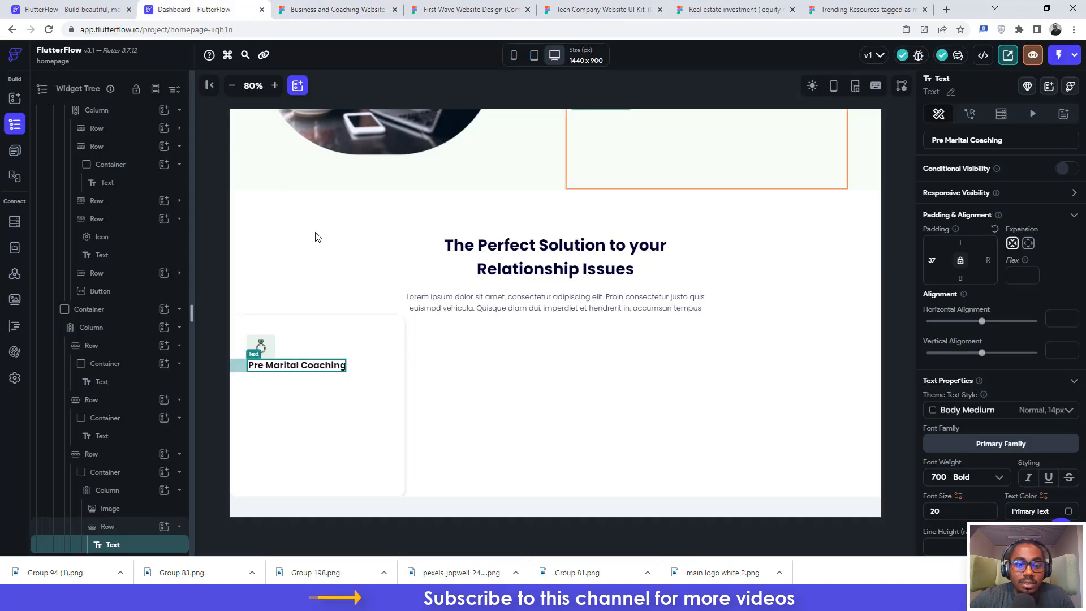
pyautogui.click(365, 366)
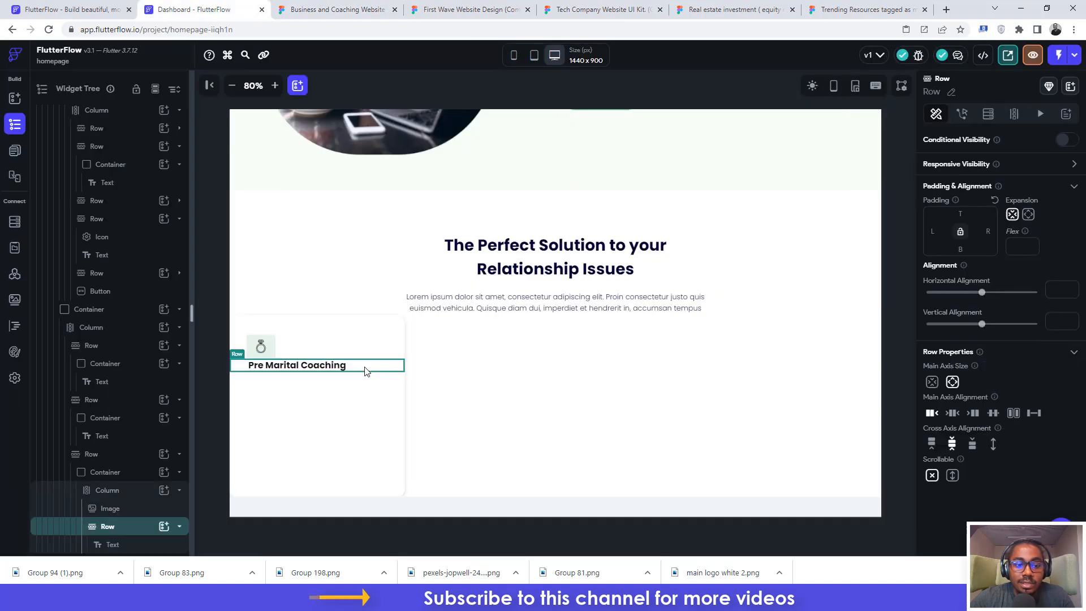
pyautogui.click(959, 213)
pyautogui.write('21')
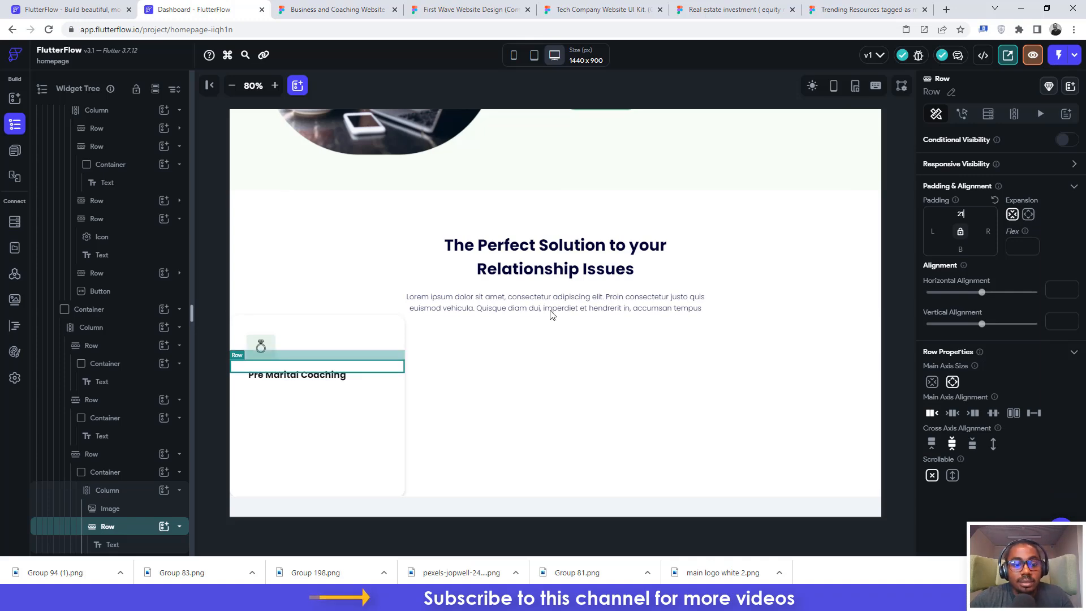
# Step: Duplicate the heading row and replace the copy's text with the Lorem ipsum paragraph from the Pre Marital Coaching card in Figma
pyautogui.click(308, 10)
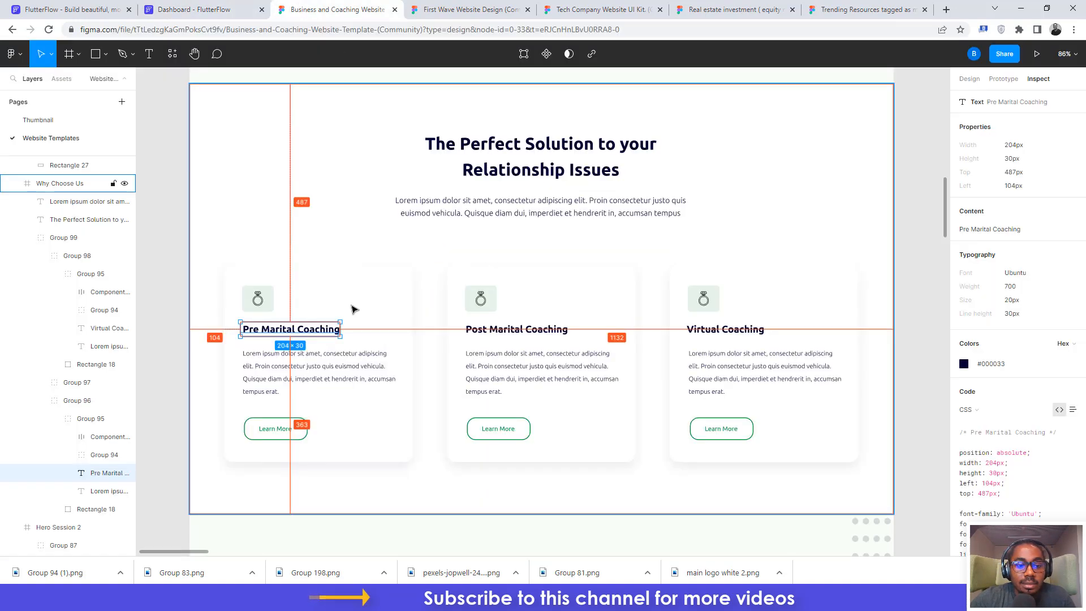
pyautogui.click(193, 9)
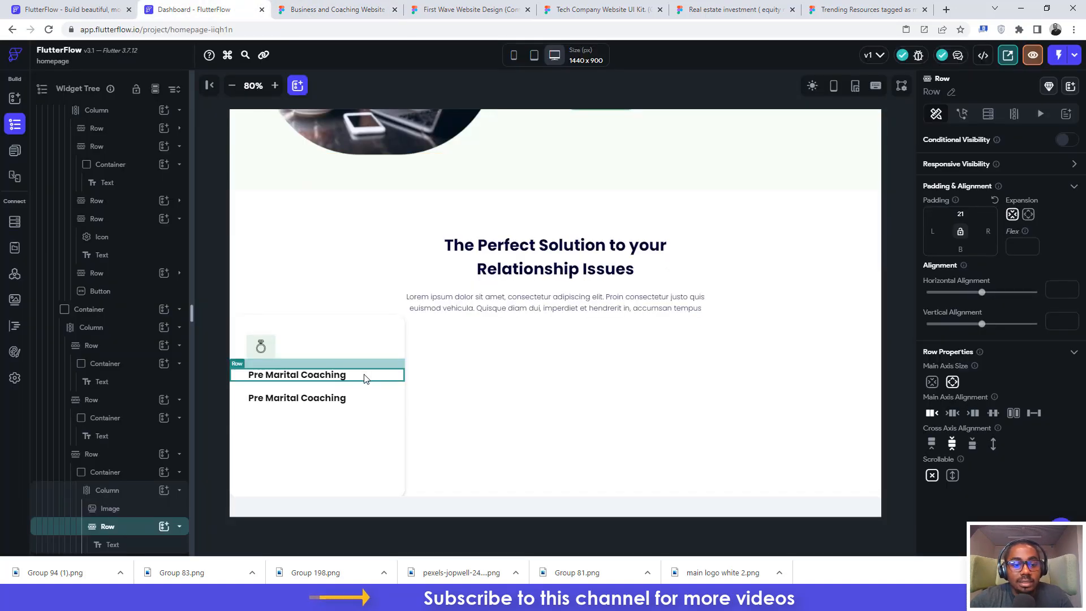
pyautogui.click(300, 9)
pyautogui.click(323, 361)
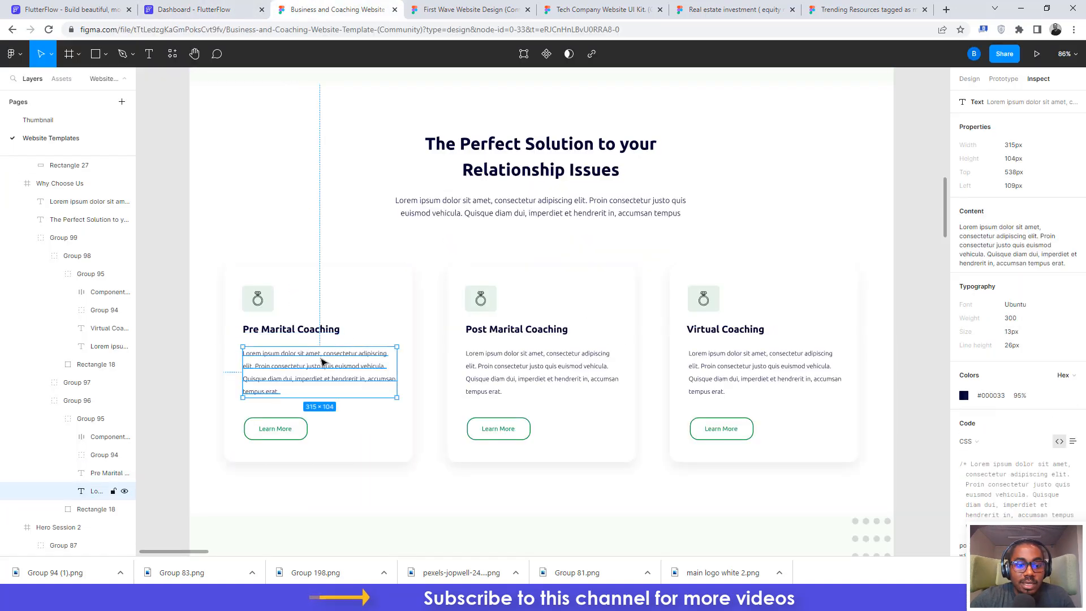
pyautogui.doubleClick(321, 361)
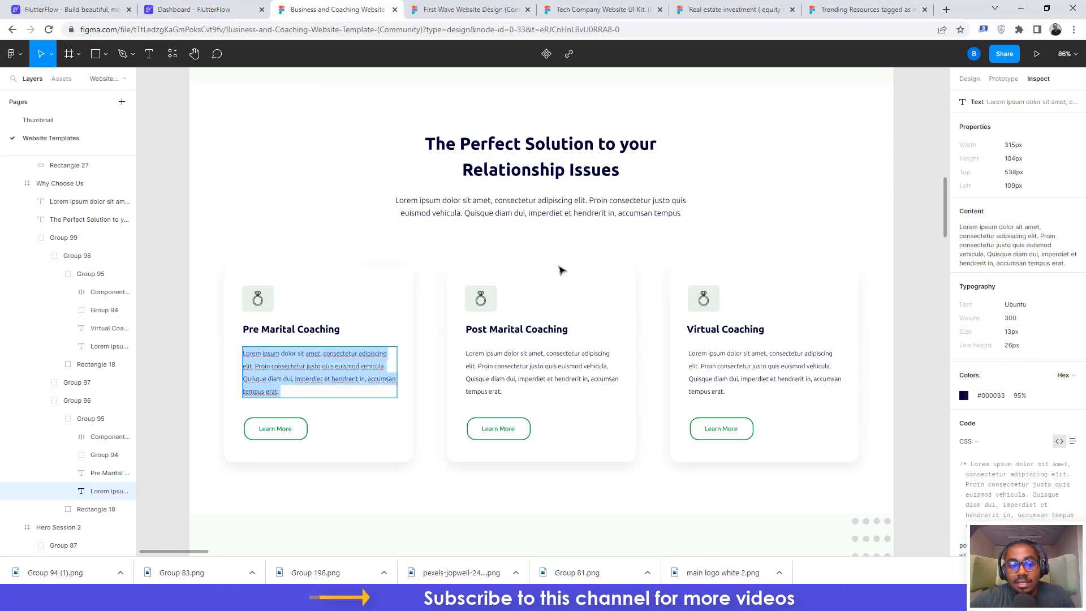
pyautogui.click(236, 4)
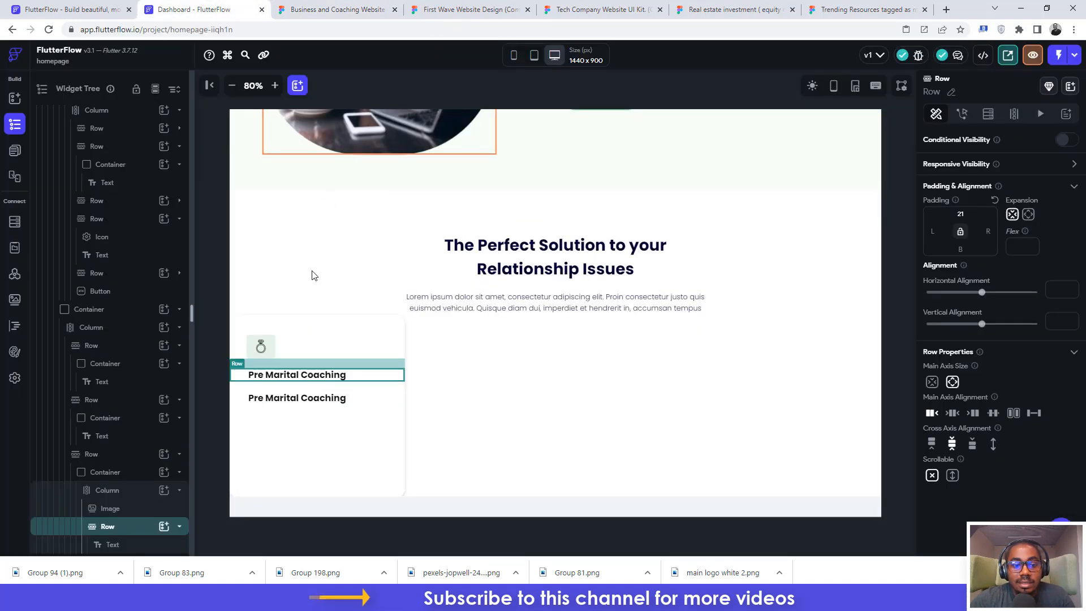
pyautogui.click(316, 398)
pyautogui.moveTo(1005, 197); pyautogui.dragTo(917, 205)
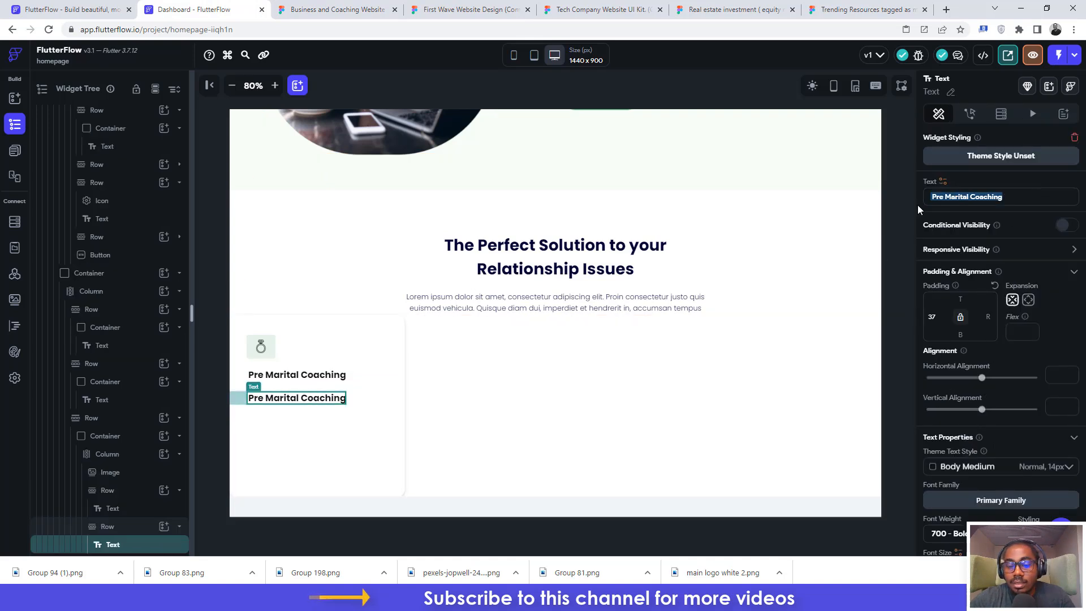
pyautogui.write('Lorem ipsum dolor sit amet, conse')
# Step: Set the card paragraph's font weight to 300 - Light and its font size to 13
pyautogui.scroll(-3, 976, 352)
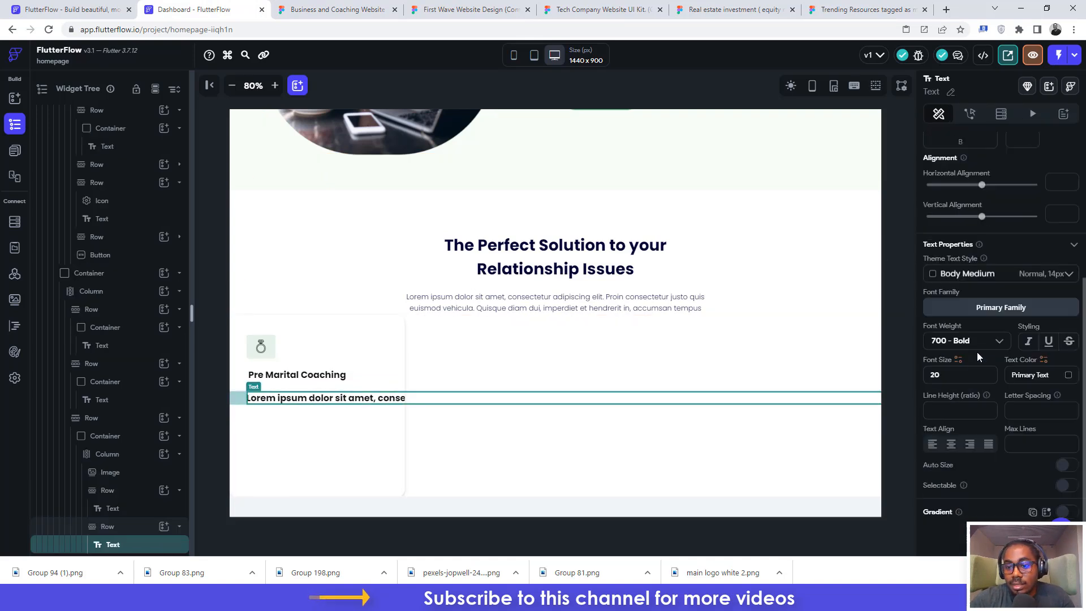
pyautogui.click(963, 343)
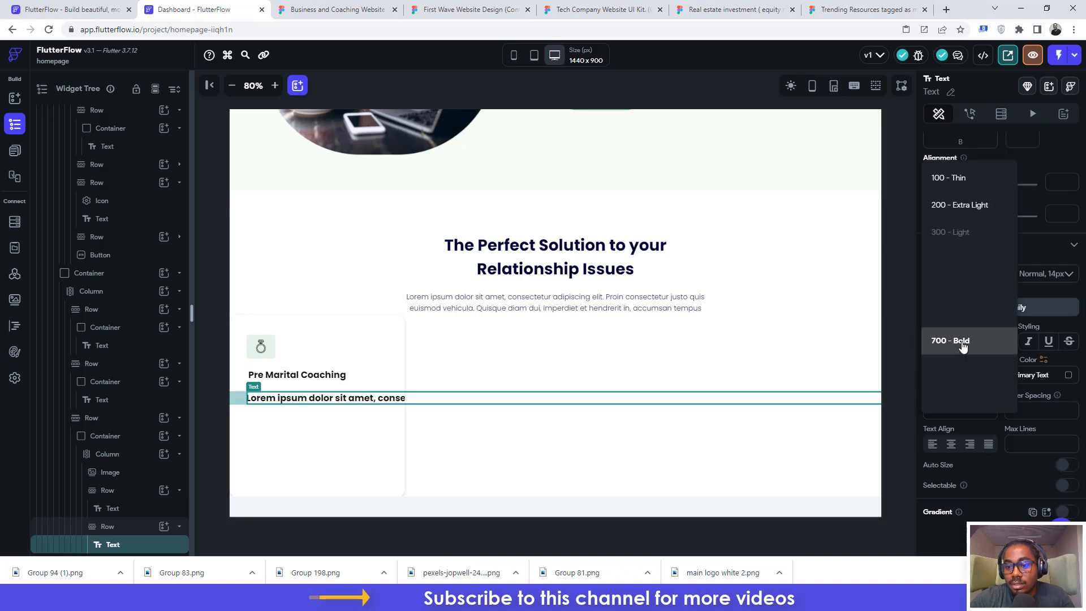
pyautogui.click(948, 233)
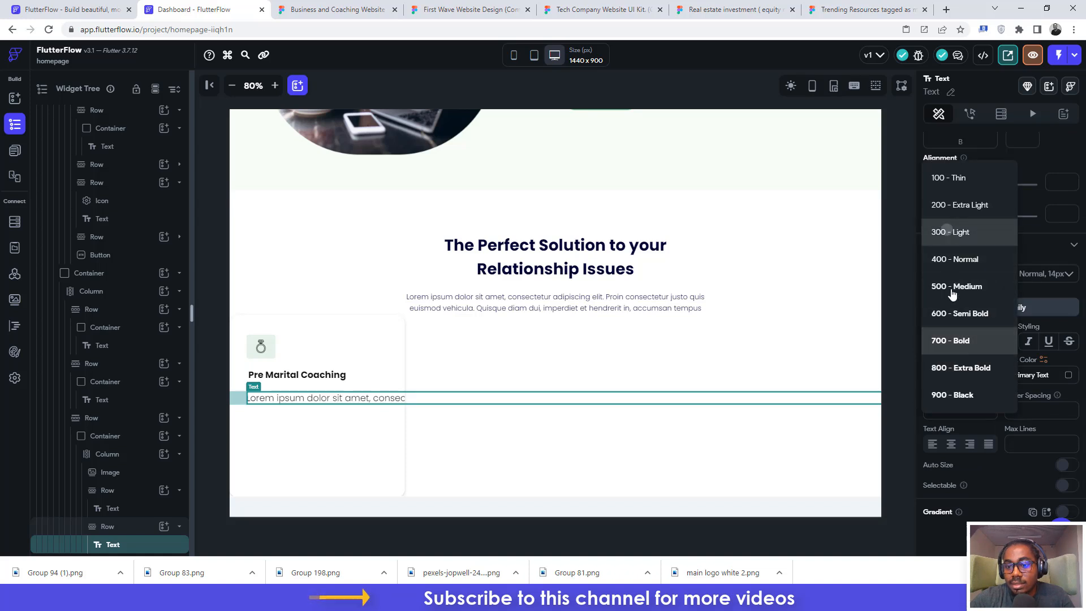
pyautogui.doubleClick(950, 372)
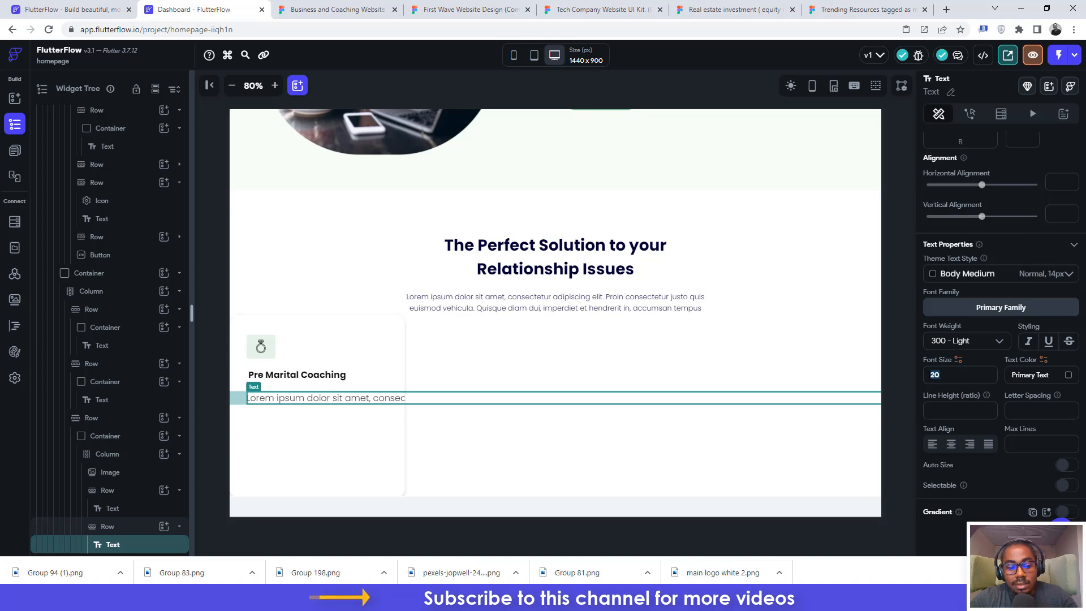
pyautogui.write('13')
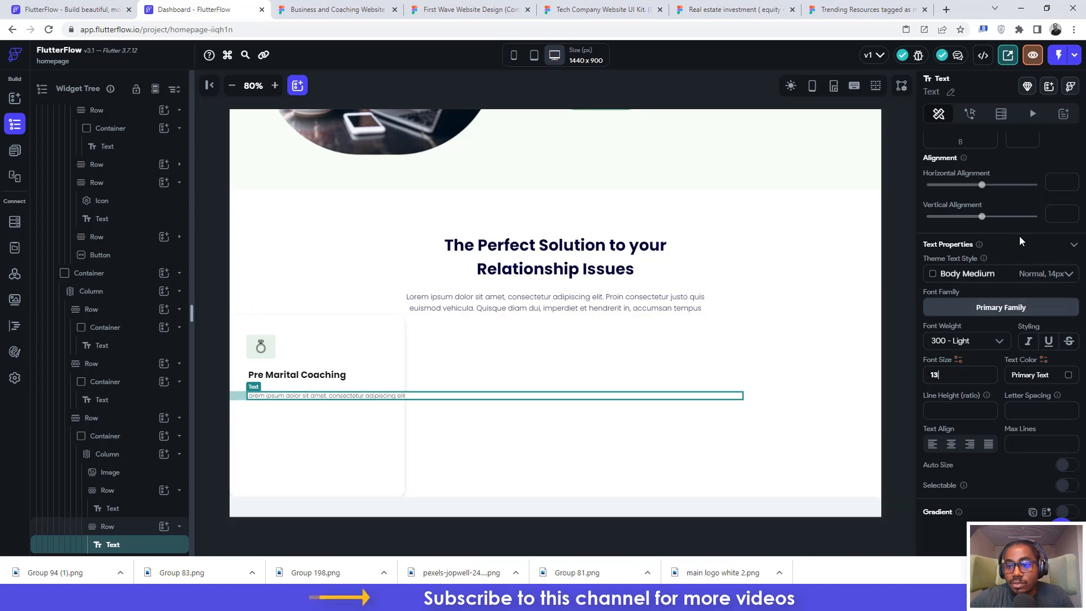
# Step: Make the card paragraph expanded, check its spacing in Figma, and set its right padding to 33
pyautogui.scroll(4, 1035, 317)
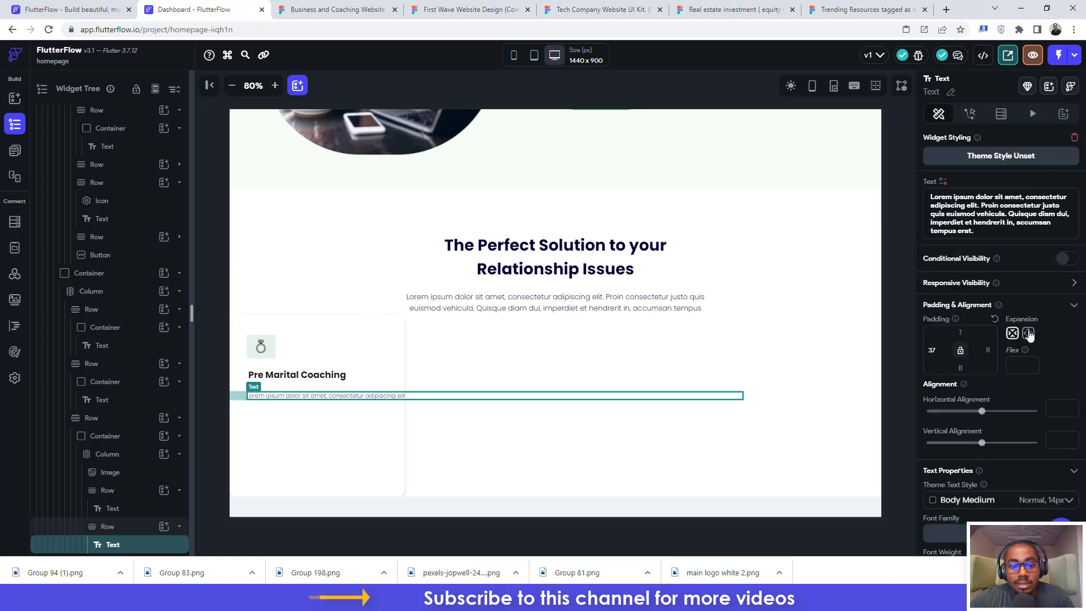
pyautogui.click(1028, 333)
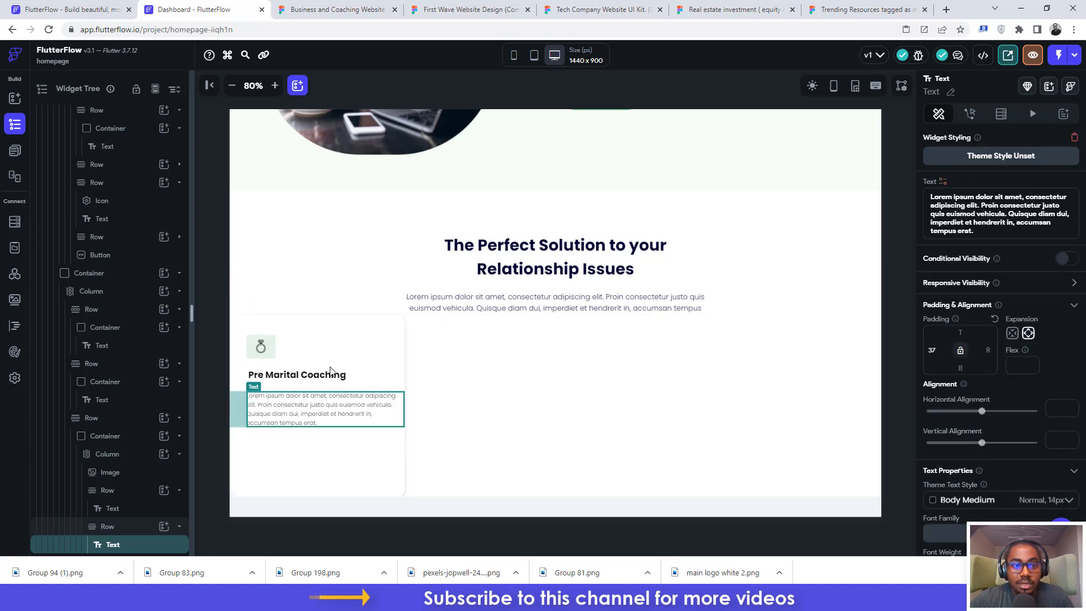
pyautogui.click(317, 7)
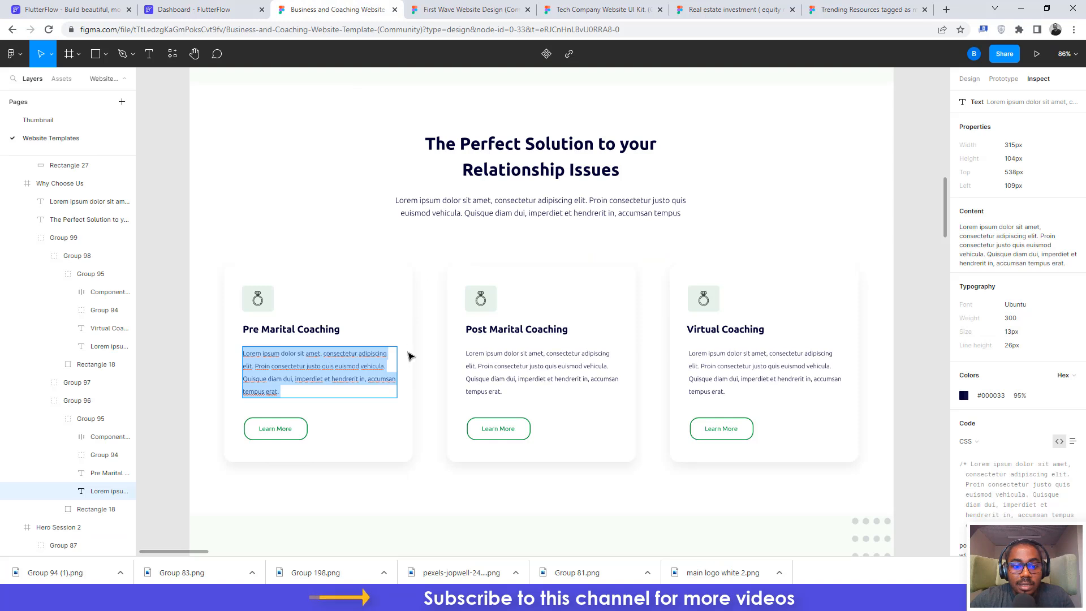
pyautogui.press('Escape')
pyautogui.press('alt')
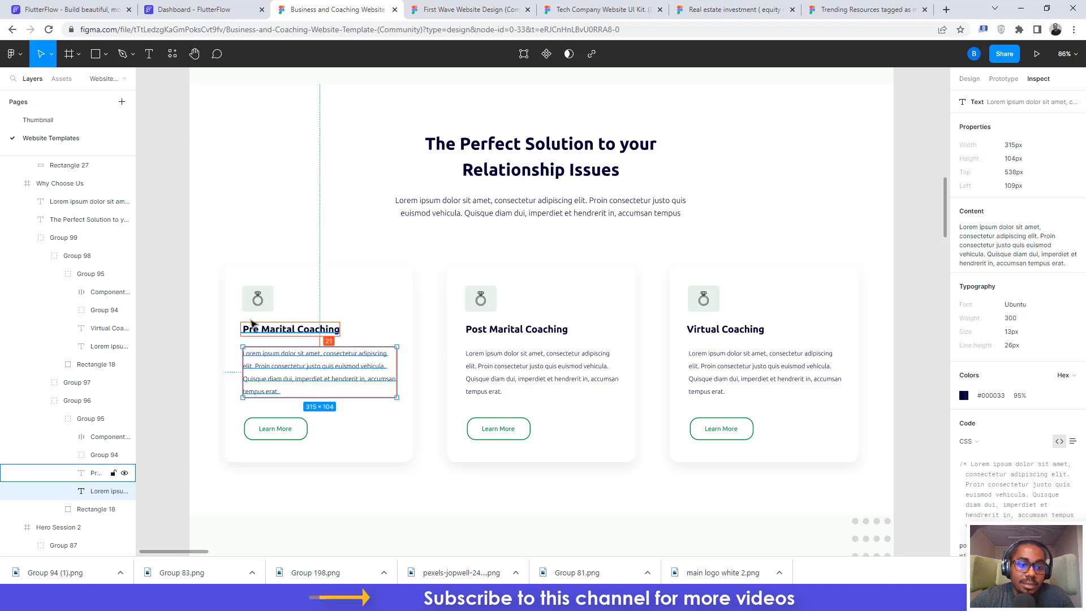
pyautogui.click(208, 5)
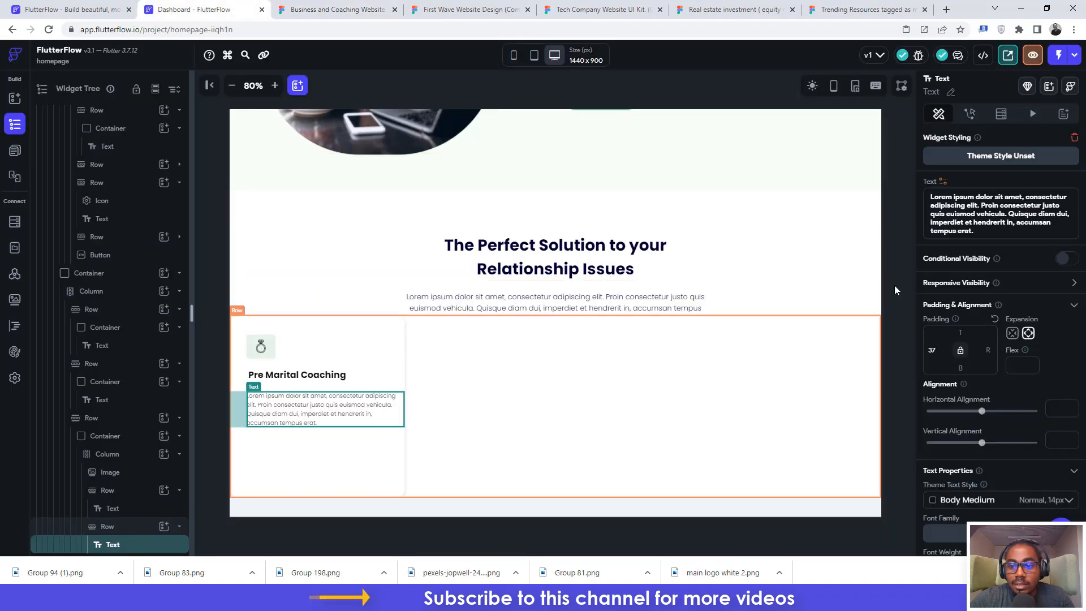
pyautogui.click(987, 350)
pyautogui.write('33')
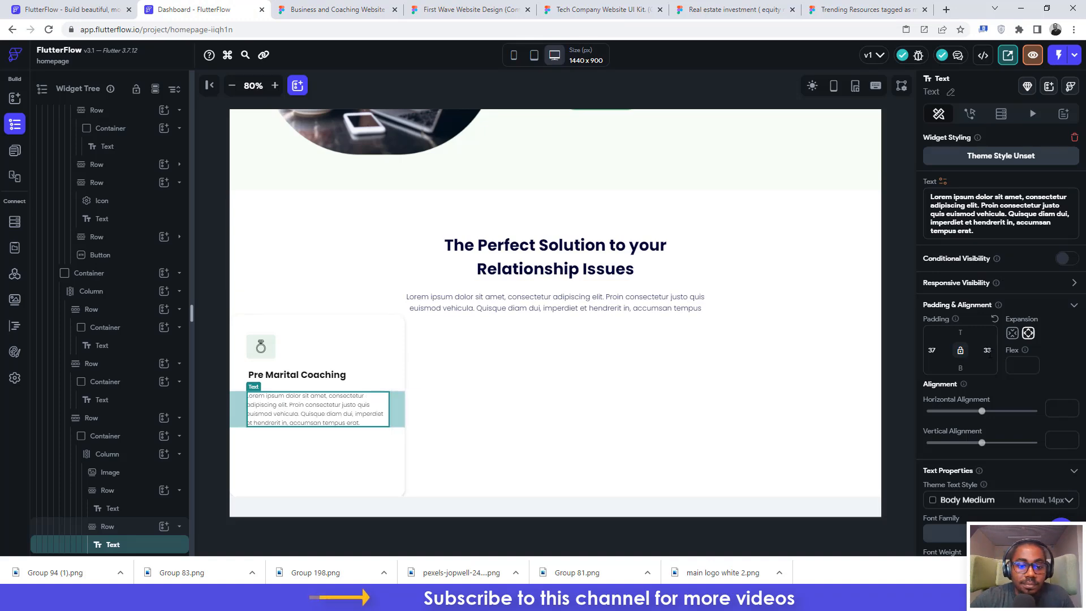
# Step: Measure the paragraph's distances to the edges of the Pre Marital Coaching card in Figma
pyautogui.click(334, 8)
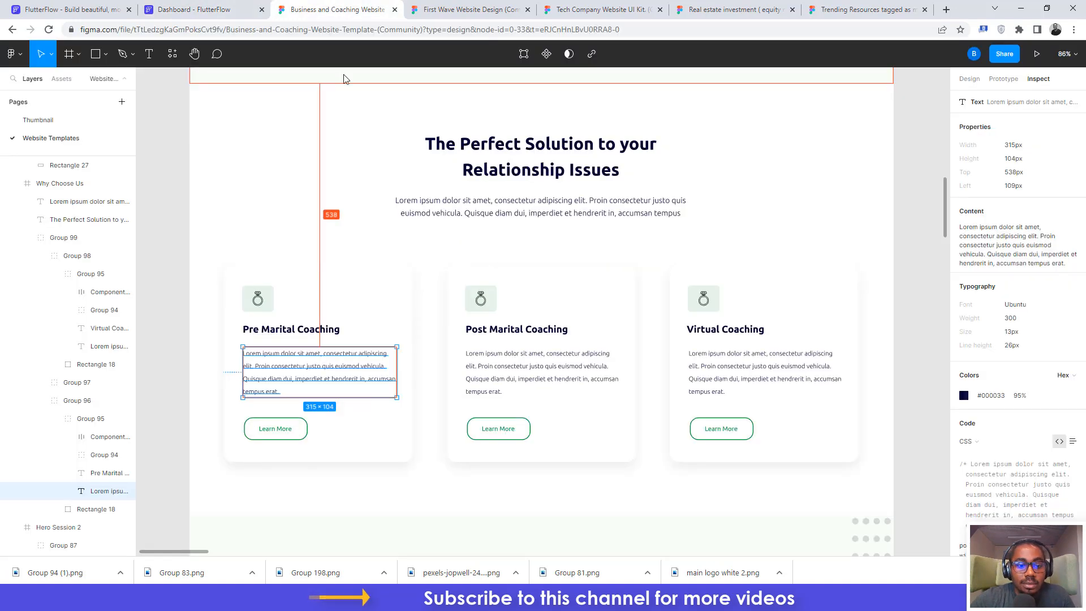
pyautogui.click(232, 9)
pyautogui.click(334, 9)
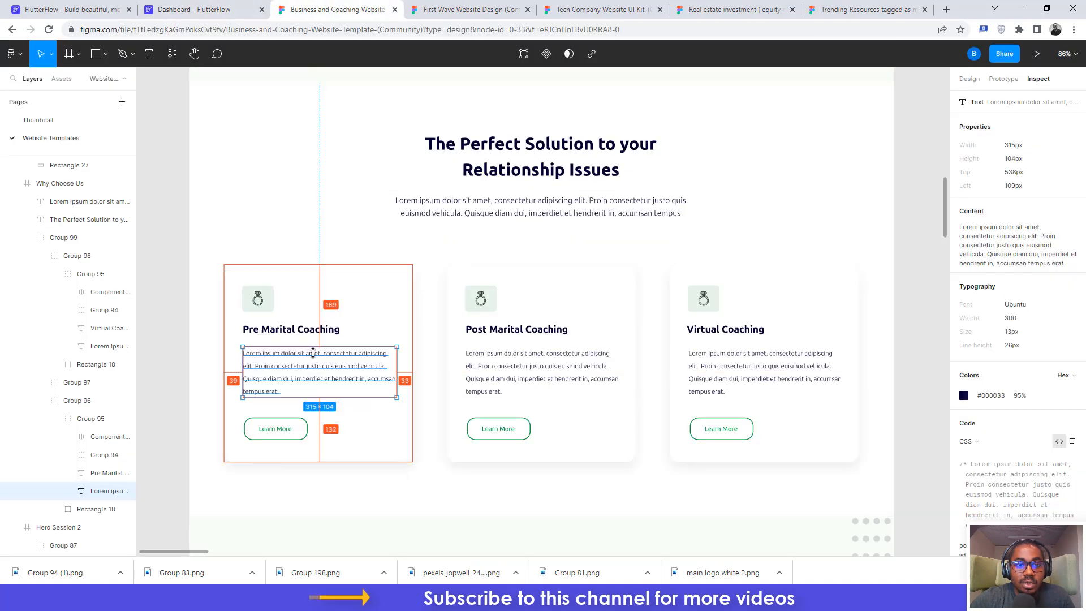
pyautogui.click(237, 9)
# Step: Copy the Book Now button from the services section into the Pre Marital Coaching card's column in FlutterFlow
pyautogui.scroll(5, 563, 202)
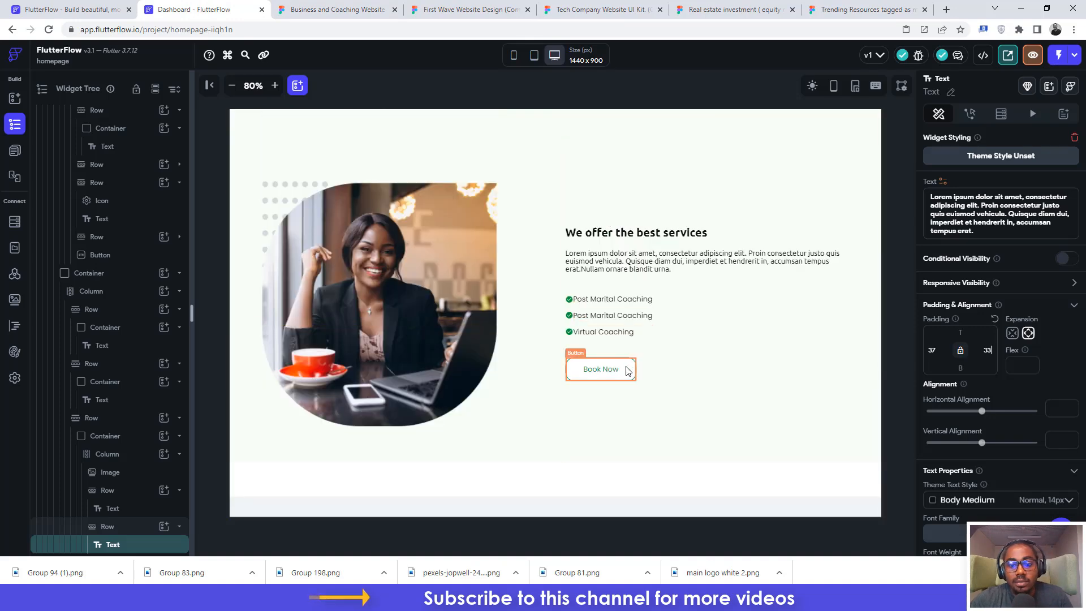
pyautogui.click(627, 371)
pyautogui.hotkey('ctrl', 'c')
pyautogui.scroll(-5, 421, 310)
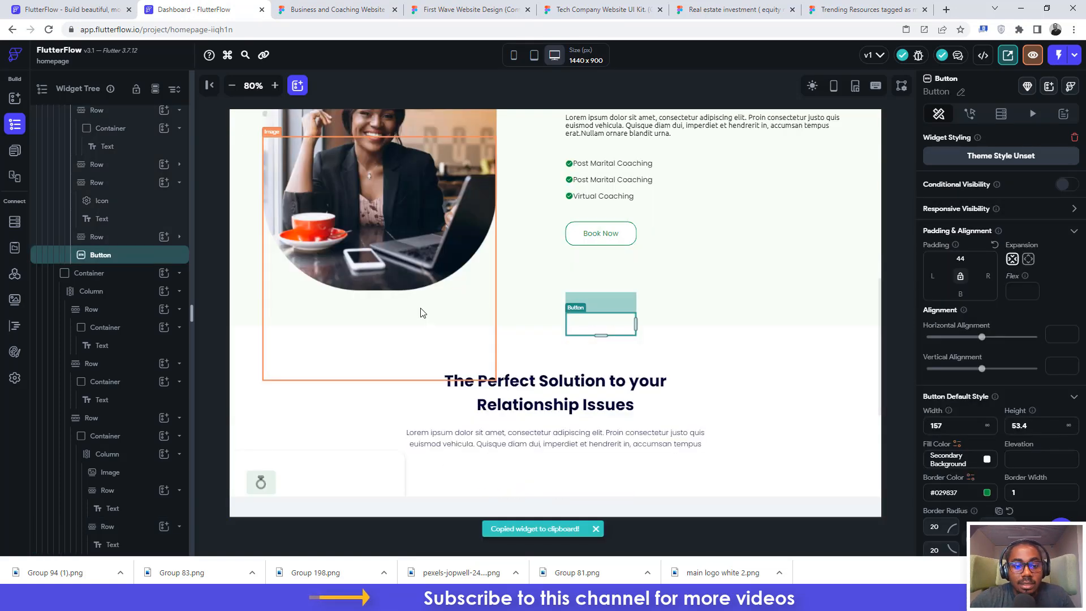
pyautogui.click(353, 409)
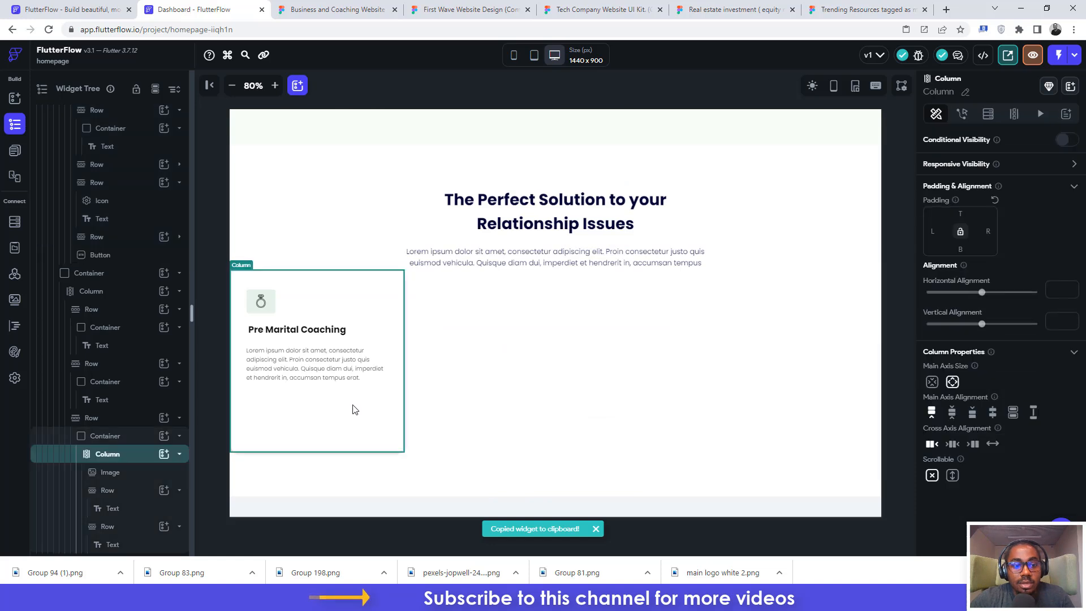
pyautogui.hotkey('ctrl', 'v')
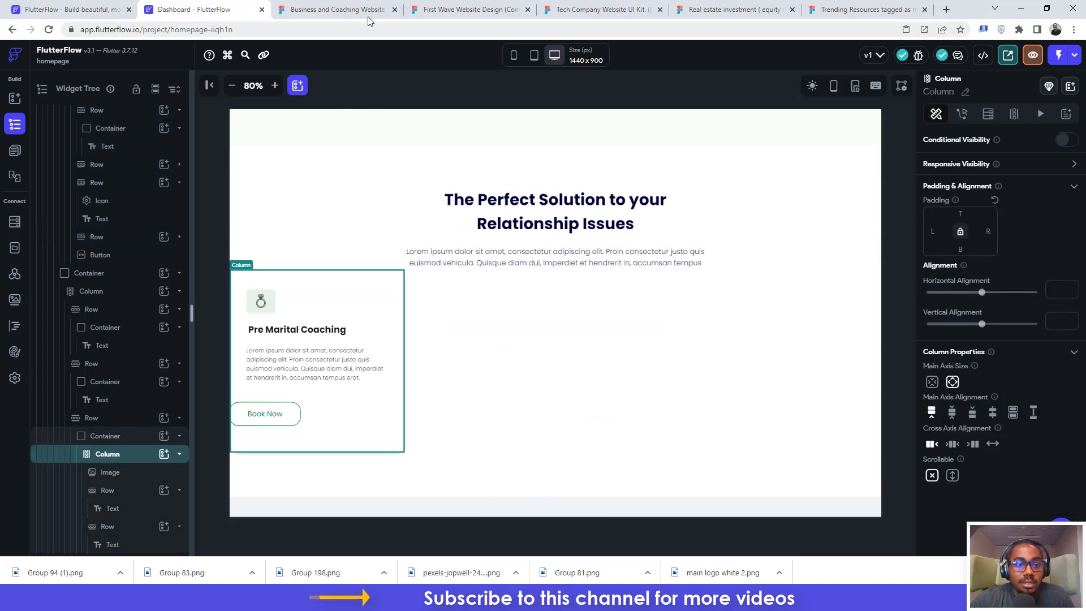
# Step: Inspect the first card's Learn More button in Figma and select its label text
pyautogui.click(304, 9)
pyautogui.click(255, 428)
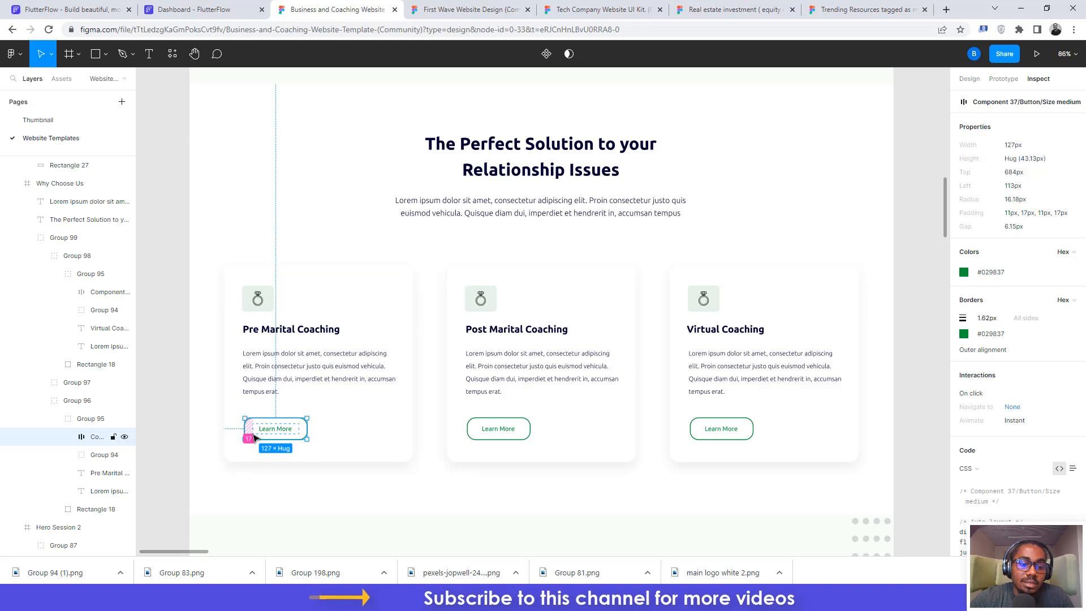
pyautogui.doubleClick(274, 430)
pyautogui.doubleClick(273, 431)
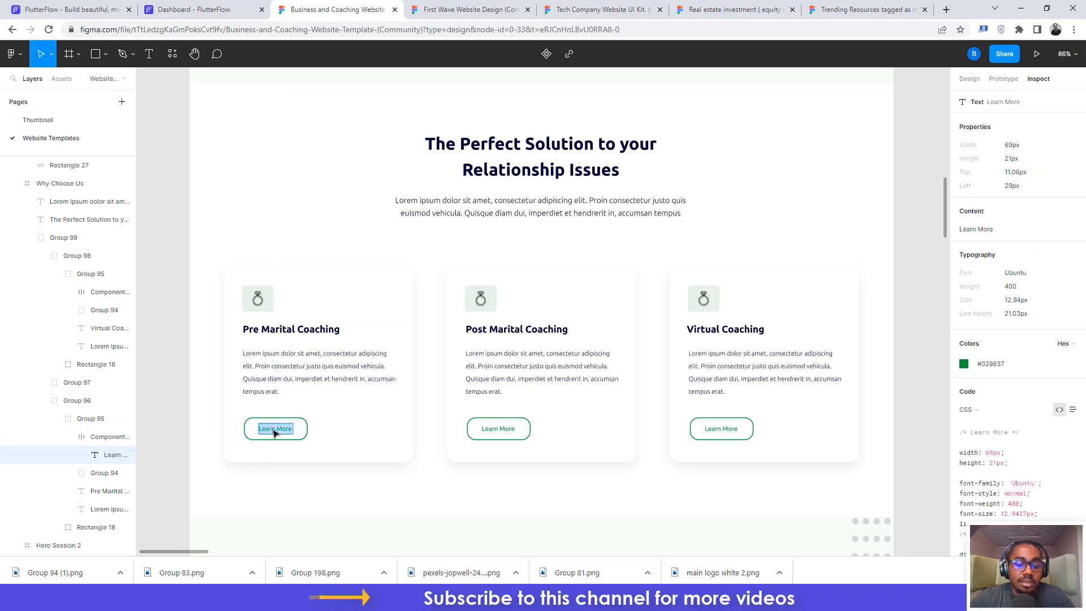
# Step: Set the left padding of the card's Book Now button to 37 in FlutterFlow
pyautogui.click(194, 10)
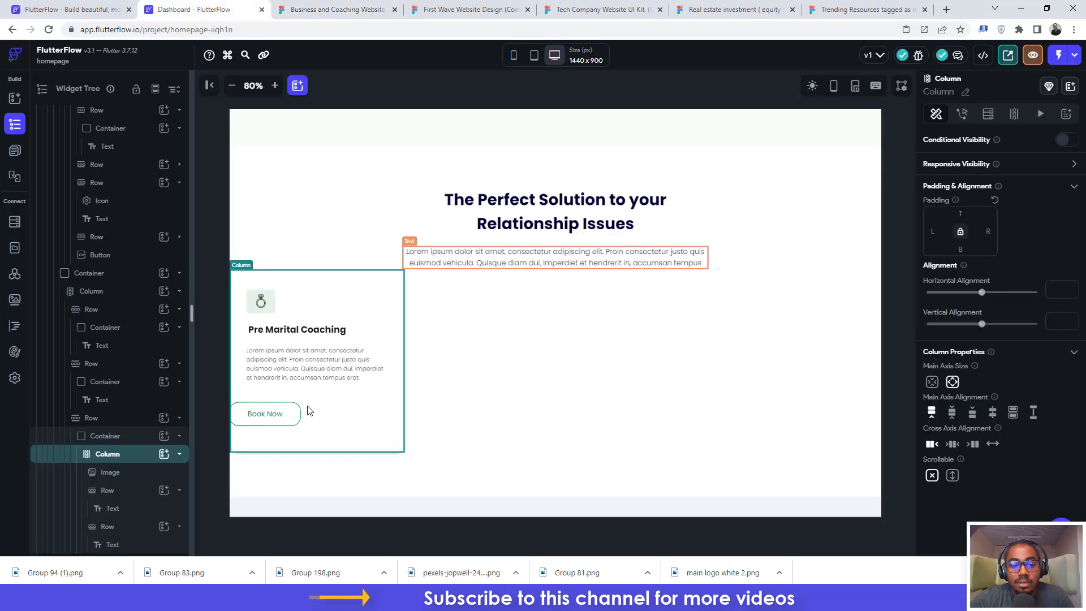
pyautogui.click(293, 418)
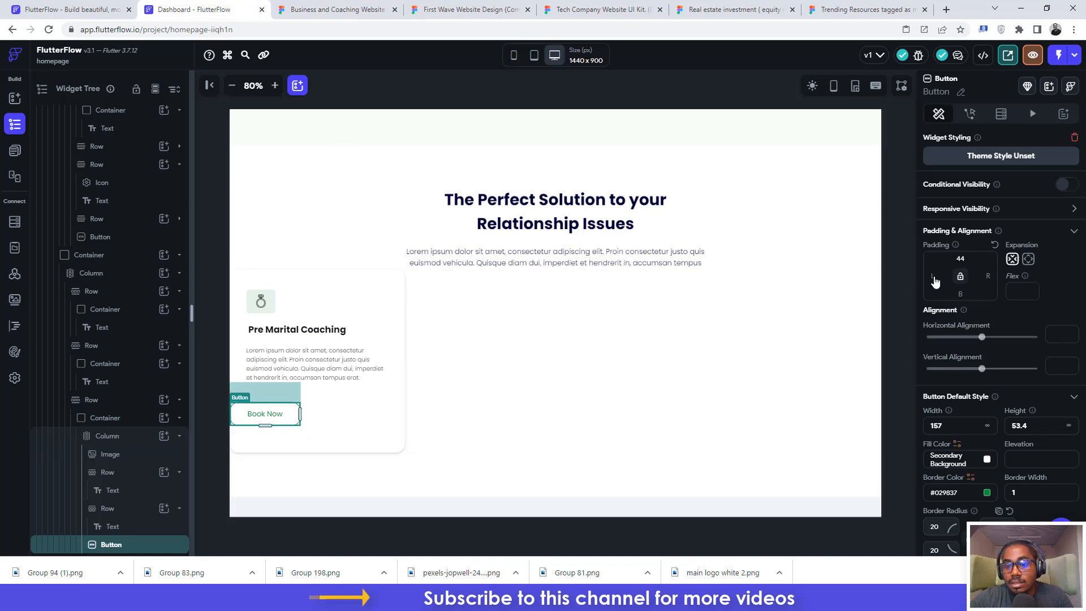
pyautogui.write('37')
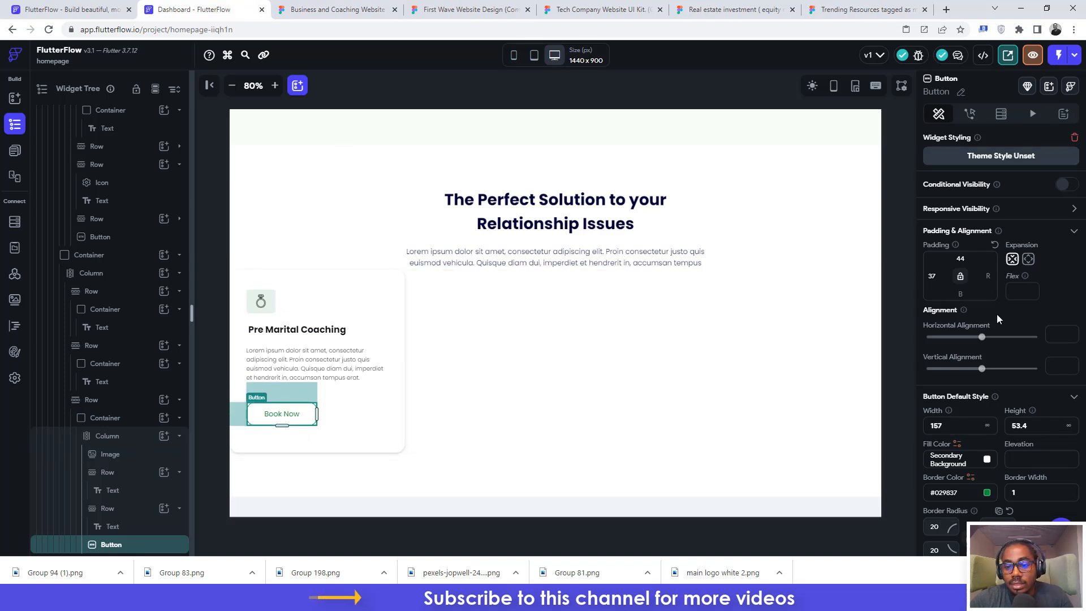
# Step: Change the text of the Book Now button in the Pre Marital Coaching card to "Learn More"
pyautogui.scroll(-2, 997, 316)
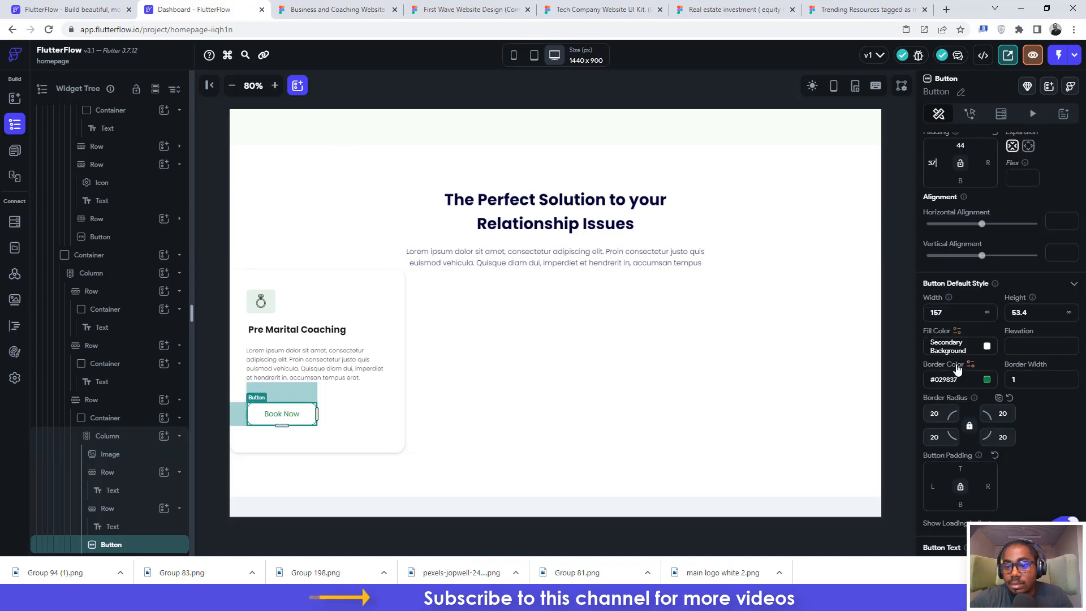
pyautogui.scroll(-5, 960, 366)
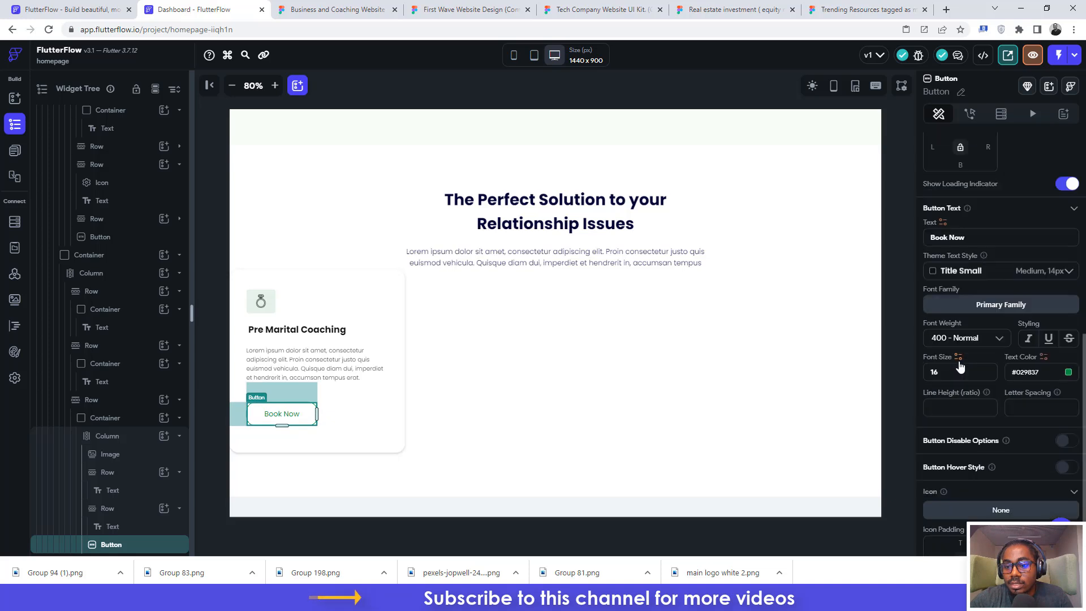
pyautogui.tripleClick(971, 237)
pyautogui.write('Learn More')
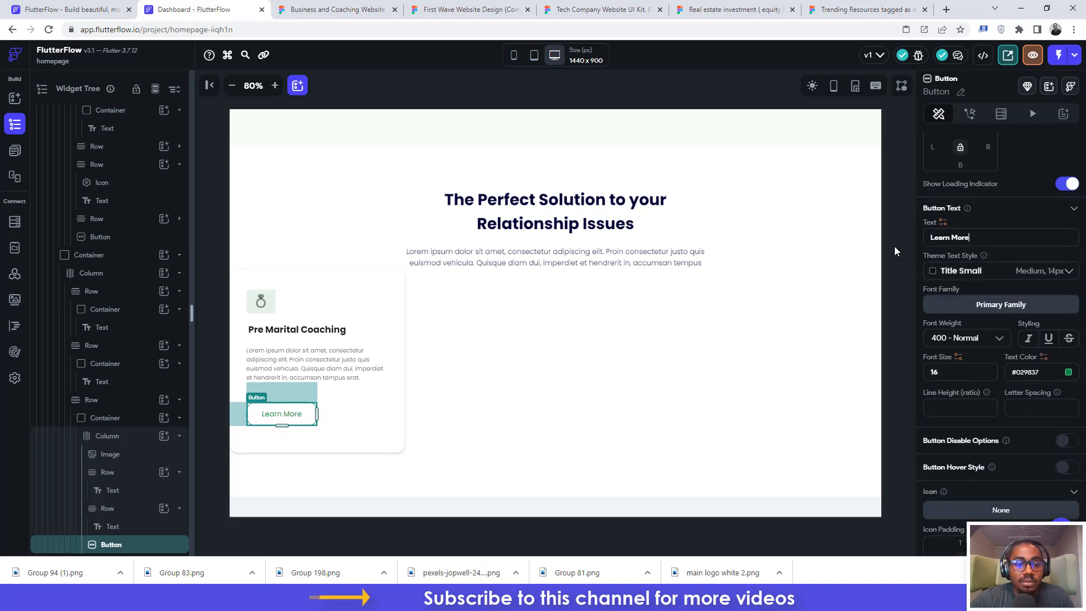
# Step: Measure the gap between the first card's paragraph and button in Figma, and set the FlutterFlow button's top padding to 42
pyautogui.click(319, 8)
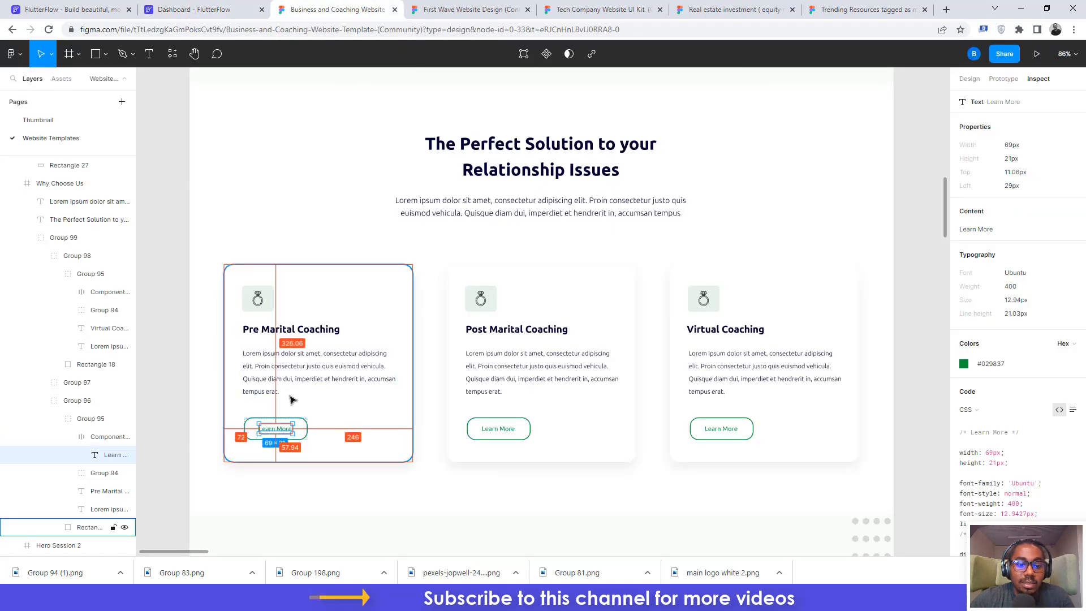
pyautogui.click(249, 427)
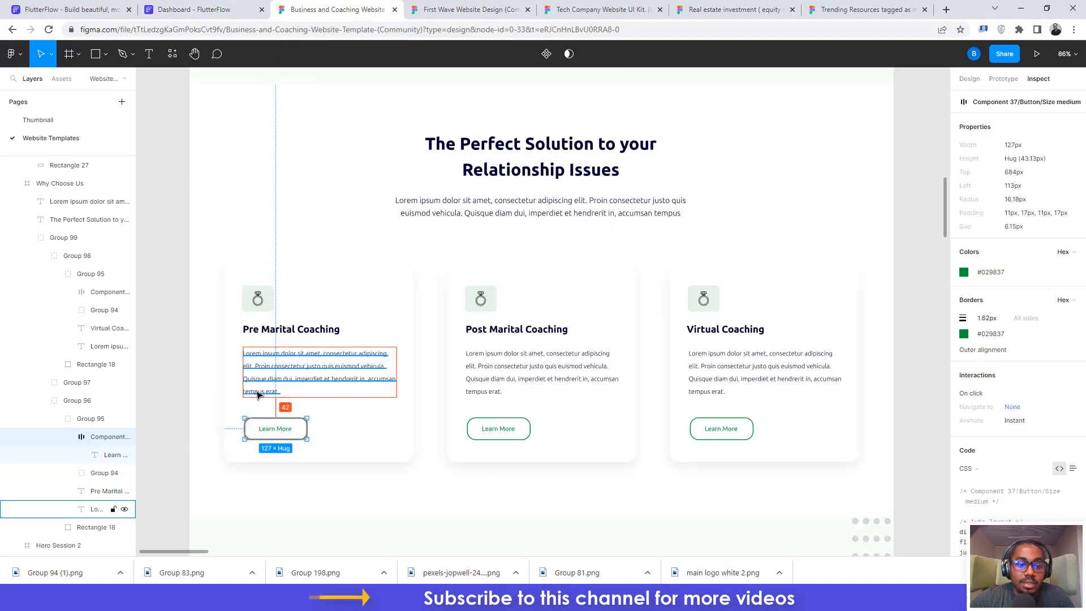
pyautogui.click(207, 9)
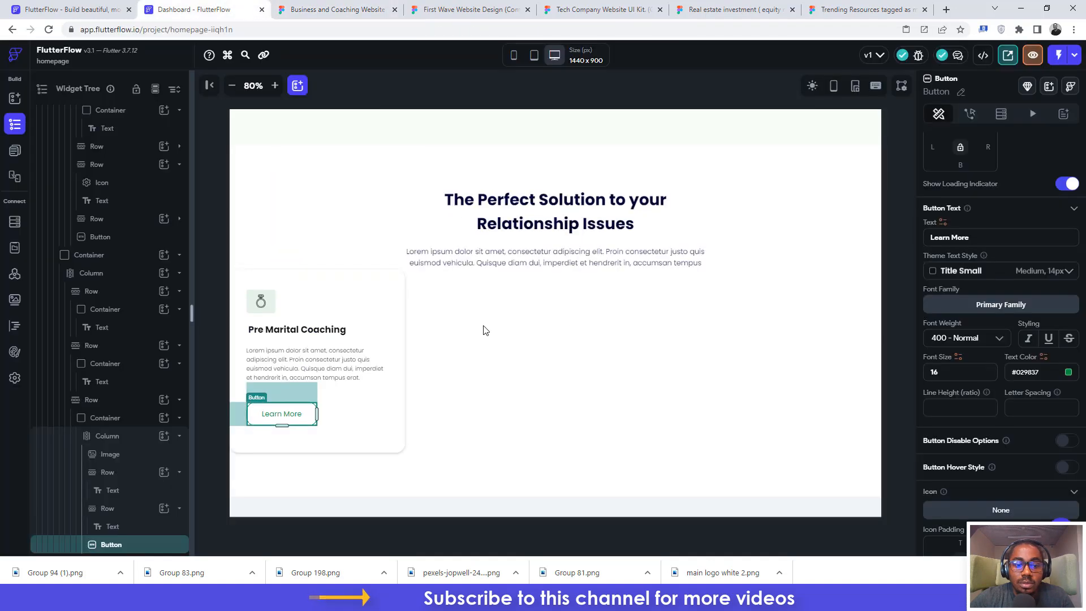
pyautogui.scroll(2, 983, 164)
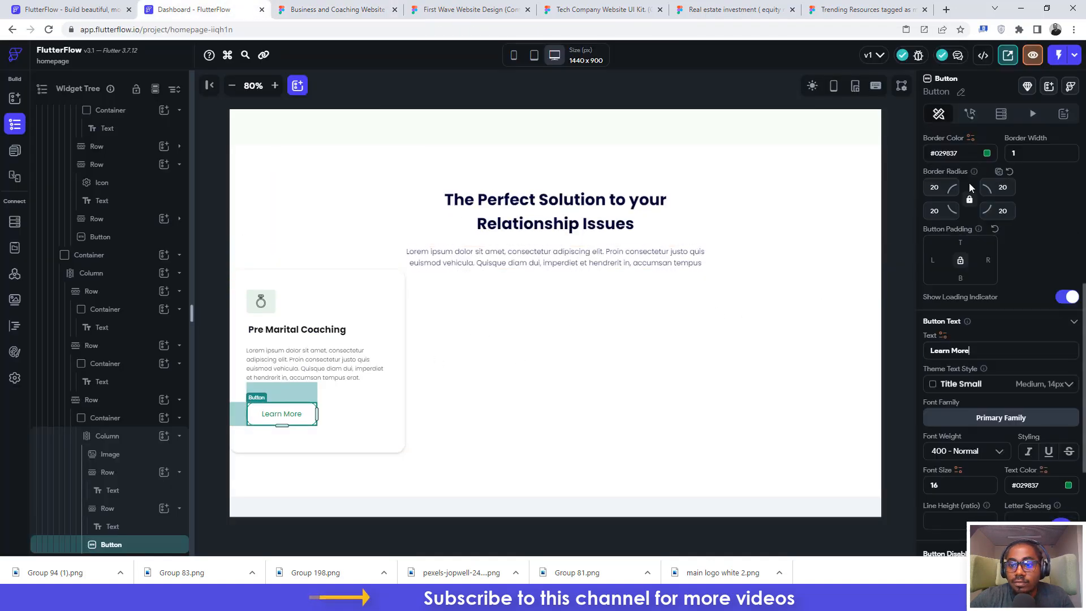
pyautogui.scroll(6, 968, 182)
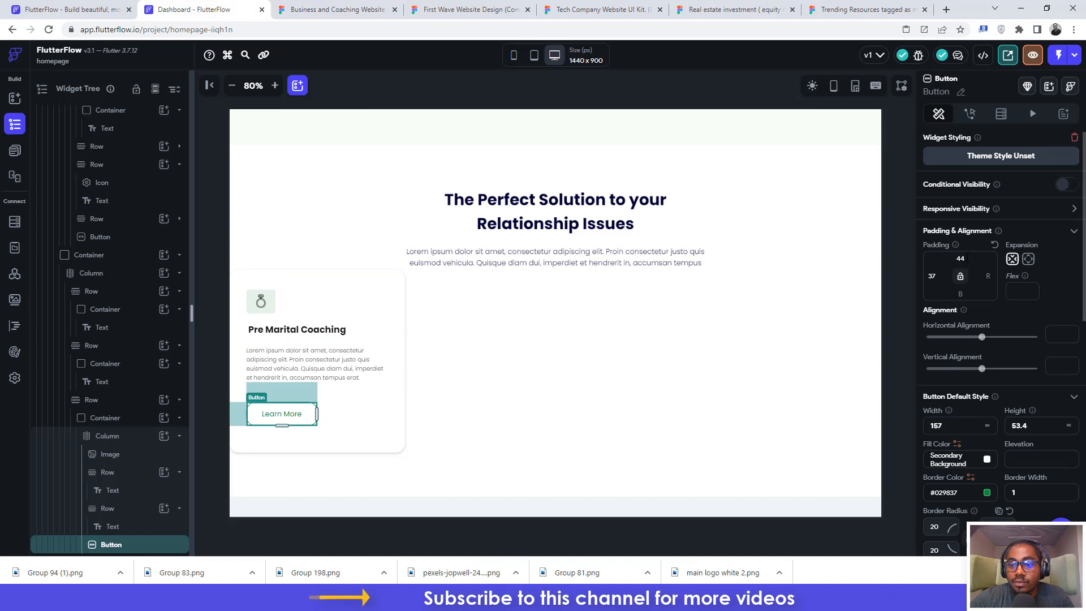
pyautogui.moveTo(969, 258); pyautogui.dragTo(960, 258)
pyautogui.write('2')
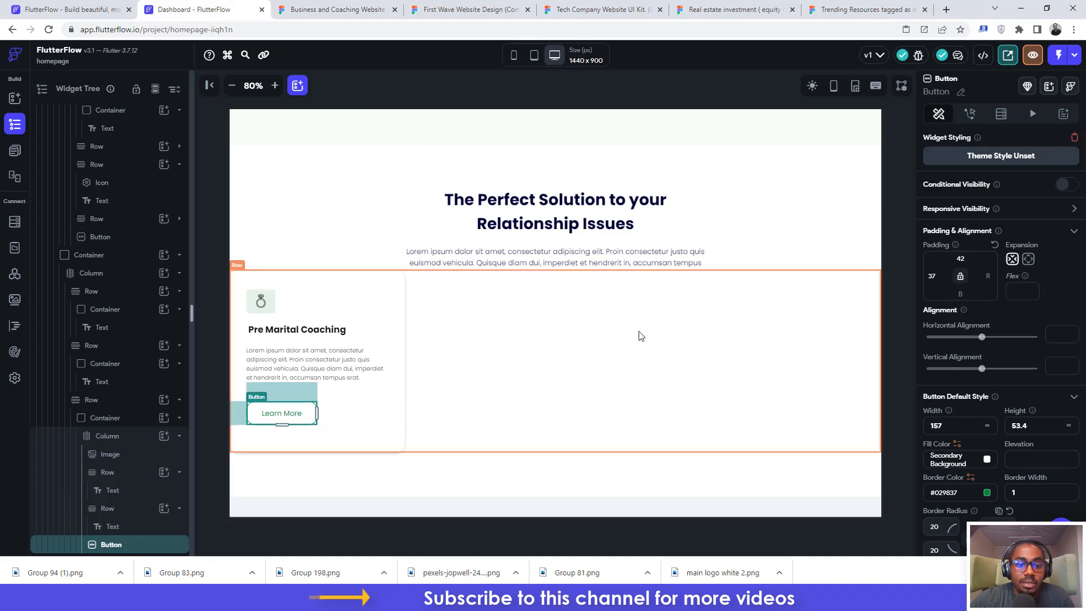
# Step: Compare the Pre Marital Coaching card in FlutterFlow with the original in Figma, and select the original card's background rectangle
pyautogui.click(326, 7)
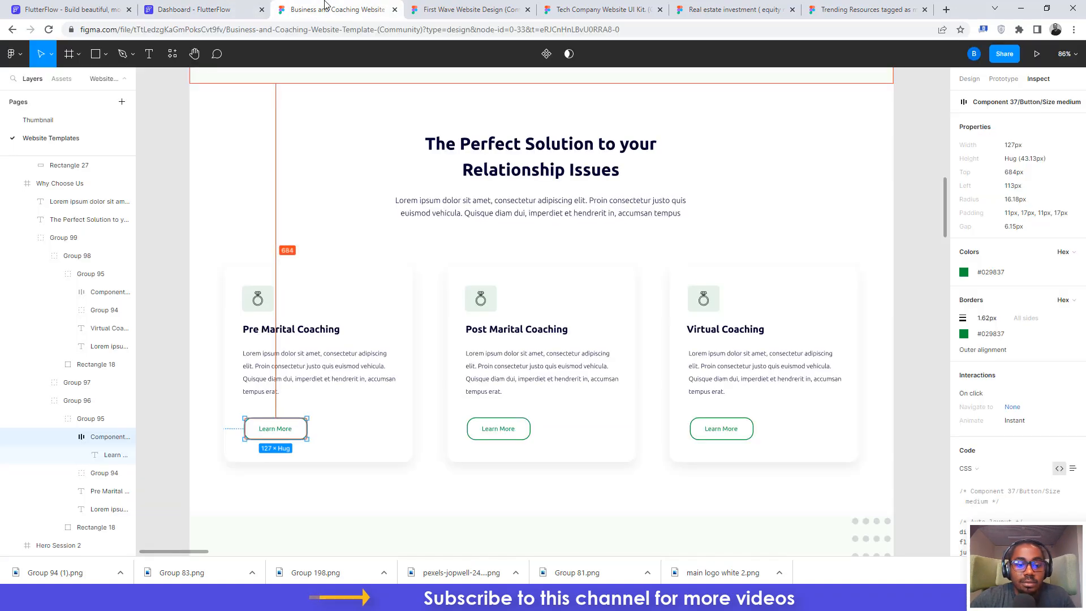
pyautogui.click(216, 8)
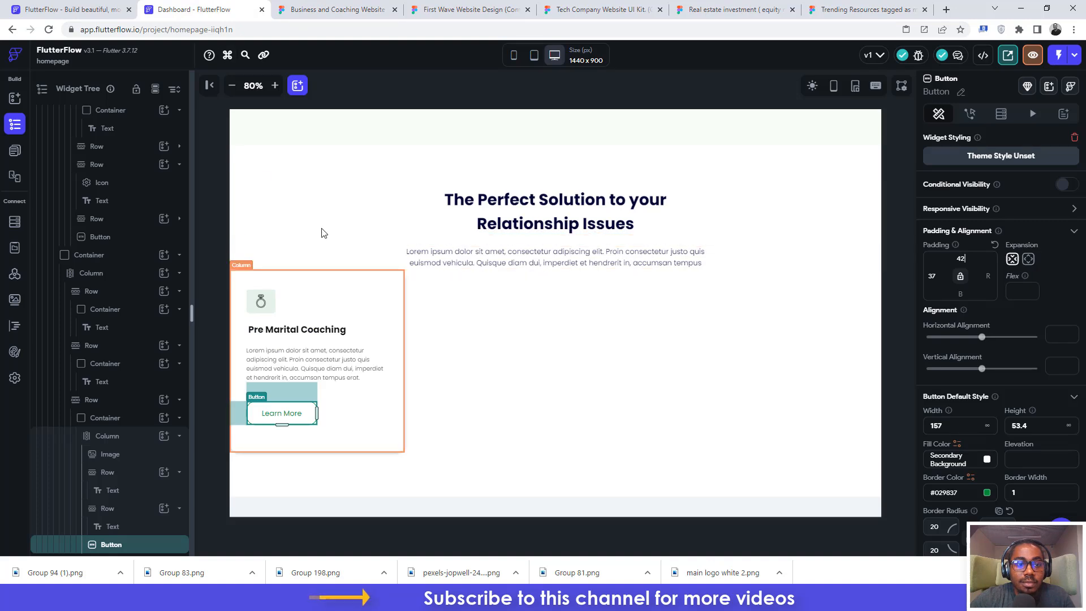
pyautogui.click(321, 7)
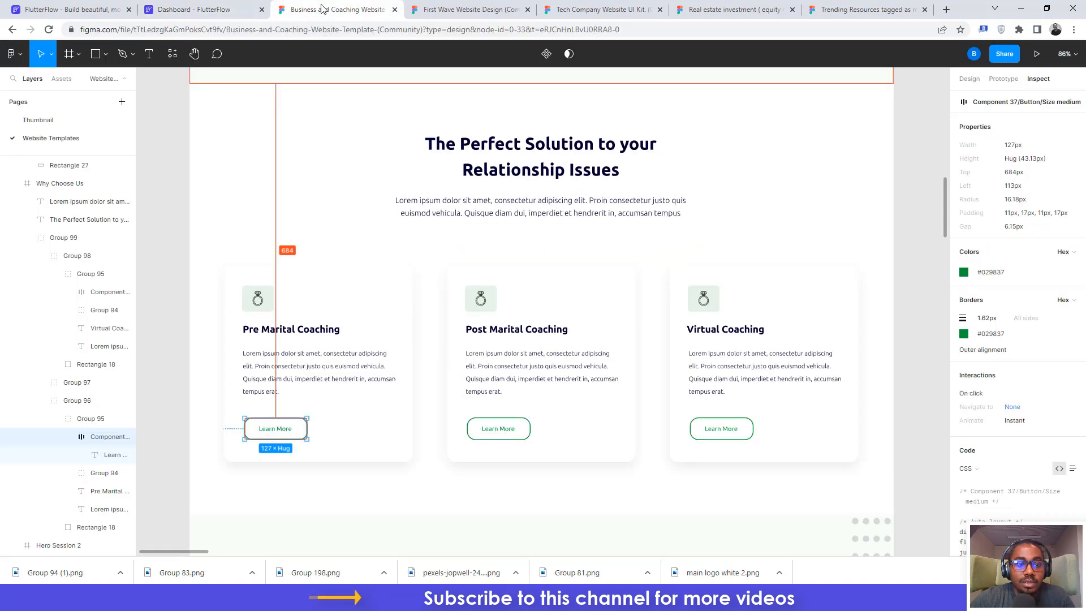
pyautogui.click(221, 7)
pyautogui.click(326, 7)
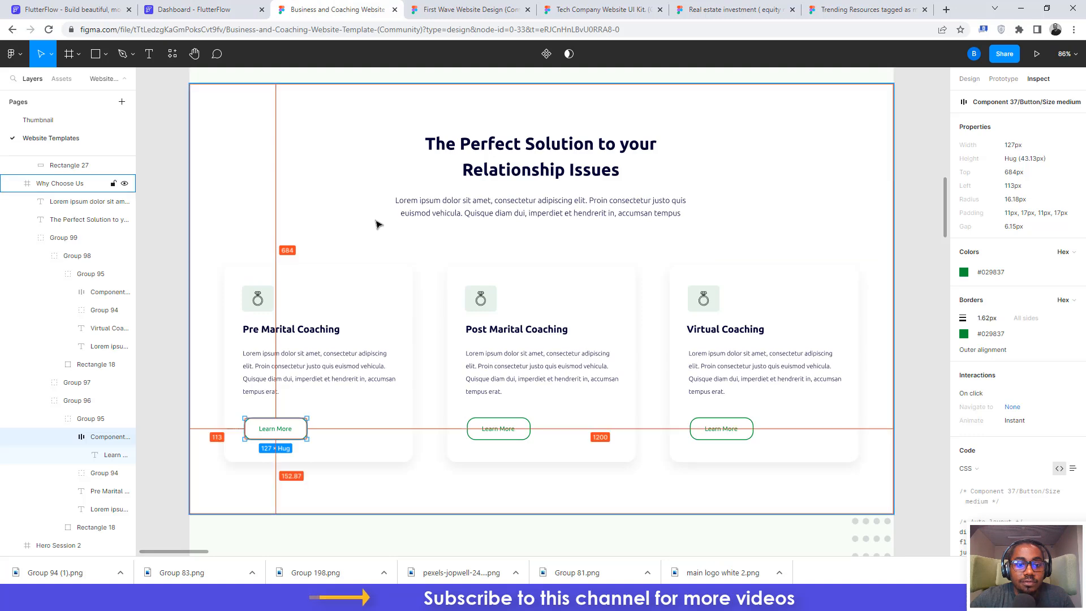
pyautogui.click(399, 307)
pyautogui.click(202, 7)
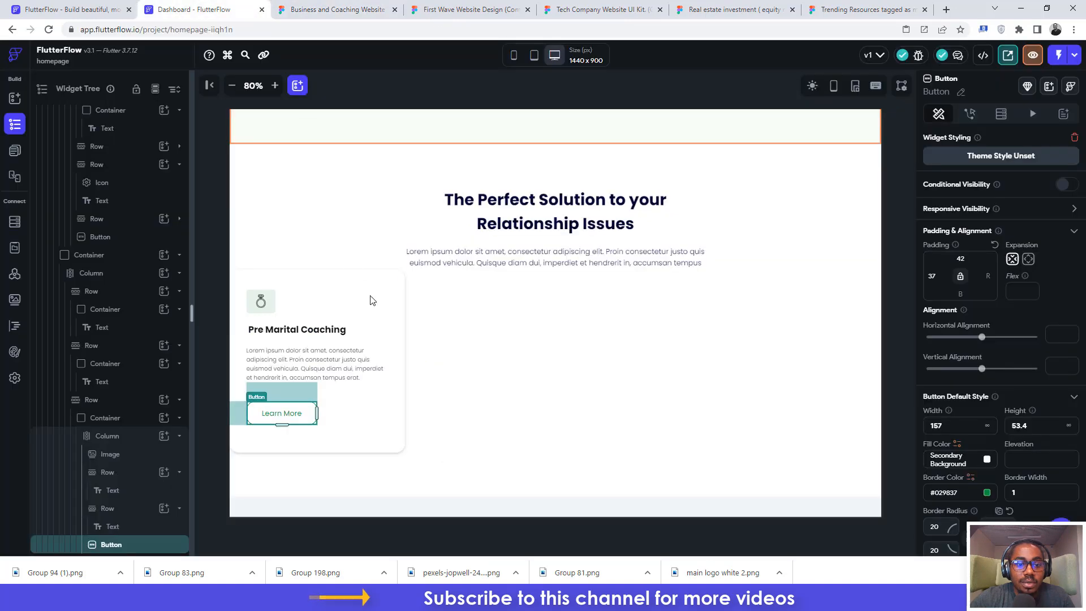
# Step: Measure the gap between the first two cards in Figma and duplicate the Pre Marital Coaching card's container in FlutterFlow
pyautogui.click(388, 293)
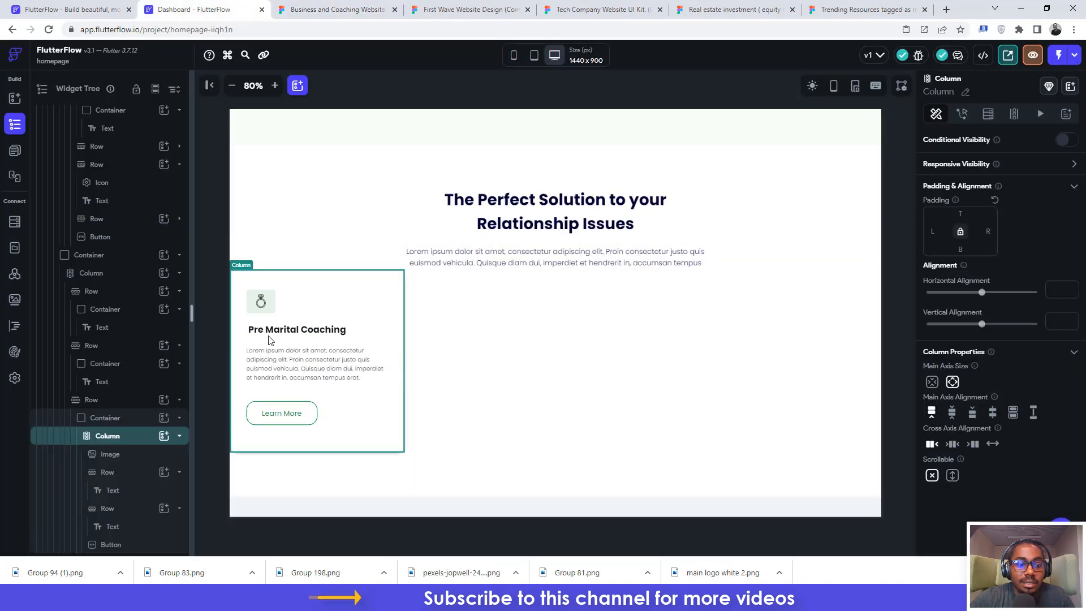
pyautogui.click(110, 420)
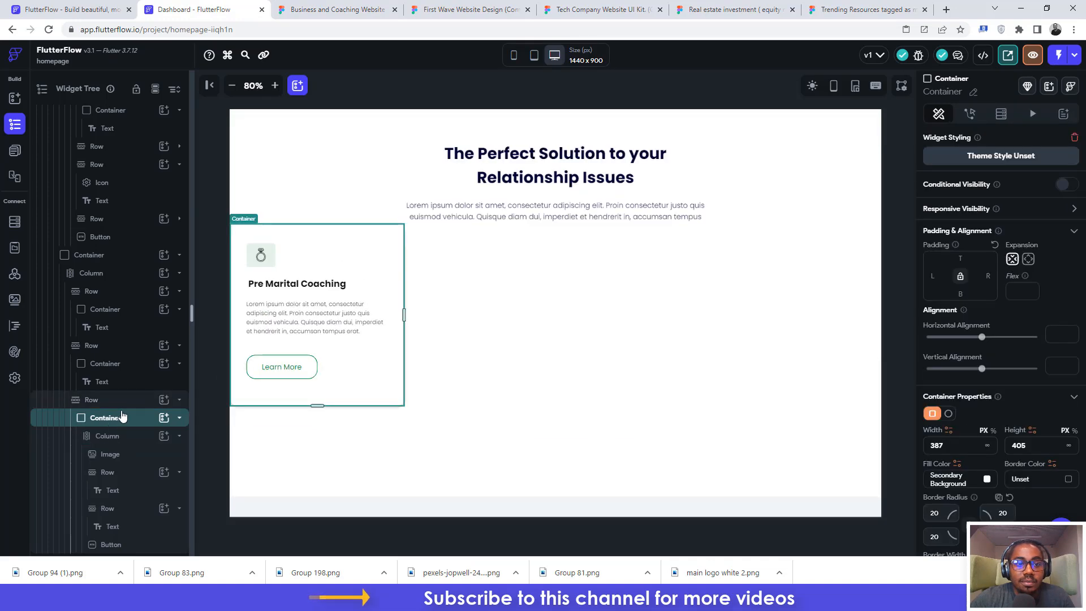
pyautogui.click(351, 8)
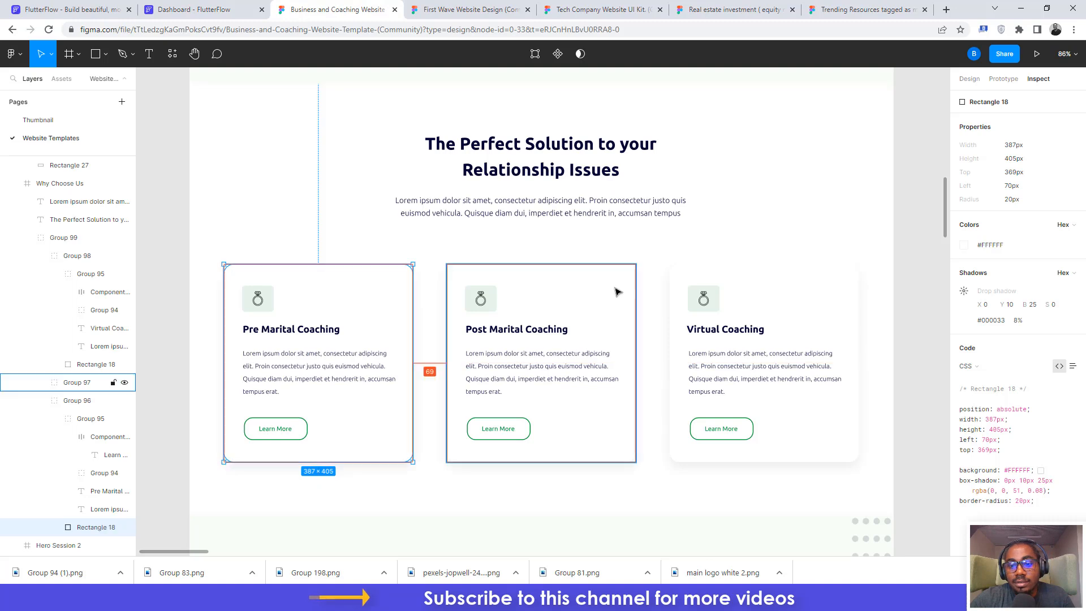
pyautogui.click(192, 9)
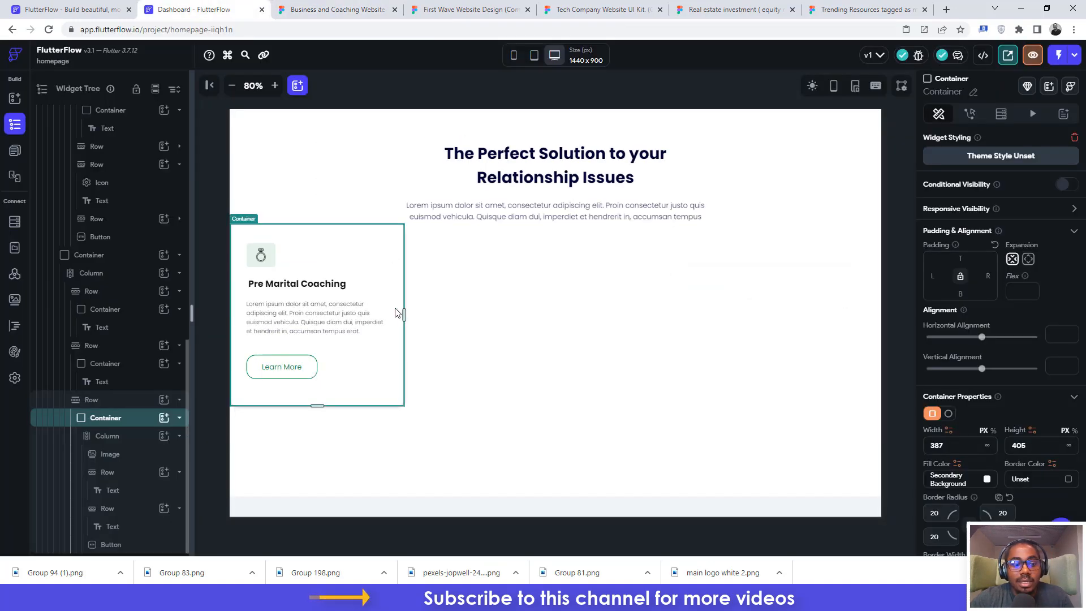
pyautogui.hotkey('ctrl', 'd')
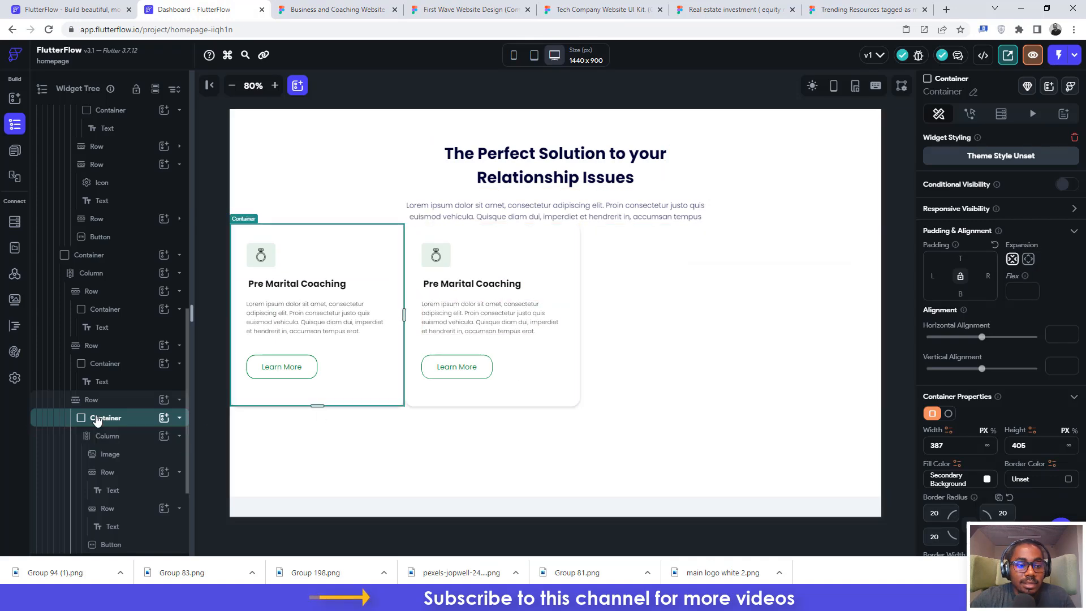
# Step: Set the left padding of the second card's container to 69 and duplicate it as a third card
pyautogui.click(103, 440)
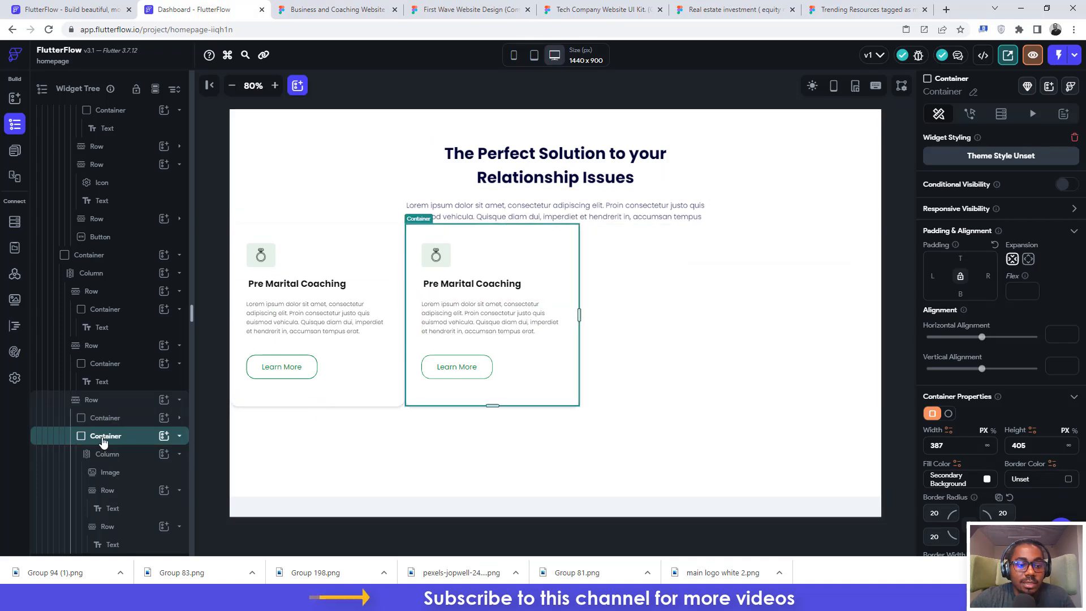
pyautogui.click(312, 12)
pyautogui.click(480, 277)
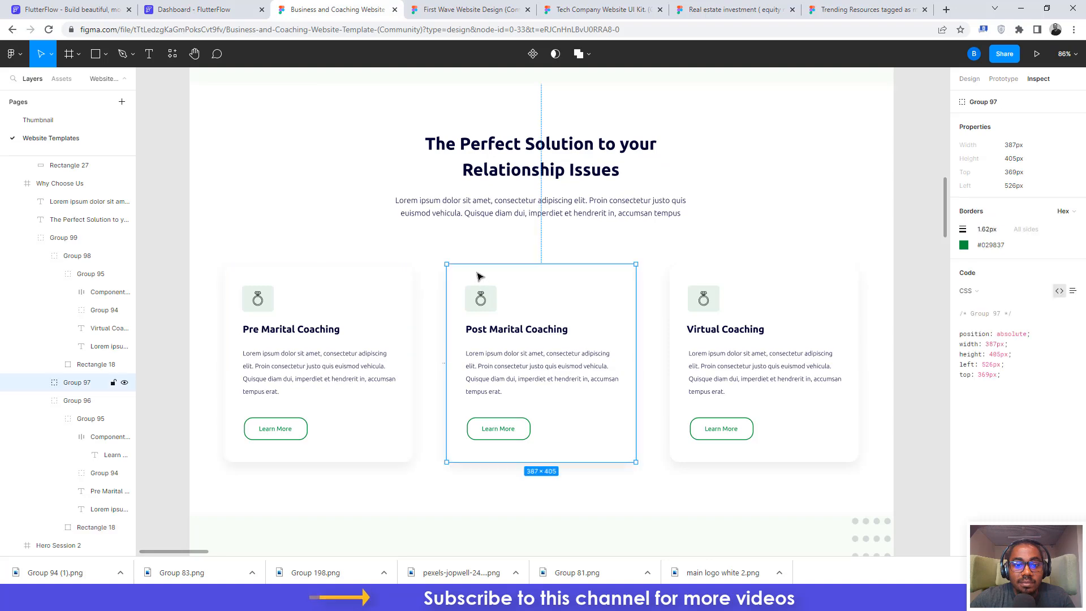
pyautogui.click(195, 10)
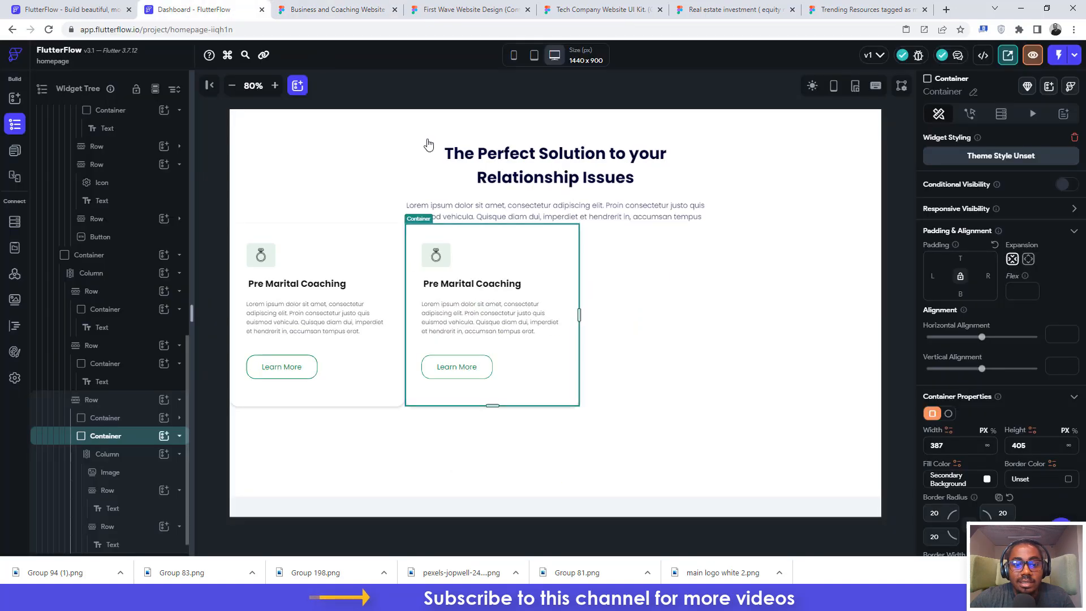
pyautogui.click(934, 276)
pyautogui.write('69')
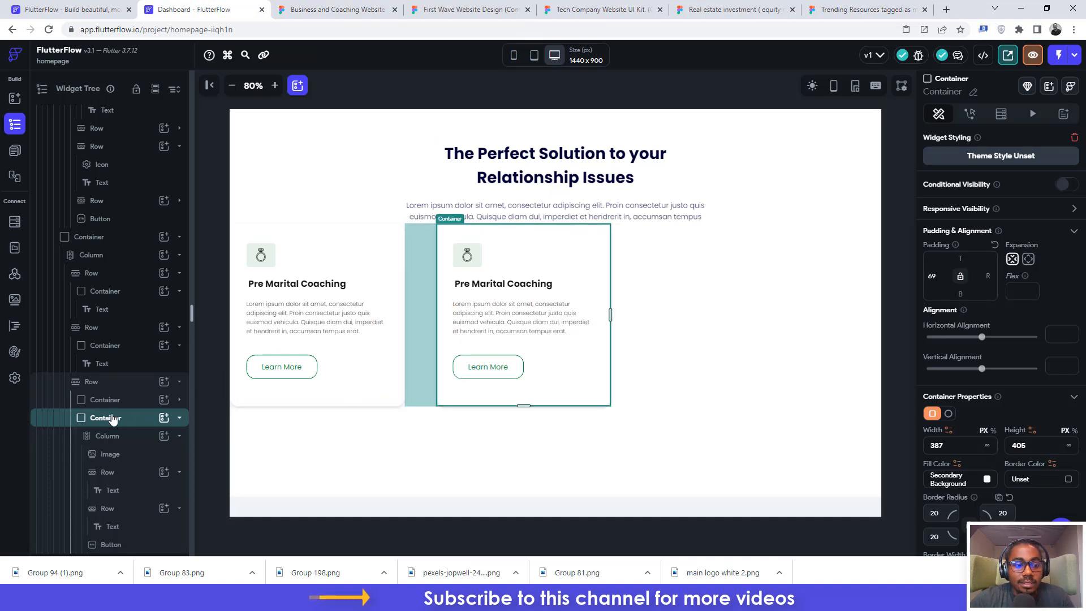
pyautogui.scroll(2, 114, 418)
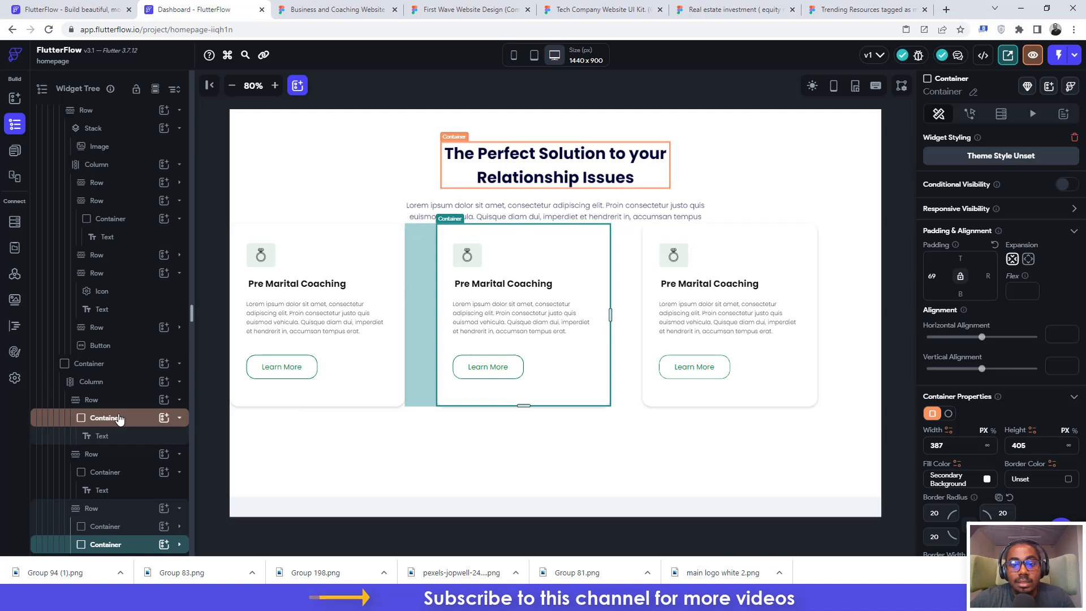
# Step: Center the row of three cards along its main axis and set its top padding to 92, matching the Figma spacing
pyautogui.click(858, 307)
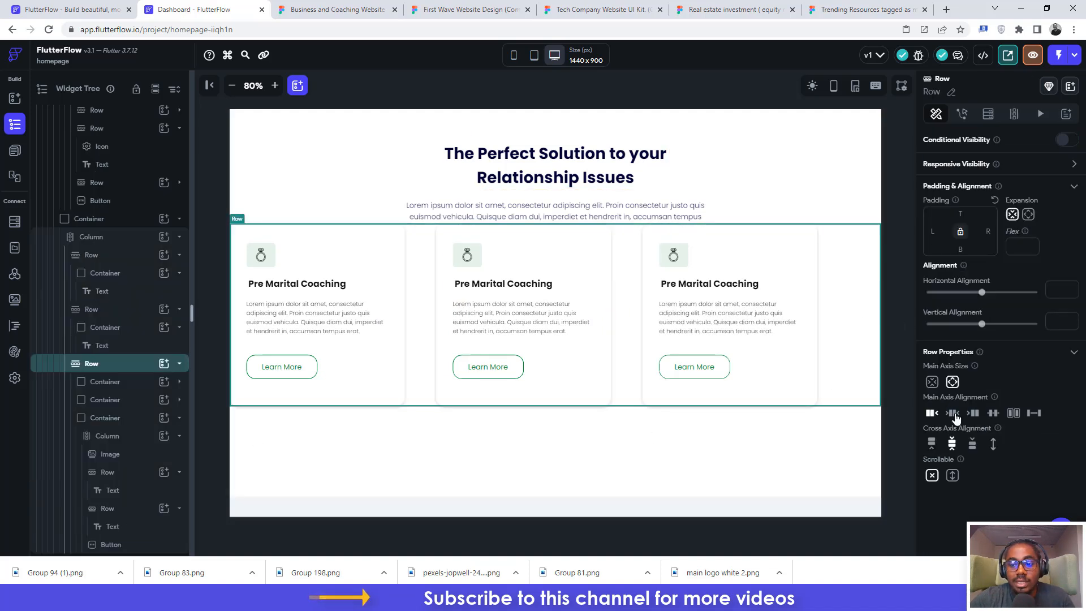
pyautogui.click(954, 416)
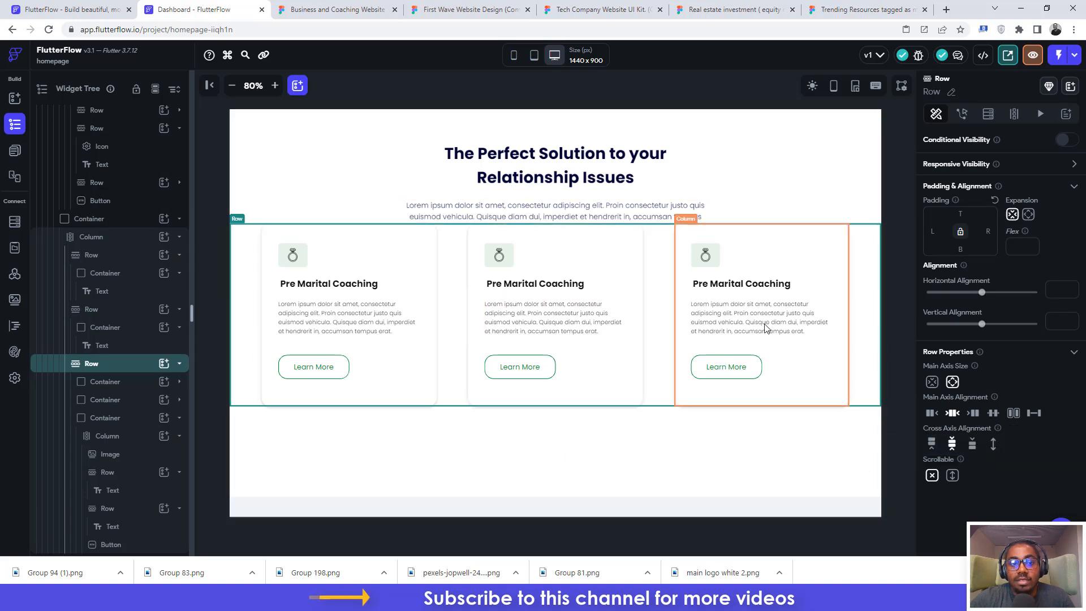
pyautogui.click(337, 7)
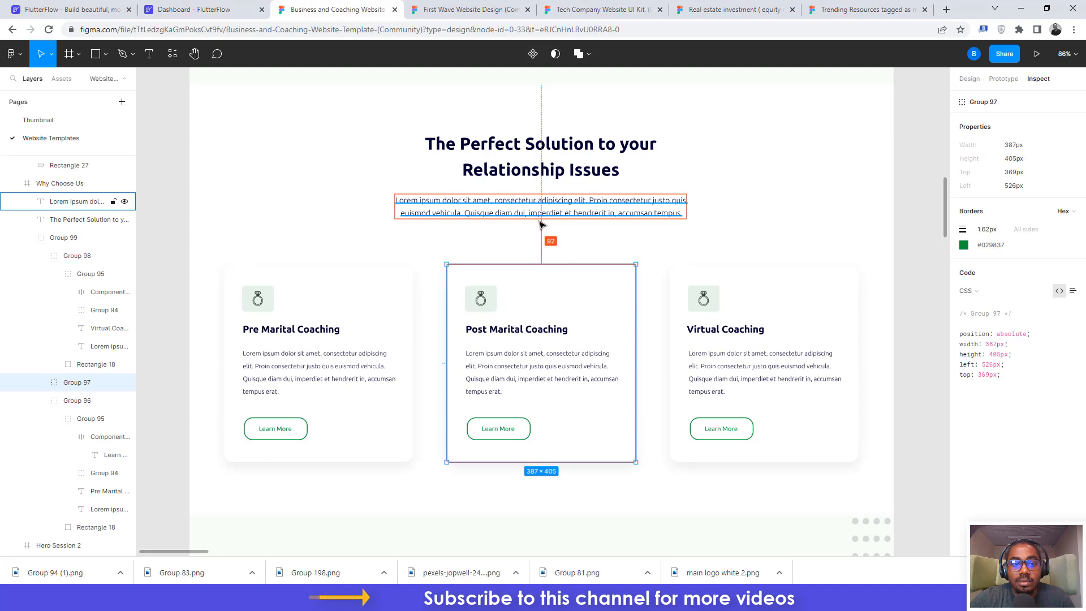
pyautogui.hotkey('ctrl', 'shift', 'Tab')
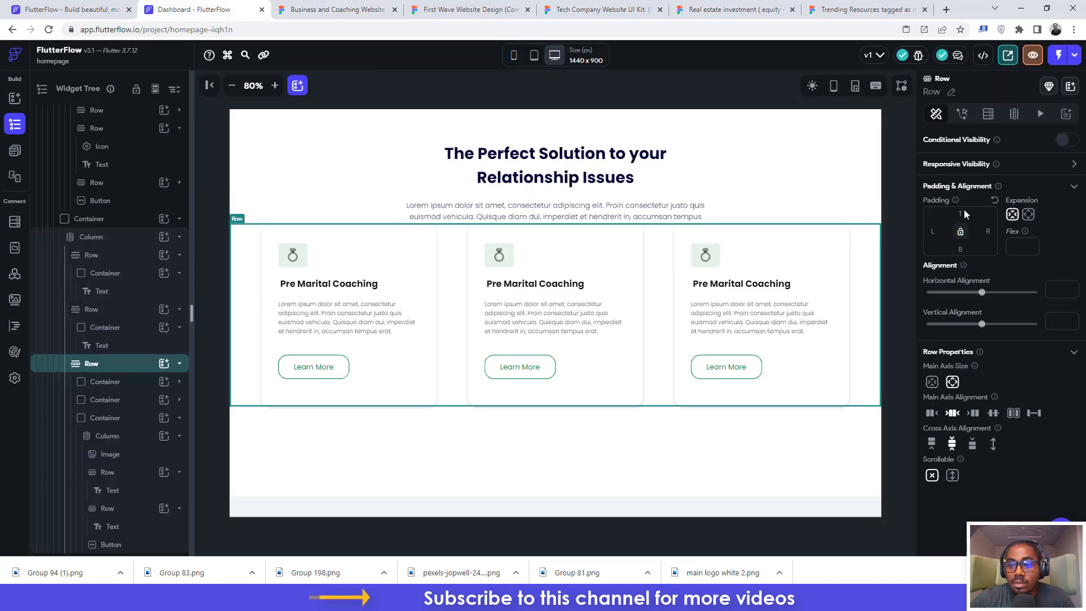
pyautogui.write('9')
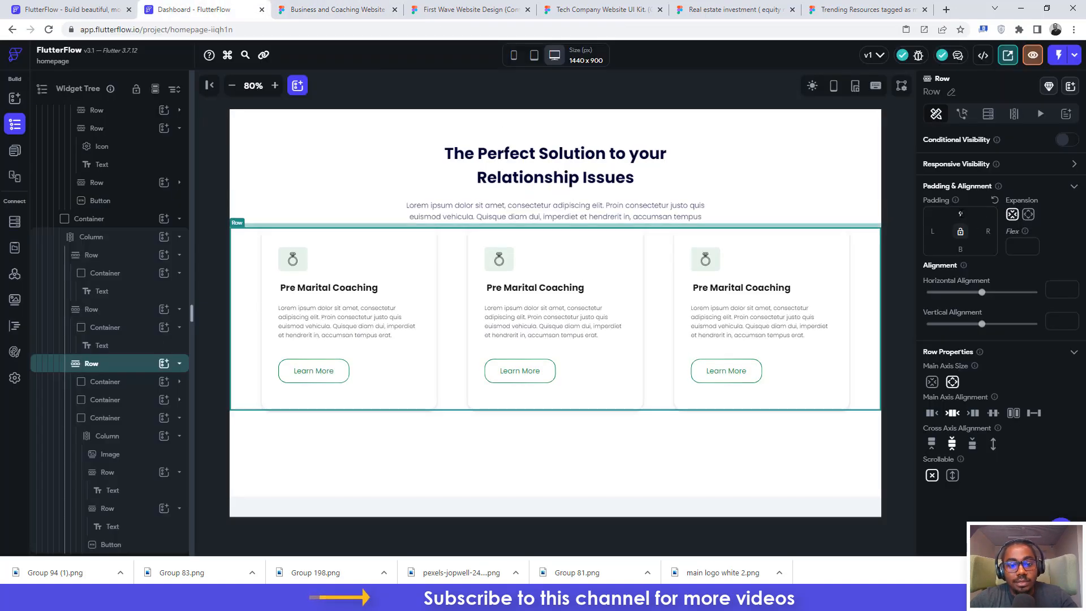
pyautogui.write('0')
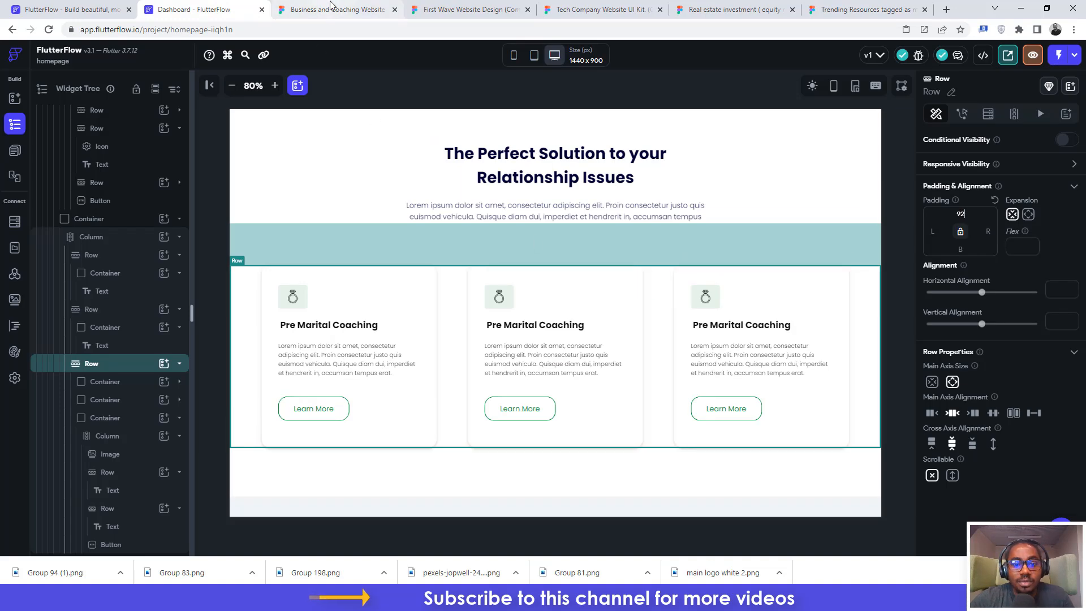
# Step: Compare the spacing and layout of the three-card row in FlutterFlow with the Figma design
pyautogui.click(332, 8)
pyautogui.click(249, 12)
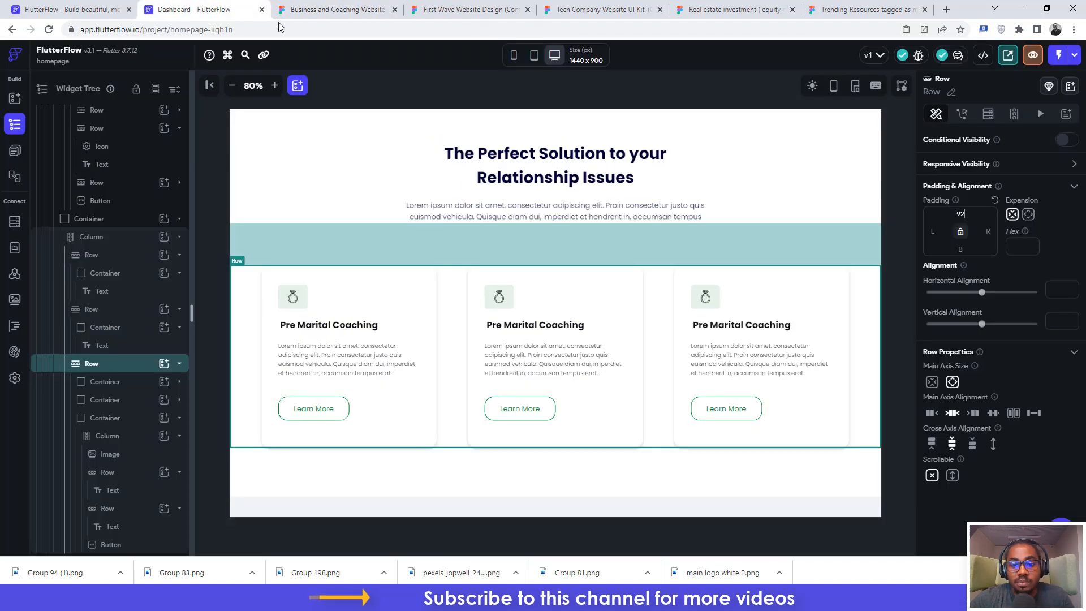
pyautogui.click(333, 10)
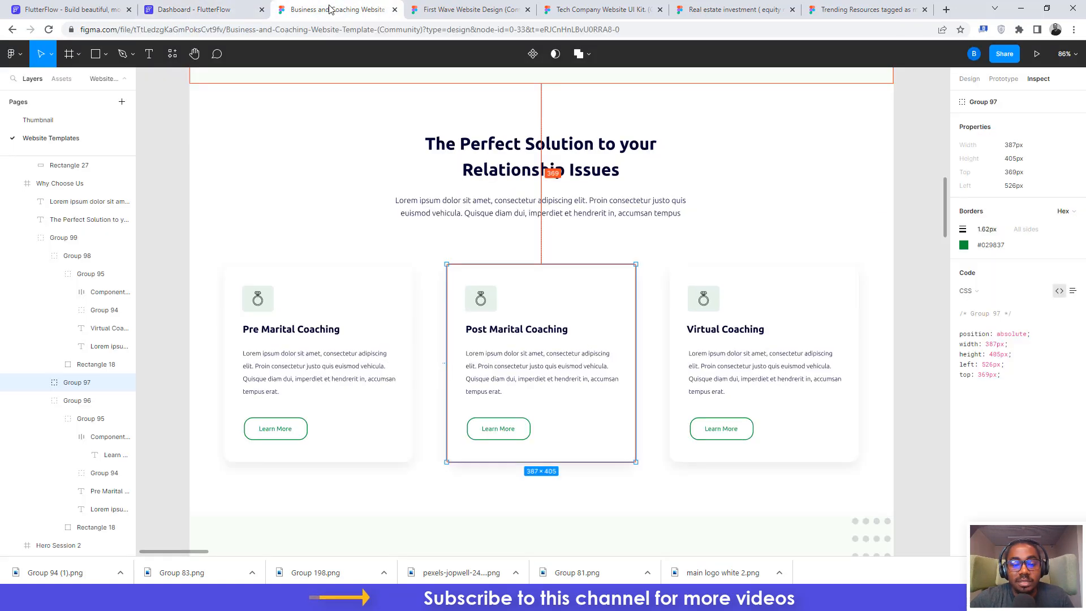
pyautogui.click(224, 7)
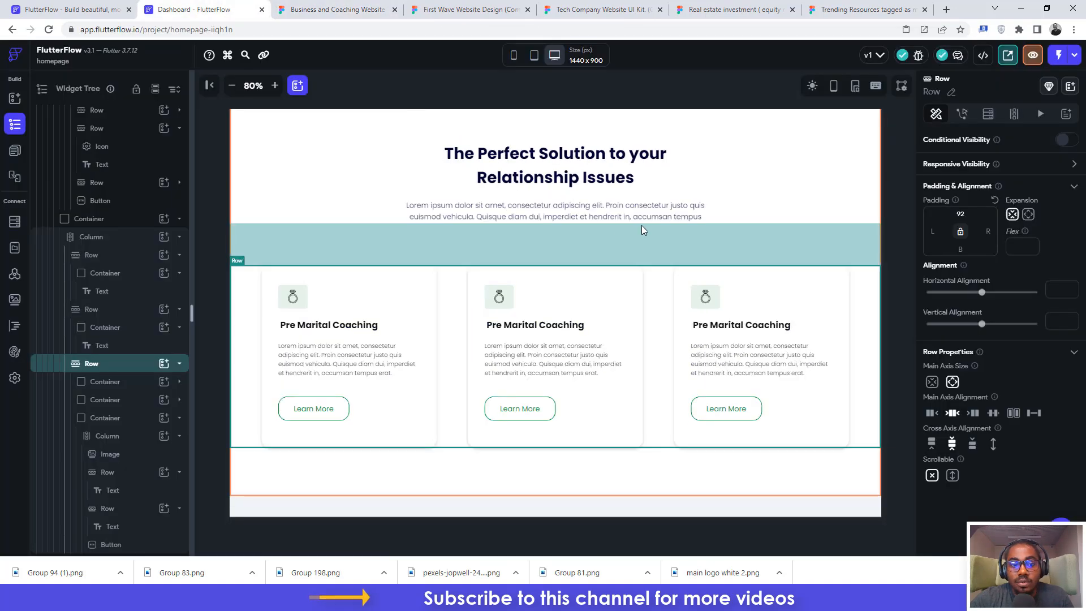
pyautogui.click(334, 10)
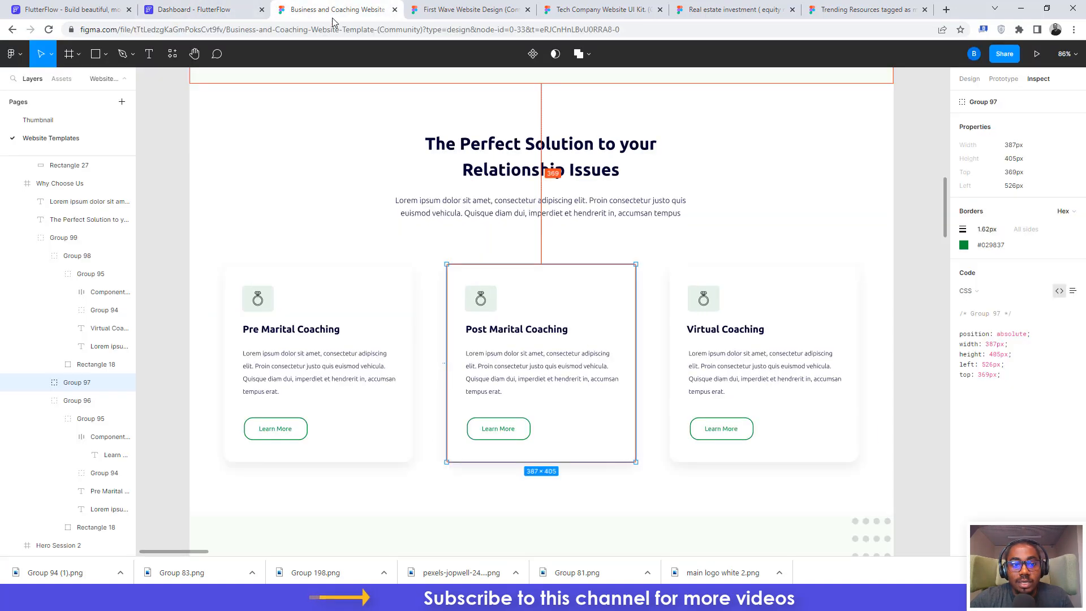
pyautogui.scroll(-2, 687, 252)
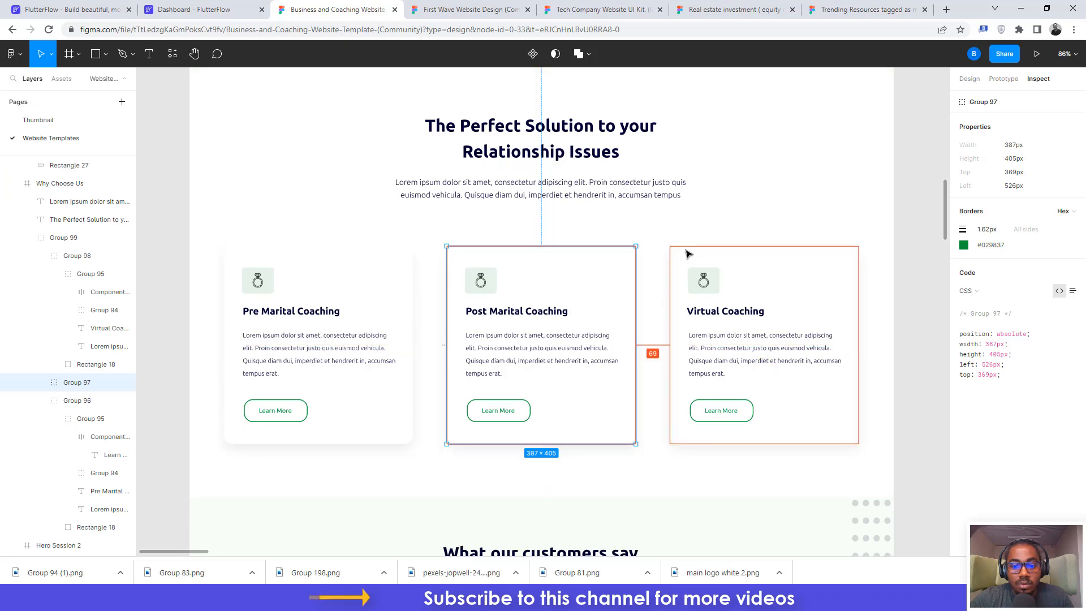
# Step: Examine the testimonials and newsletter sections of the Figma design and compare the area below the three cards with FlutterFlow
pyautogui.scroll(-6, 693, 249)
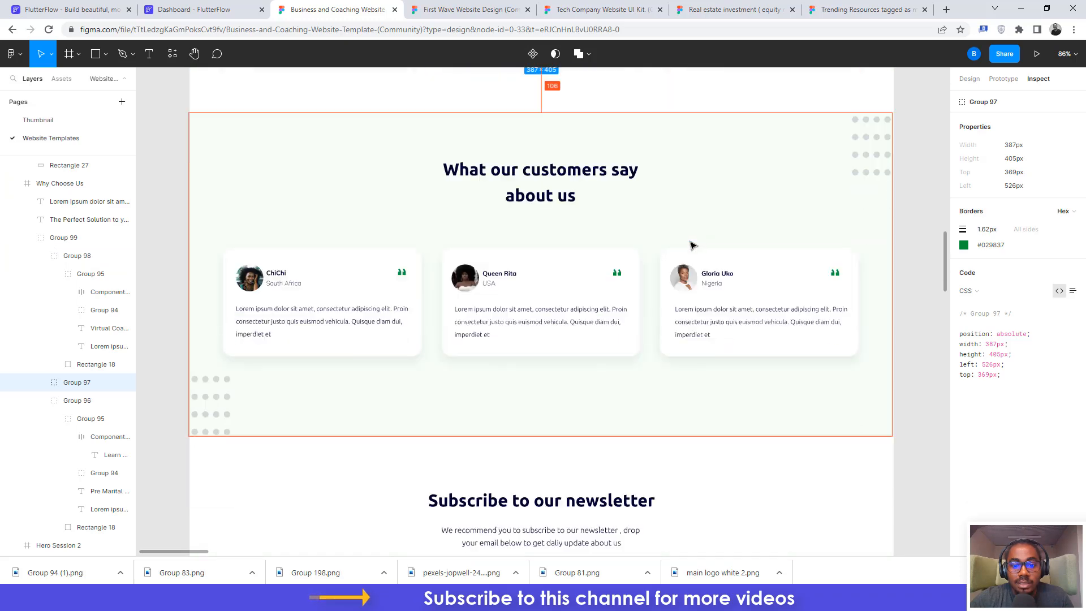
pyautogui.scroll(-2, 691, 245)
pyautogui.scroll(-8, 691, 242)
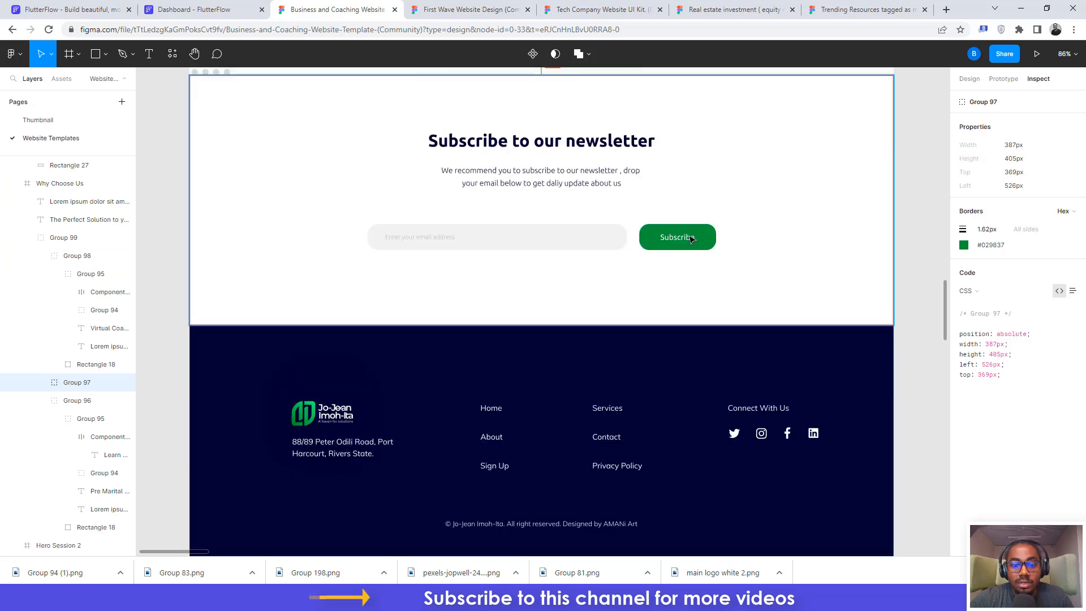
pyautogui.scroll(10, 691, 239)
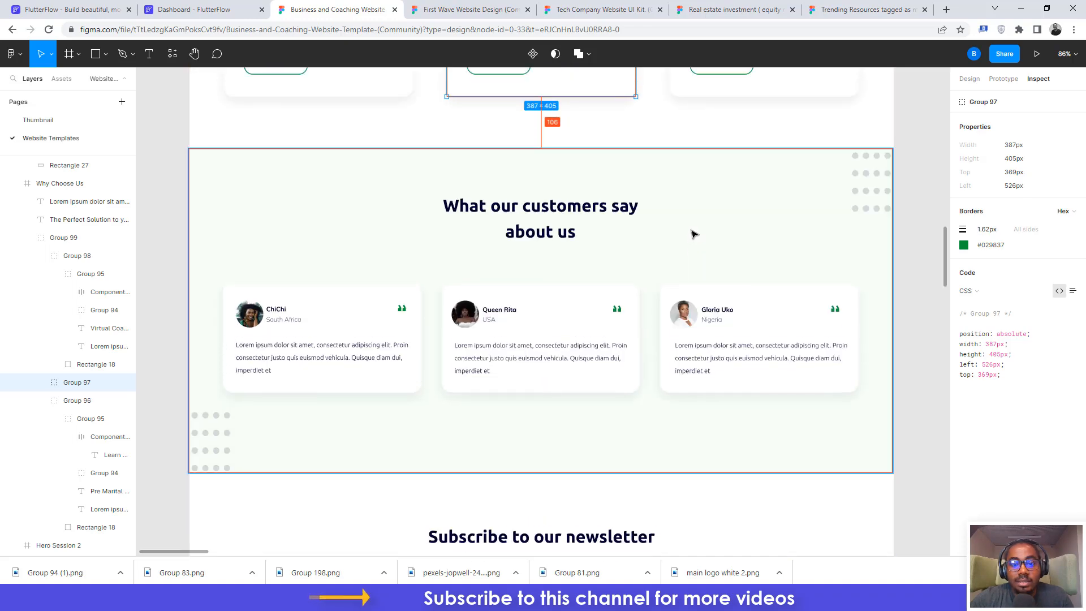
pyautogui.scroll(3, 691, 235)
pyautogui.scroll(-1, 696, 243)
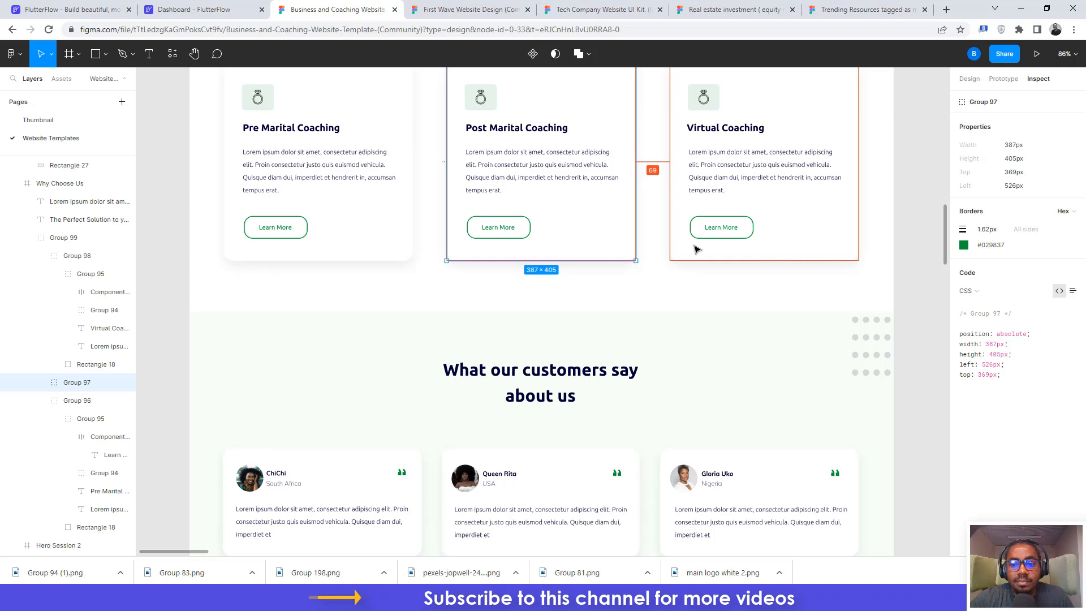
pyautogui.click(704, 340)
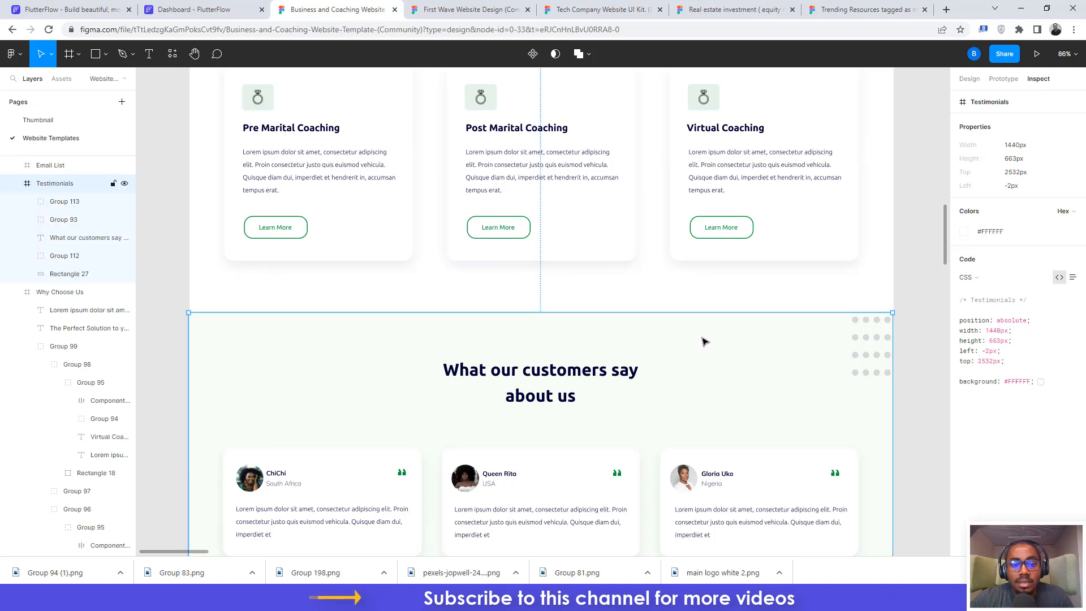
pyautogui.click(213, 5)
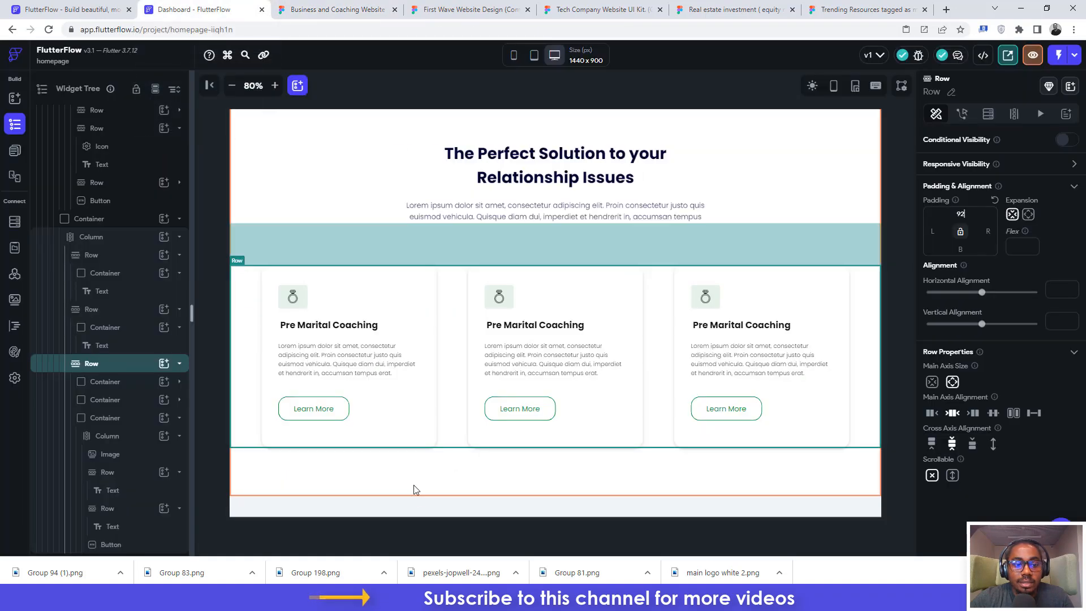
pyautogui.click(337, 9)
pyautogui.scroll(3, 452, 274)
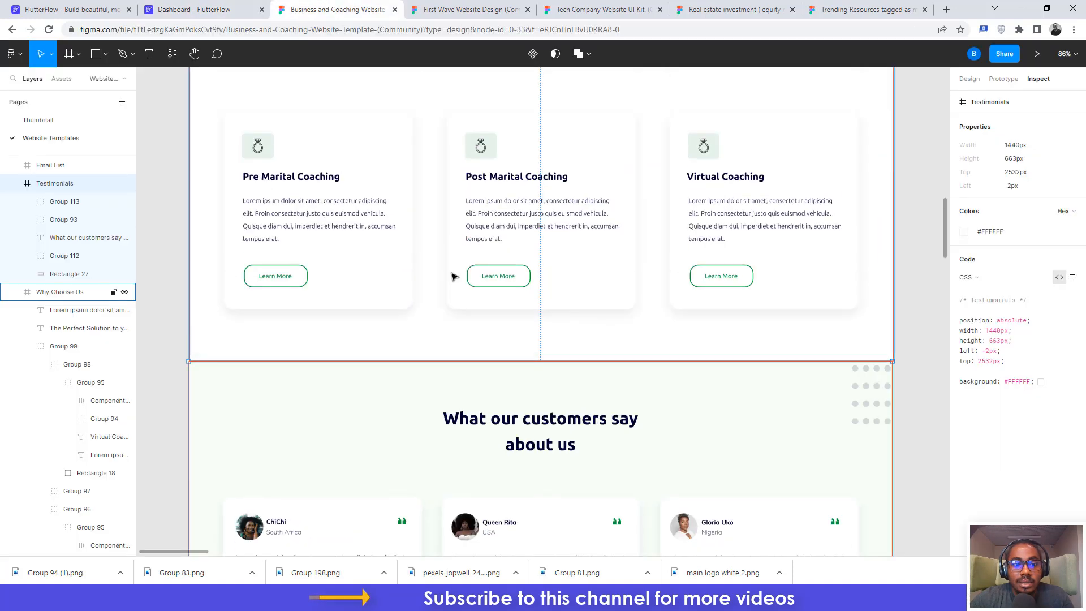
pyautogui.scroll(1, 456, 276)
pyautogui.click(230, 10)
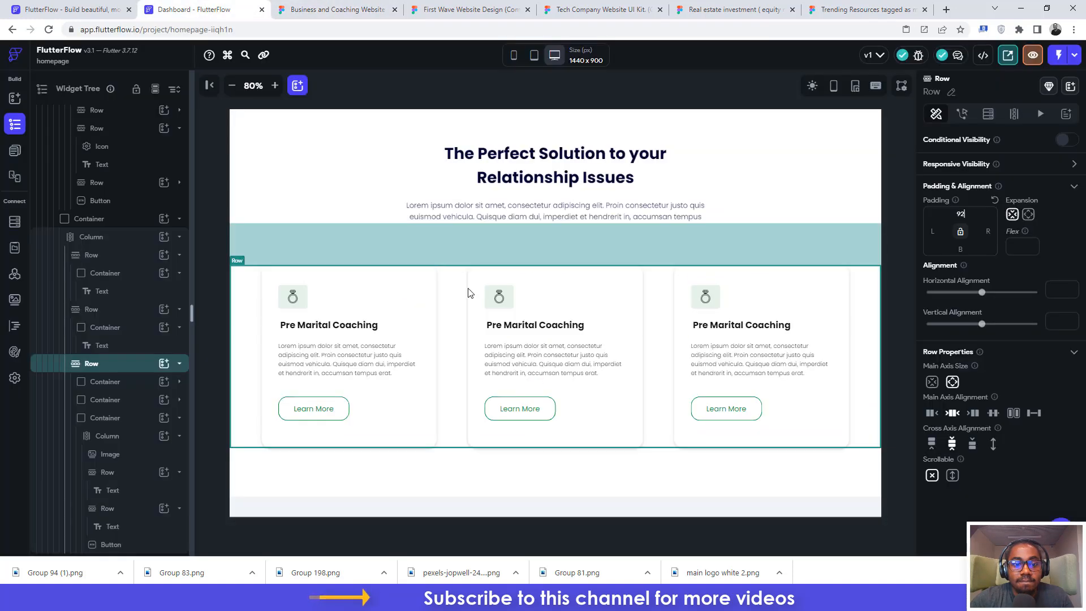
# Step: Add a new container to the homepage's main scrollable column, beneath the three-card section
pyautogui.click(386, 508)
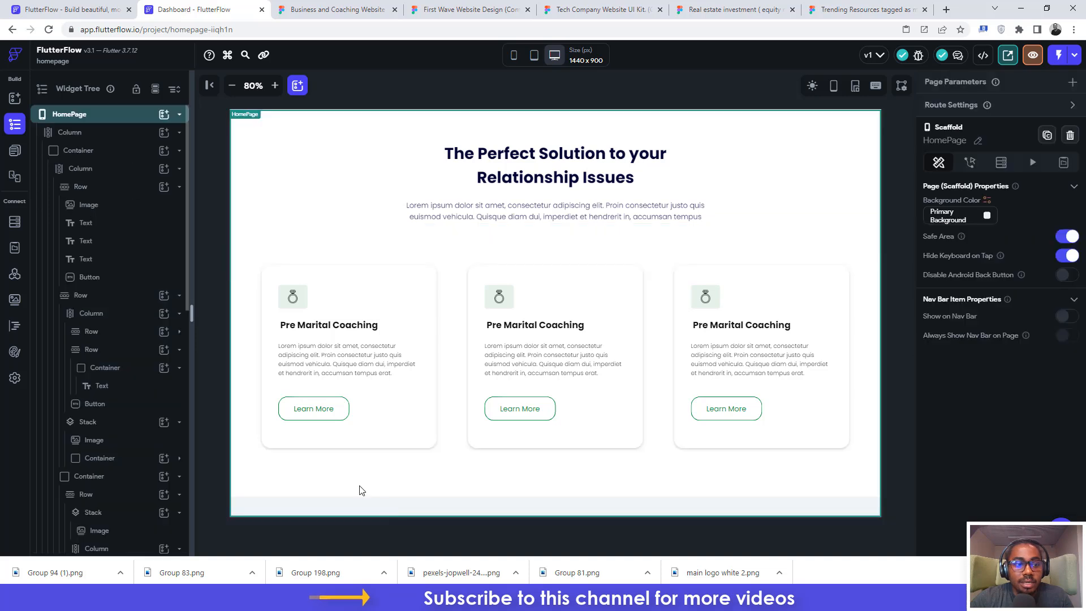
pyautogui.click(81, 168)
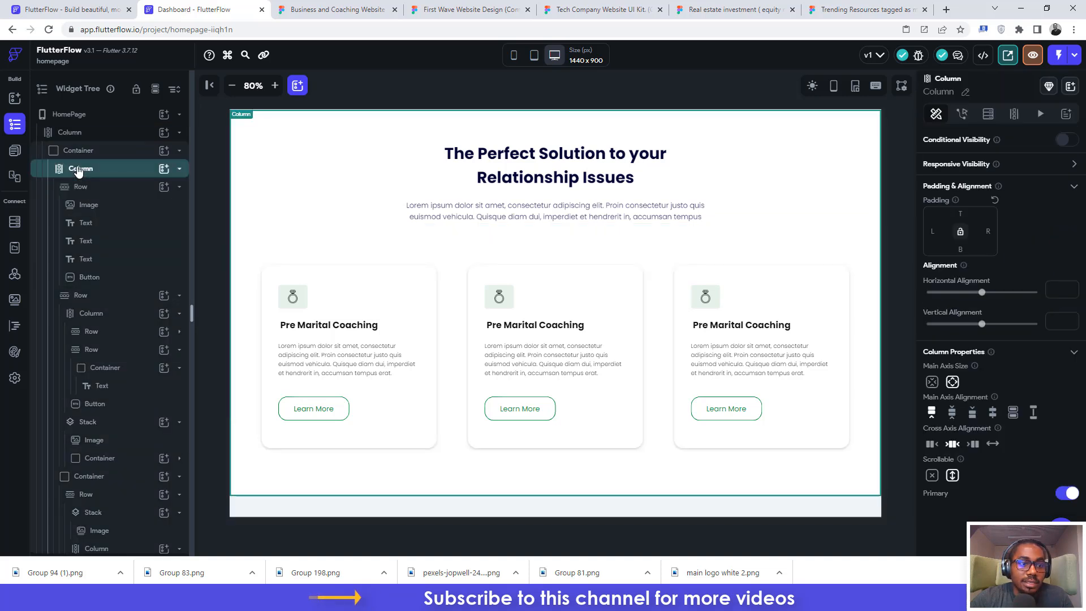
pyautogui.click(164, 169)
pyautogui.click(226, 299)
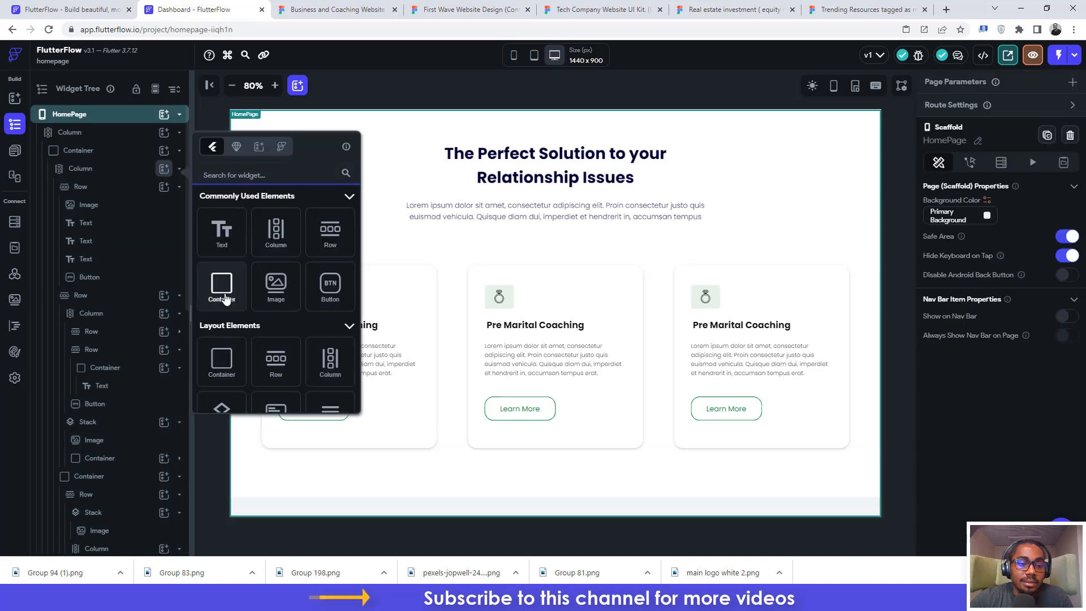
pyautogui.click(225, 299)
# Step: Set the new container's width to 1440 and height to 663, matching the Testimonials frame in Figma
pyautogui.click(328, 9)
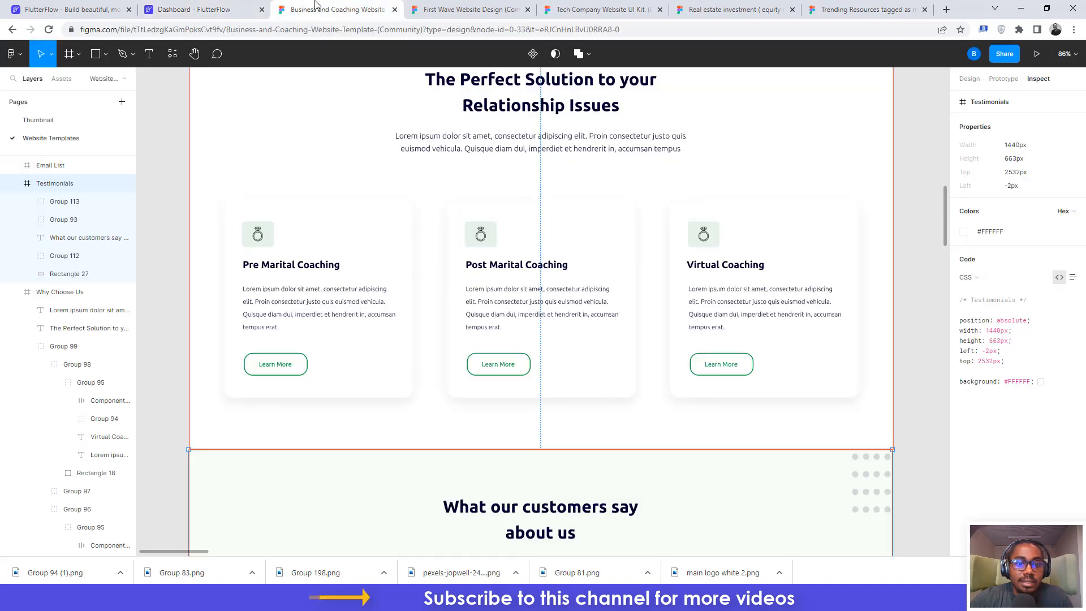
pyautogui.scroll(-5, 452, 443)
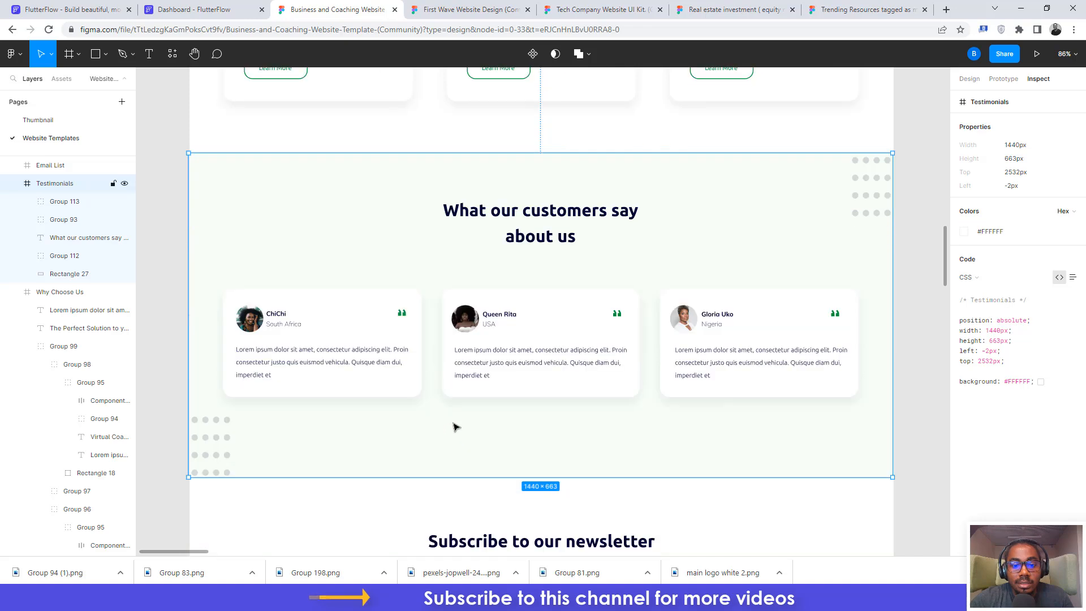
pyautogui.click(195, 10)
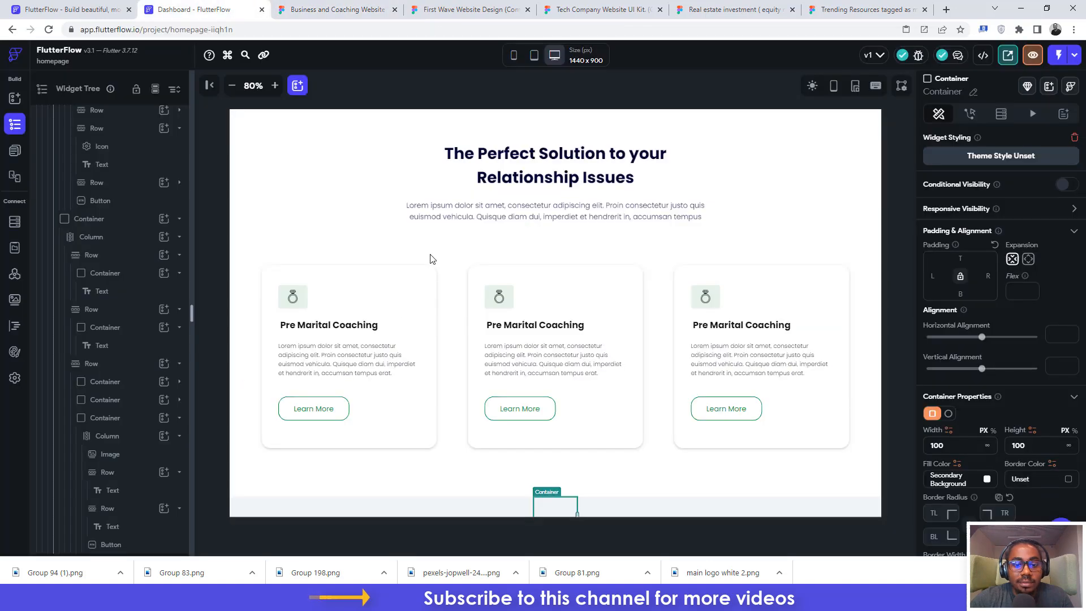
pyautogui.doubleClick(936, 445)
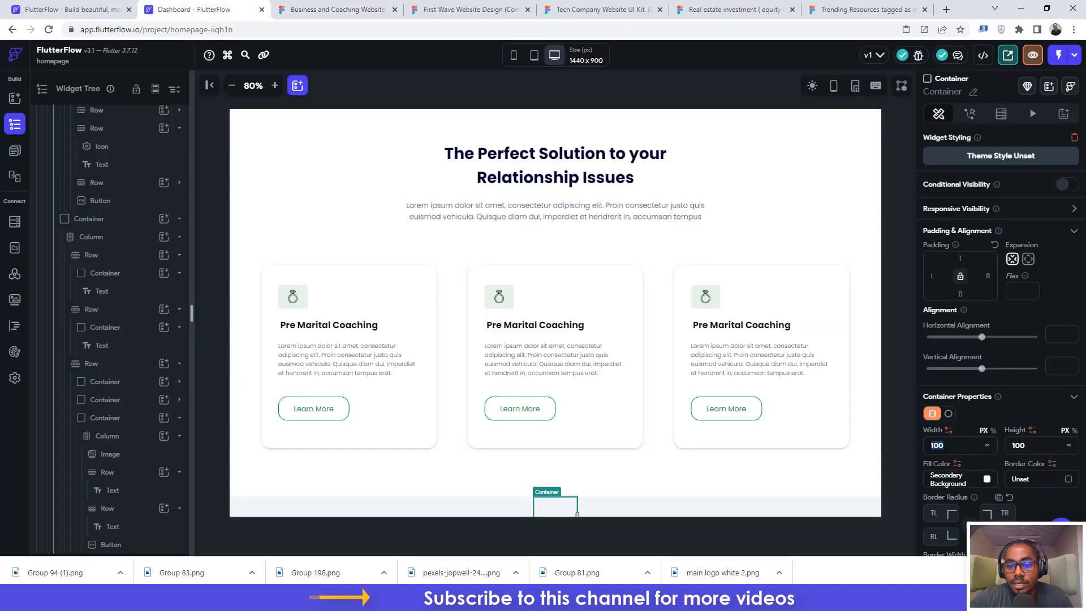
pyautogui.write('1')
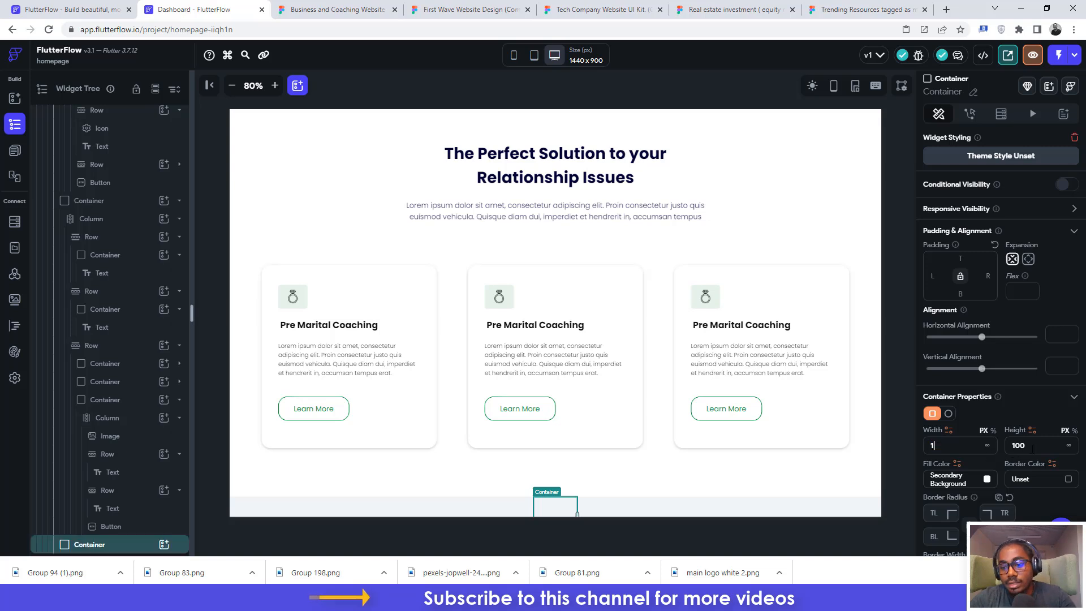
pyautogui.write('440')
pyautogui.press('Tab')
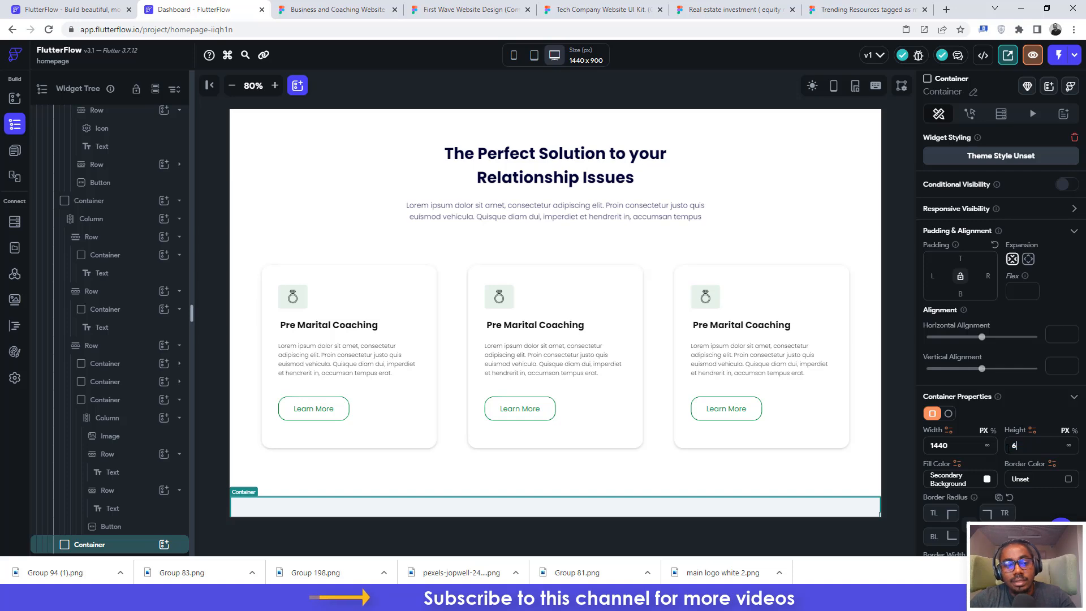
pyautogui.write('63')
# Step: Copy the testimonials background color #F7FFF6 from Figma and apply it as the new container's fill color in FlutterFlow
pyautogui.click(339, 9)
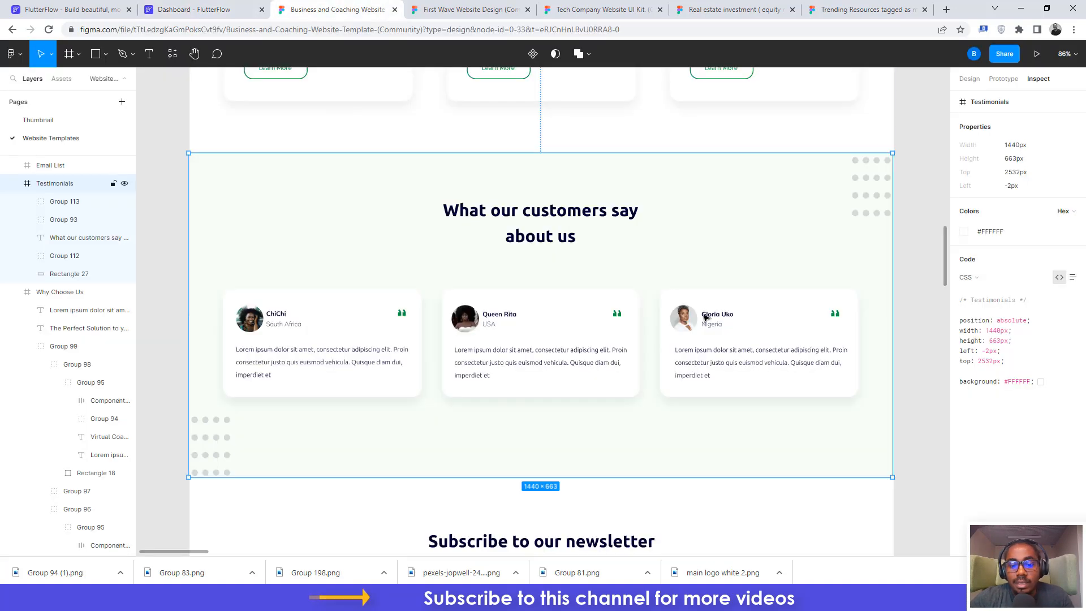
pyautogui.click(878, 294)
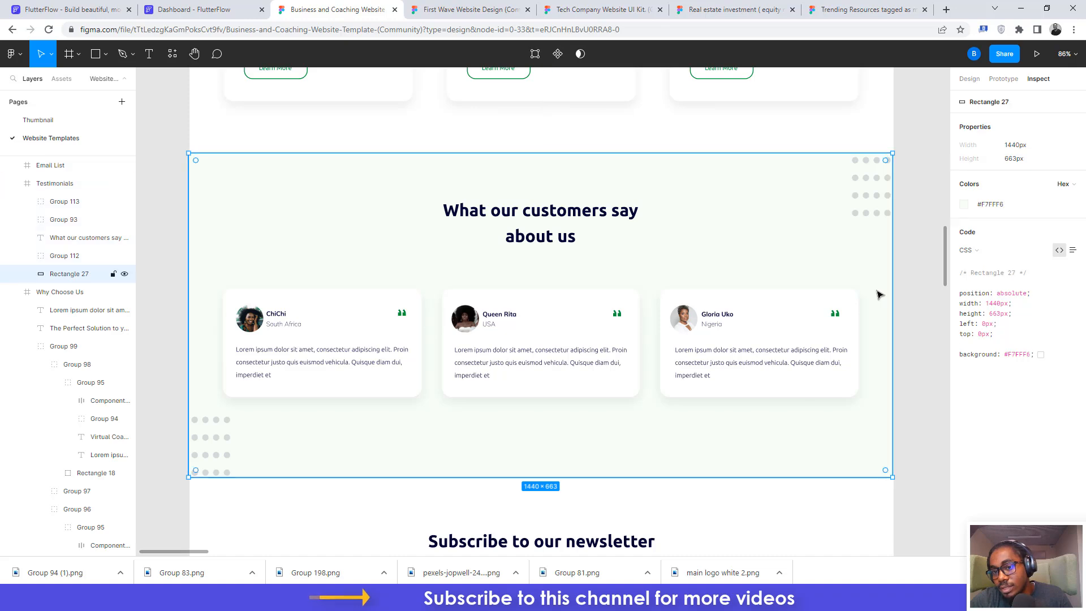
pyautogui.click(986, 204)
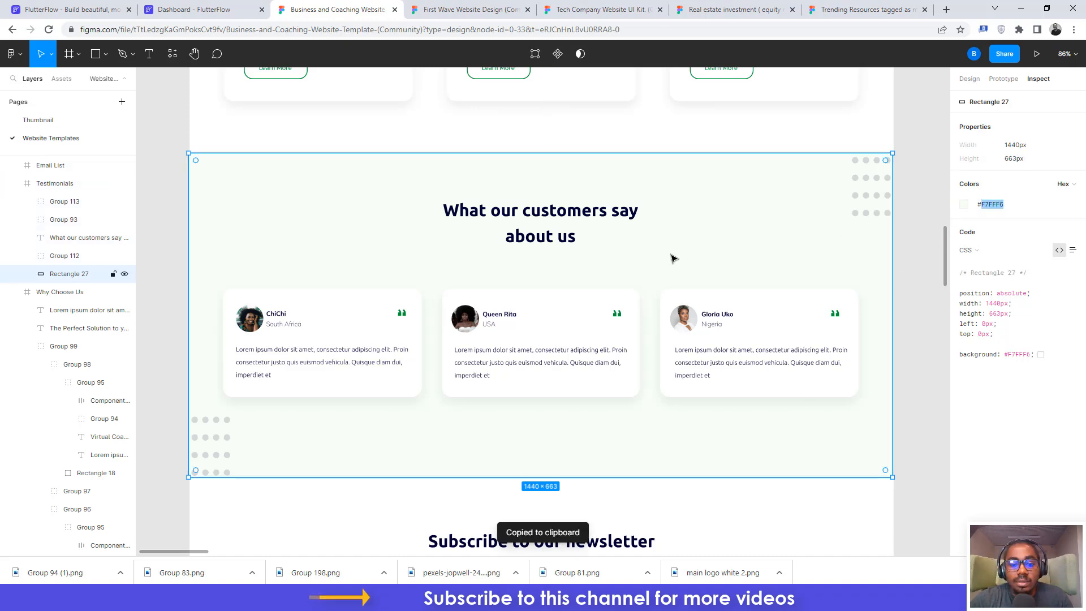
pyautogui.click(239, 4)
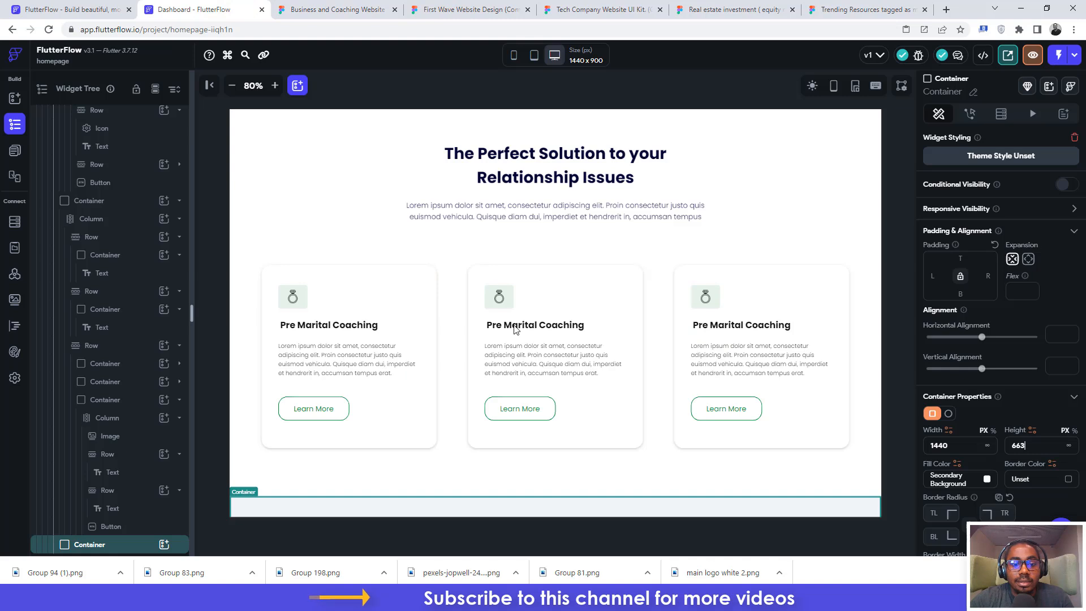
pyautogui.write('663')
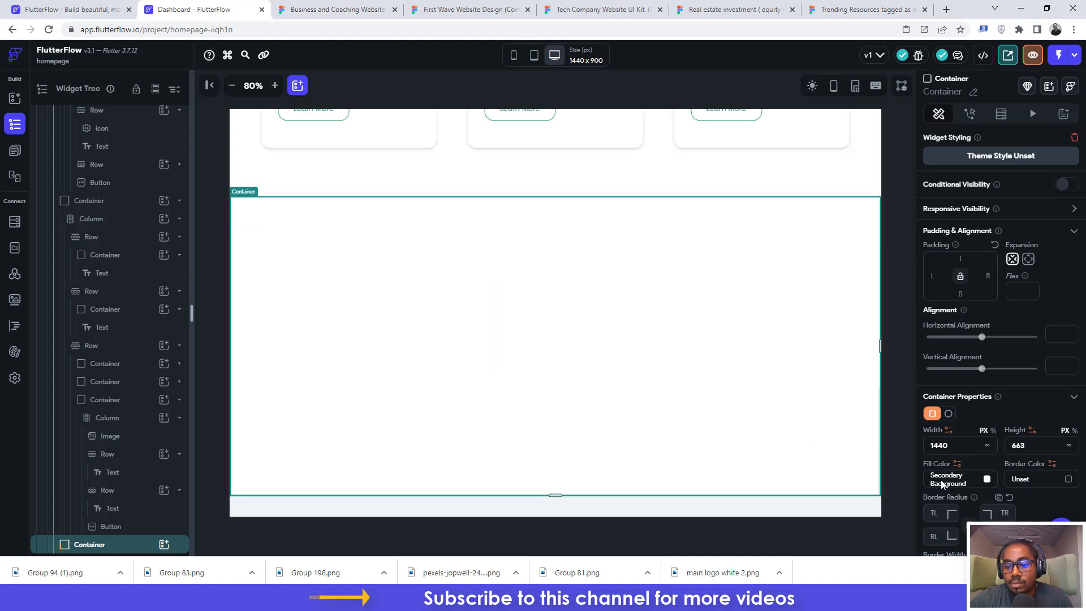
pyautogui.click(943, 479)
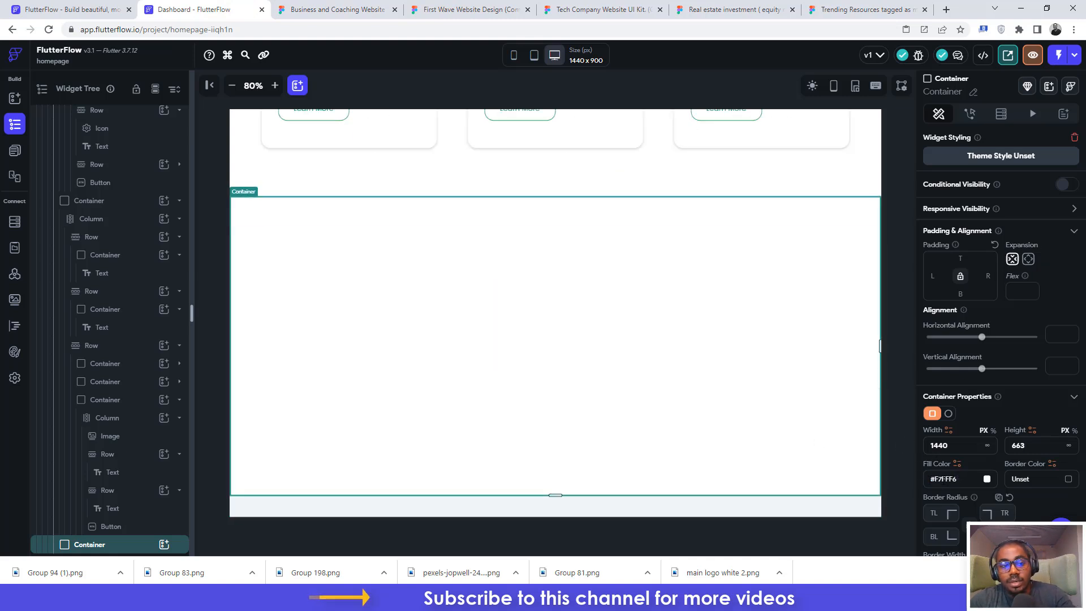
# Step: Add a column inside the testimonials container and copy the "What our customers say about us" heading text from Figma
pyautogui.click(164, 545)
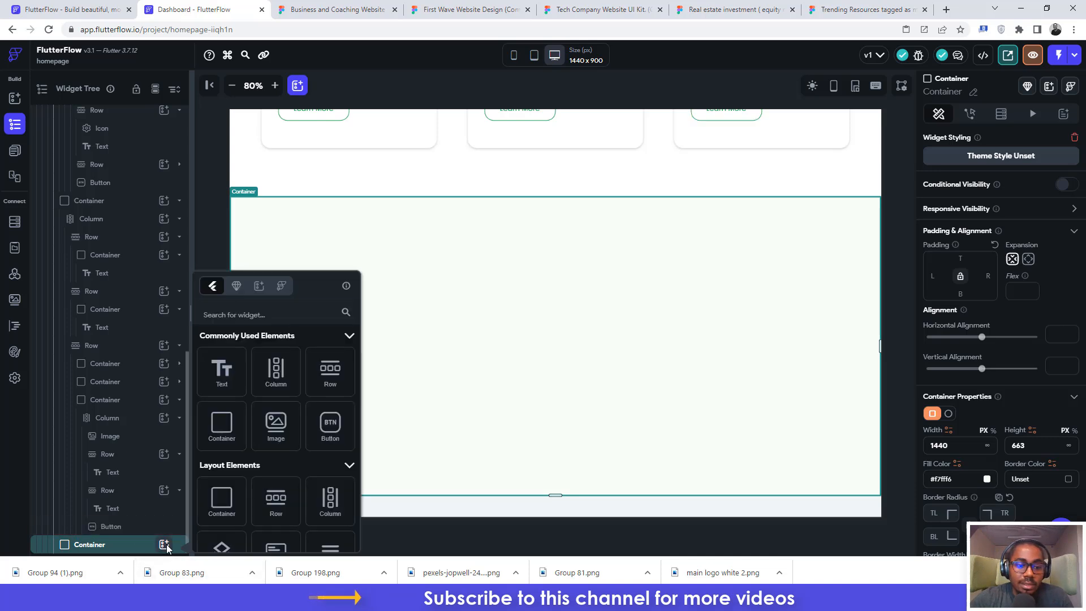
pyautogui.click(282, 378)
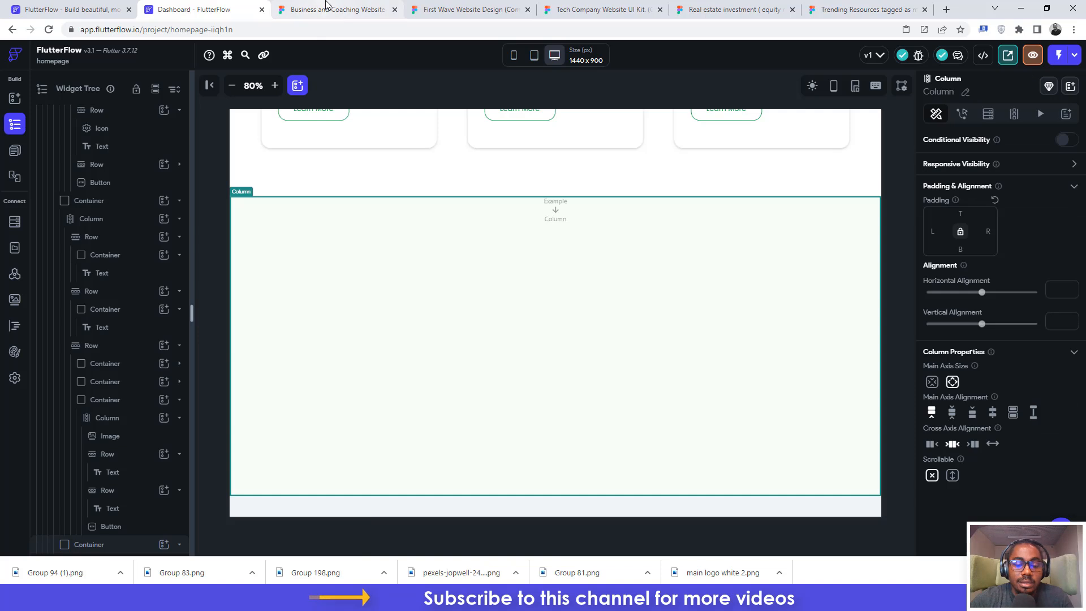
pyautogui.click(334, 9)
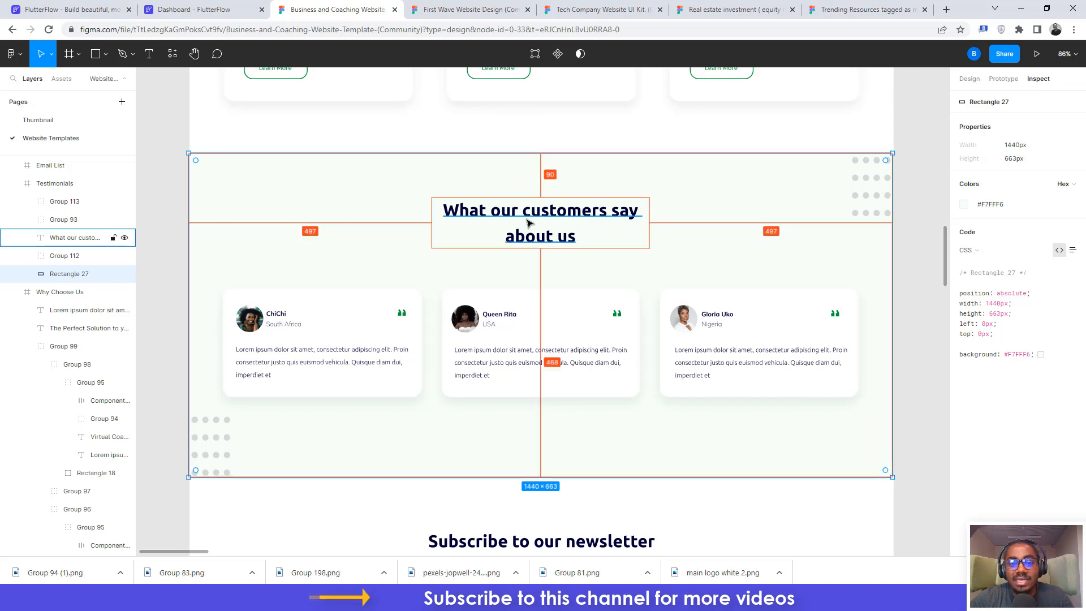
pyautogui.click(479, 214)
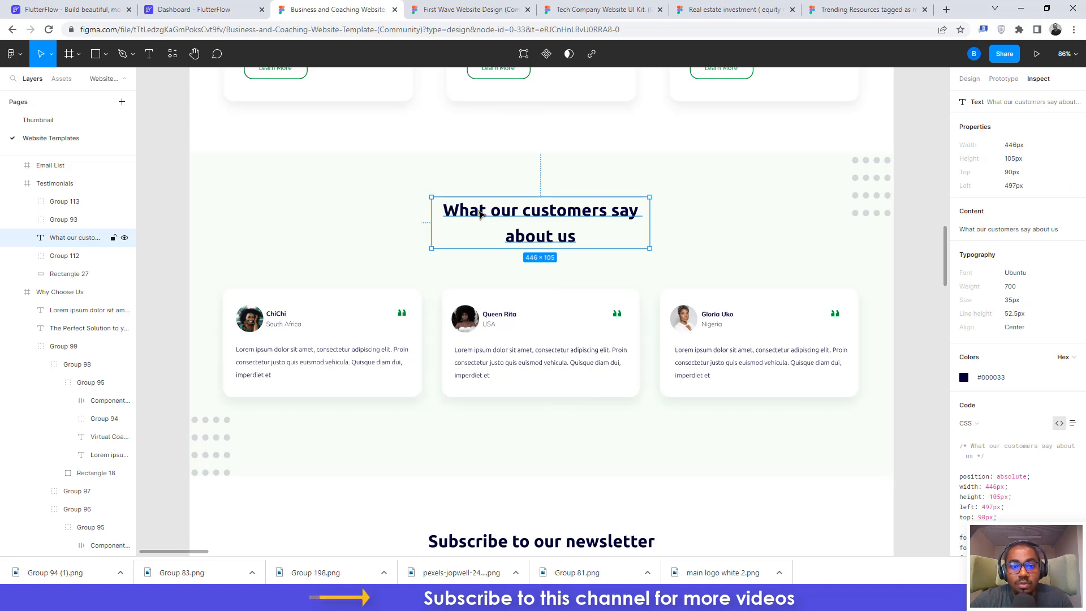
pyautogui.doubleClick(479, 214)
pyautogui.click(237, 10)
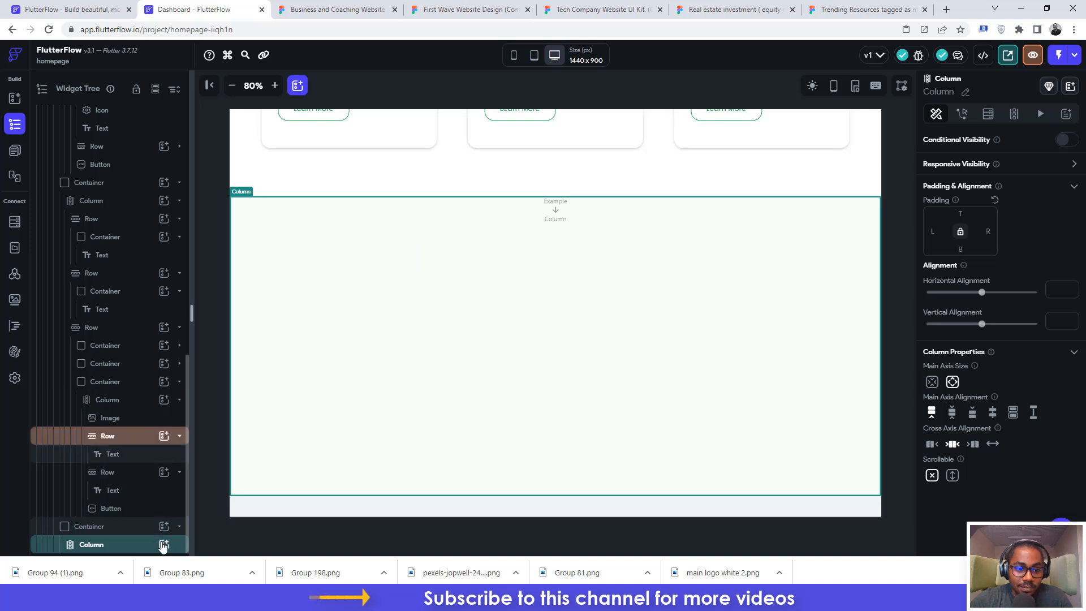
# Step: Nest a row with a text widget in the new column and set its text to "What our customers say about us"
pyautogui.click(164, 543)
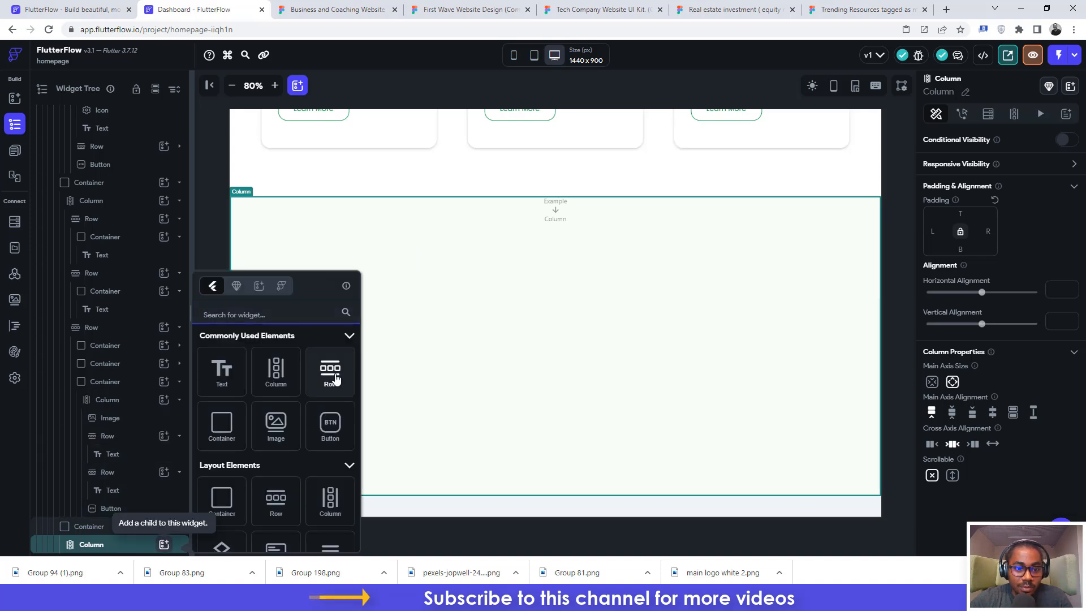
pyautogui.click(330, 374)
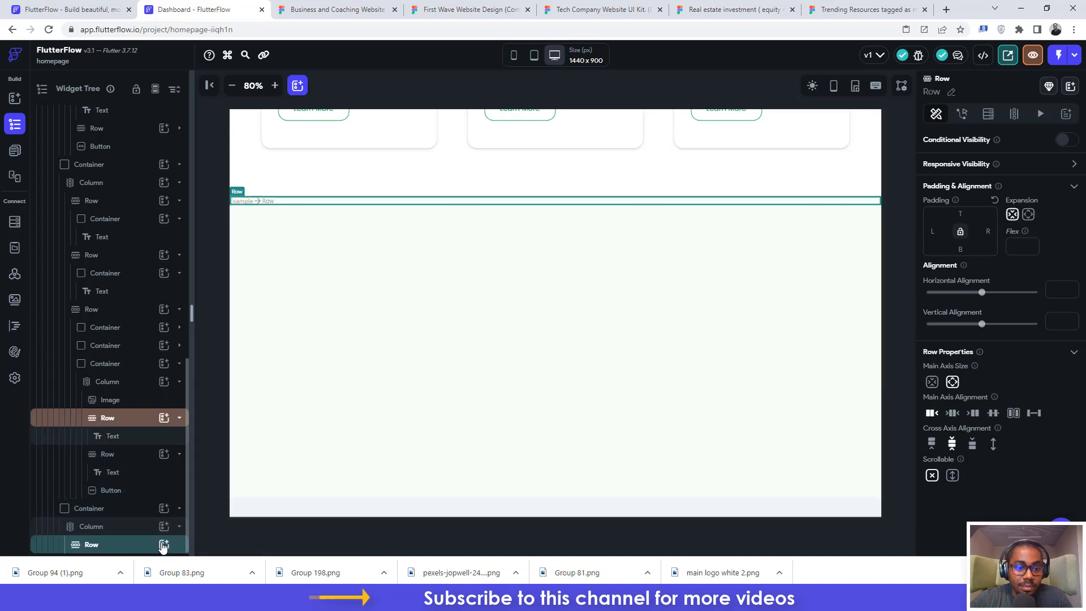
pyautogui.click(164, 544)
pyautogui.click(227, 377)
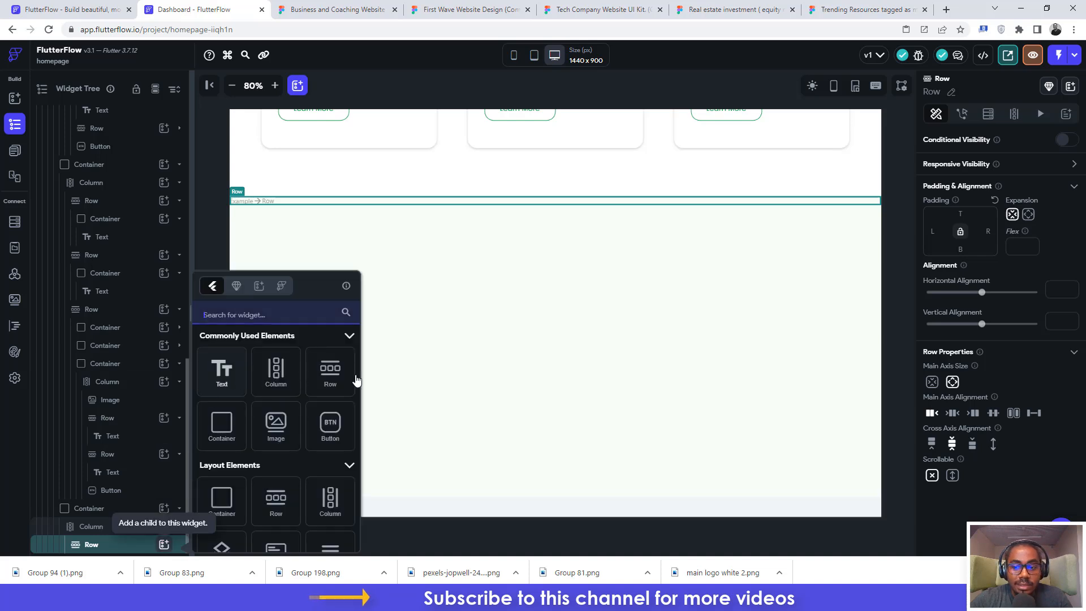
pyautogui.moveTo(969, 197); pyautogui.dragTo(914, 199)
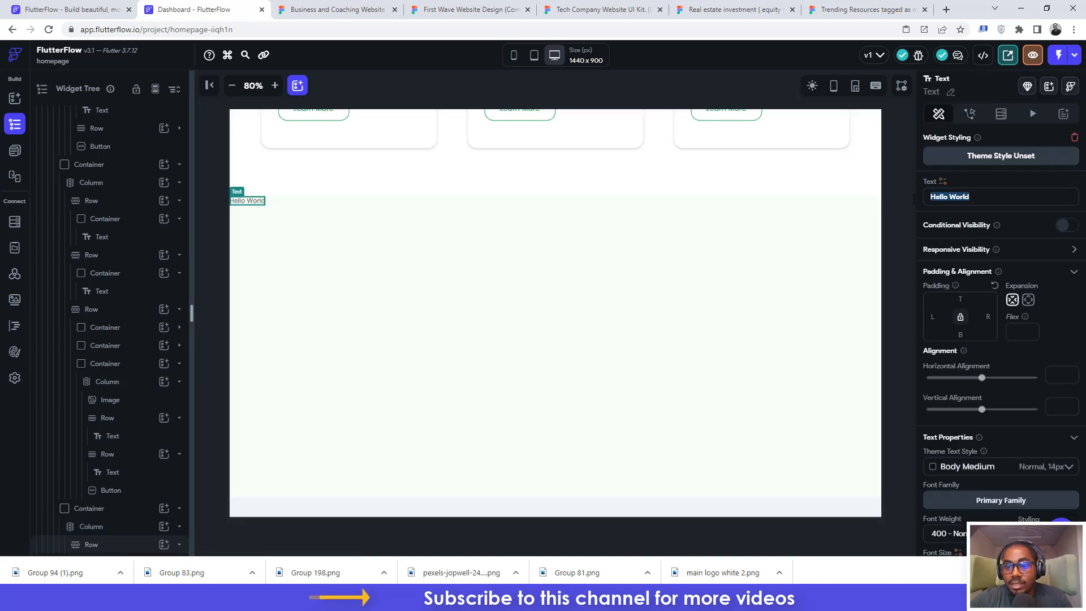
pyautogui.hotkey('ctrl', 'v')
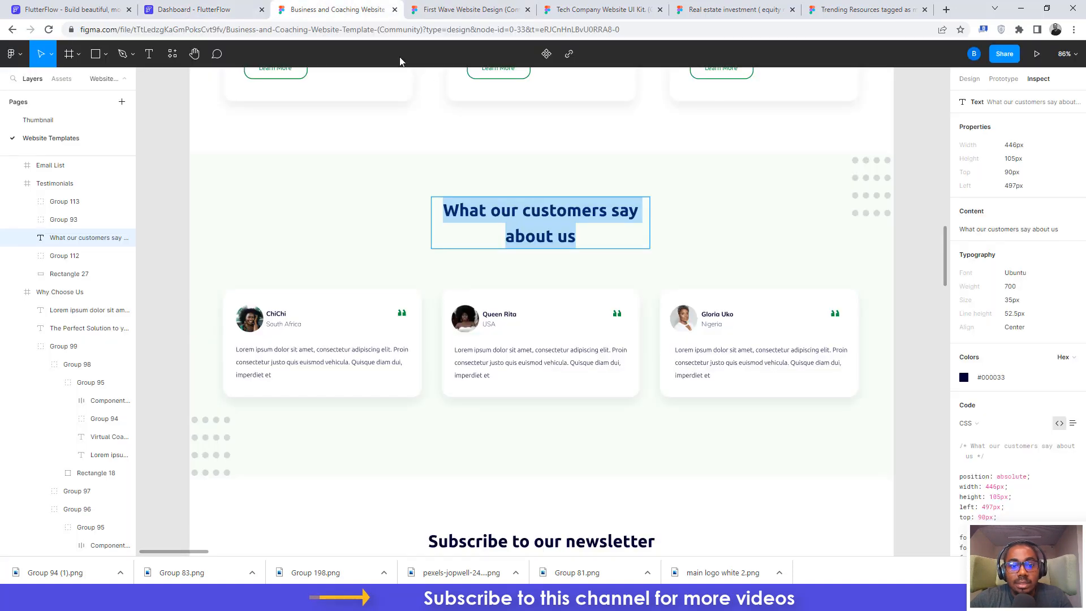
# Step: In FlutterFlow, set the "What our customers say about us" text to font weight 700 - Bold and size 35
pyautogui.click(316, 9)
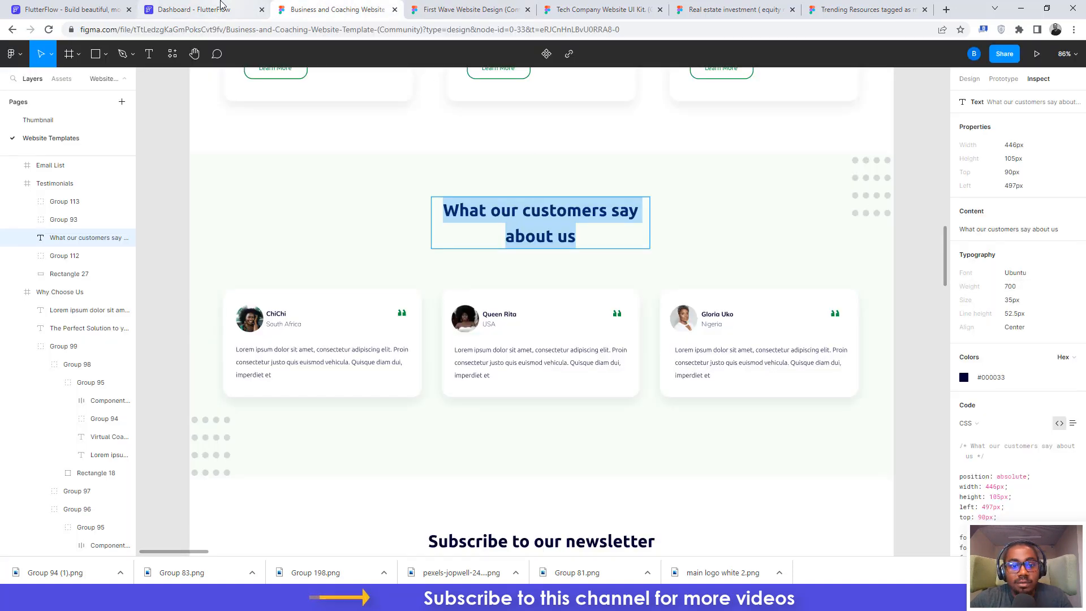
pyautogui.click(192, 9)
pyautogui.scroll(-3, 984, 443)
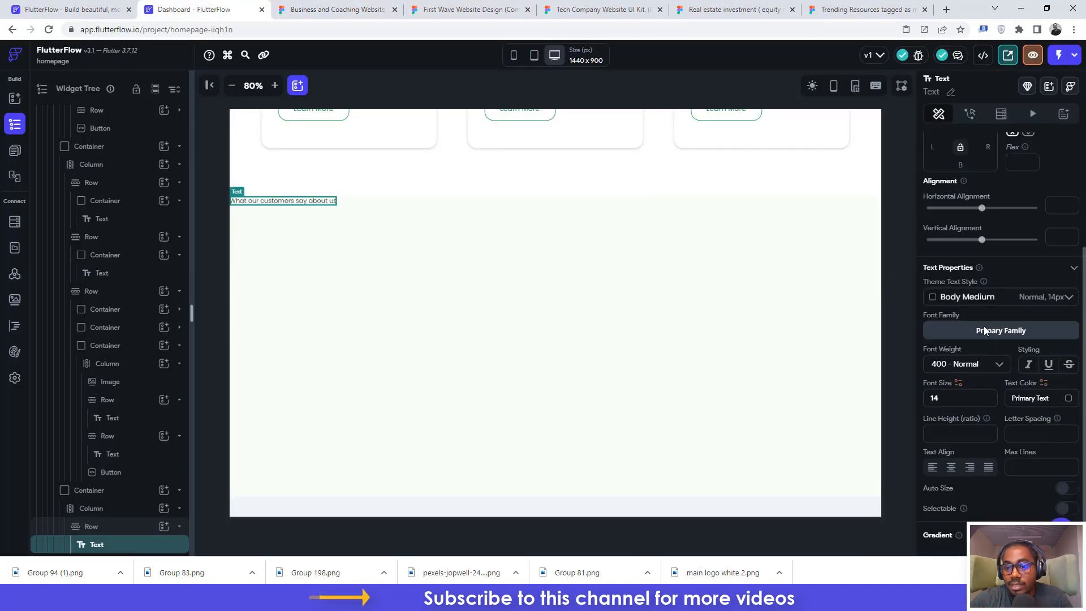
pyautogui.click(976, 367)
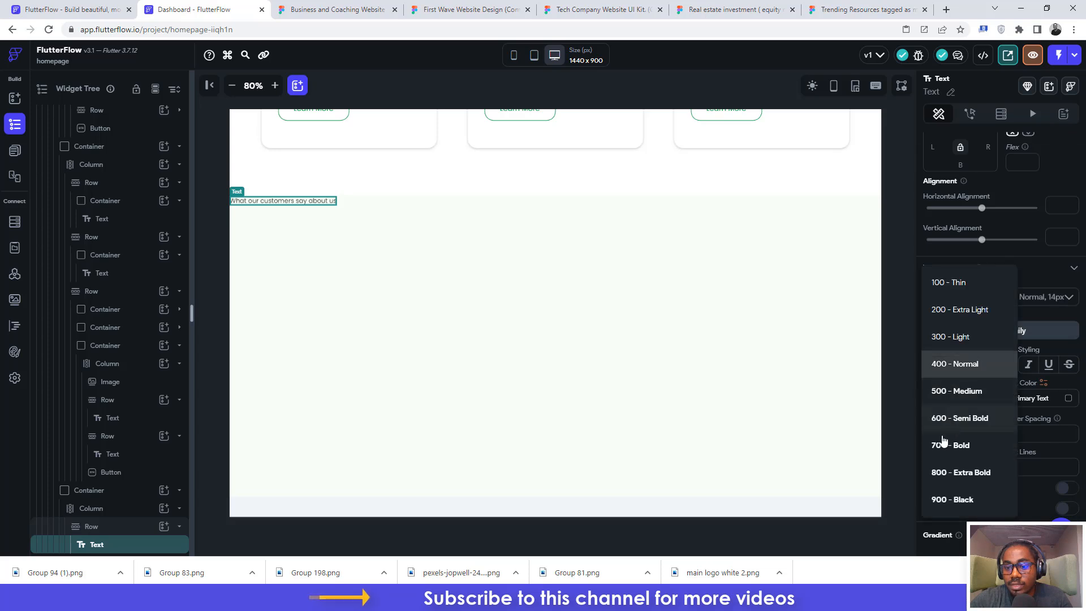
pyautogui.click(969, 444)
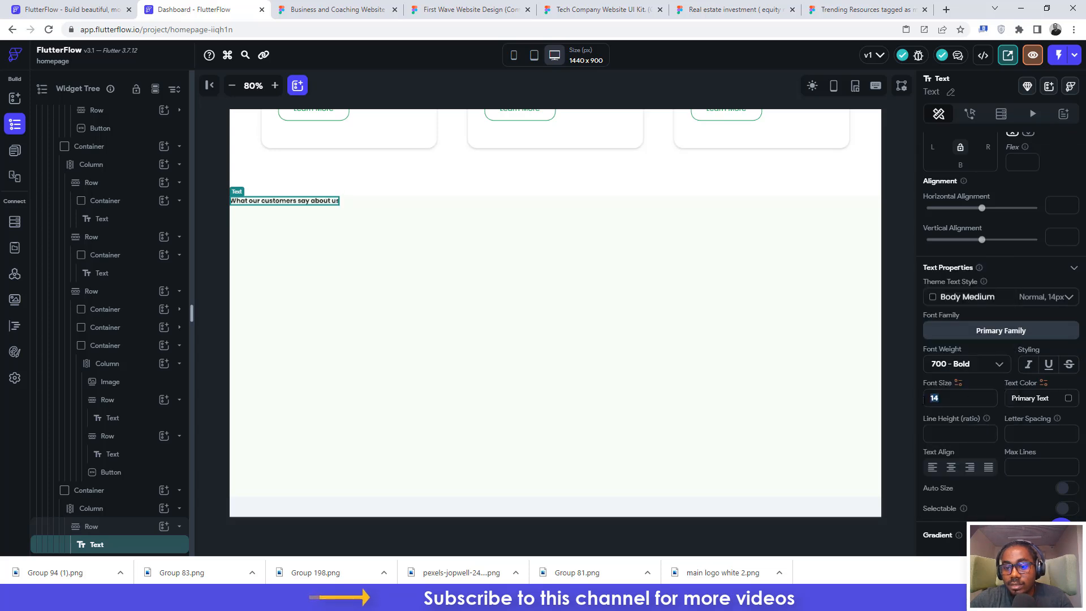
pyautogui.write('35')
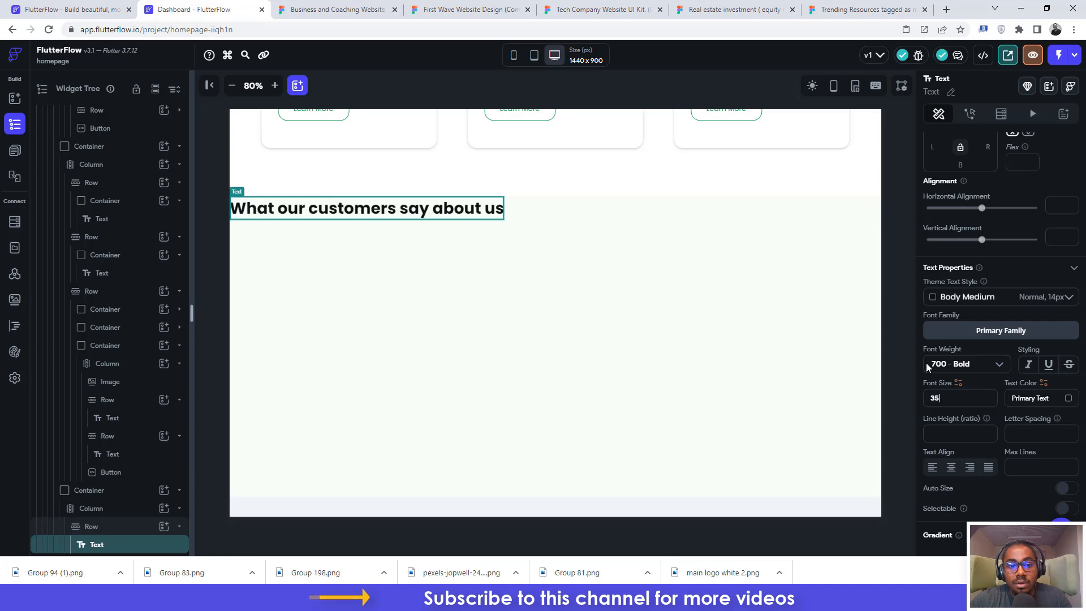
# Step: Center the heading row's main axis alignment and wrap the heading text in a container
pyautogui.click(560, 221)
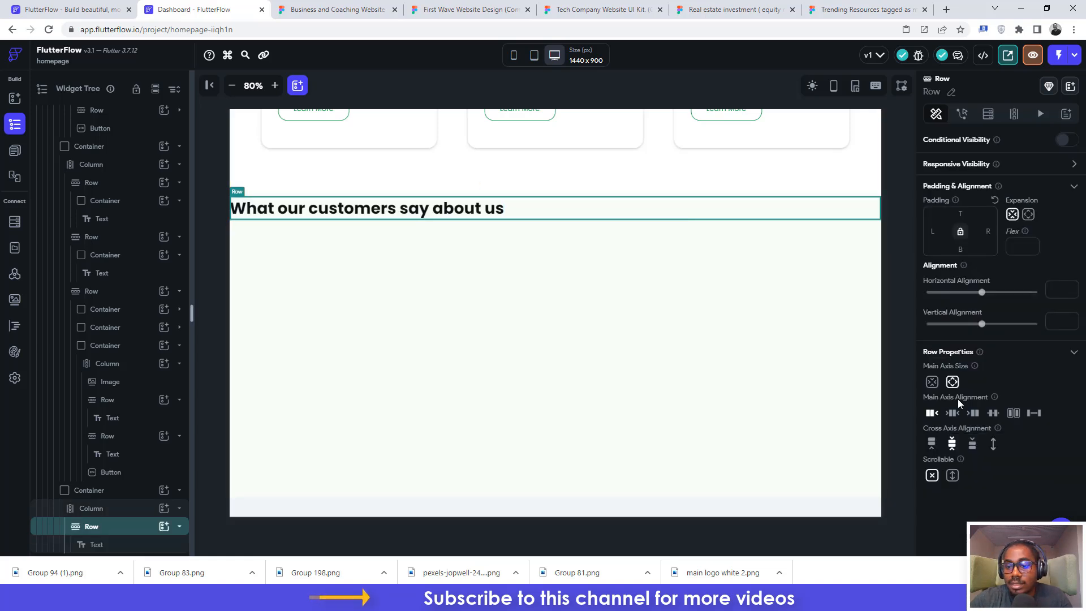
pyautogui.click(952, 416)
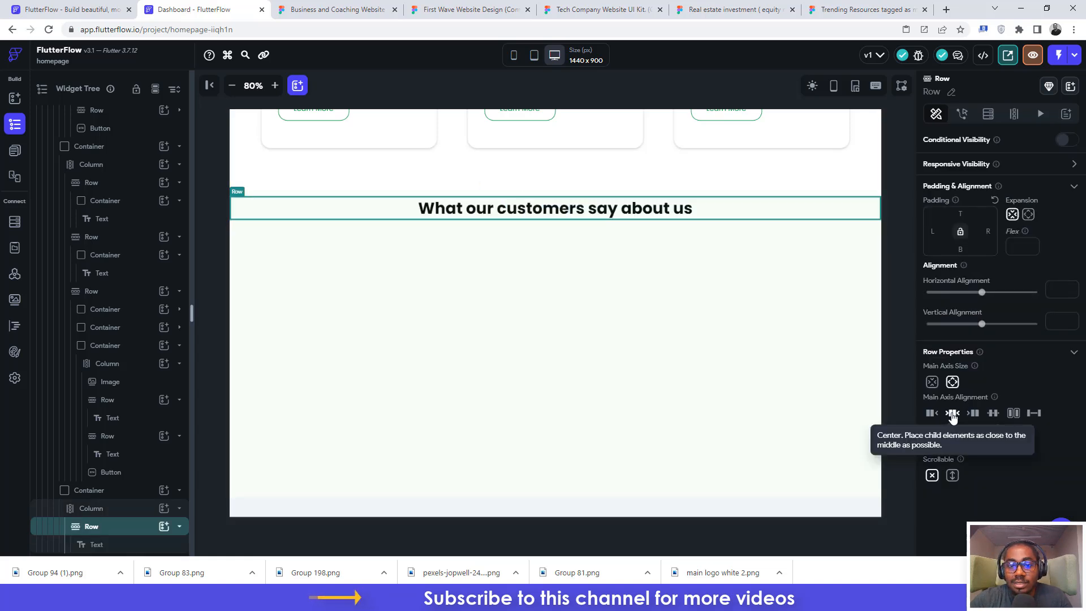
pyautogui.click(504, 212)
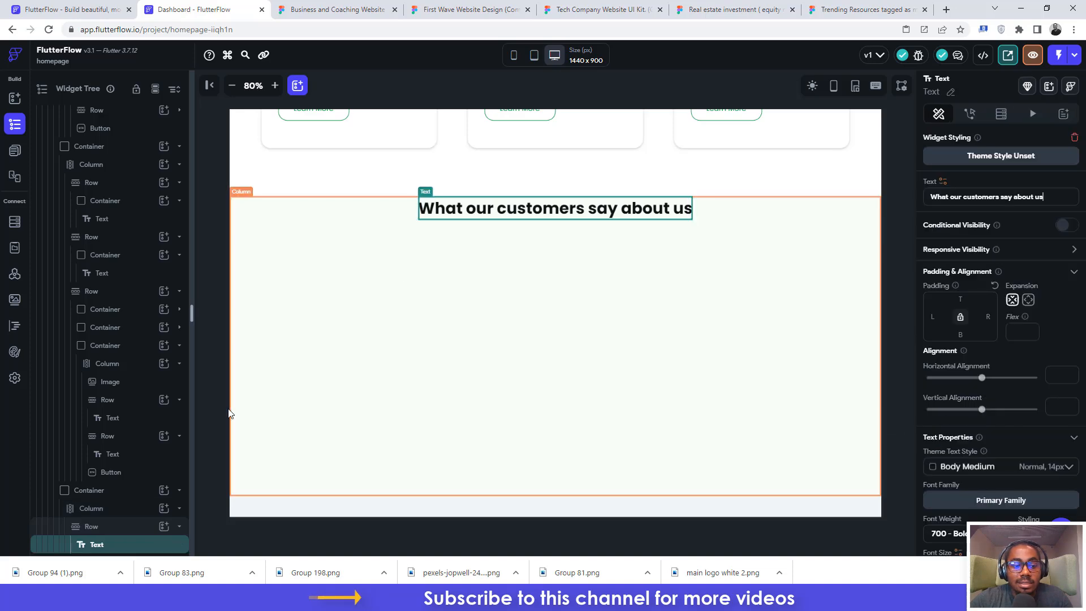
pyautogui.rightClick(121, 544)
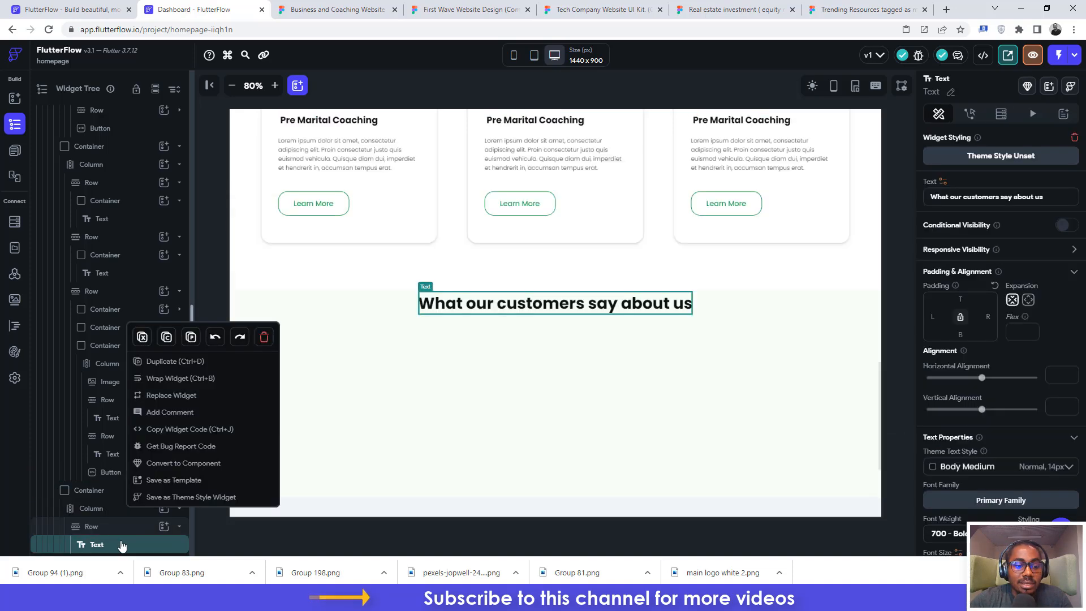
pyautogui.click(172, 377)
pyautogui.click(460, 238)
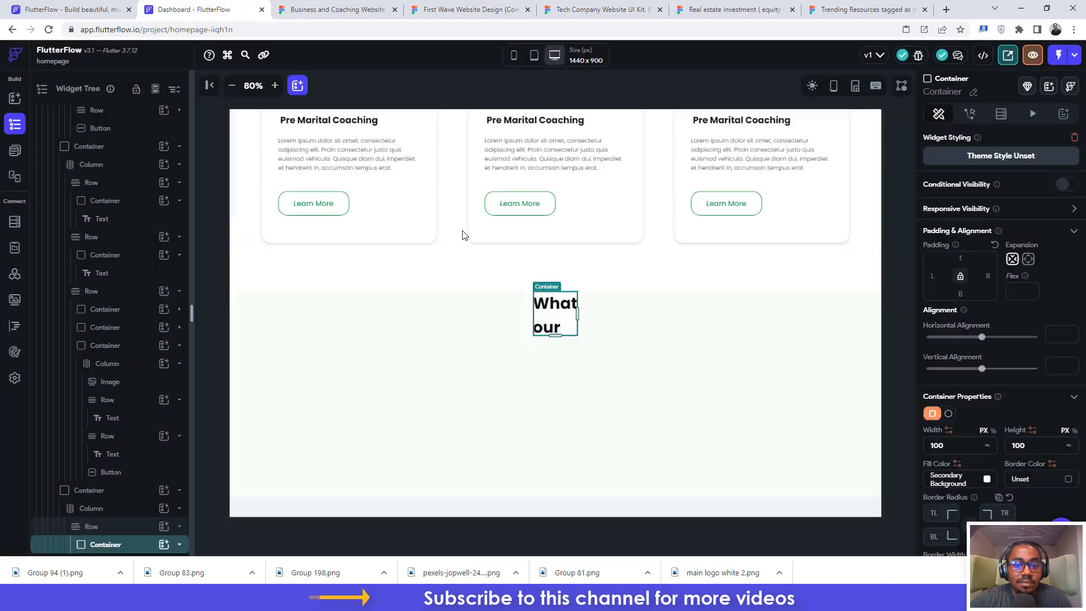
# Step: Check the heading's dimensions in Figma and set its FlutterFlow container to width 446 and height 105
pyautogui.click(318, 9)
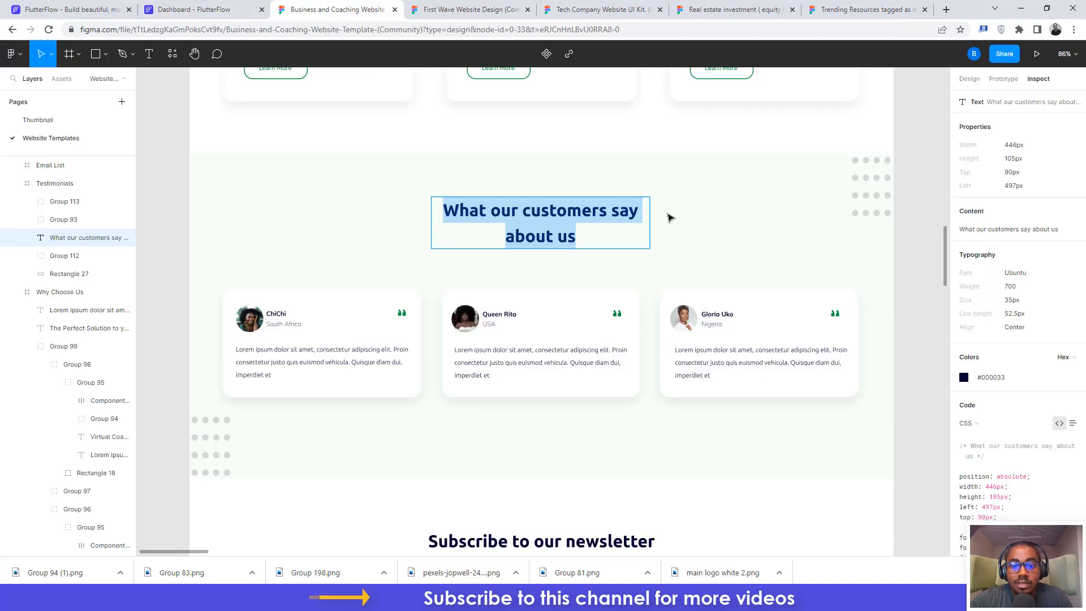
pyautogui.click(670, 218)
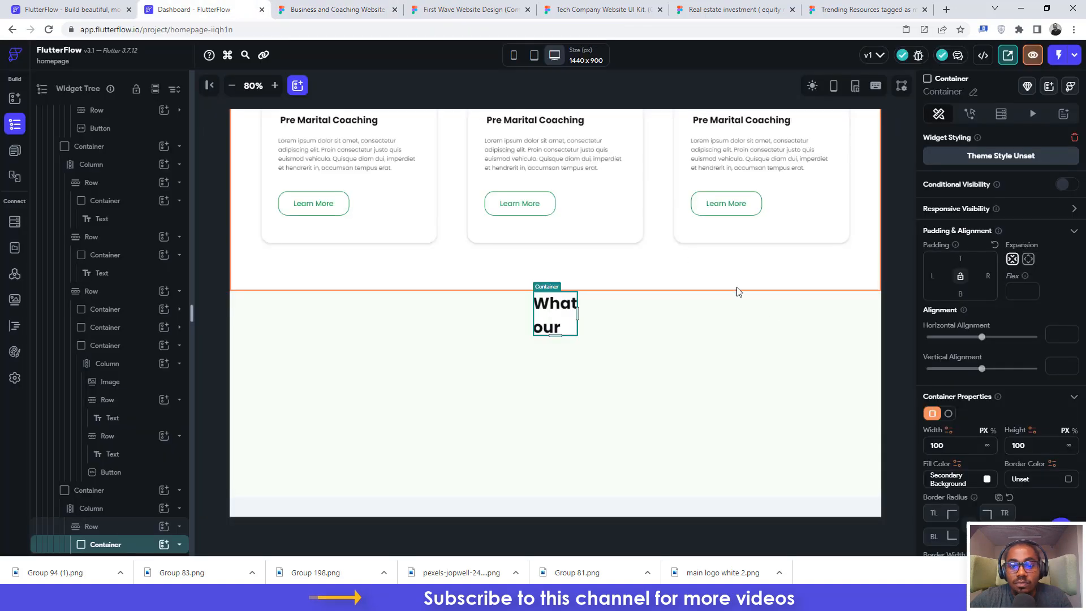
pyautogui.click(218, 10)
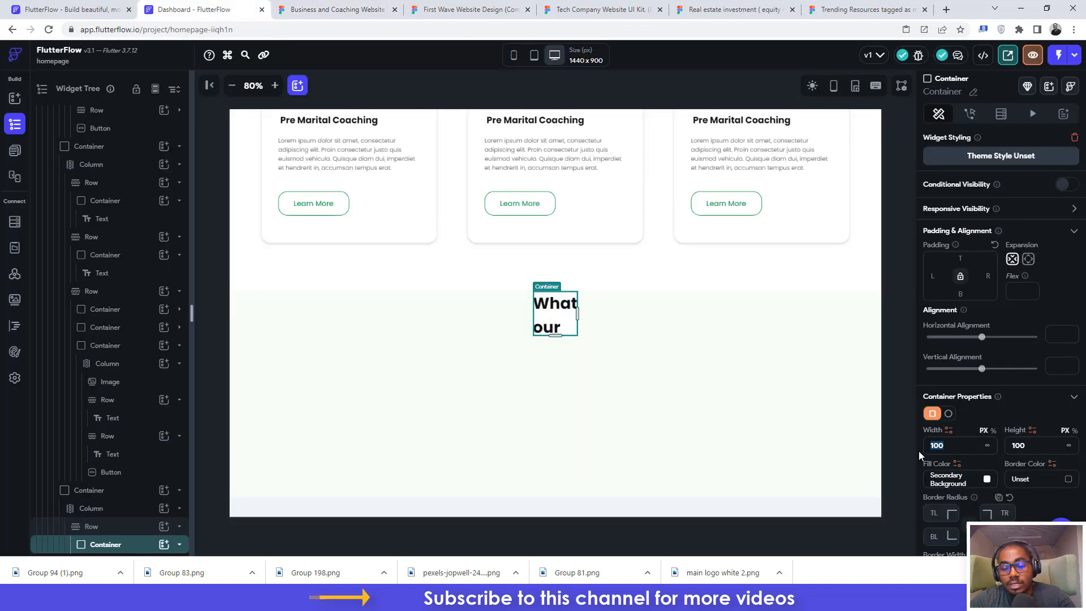
pyautogui.press('BackSpace')
pyautogui.press('BackSpace')
pyautogui.press('BackSpace')
pyautogui.write('446')
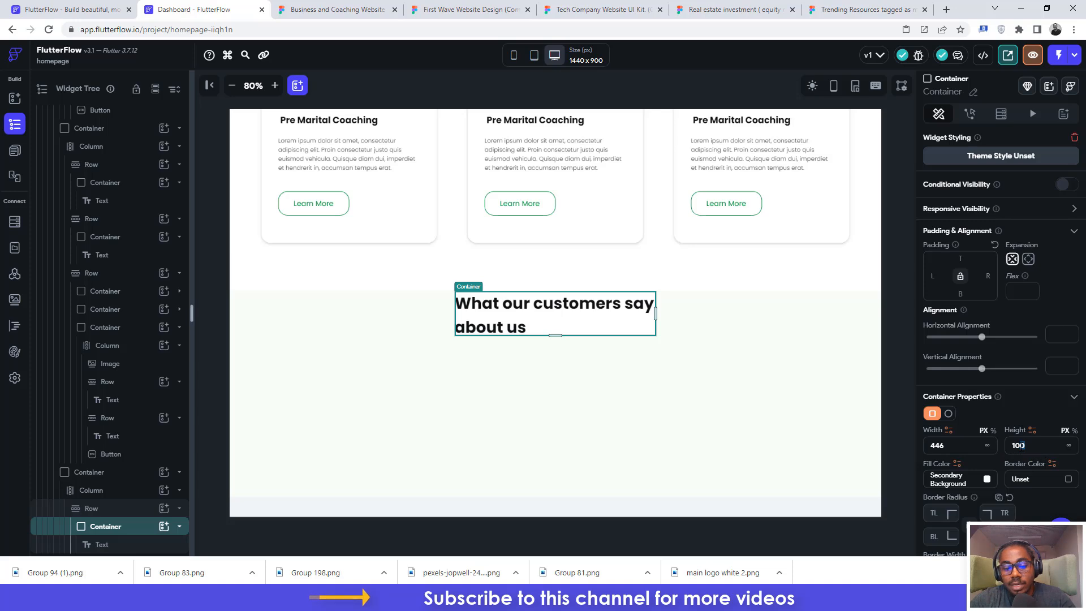
pyautogui.write('5')
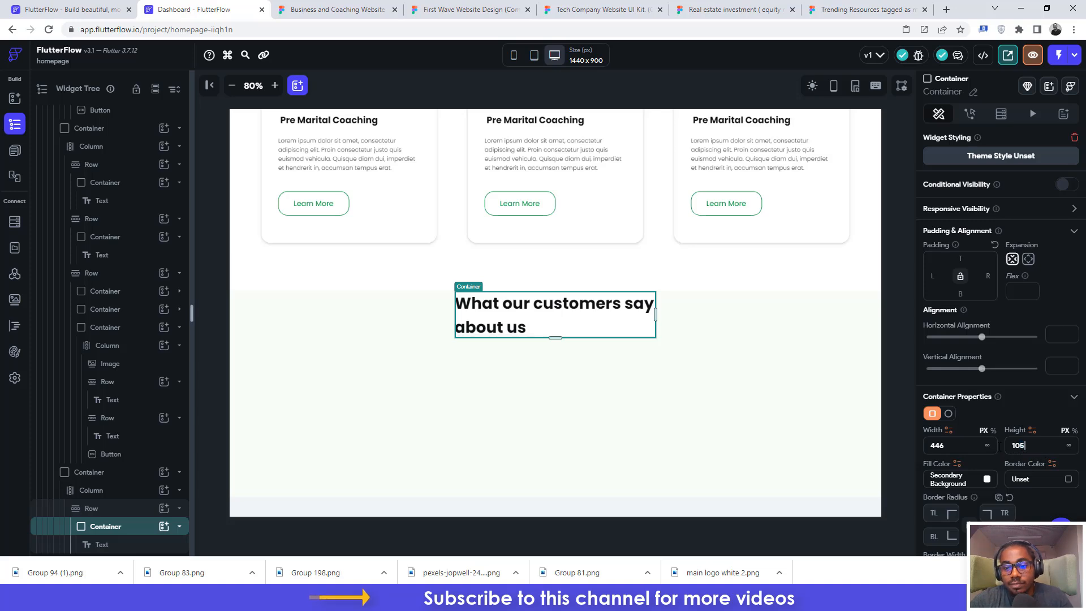
# Step: Clear the heading container's fill color and center-align the heading text inside it
pyautogui.click(987, 481)
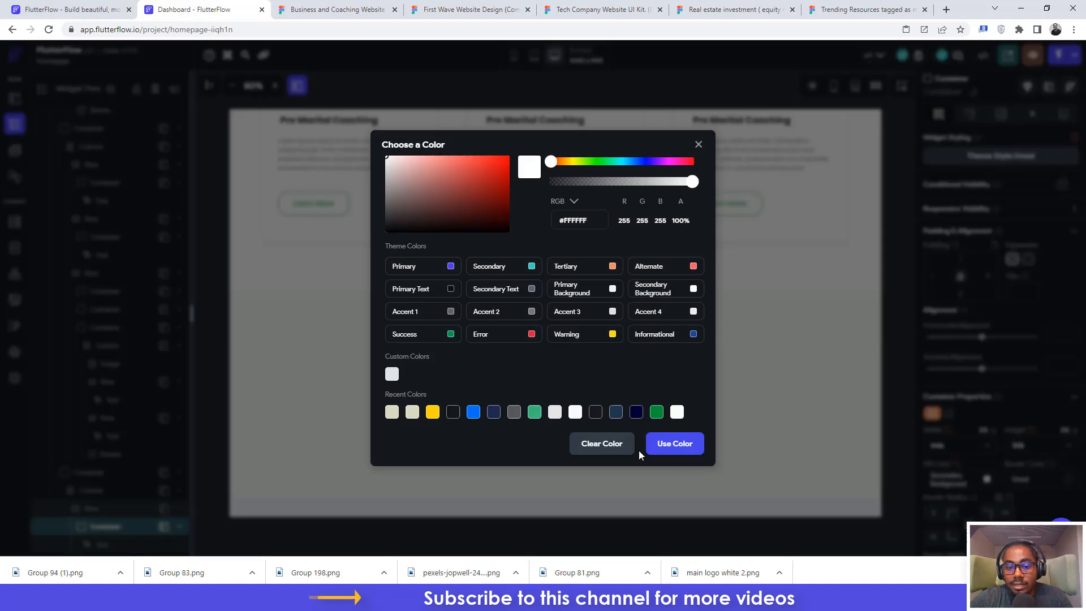
pyautogui.click(586, 436)
pyautogui.click(637, 331)
pyautogui.scroll(-5, 961, 368)
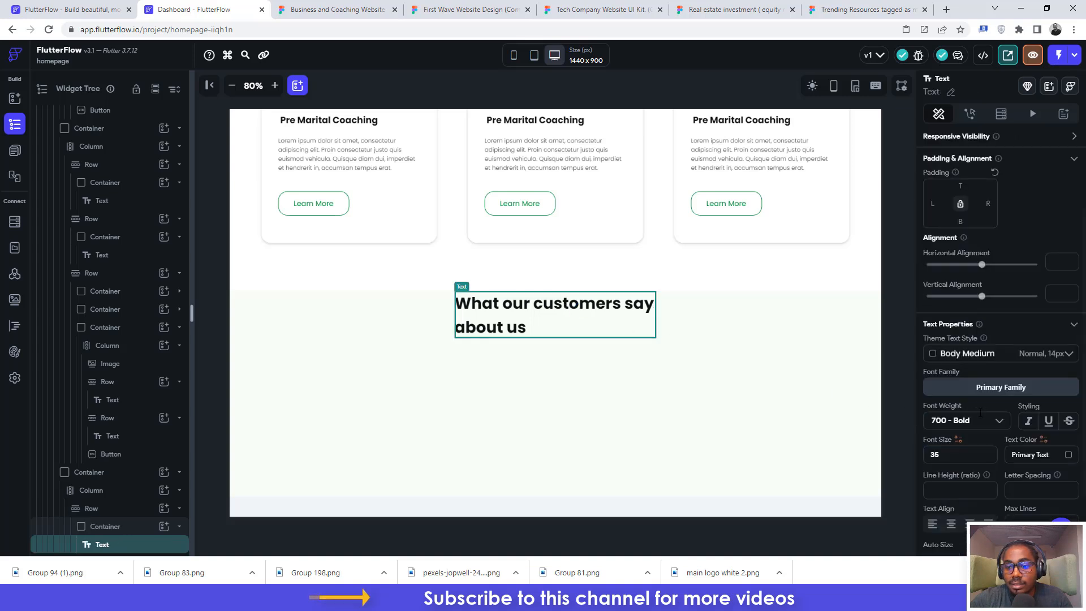
pyautogui.click(951, 437)
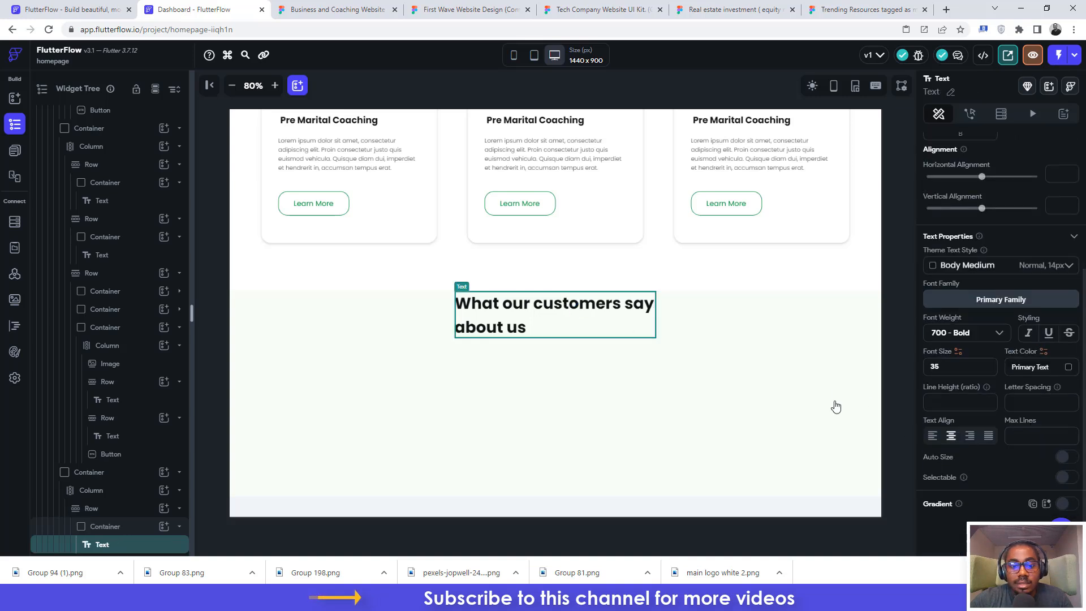
# Step: Check the heading's top offset in Figma and give its row in FlutterFlow a top padding of 90
pyautogui.click(687, 315)
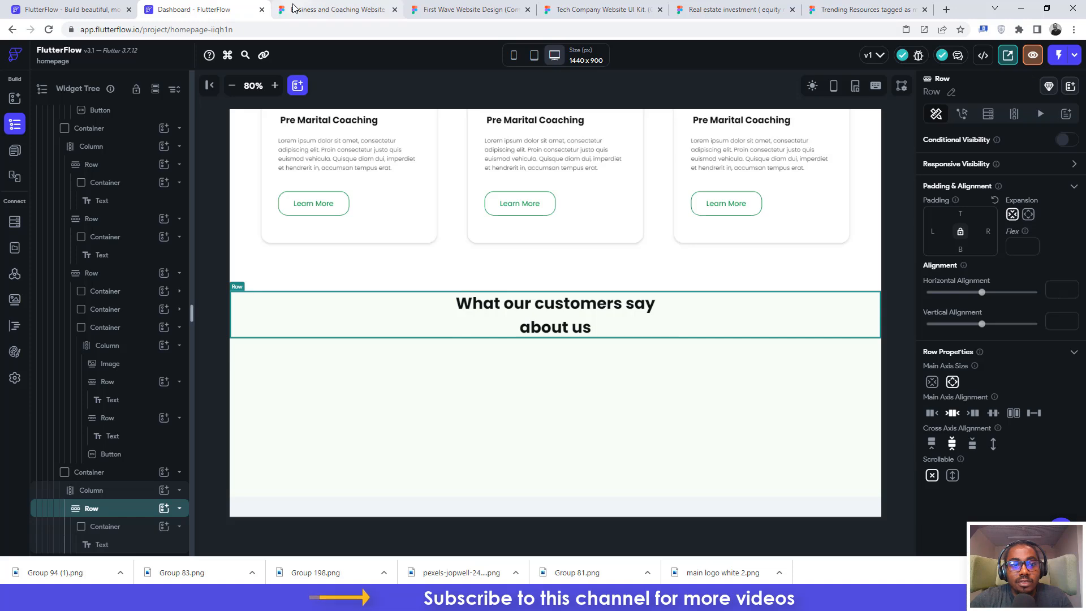
pyautogui.click(338, 9)
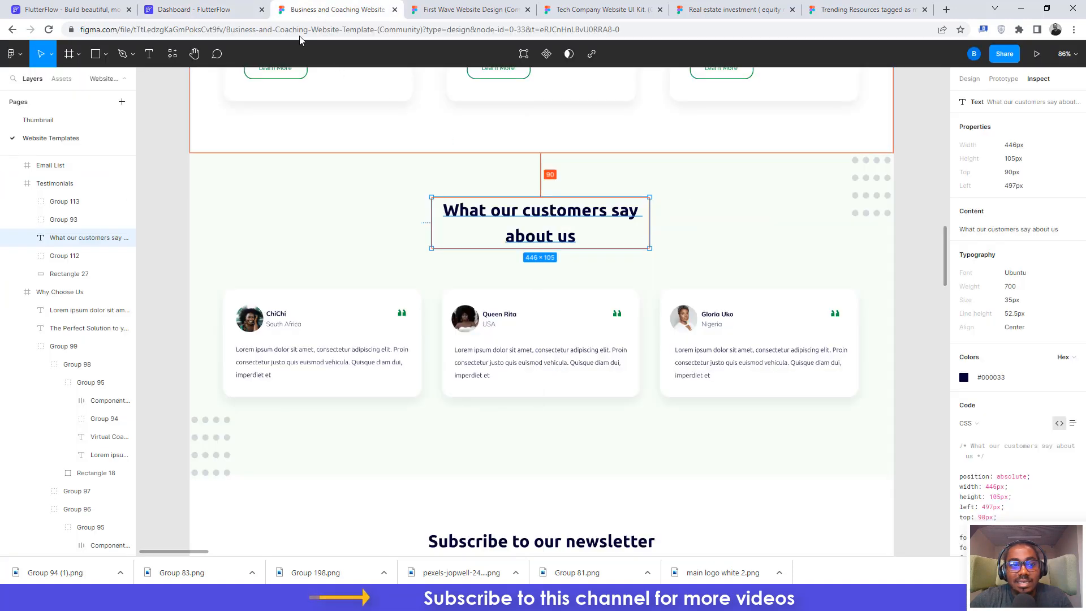
pyautogui.click(192, 10)
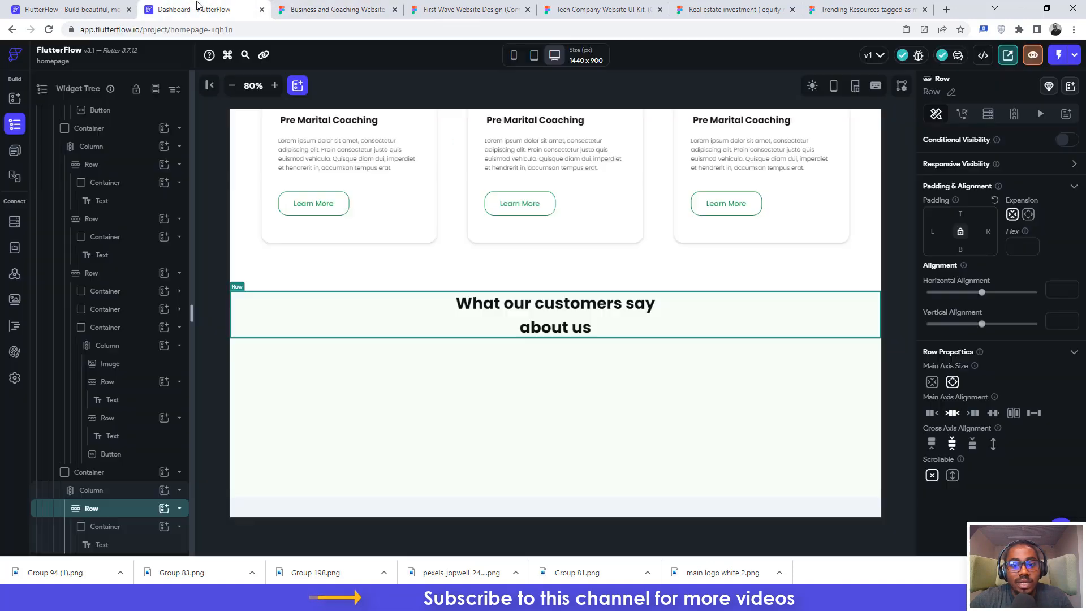
pyautogui.click(959, 215)
pyautogui.write('9')
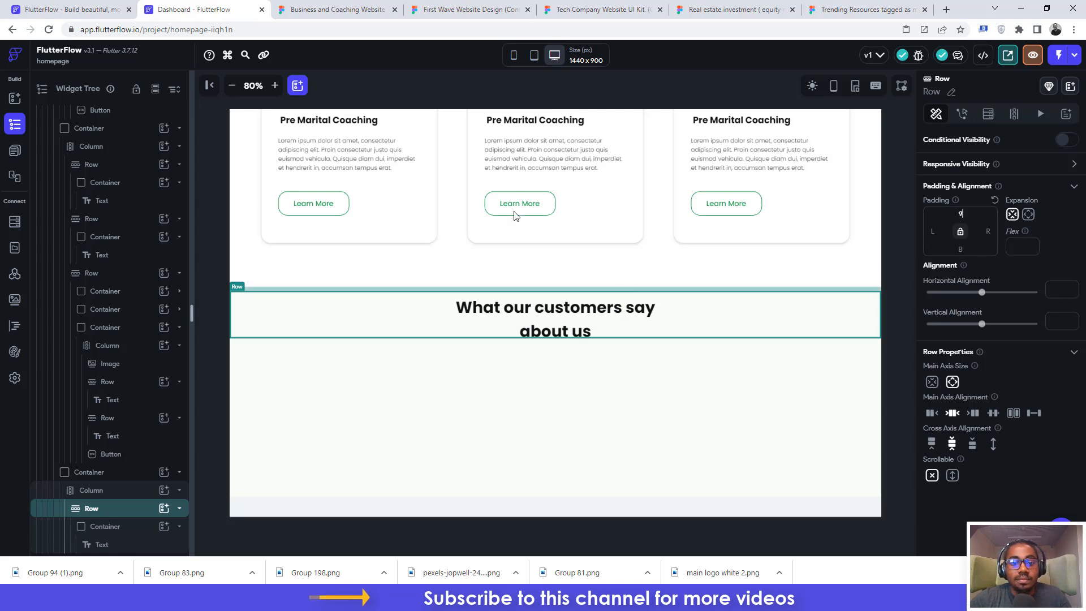
pyautogui.write('0')
# Step: Add a second row to the testimonials column below the heading and place a container inside it
pyautogui.click(451, 431)
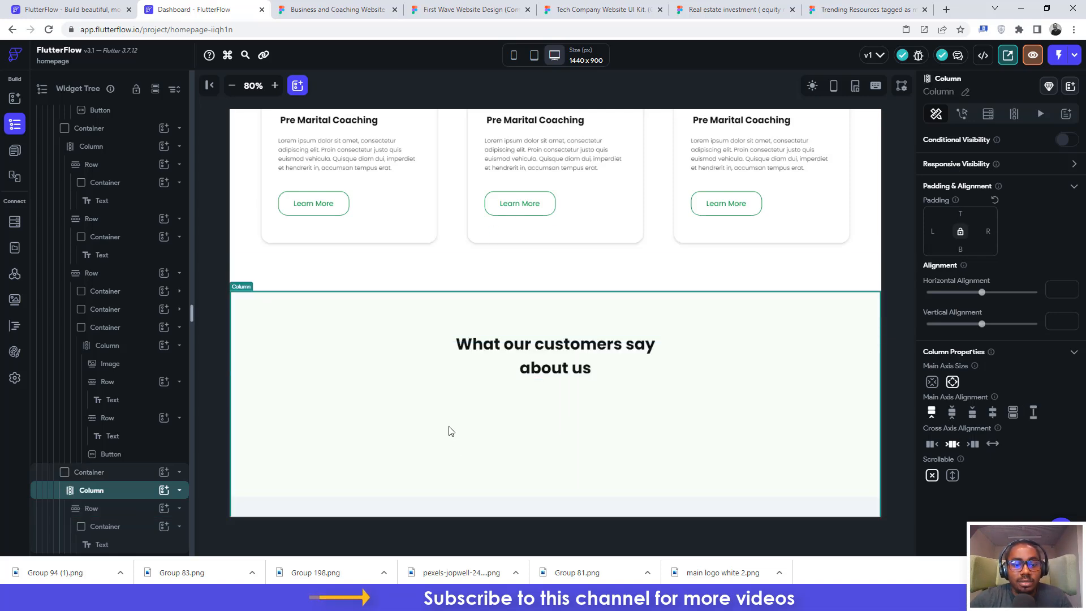
pyautogui.click(164, 490)
pyautogui.click(332, 368)
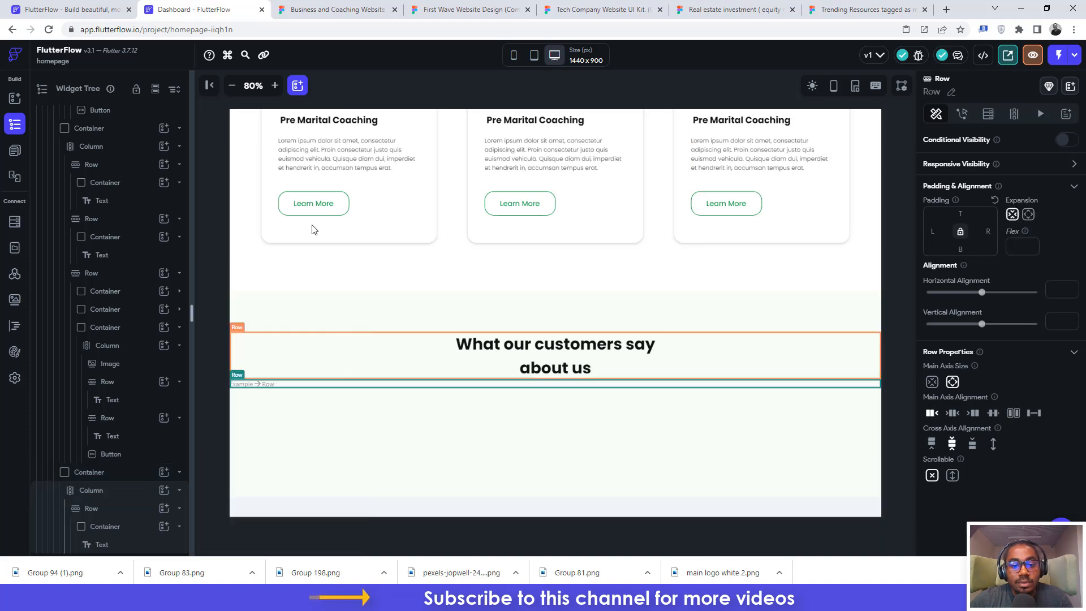
pyautogui.click(335, 9)
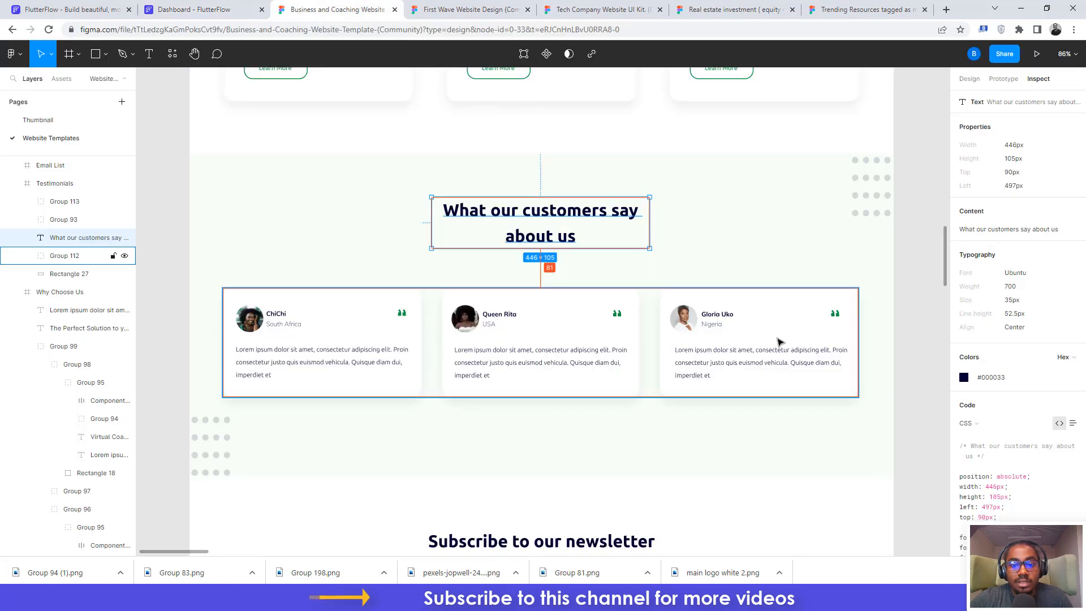
pyautogui.click(209, 10)
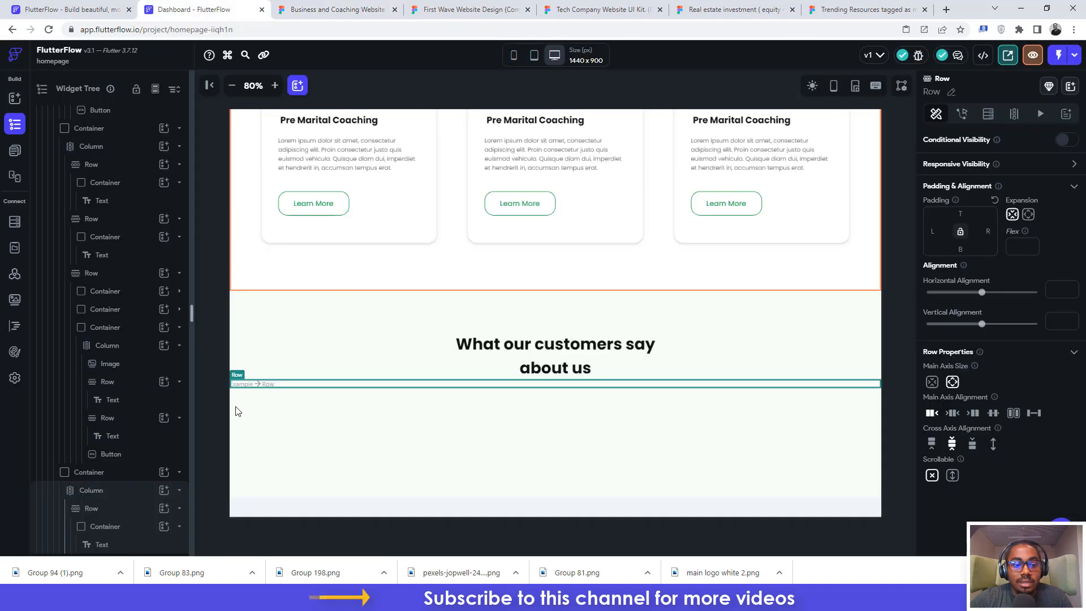
pyautogui.scroll(-1, 153, 481)
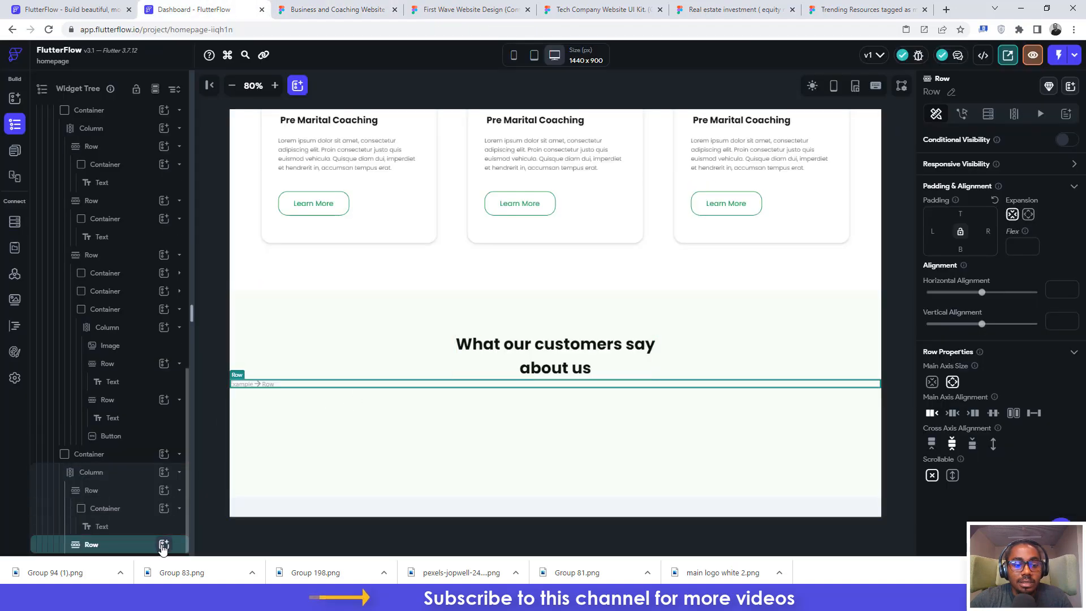
pyautogui.click(163, 544)
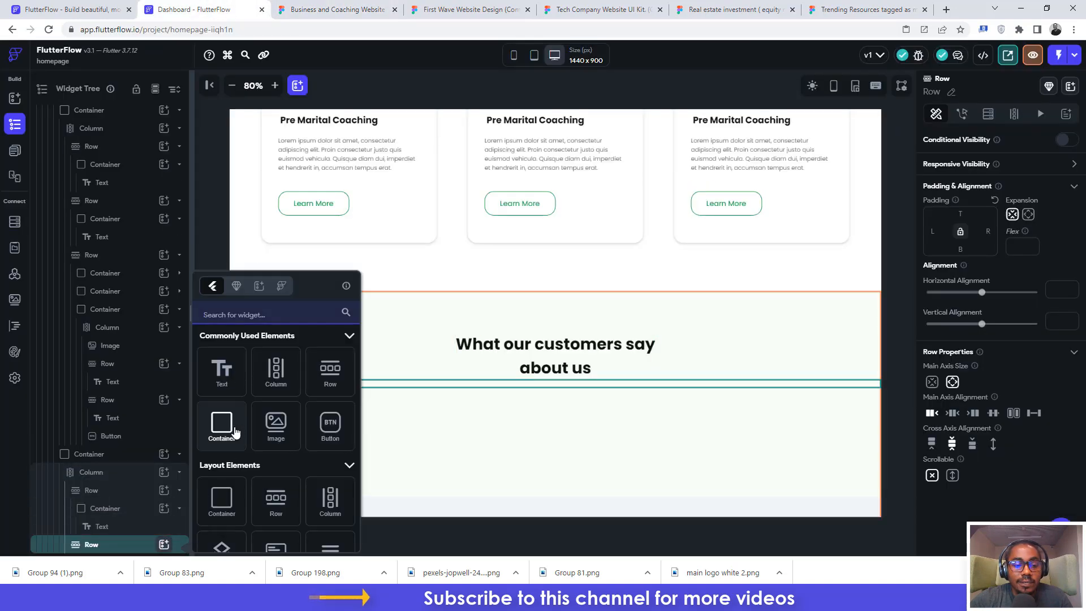
pyautogui.click(221, 424)
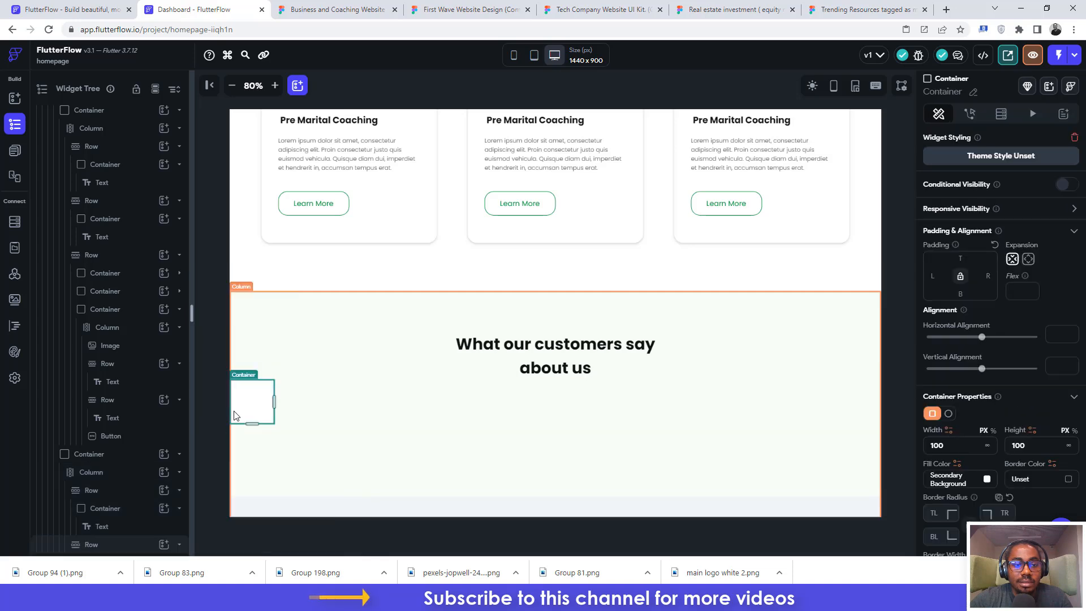
# Step: Inspect the first testimonial card's size in Figma and set the new FlutterFlow container to width 407 and height 223
pyautogui.click(337, 10)
pyautogui.click(347, 292)
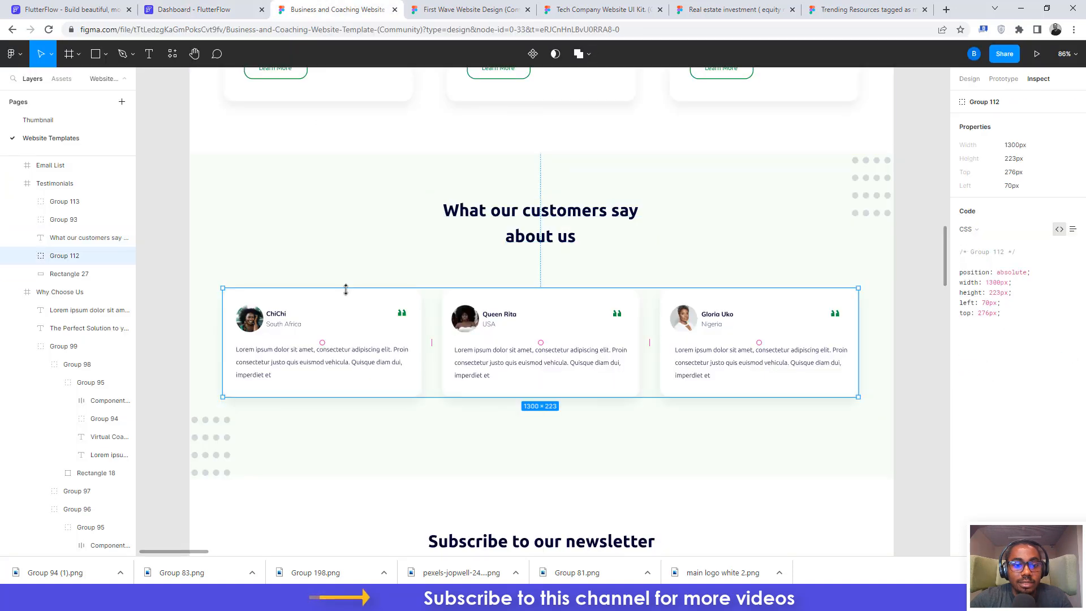
pyautogui.doubleClick(351, 304)
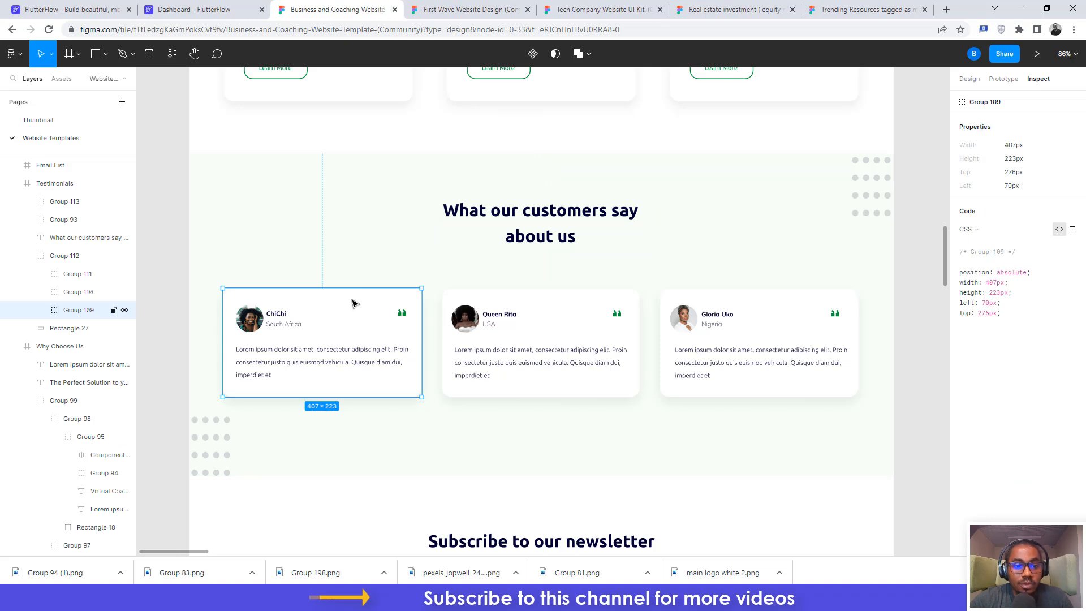
pyautogui.click(192, 10)
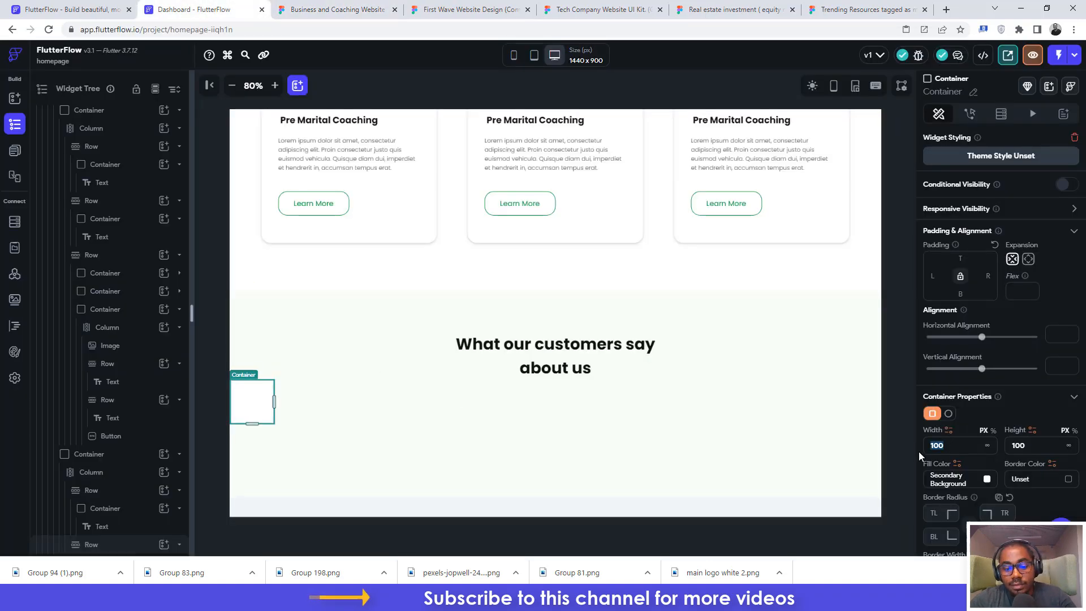
pyautogui.write('40')
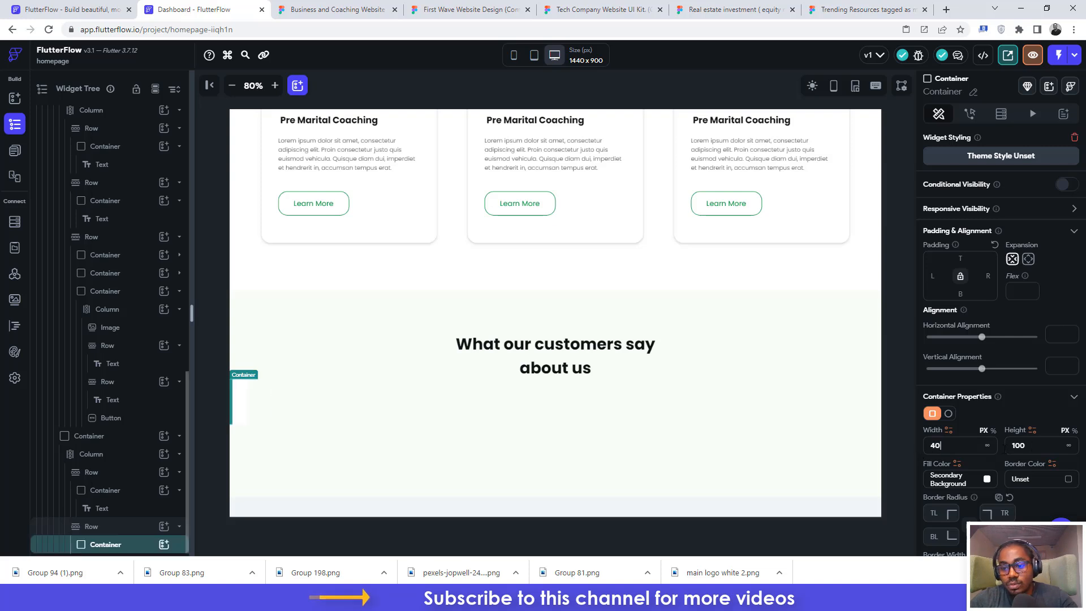
pyautogui.write('7')
pyautogui.press('Tab')
pyautogui.write('223')
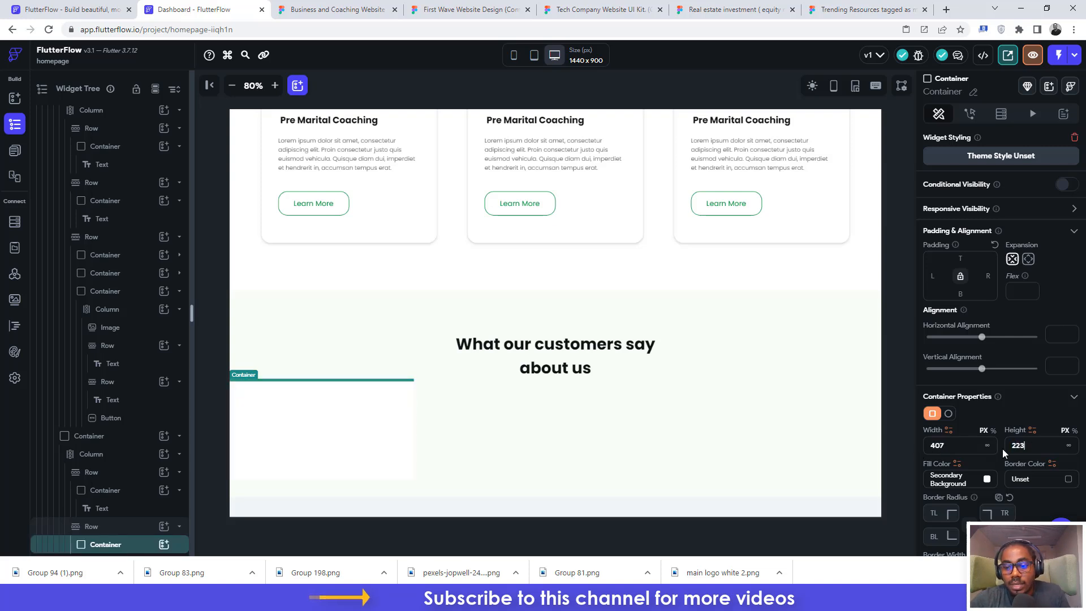
# Step: Inspect the first testimonial card's corner radius in Figma and set the FlutterFlow container's border radius to 20 on all corners
pyautogui.click(330, 10)
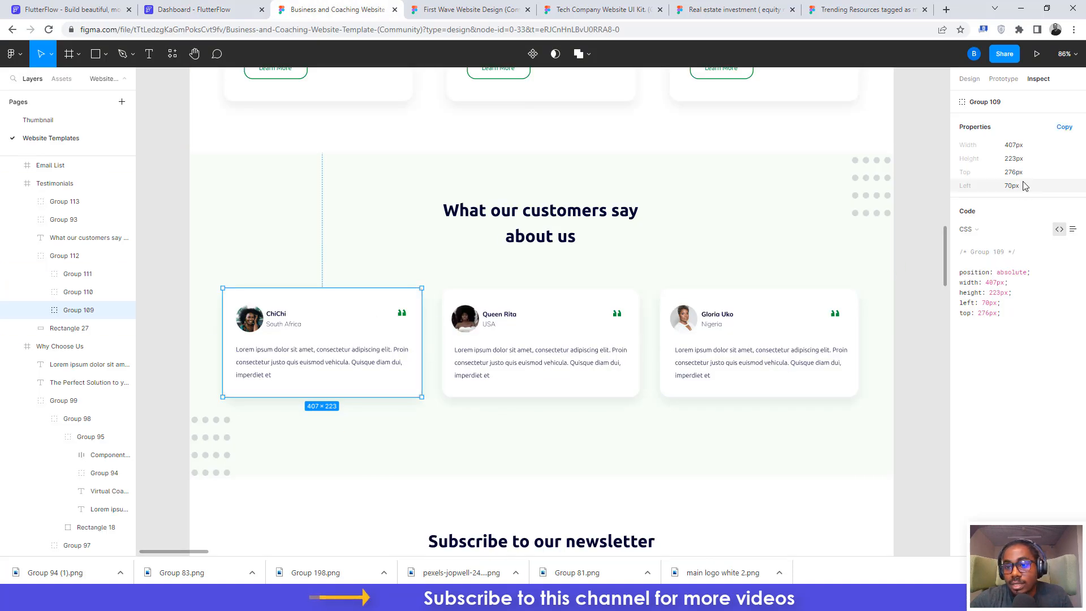
pyautogui.doubleClick(398, 301)
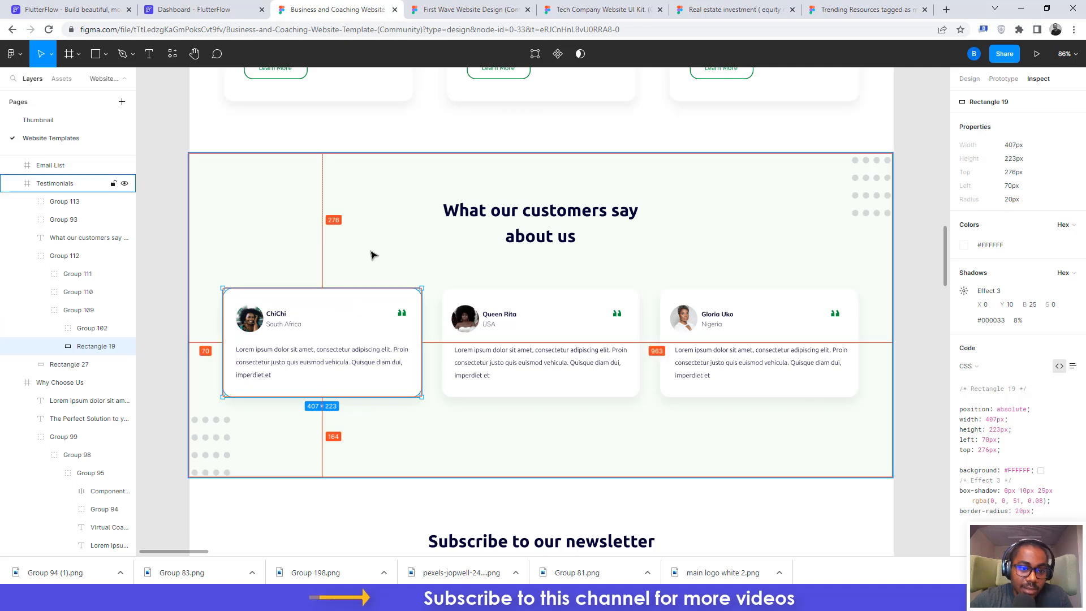
pyautogui.click(192, 9)
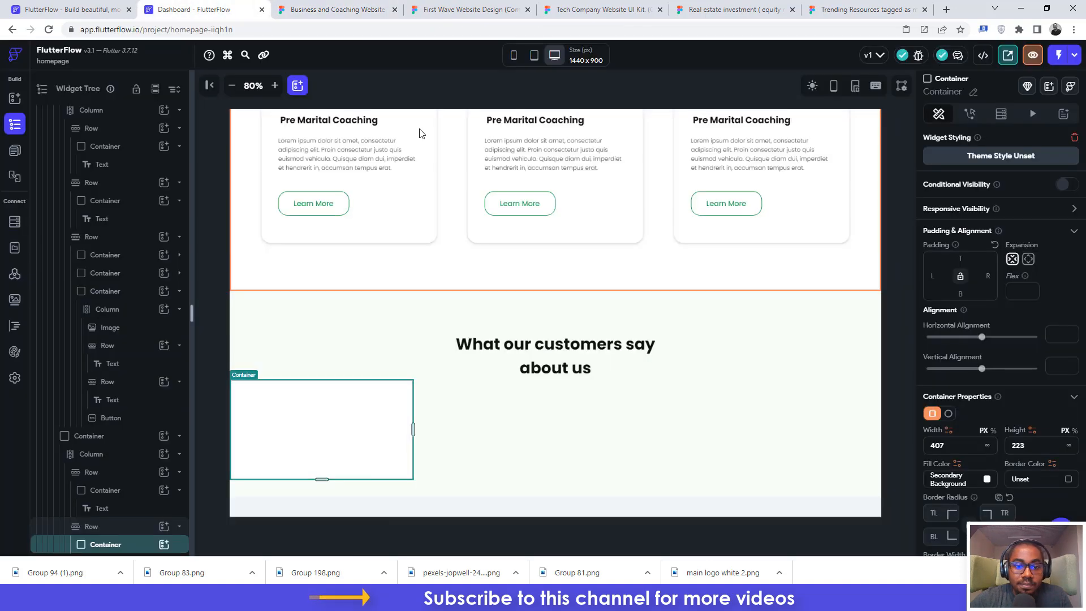
pyautogui.click(936, 512)
pyautogui.write('2')
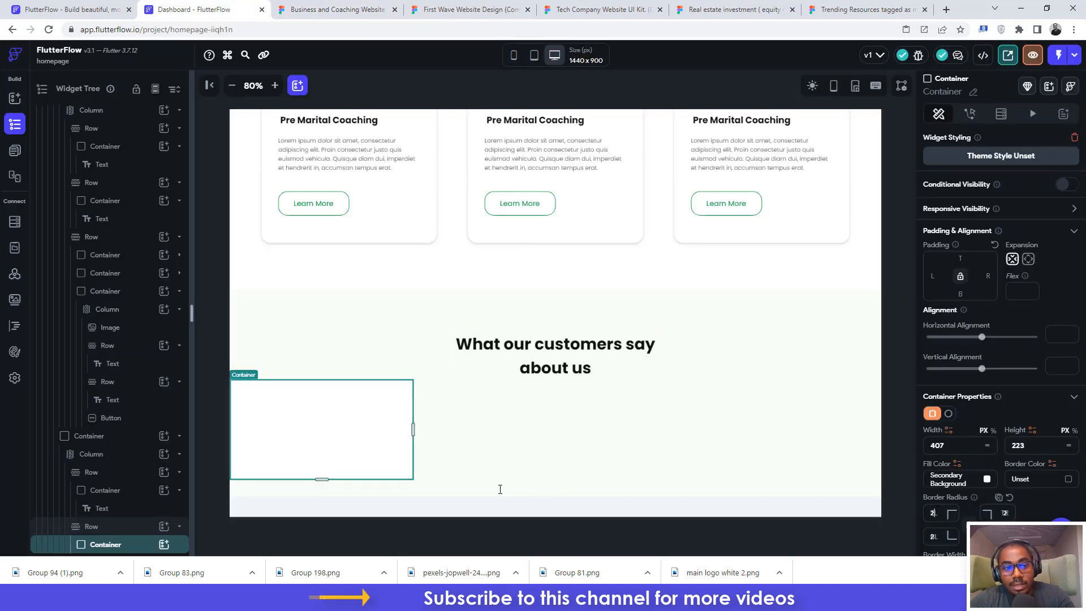
pyautogui.click(294, 8)
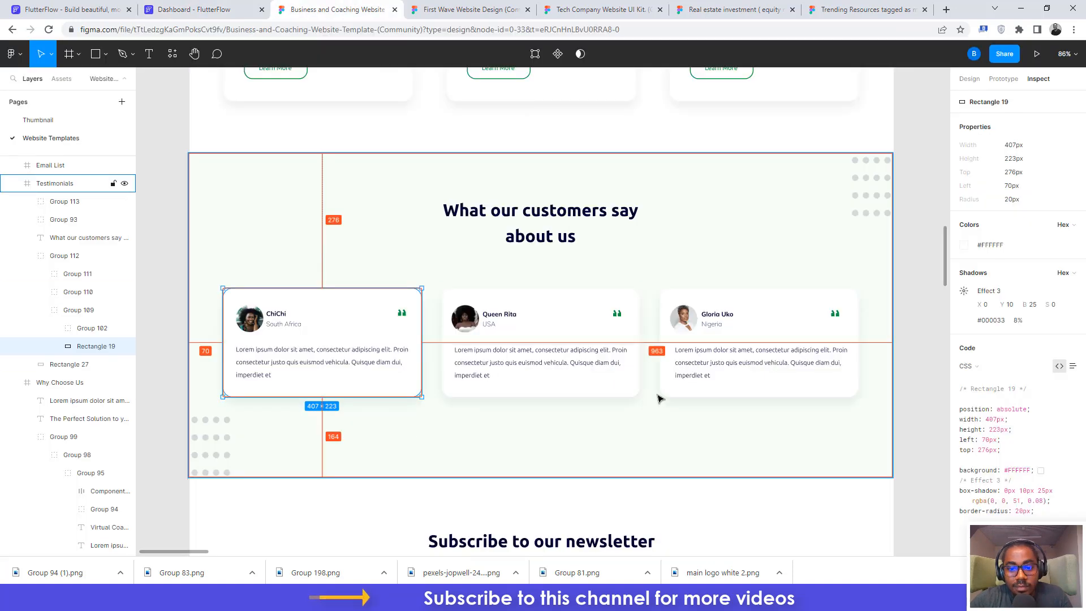
pyautogui.click(184, 8)
pyautogui.write('0')
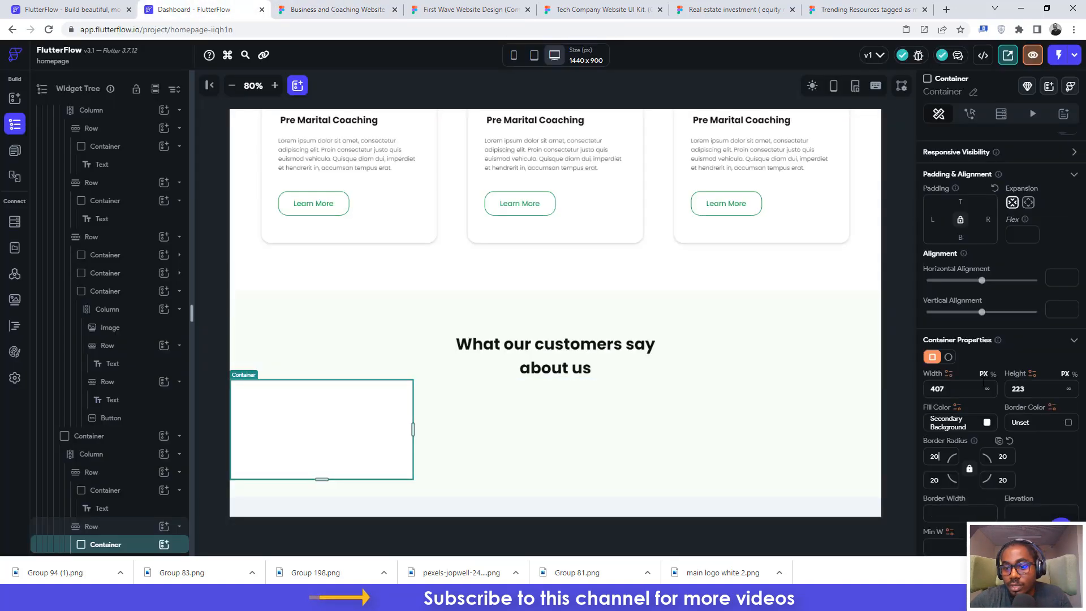
# Step: Turn on the box shadow for the testimonial card container and compare the card with the Figma design
pyautogui.scroll(-5, 981, 381)
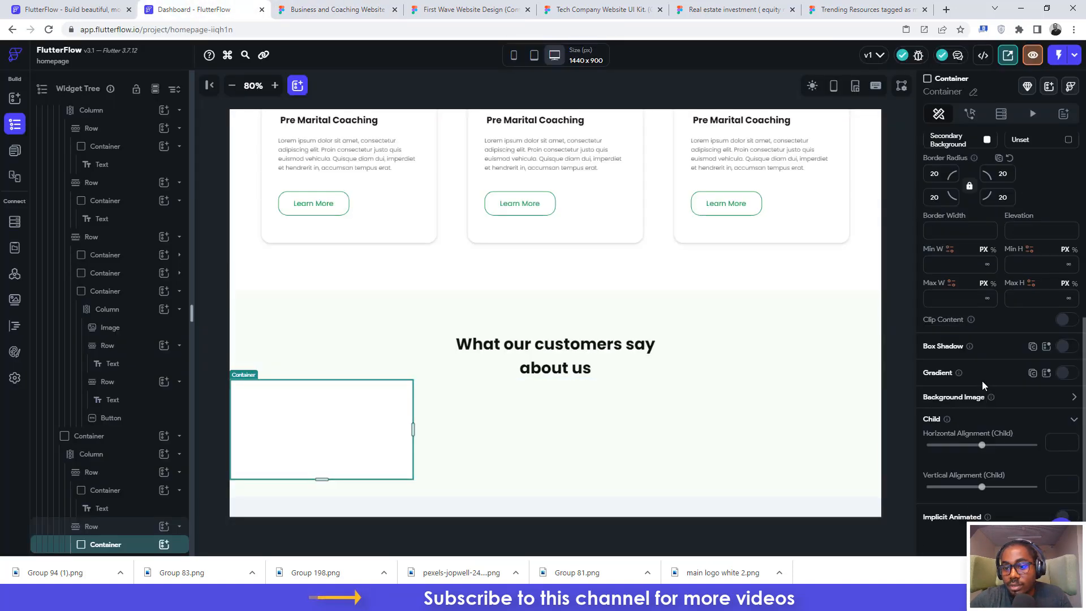
pyautogui.click(1070, 347)
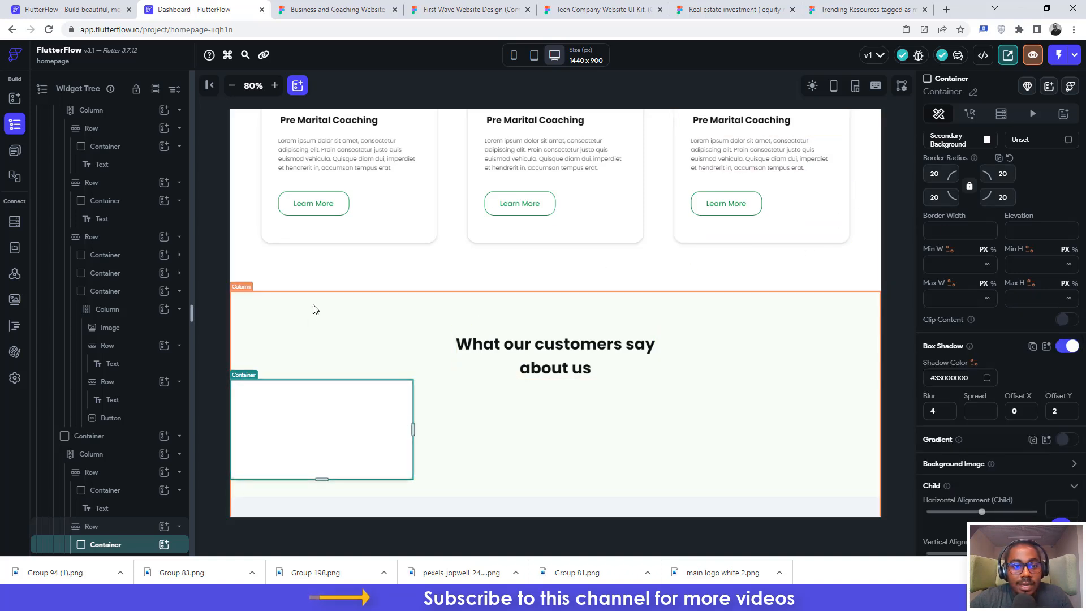
pyautogui.click(338, 9)
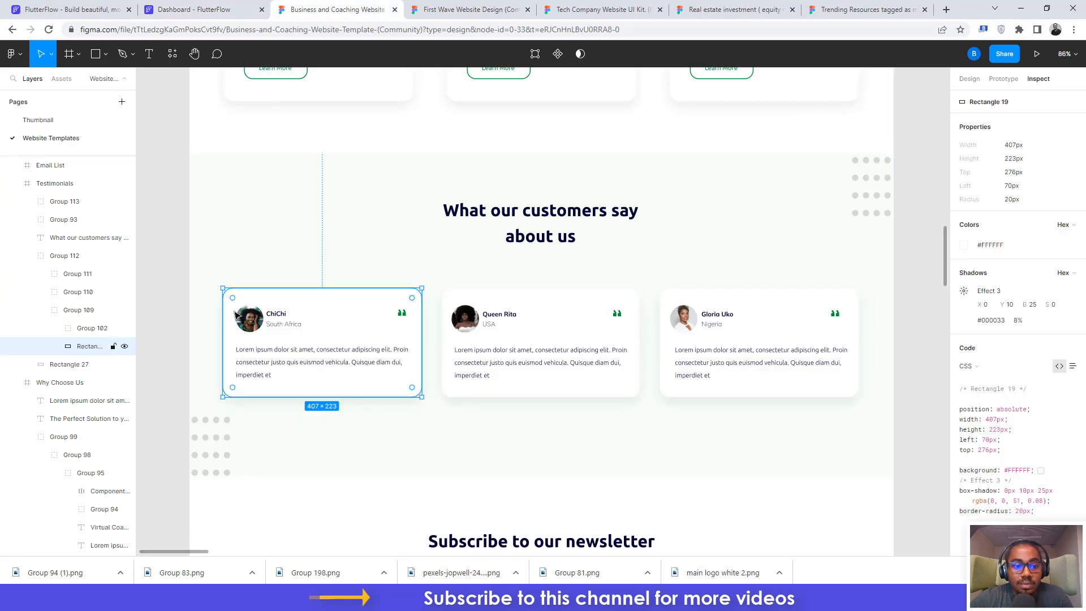
pyautogui.click(198, 9)
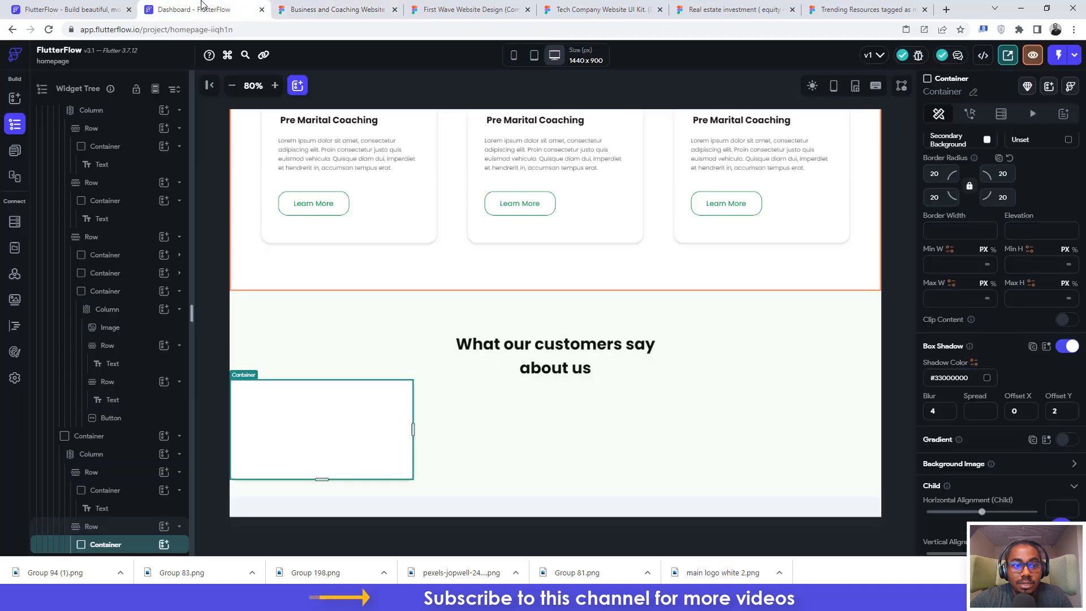
# Step: Add a column inside the testimonial card container and place a row in that column
pyautogui.click(163, 545)
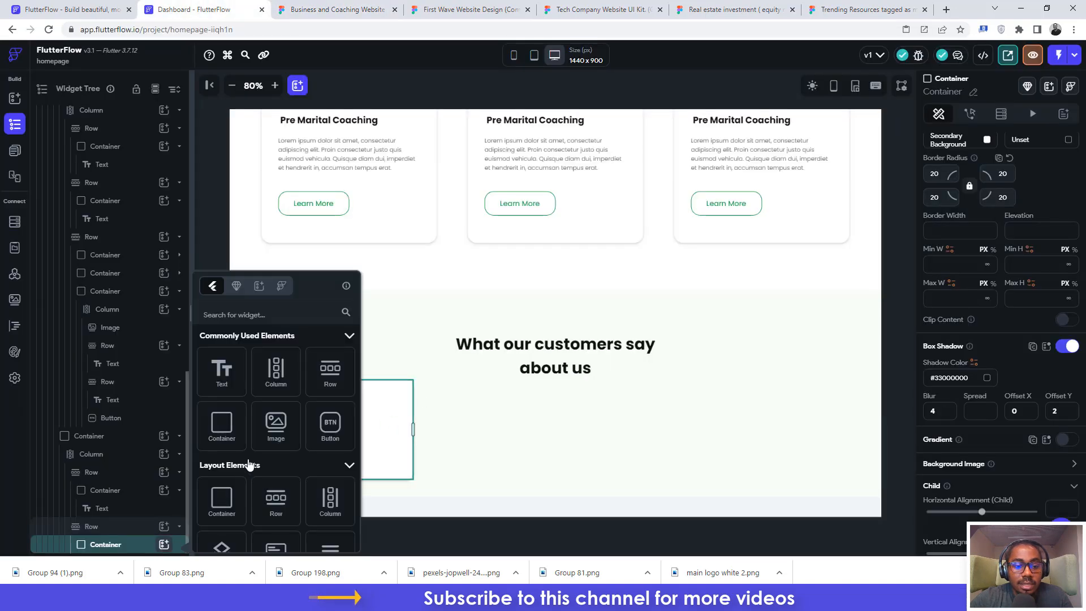
pyautogui.click(273, 373)
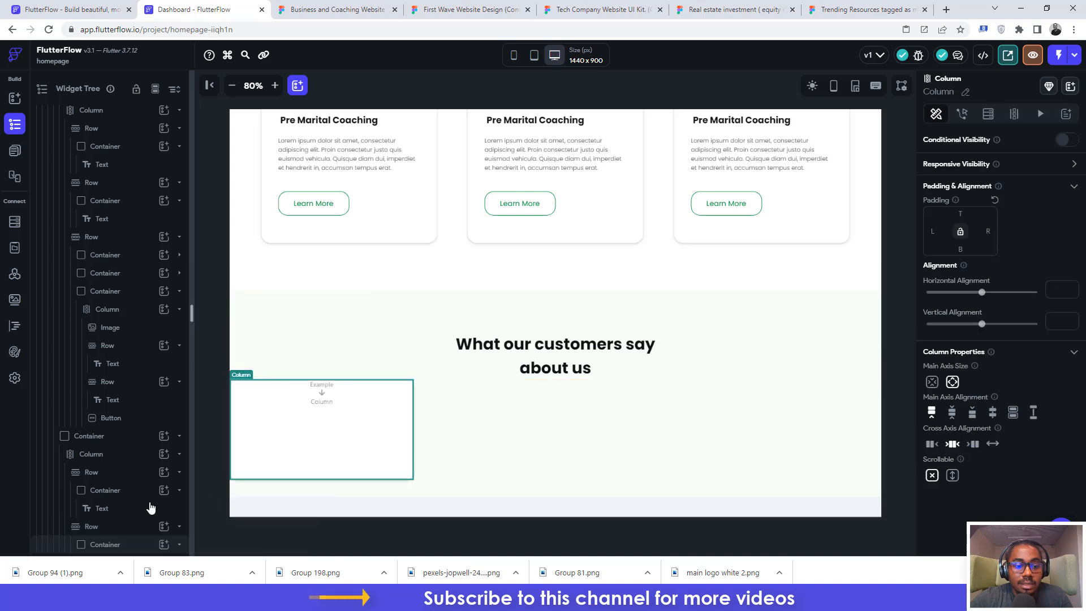
pyautogui.scroll(-1, 151, 515)
pyautogui.click(164, 544)
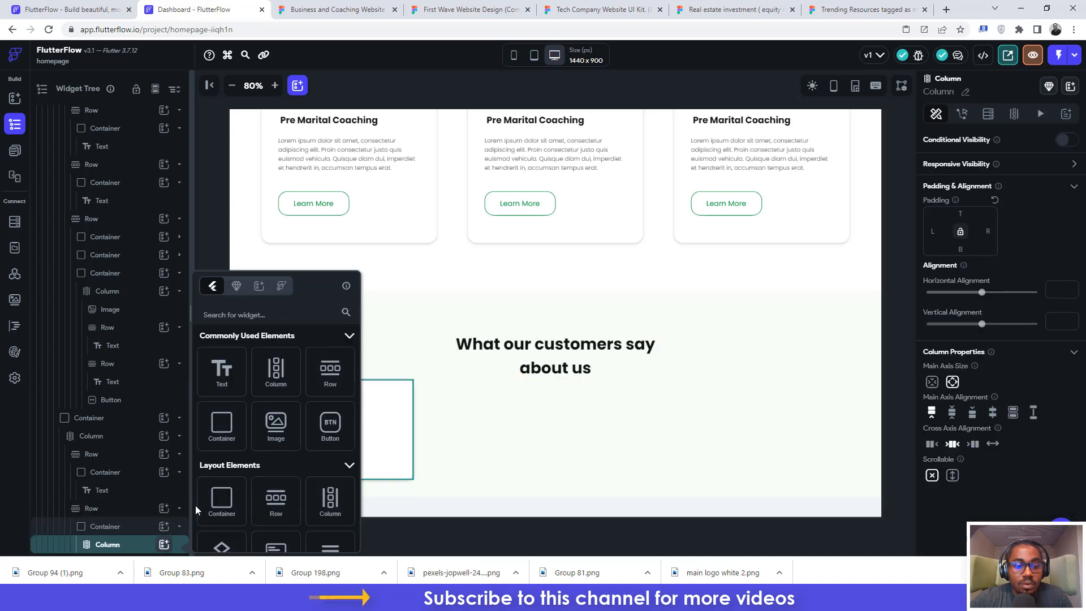
pyautogui.click(331, 370)
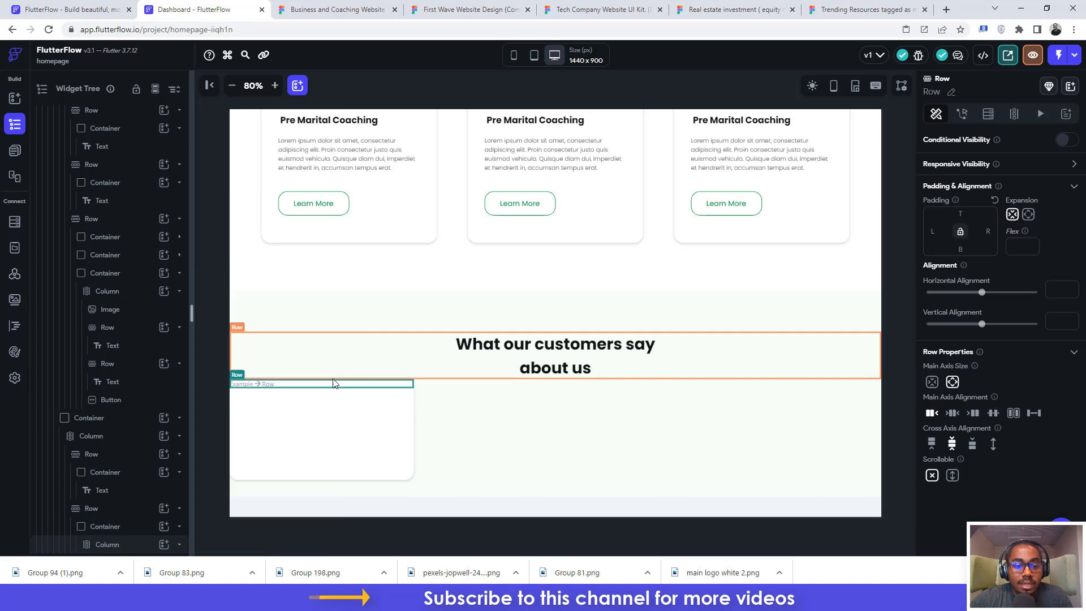
# Step: Switch to Figma, select the first testimonial's round avatar image and export it as a 1x PNG
pyautogui.click(308, 10)
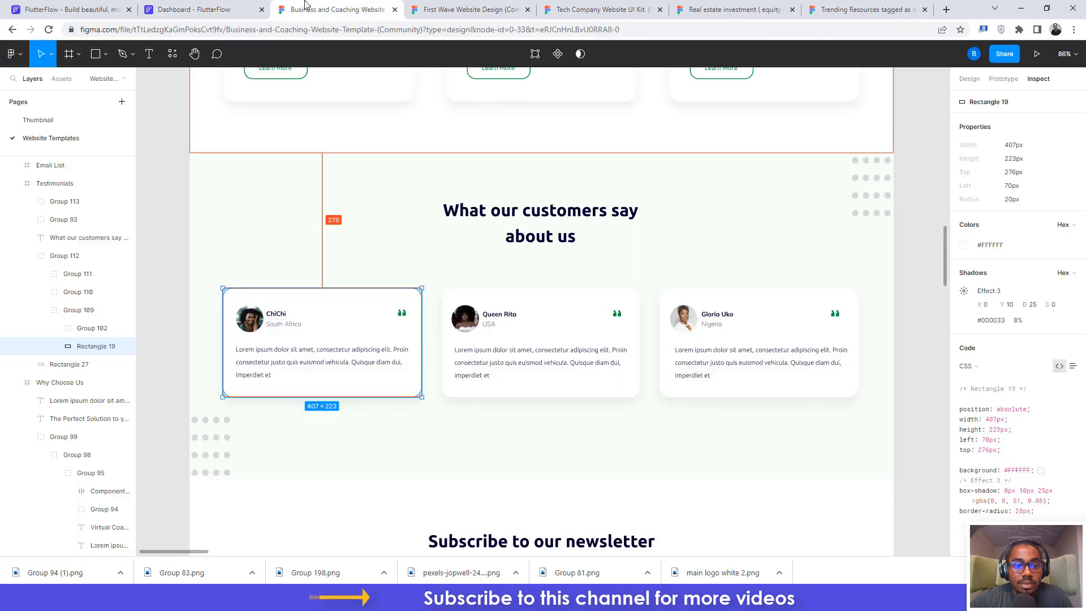
pyautogui.click(253, 320)
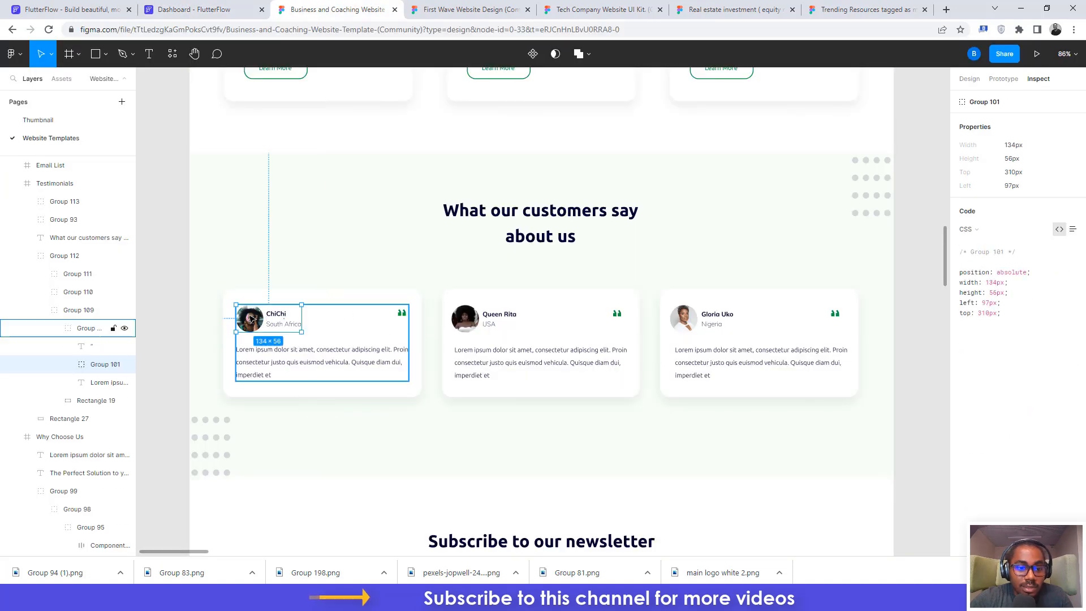
pyautogui.doubleClick(253, 319)
pyautogui.doubleClick(250, 316)
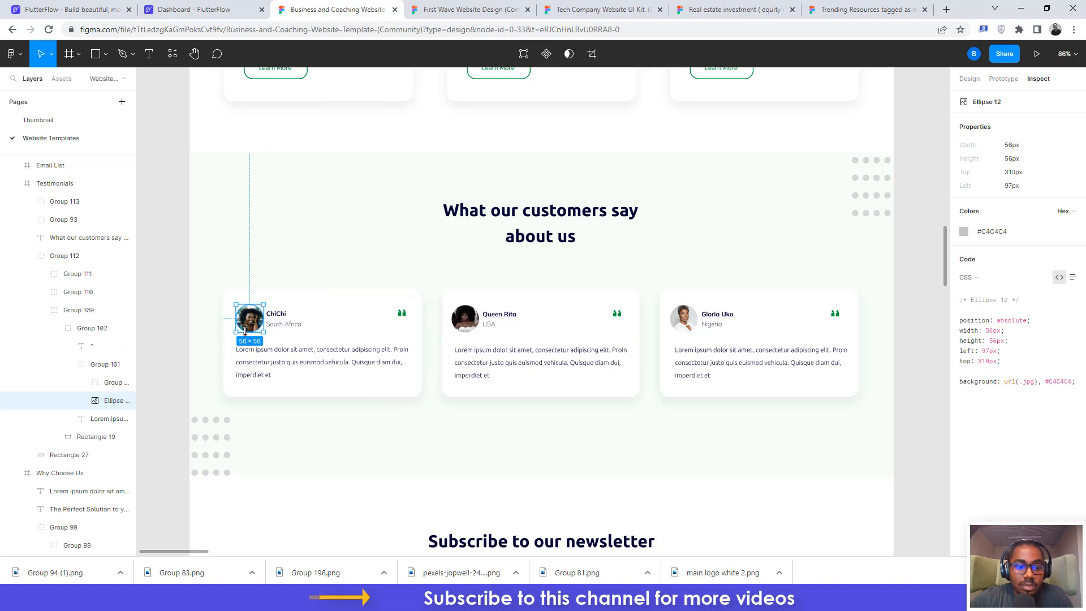
pyautogui.click(975, 81)
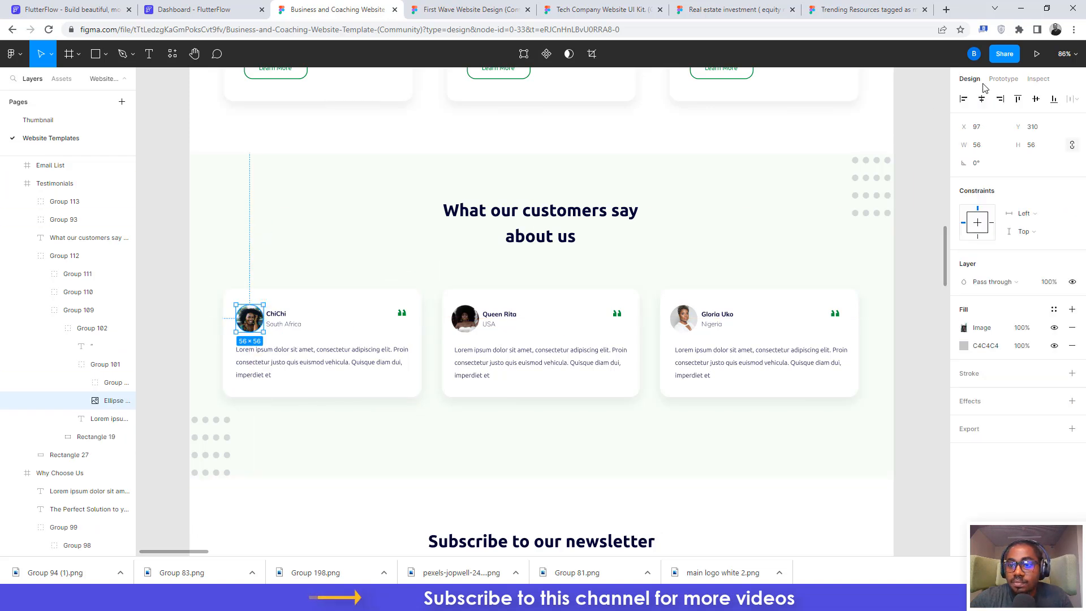
pyautogui.click(1071, 428)
pyautogui.click(1016, 471)
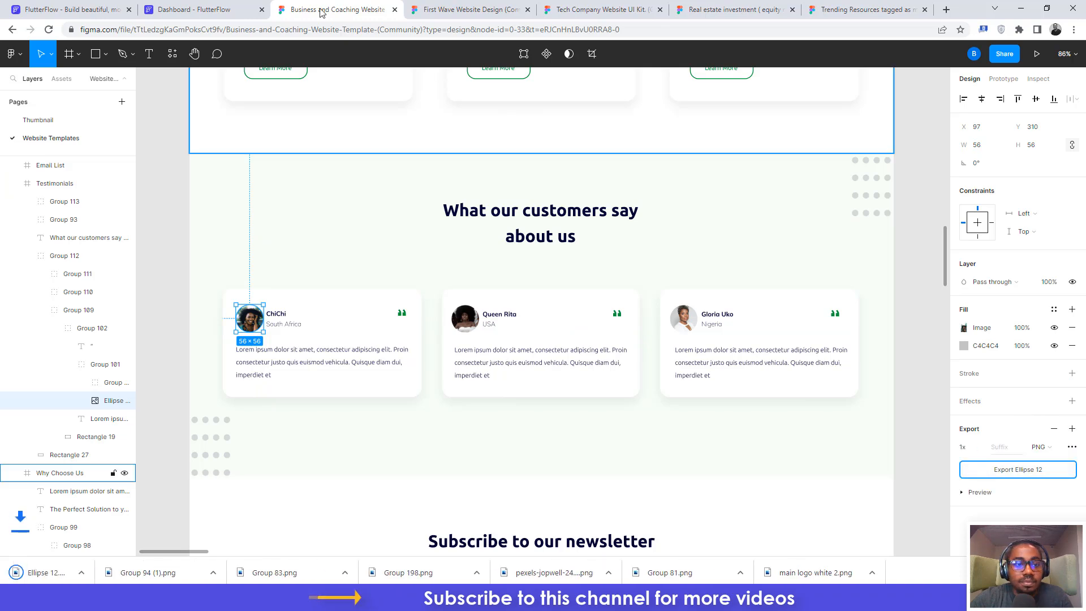
# Step: Back in FlutterFlow, add an image to the card's row and set its width and height to 56
pyautogui.click(192, 10)
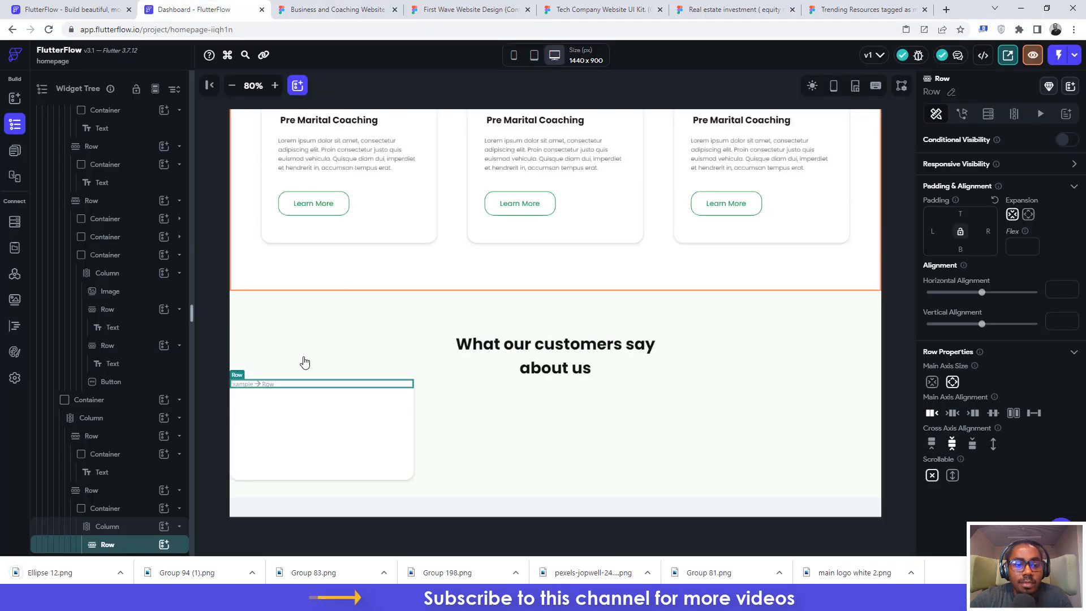
pyautogui.click(164, 545)
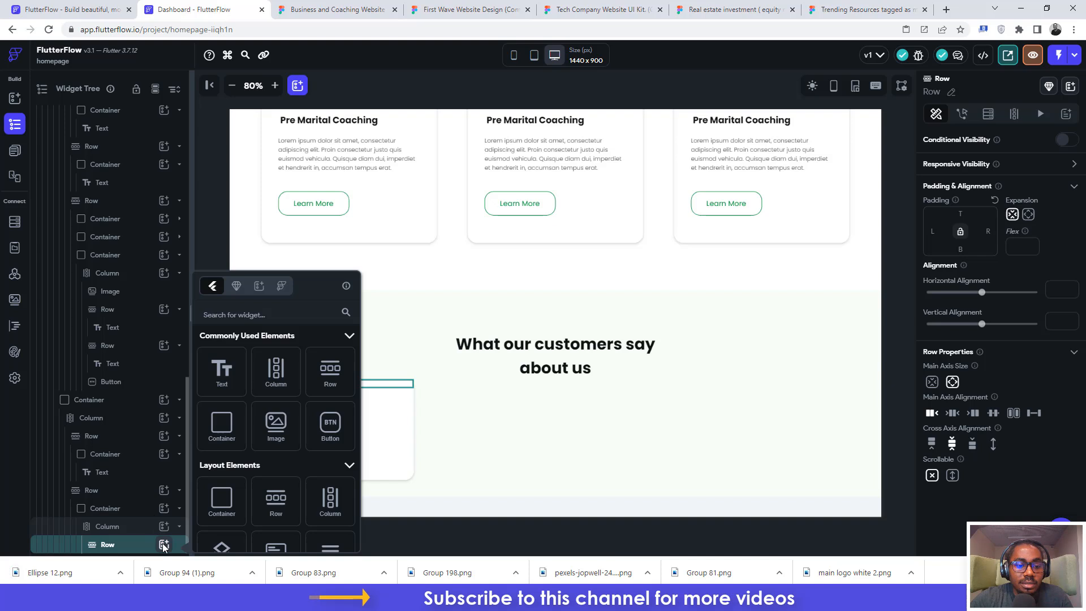
pyautogui.click(268, 427)
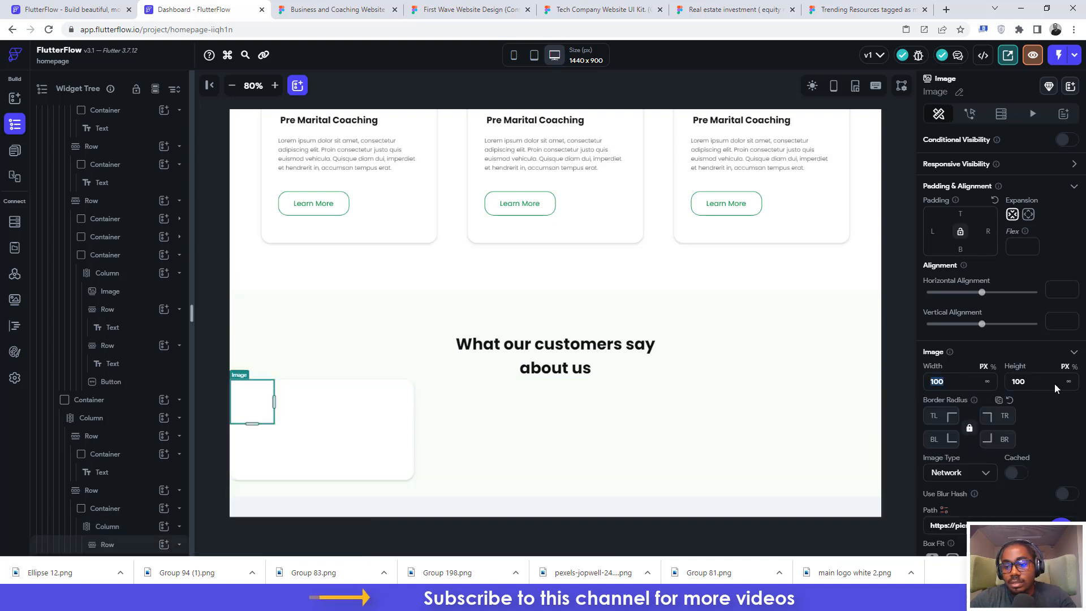
pyautogui.write('56')
pyautogui.press('Tab')
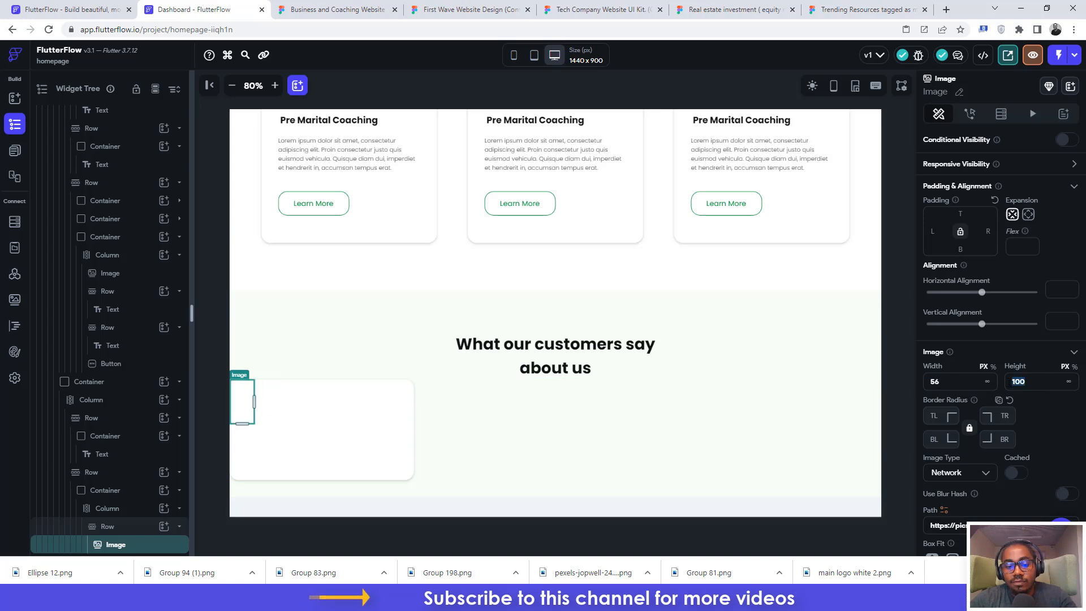
pyautogui.write('56')
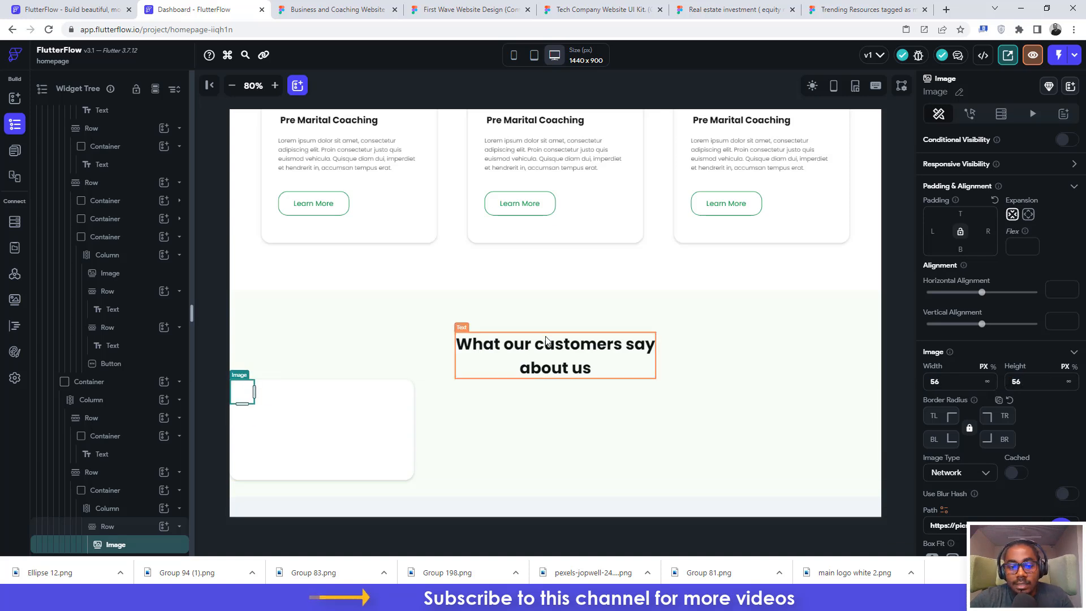
# Step: Change the card image's type to Asset and upload Ellipse 12.png from the Downloads folder
pyautogui.scroll(-2, 973, 396)
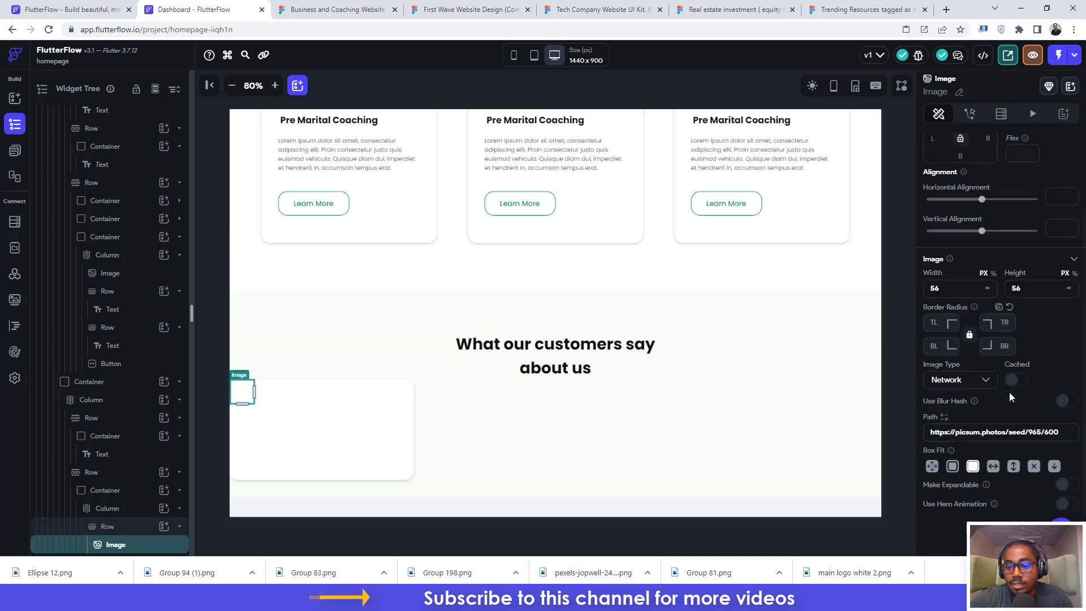
pyautogui.click(970, 380)
pyautogui.click(954, 405)
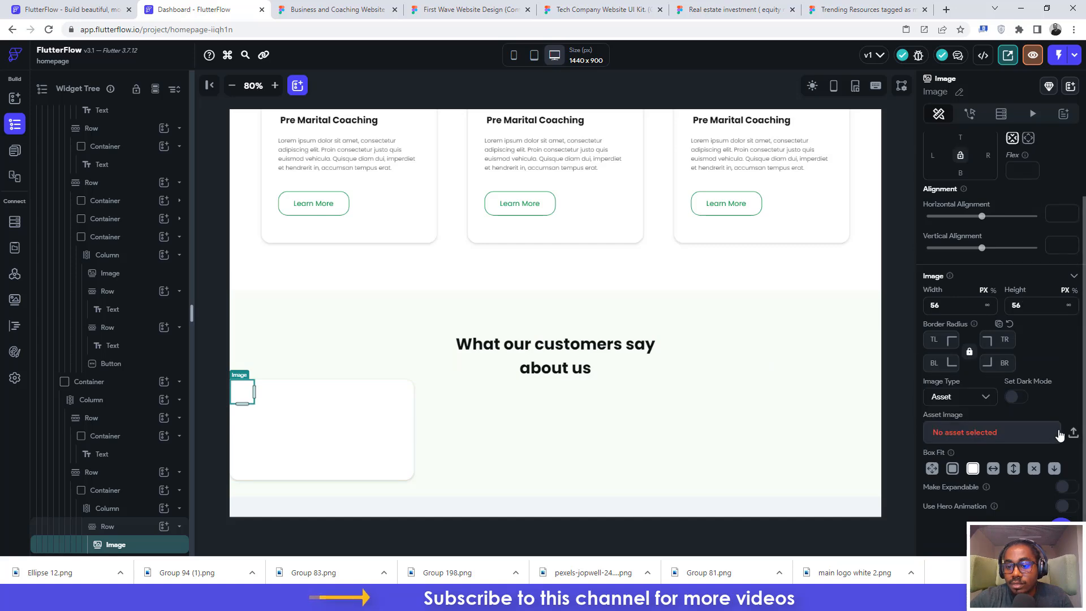
pyautogui.click(1072, 433)
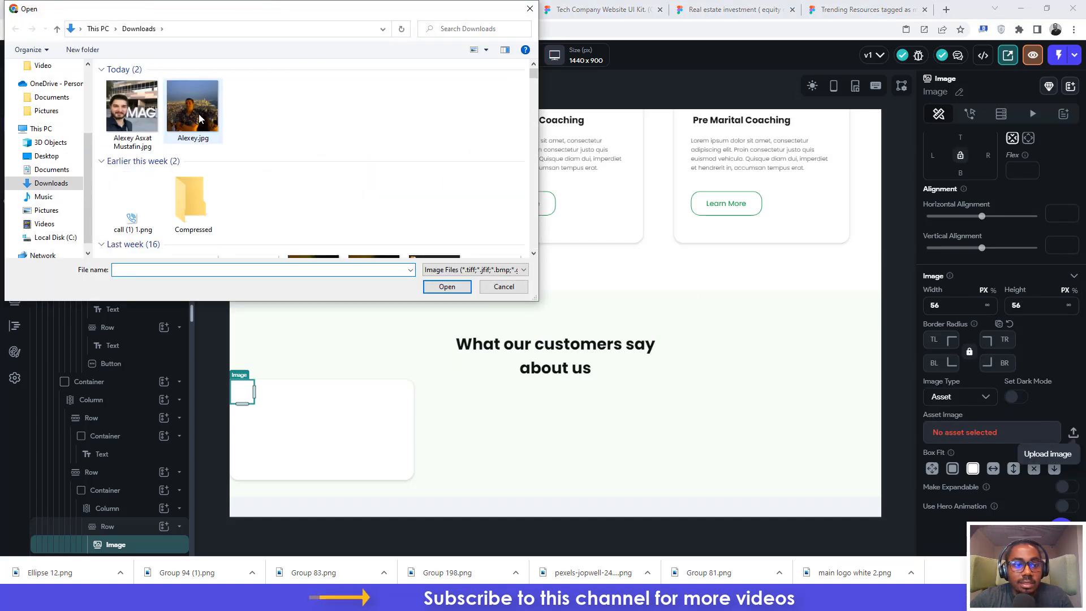
pyautogui.click(120, 109)
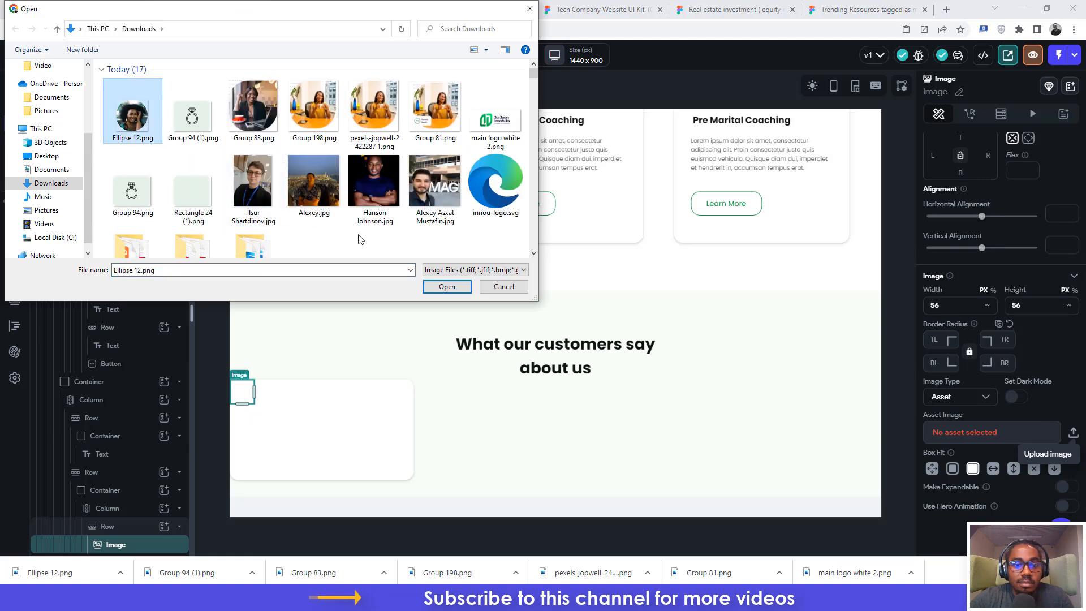
pyautogui.click(444, 287)
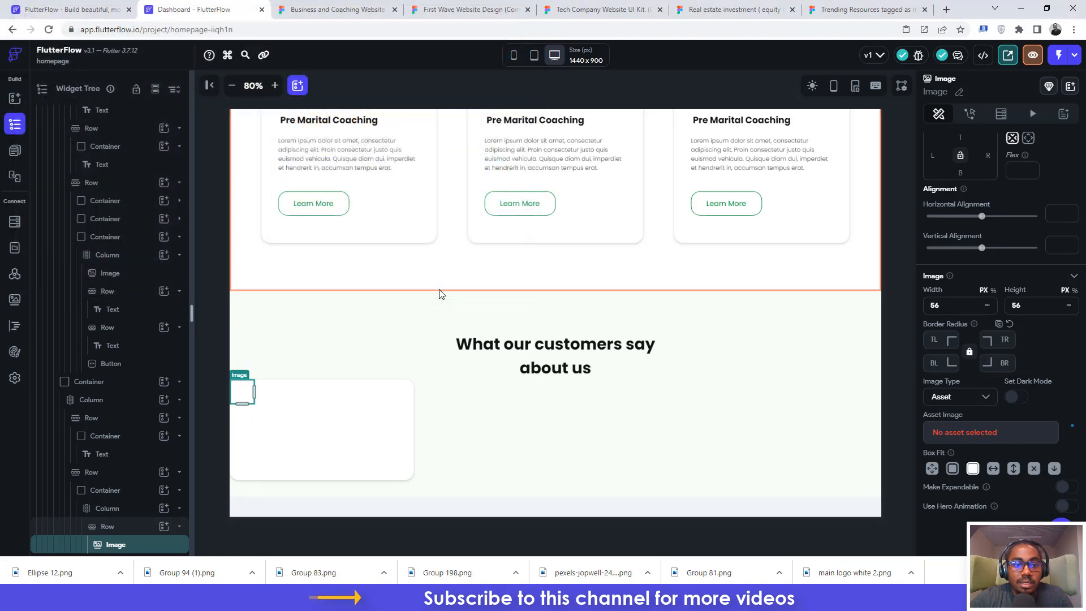
# Step: Select the customer name text in Figma's first testimonial card and inspect its typography and color
pyautogui.click(310, 7)
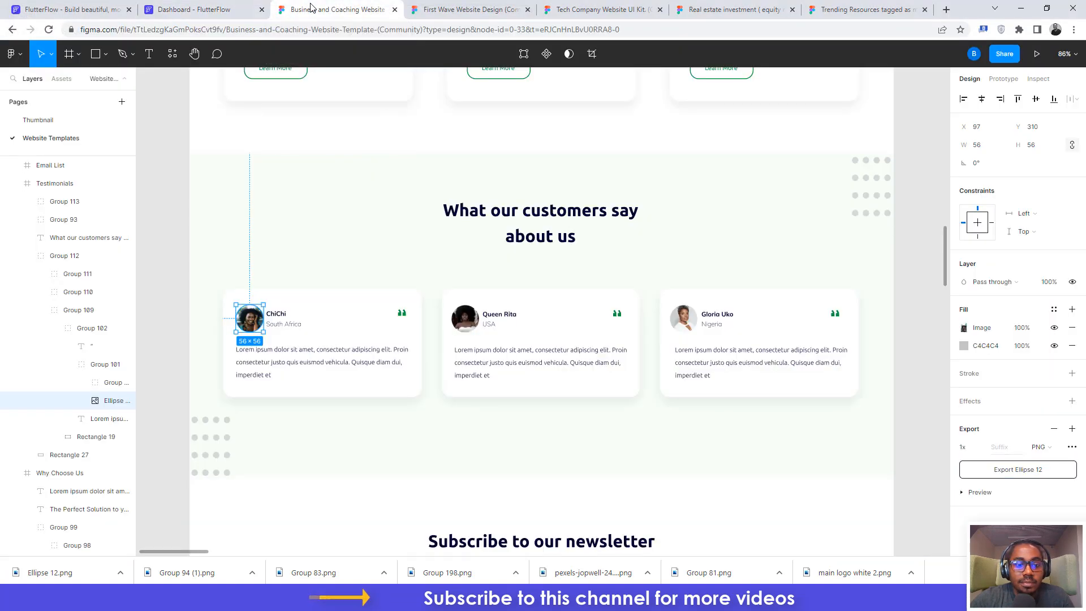
pyautogui.click(281, 318)
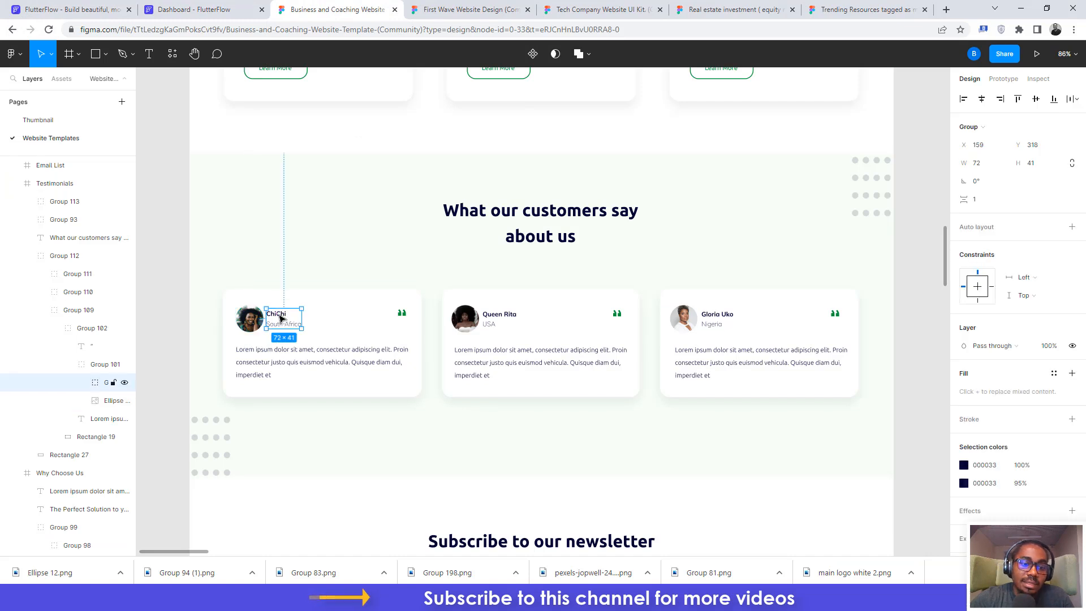
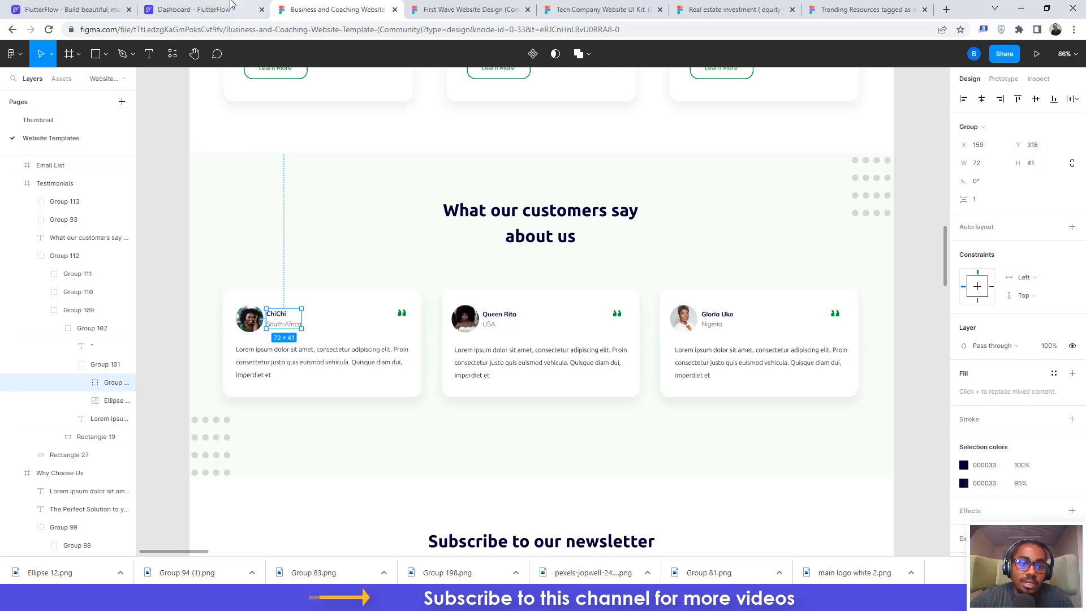
pyautogui.doubleClick(281, 316)
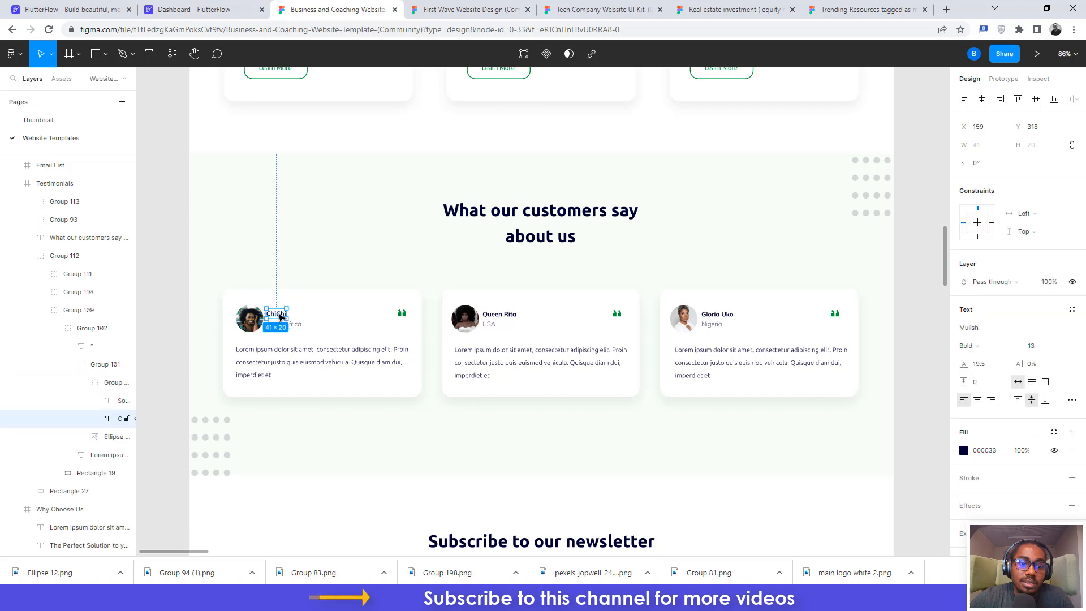
pyautogui.doubleClick(281, 316)
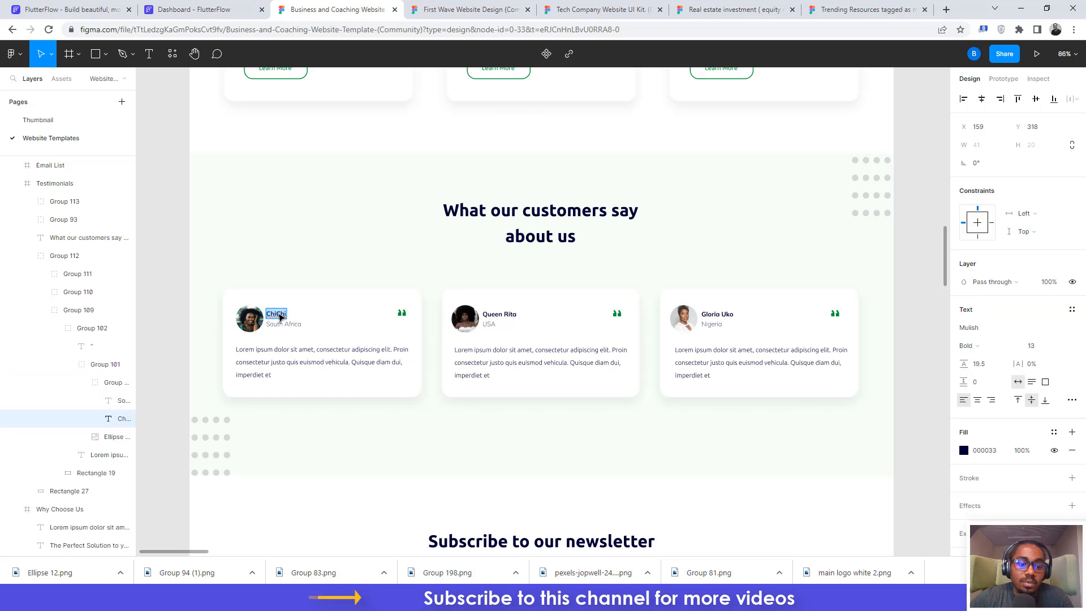
pyautogui.click(1038, 78)
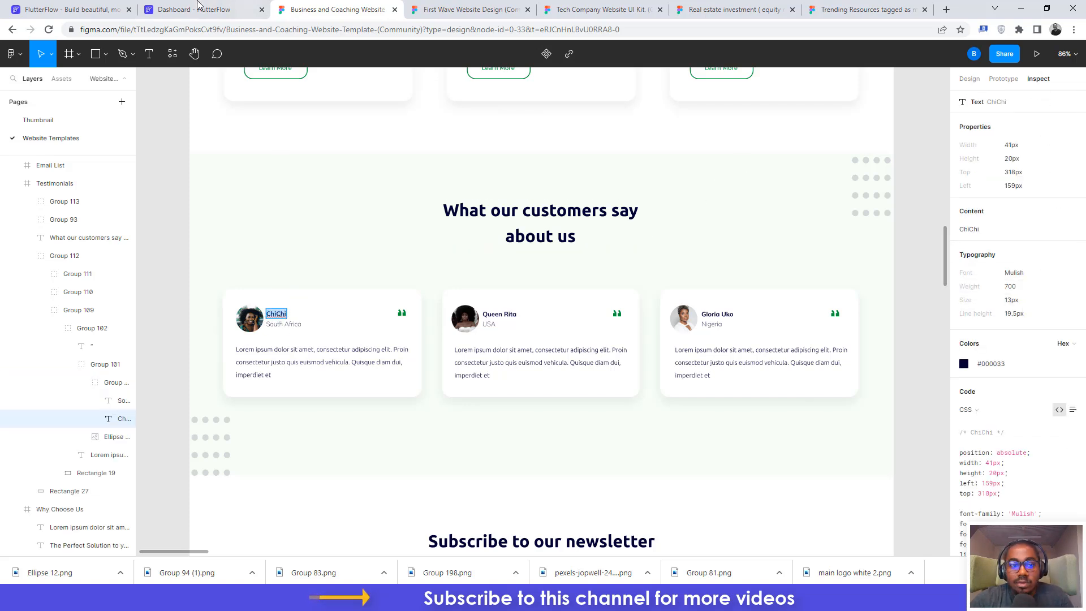
# Step: Back in FlutterFlow, add a column beside the card's avatar image, with a row inside it that holds a text widget
pyautogui.click(193, 9)
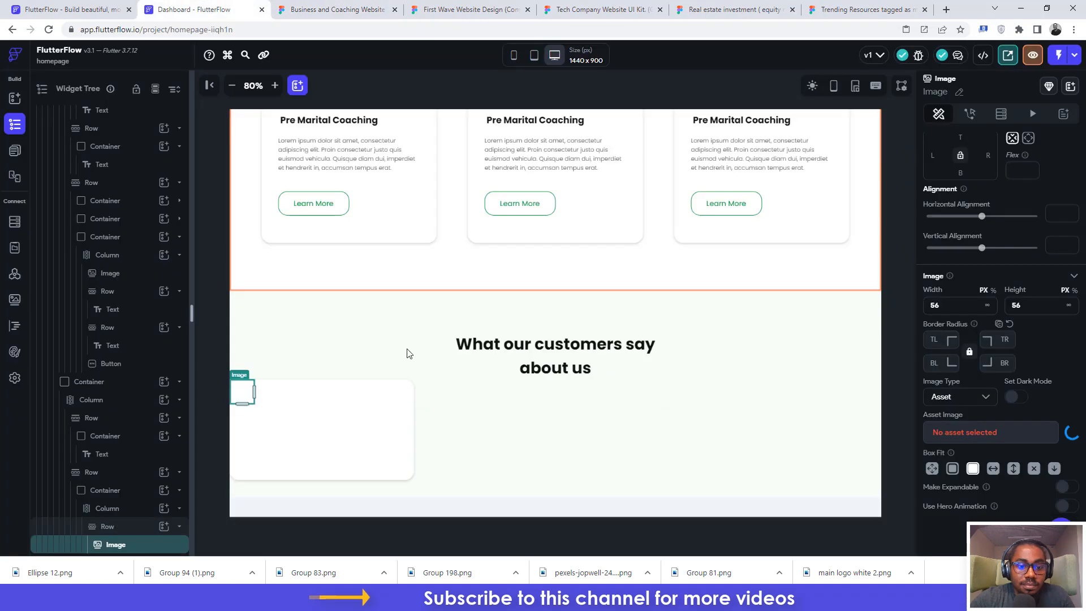
pyautogui.click(272, 399)
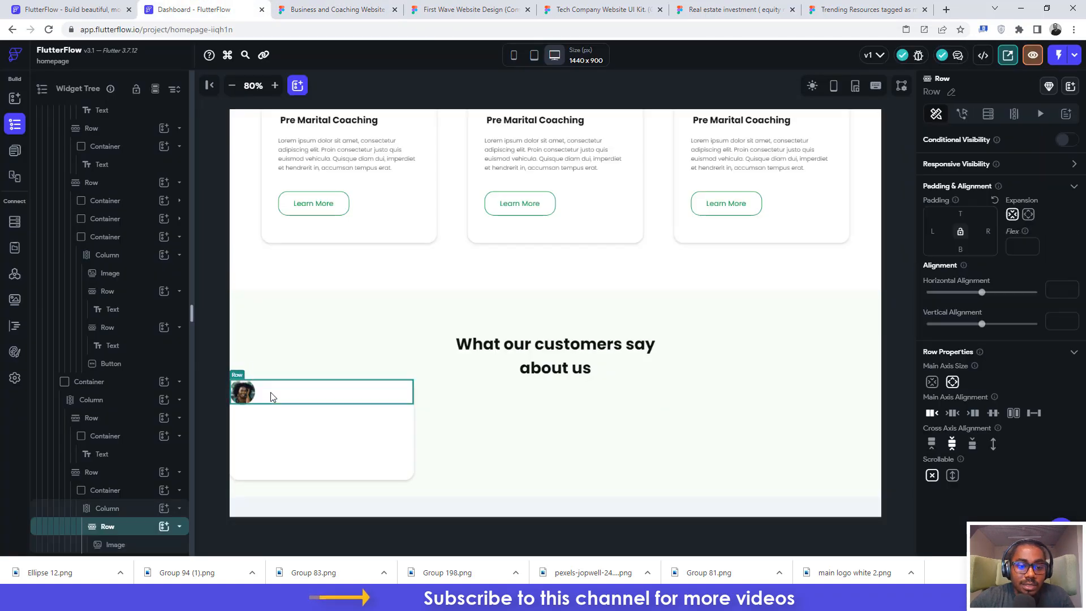
pyautogui.click(164, 527)
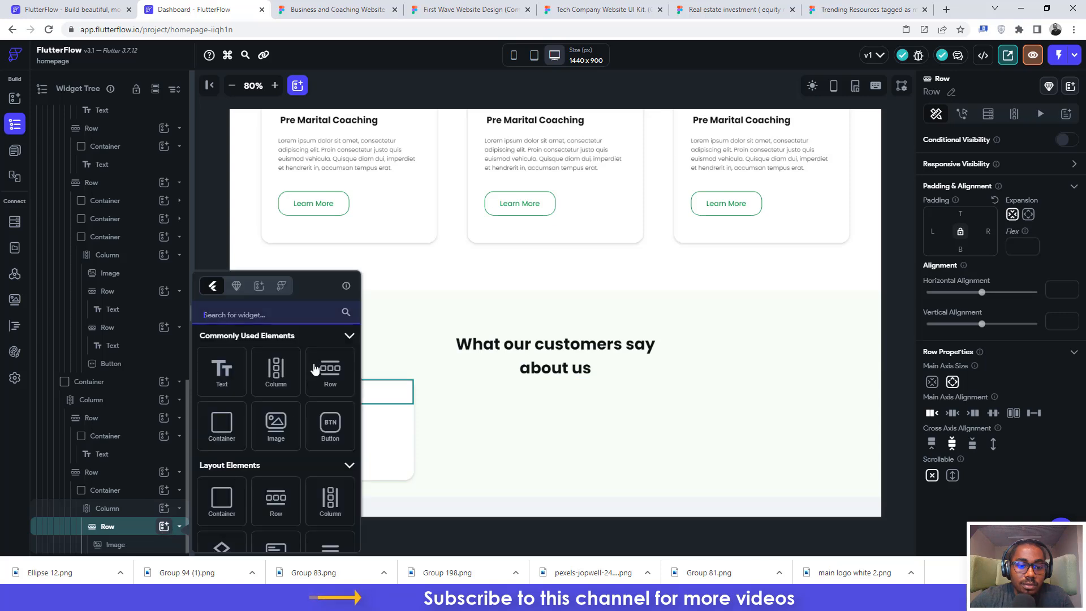
pyautogui.click(276, 374)
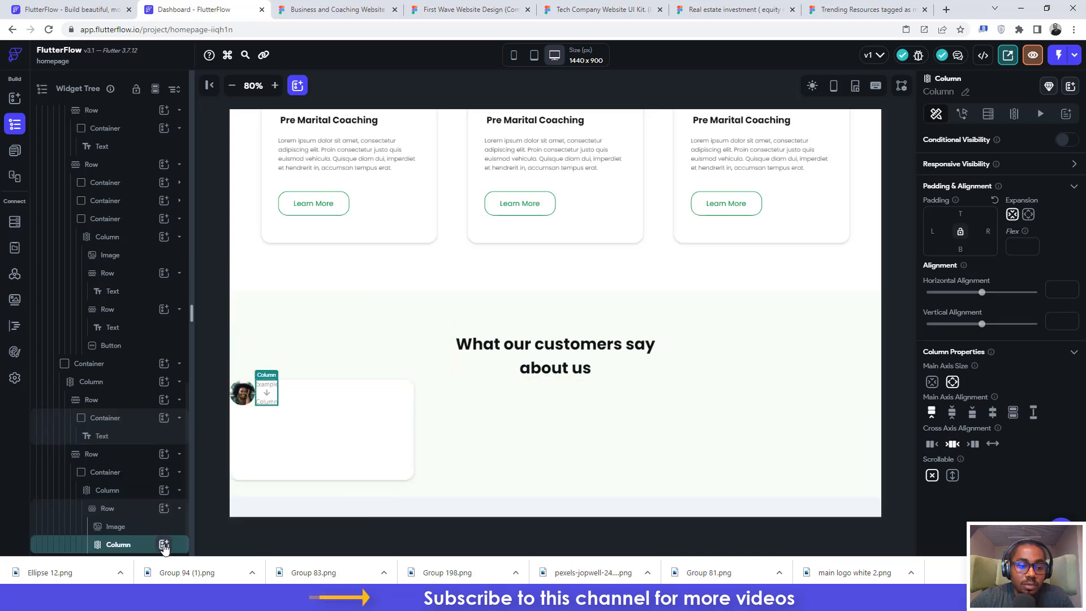
pyautogui.click(164, 544)
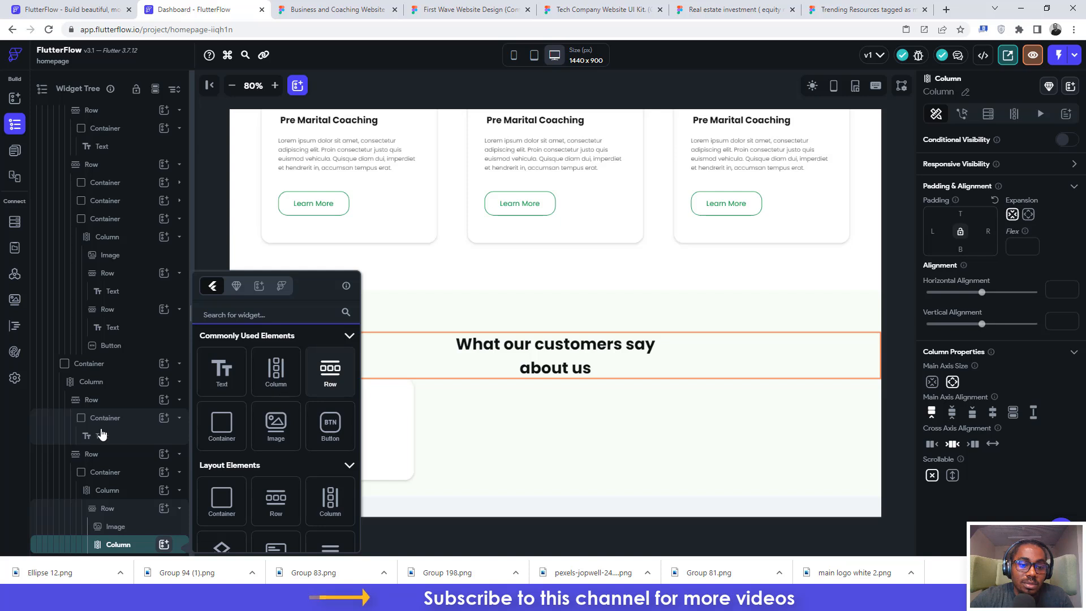
pyautogui.click(331, 377)
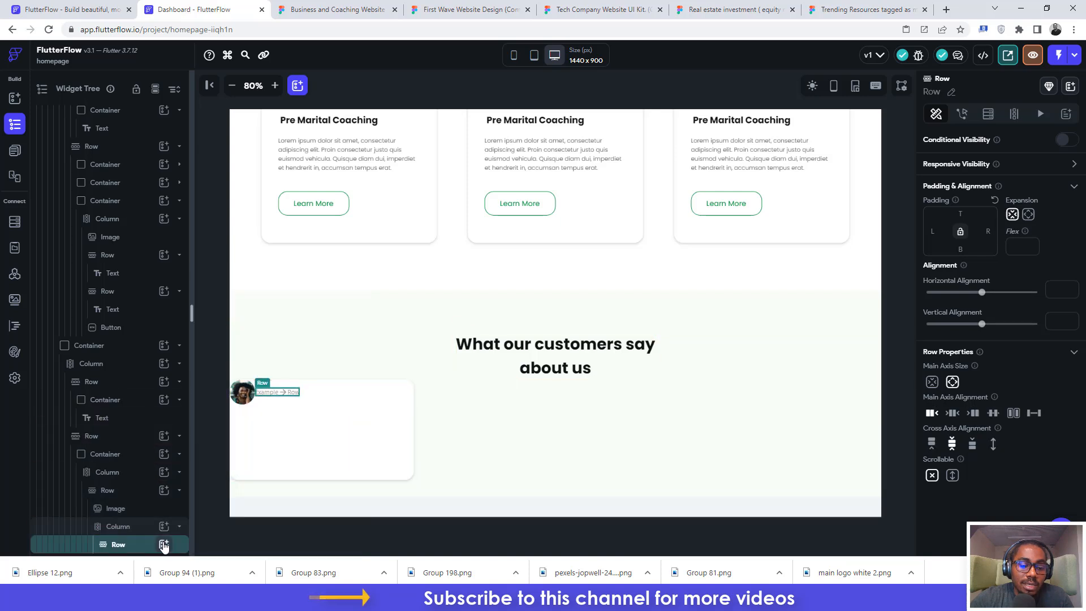
pyautogui.click(164, 544)
pyautogui.click(224, 372)
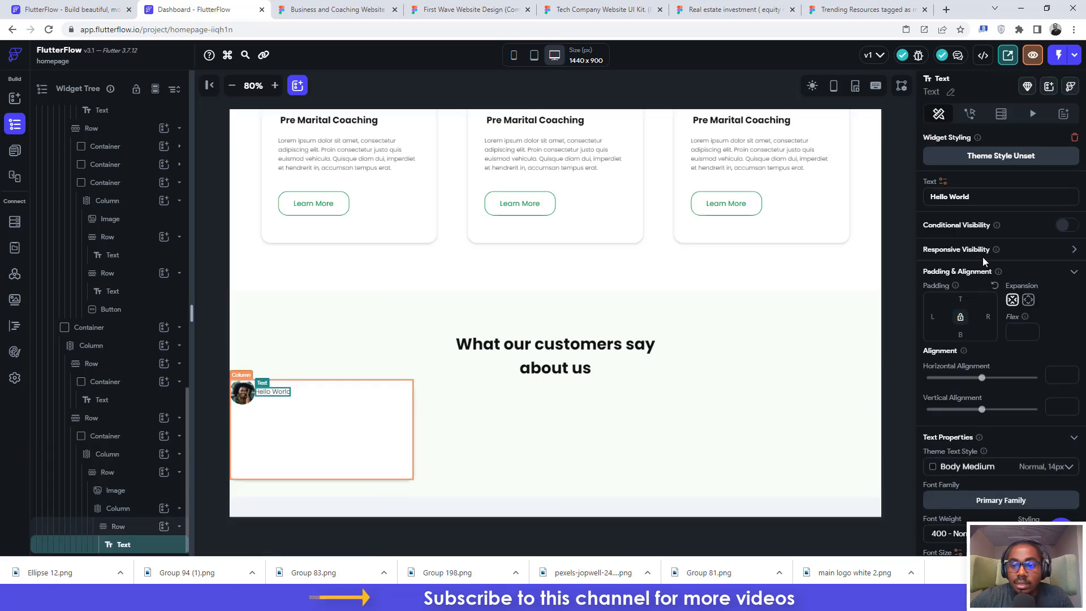
# Step: Set the new text to the customer's name, with font weight 700 - Bold and font size 13
pyautogui.tripleClick(992, 198)
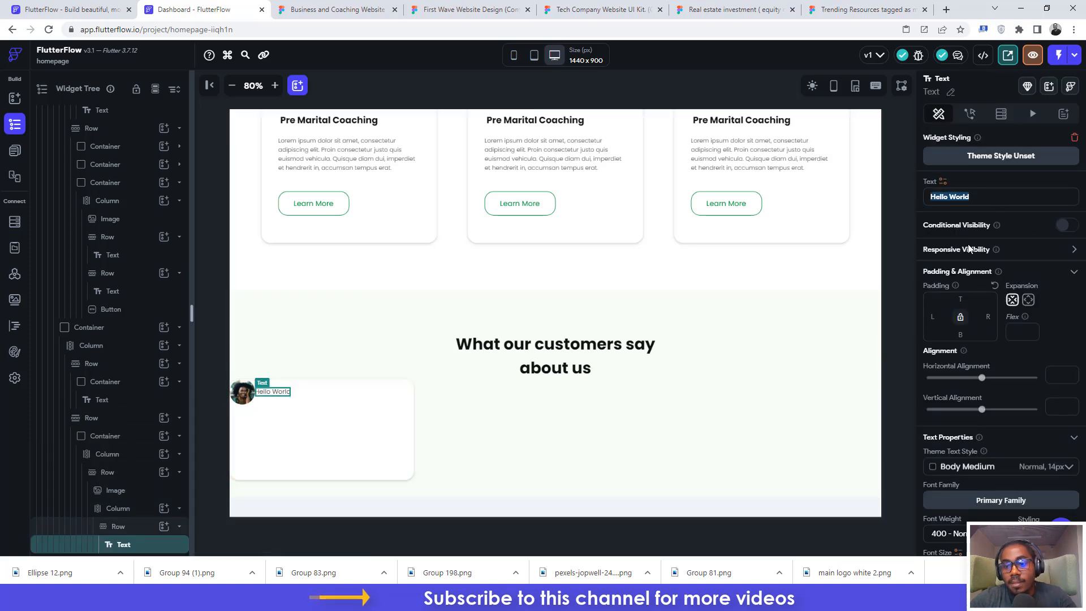
pyautogui.write('ChiChi')
pyautogui.scroll(-3, 974, 371)
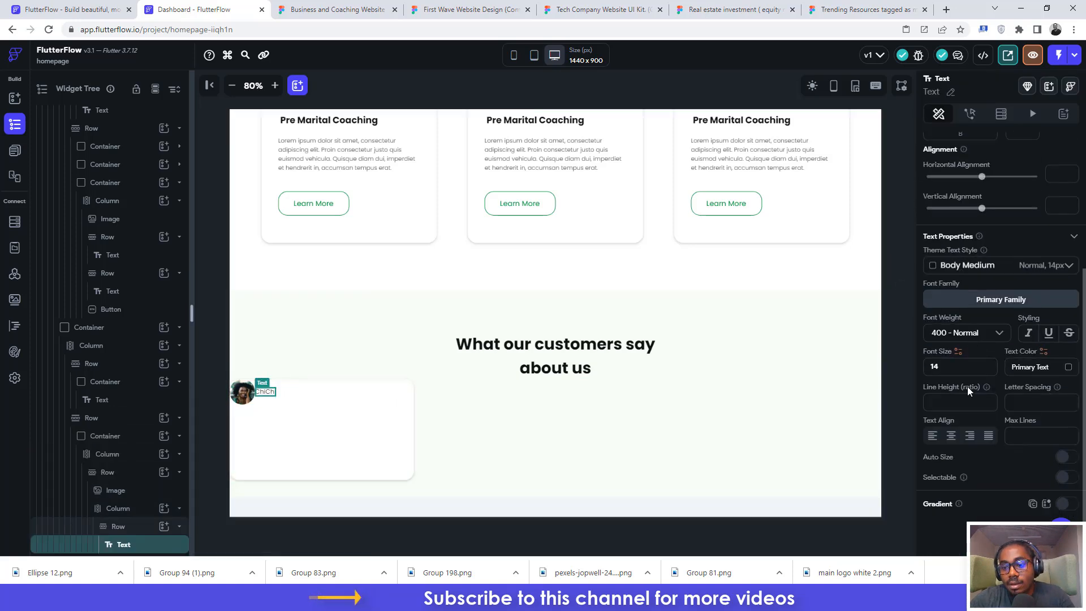
pyautogui.click(955, 334)
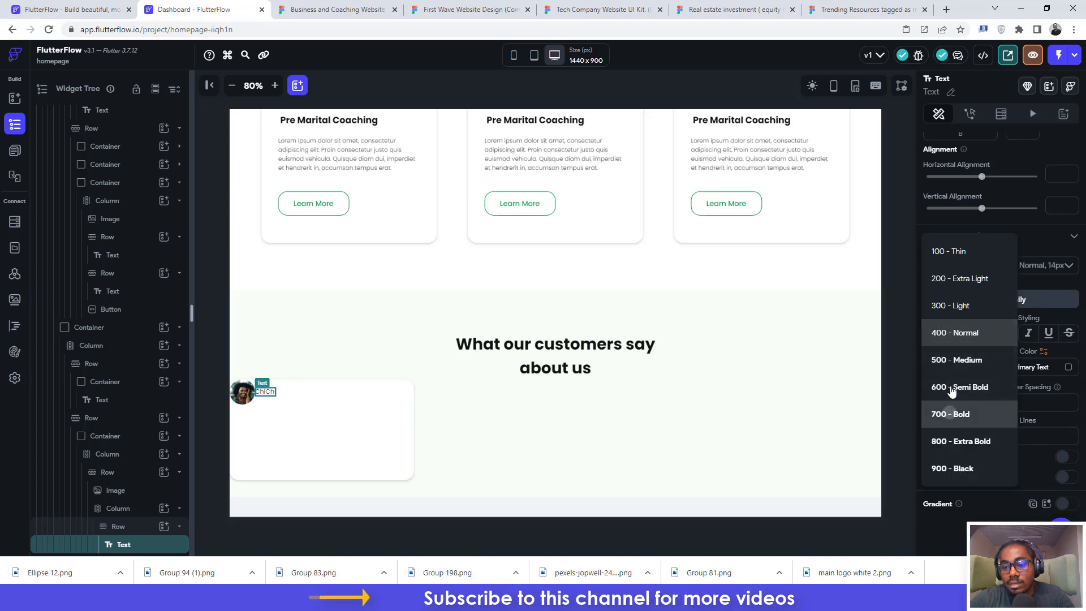
pyautogui.click(950, 413)
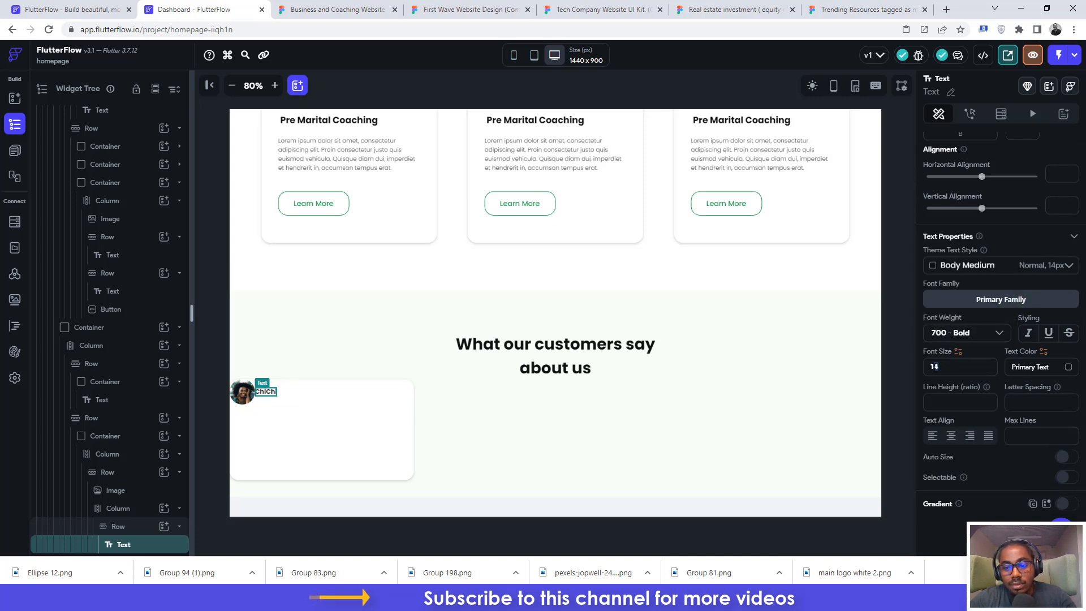
pyautogui.write('13')
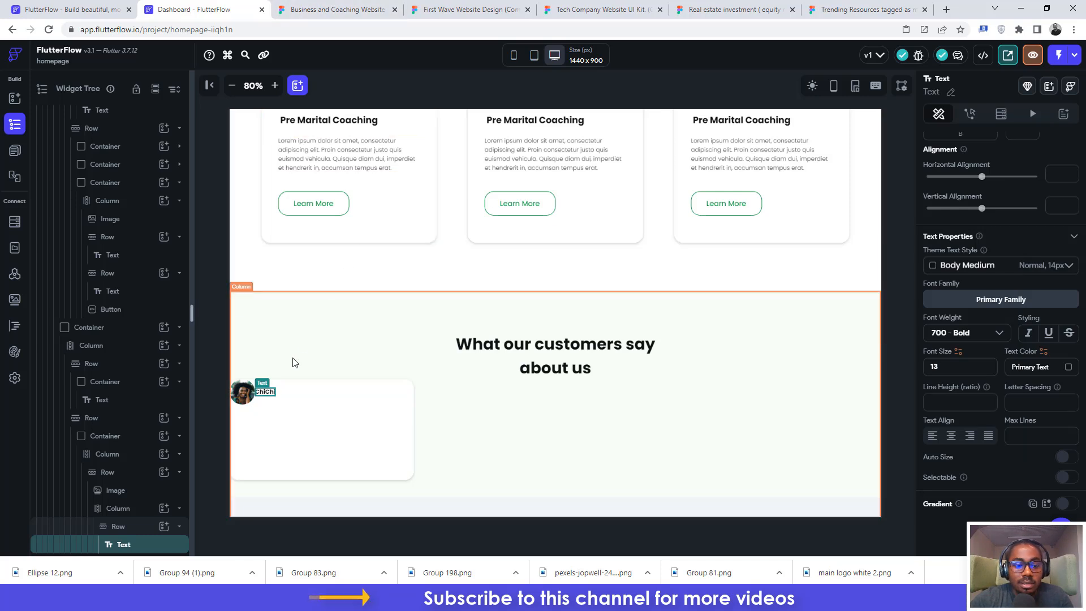
# Step: Duplicate the customer name's row within its column, and switch to Figma to copy the South Africa text from the first testimonial
pyautogui.click(118, 526)
pyautogui.click(124, 531)
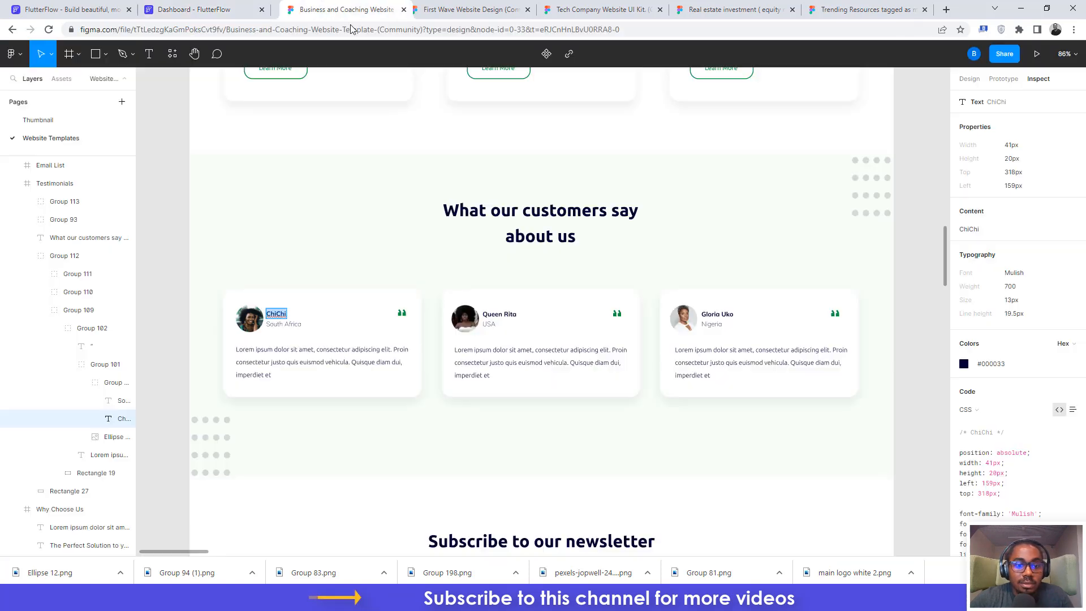
pyautogui.click(334, 10)
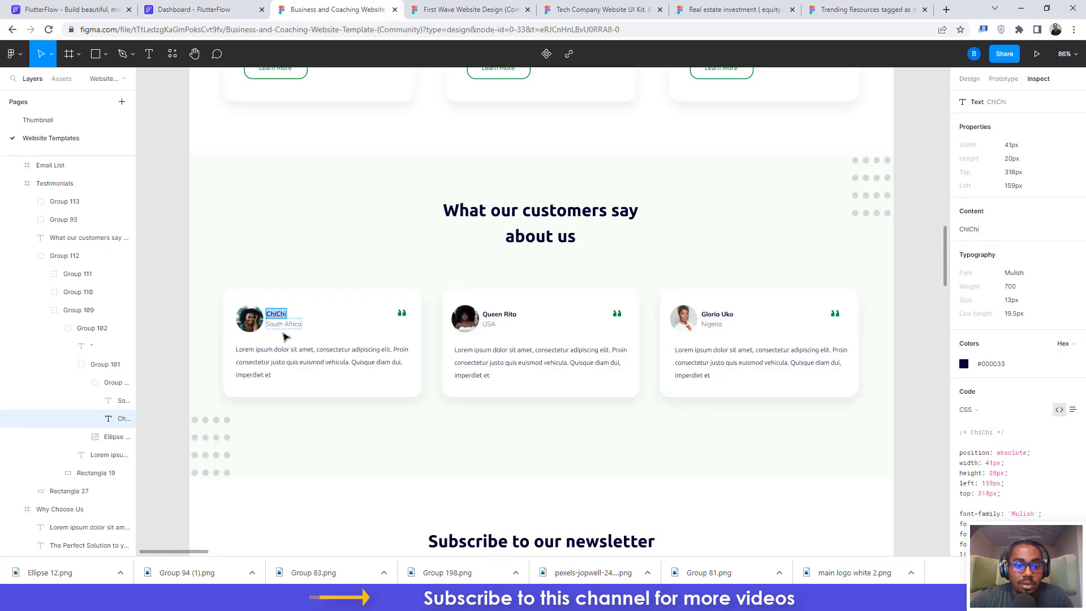
pyautogui.click(284, 323)
pyautogui.doubleClick(283, 323)
pyautogui.hotkey('ctrl', 'c')
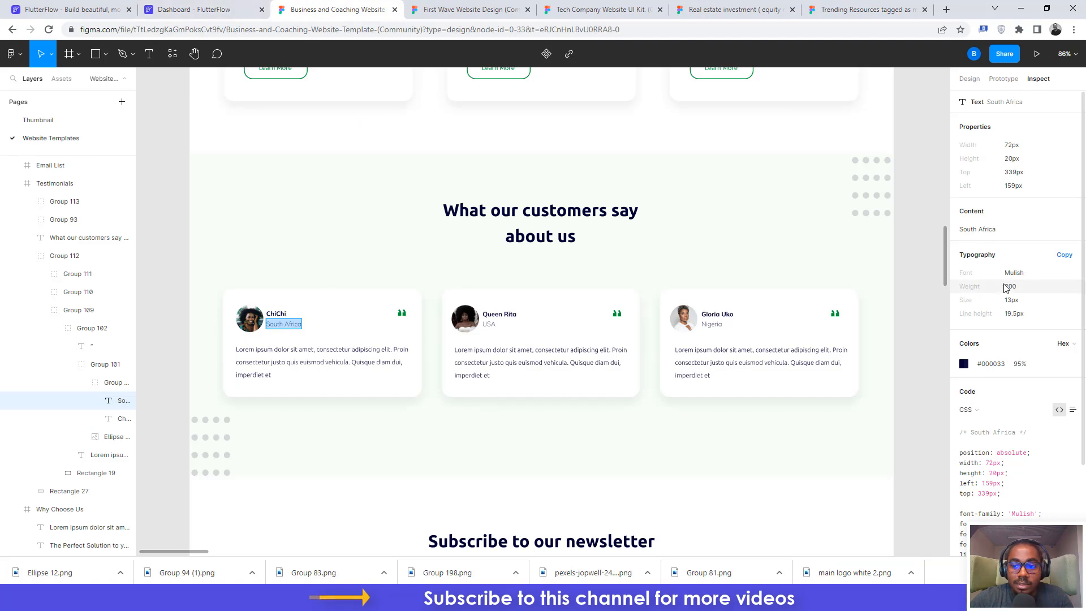
# Step: Back in FlutterFlow, change the duplicated name text to South Africa and set its font weight to 200 - Extra Light
pyautogui.click(242, 7)
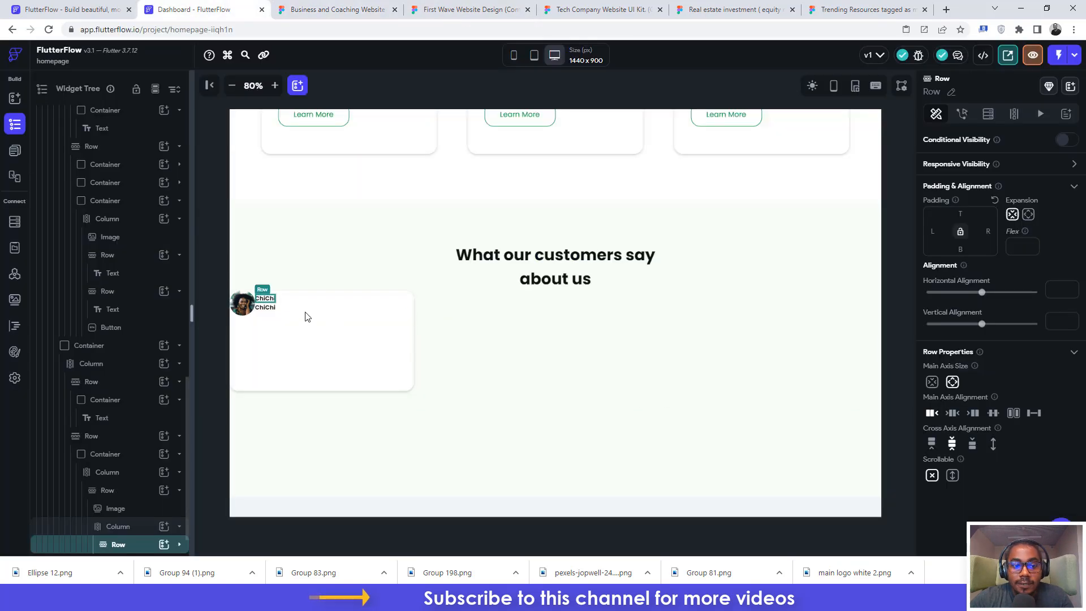
pyautogui.click(263, 309)
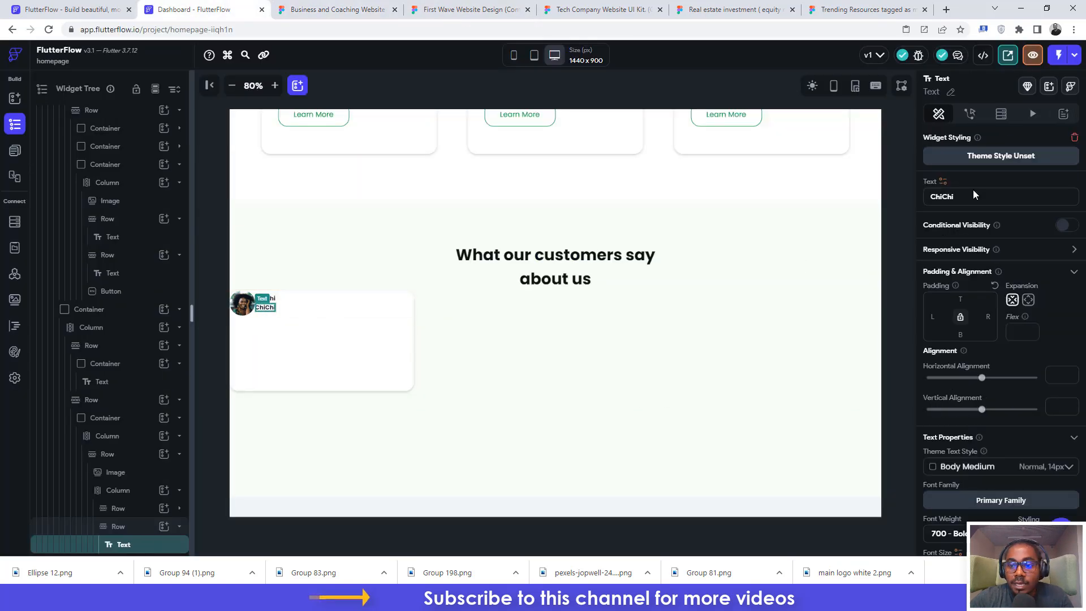
pyautogui.hotkey('ctrl', 'v')
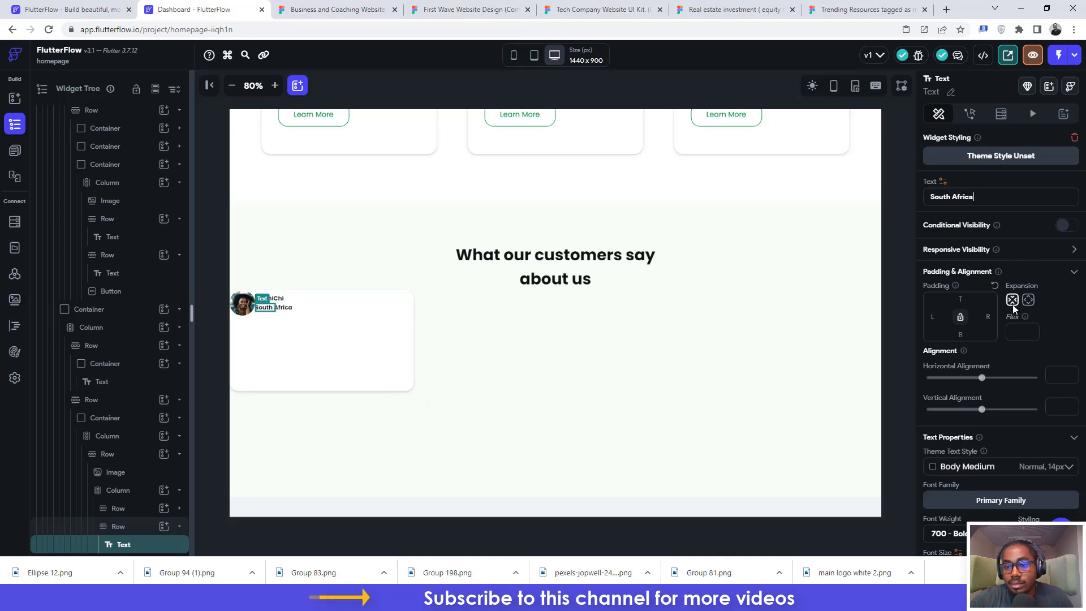
pyautogui.scroll(-4, 1012, 304)
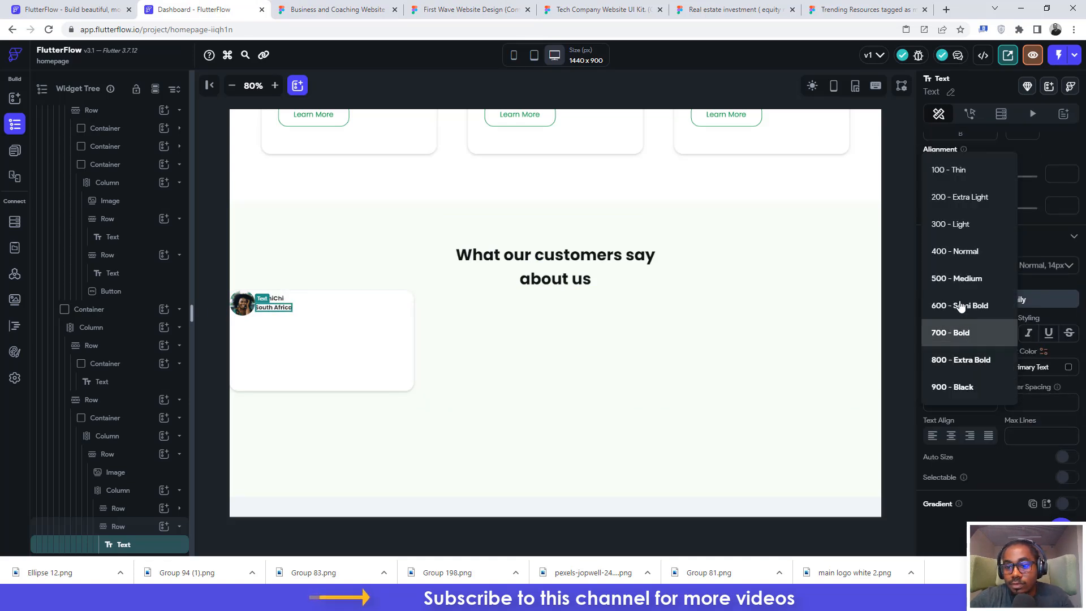
pyautogui.click(965, 335)
pyautogui.click(944, 203)
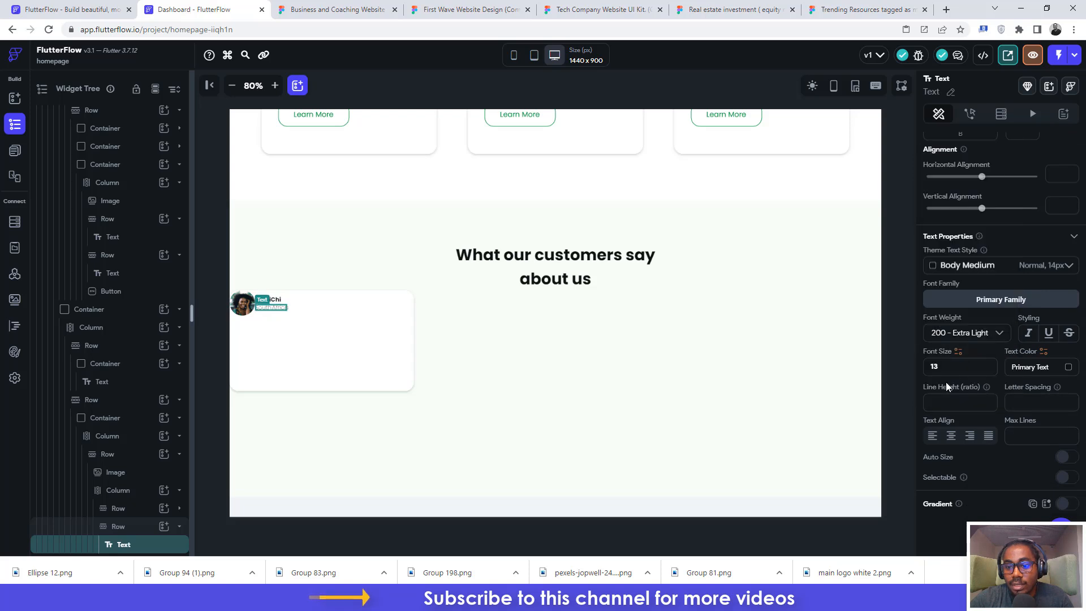
# Step: Switch to Figma, select the green quotation mark in the first testimonial card and inspect its typography
pyautogui.click(301, 9)
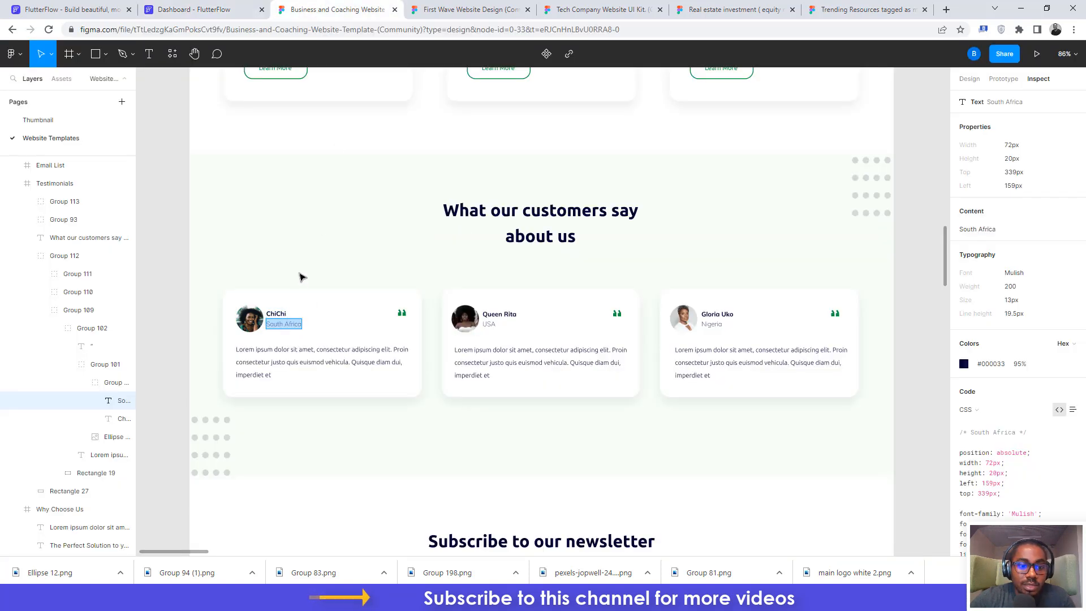
pyautogui.click(403, 312)
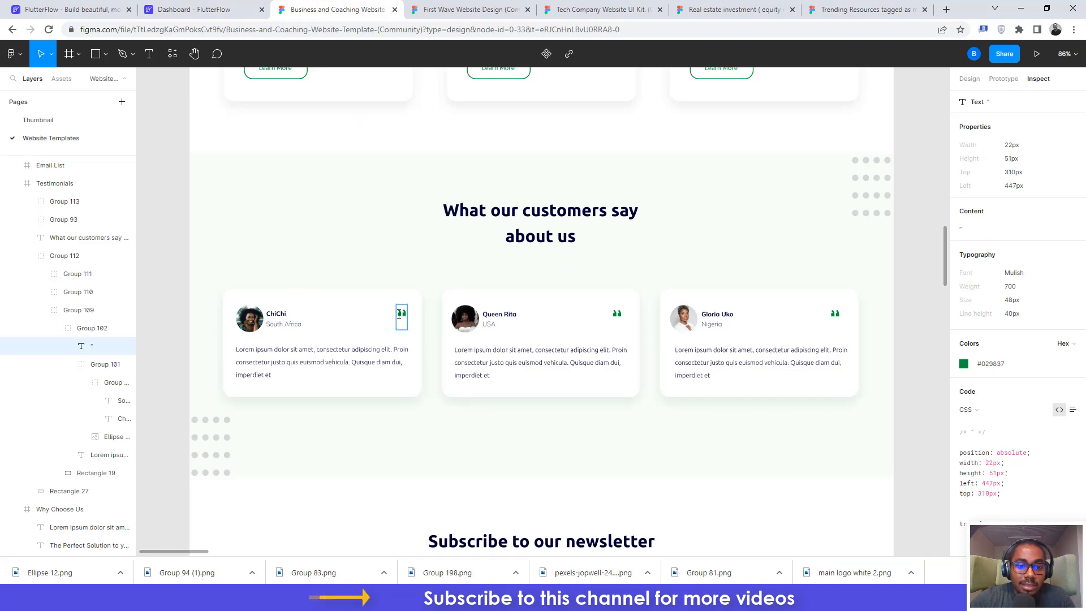
pyautogui.doubleClick(401, 313)
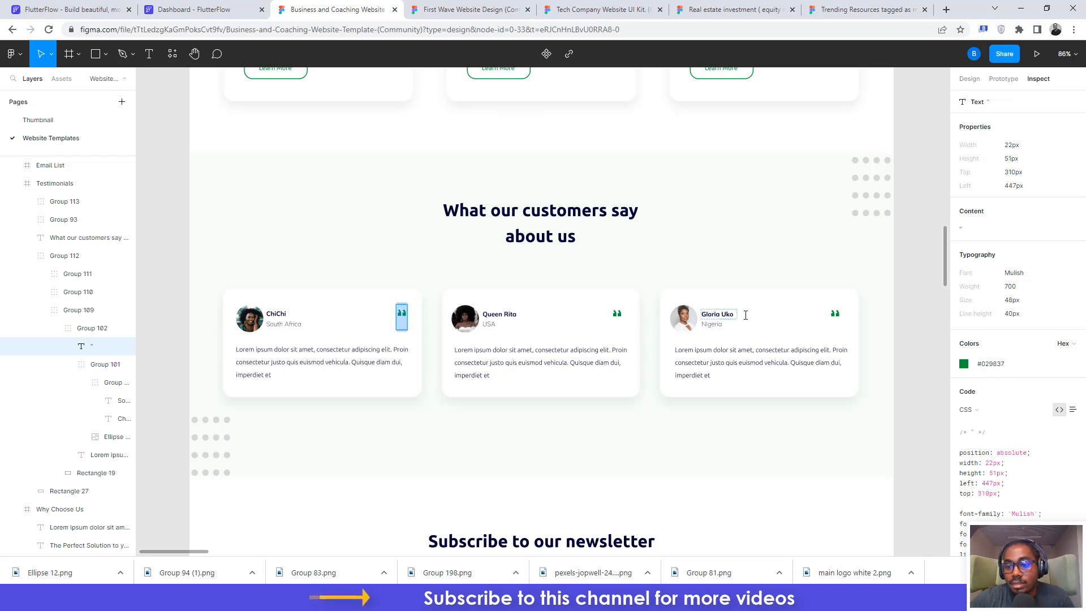
# Step: Back in FlutterFlow, add a text widget to the card's top row after the name column and replace its content with a quotation mark
pyautogui.click(207, 7)
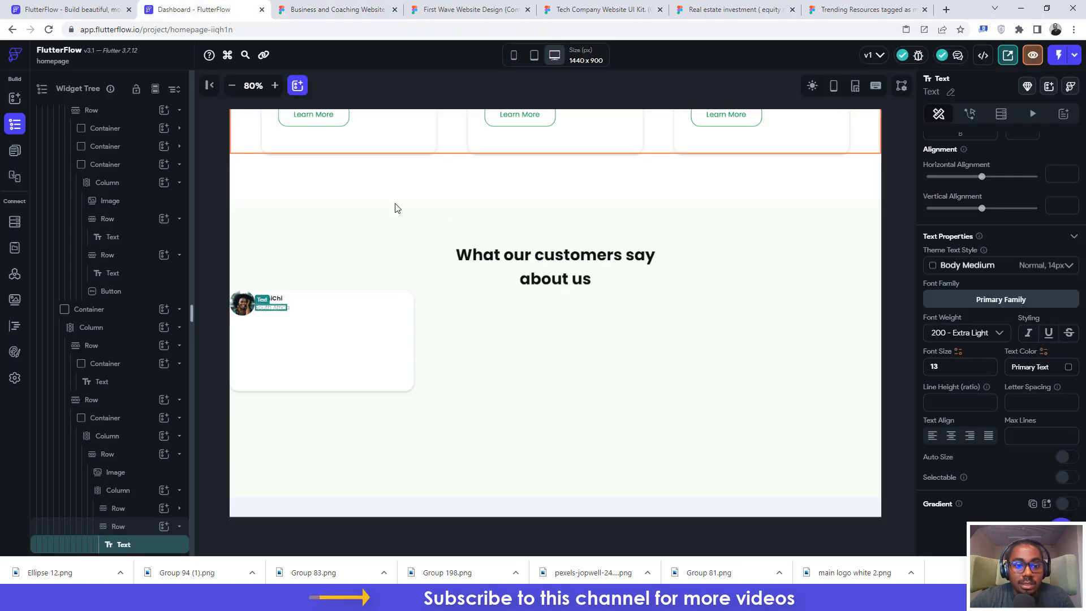
pyautogui.click(348, 307)
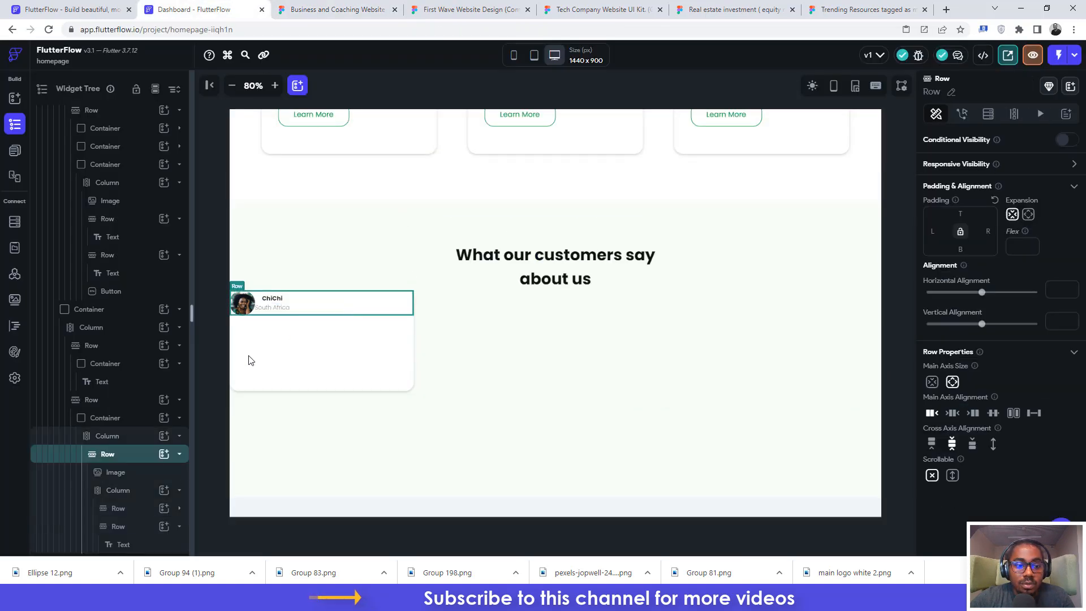
pyautogui.click(164, 453)
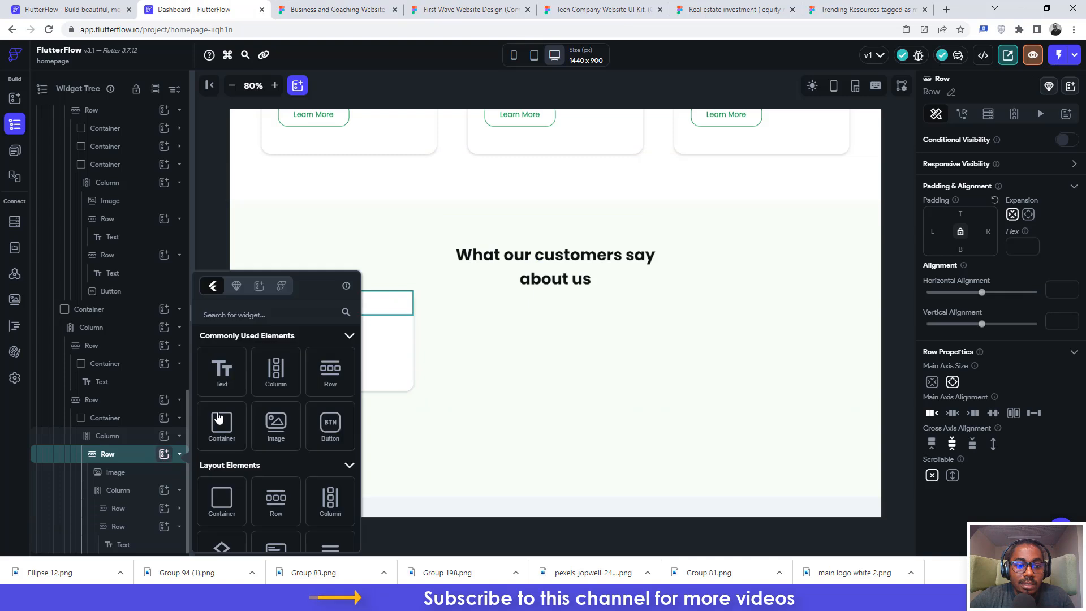
pyautogui.click(230, 380)
pyautogui.click(238, 374)
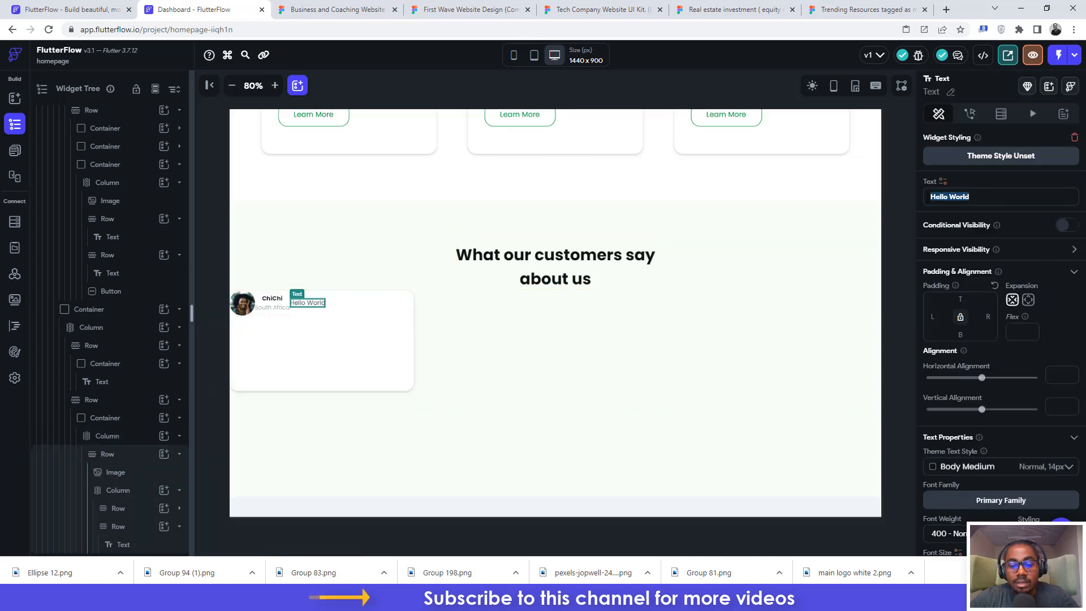
pyautogui.press('BackSpace')
# Step: Set the quotation mark text's font weight to 700 - Bold and its font size to 48
pyautogui.scroll(-2, 1000, 332)
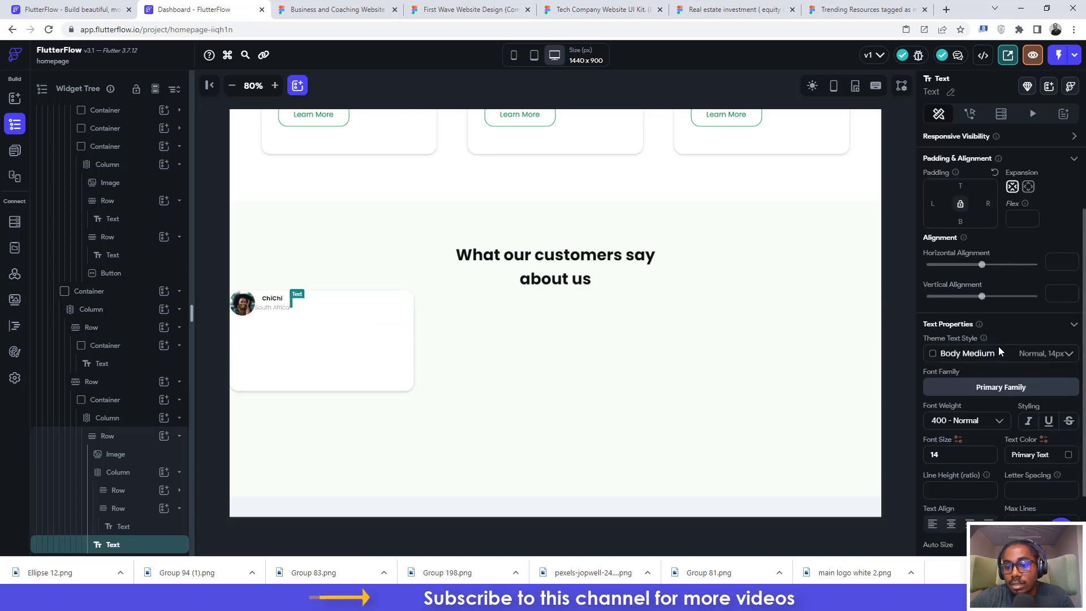
pyautogui.click(960, 427)
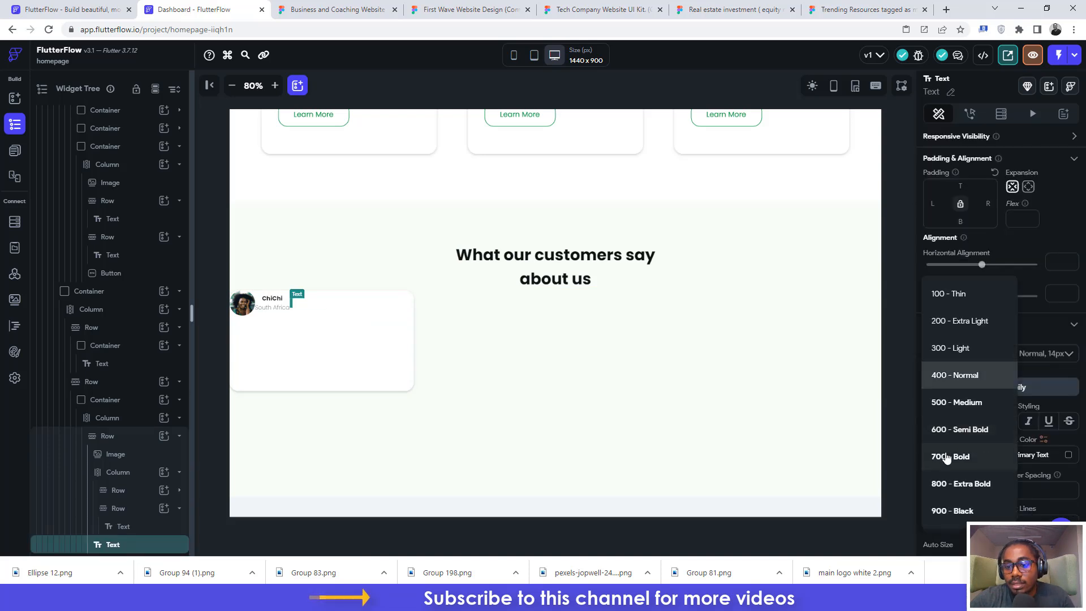
pyautogui.click(947, 457)
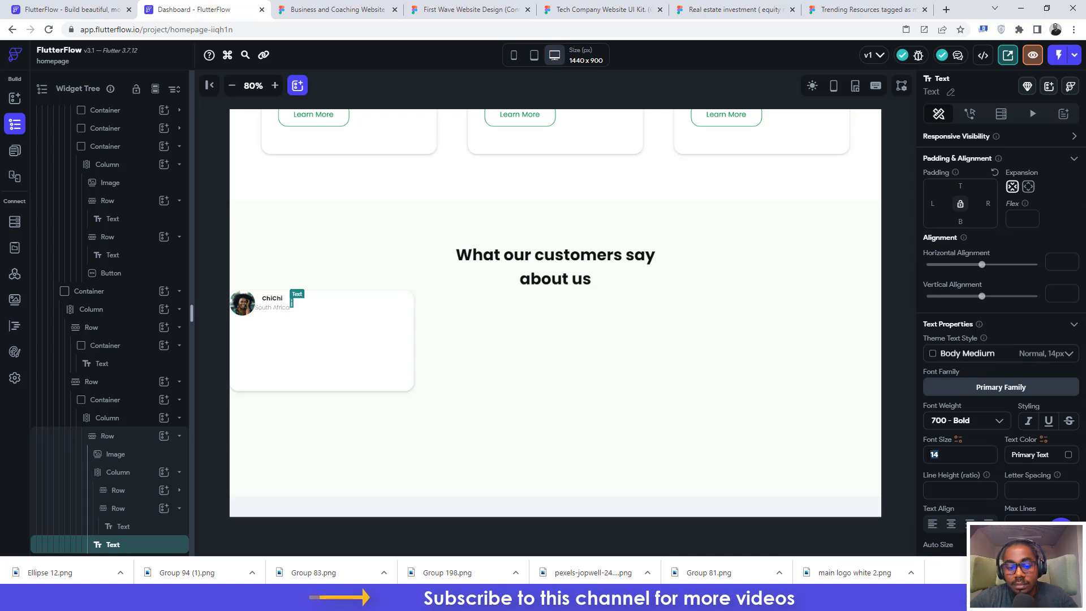
pyautogui.write('4')
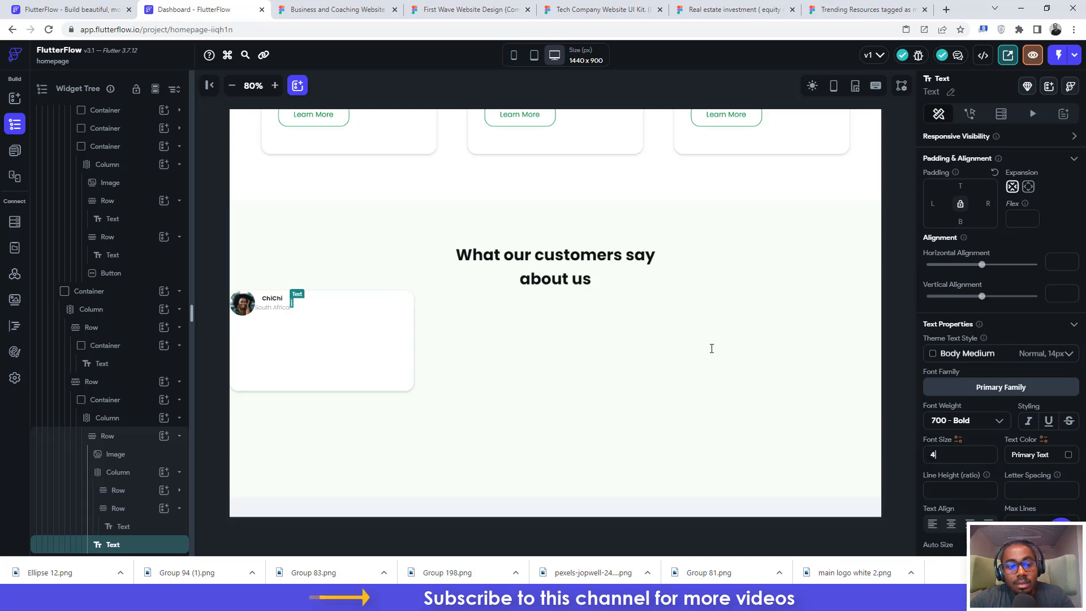
pyautogui.write('8')
# Step: Copy the quotation mark's colour #029837 from Figma and apply it as the quotation mark's text color in FlutterFlow
pyautogui.click(334, 10)
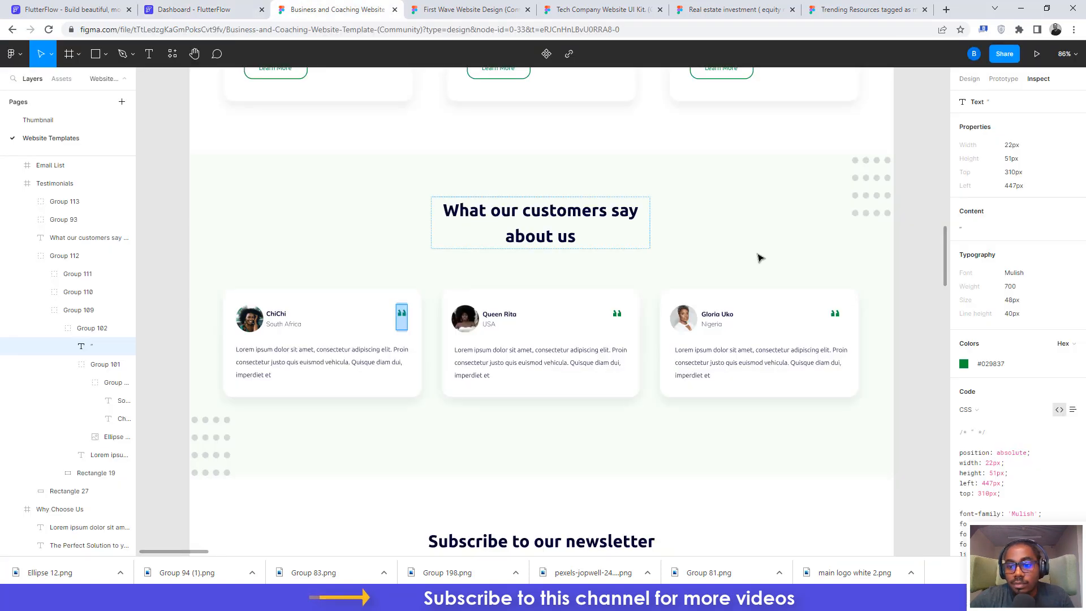
pyautogui.click(989, 367)
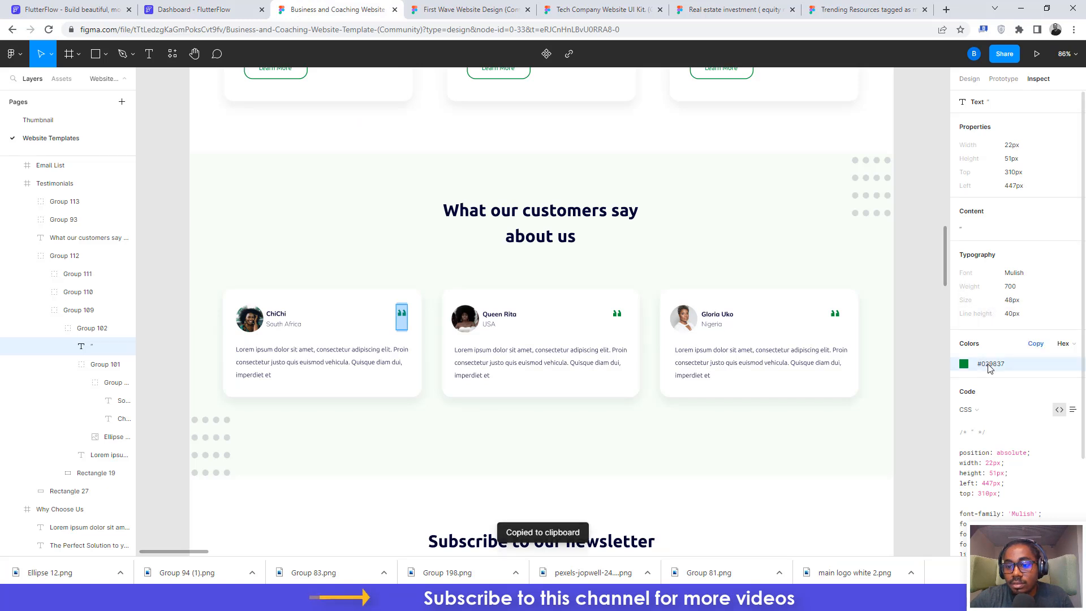
pyautogui.click(204, 10)
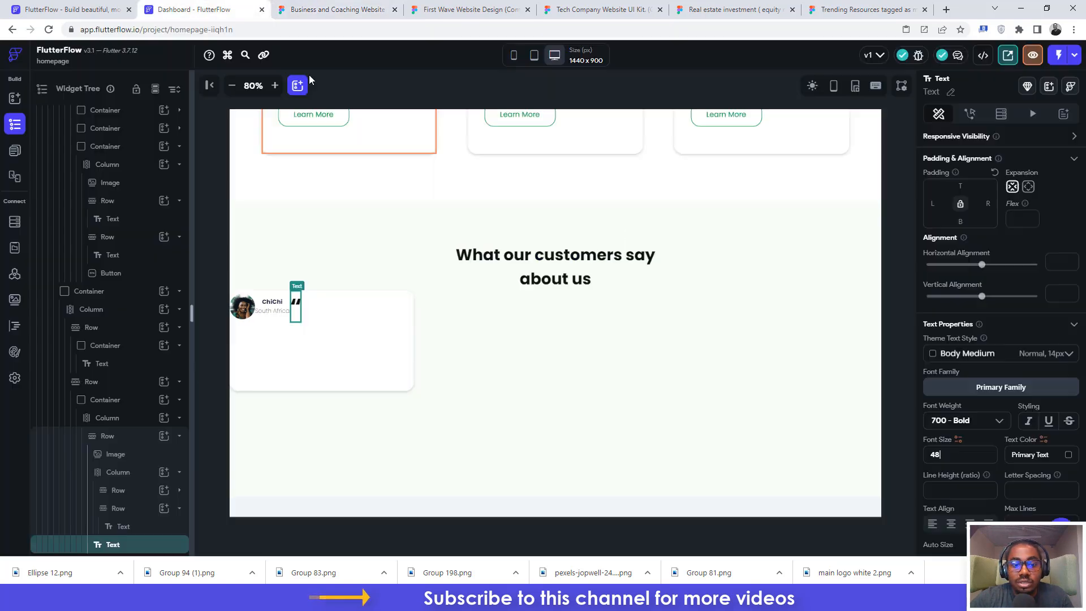
pyautogui.click(1026, 455)
pyautogui.hotkey('ctrl', 'v')
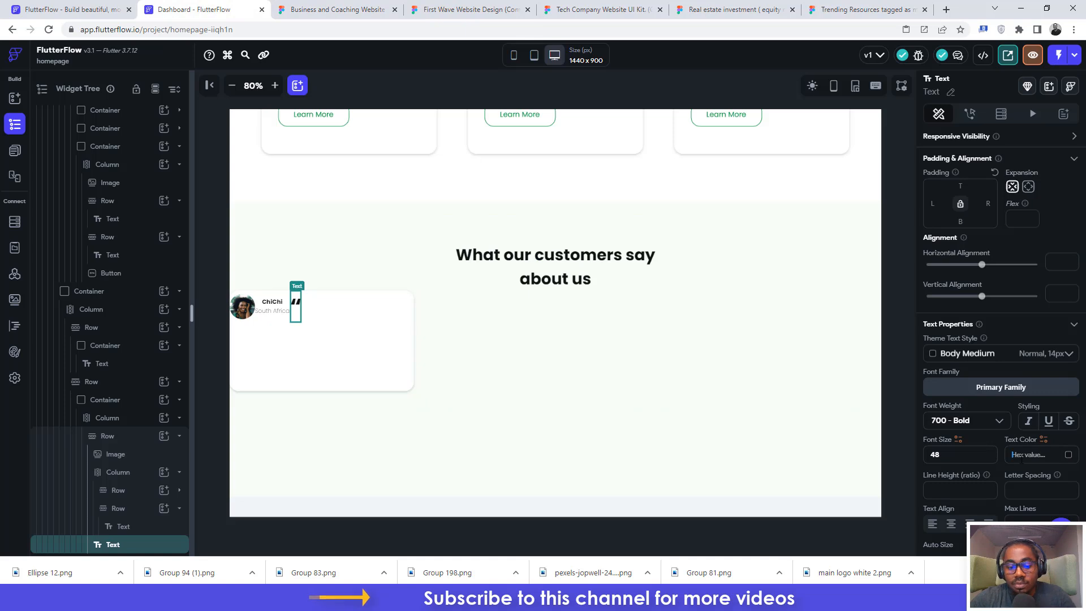
# Step: Set the quotation mark text's font family to the Google font Mulish
pyautogui.click(987, 389)
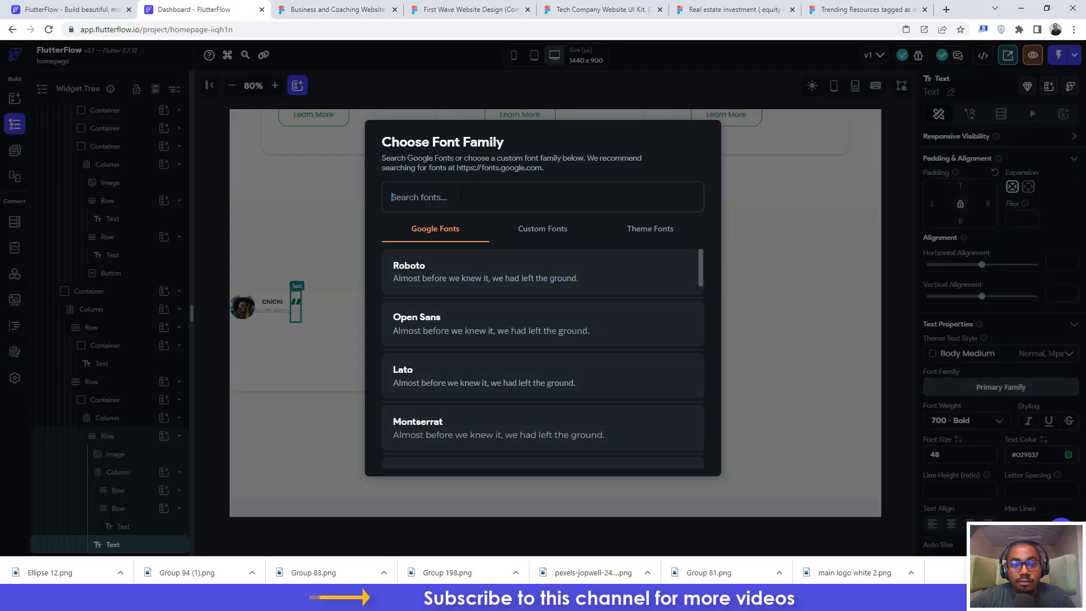
pyautogui.write('mu')
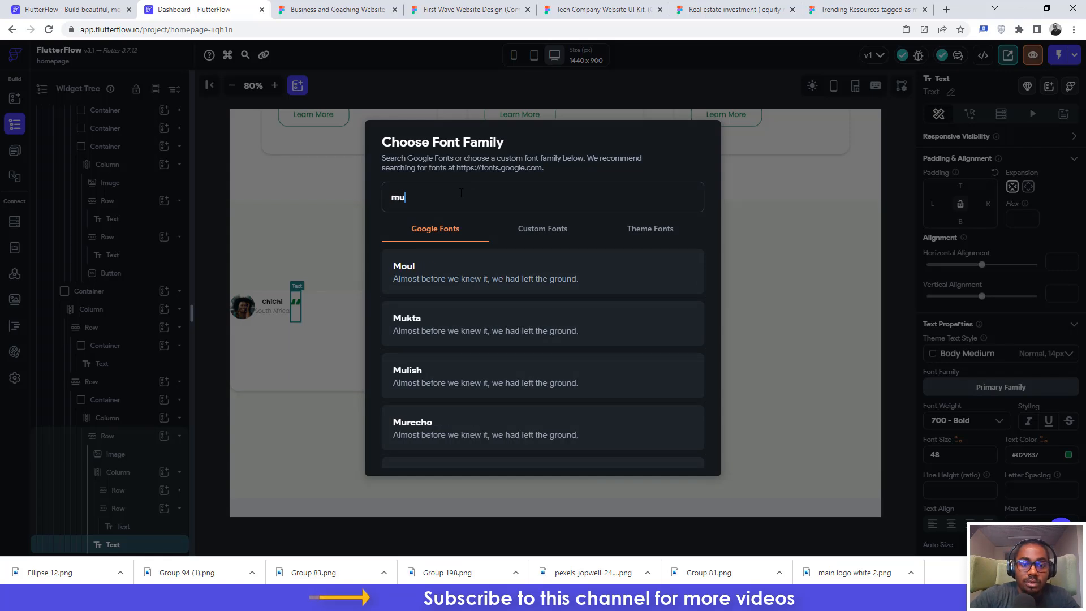
pyautogui.write('llis')
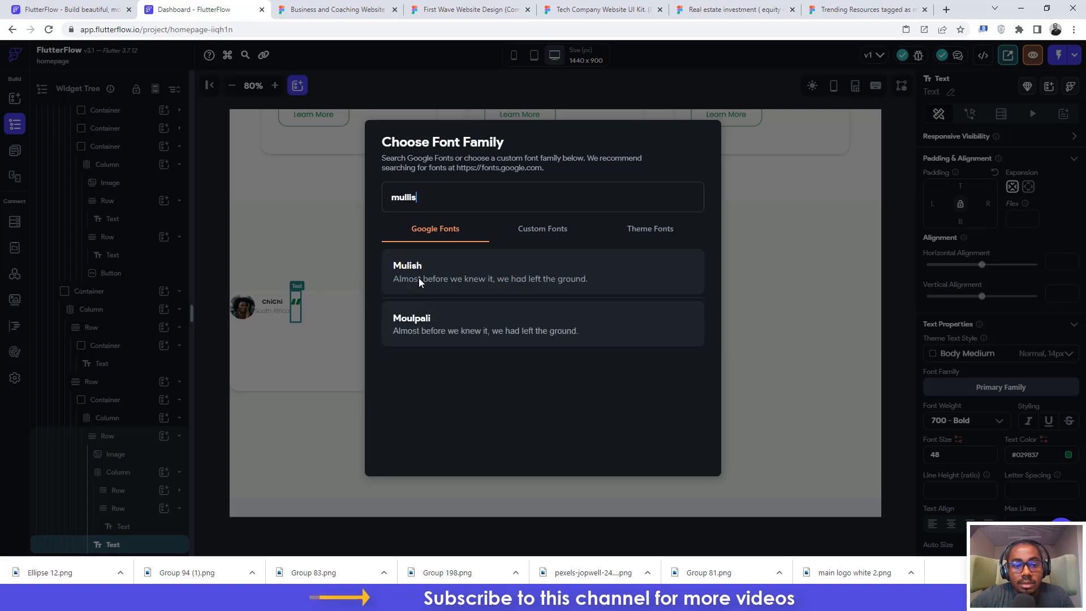
pyautogui.click(416, 272)
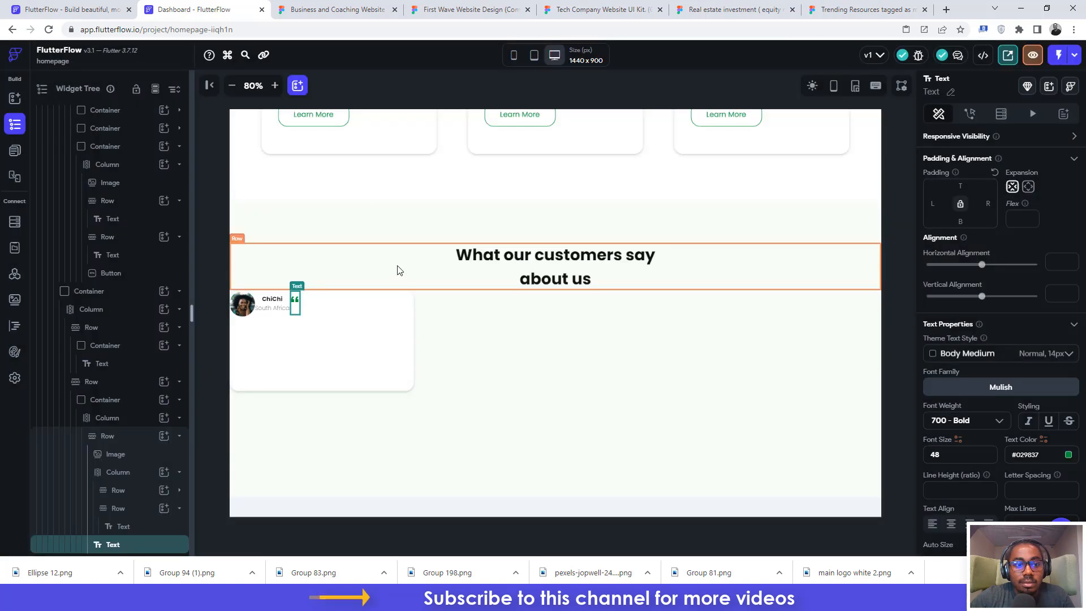
# Step: Compare the quotation mark with the Figma design and try adding a second mark to its text in FlutterFlow
pyautogui.click(306, 9)
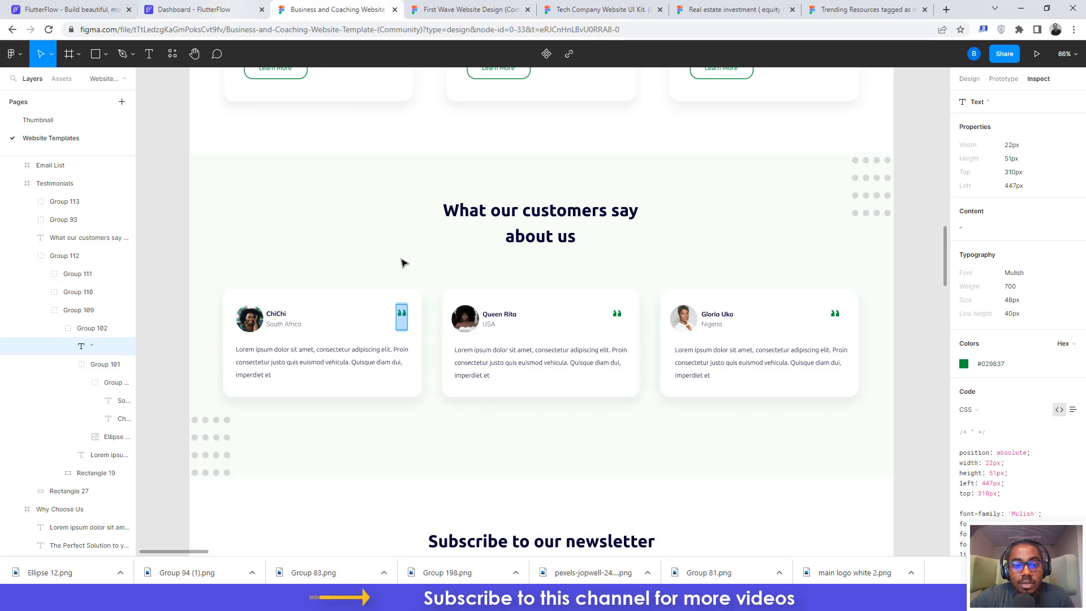
pyautogui.click(198, 9)
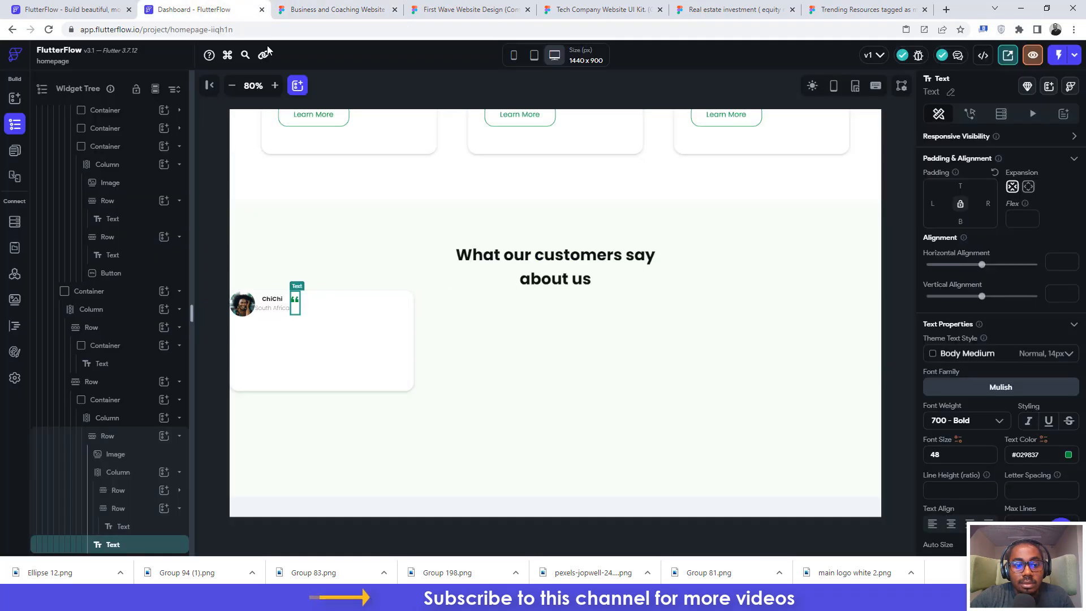
pyautogui.scroll(2, 968, 221)
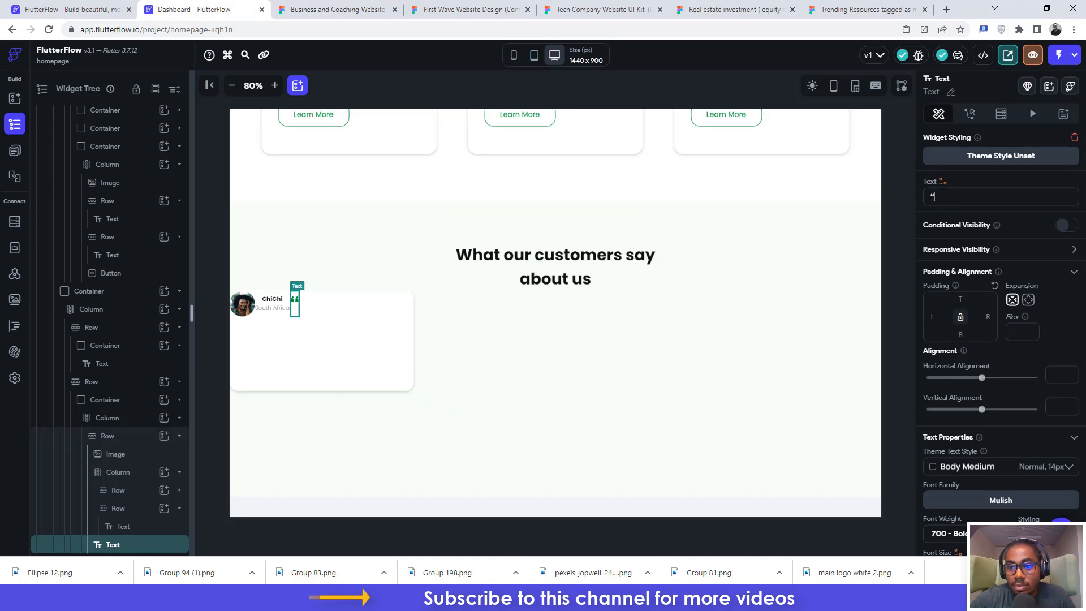
pyautogui.write('"')
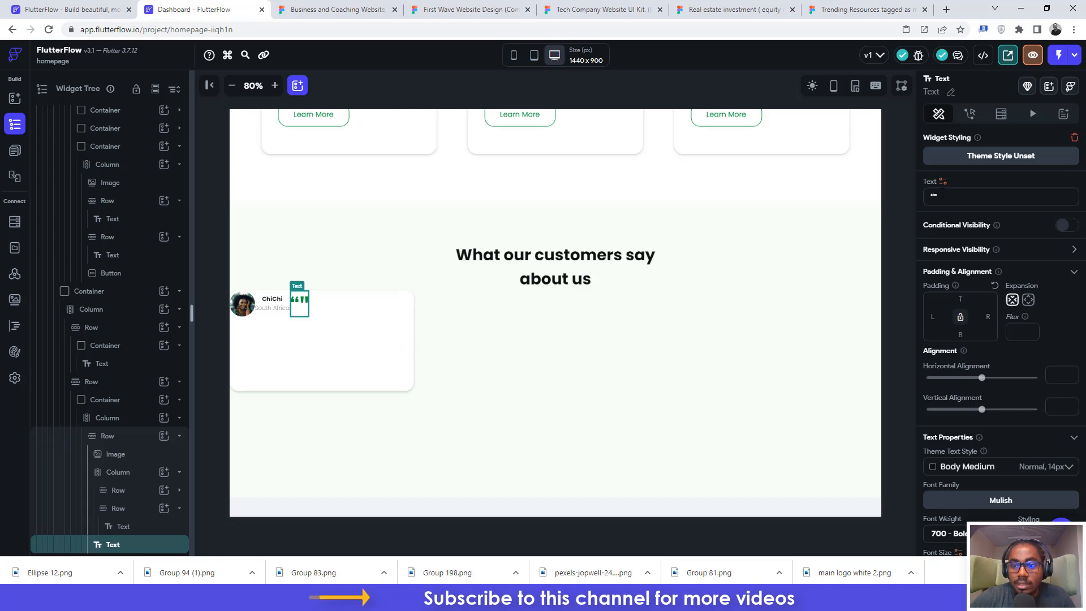
pyautogui.click(338, 10)
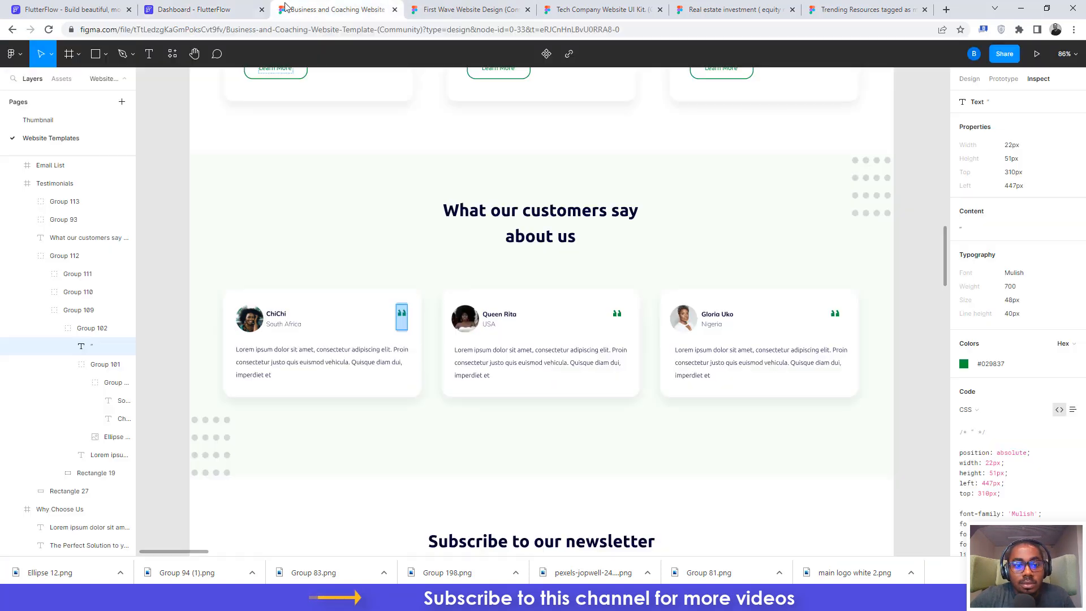
pyautogui.click(401, 316)
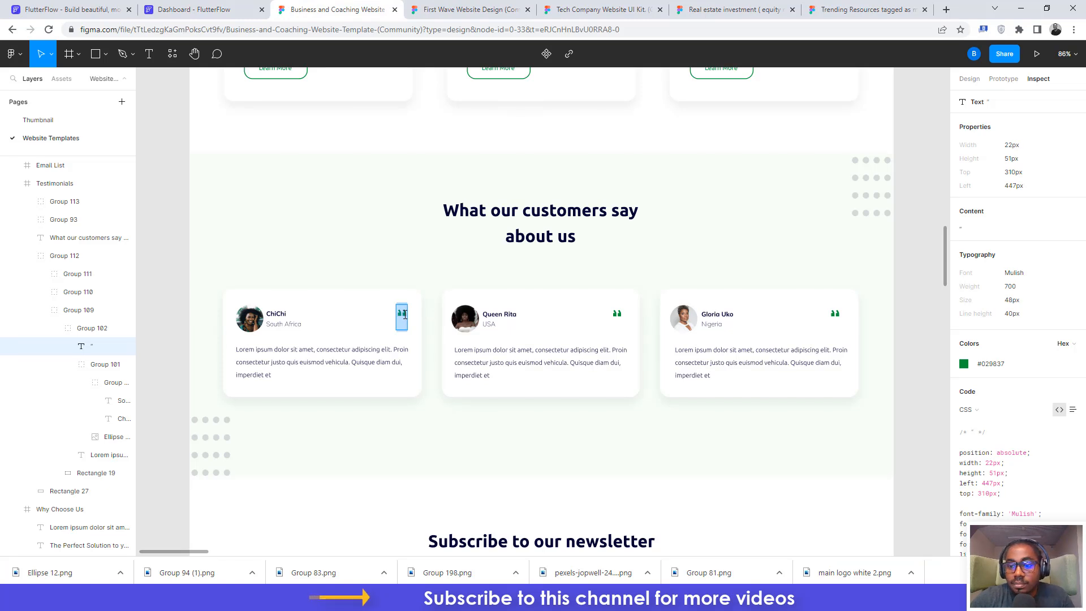
pyautogui.click(232, 11)
# Step: Replace the text widget's content with a single straight quotation mark
pyautogui.click(961, 200)
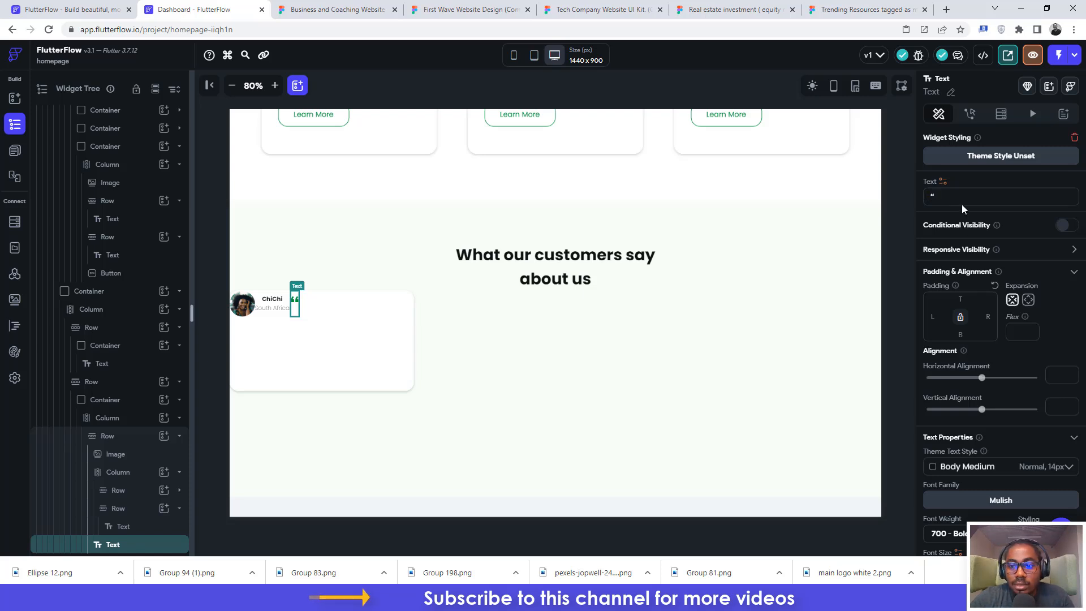
pyautogui.write('"')
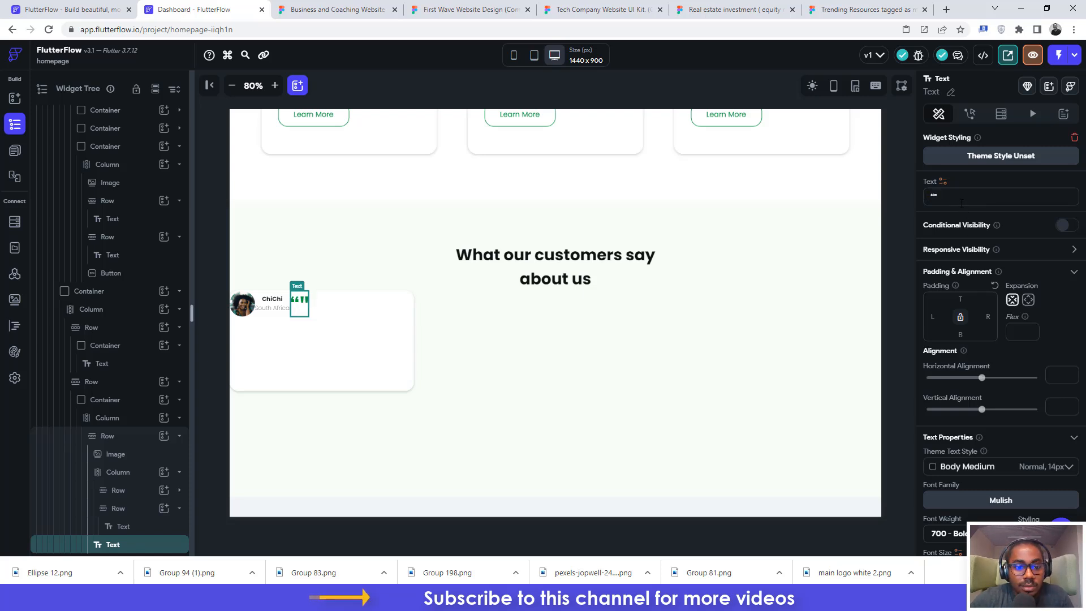
pyautogui.write('"')
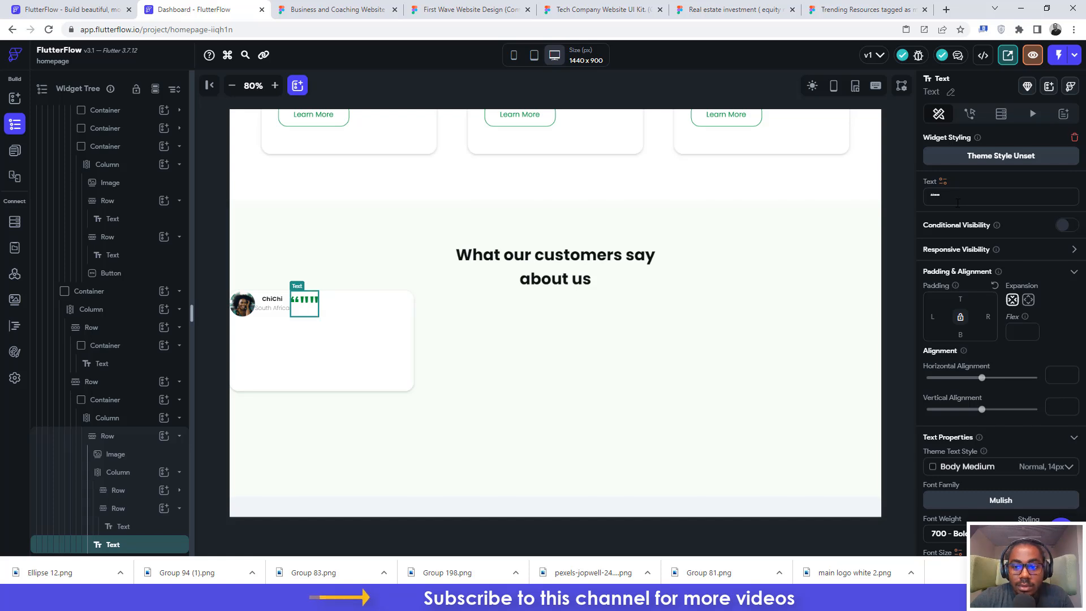
pyautogui.press('BackSpace')
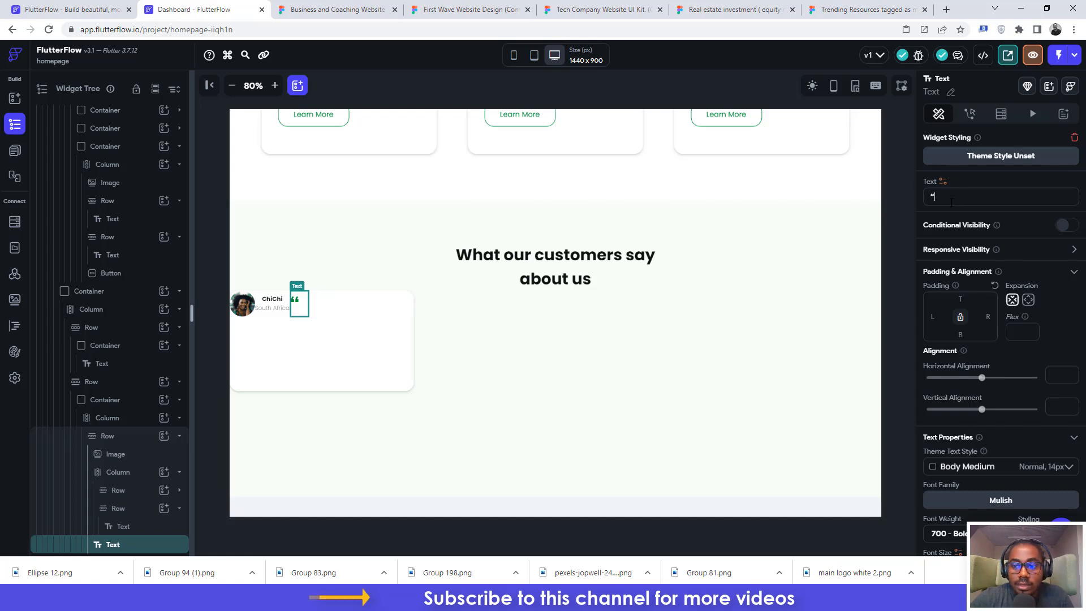
pyautogui.press('BackSpace')
pyautogui.write('"')
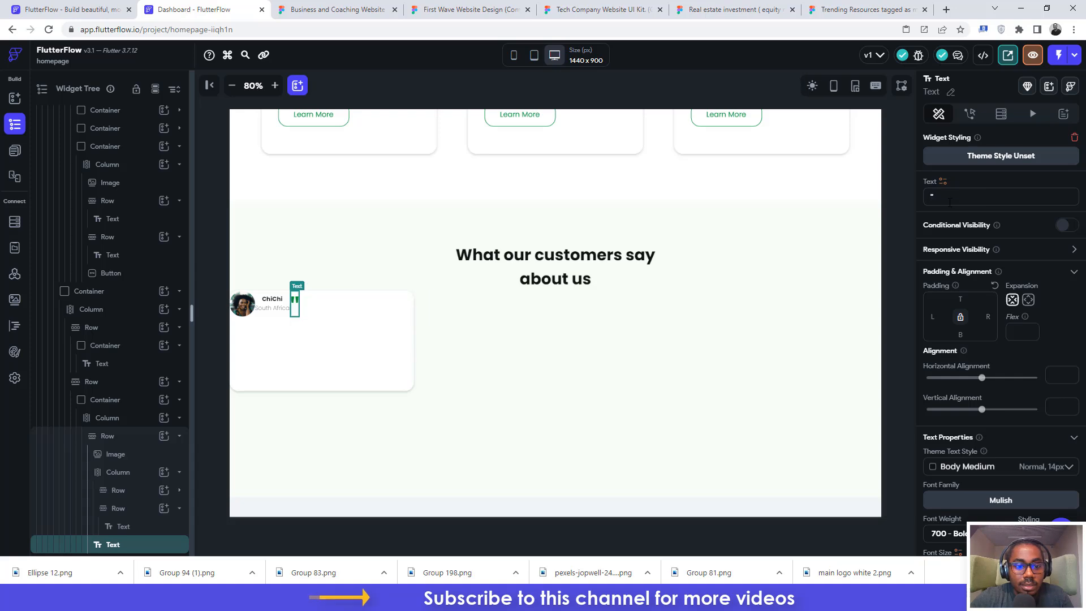
# Step: Switch to Figma and try typing an apostrophe into the first testimonial card's quotation mark text, removing it again
pyautogui.click(337, 10)
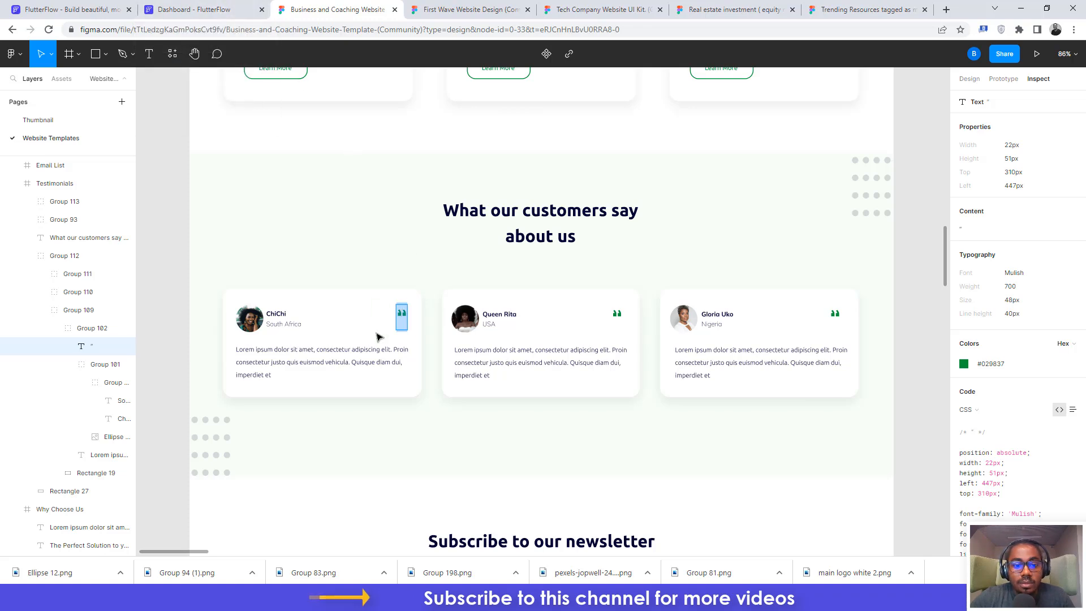
pyautogui.scroll(5, 376, 333)
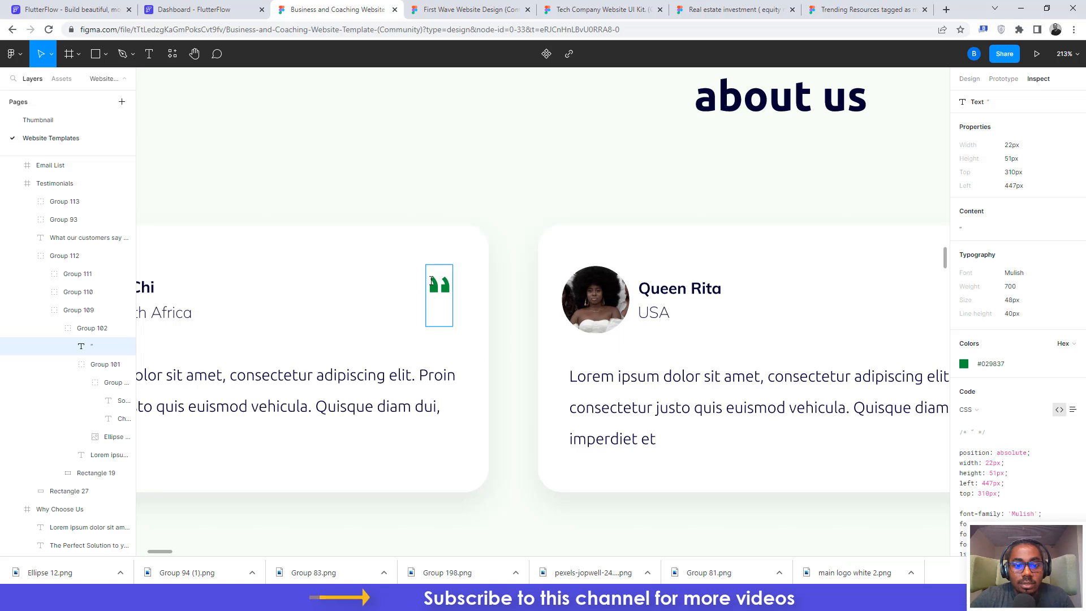
pyautogui.click(430, 281)
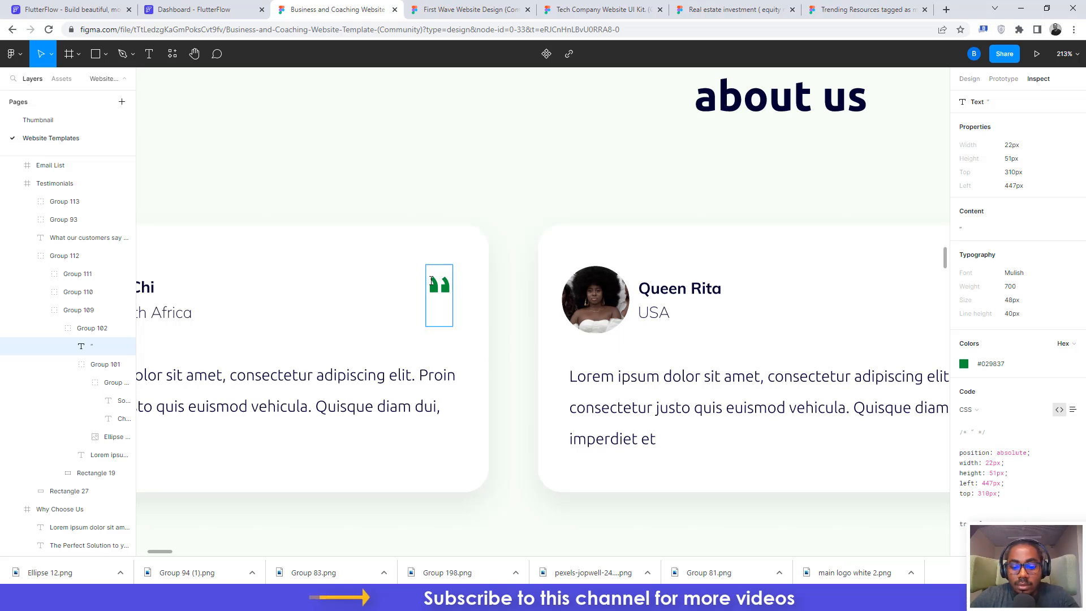
pyautogui.write("'")
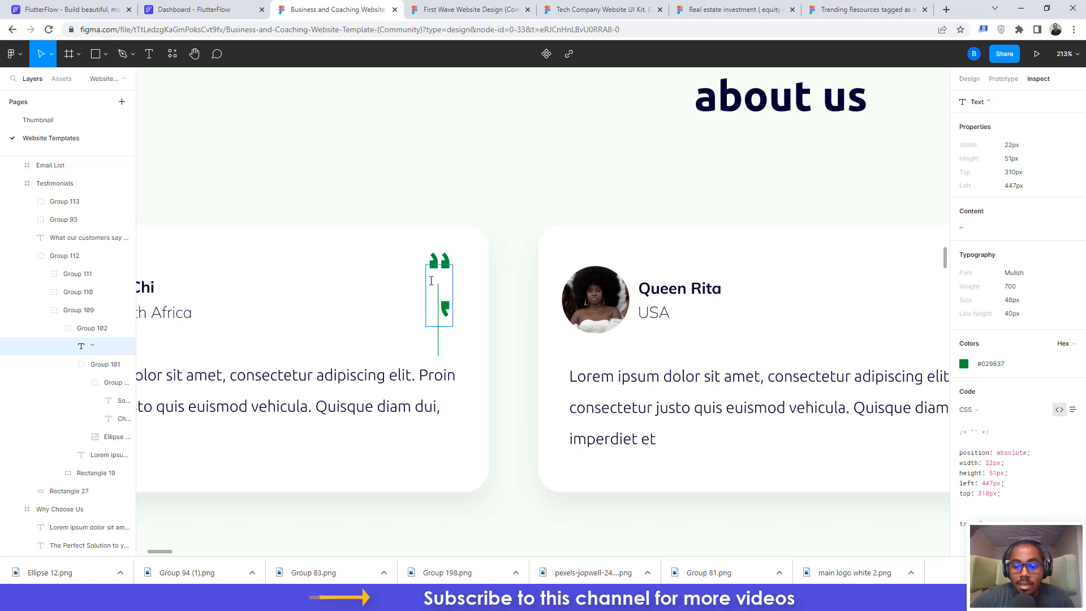
pyautogui.press('BackSpace')
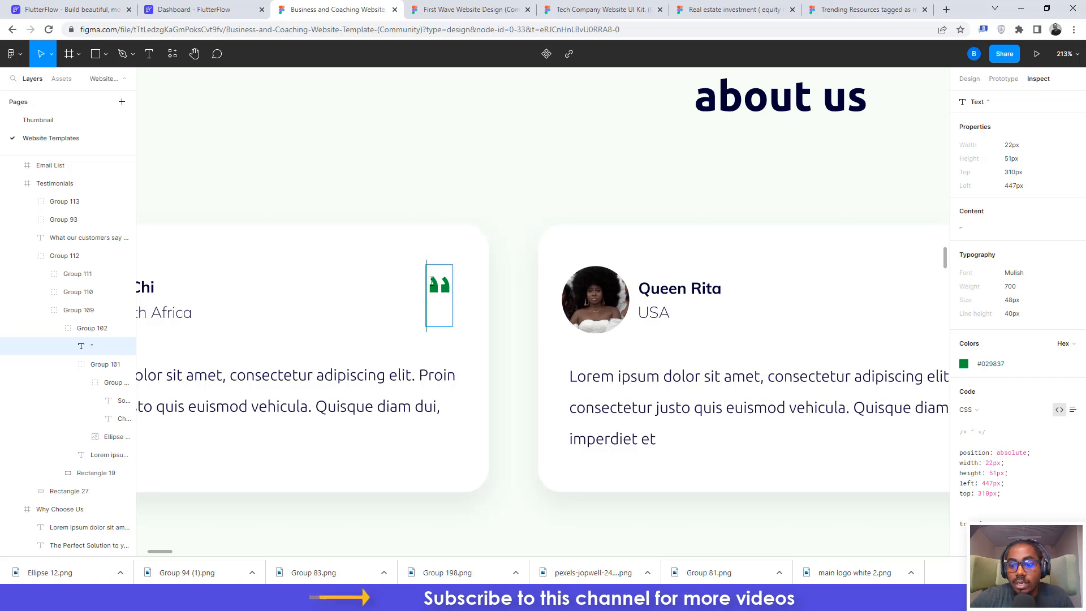
pyautogui.scroll(-5, 431, 281)
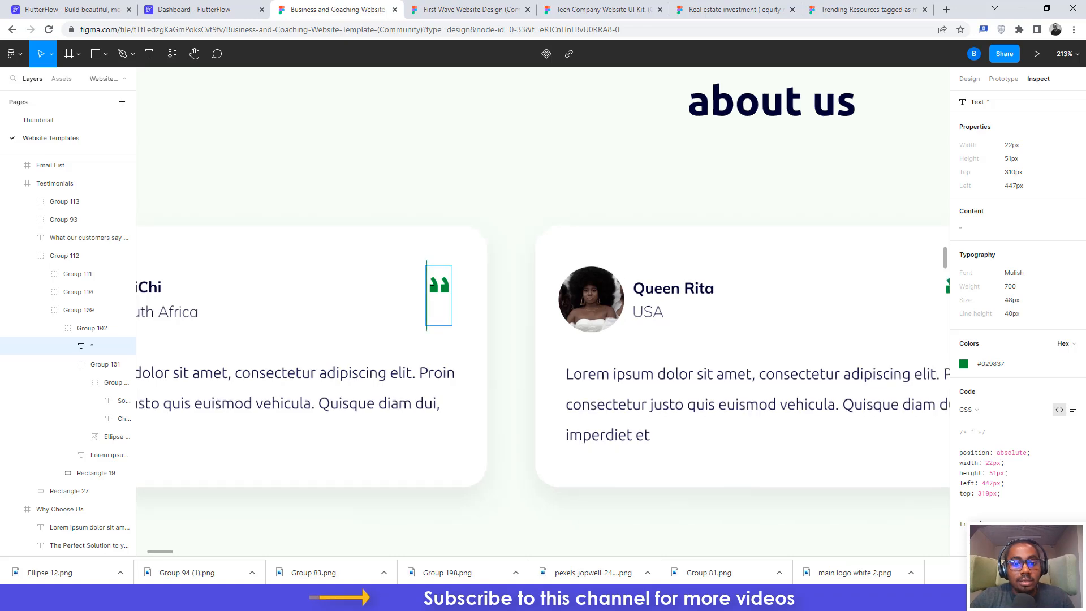
# Step: Back in FlutterFlow, set the cross axis alignment of the column holding the customer name and country to Start
pyautogui.click(195, 9)
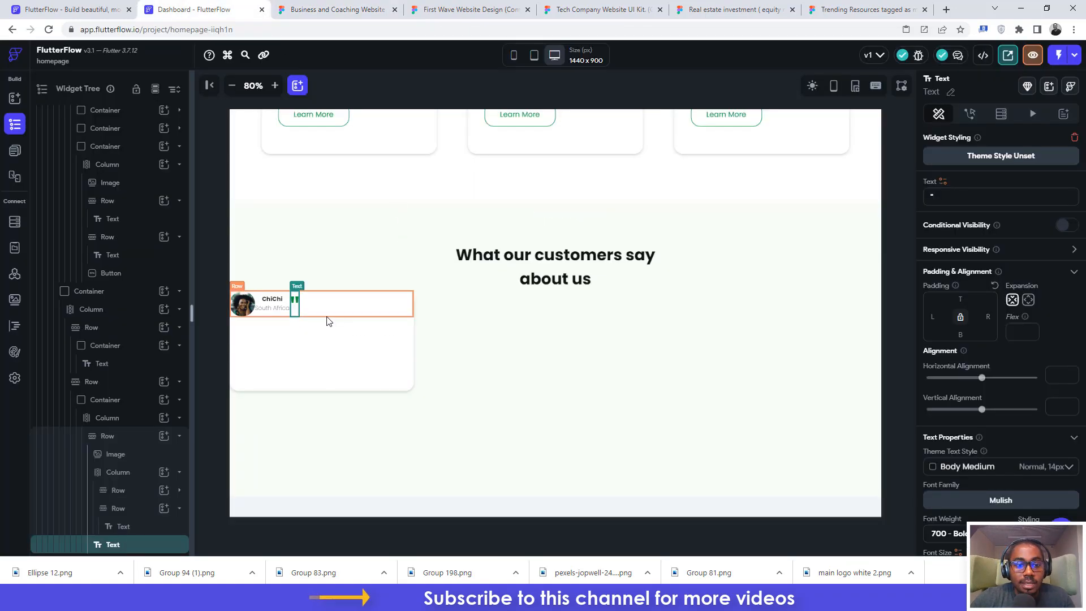
pyautogui.click(261, 305)
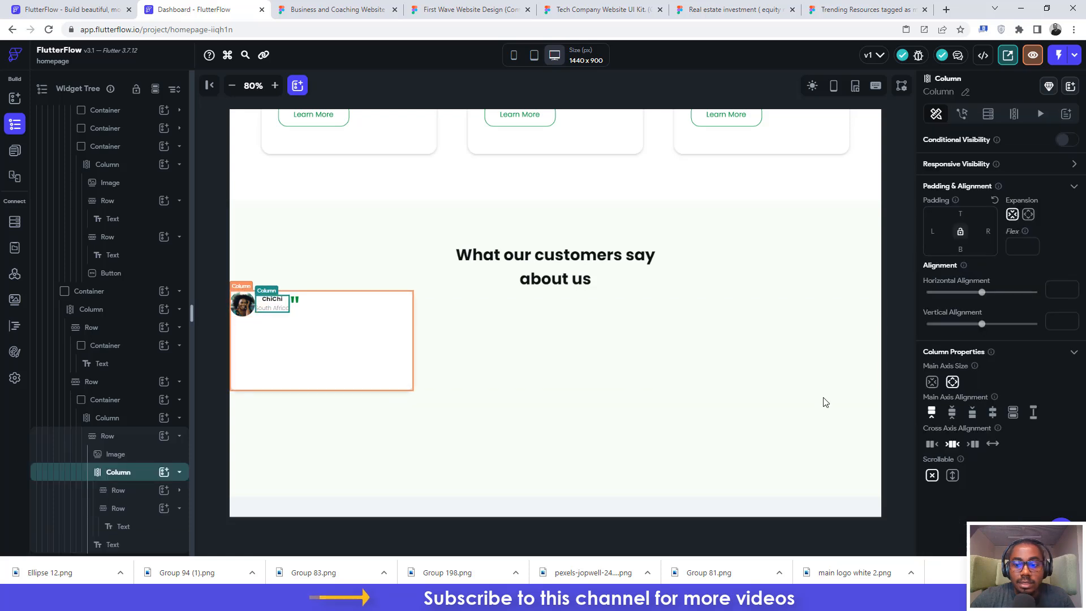
pyautogui.click(930, 445)
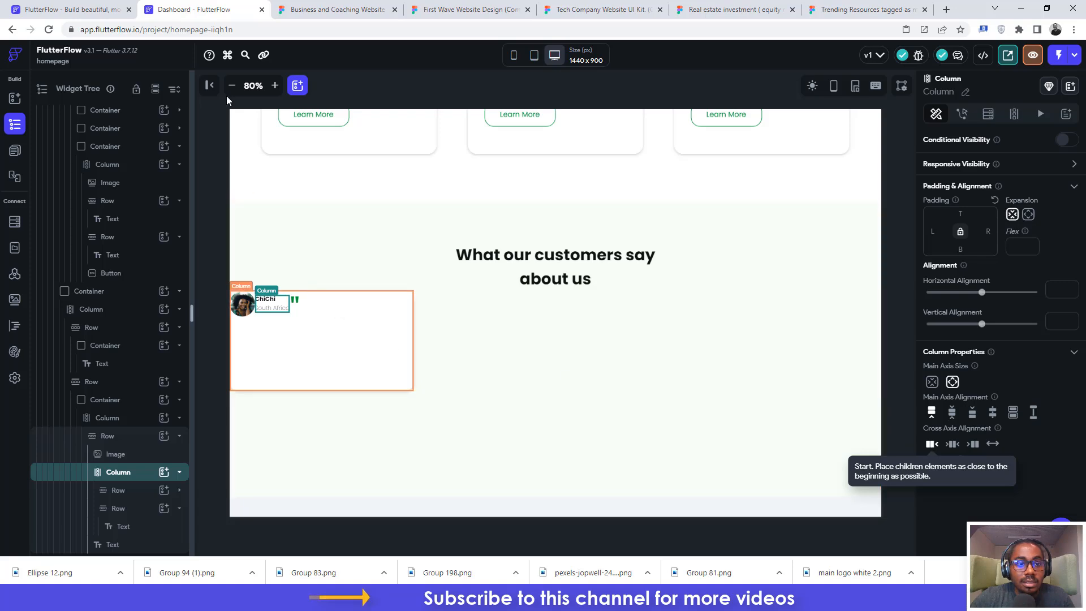
# Step: Measure the gap between avatar and customer name in Figma, and give the name column a left padding of 6 in FlutterFlow
pyautogui.click(336, 9)
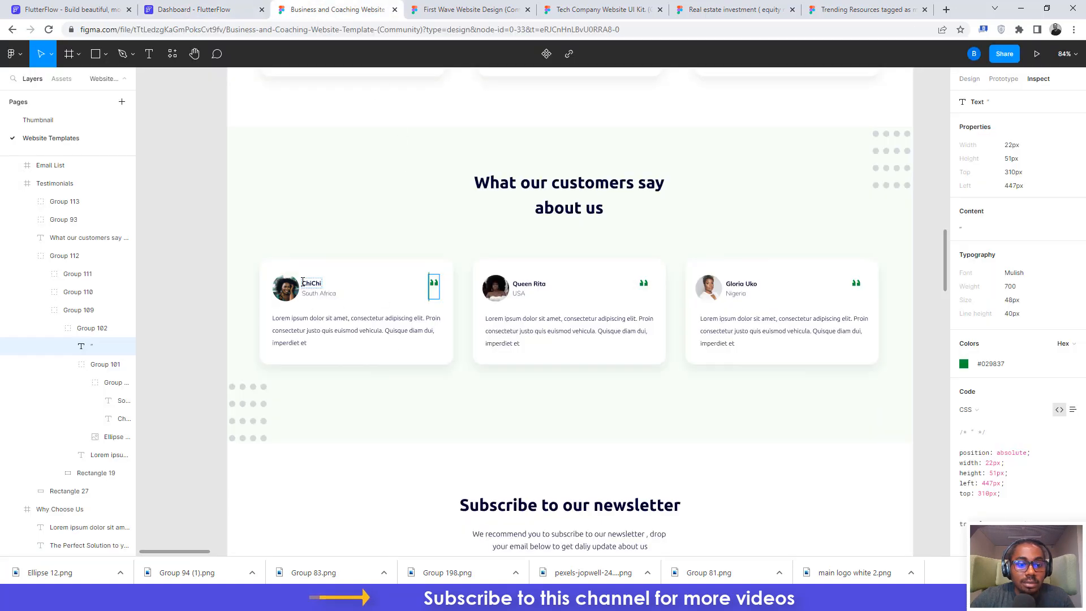
pyautogui.scroll(5, 301, 284)
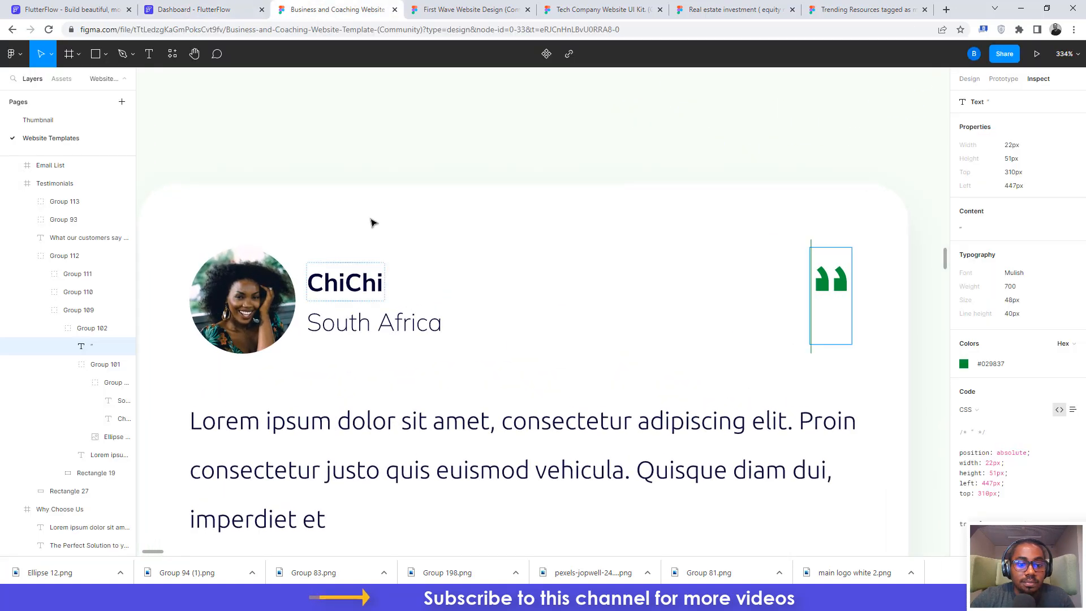
pyautogui.click(324, 288)
pyautogui.click(324, 289)
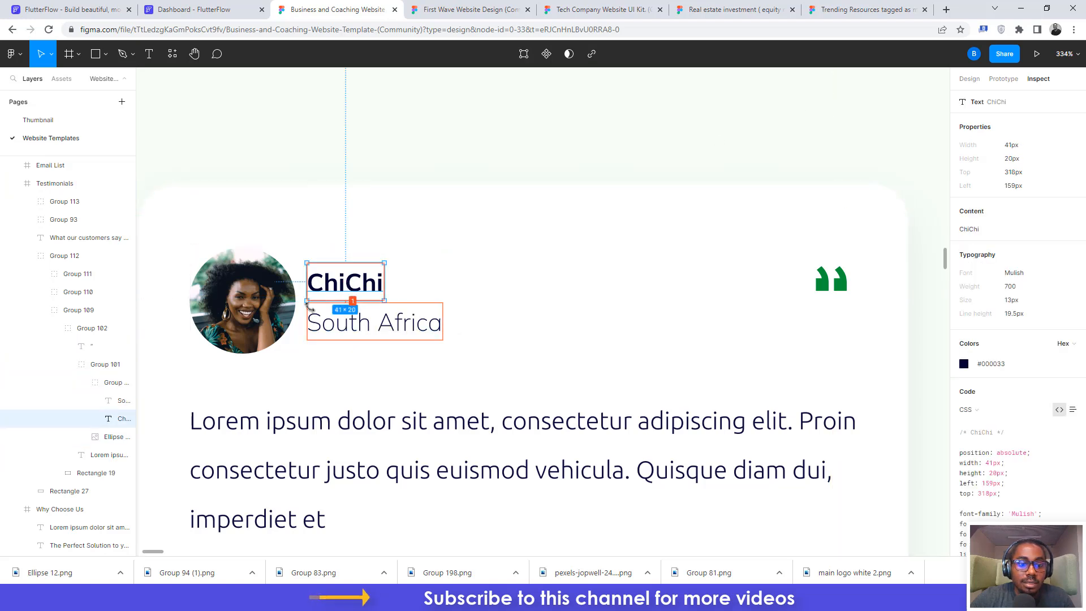
pyautogui.press('alt')
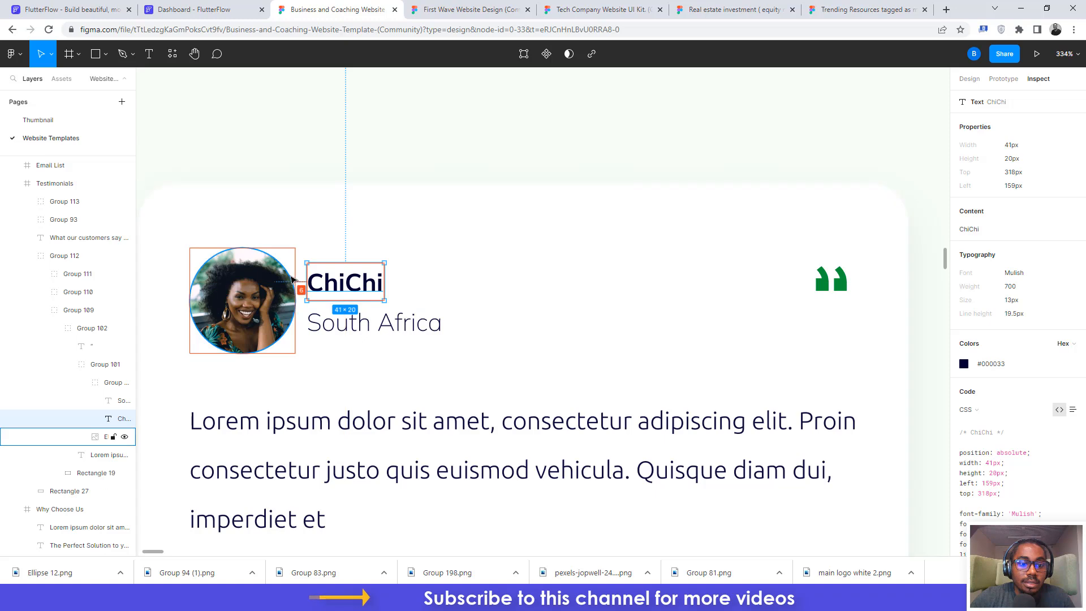
pyautogui.click(237, 8)
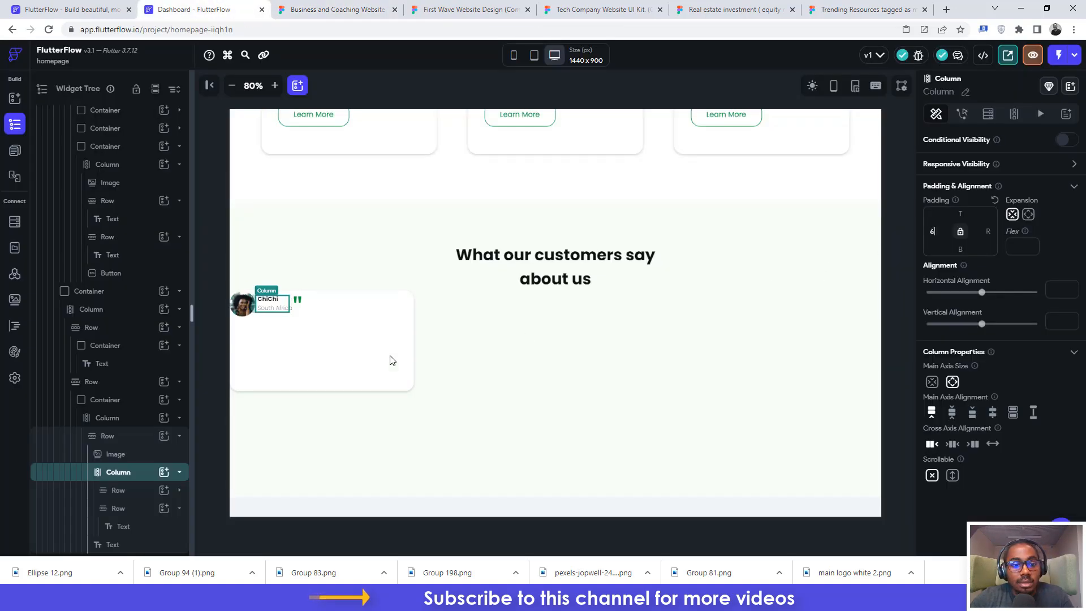
# Step: Switch to Figma and measure the avatar's distances to the edges of the first testimonial card
pyautogui.click(333, 9)
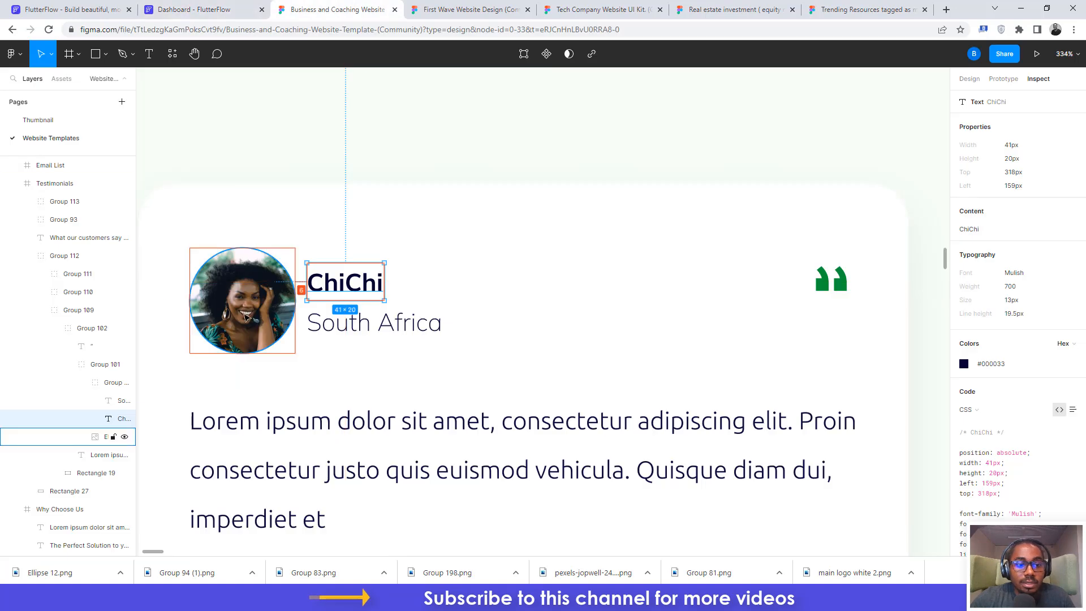
pyautogui.hscroll(-3, 245, 317)
pyautogui.click(359, 320)
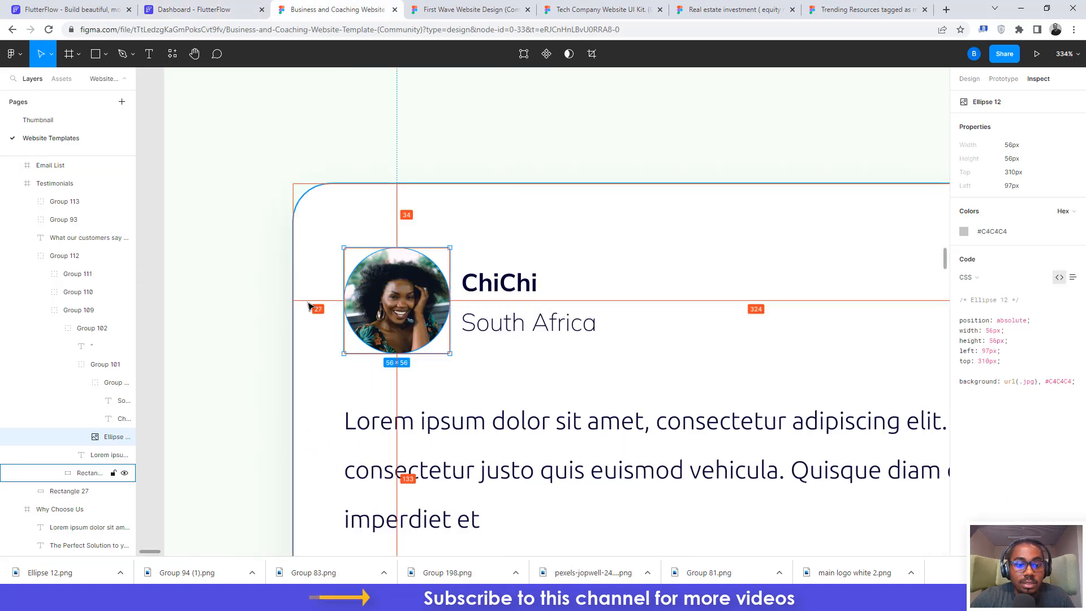
# Step: Back in FlutterFlow, give the avatar image in the first testimonial card a left padding of 27
pyautogui.click(229, 10)
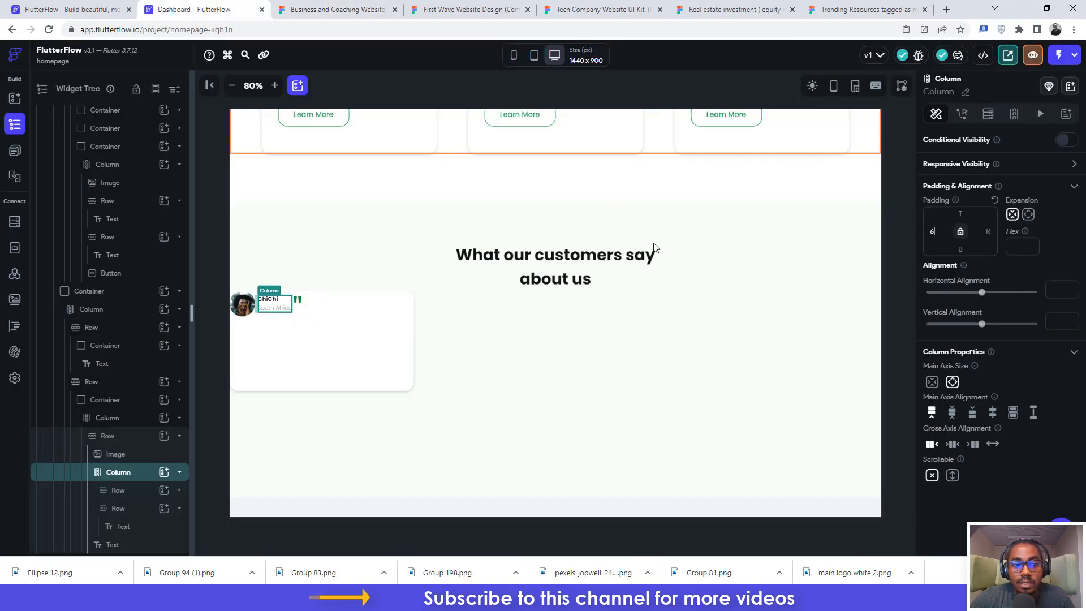
pyautogui.click(246, 305)
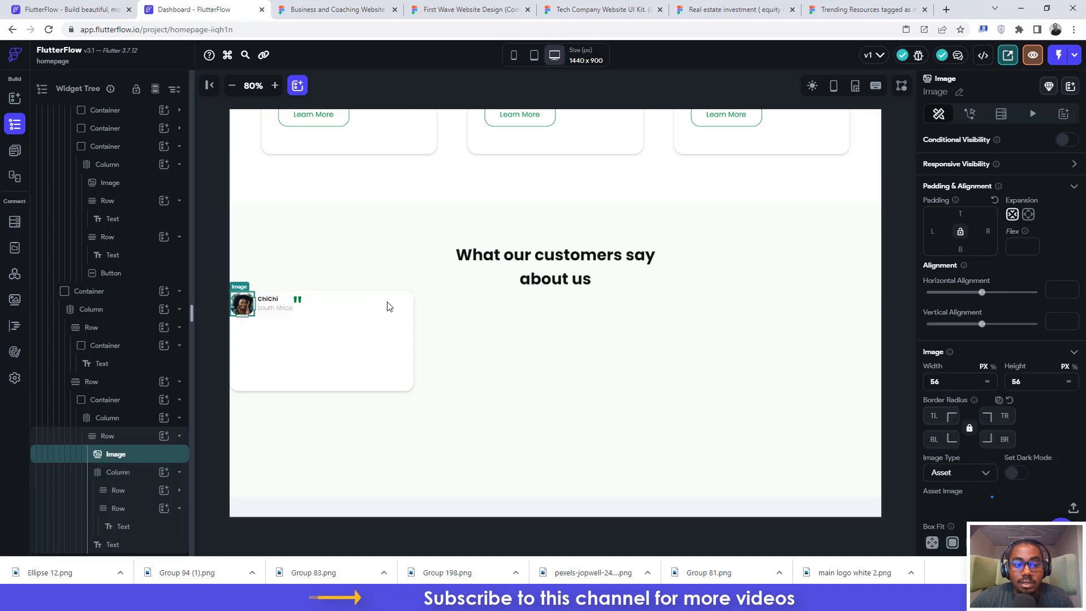
pyautogui.click(932, 232)
pyautogui.write('27')
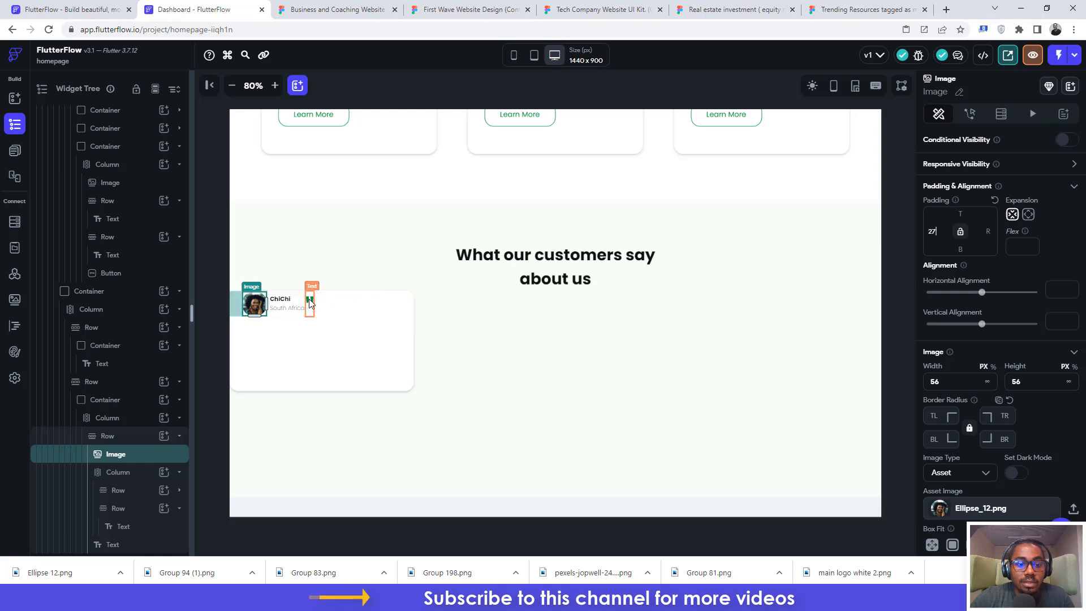
# Step: Inspect the quotation mark's position in Figma, and give the quotation mark text in FlutterFlow a left padding of 194
pyautogui.click(308, 304)
pyautogui.click(338, 10)
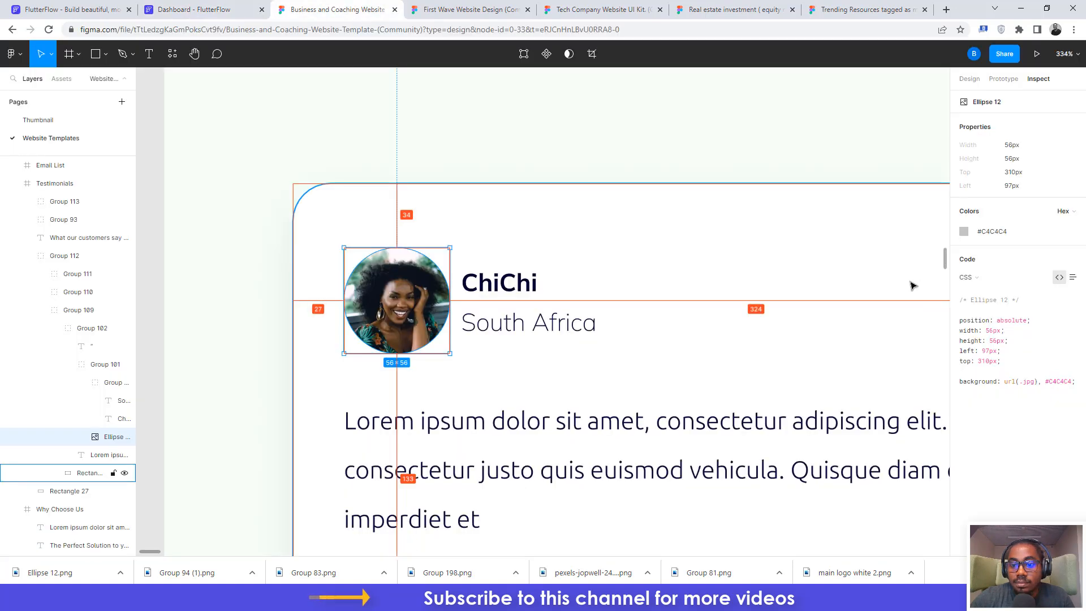
pyautogui.hscroll(3, 912, 285)
pyautogui.click(872, 290)
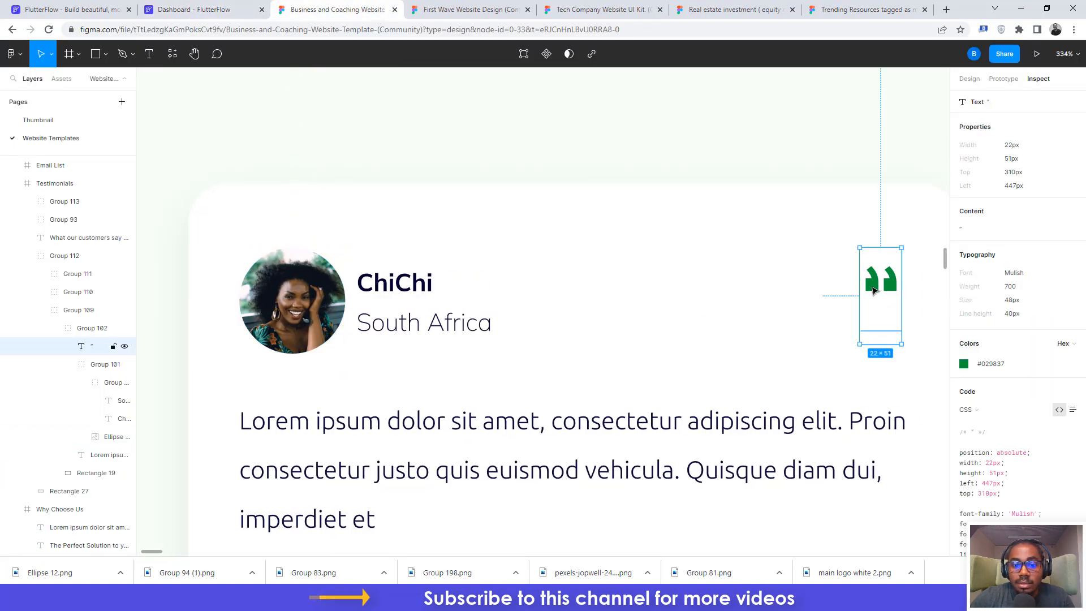
pyautogui.click(251, 11)
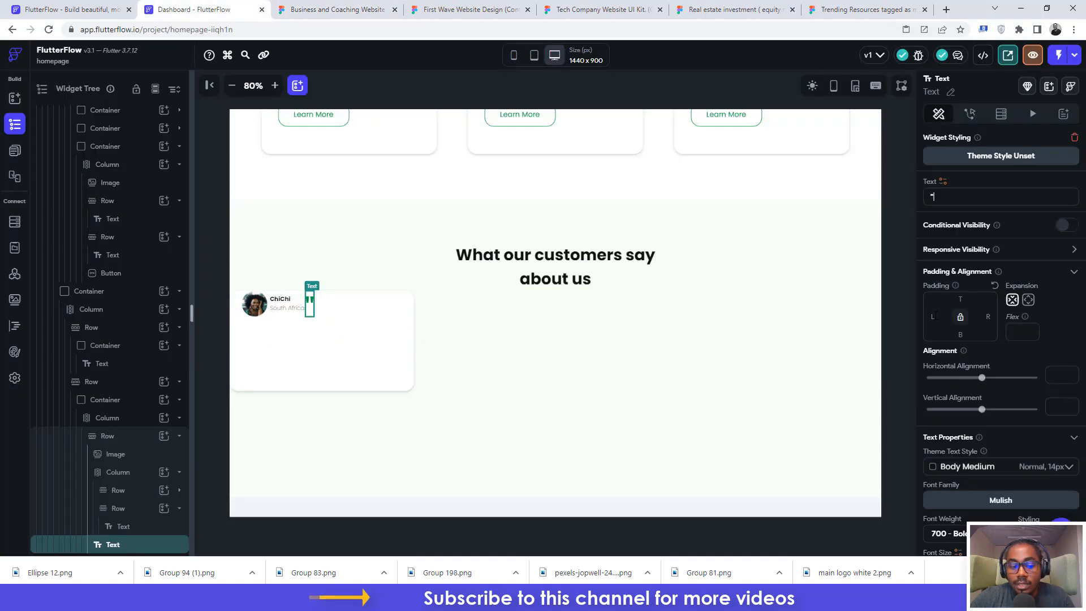
pyautogui.write('1')
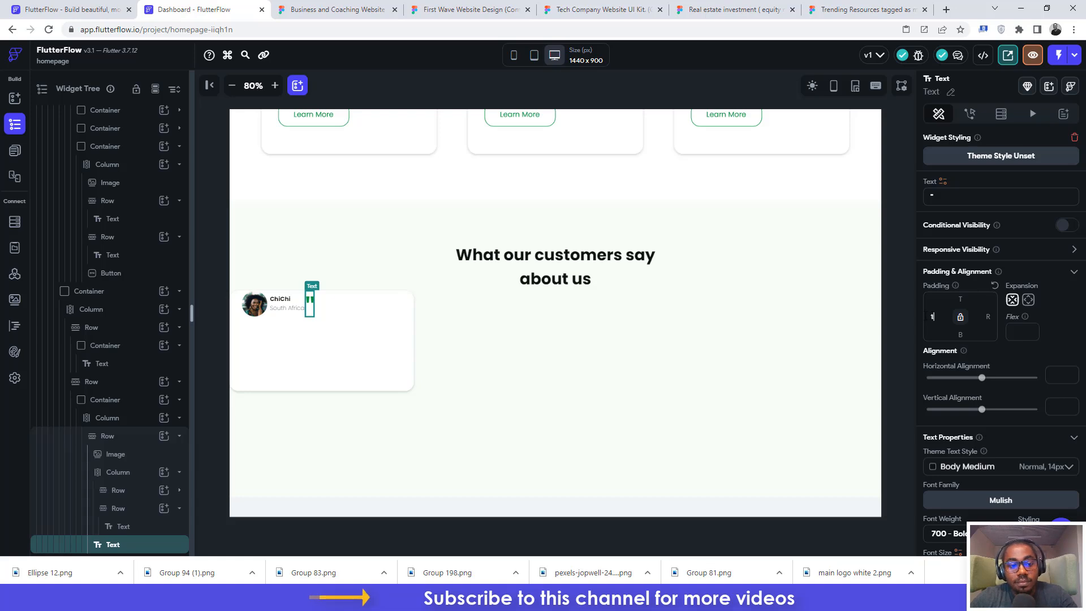
pyautogui.write('94')
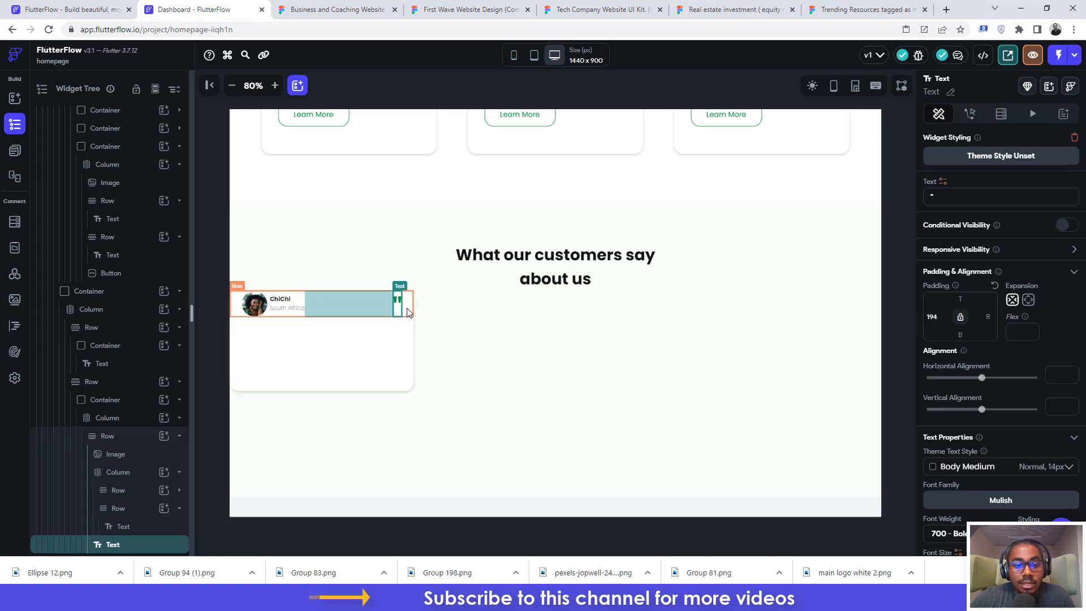
# Step: Check the avatar and name group's spacing in Figma, and give the card's header row in FlutterFlow a top padding of 34
pyautogui.click(407, 309)
pyautogui.click(338, 10)
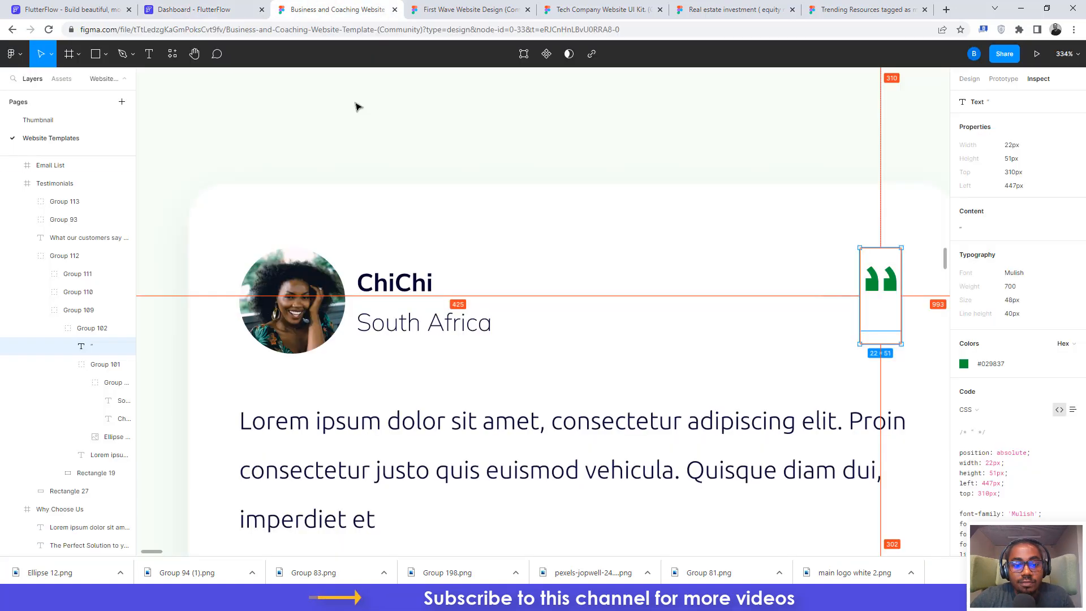
pyautogui.click(327, 257)
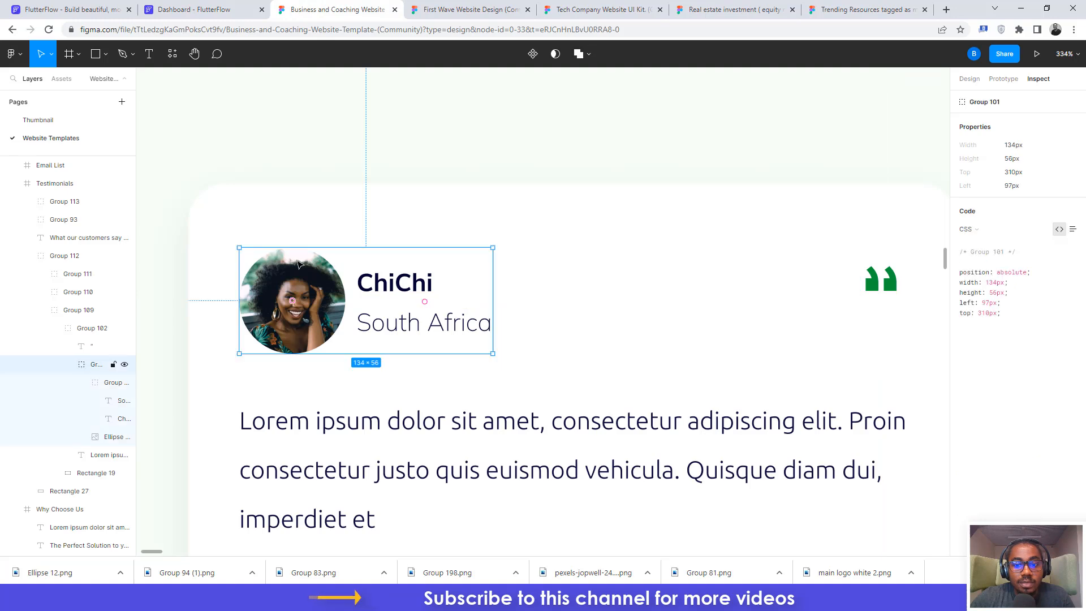
pyautogui.click(250, 6)
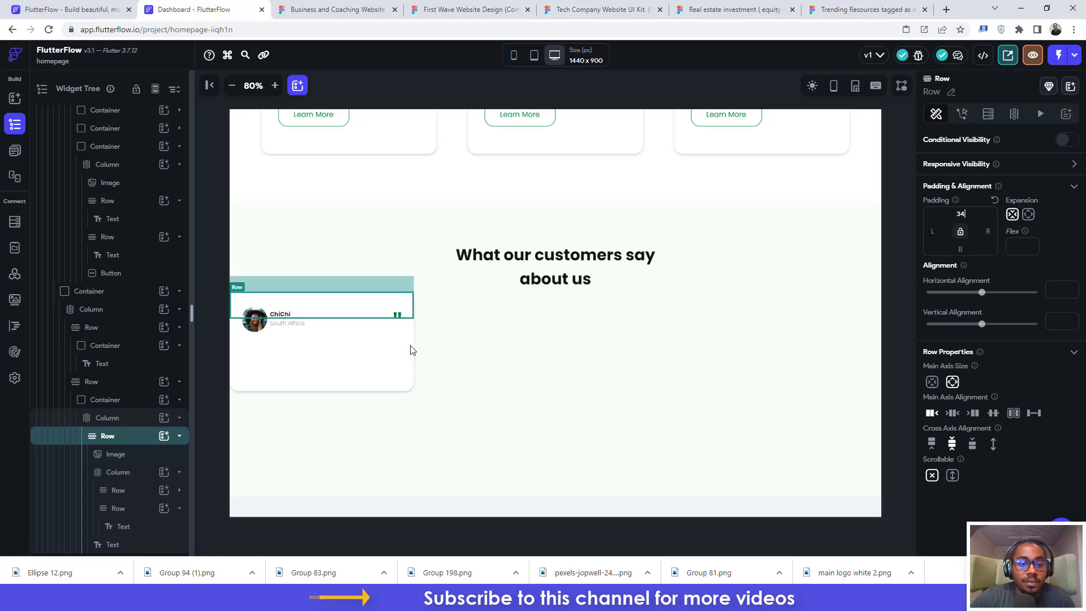
# Step: Switch to Figma and copy the lorem ipsum paragraph of the first testimonial card
pyautogui.click(312, 6)
pyautogui.scroll(-3, 449, 322)
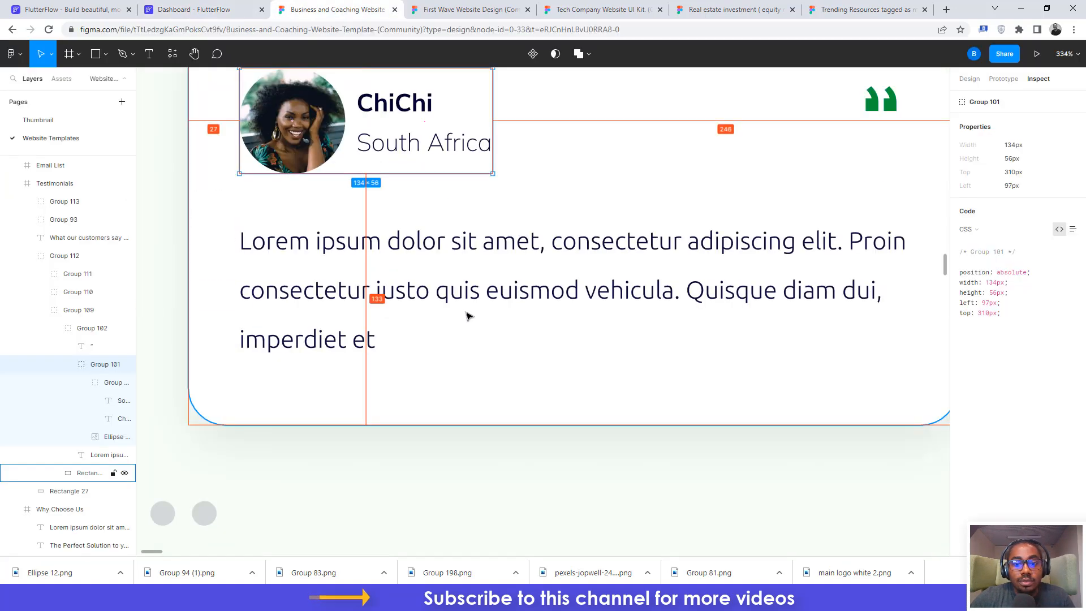
pyautogui.keyDown('ctrl'); pyautogui.scroll(-5, 467, 315); pyautogui.keyUp('ctrl')
pyautogui.click(400, 289)
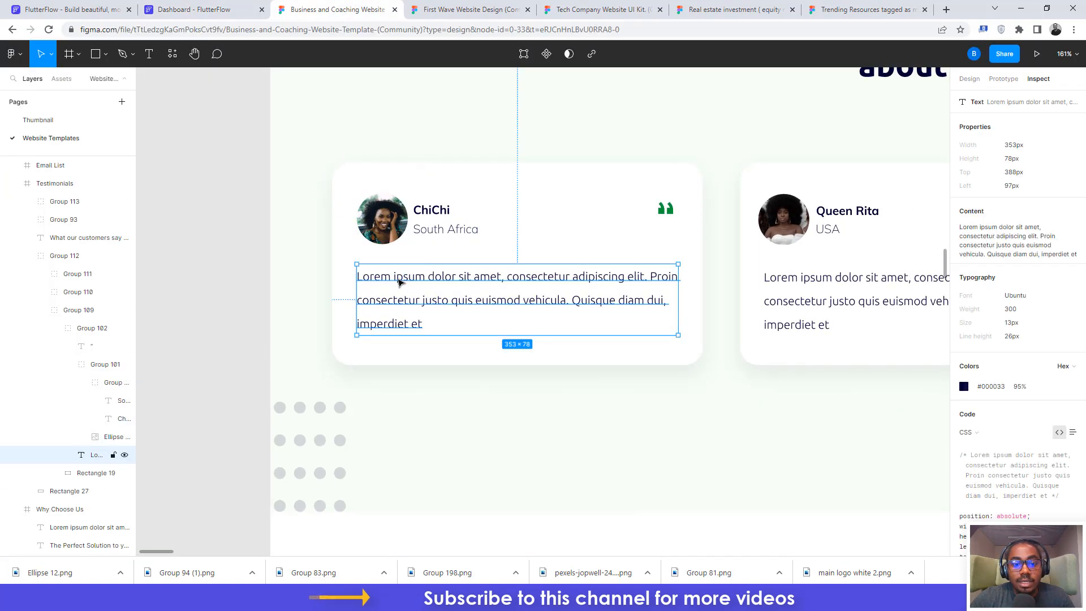
pyautogui.doubleClick(399, 280)
pyautogui.hotkey('ctrl', 'c')
# Step: In FlutterFlow, add a new row containing a text widget to the testimonial card's main column
pyautogui.click(204, 8)
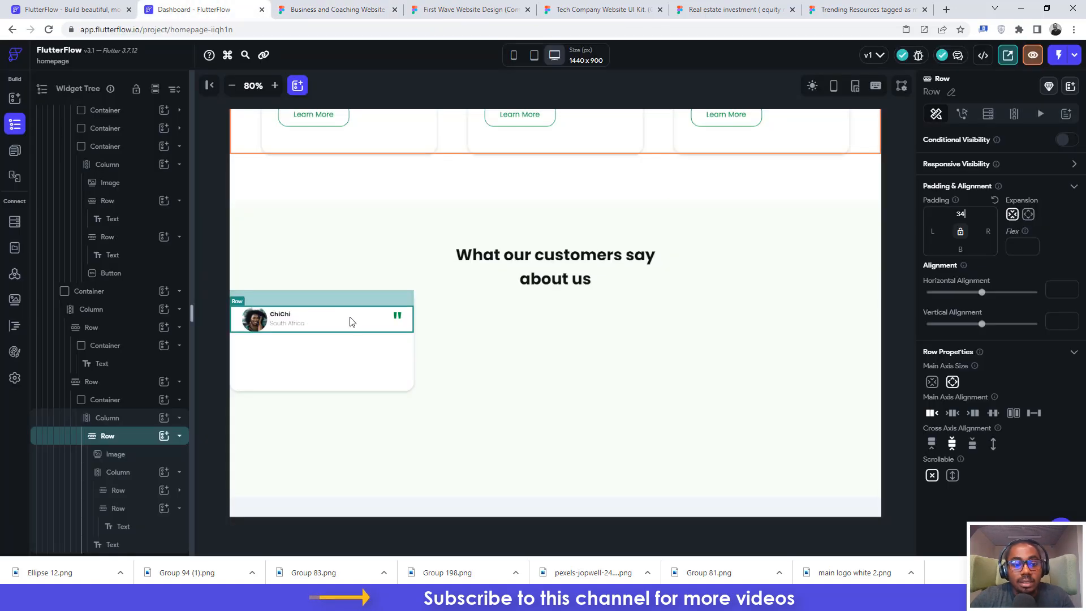
pyautogui.click(308, 350)
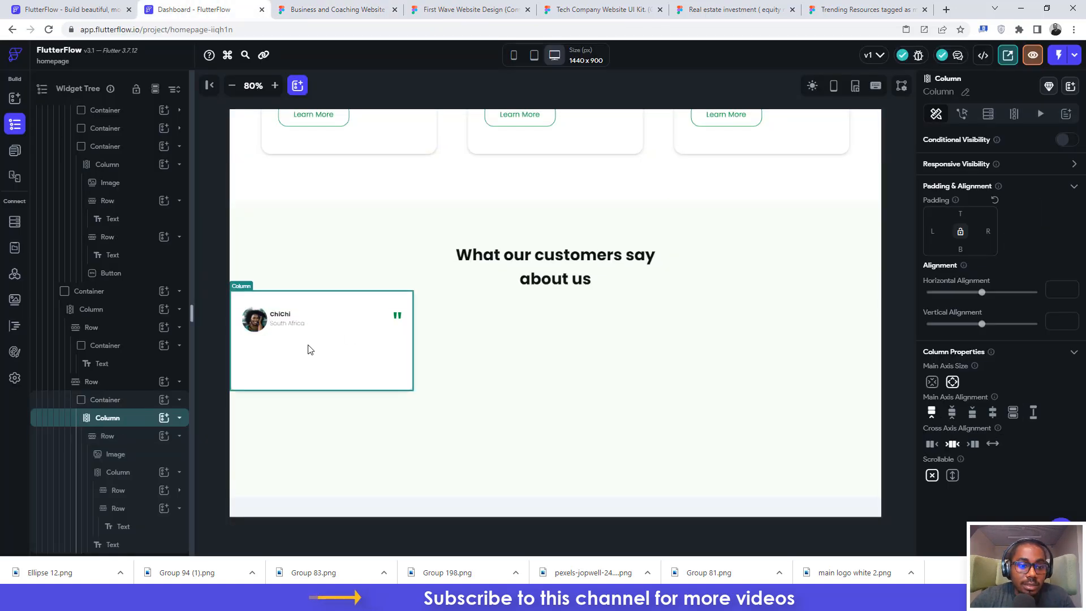
pyautogui.click(163, 418)
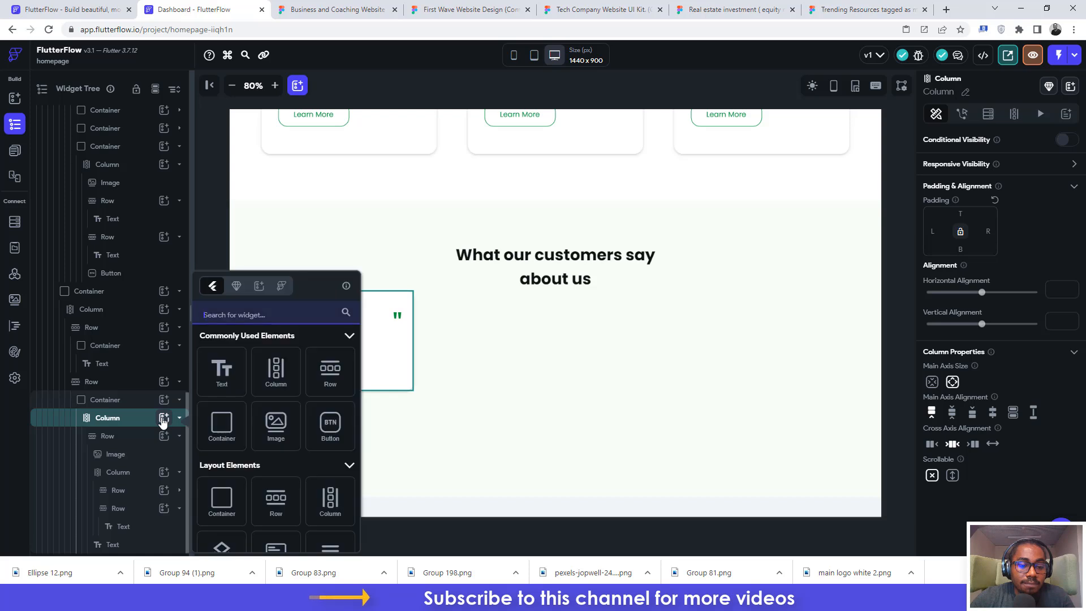
pyautogui.click(327, 376)
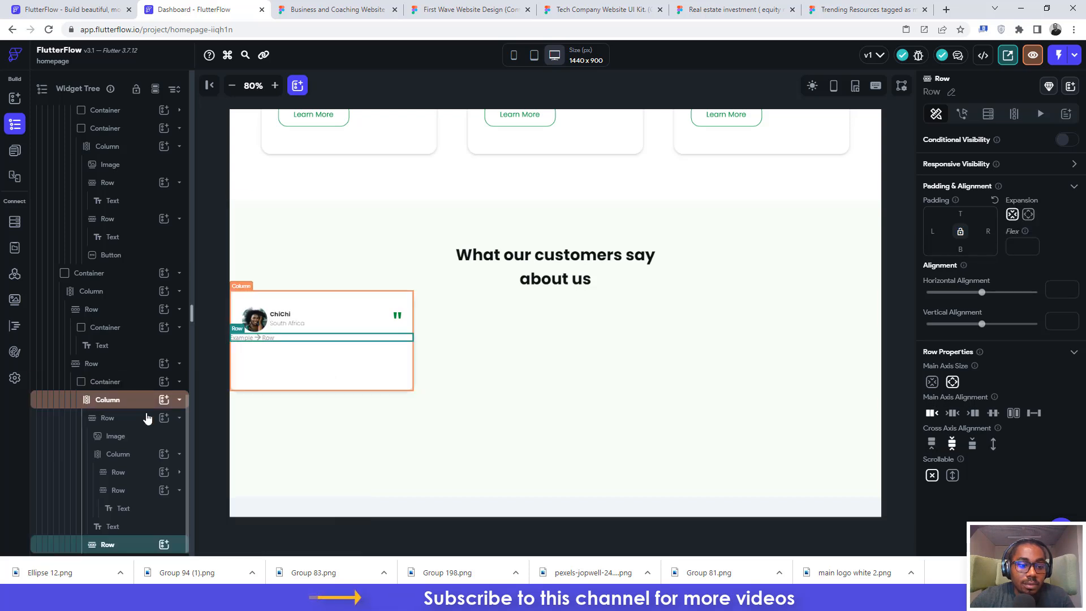
pyautogui.click(163, 544)
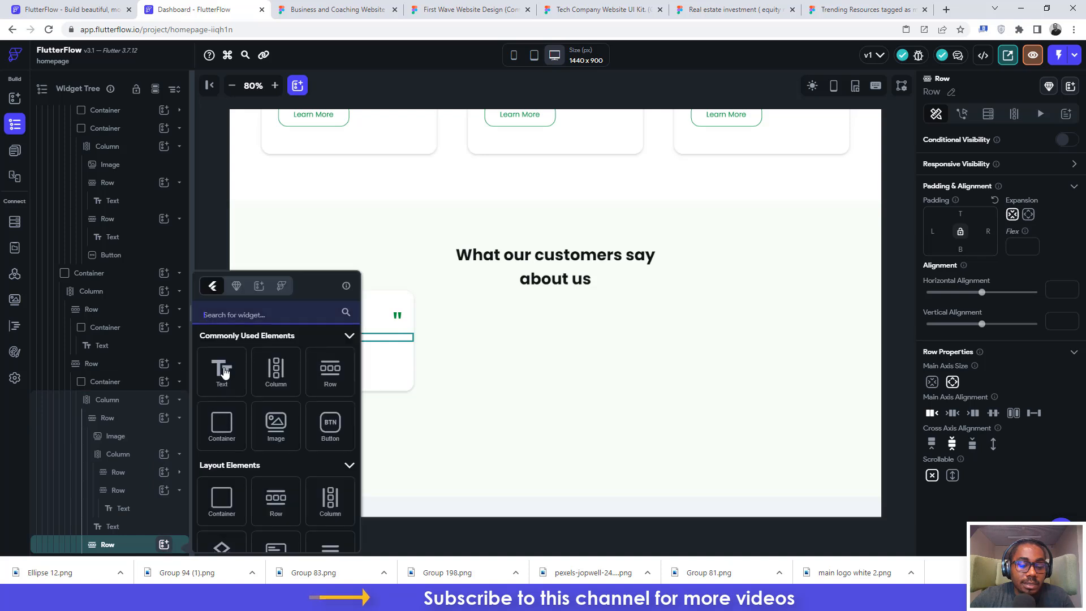
pyautogui.moveTo(225, 373); pyautogui.dragTo(411, 380)
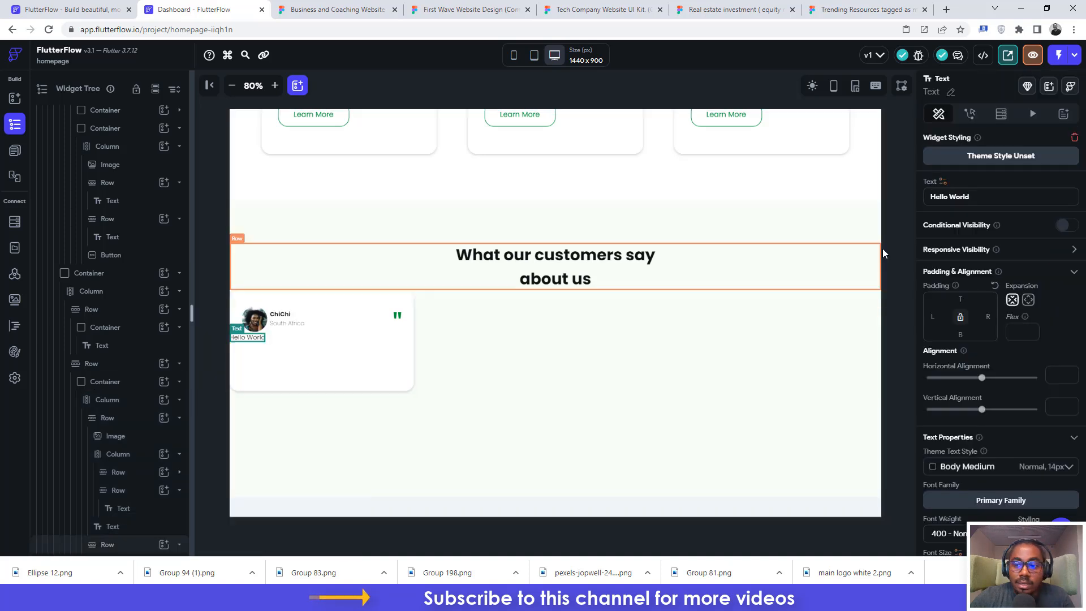
# Step: Replace the new text widget's placeholder with the copied lorem ipsum testimonial paragraph
pyautogui.click(971, 197)
pyautogui.hotkey('ctrl', 'a')
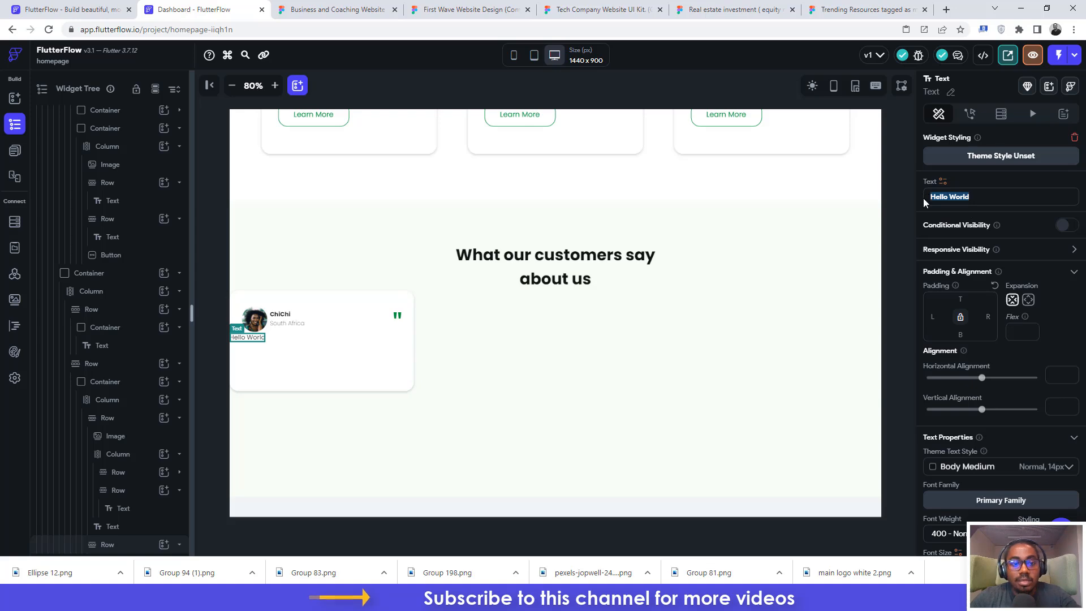
pyautogui.hotkey('ctrl', 'v')
# Step: Check the paragraph's typography in Figma, and in FlutterFlow set it to weight 300 - Light, font size 13 and Expanded
pyautogui.click(311, 9)
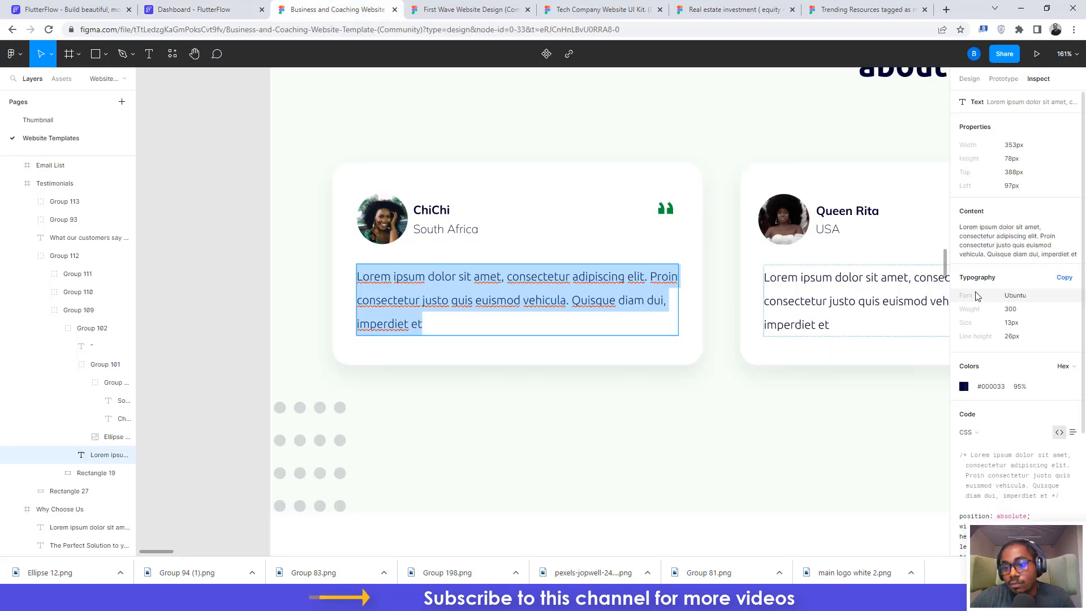
pyautogui.click(195, 9)
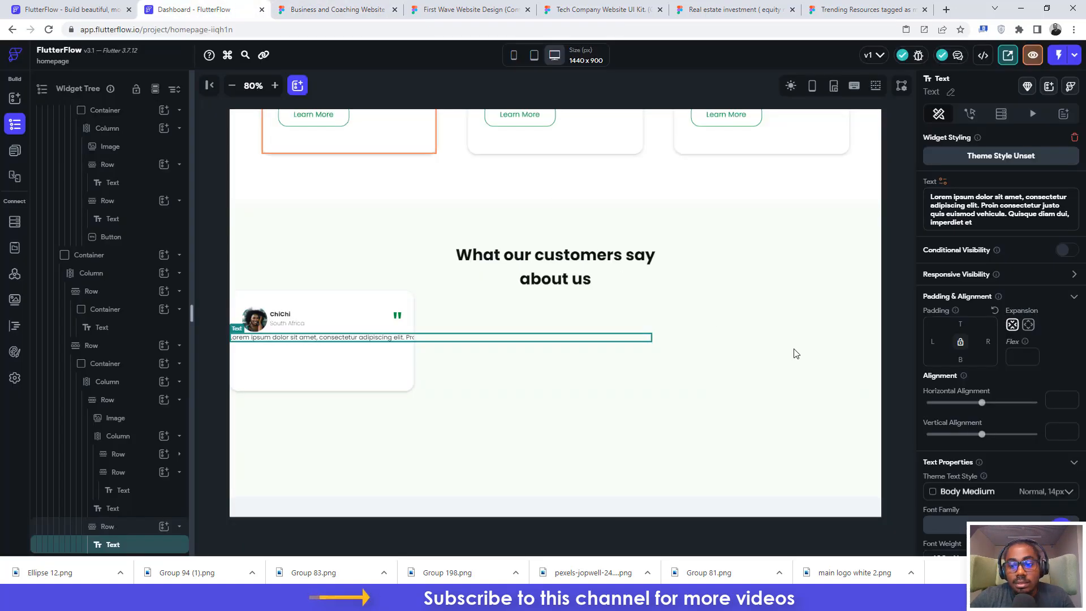
pyautogui.scroll(-3, 949, 373)
pyautogui.click(955, 389)
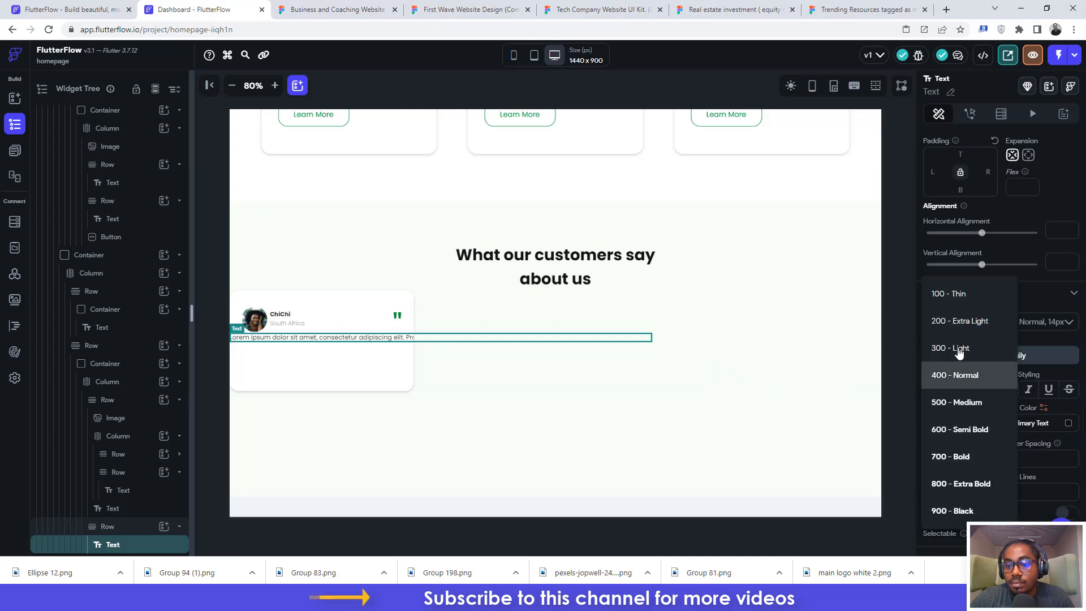
pyautogui.click(956, 354)
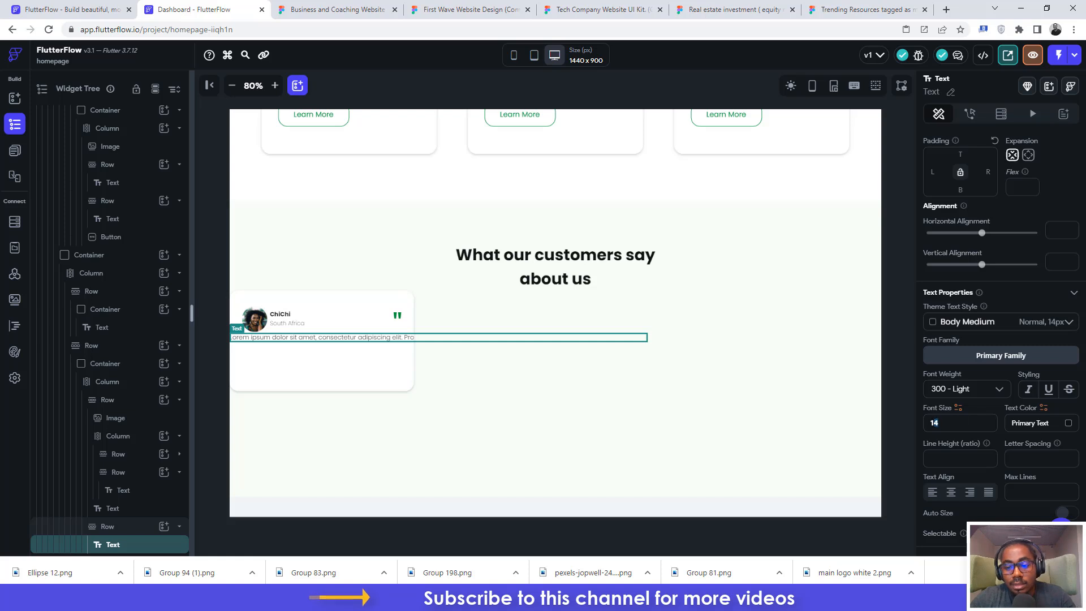
pyautogui.write('3')
pyautogui.scroll(3, 986, 280)
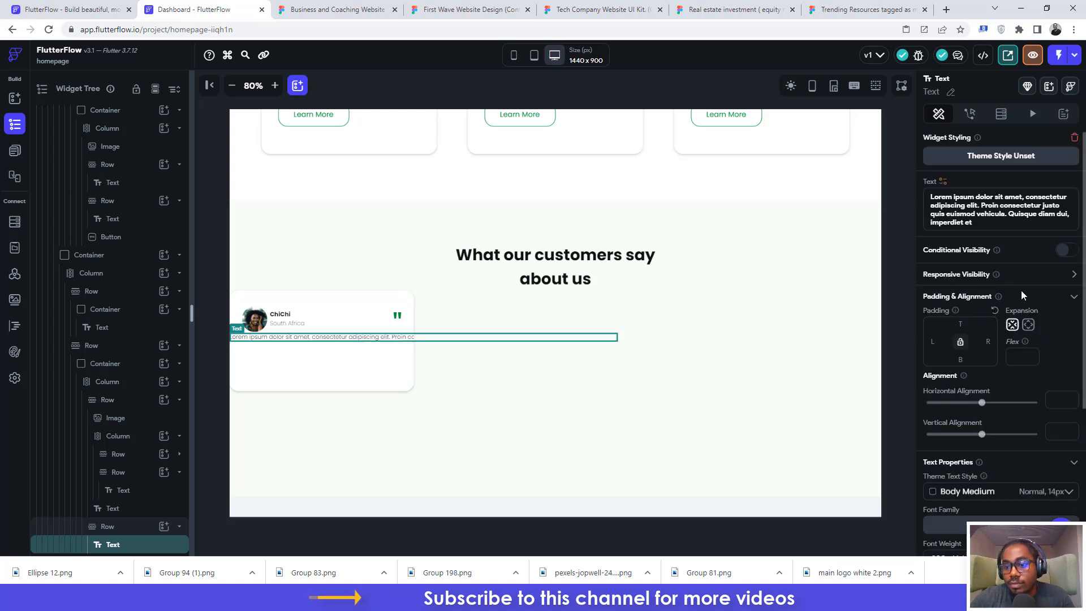
pyautogui.click(1028, 326)
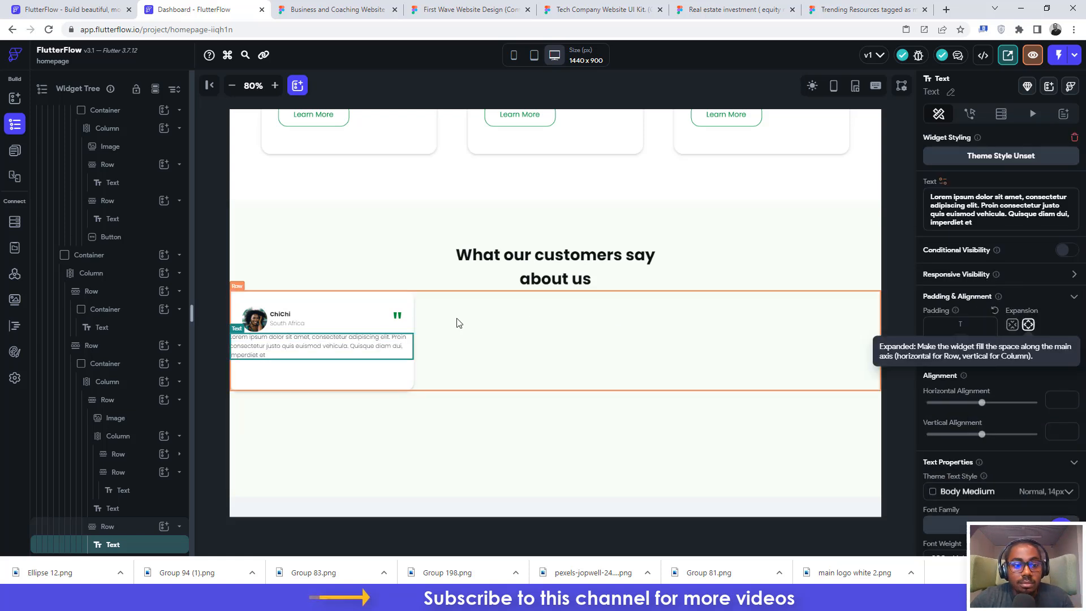
# Step: Measure the paragraph's spacing in Figma, and give the paragraph text in FlutterFlow a left padding of 27
pyautogui.click(334, 9)
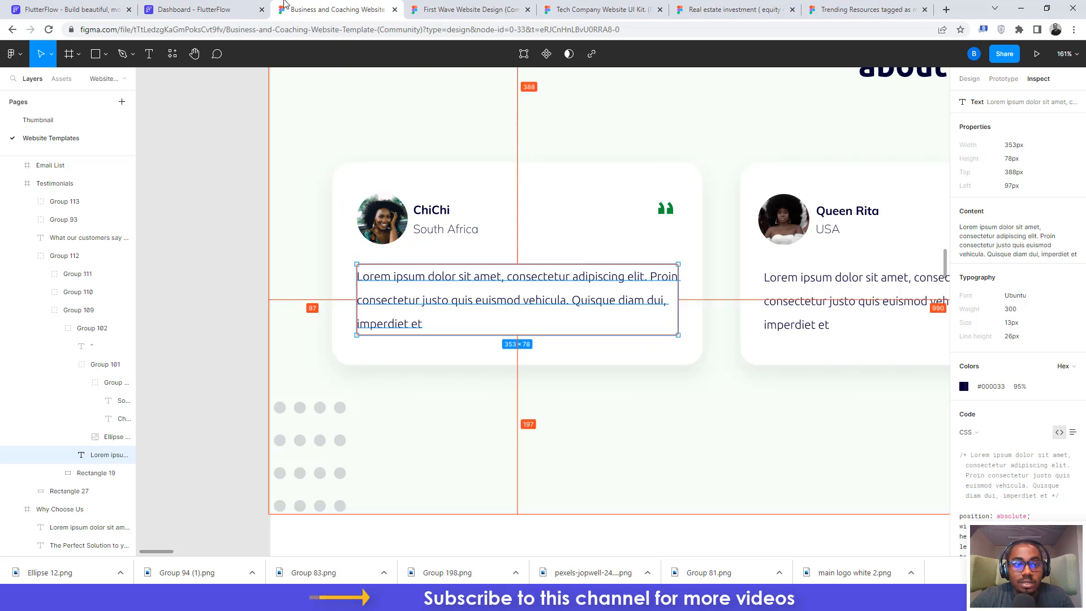
pyautogui.click(224, 7)
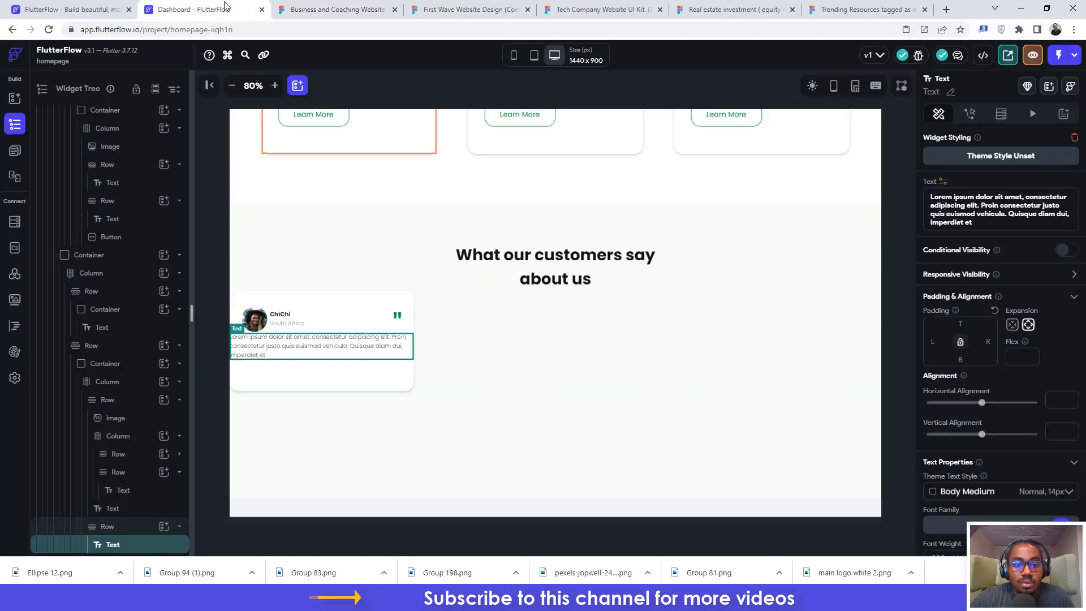
pyautogui.click(934, 341)
pyautogui.write('27')
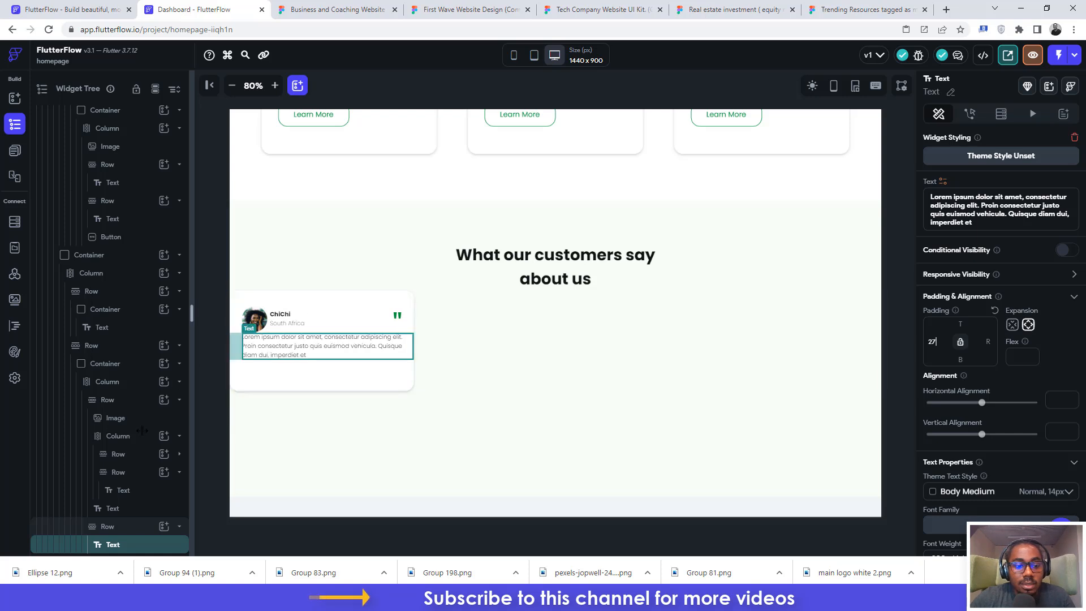
# Step: Give the row holding the testimonial paragraph a top padding of 22
pyautogui.click(132, 526)
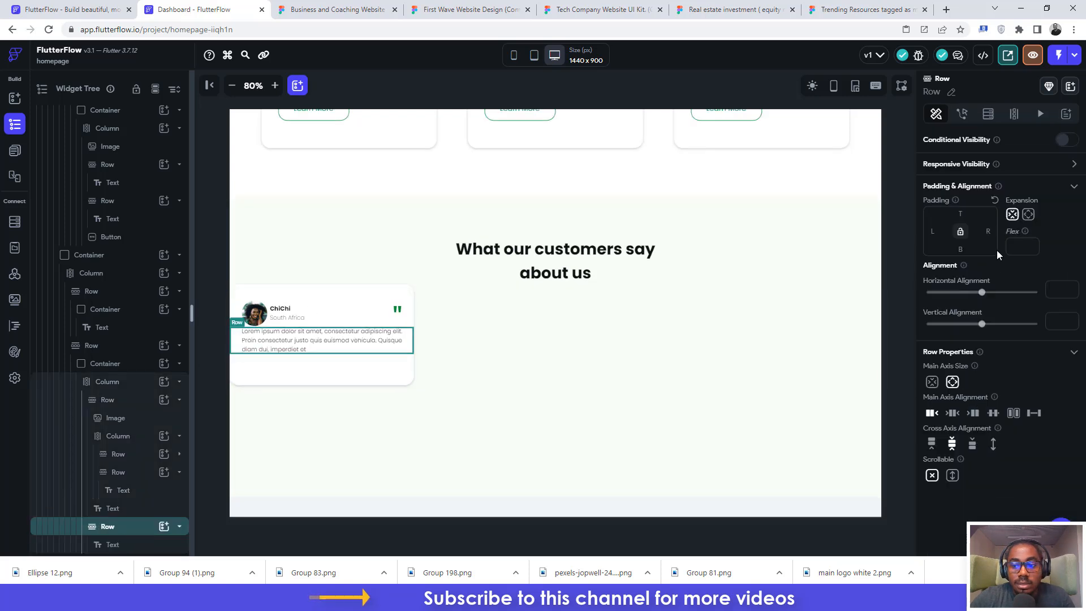
pyautogui.click(959, 213)
pyautogui.write('22')
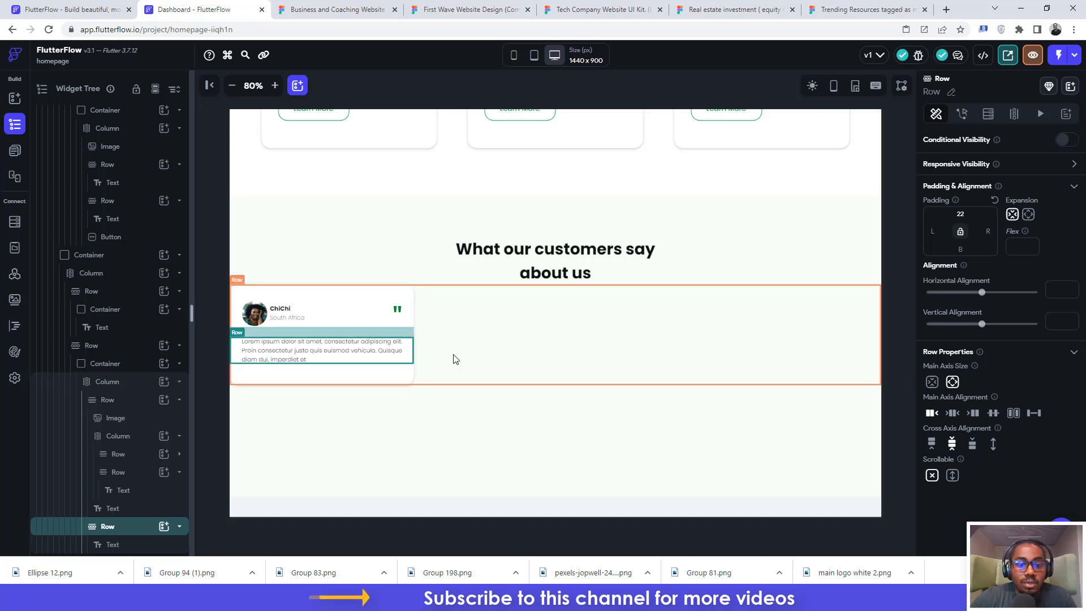
# Step: Check the testimonial paragraph's layout in Figma, and give the paragraph text in FlutterFlow a right padding of 27
pyautogui.click(339, 7)
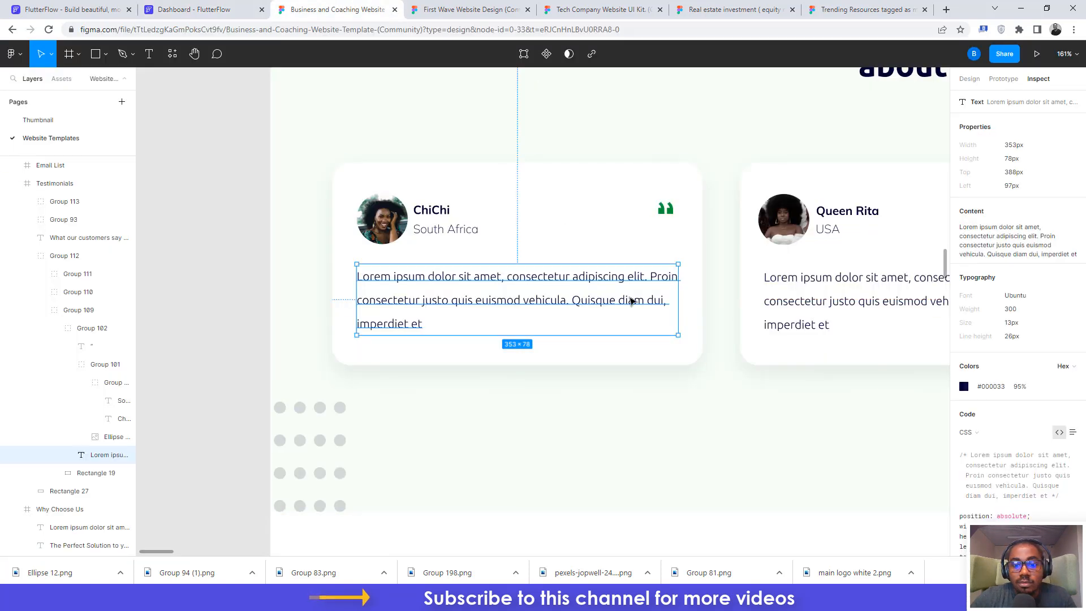
pyautogui.click(219, 7)
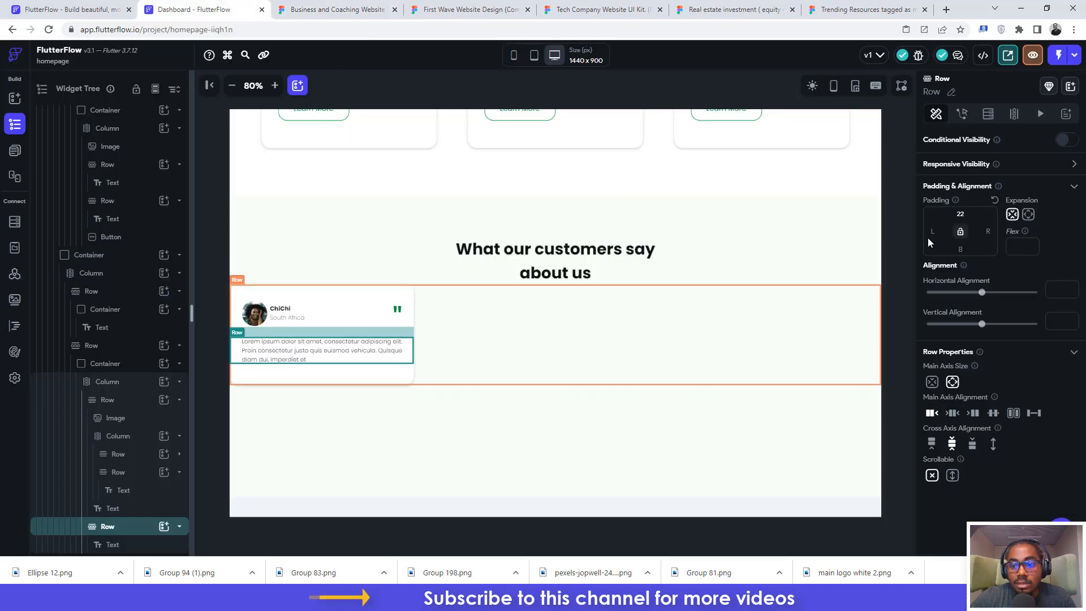
pyautogui.click(962, 213)
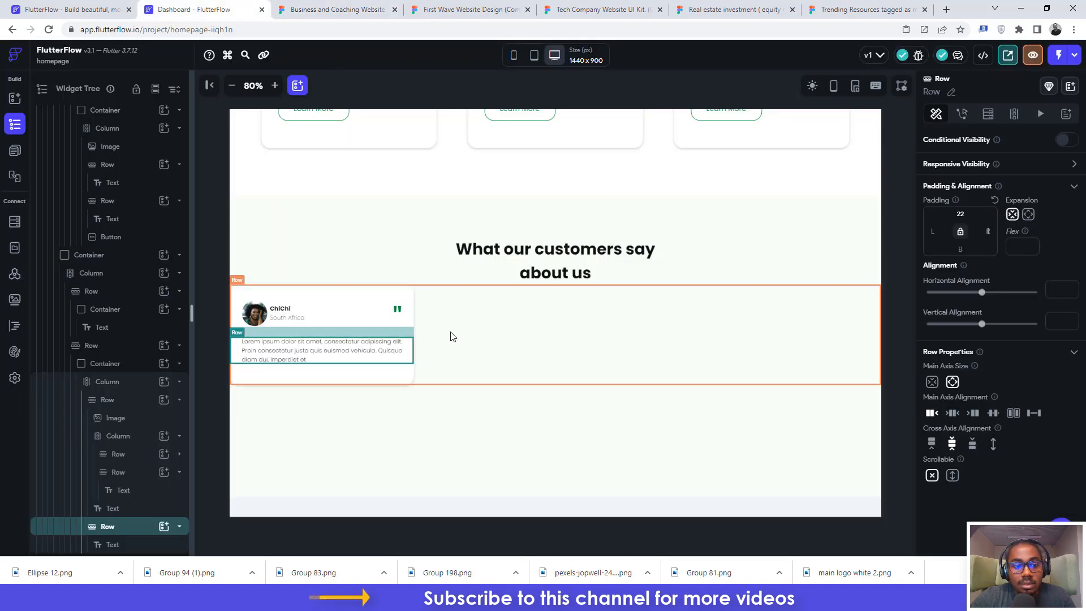
pyautogui.click(371, 352)
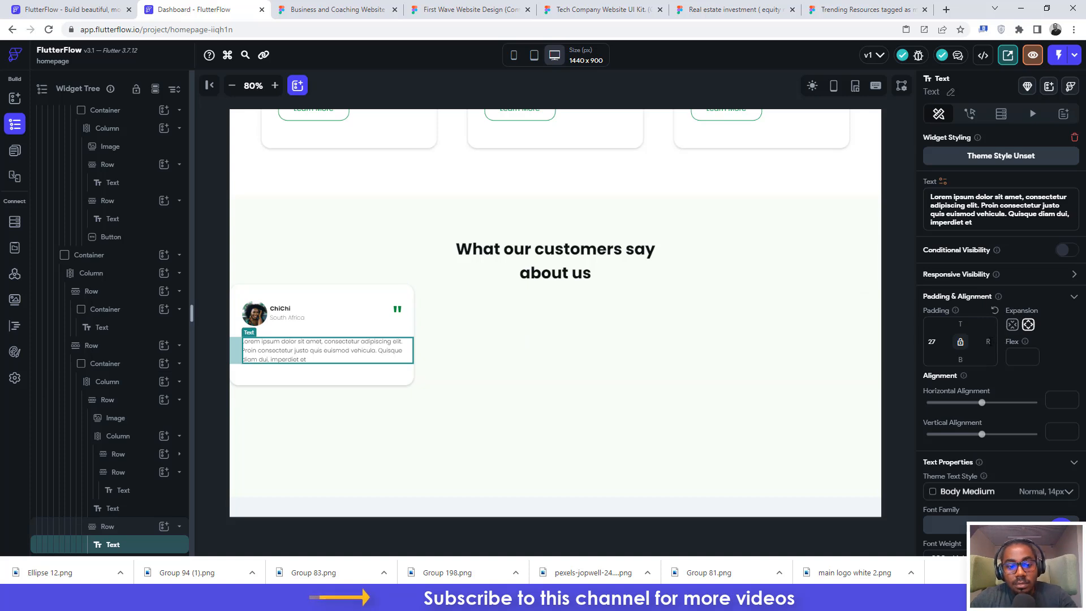
pyautogui.write('27')
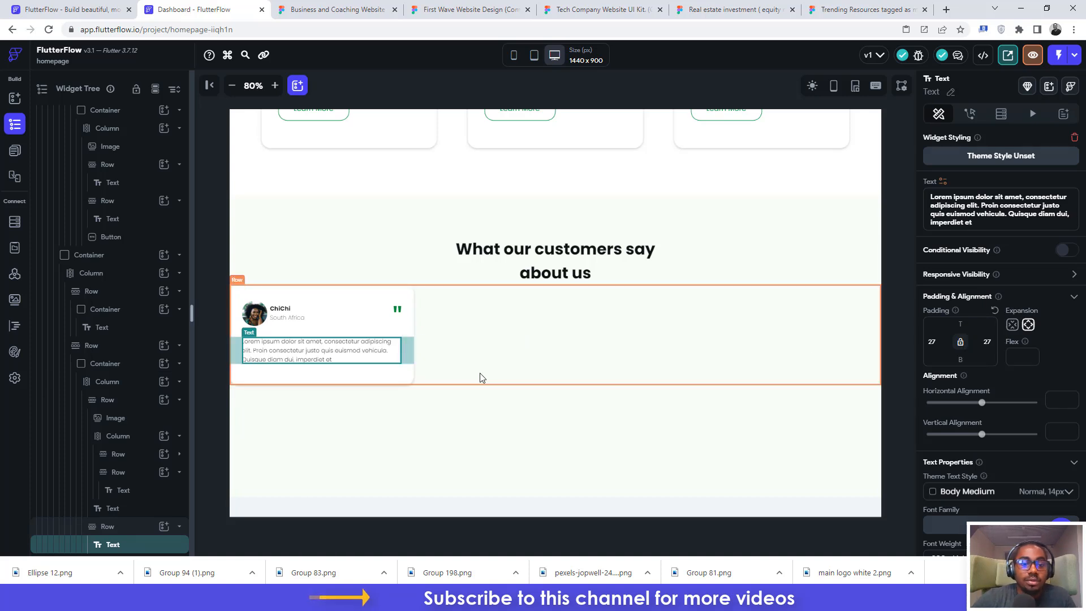
# Step: Duplicate the container of the first testimonial card within its row
pyautogui.click(335, 385)
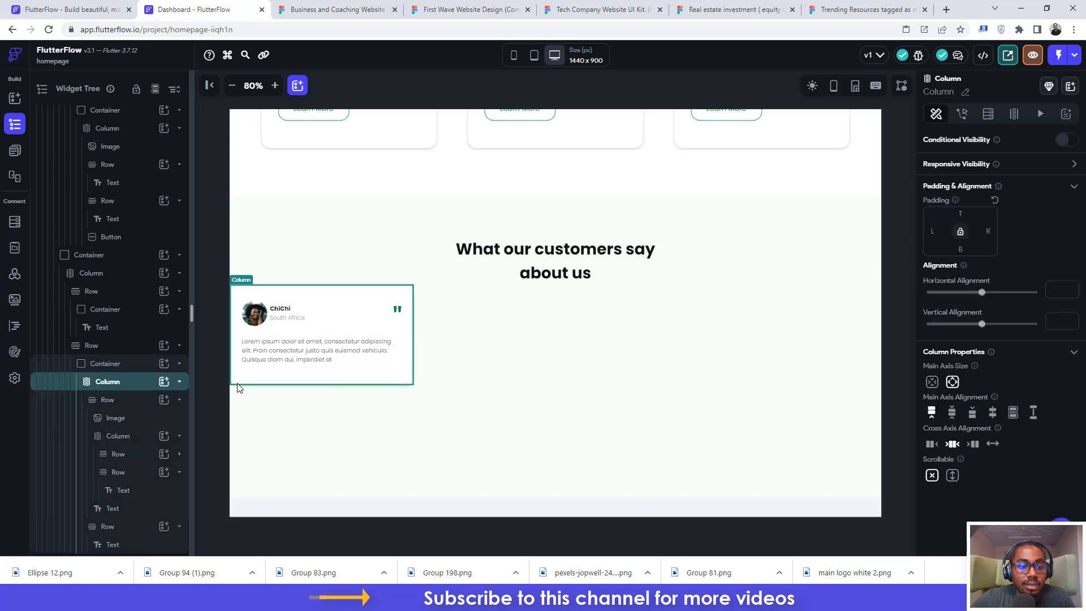
pyautogui.click(120, 366)
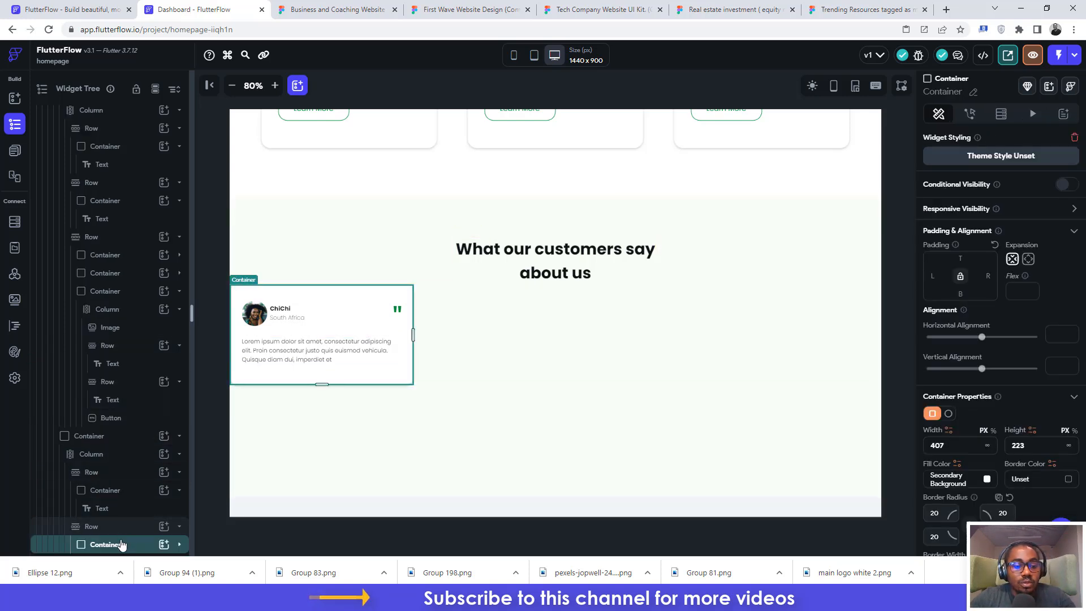
pyautogui.hotkey('ctrl', 'd')
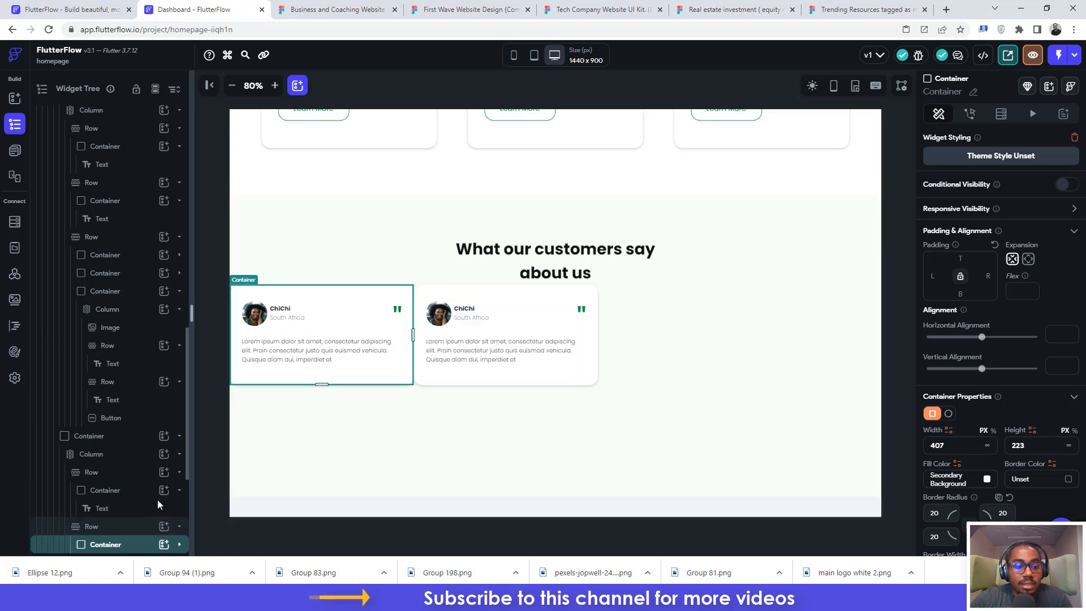
# Step: Check the gap between testimonial cards in Figma, and give the second card's container in FlutterFlow a left padding of 41
pyautogui.scroll(-4, 116, 498)
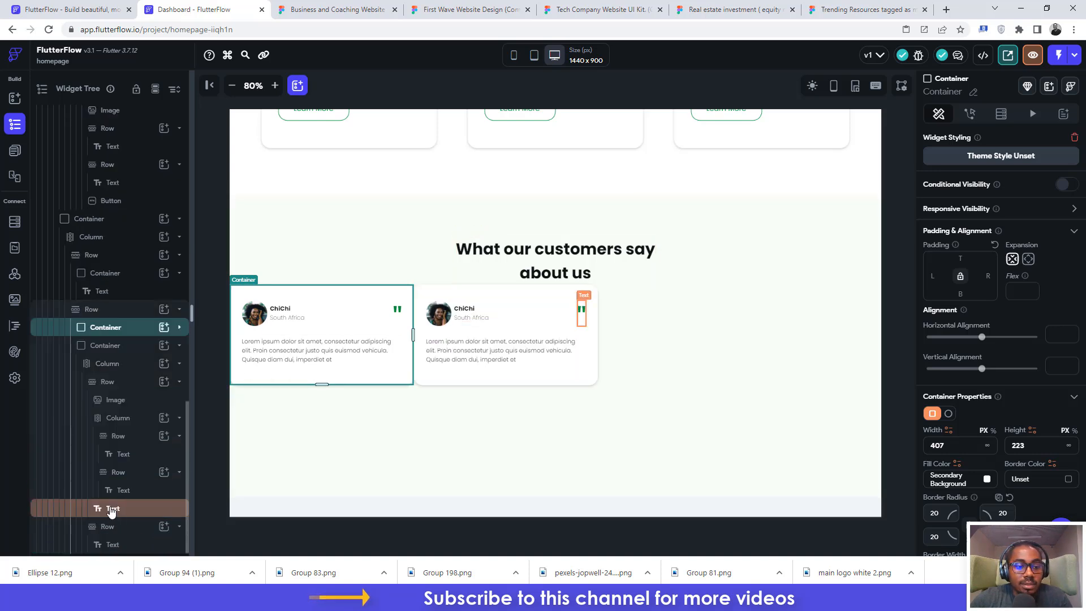
pyautogui.click(103, 346)
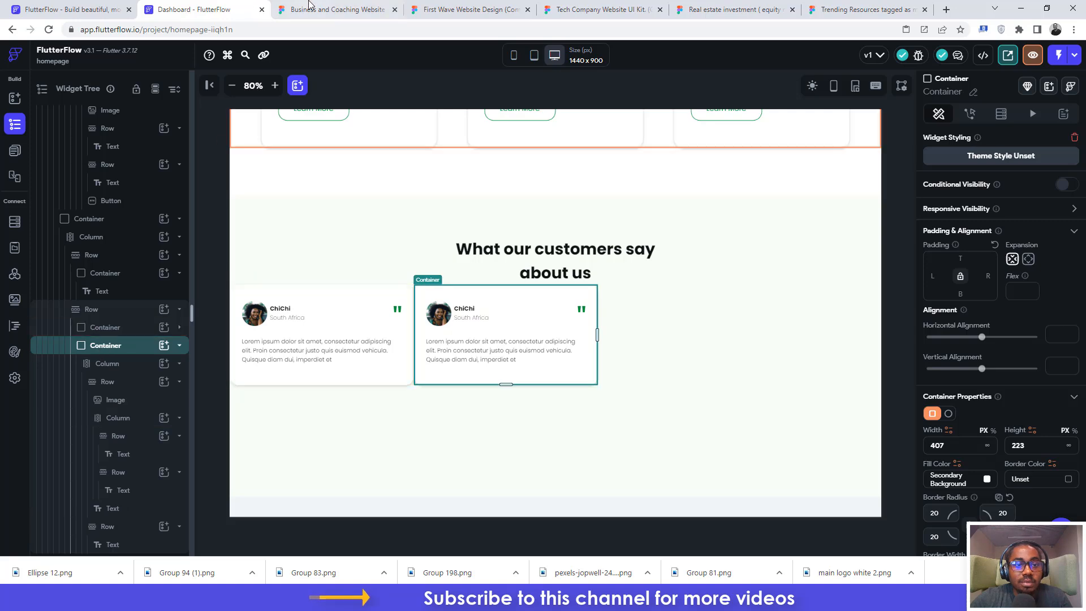
pyautogui.hotkey('ctrl', 'Tab')
pyautogui.click(762, 262)
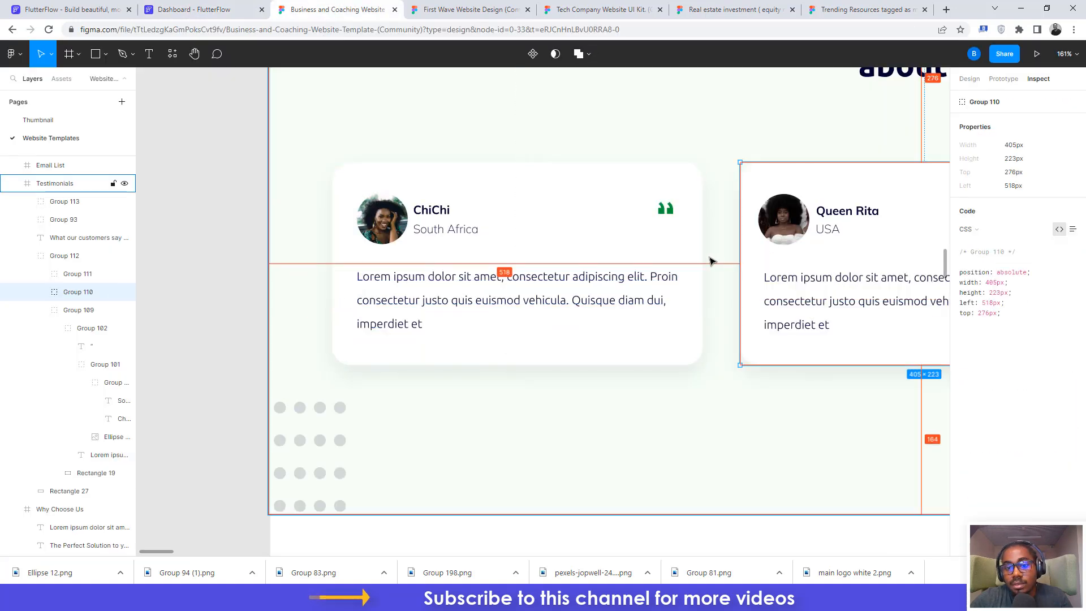
pyautogui.click(212, 7)
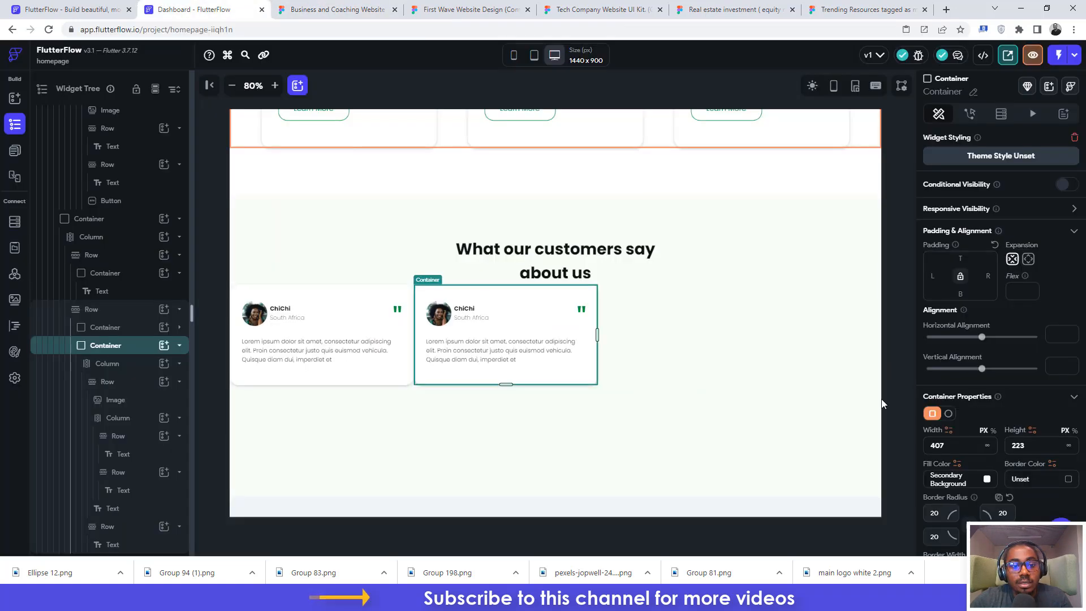
pyautogui.click(933, 276)
pyautogui.write('41')
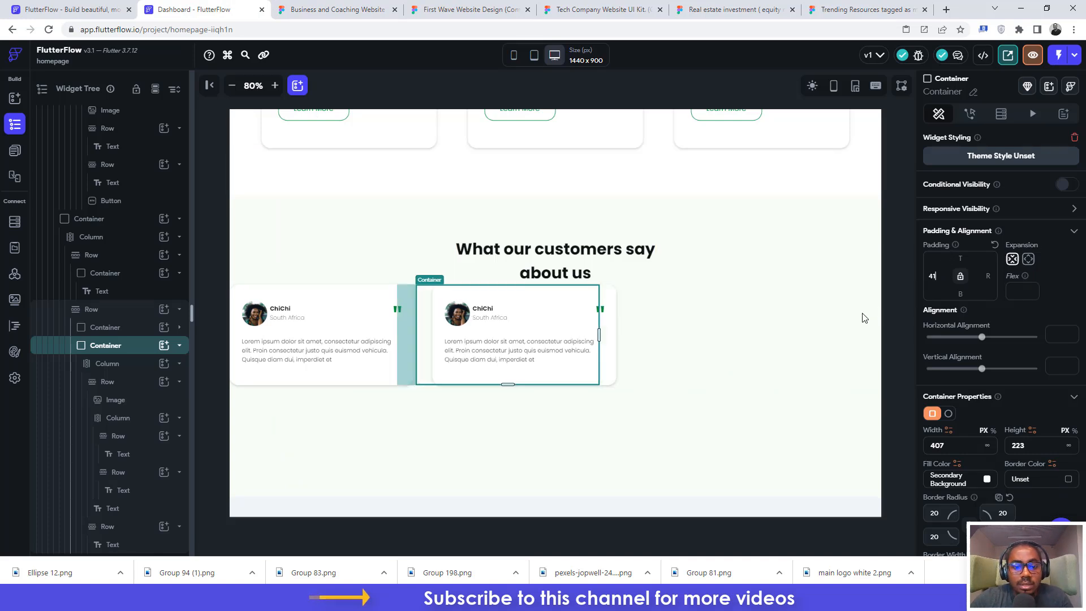
# Step: Duplicate the padded card as a third testimonial card, and set the row's main axis alignment to Center
pyautogui.scroll(3, 113, 351)
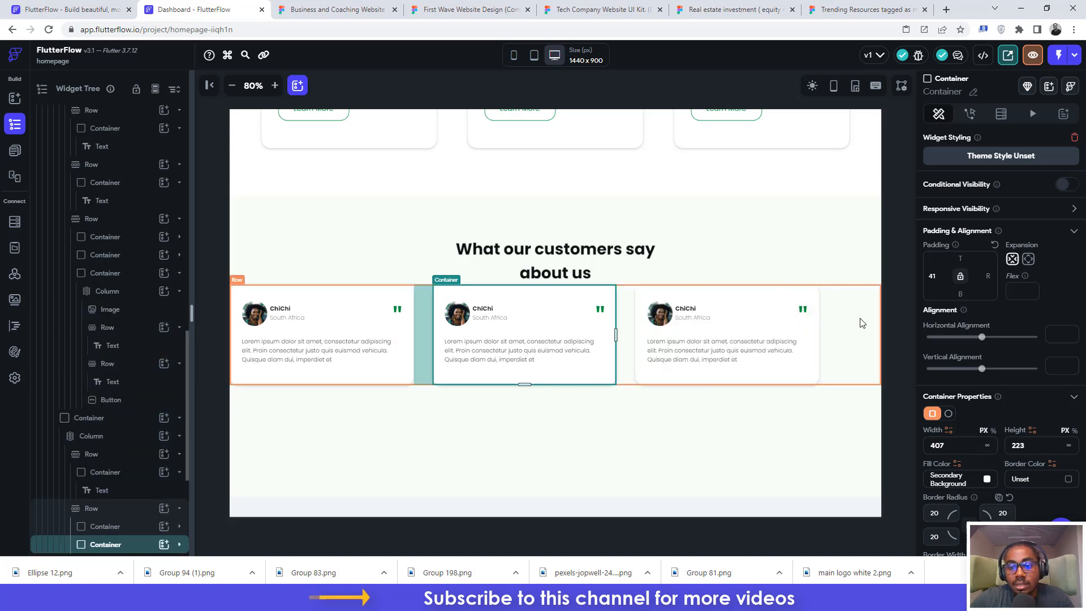
pyautogui.click(862, 323)
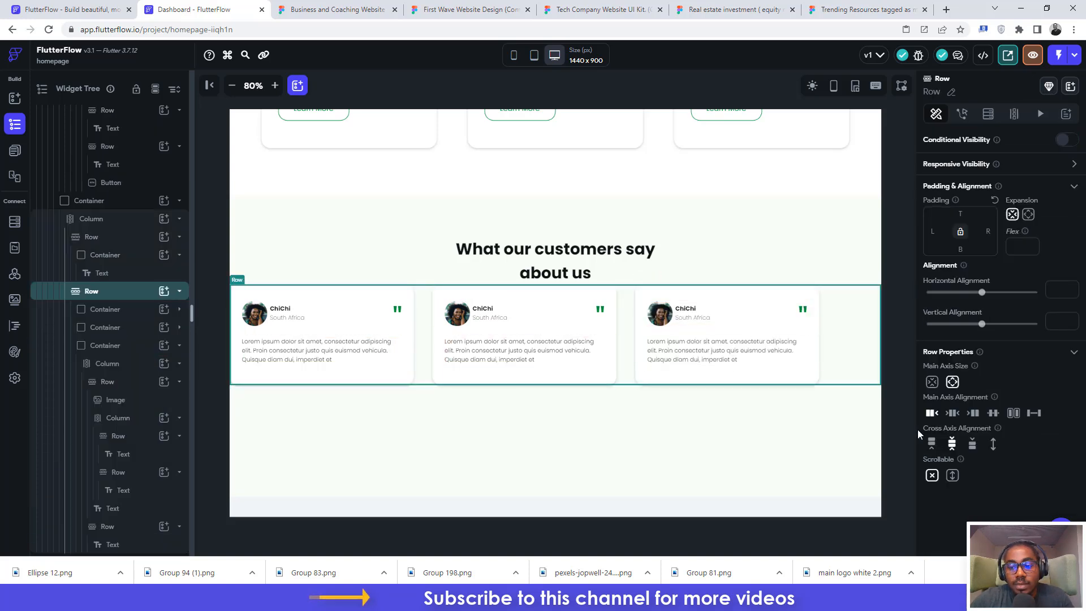
pyautogui.click(953, 413)
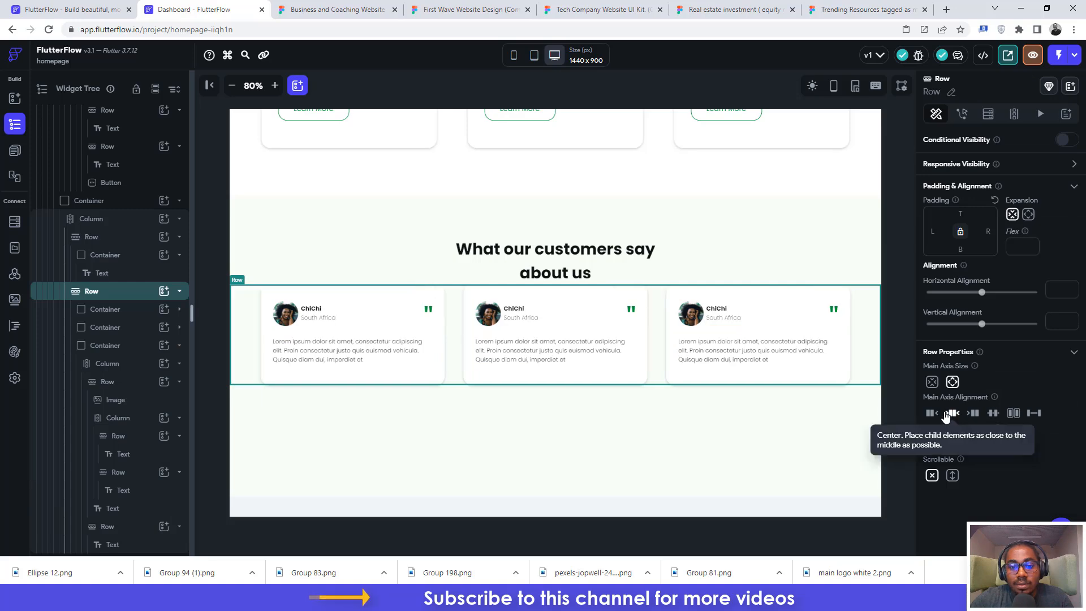
# Step: Check the spacing above the testimonial cards in Figma, and give the row holding the cards in FlutterFlow a top padding of 81
pyautogui.click(317, 9)
pyautogui.scroll(3, 701, 271)
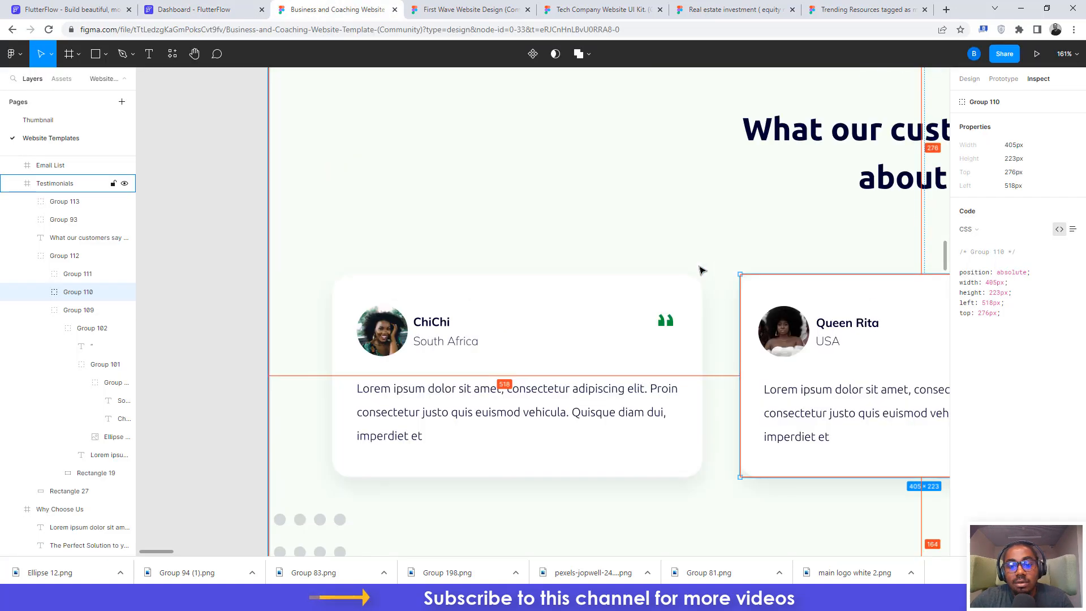
pyautogui.scroll(-4, 703, 271)
pyautogui.hscroll(4, 679, 289)
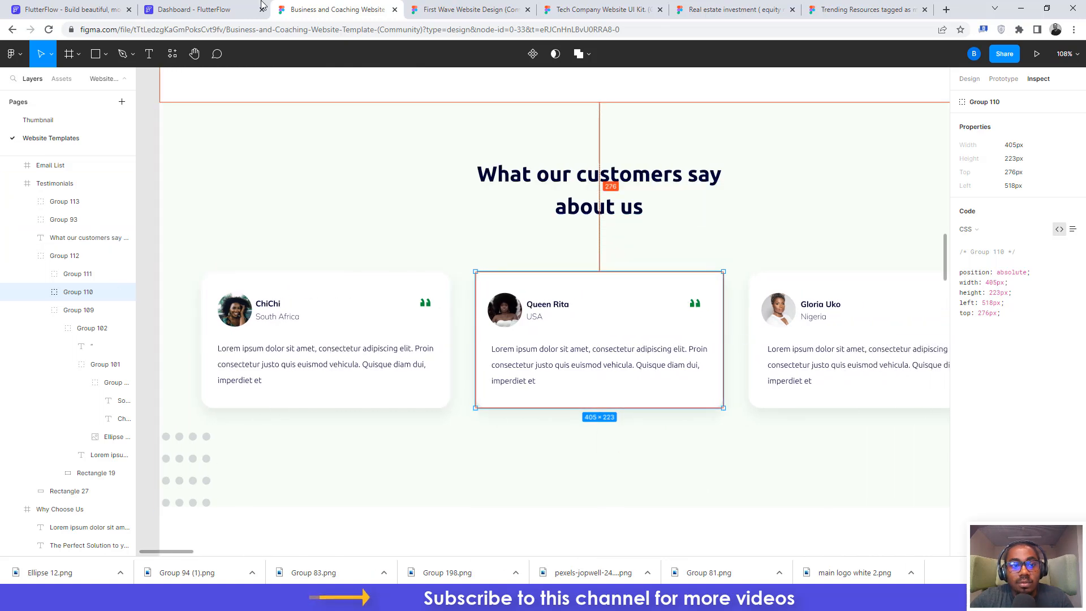
pyautogui.click(192, 9)
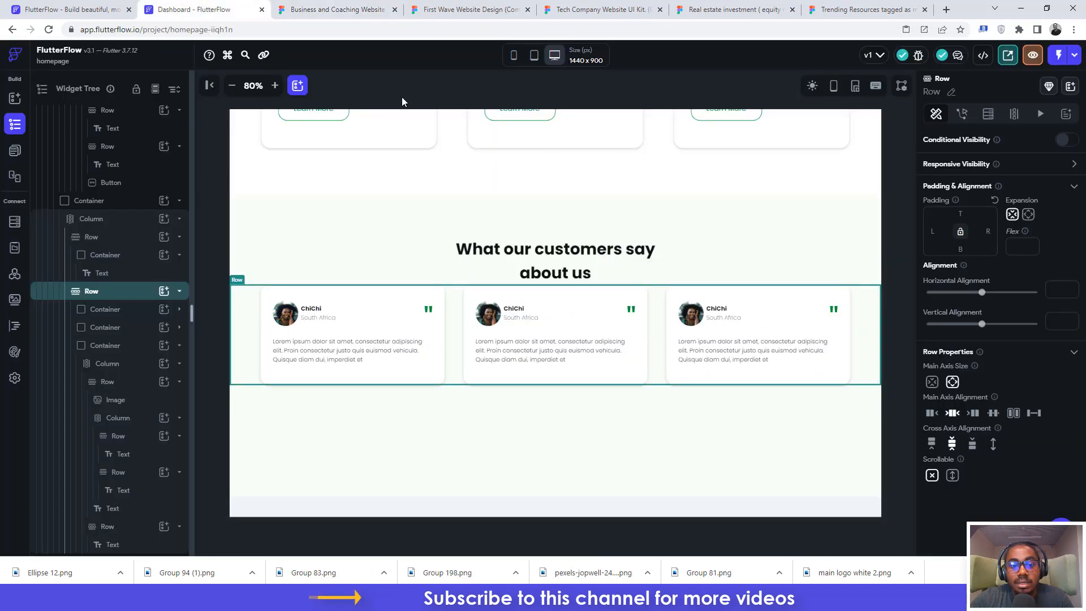
pyautogui.click(959, 214)
pyautogui.write('8')
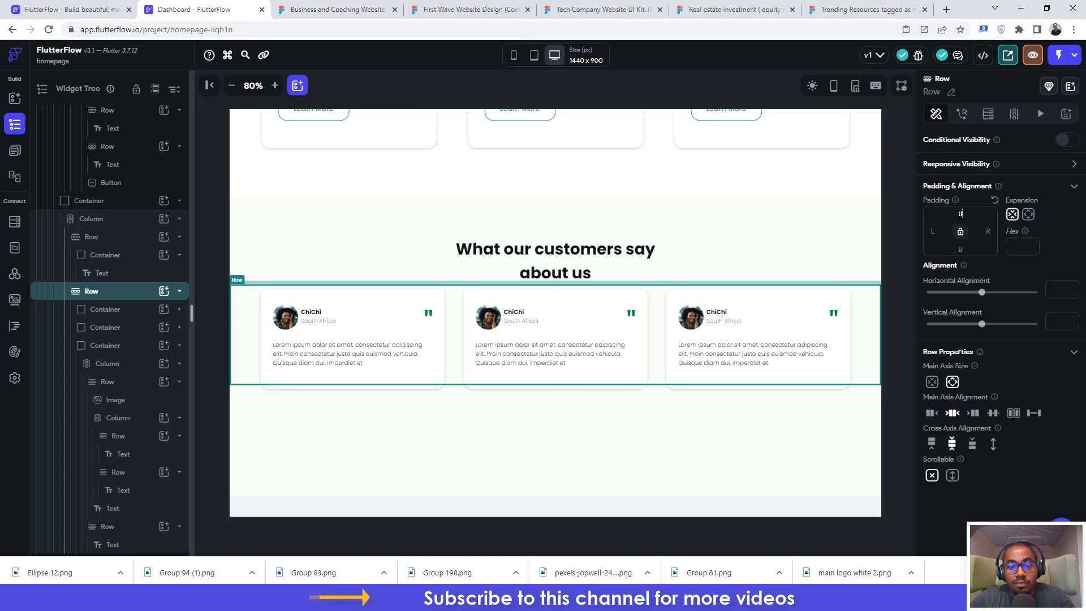
pyautogui.write('1')
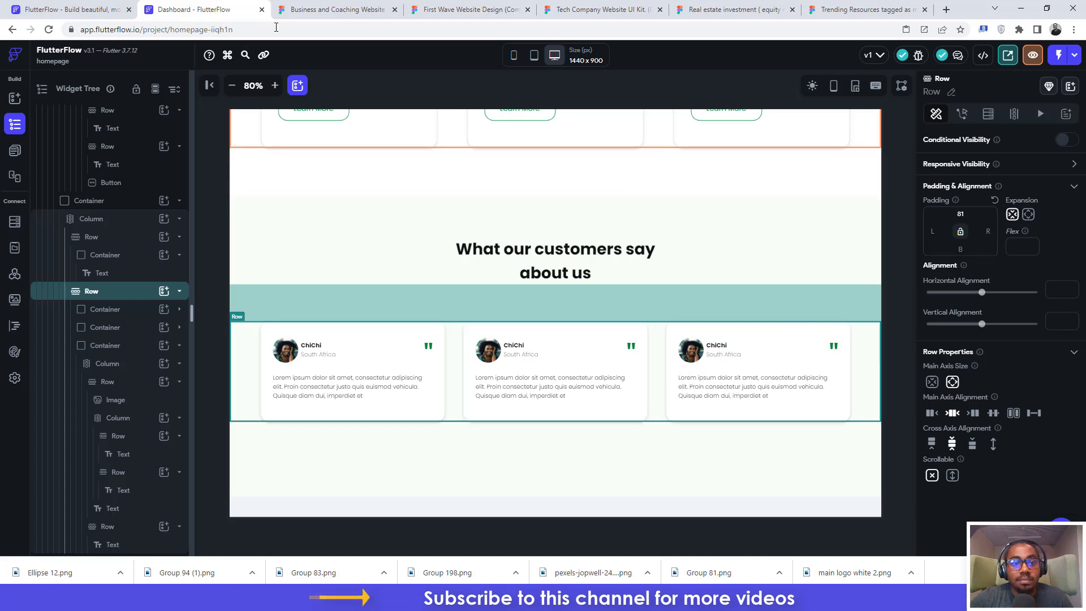
# Step: Review the testimonials section in Figma and inspect the decorative dot group in its upper-right corner
pyautogui.click(308, 9)
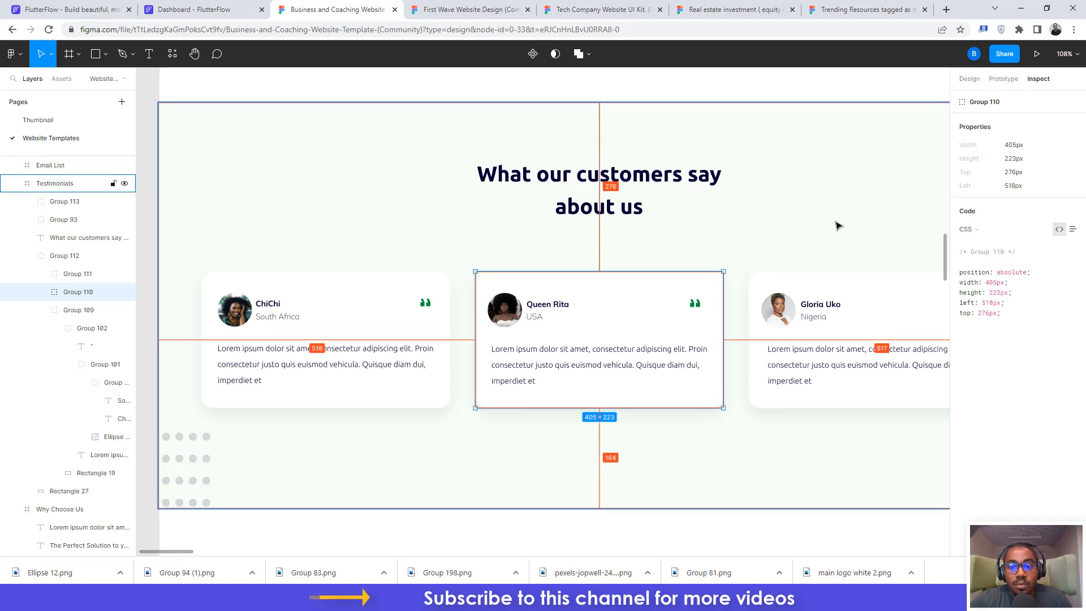
pyautogui.scroll(-2, 701, 358)
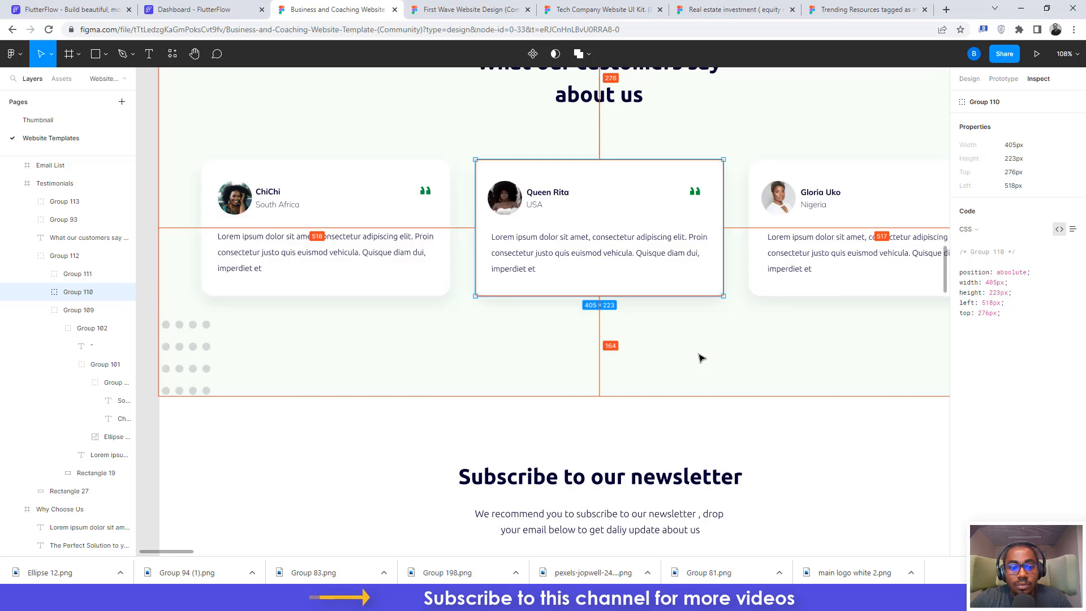
pyautogui.scroll(-4, 694, 347)
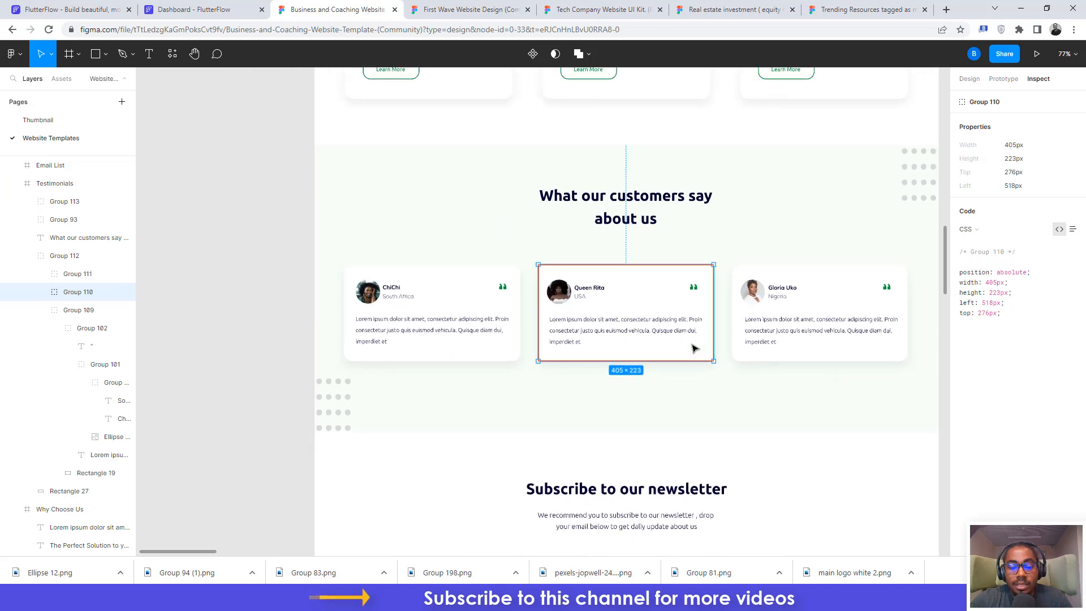
pyautogui.hscroll(3, 694, 347)
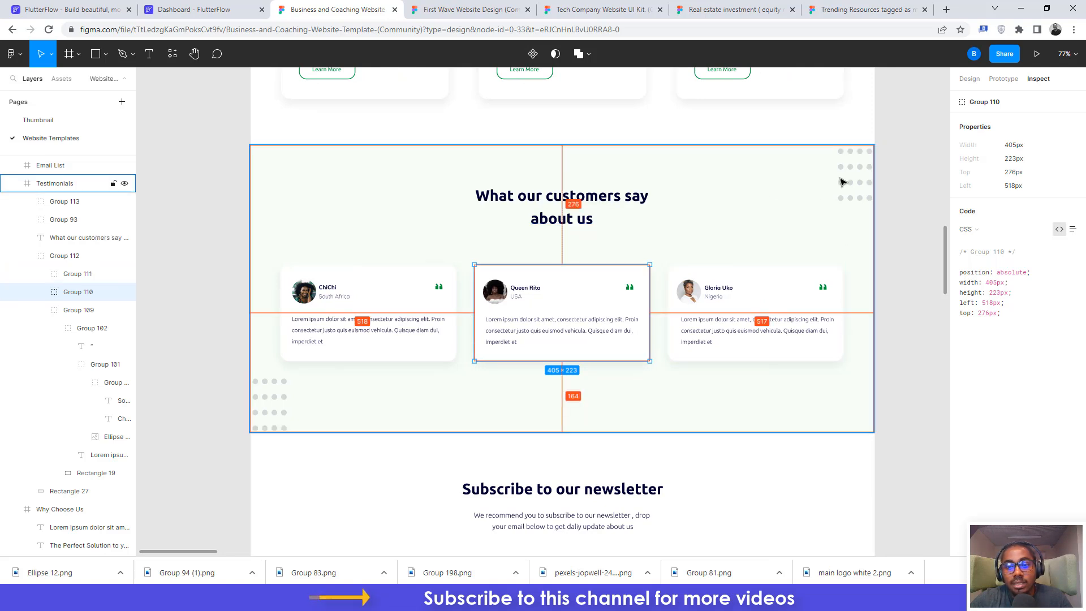
pyautogui.click(841, 151)
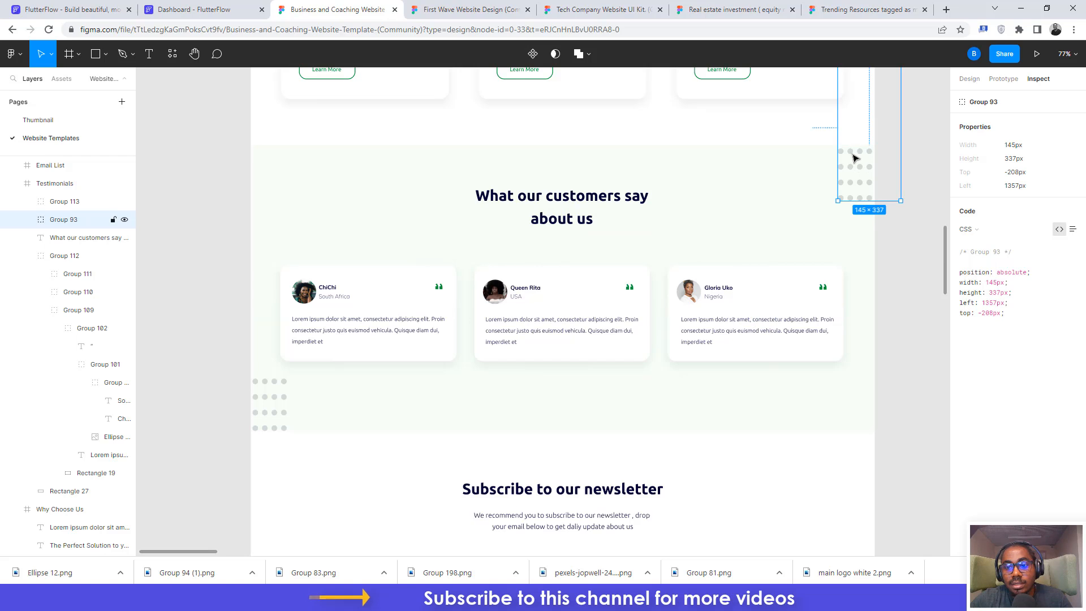
pyautogui.scroll(2, 854, 169)
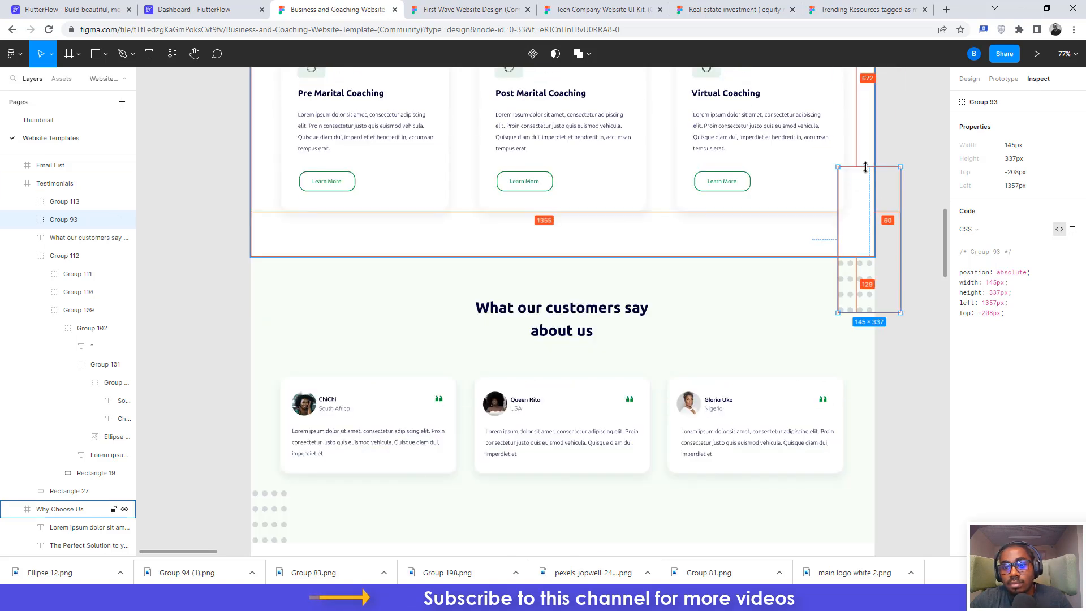
# Step: Try shortening the dot group to a height of 217 px, undo the resize, and clear the selection
pyautogui.moveTo(865, 167); pyautogui.dragTo(864, 218)
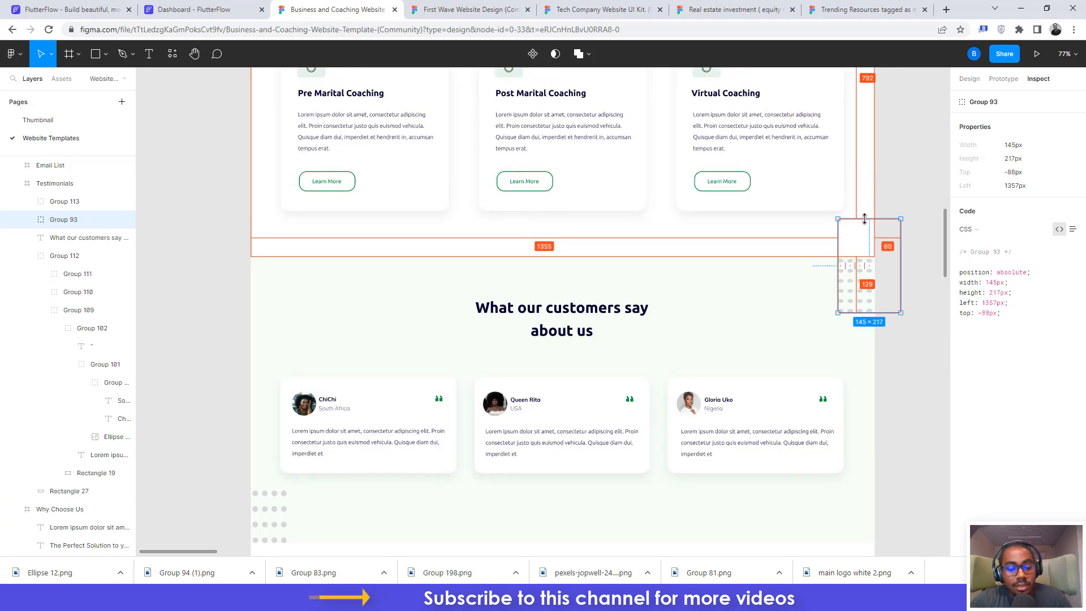
pyautogui.hotkey('ctrl', 'z')
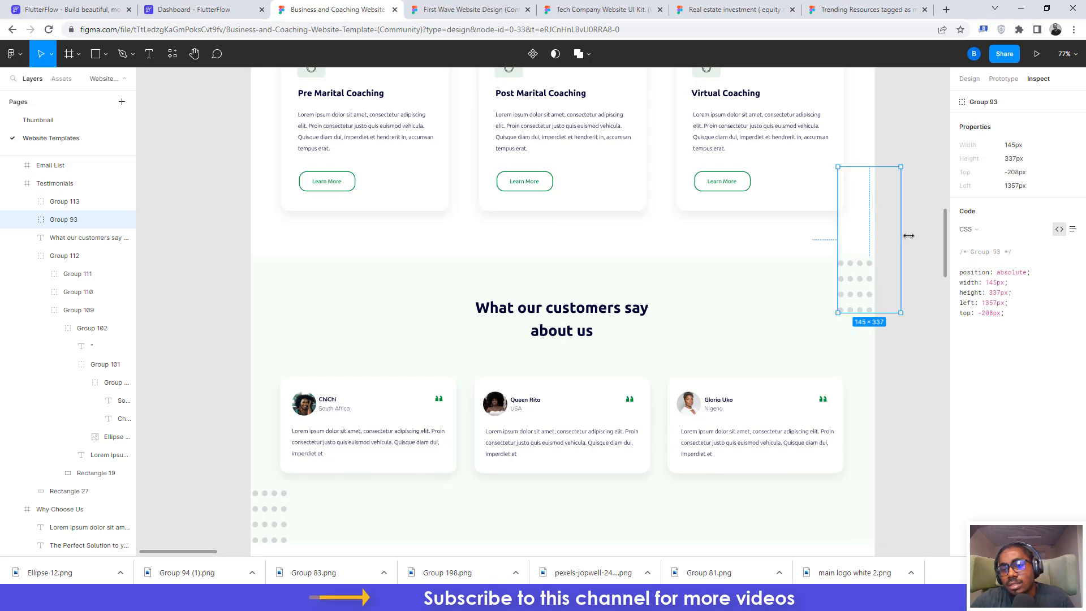
pyautogui.doubleClick(852, 266)
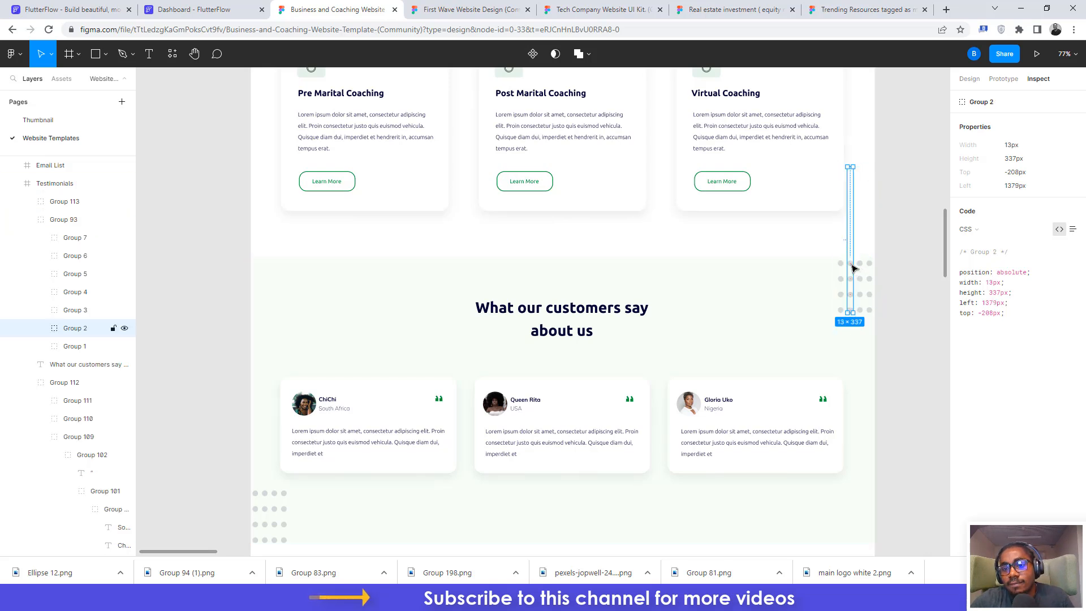
pyautogui.click(890, 258)
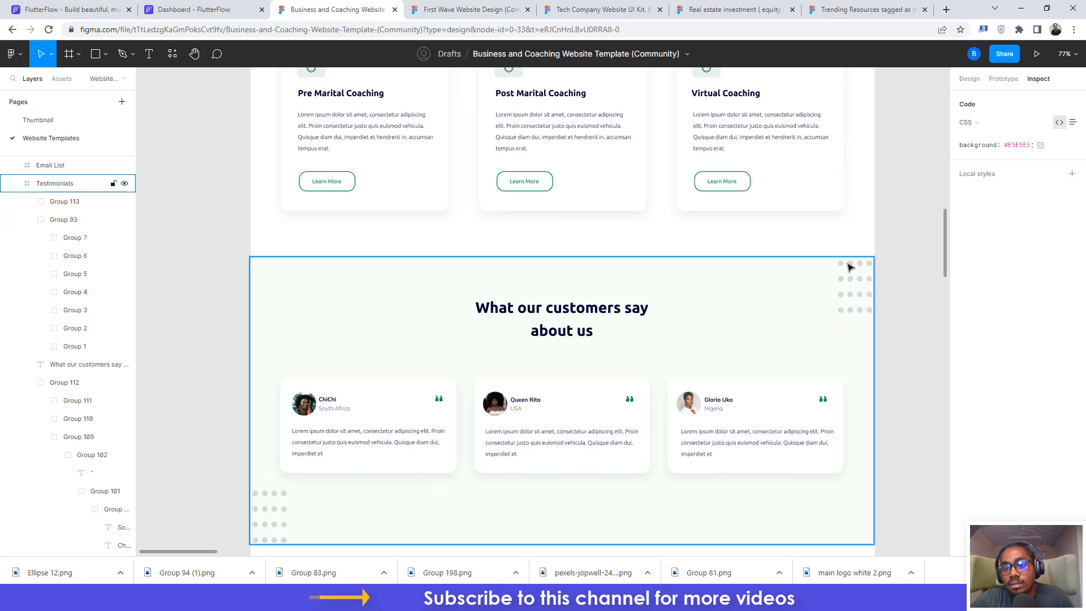
pyautogui.click(848, 274)
pyautogui.click(865, 227)
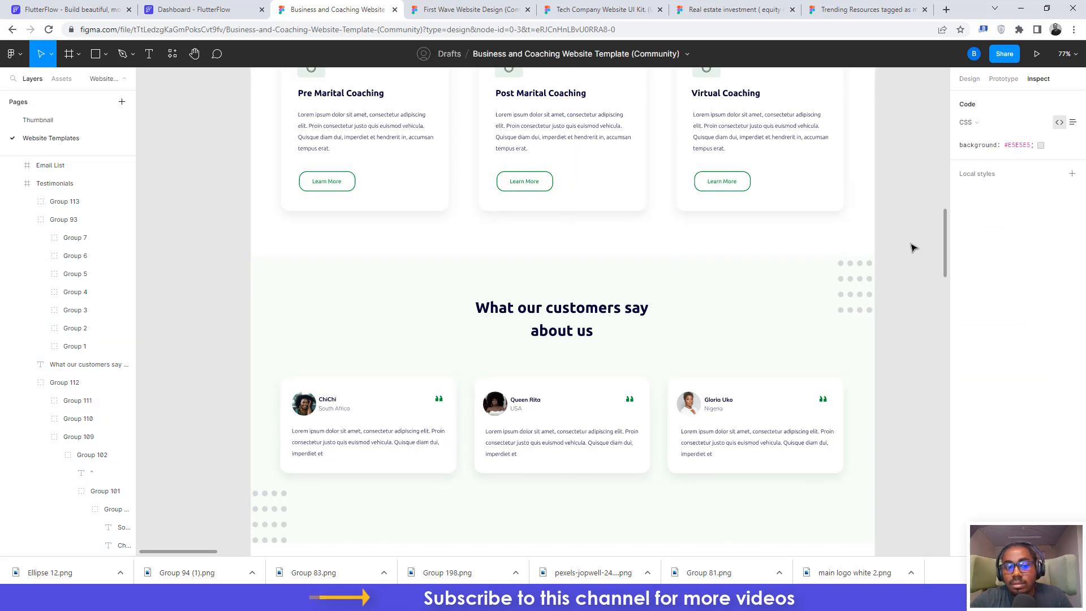
# Step: Select the whole upper-right dot group, Group 93, and add an export setting to it
pyautogui.click(843, 267)
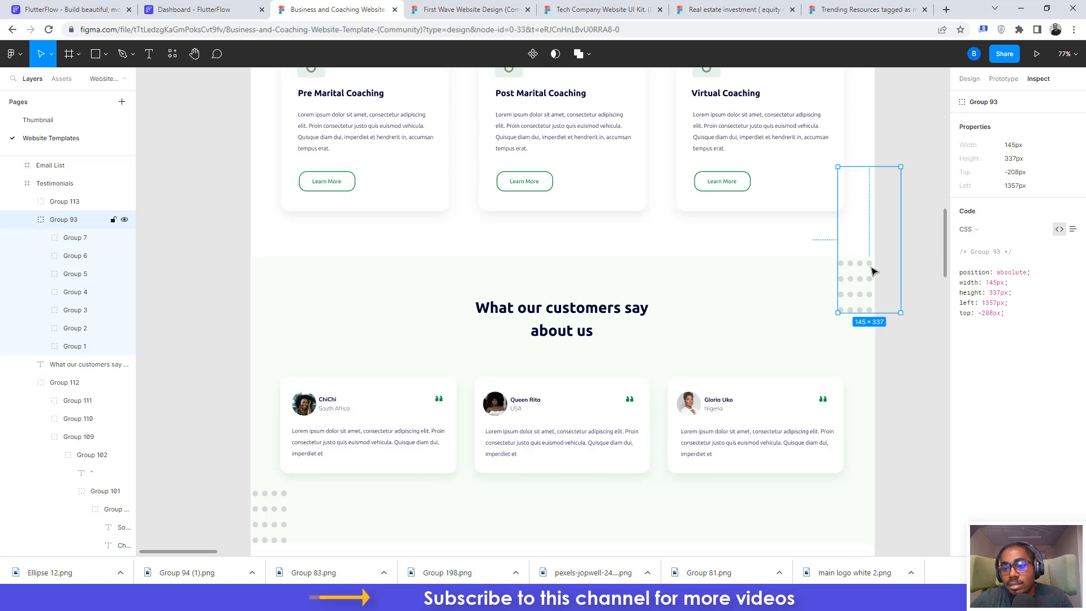
pyautogui.click(969, 80)
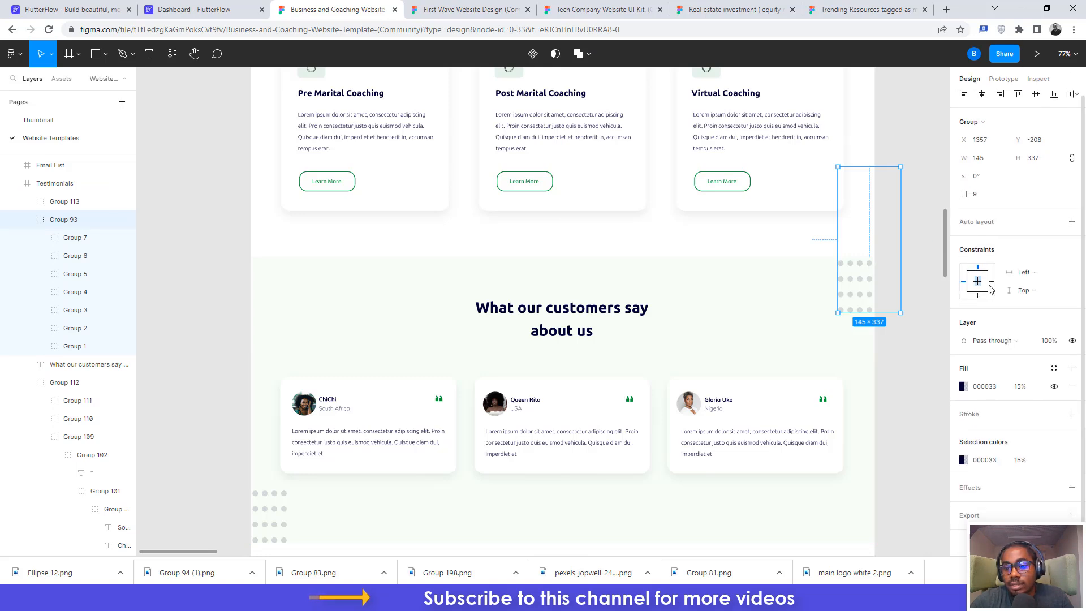
pyautogui.click(1072, 514)
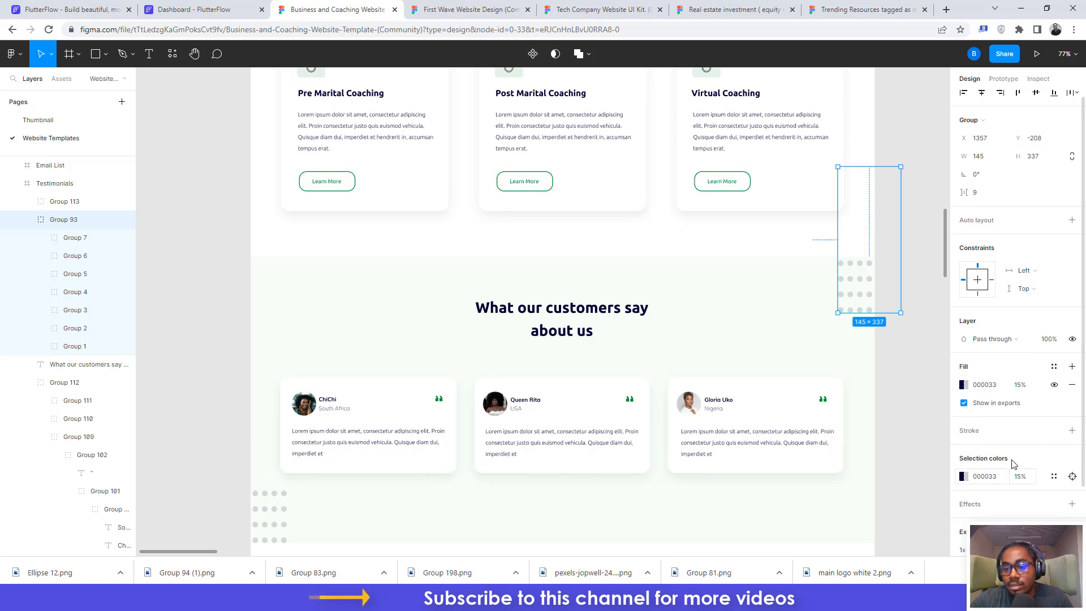
# Step: Export Group 93 as a PNG at 1x and select the testimonials section's lower-left dot group
pyautogui.scroll(-2, 1018, 485)
pyautogui.click(1012, 490)
pyautogui.scroll(-1, 396, 453)
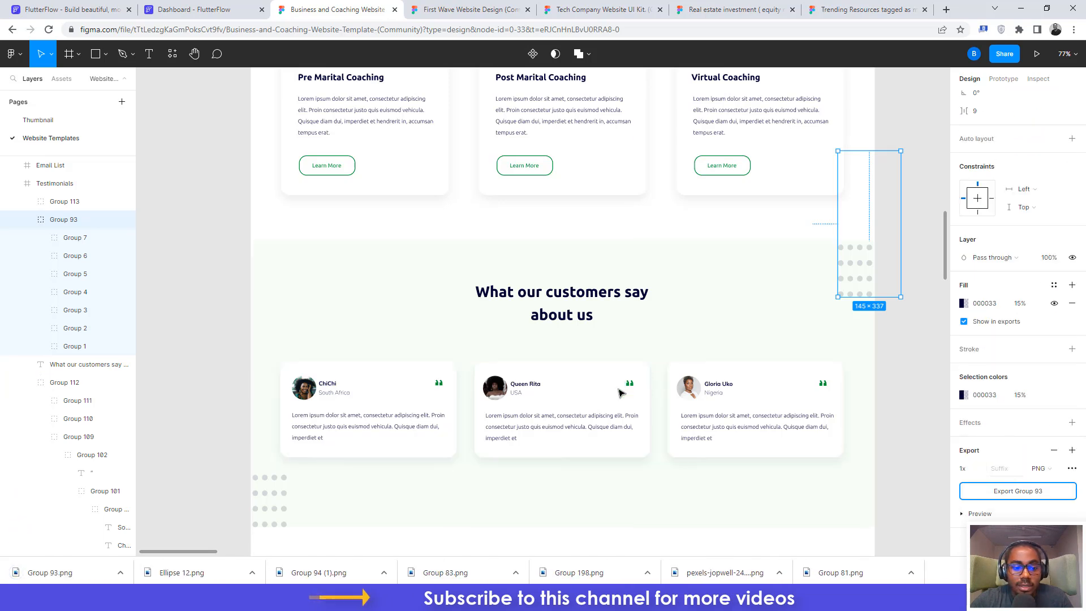
pyautogui.click(267, 480)
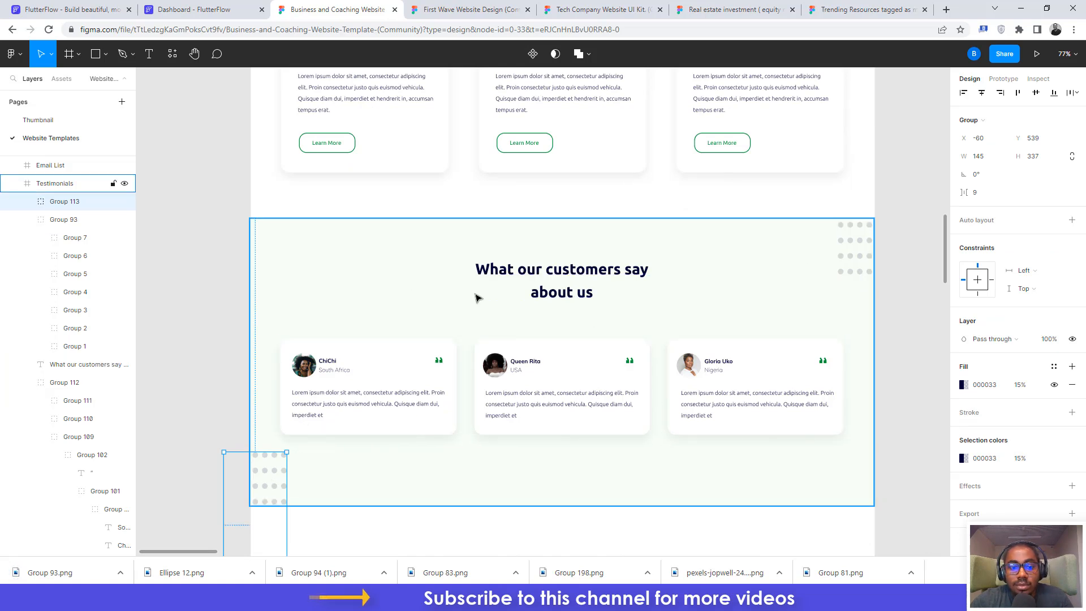
# Step: Switch to FlutterFlow and wrap the testimonials section's main column in a Stack
pyautogui.click(192, 9)
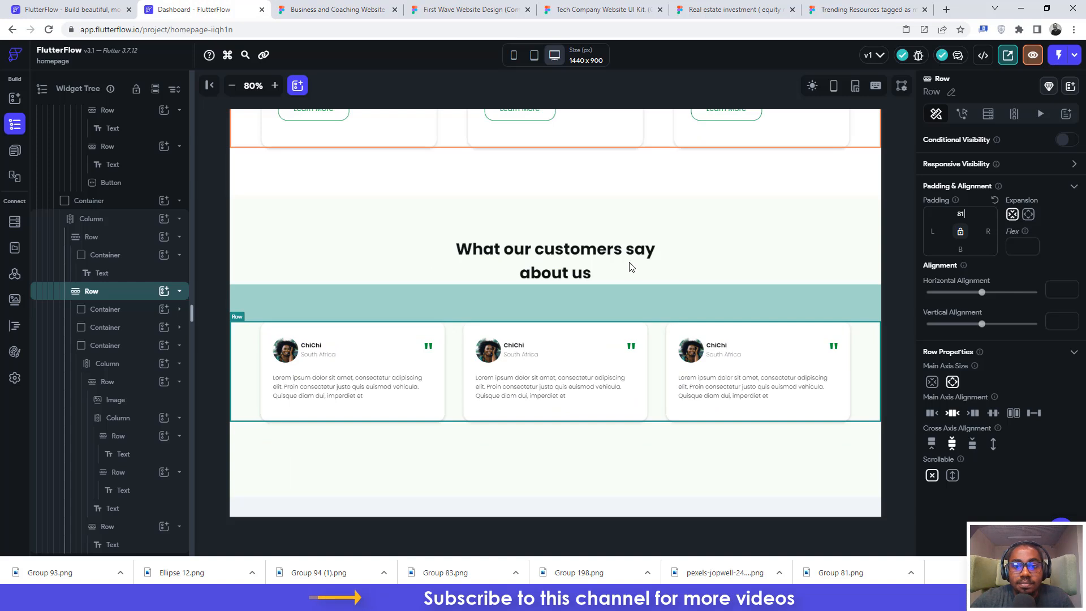
pyautogui.click(752, 230)
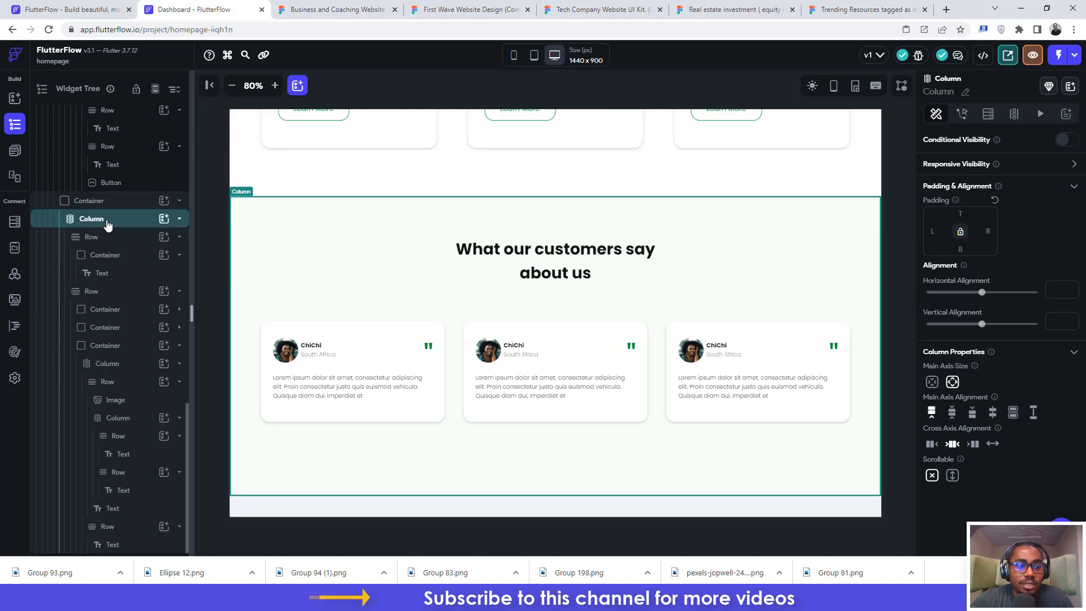
pyautogui.rightClick(118, 548)
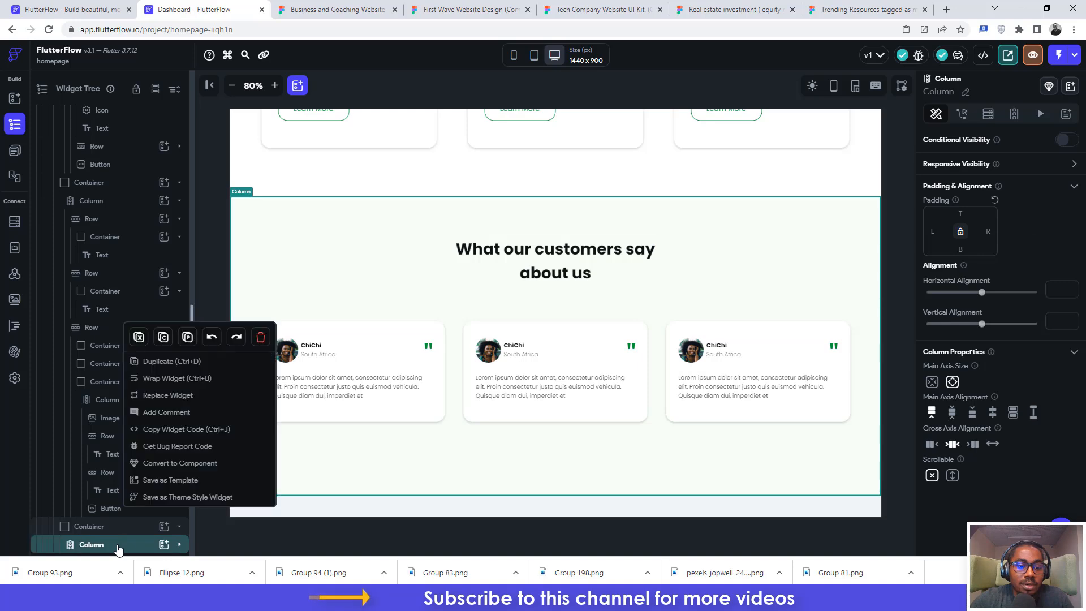
pyautogui.click(153, 379)
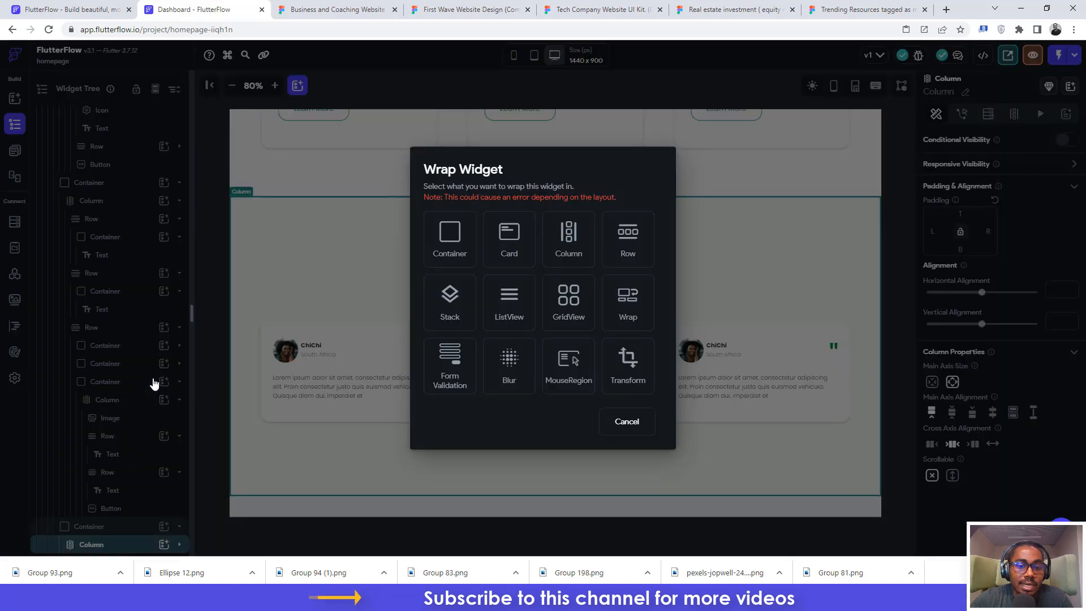
pyautogui.click(458, 308)
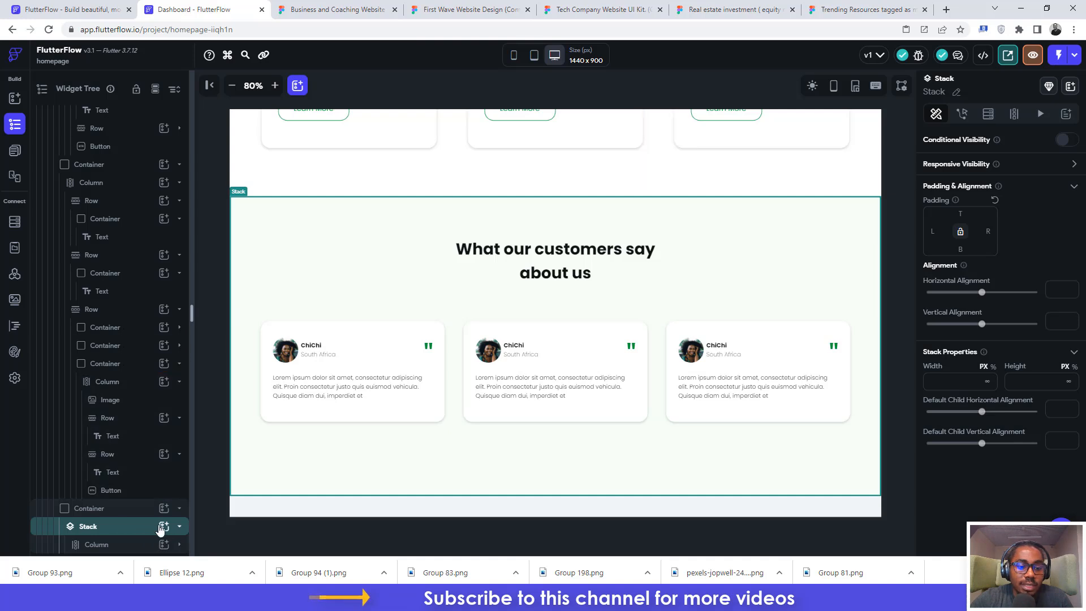
# Step: Add an image to the new Stack and size it 145 by 337 px to match the upper-right dot group in Figma
pyautogui.click(164, 527)
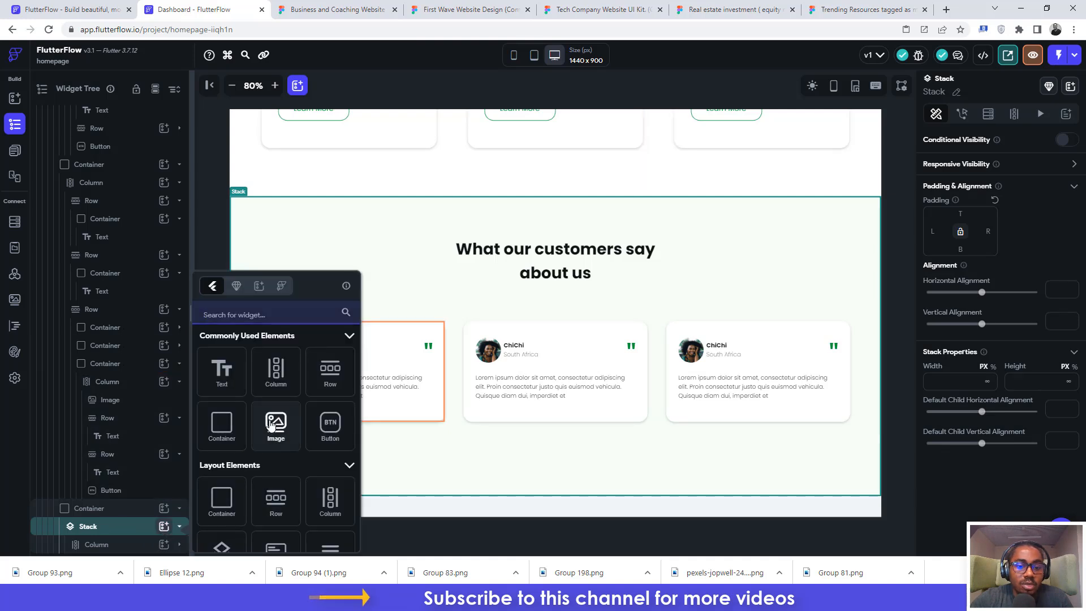
pyautogui.click(271, 424)
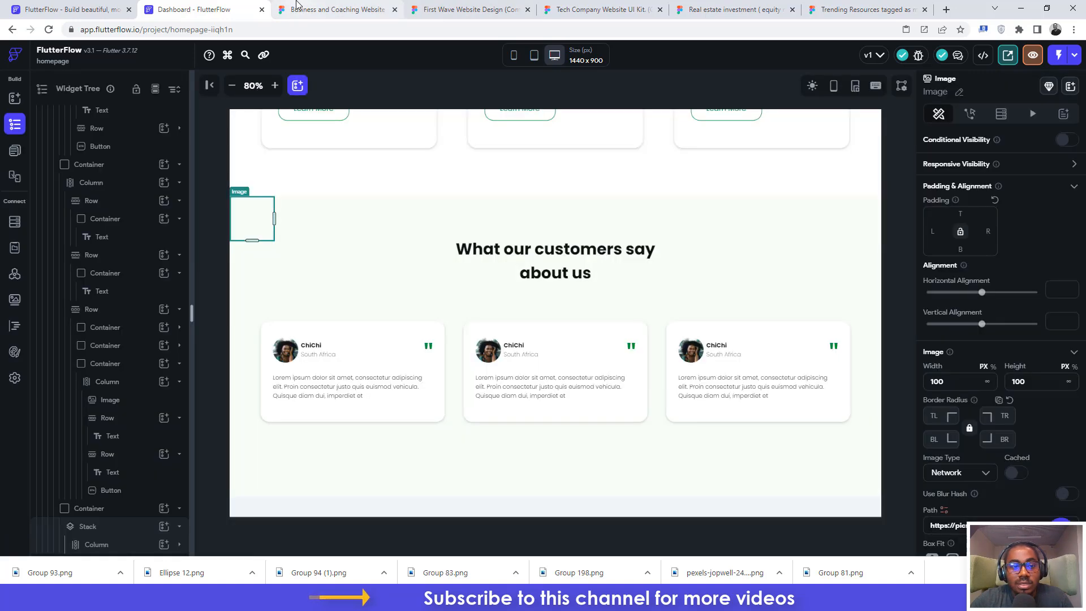
pyautogui.click(338, 10)
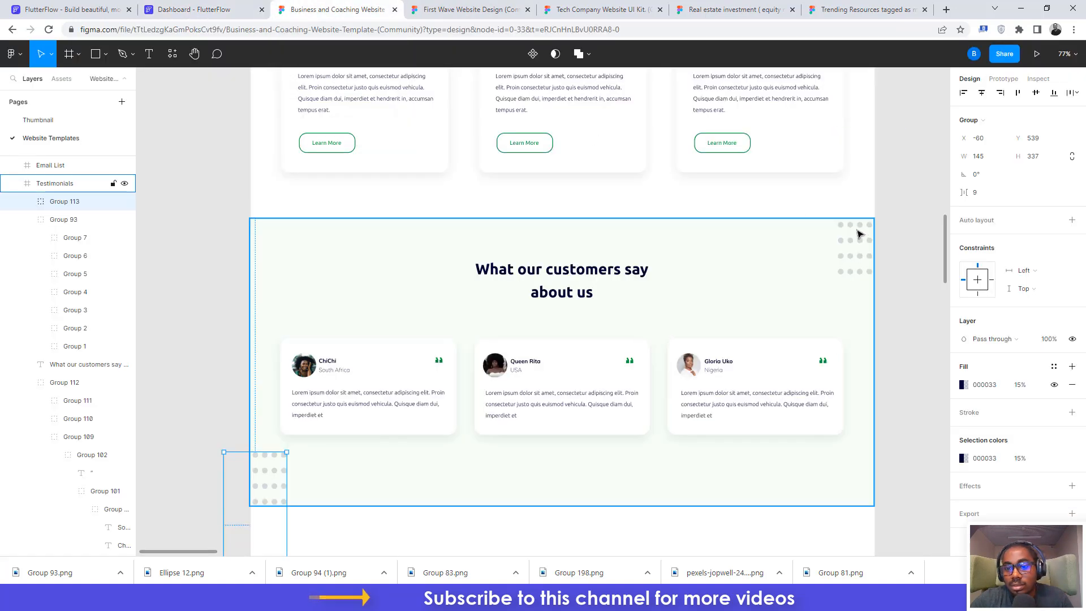
pyautogui.click(850, 245)
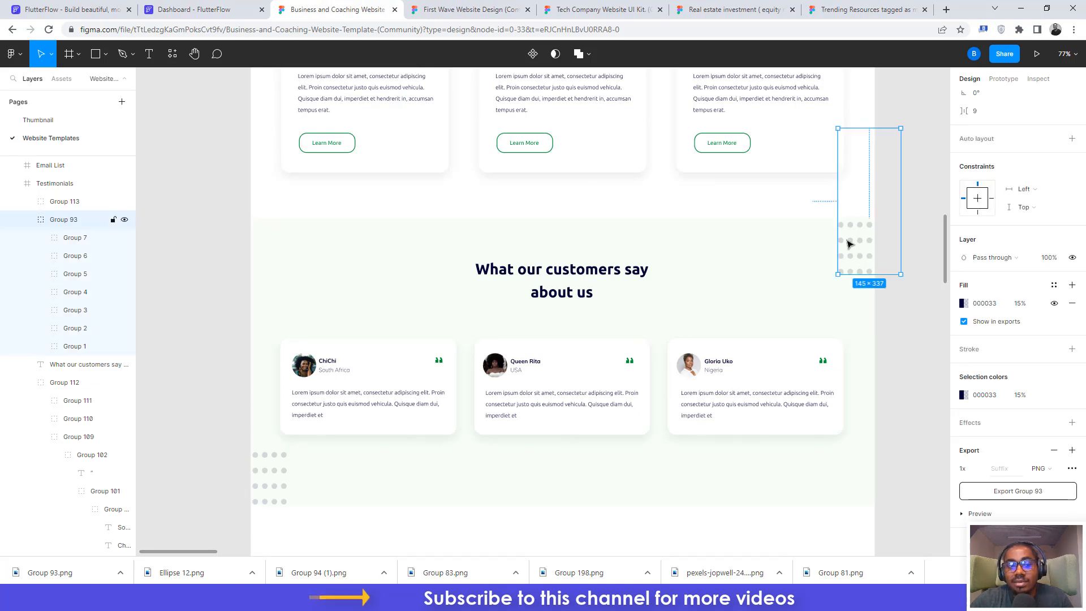
pyautogui.hotkey('ctrl', 'shift', 'Tab')
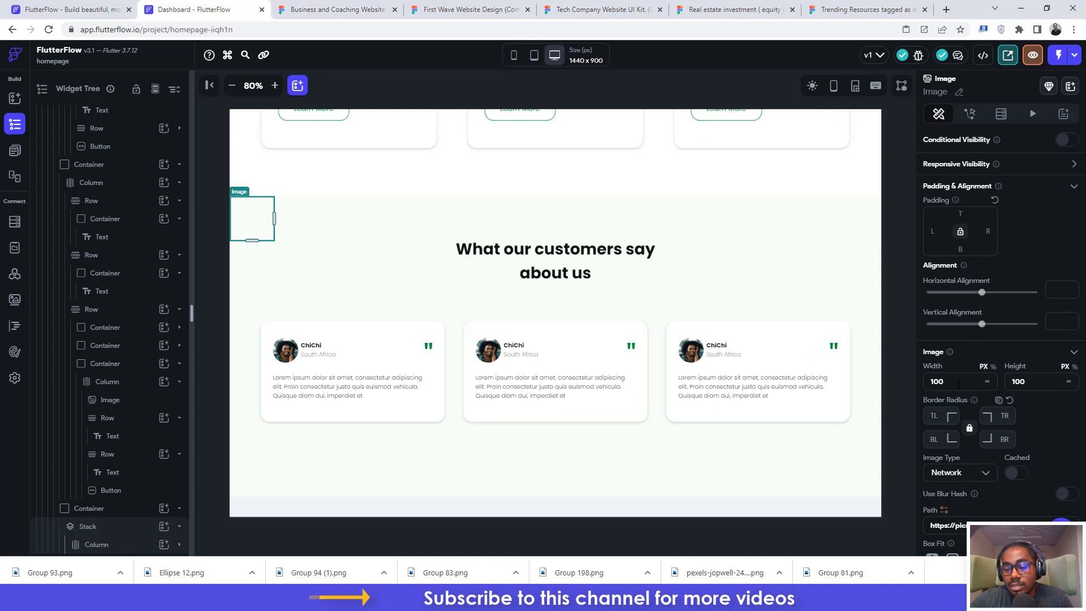
pyautogui.doubleClick(928, 382)
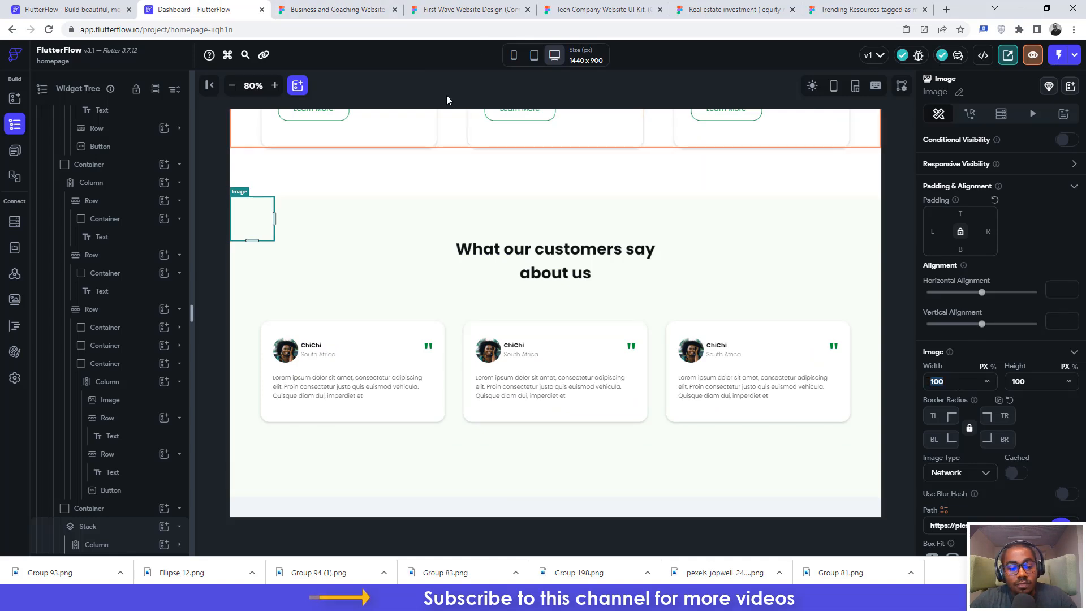
pyautogui.write('145')
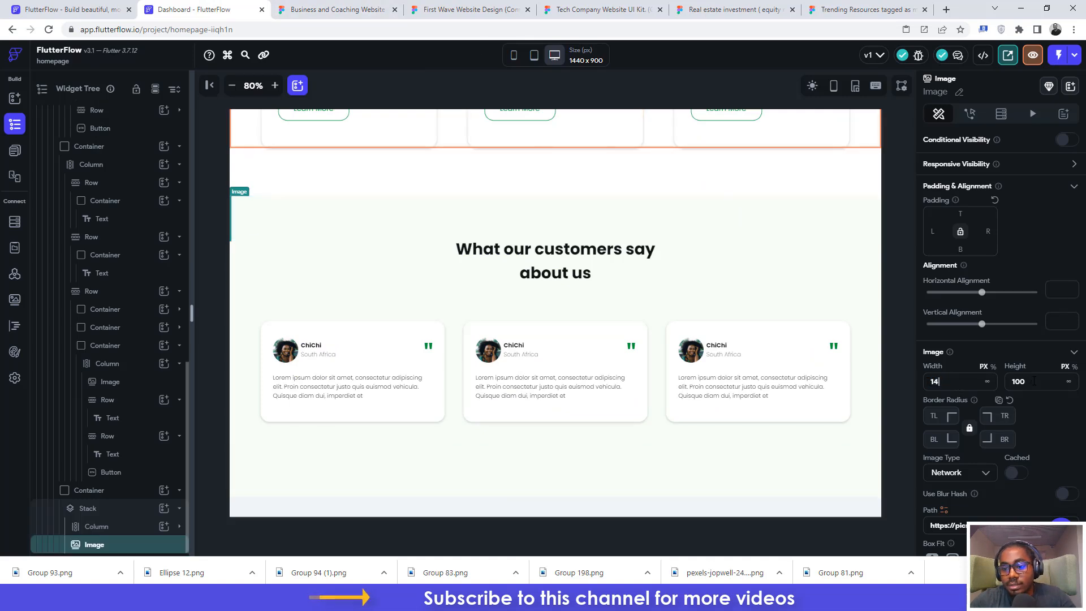
pyautogui.press('Tab')
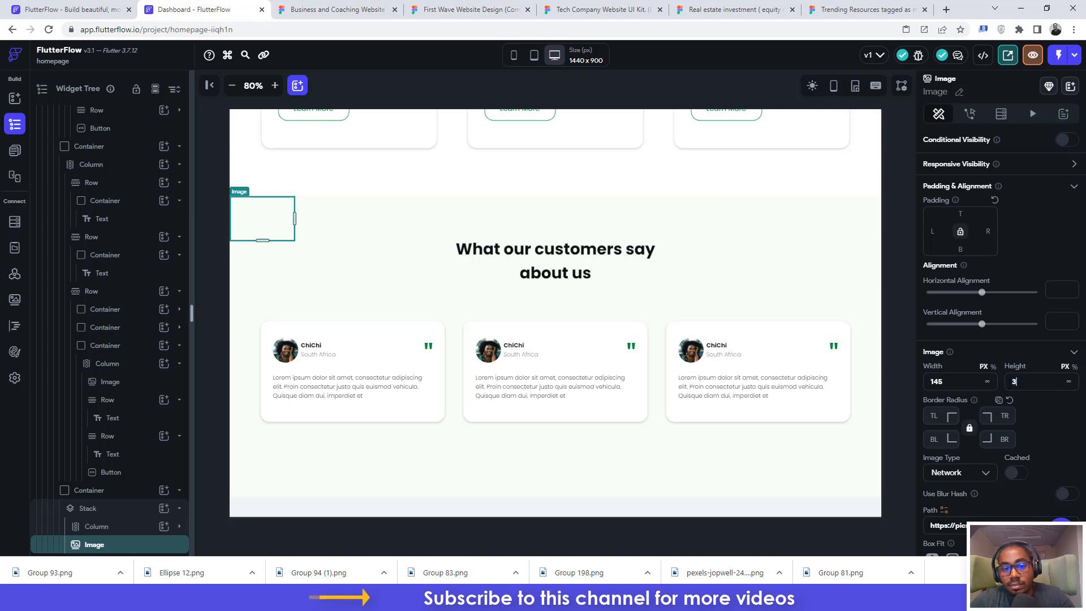
pyautogui.write('337')
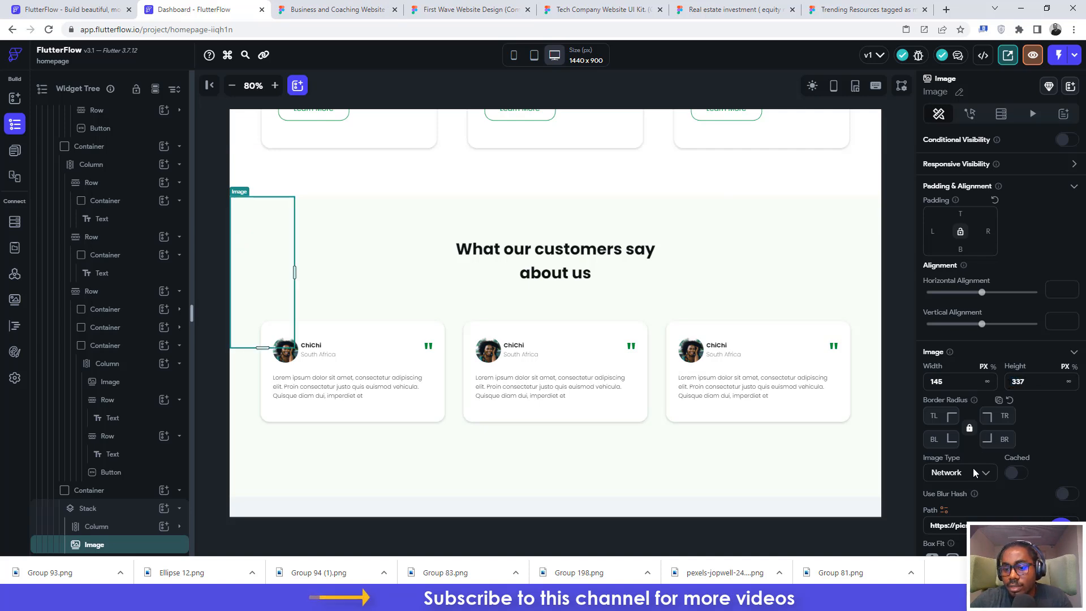
# Step: Change the image's type to Asset and upload Group 93.png from Downloads as its source
pyautogui.click(973, 473)
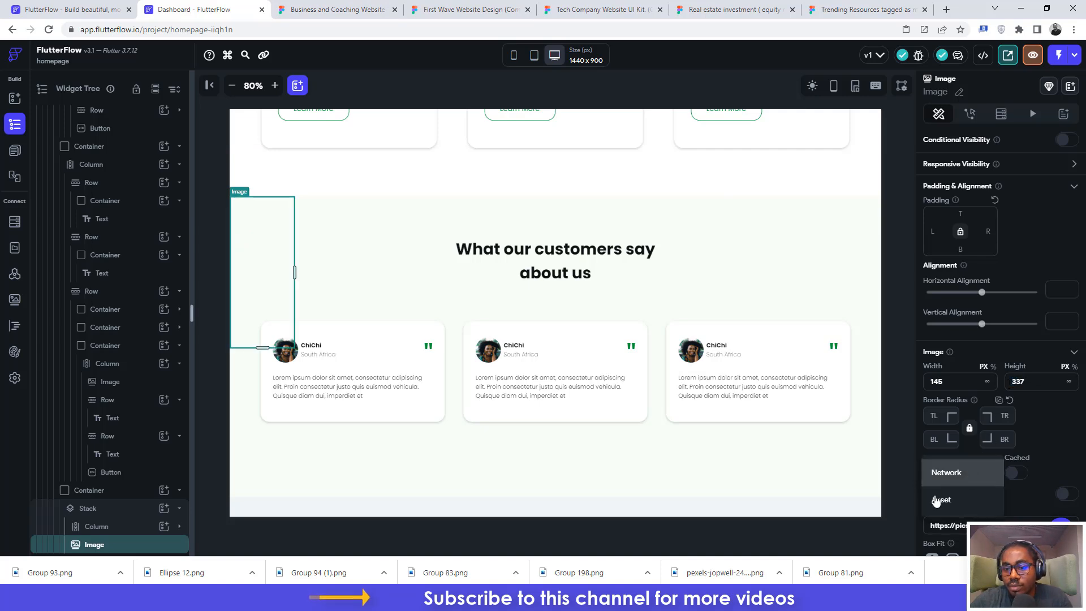
pyautogui.click(1019, 498)
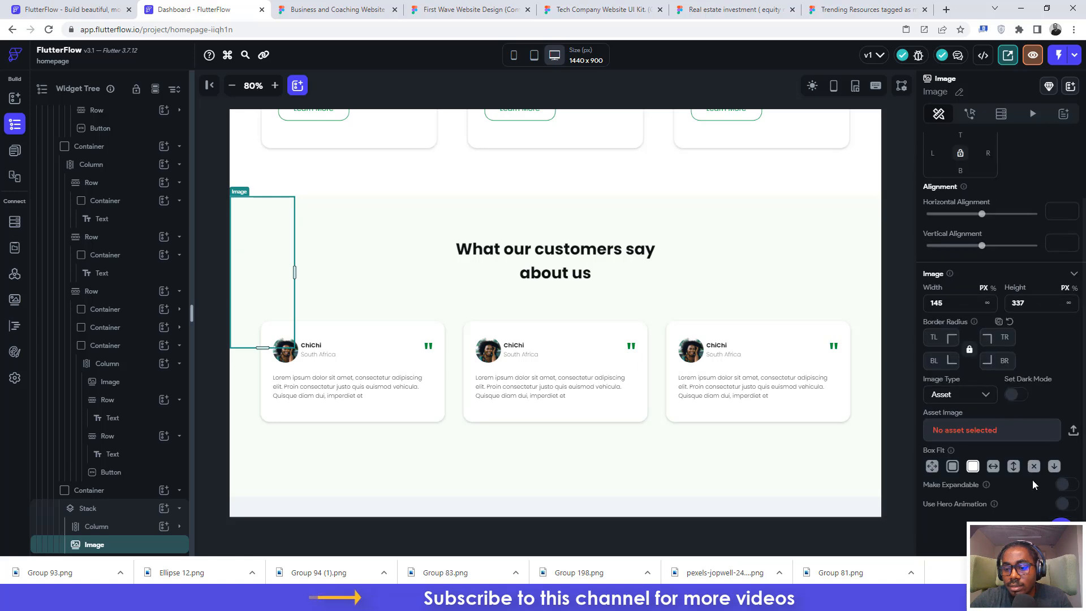
pyautogui.click(1073, 431)
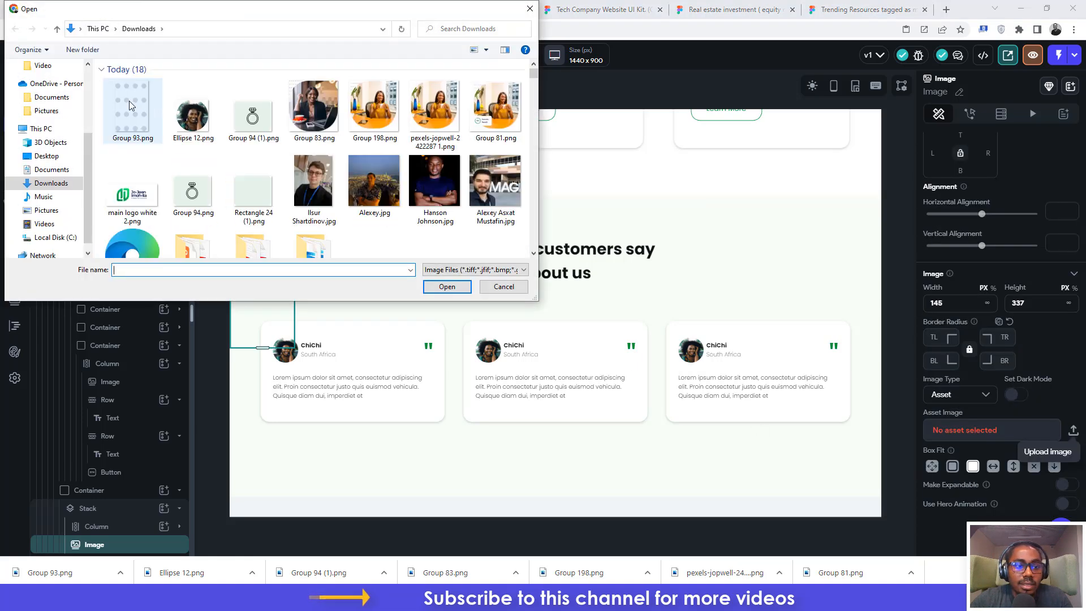
pyautogui.click(133, 112)
pyautogui.click(446, 286)
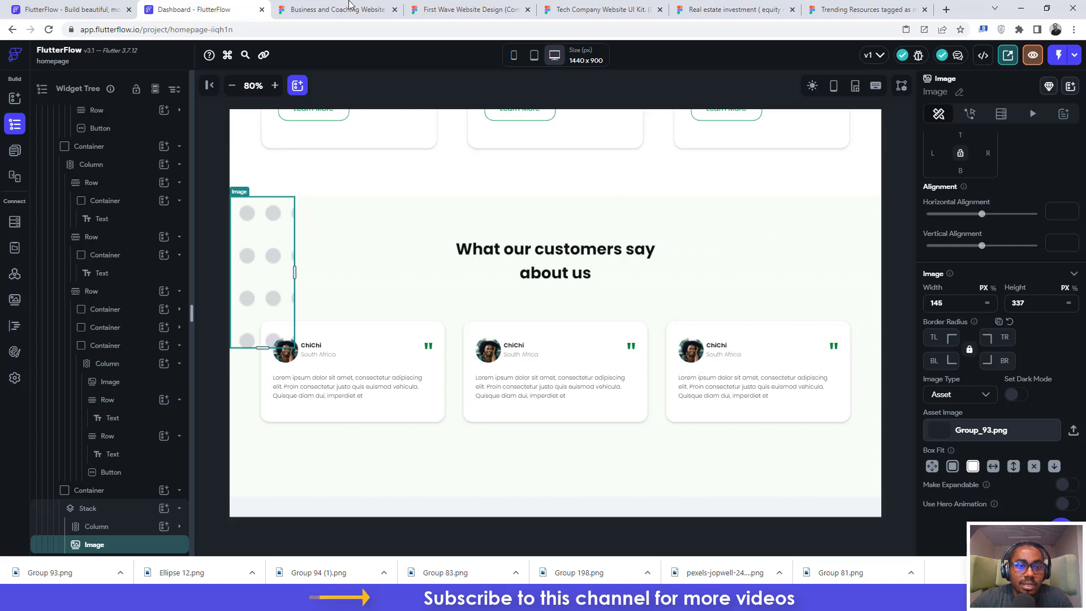
# Step: Compare the dot pattern with the Figma design and try image heights of 150 and 250 px in FlutterFlow
pyautogui.click(326, 7)
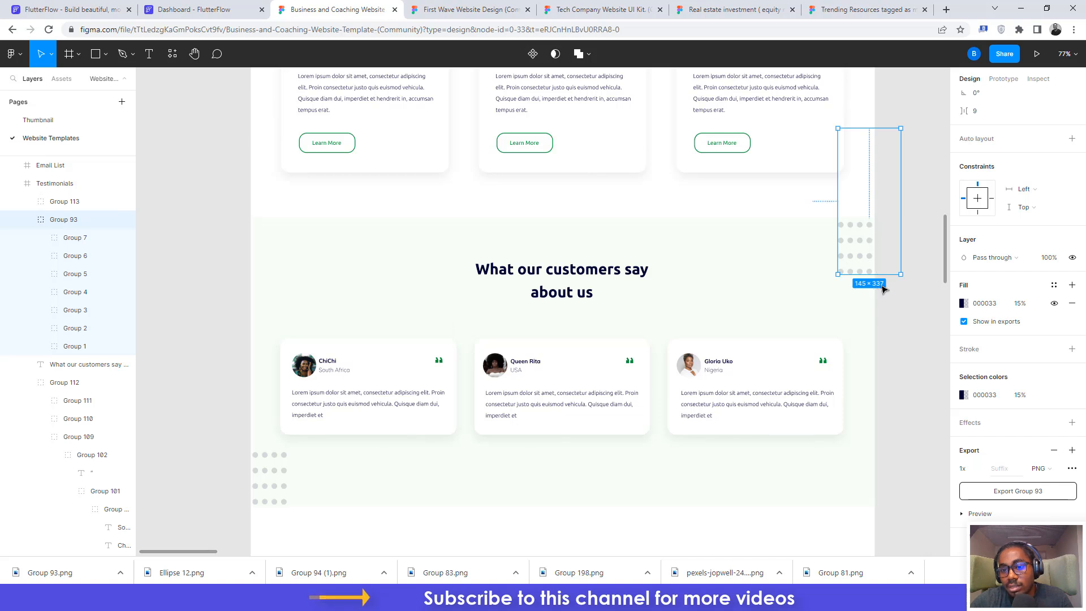
pyautogui.click(212, 10)
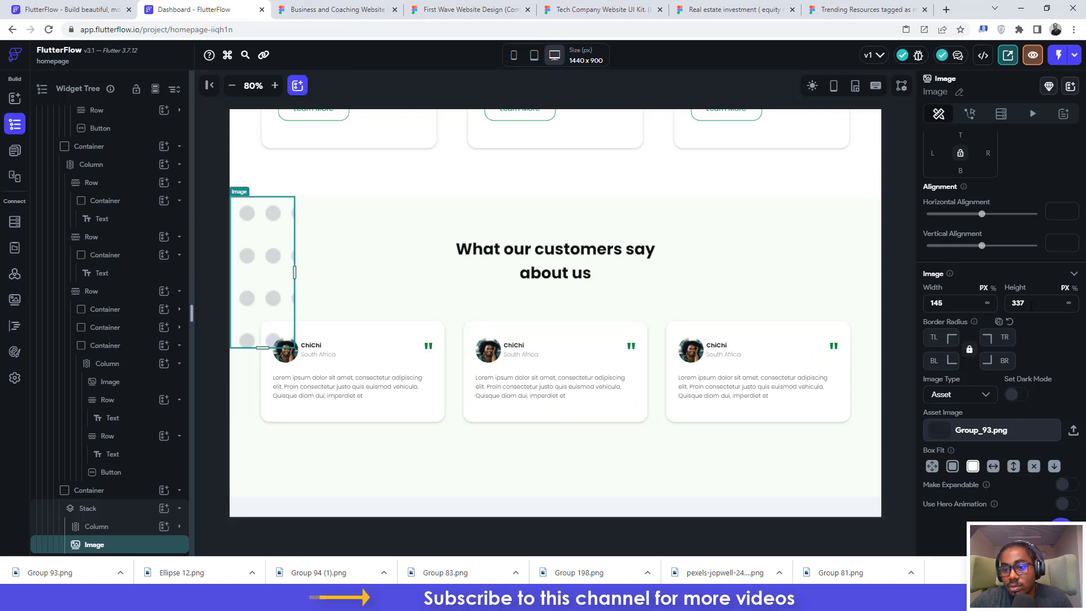
pyautogui.write('1')
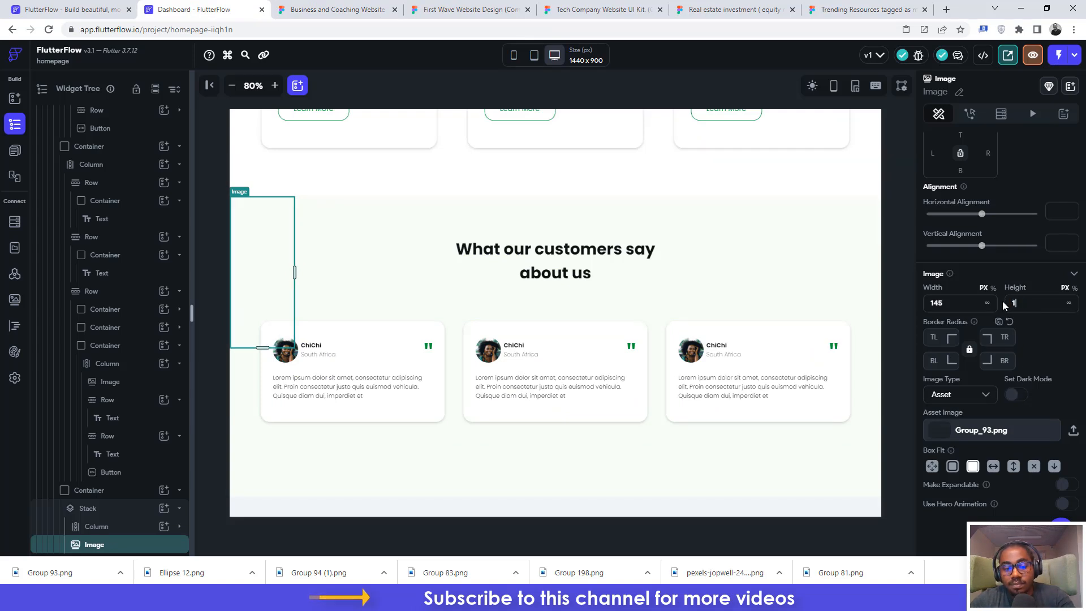
pyautogui.write('50')
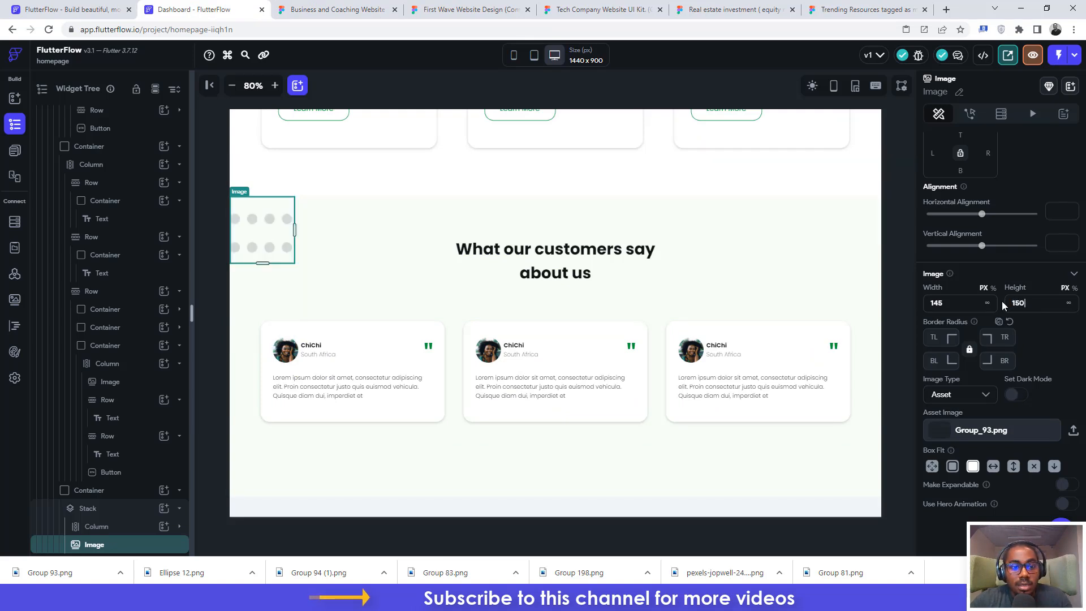
pyautogui.click(305, 10)
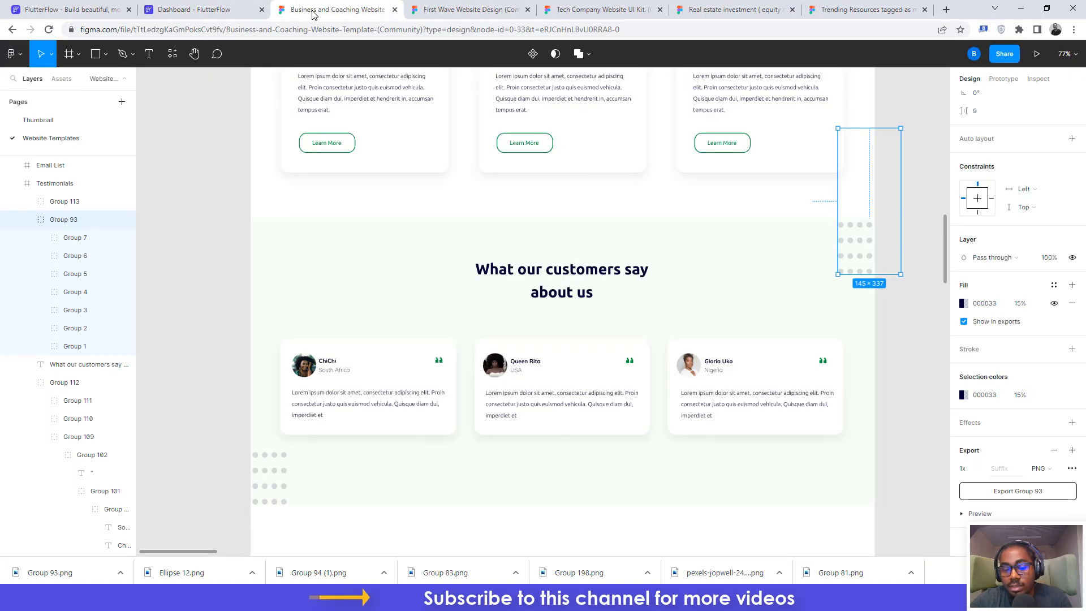
pyautogui.click(220, 8)
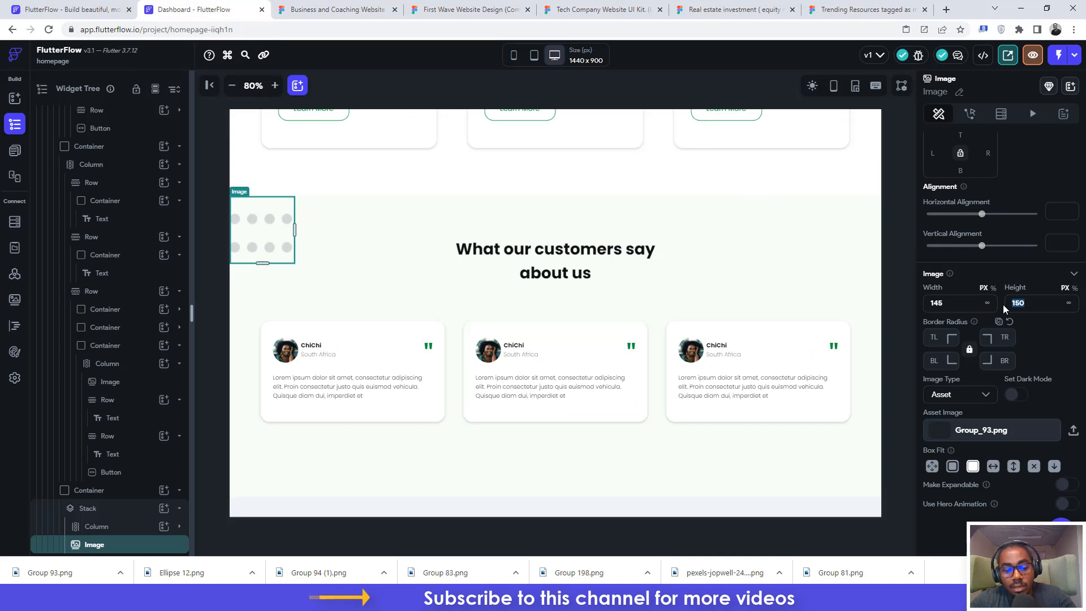
pyautogui.write('25')
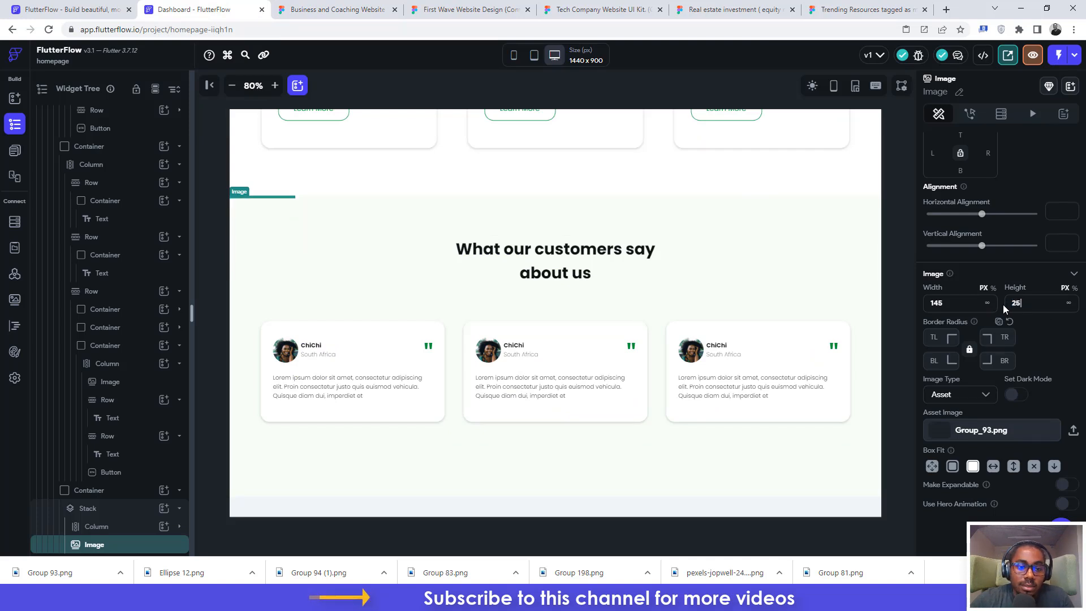
pyautogui.write('0')
# Step: Check the dot group in Figma again and try a height of 260 px for the image in FlutterFlow
pyautogui.click(323, 4)
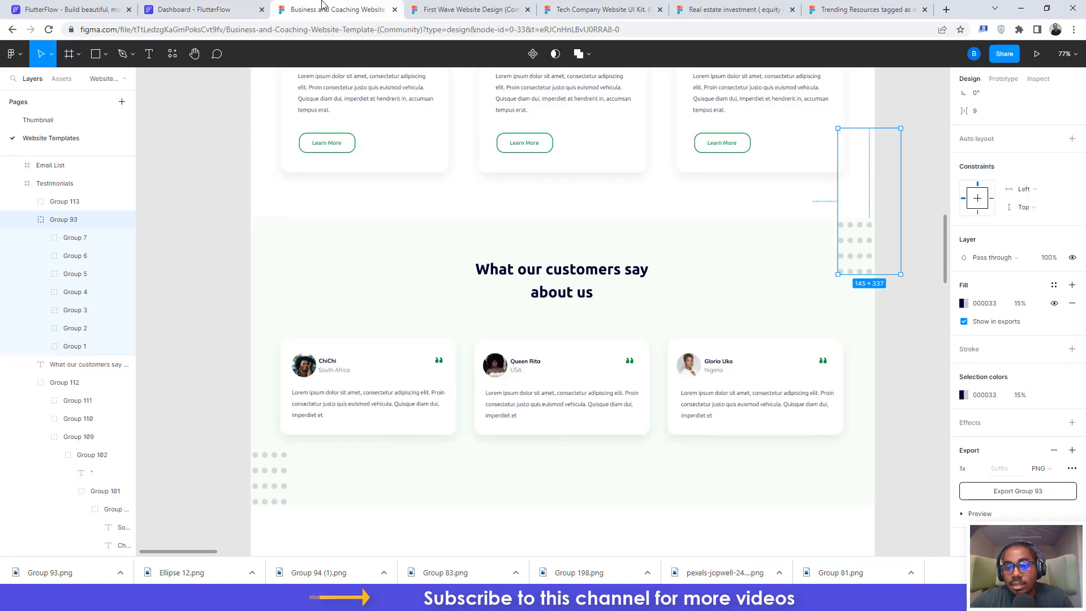
pyautogui.click(226, 6)
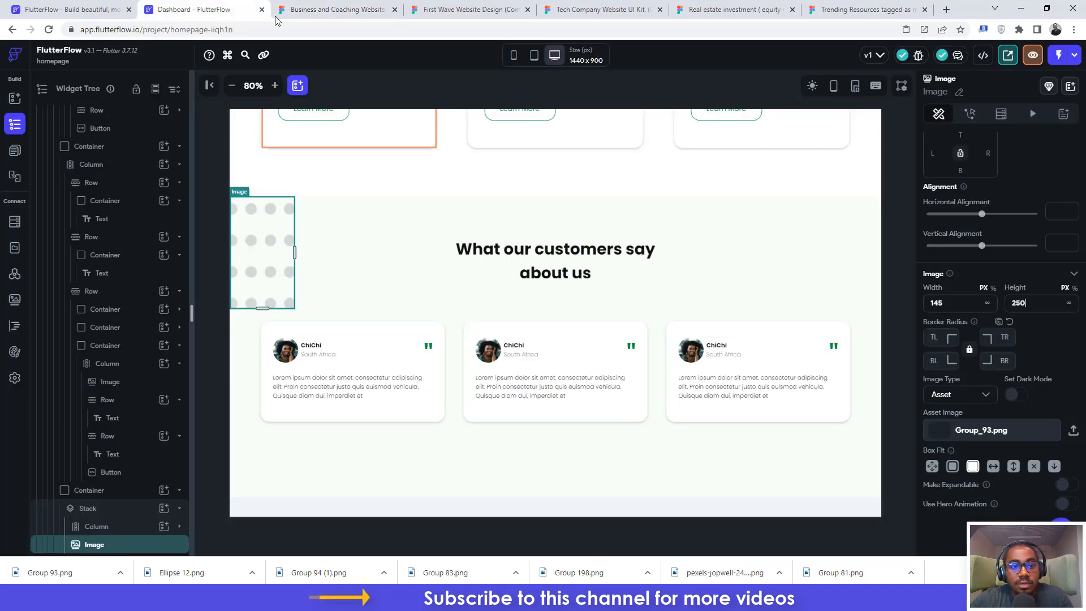
pyautogui.click(313, 8)
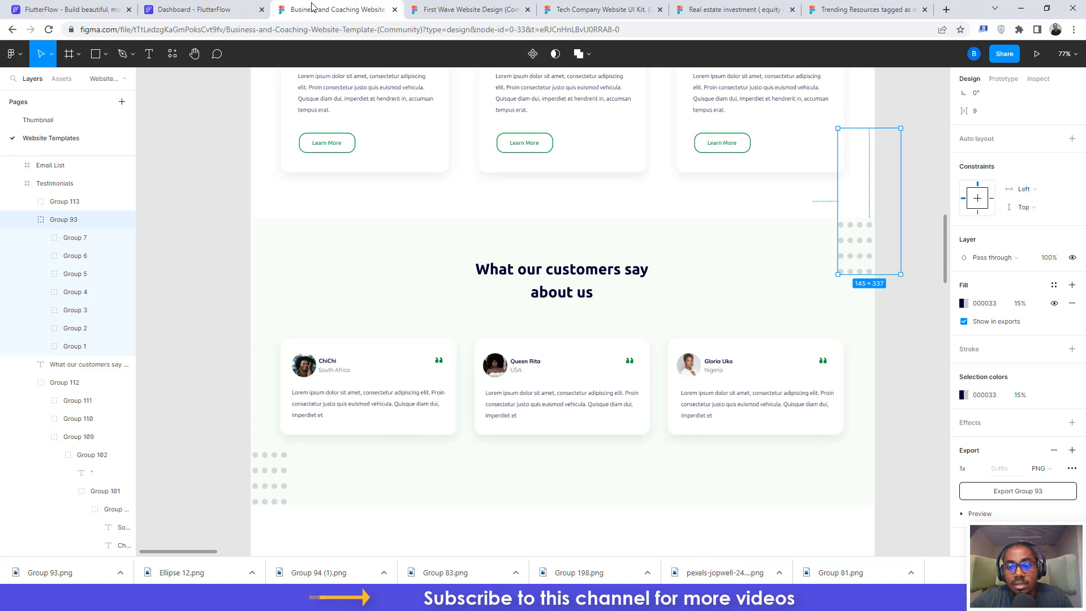
pyautogui.click(222, 6)
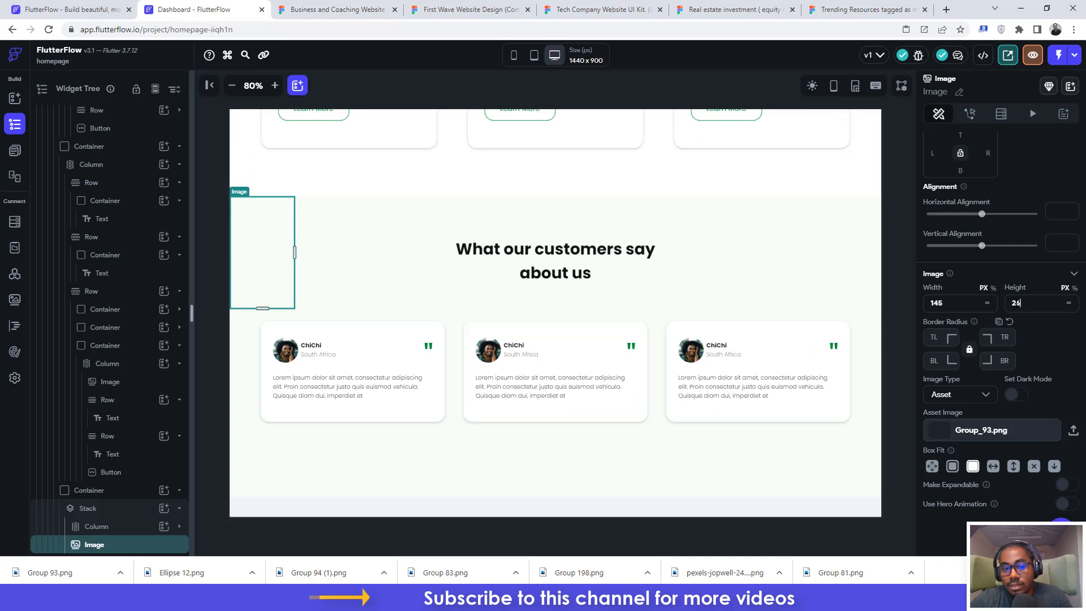
pyautogui.write('260')
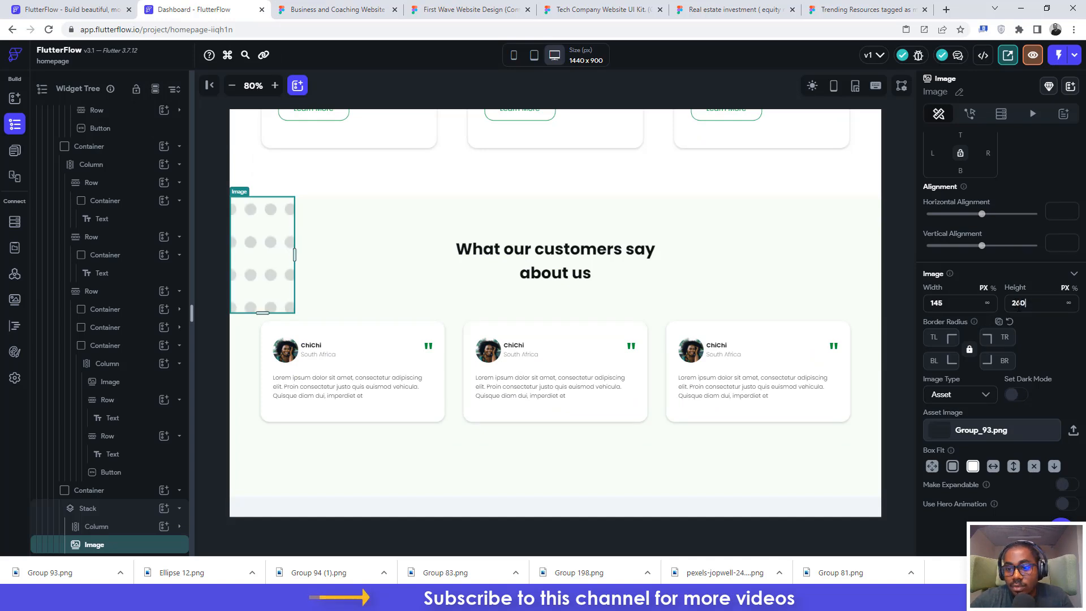
# Step: Set the dot pattern image's height to 290 px and its width to 100 px
pyautogui.write('90')
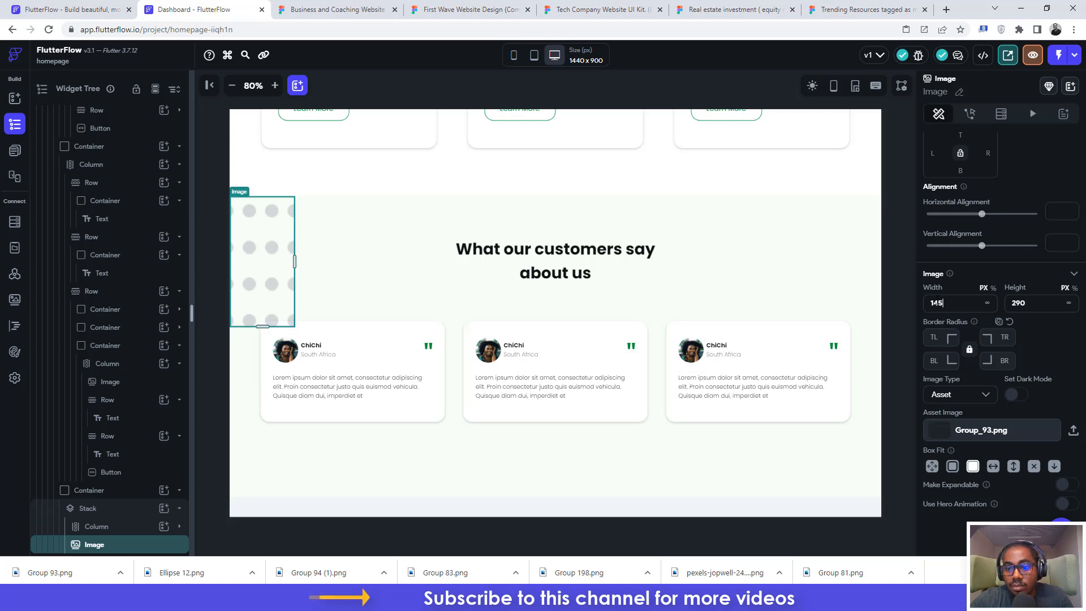
pyautogui.write('1')
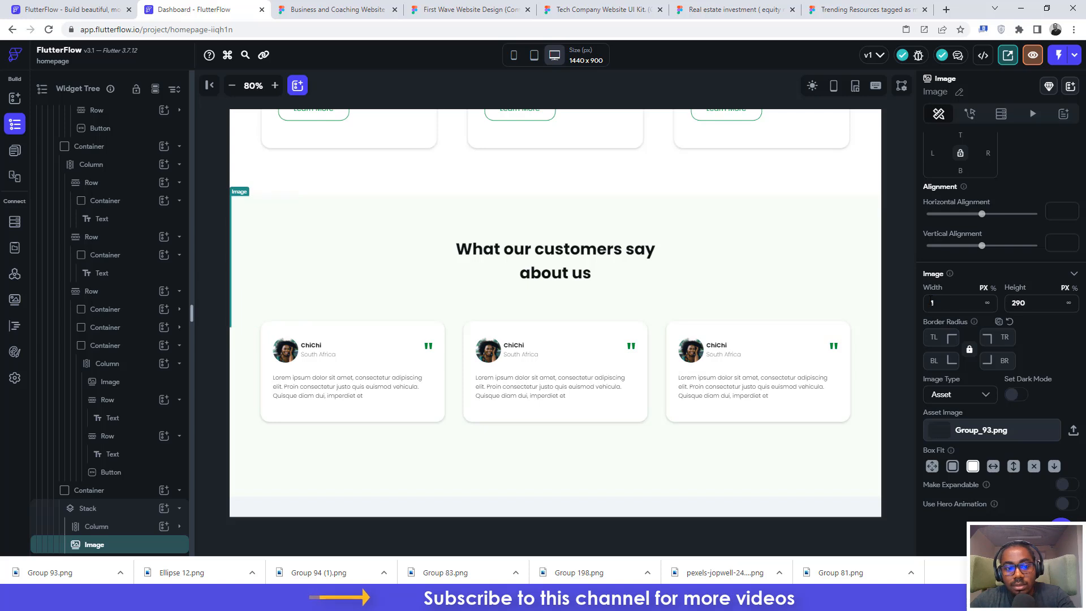
pyautogui.write('00')
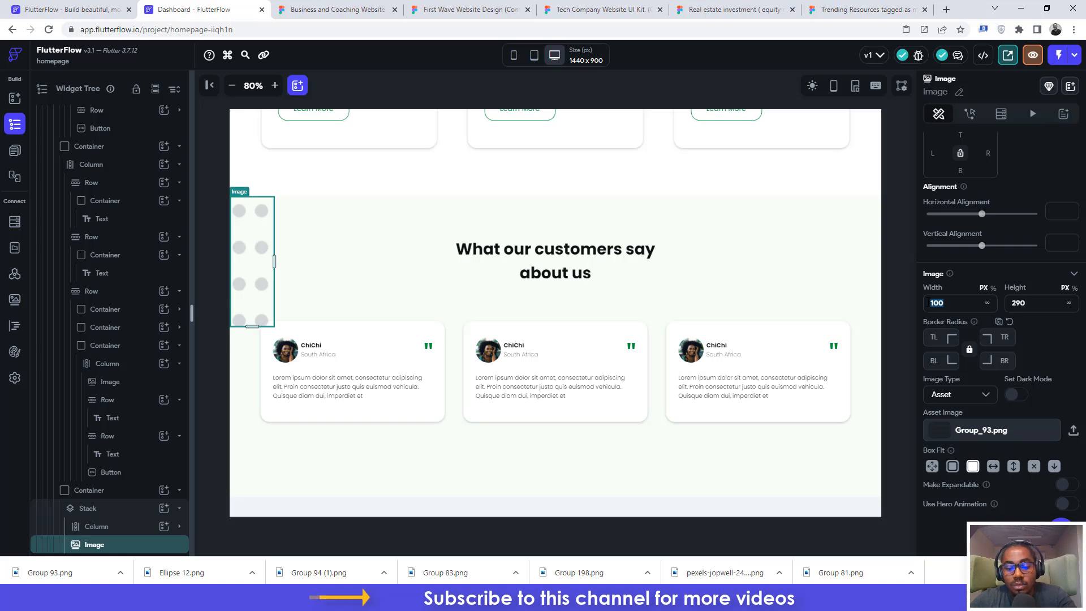
# Step: Try widths of 200 and 250 px and a height of 250 px for the dot pattern image, checking the Figma design in between
pyautogui.write('200')
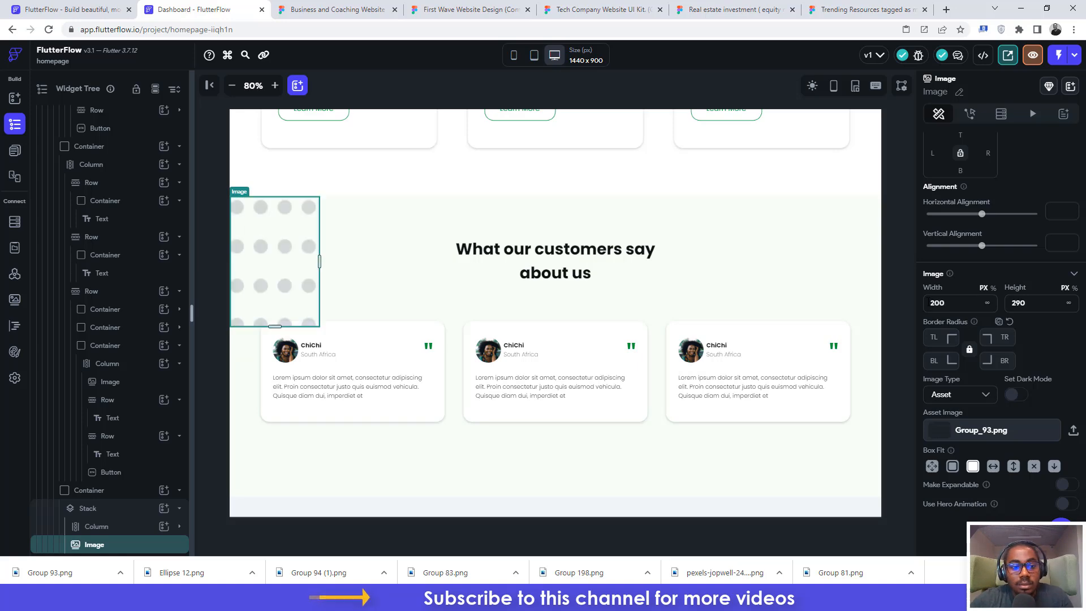
pyautogui.click(340, 12)
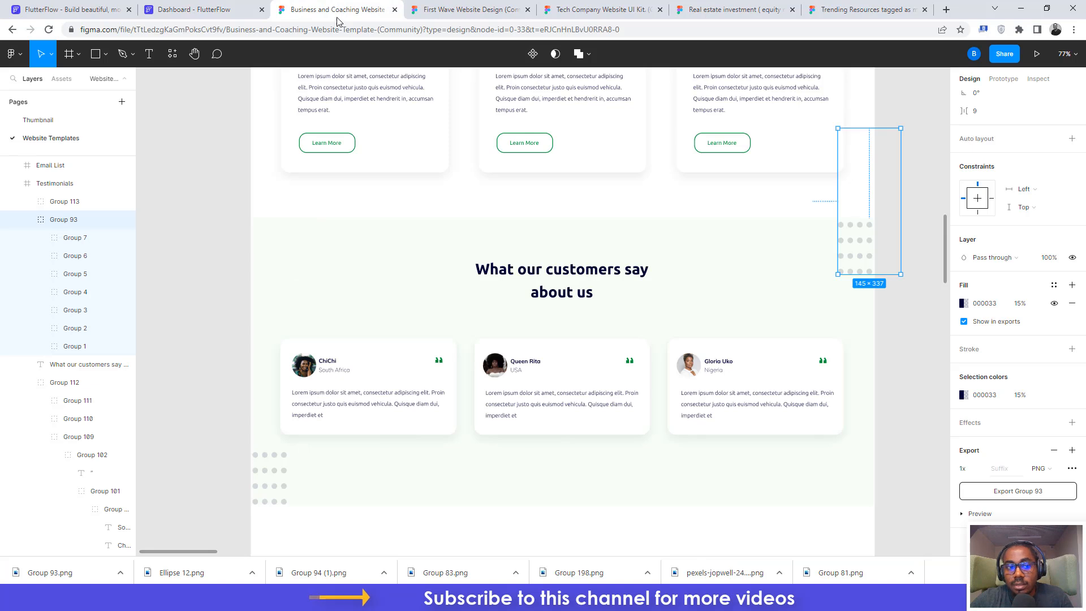
pyautogui.click(215, 9)
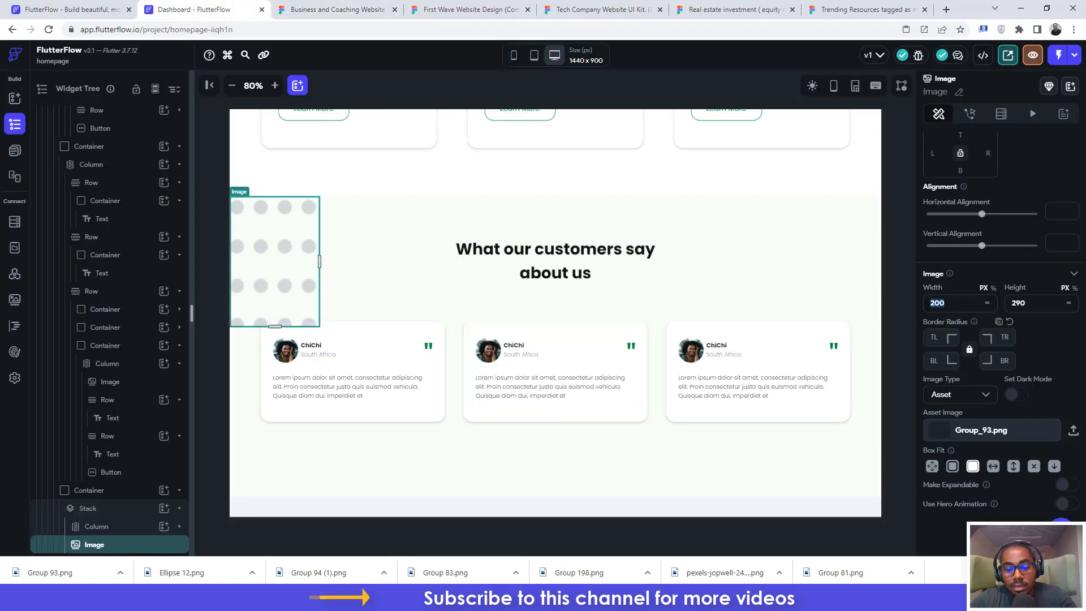
pyautogui.write('250')
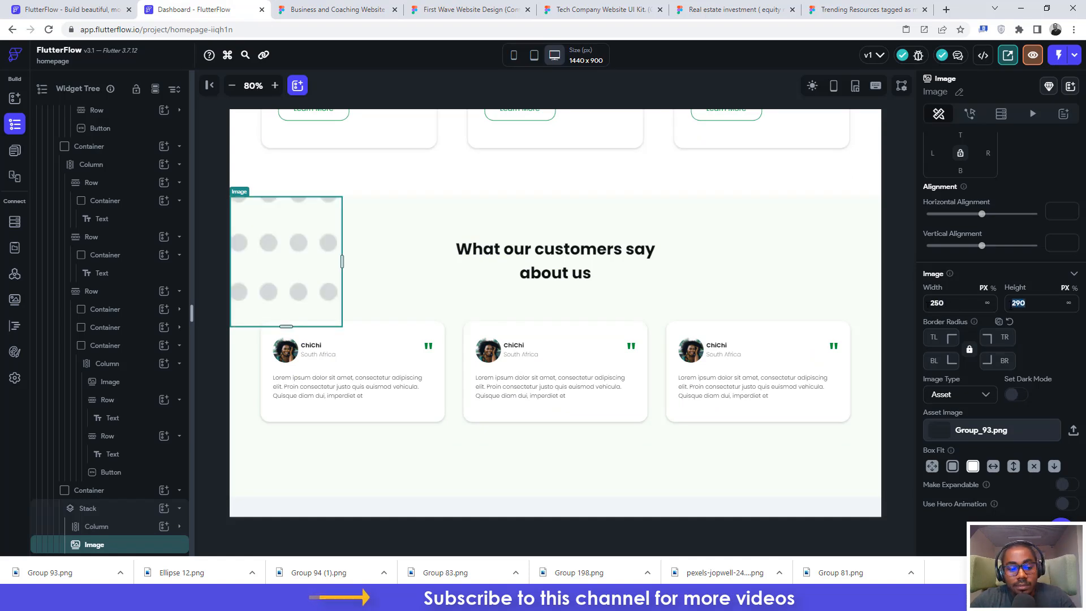
pyautogui.write('250')
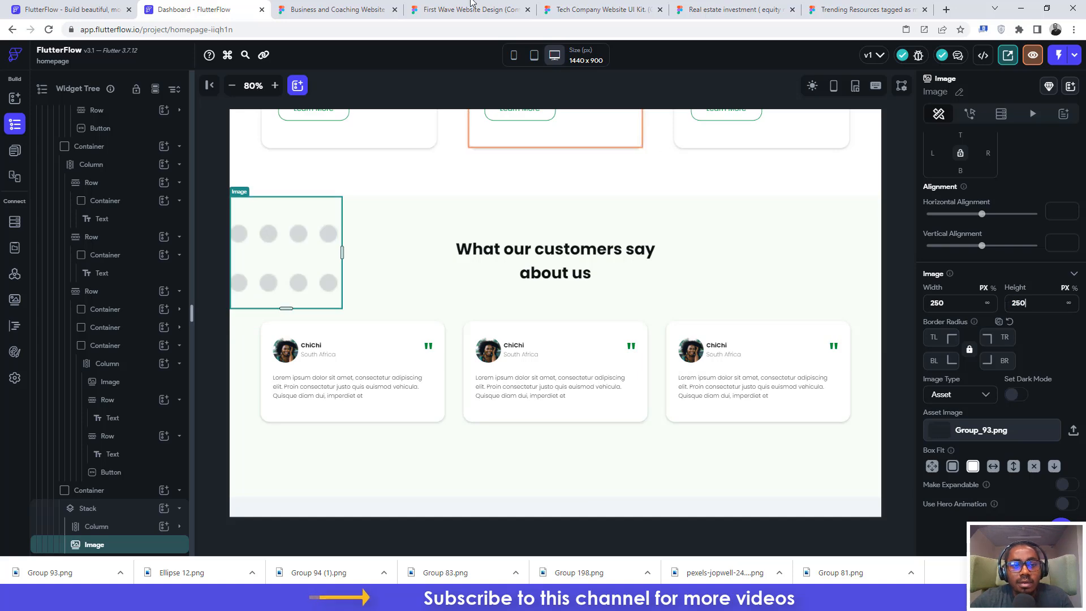
# Step: Switch to Figma and try to shorten the dot group down to the upper edge of the testimonials section
pyautogui.click(338, 9)
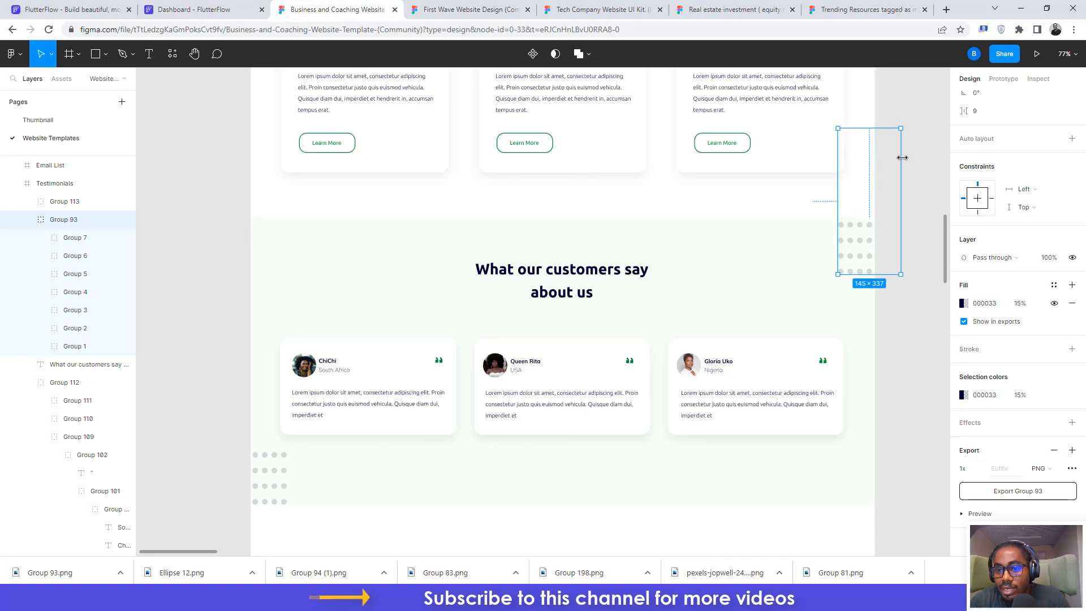
pyautogui.moveTo(869, 129); pyautogui.dragTo(865, 219)
pyautogui.hotkey('ctrl', 'z')
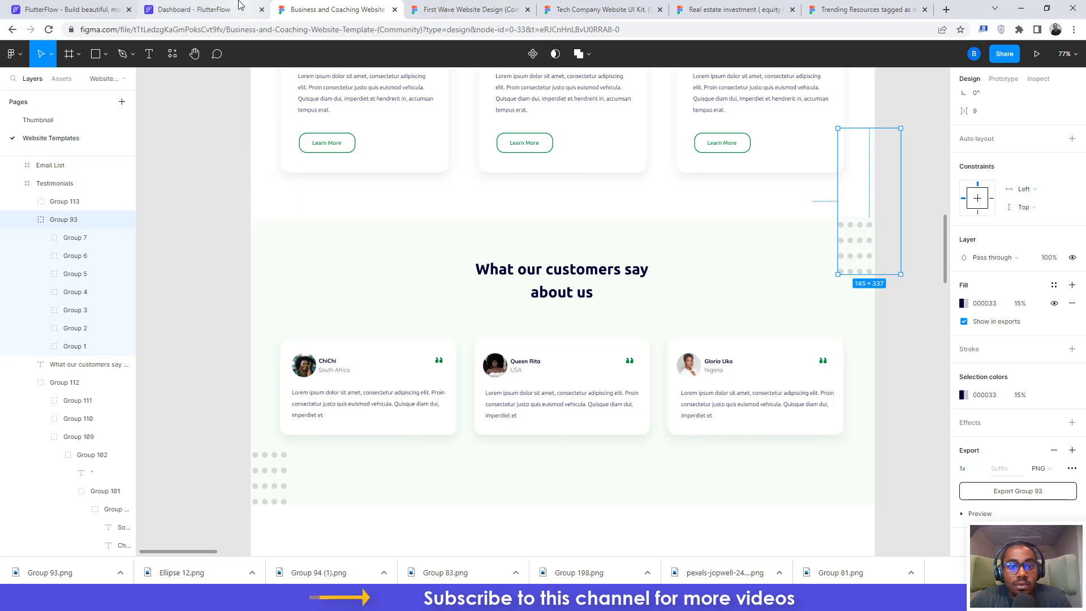
# Step: Undo the recent size changes in FlutterFlow and resize the dot pattern image freehand to about 216 by 331 px
pyautogui.click(192, 10)
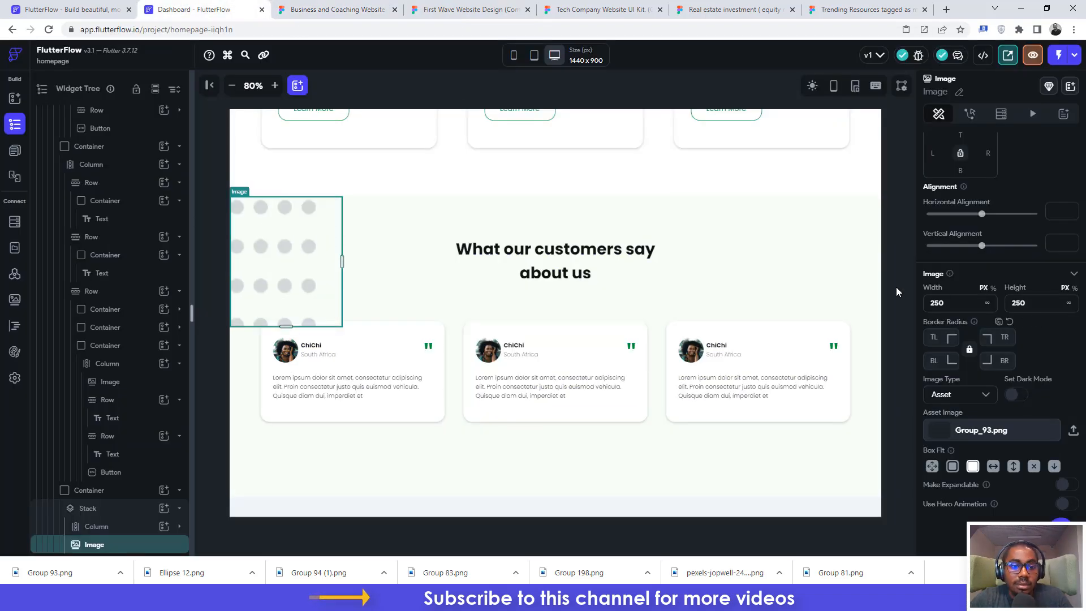
pyautogui.hotkey('ctrl', 'z')
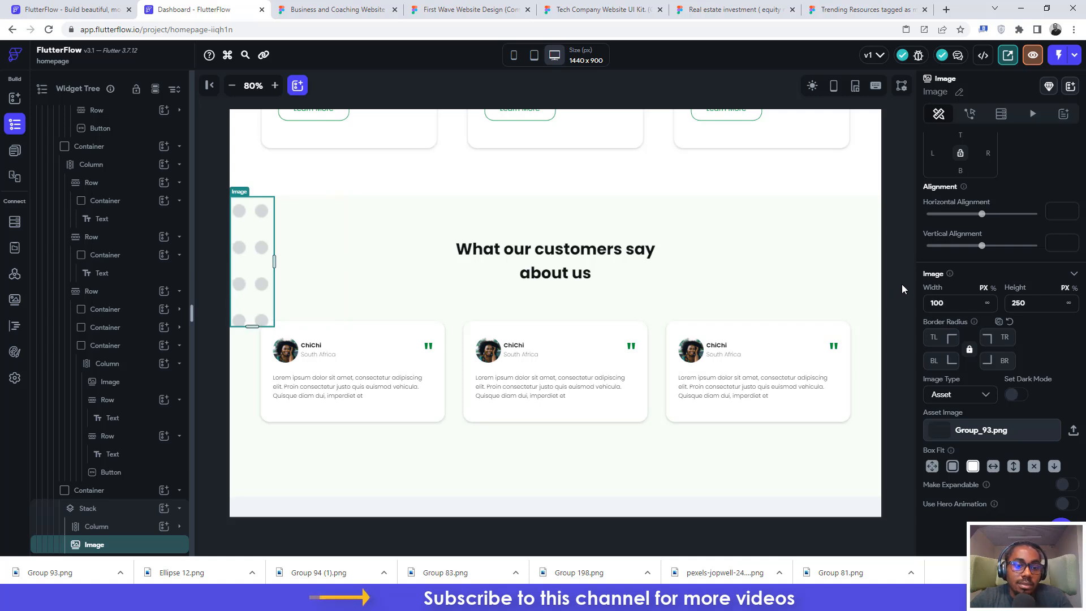
pyautogui.hotkey('ctrl', 'z')
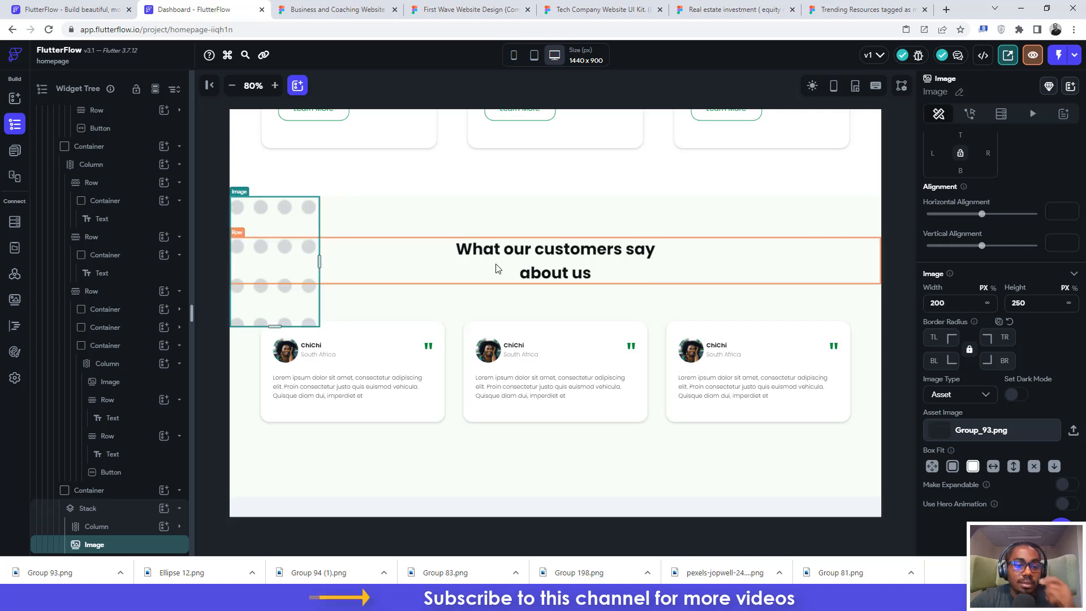
pyautogui.moveTo(272, 327); pyautogui.dragTo(273, 346)
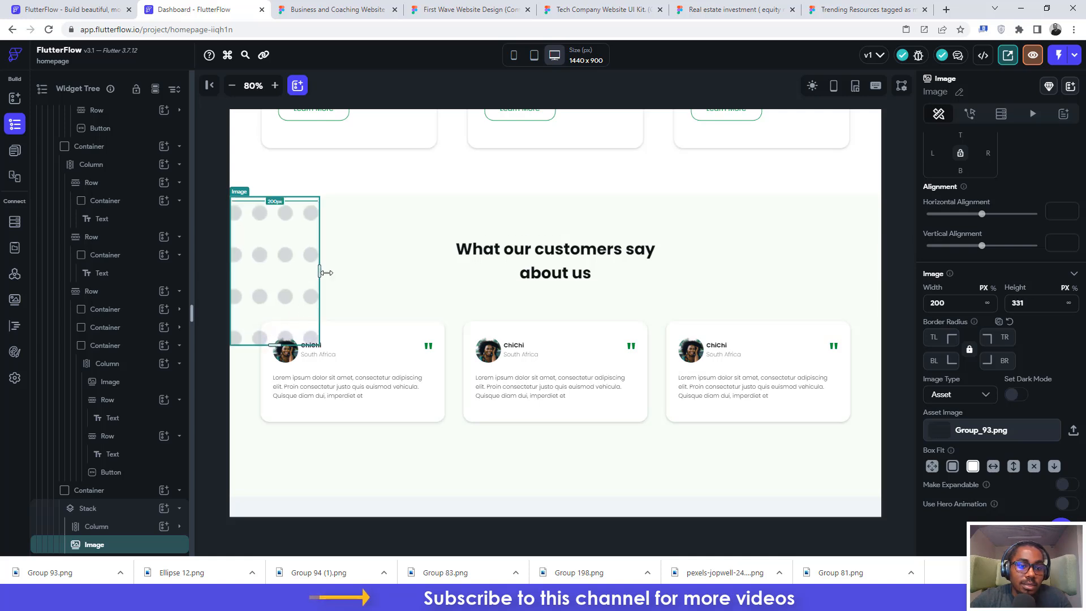
pyautogui.moveTo(331, 274)
pyautogui.mouseDown()
pyautogui.moveTo(341, 278)
pyautogui.moveTo(323, 284)
pyautogui.mouseUp()
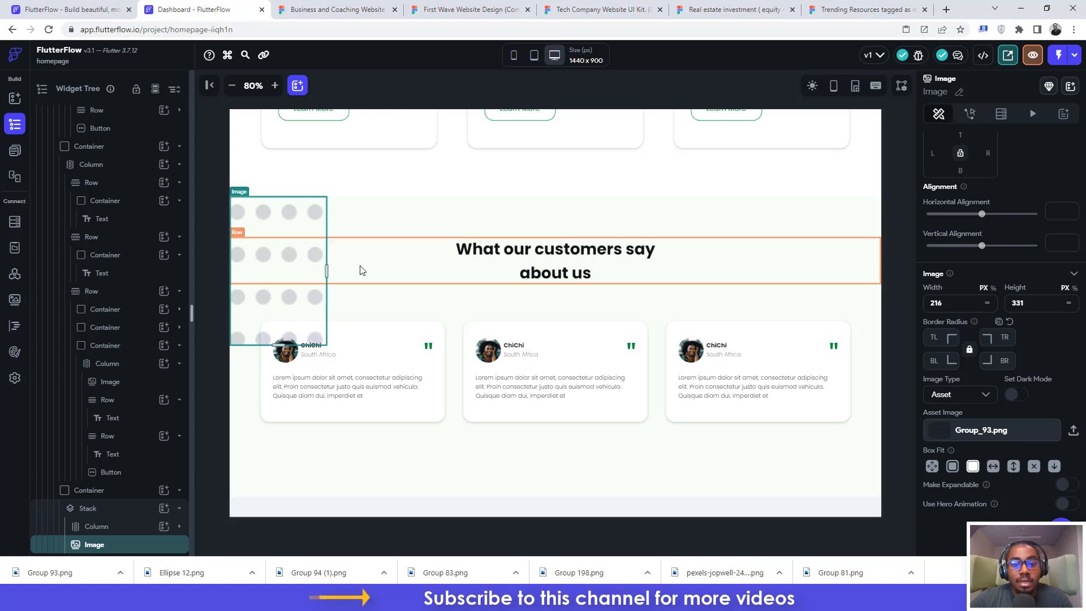
# Step: In Figma, move the Group 93 dot pattern fully inside the Testimonials frame and export it as a PNG
pyautogui.click(320, 5)
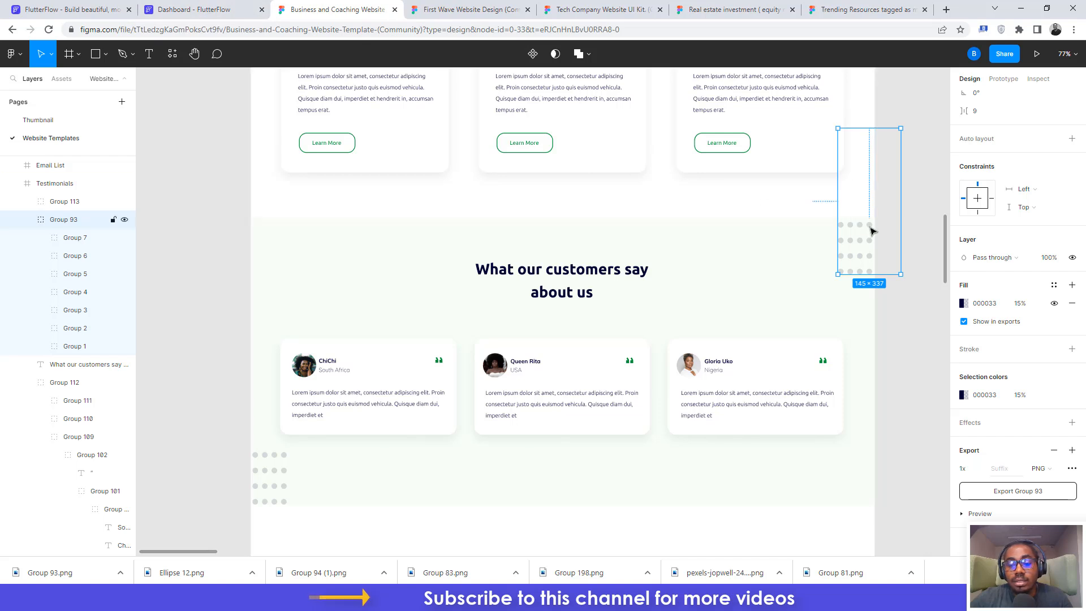
pyautogui.click(208, 5)
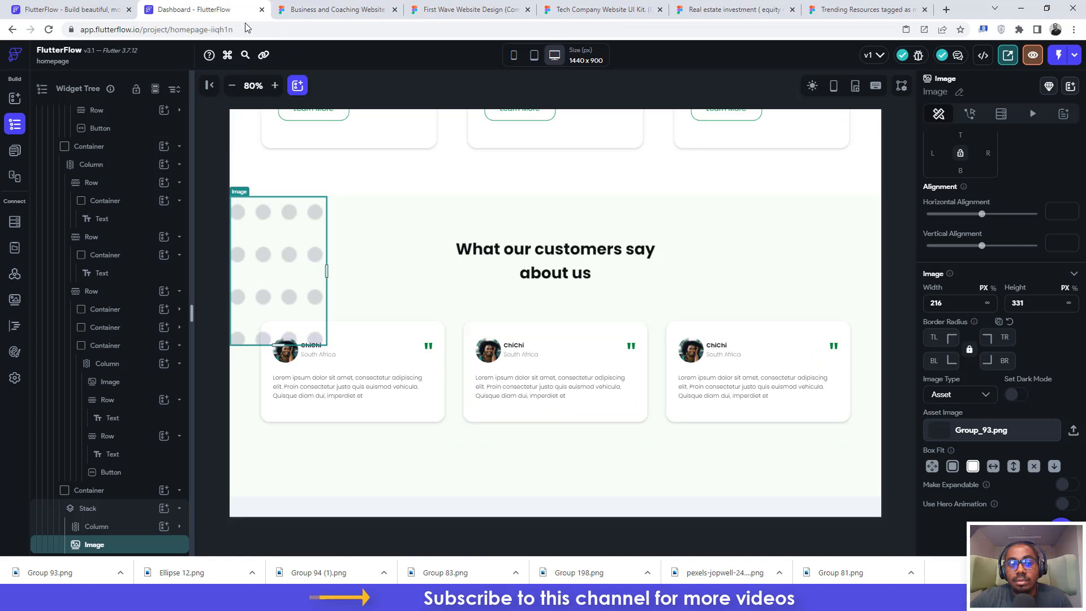
pyautogui.click(353, 8)
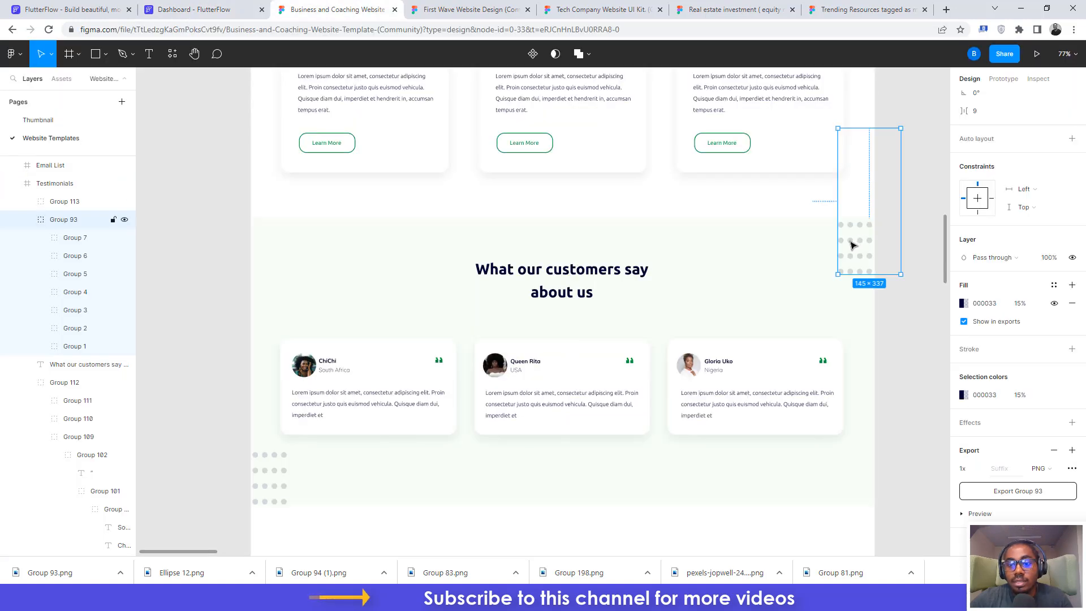
pyautogui.moveTo(850, 242); pyautogui.dragTo(645, 370)
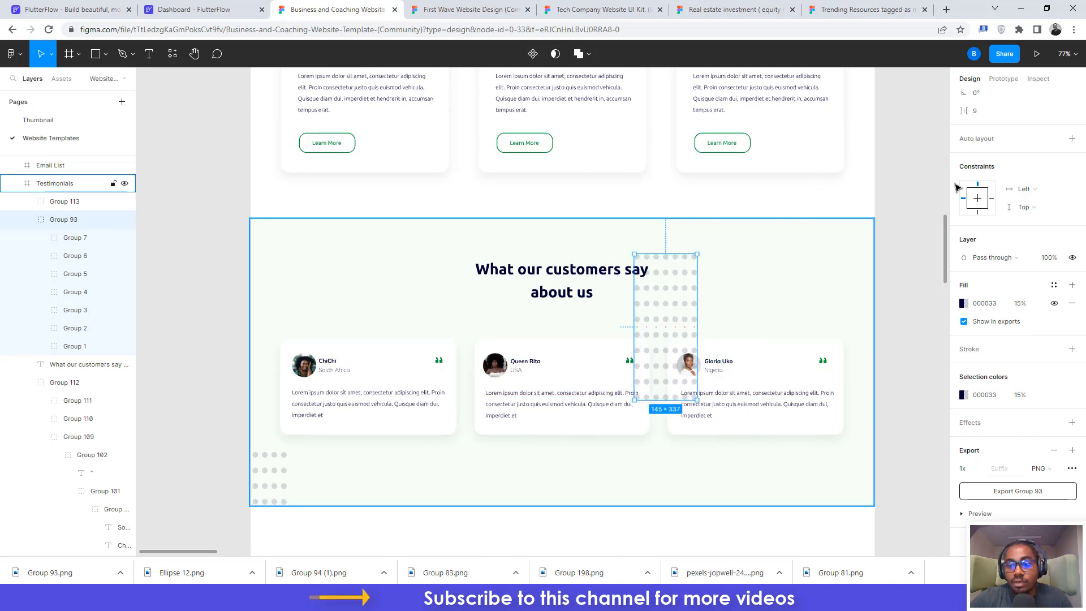
pyautogui.click(1012, 491)
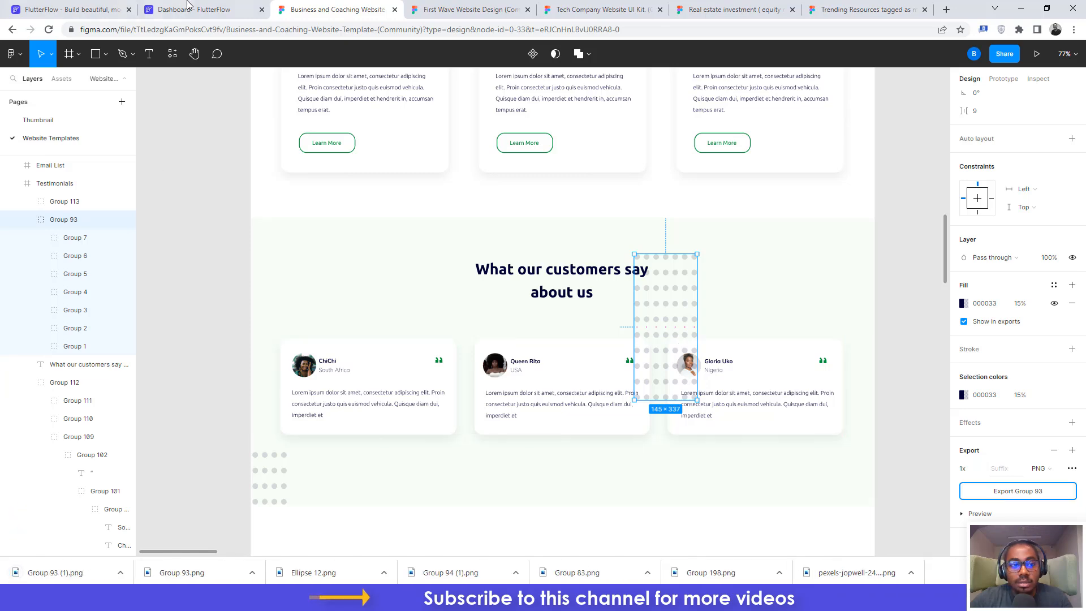
# Step: Return to FlutterFlow and set the dot pattern image's width to 145 px and its height to 337 px
pyautogui.click(226, 10)
pyautogui.click(305, 2)
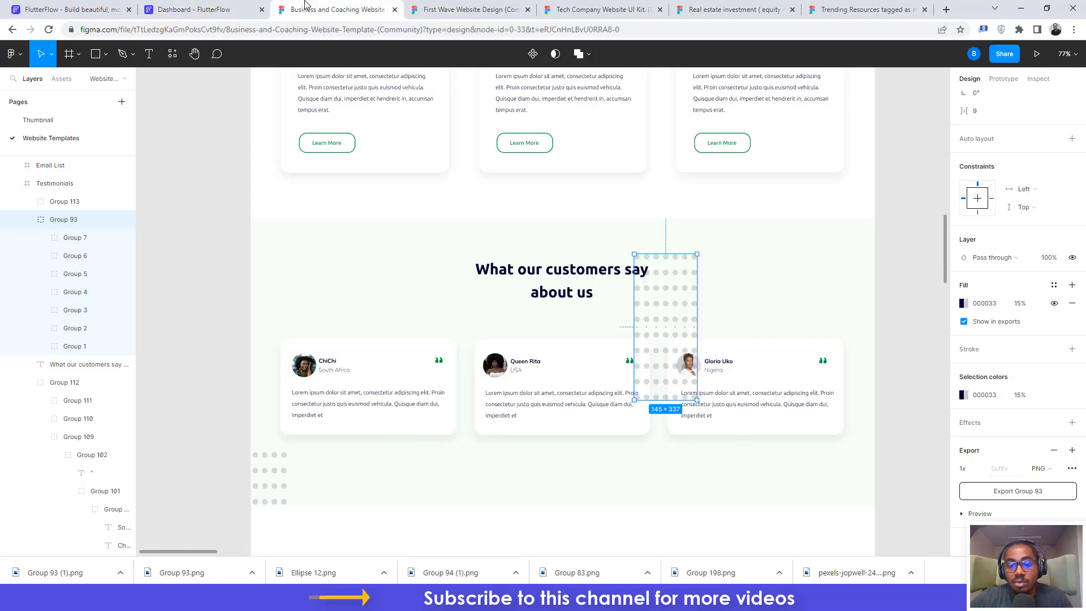
pyautogui.click(198, 7)
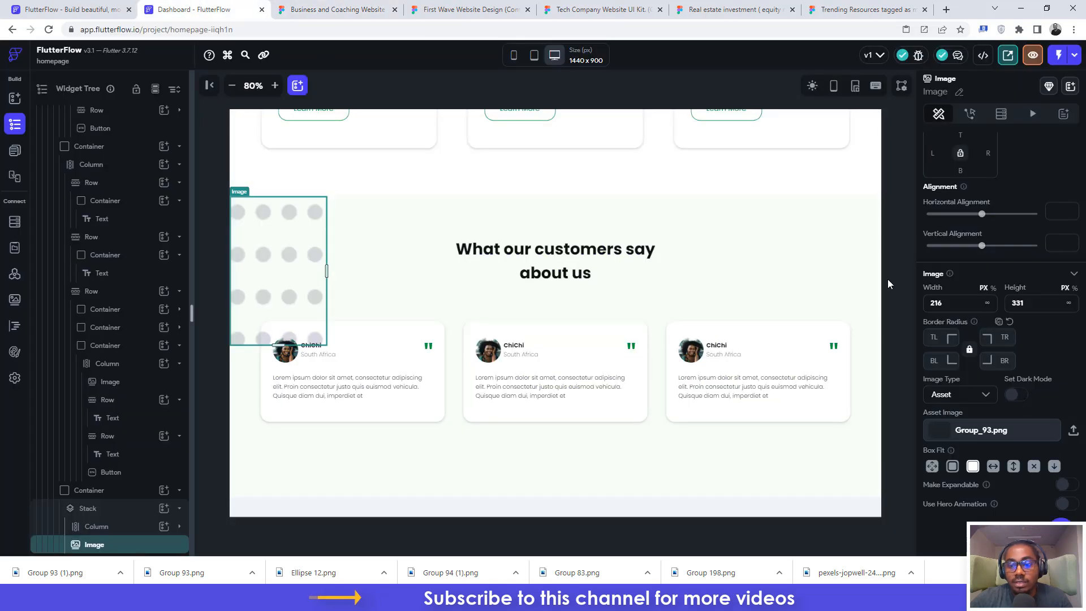
pyautogui.click(968, 304)
pyautogui.write('1')
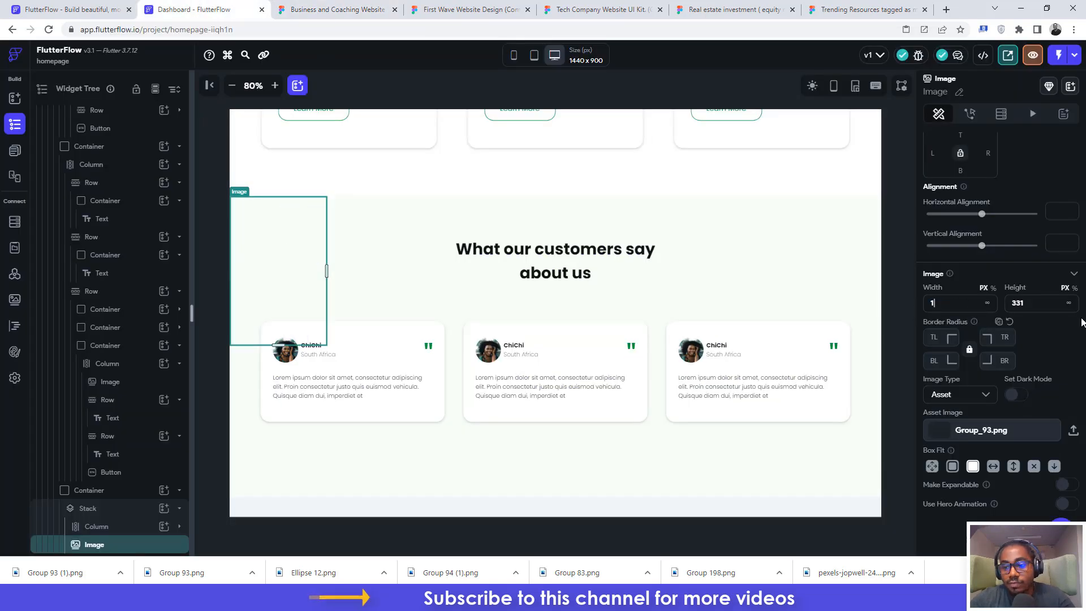
pyautogui.write('45')
pyautogui.press('Tab')
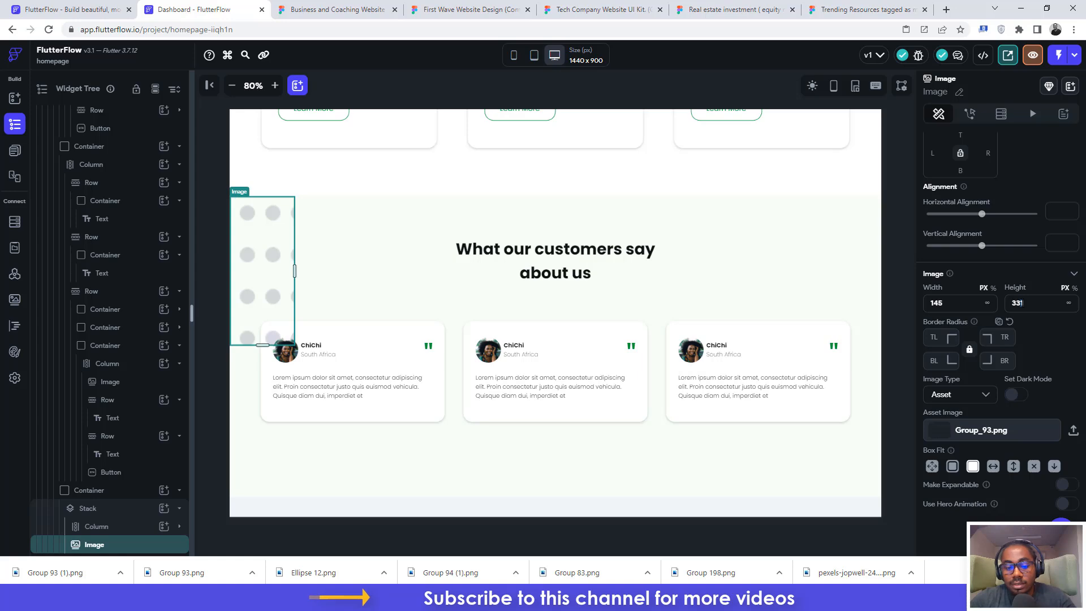
pyautogui.press('BackSpace')
pyautogui.write('7')
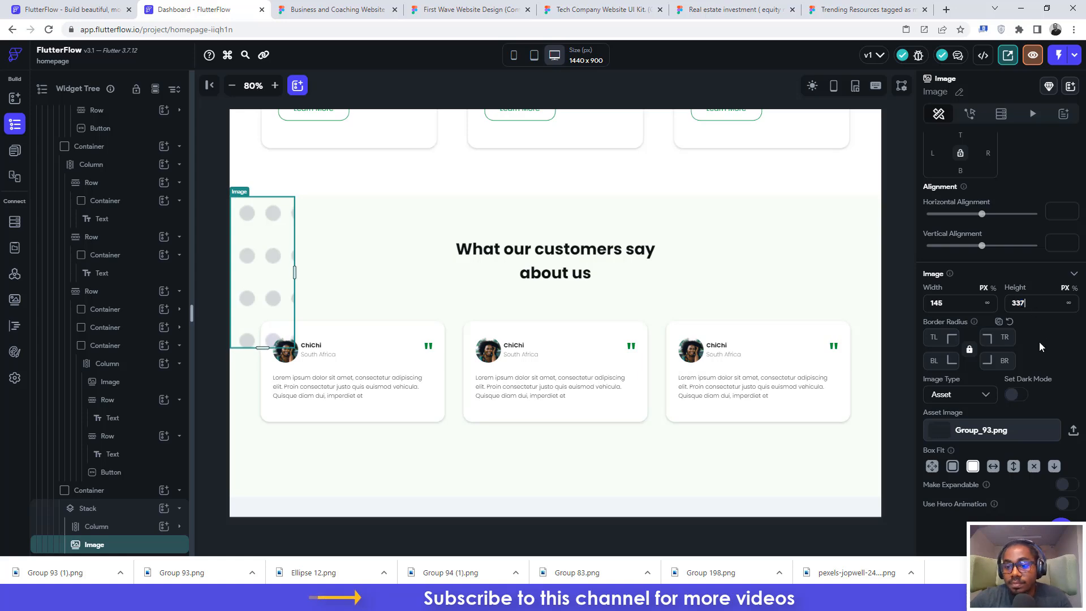
# Step: Replace the image's asset by uploading Group 93 (1).png from Downloads
pyautogui.click(1073, 430)
pyautogui.scroll(5, 169, 130)
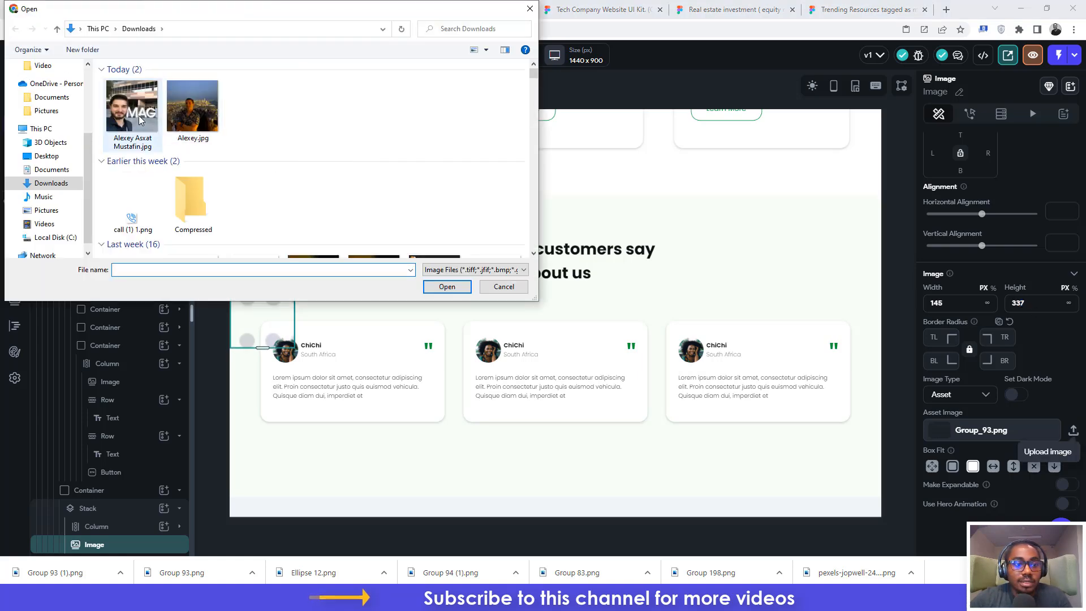
pyautogui.click(131, 110)
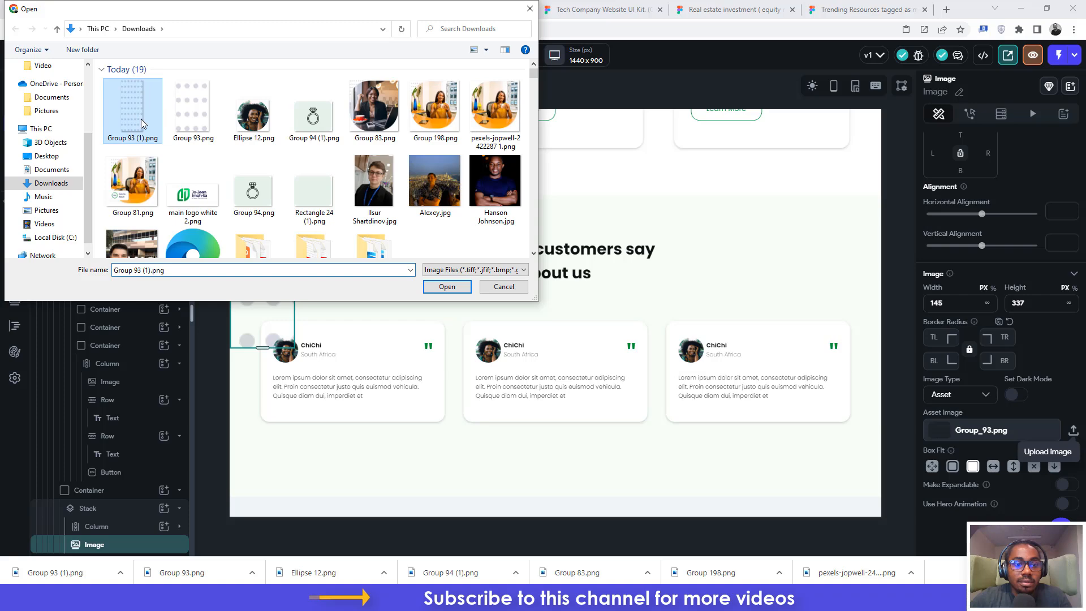
pyautogui.click(447, 287)
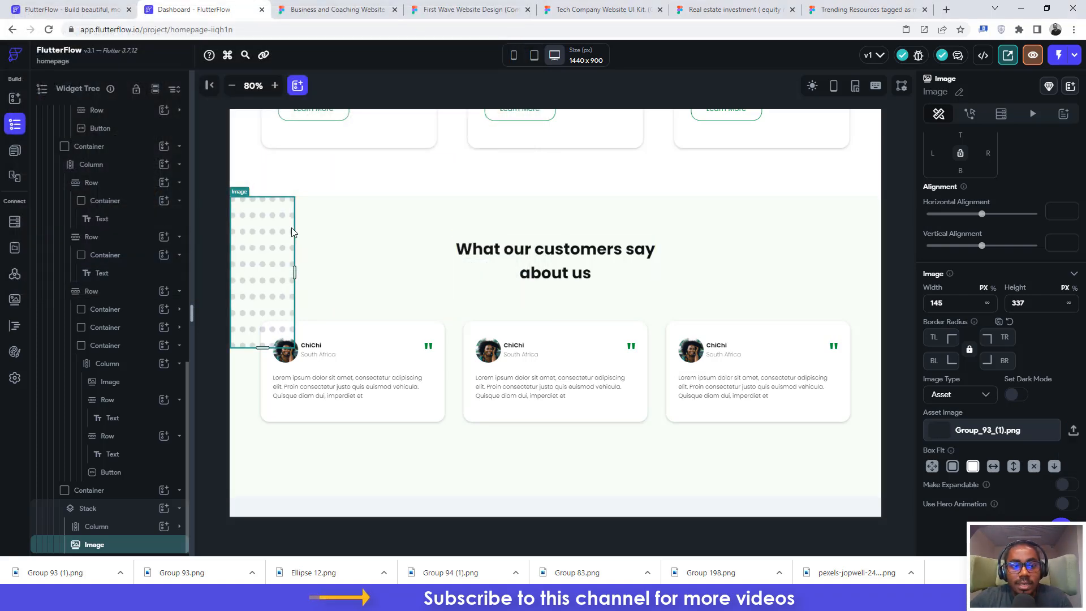
# Step: Undo the dot group's move in Figma and inspect its size and position properties
pyautogui.click(338, 10)
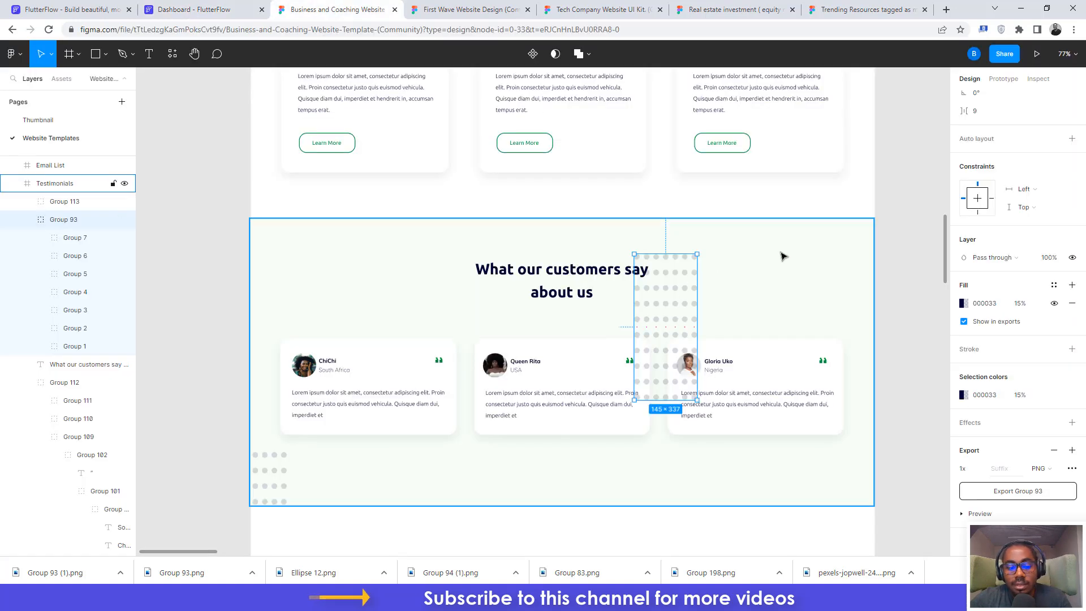
pyautogui.hotkey('ctrl', 'z')
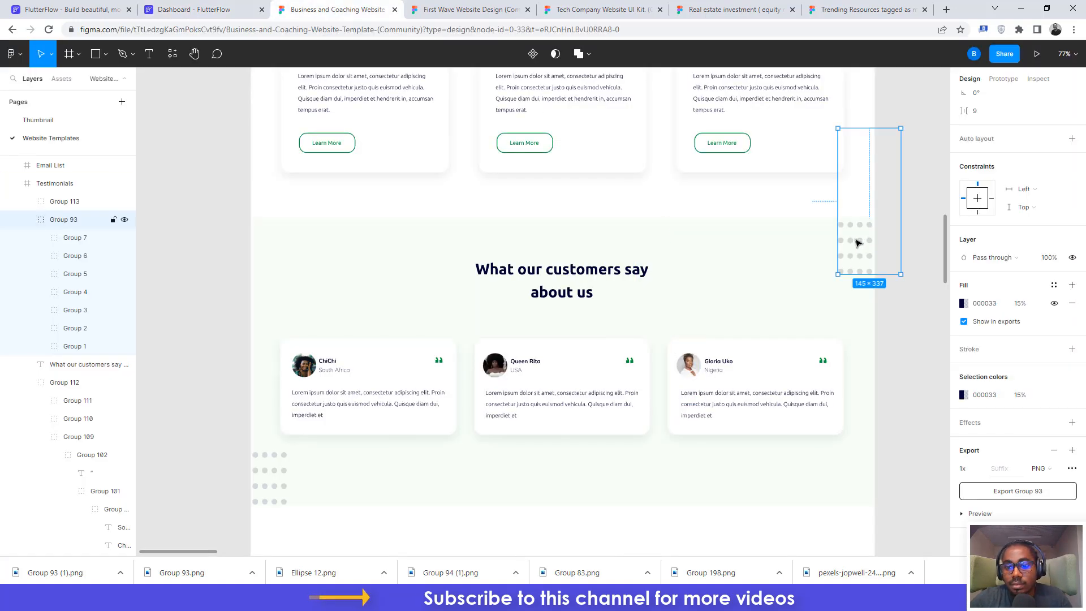
pyautogui.click(1038, 78)
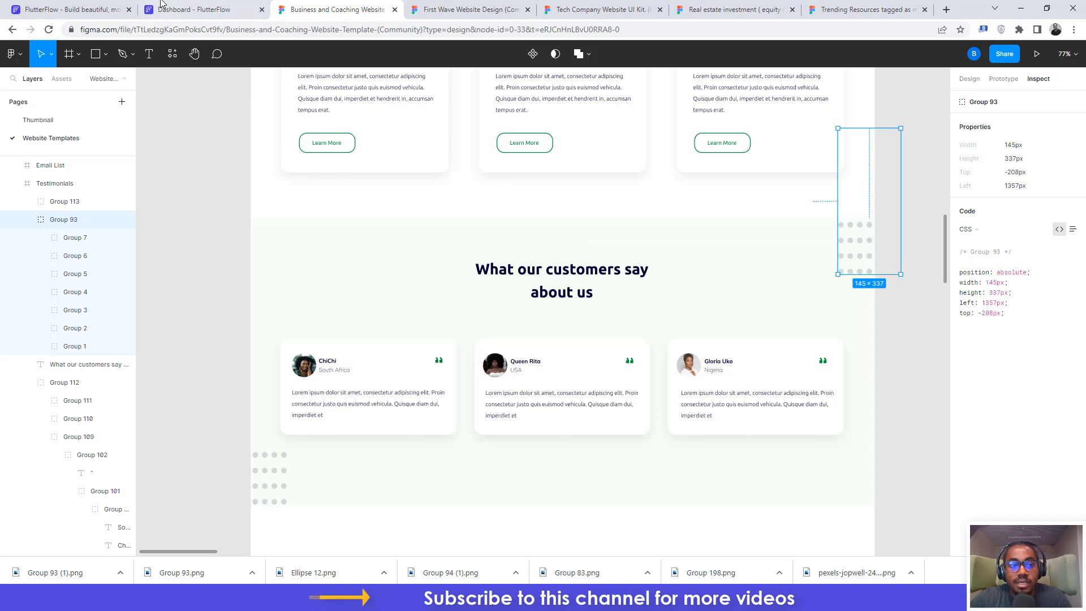
# Step: In FlutterFlow, set the dot pattern image's left padding to 1357
pyautogui.click(187, 9)
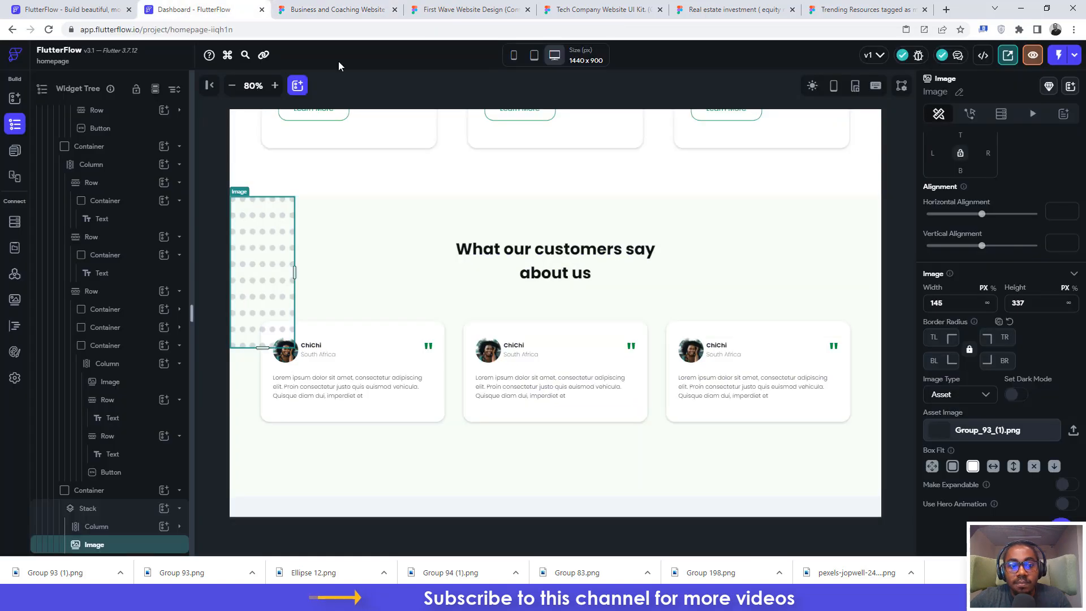
pyautogui.click(934, 153)
pyautogui.write('1')
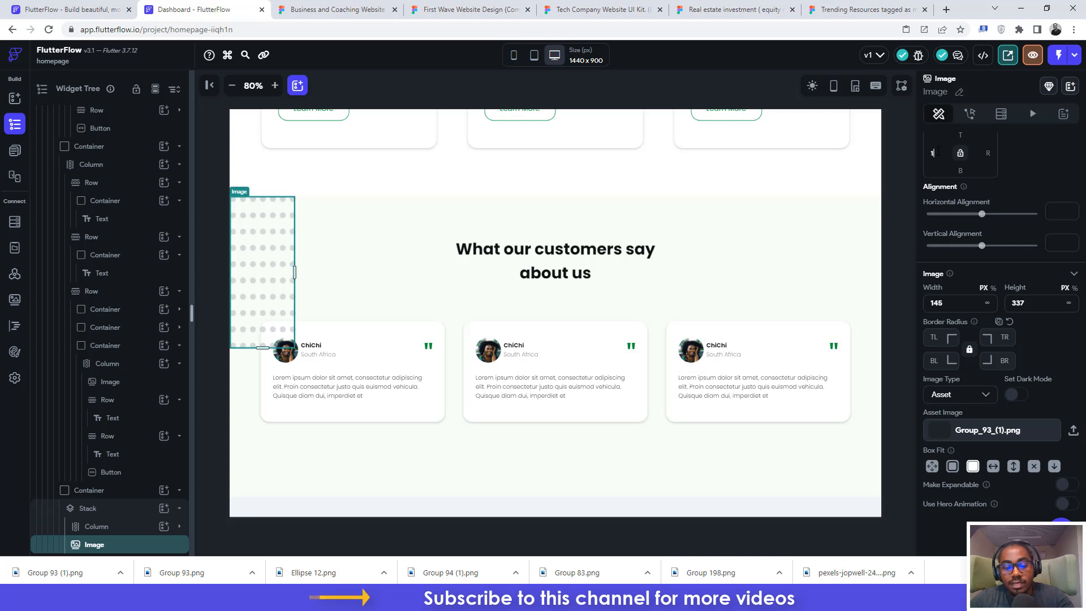
pyautogui.write('357')
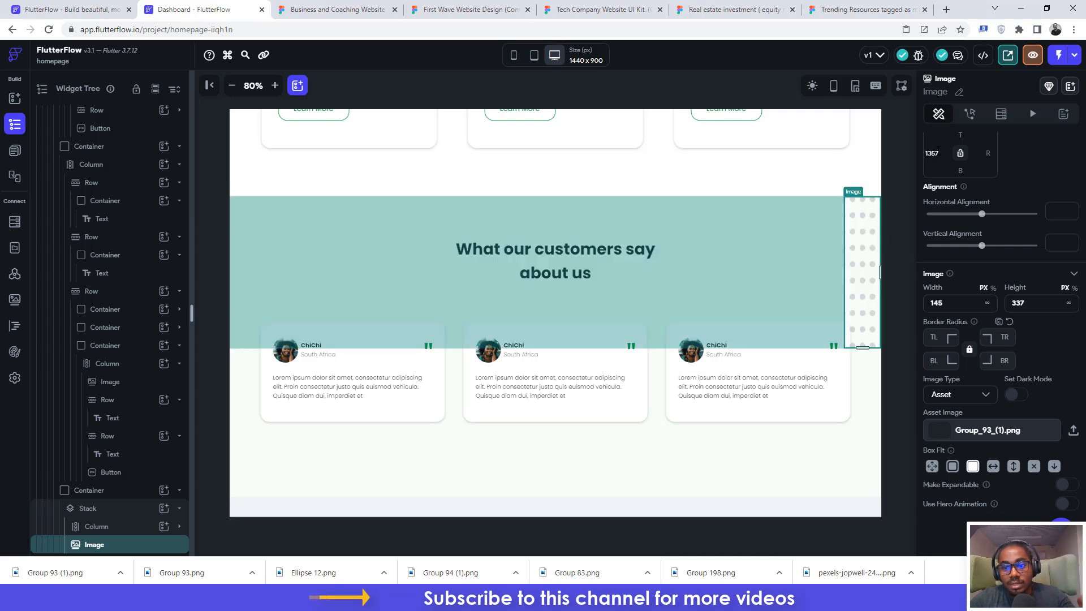
pyautogui.scroll(1, 776, 260)
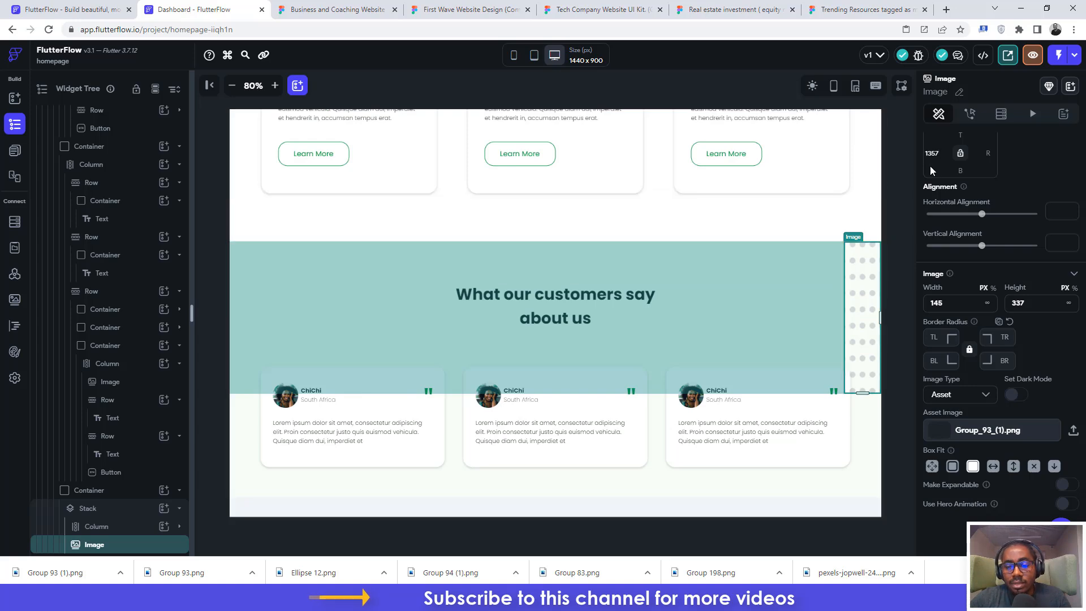
# Step: Check the dot group's distance to the Testimonials frame's lower edge in Figma and set the image's bottom padding to 534 in FlutterFlow
pyautogui.click(334, 9)
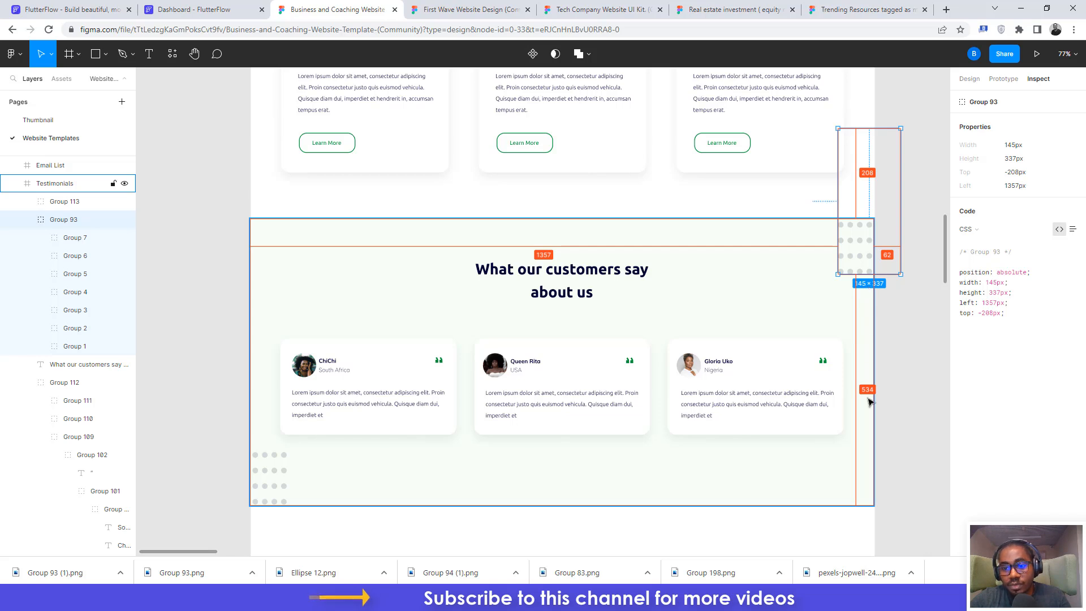
pyautogui.click(195, 10)
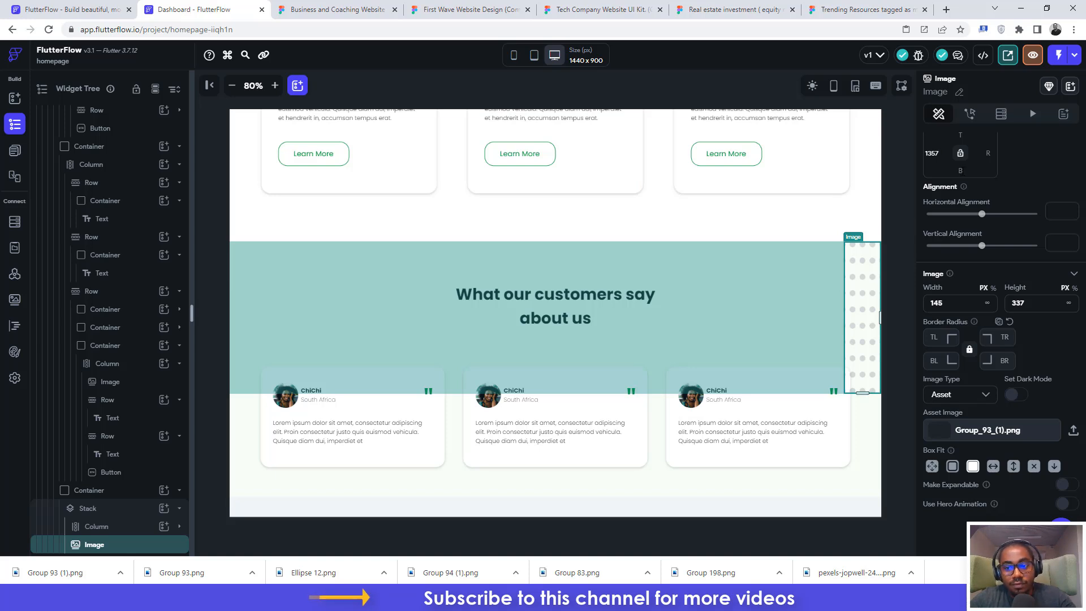
pyautogui.write('534')
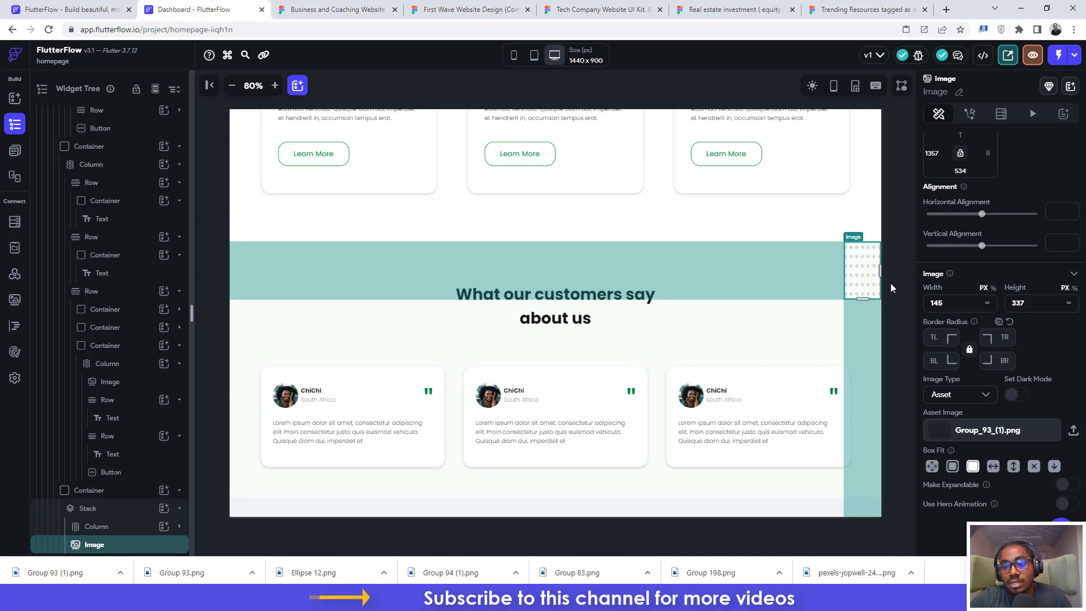
pyautogui.click(897, 259)
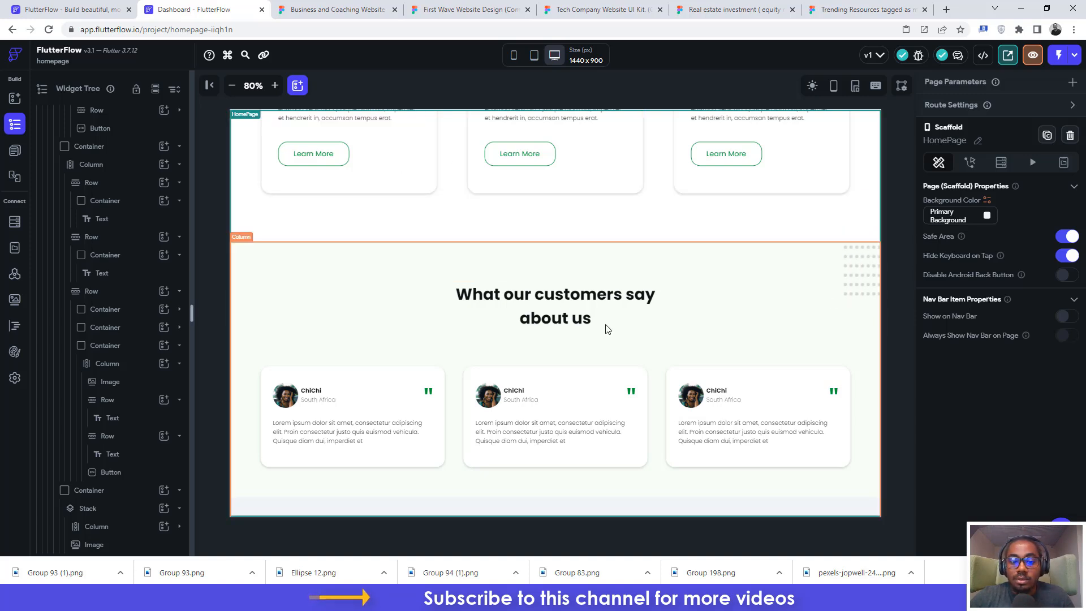
# Step: Compare the dot pattern's placement with the Figma design and reselect the image in FlutterFlow
pyautogui.hotkey('ctrl', 'Tab')
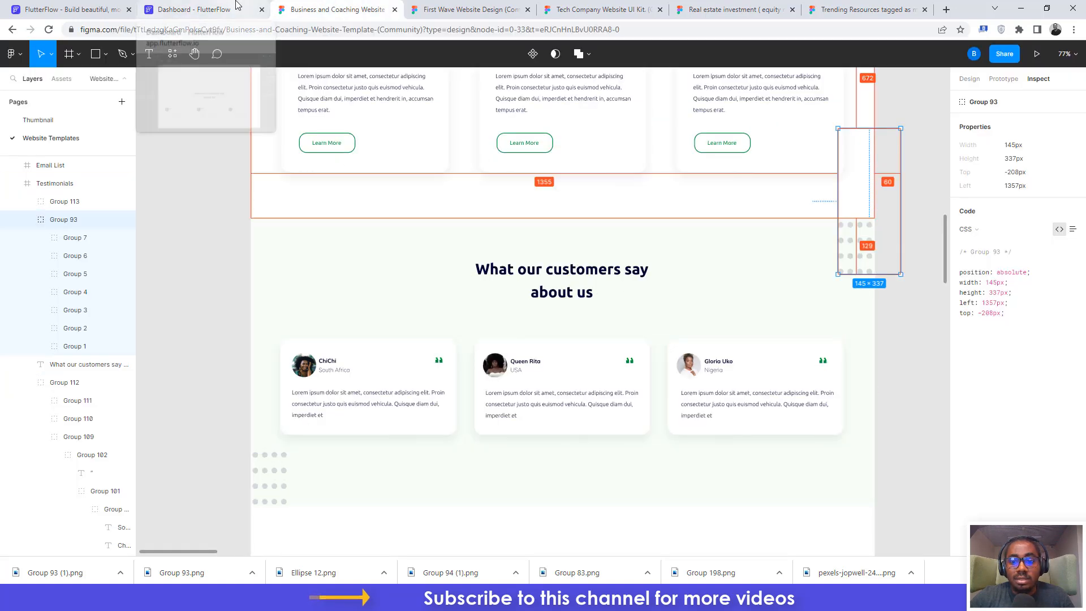
pyautogui.click(201, 10)
pyautogui.click(863, 268)
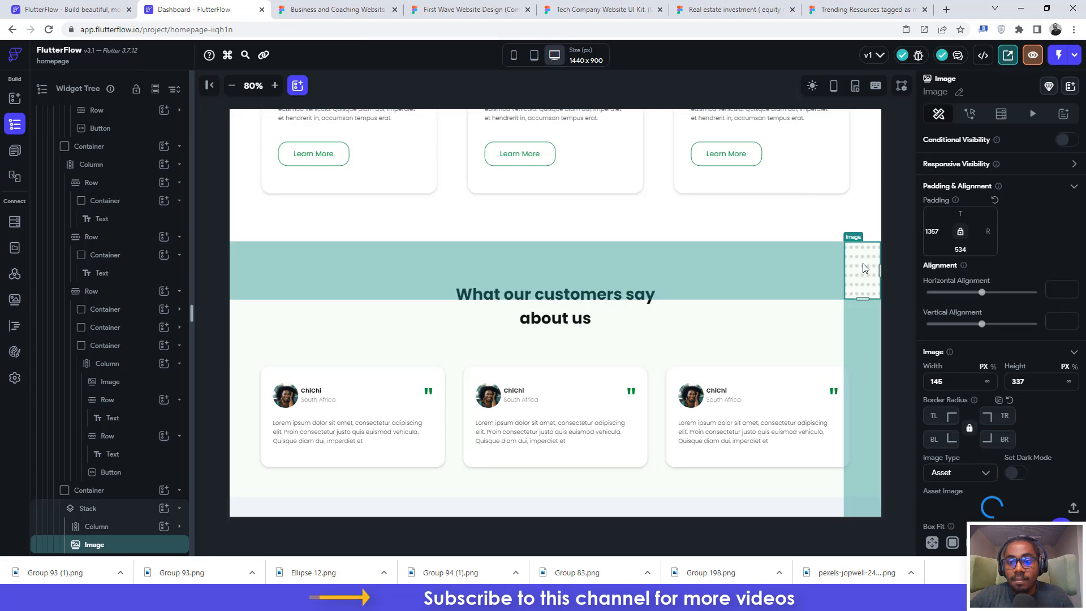